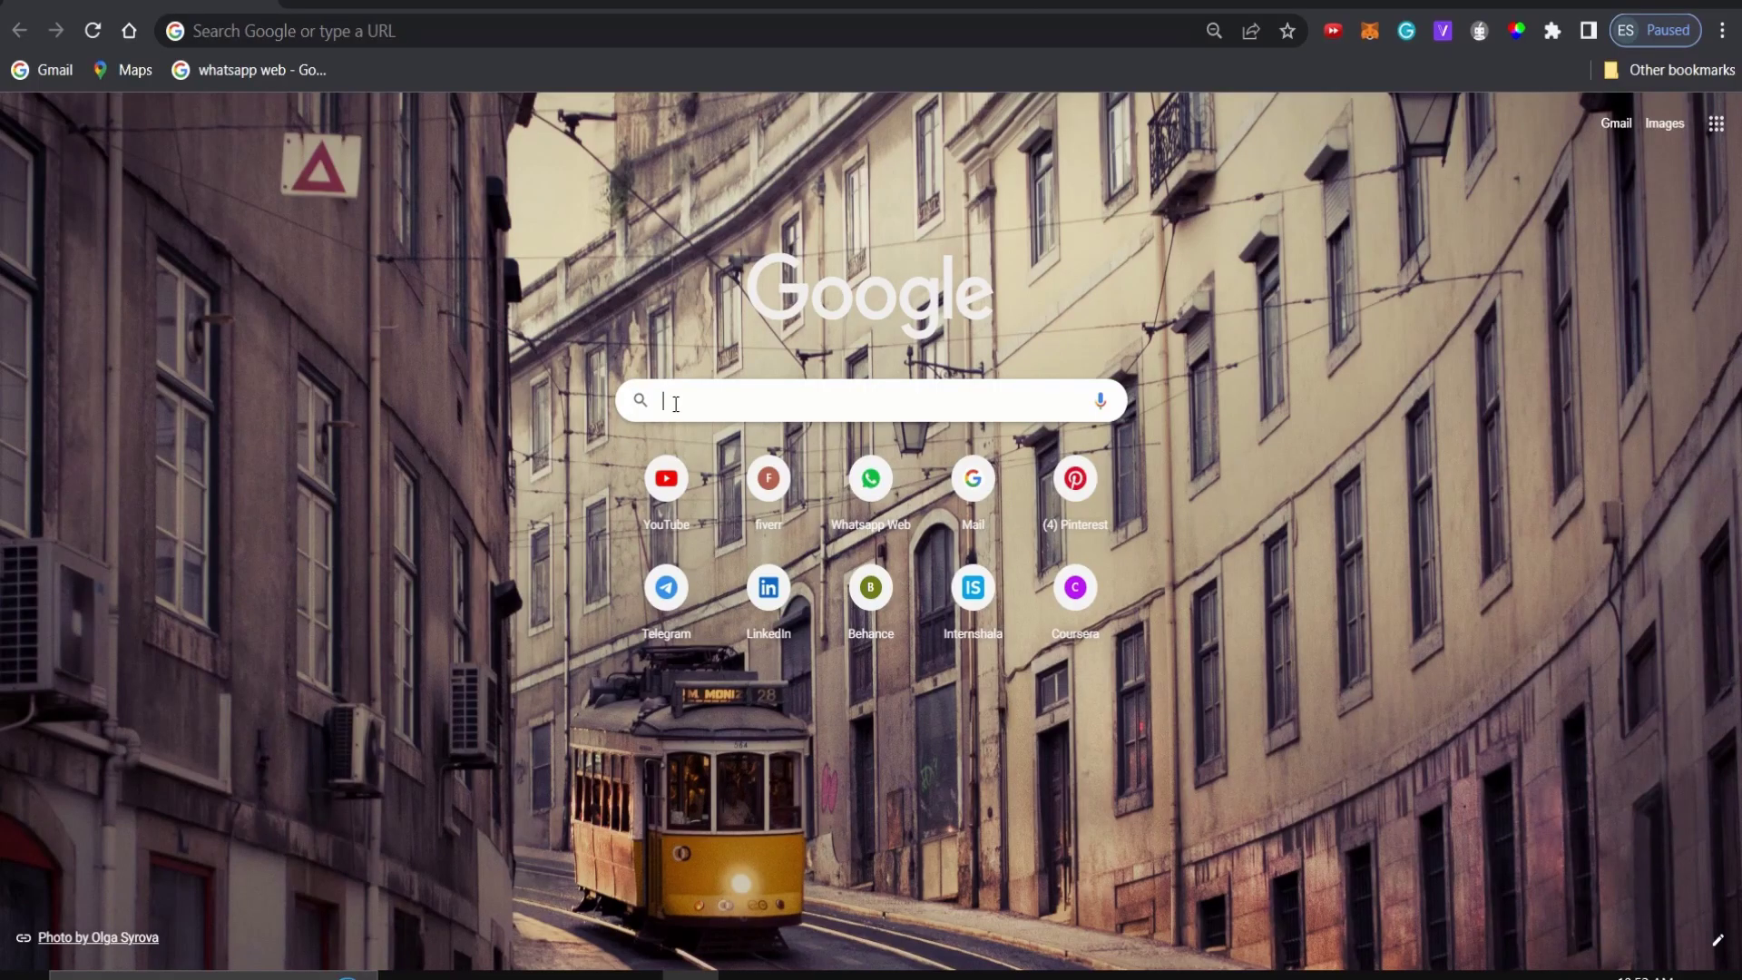
# Search Google for 'freepik' and open the official Freepik website.
pyautogui.write('free')
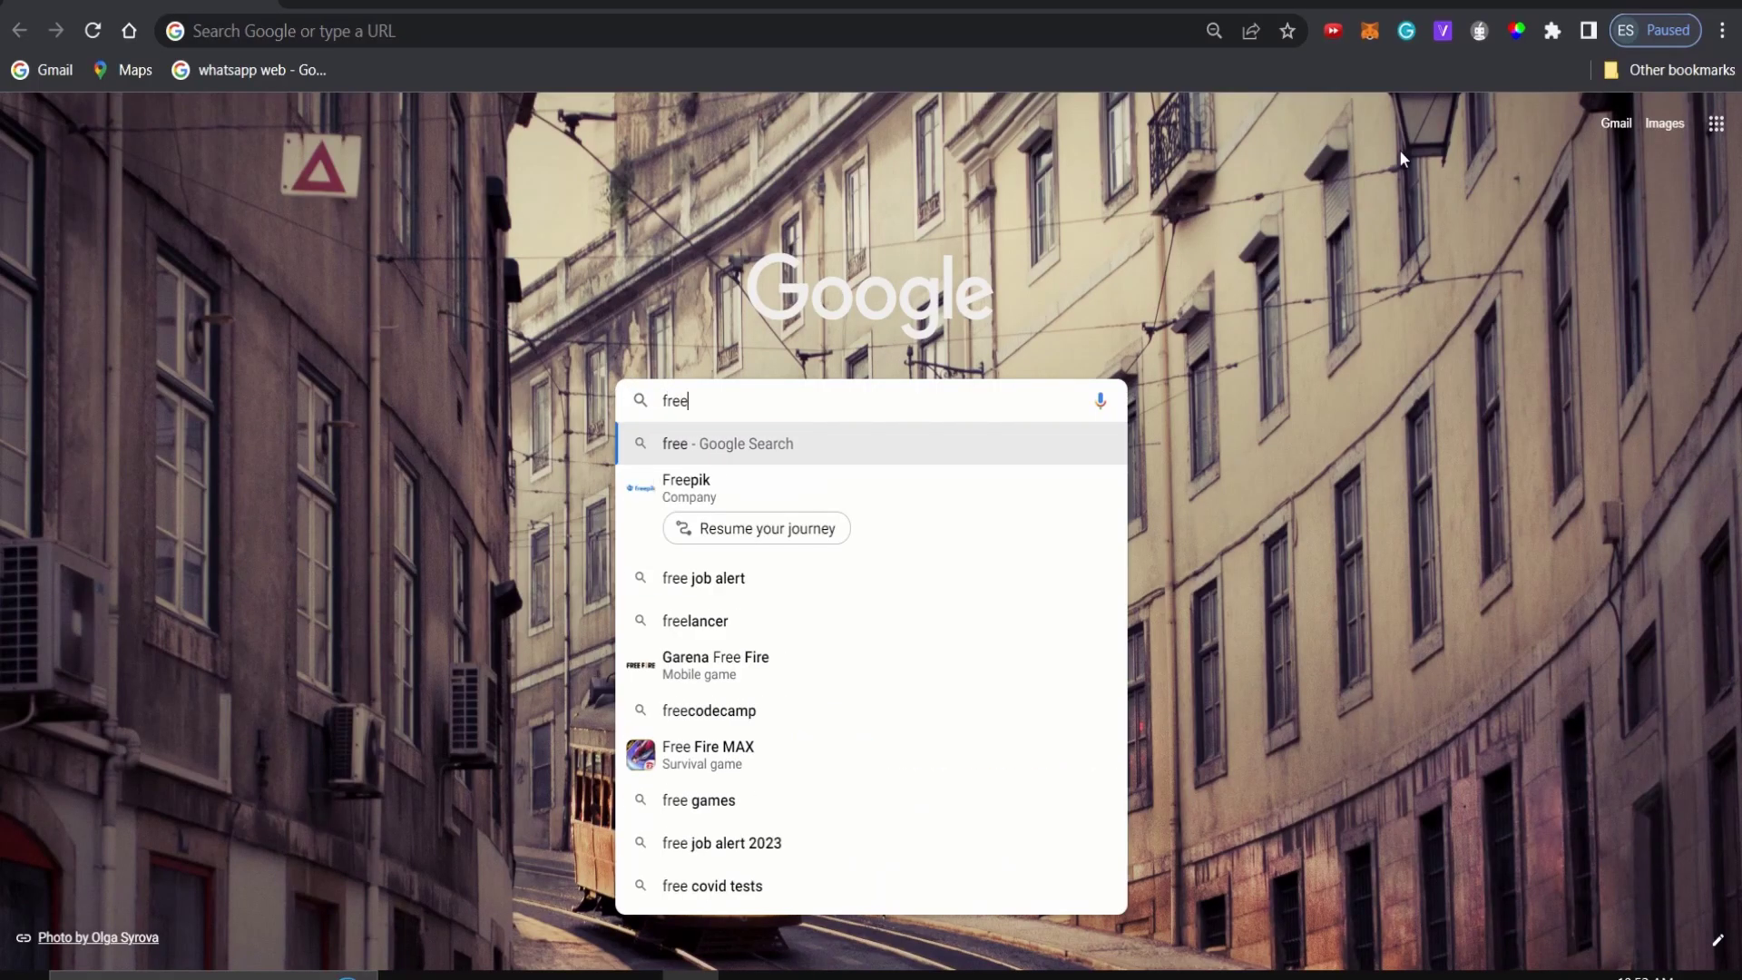
pyautogui.write('pik')
pyautogui.press('Return')
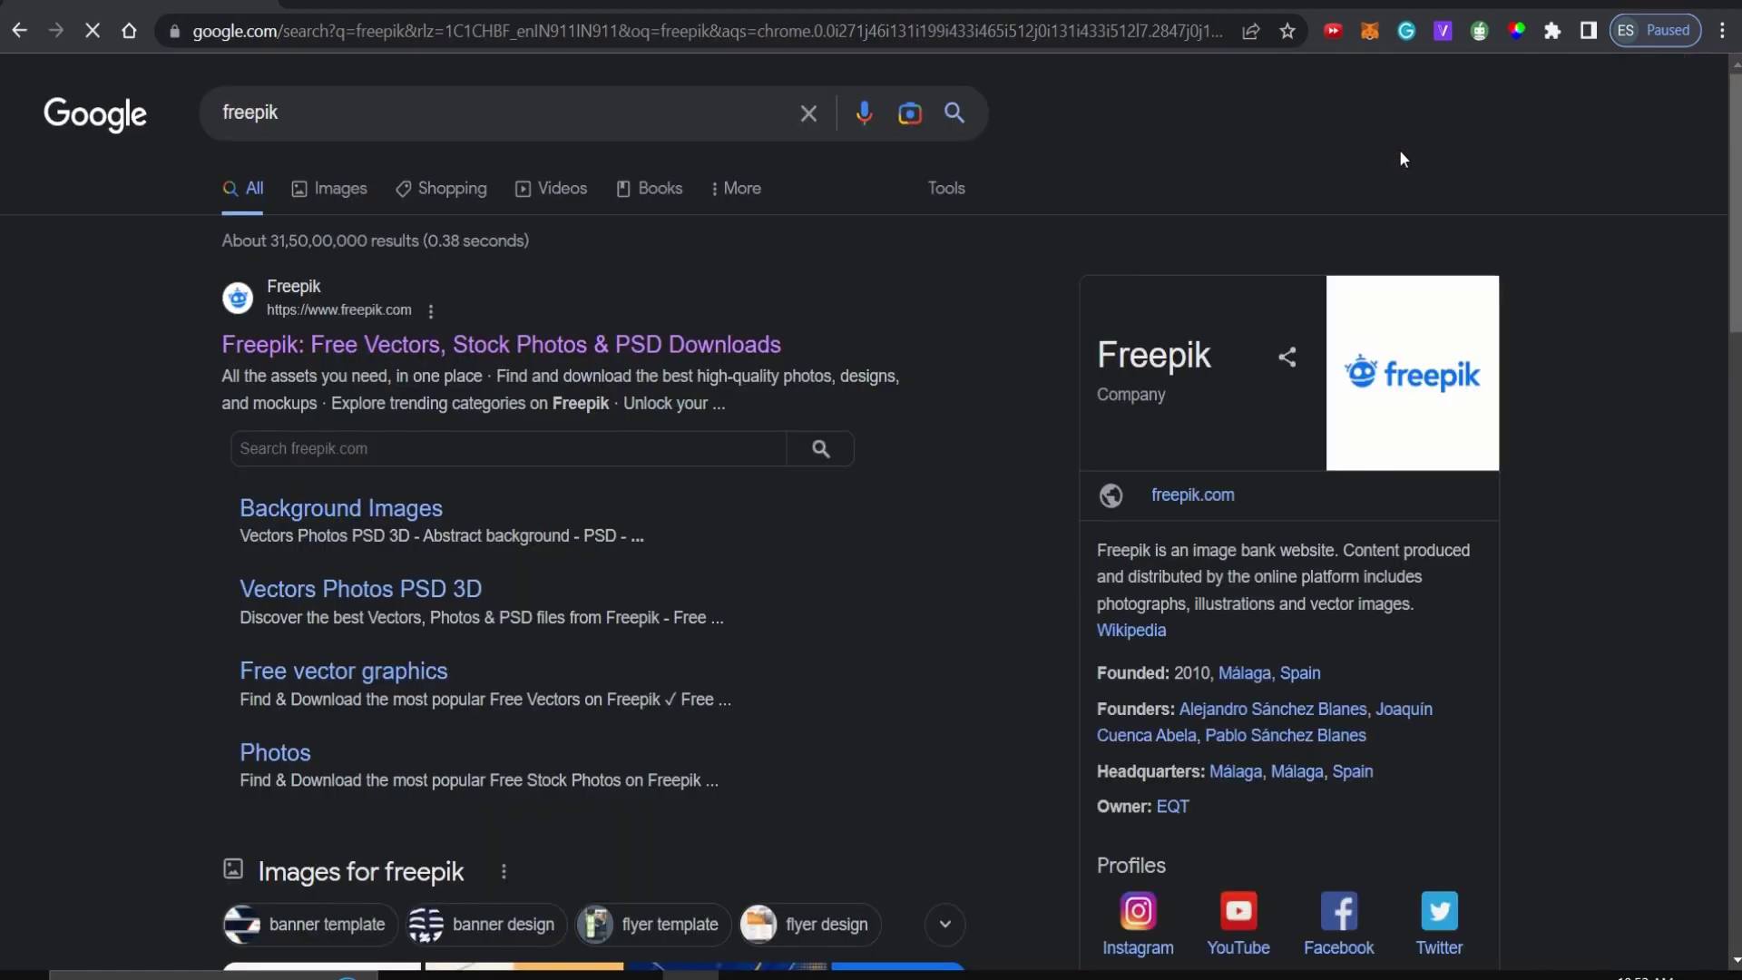
pyautogui.click(673, 343)
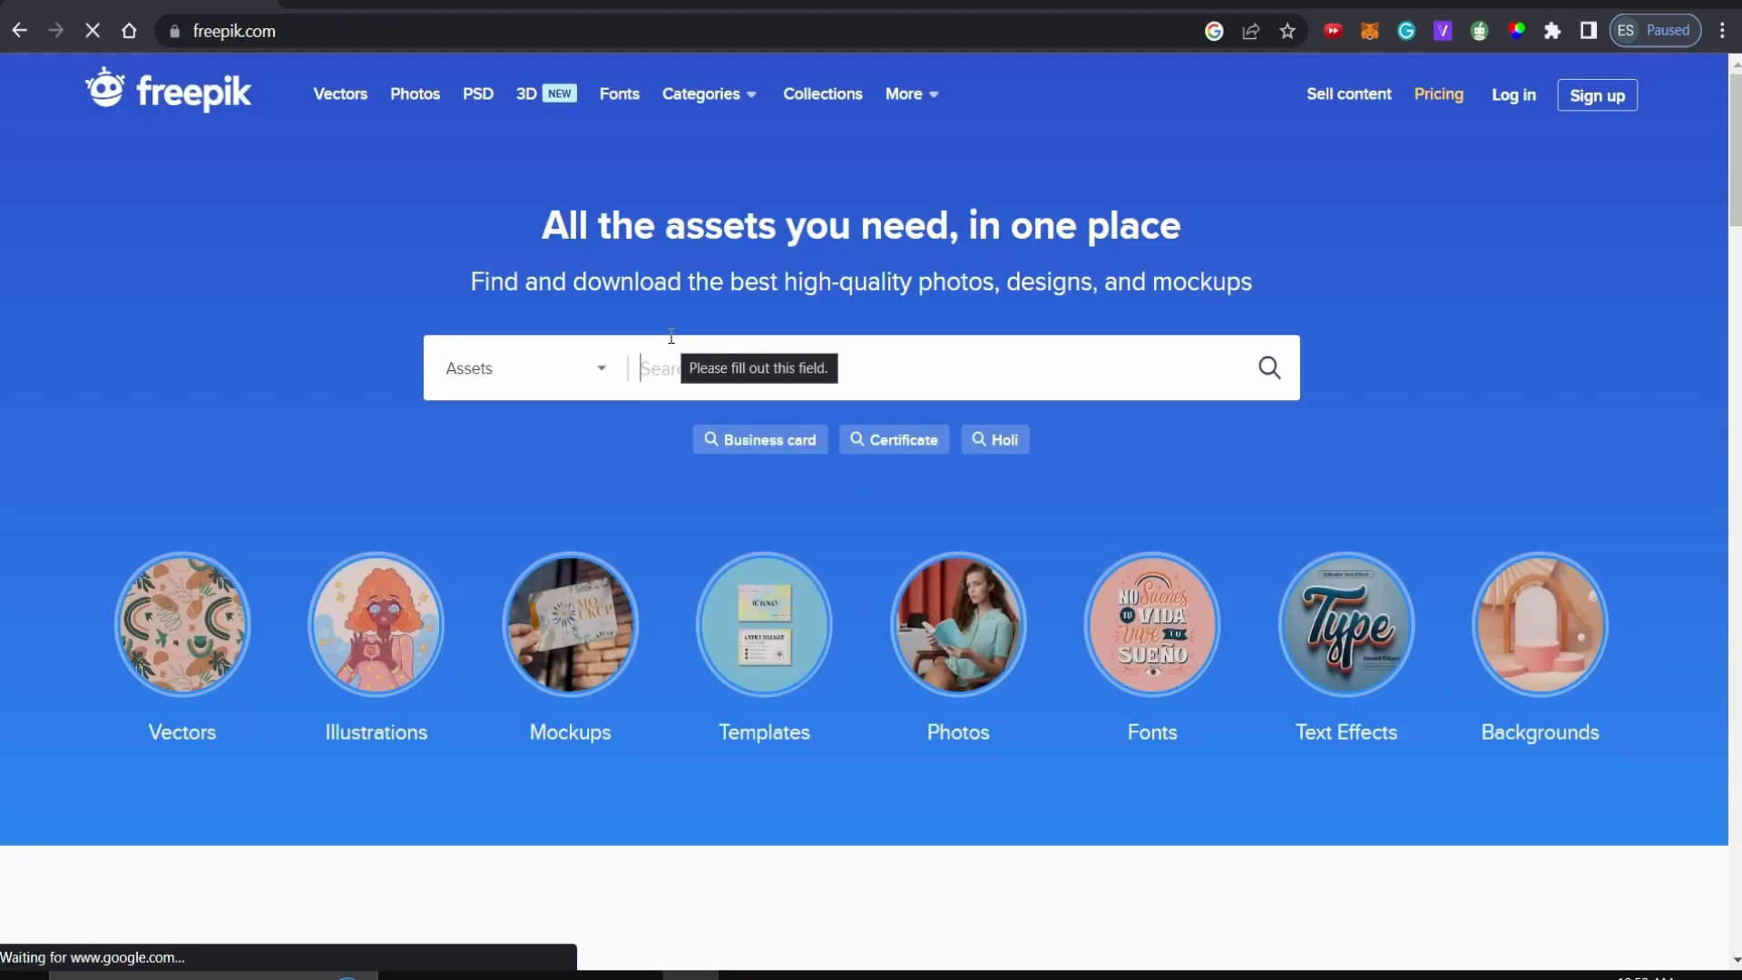
# Search Freepik for 3d illustrations and open the man-holding-telephone illustration.
pyautogui.write('3d illu')
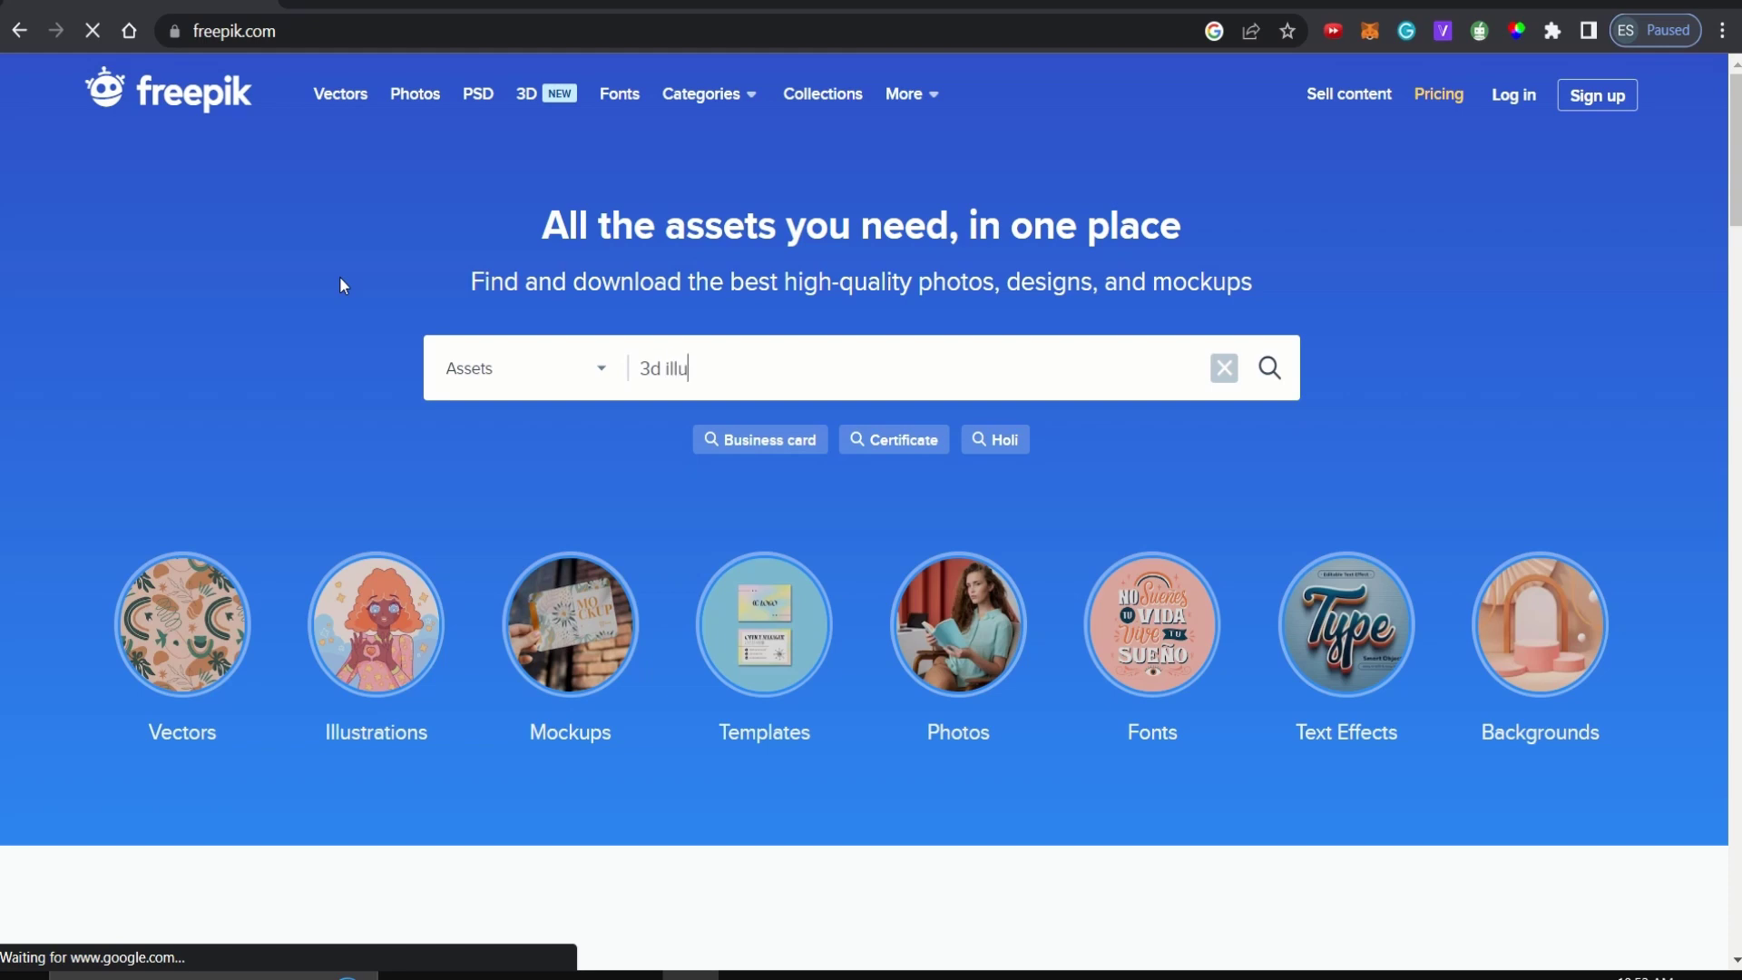
pyautogui.write('strations')
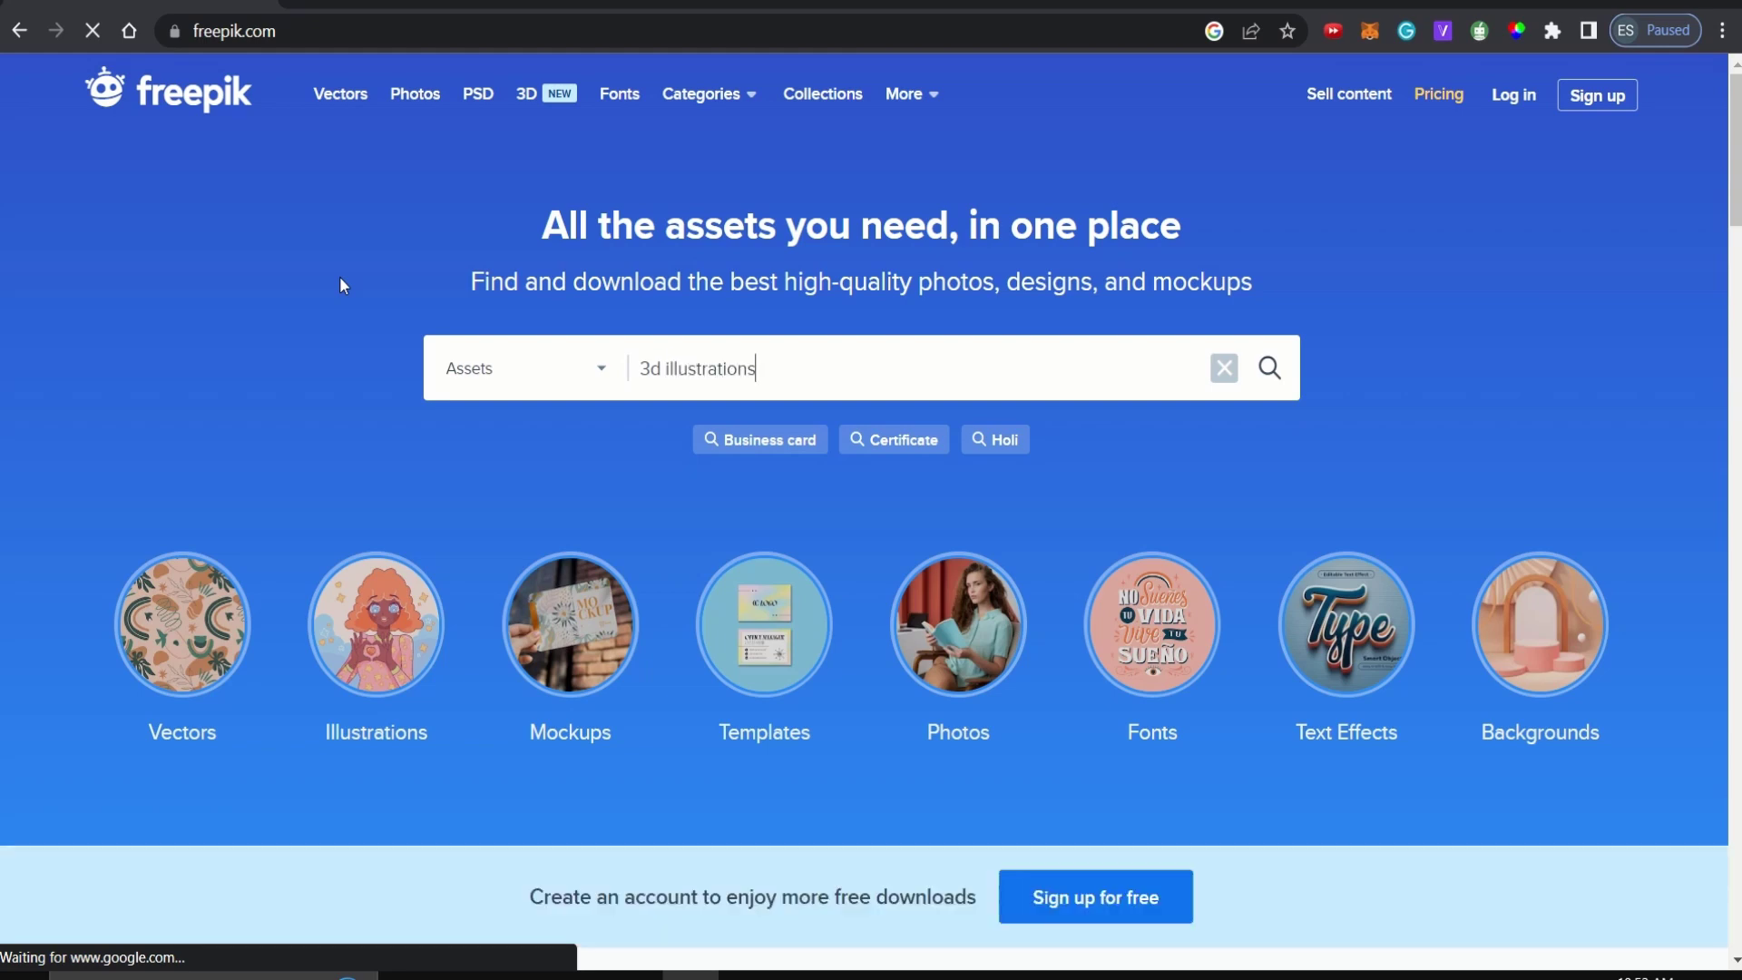
pyautogui.press('Return')
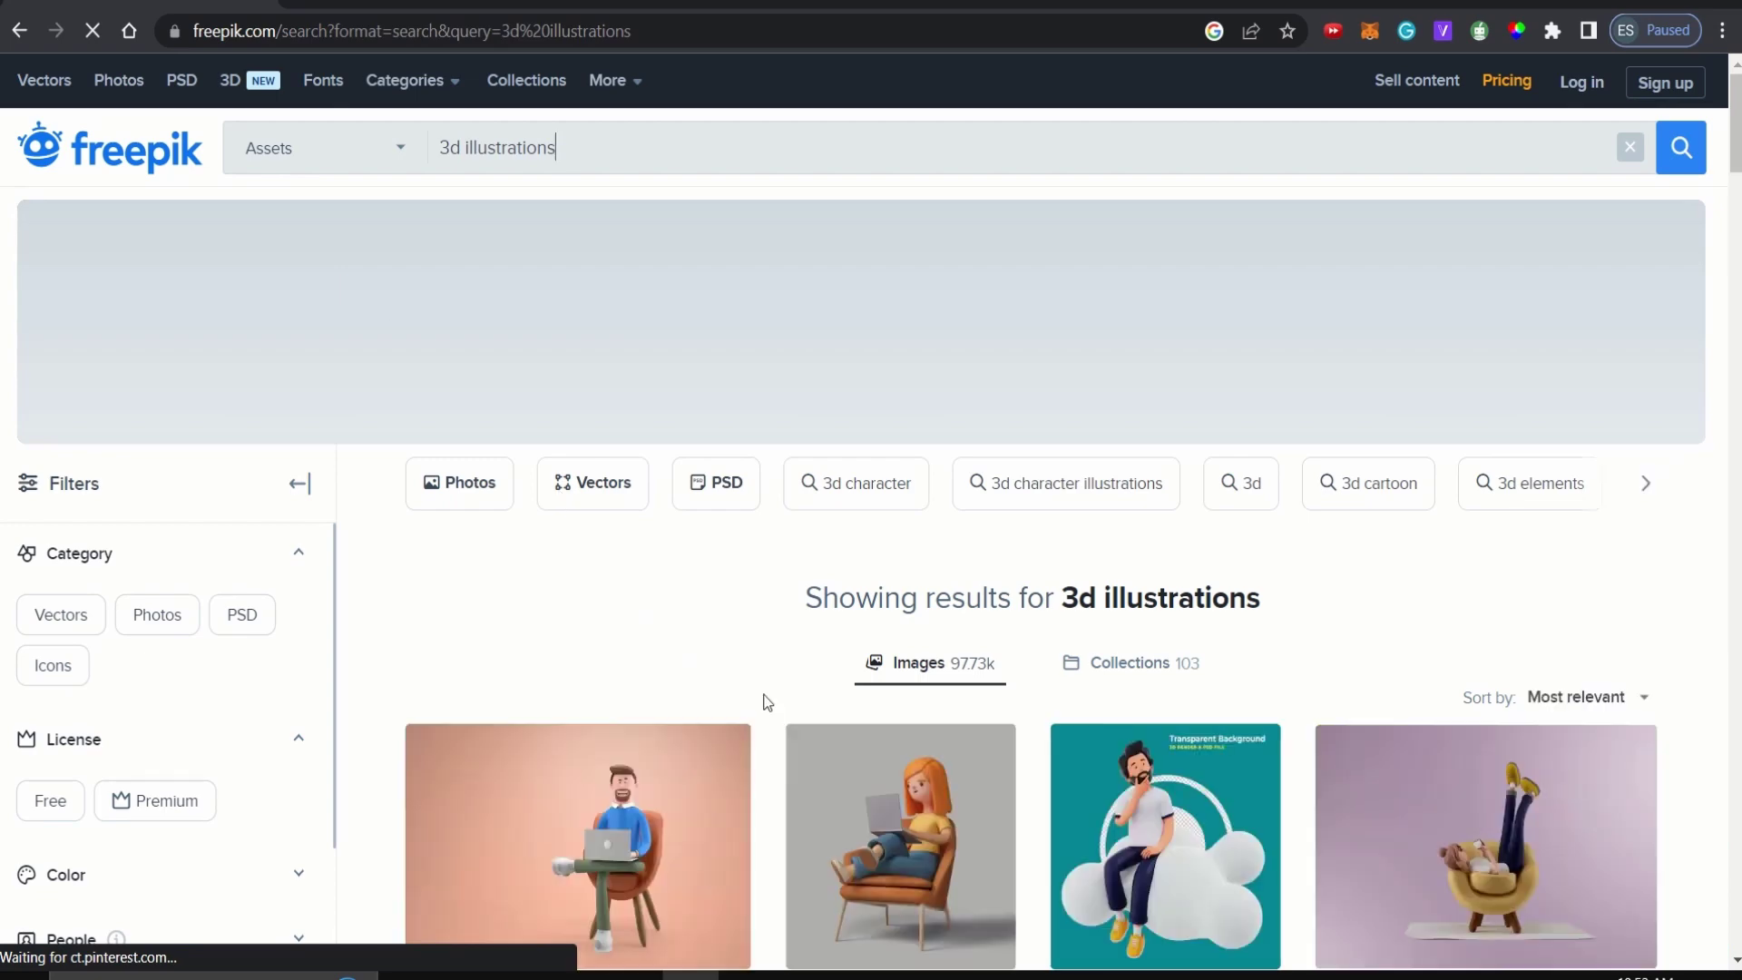
pyautogui.scroll(-2, 770, 773)
pyautogui.scroll(-1, 769, 767)
pyautogui.scroll(-2, 769, 767)
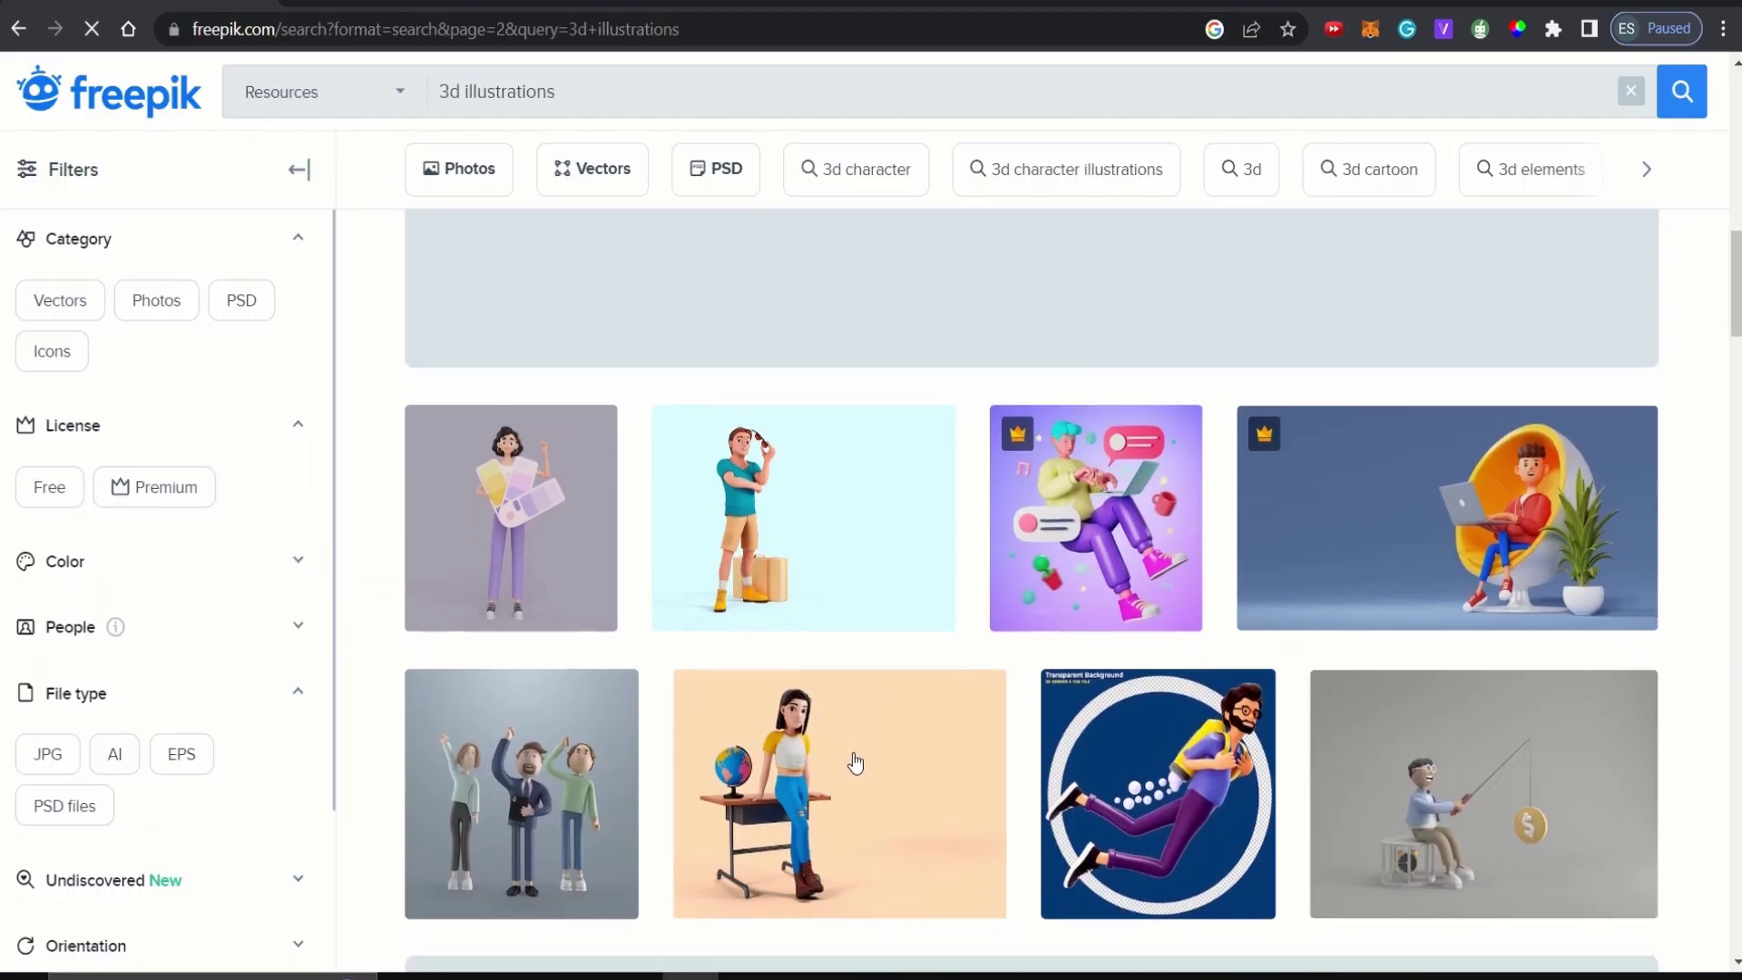
pyautogui.scroll(-4, 854, 763)
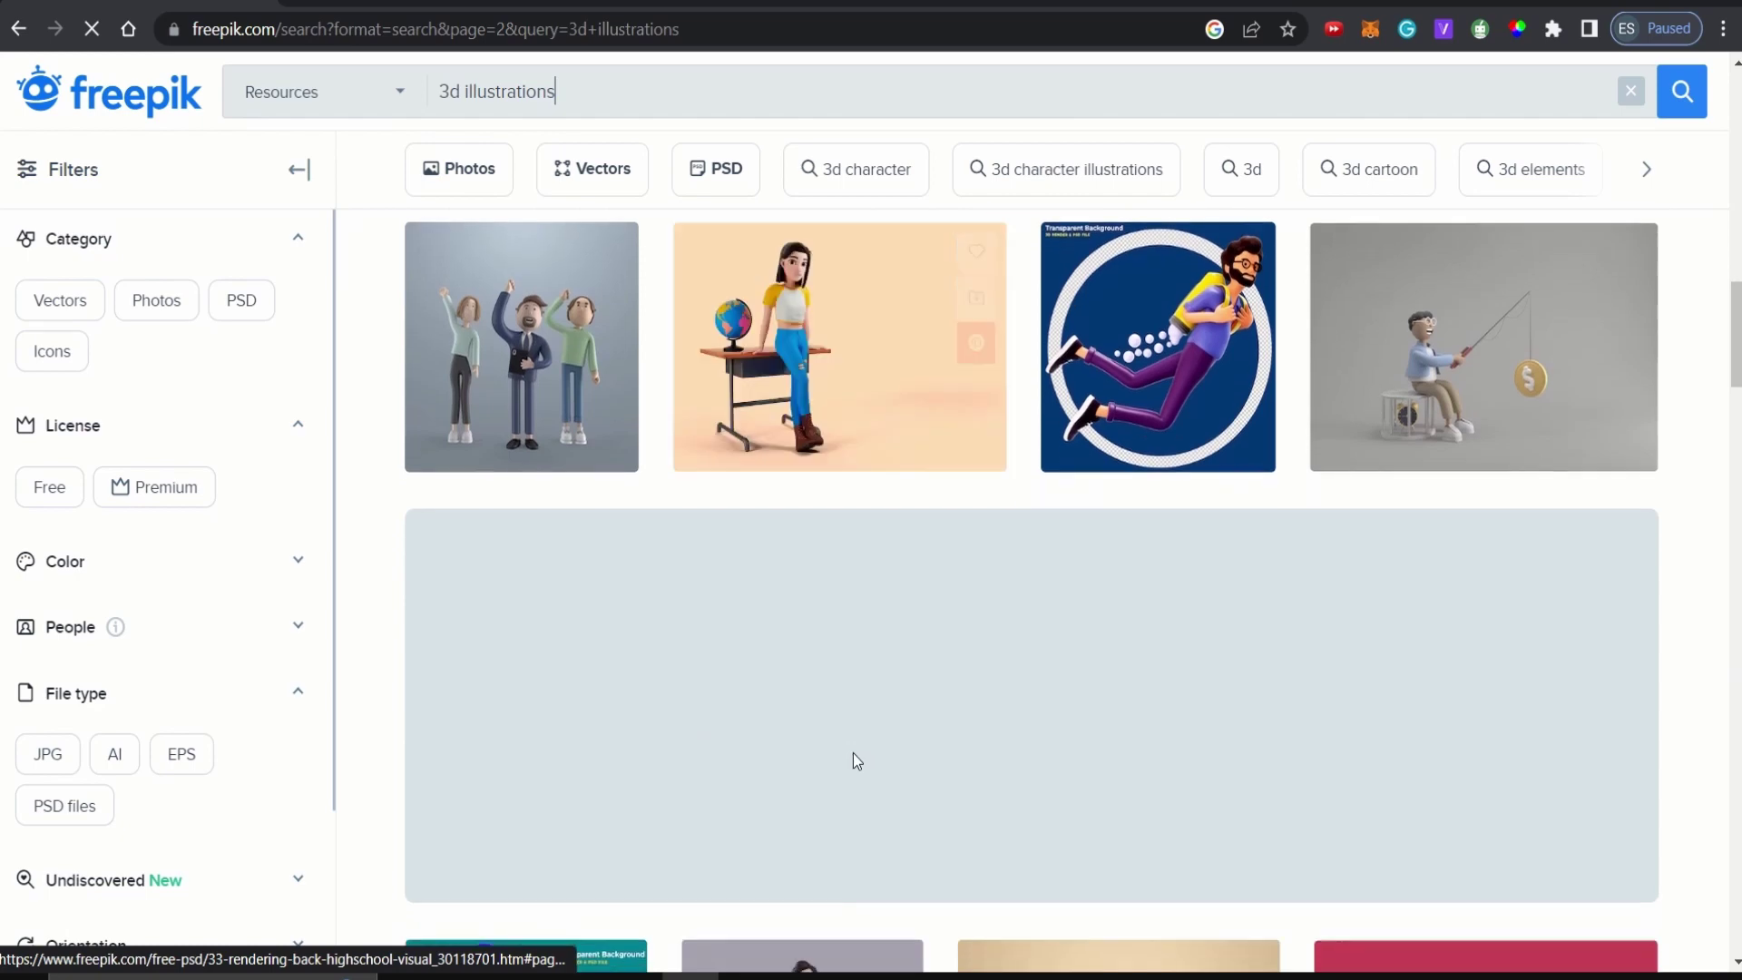
pyautogui.scroll(-3, 855, 763)
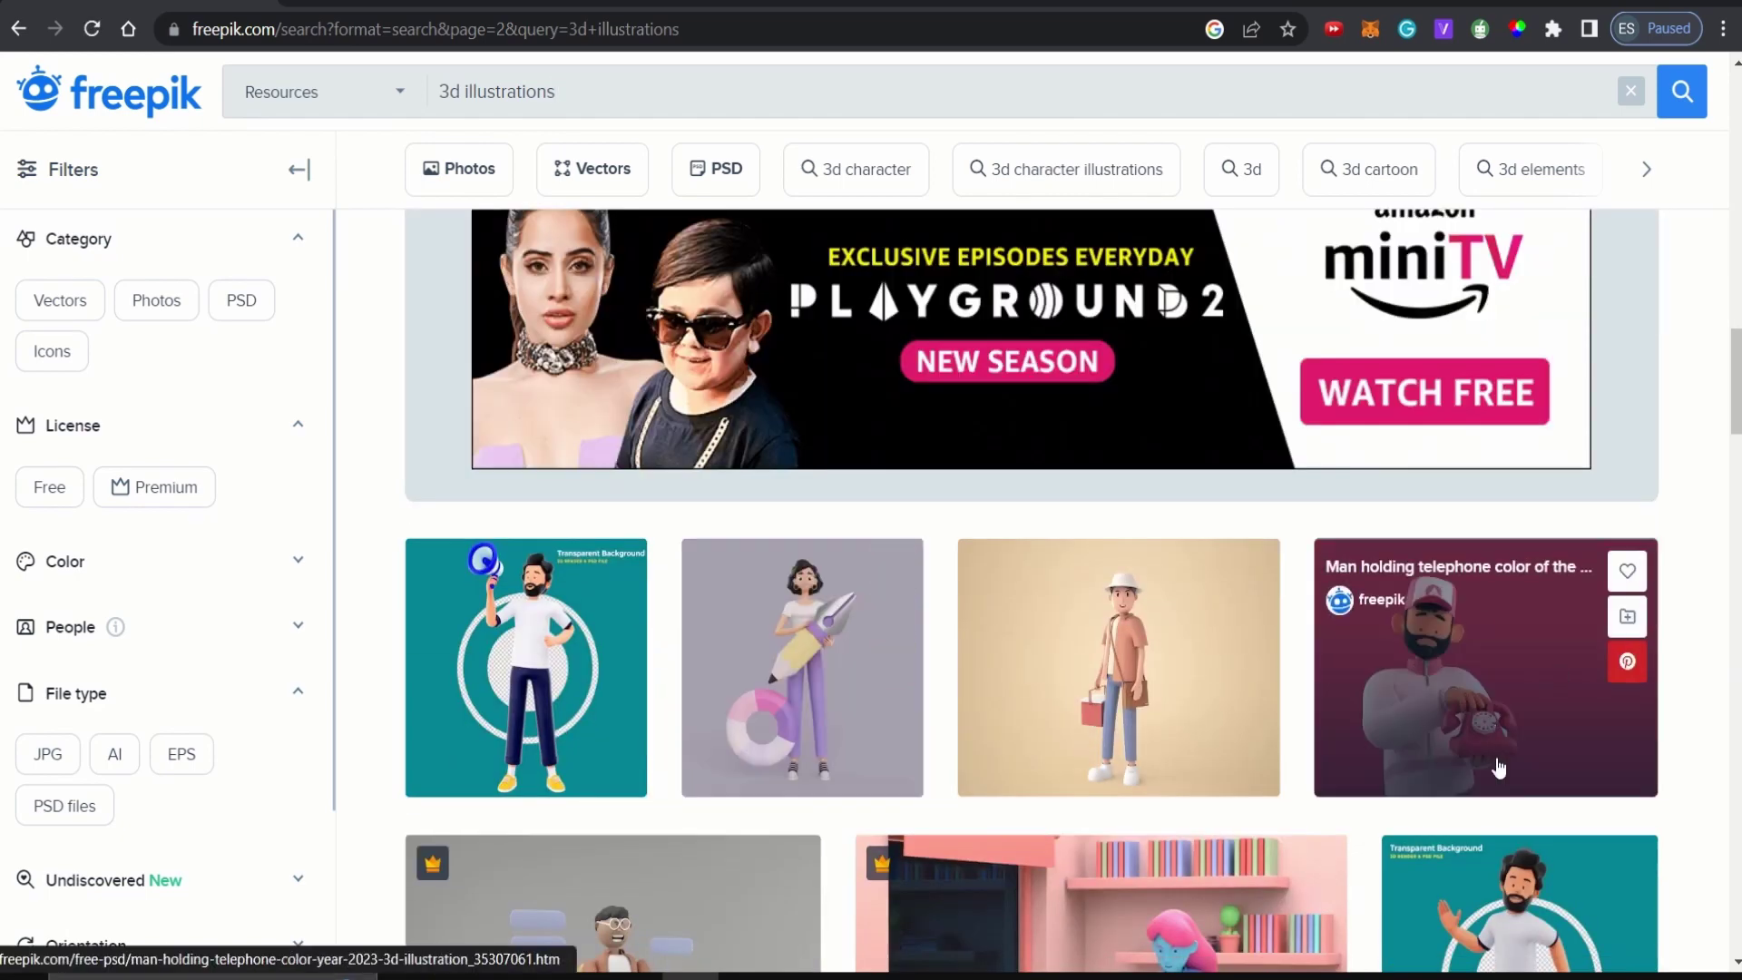
pyautogui.click(1465, 685)
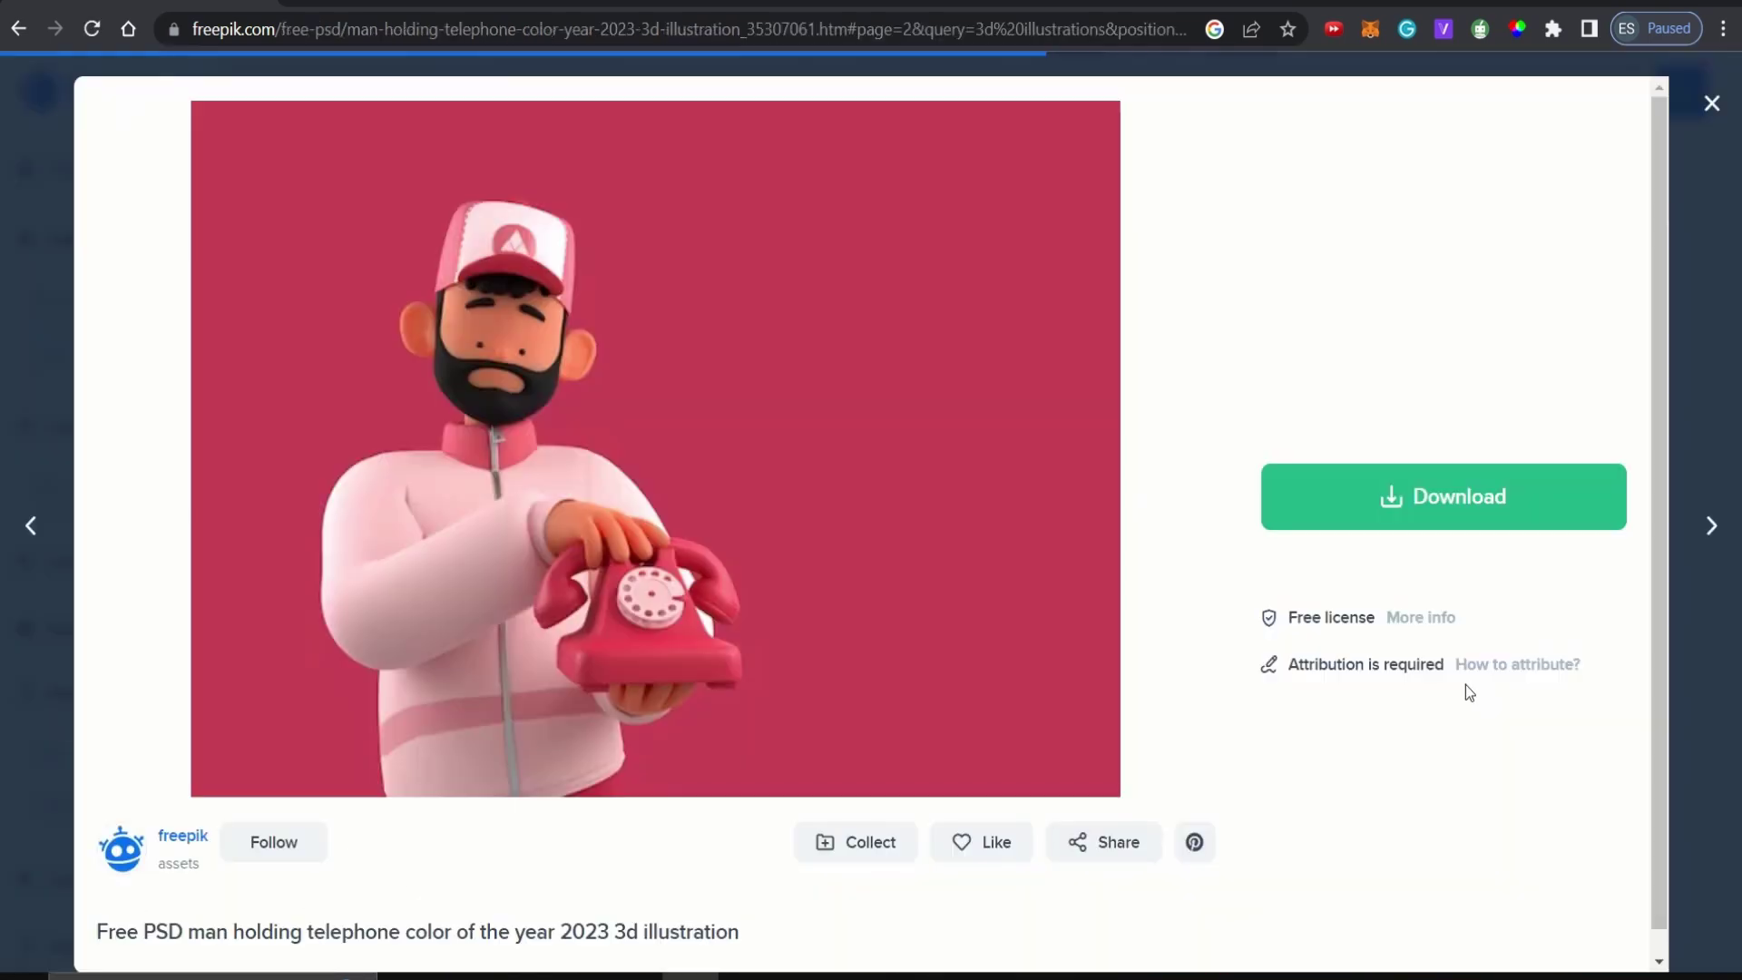
# Download the telephone-man illustration free as a zip and open it.
pyautogui.click(1418, 494)
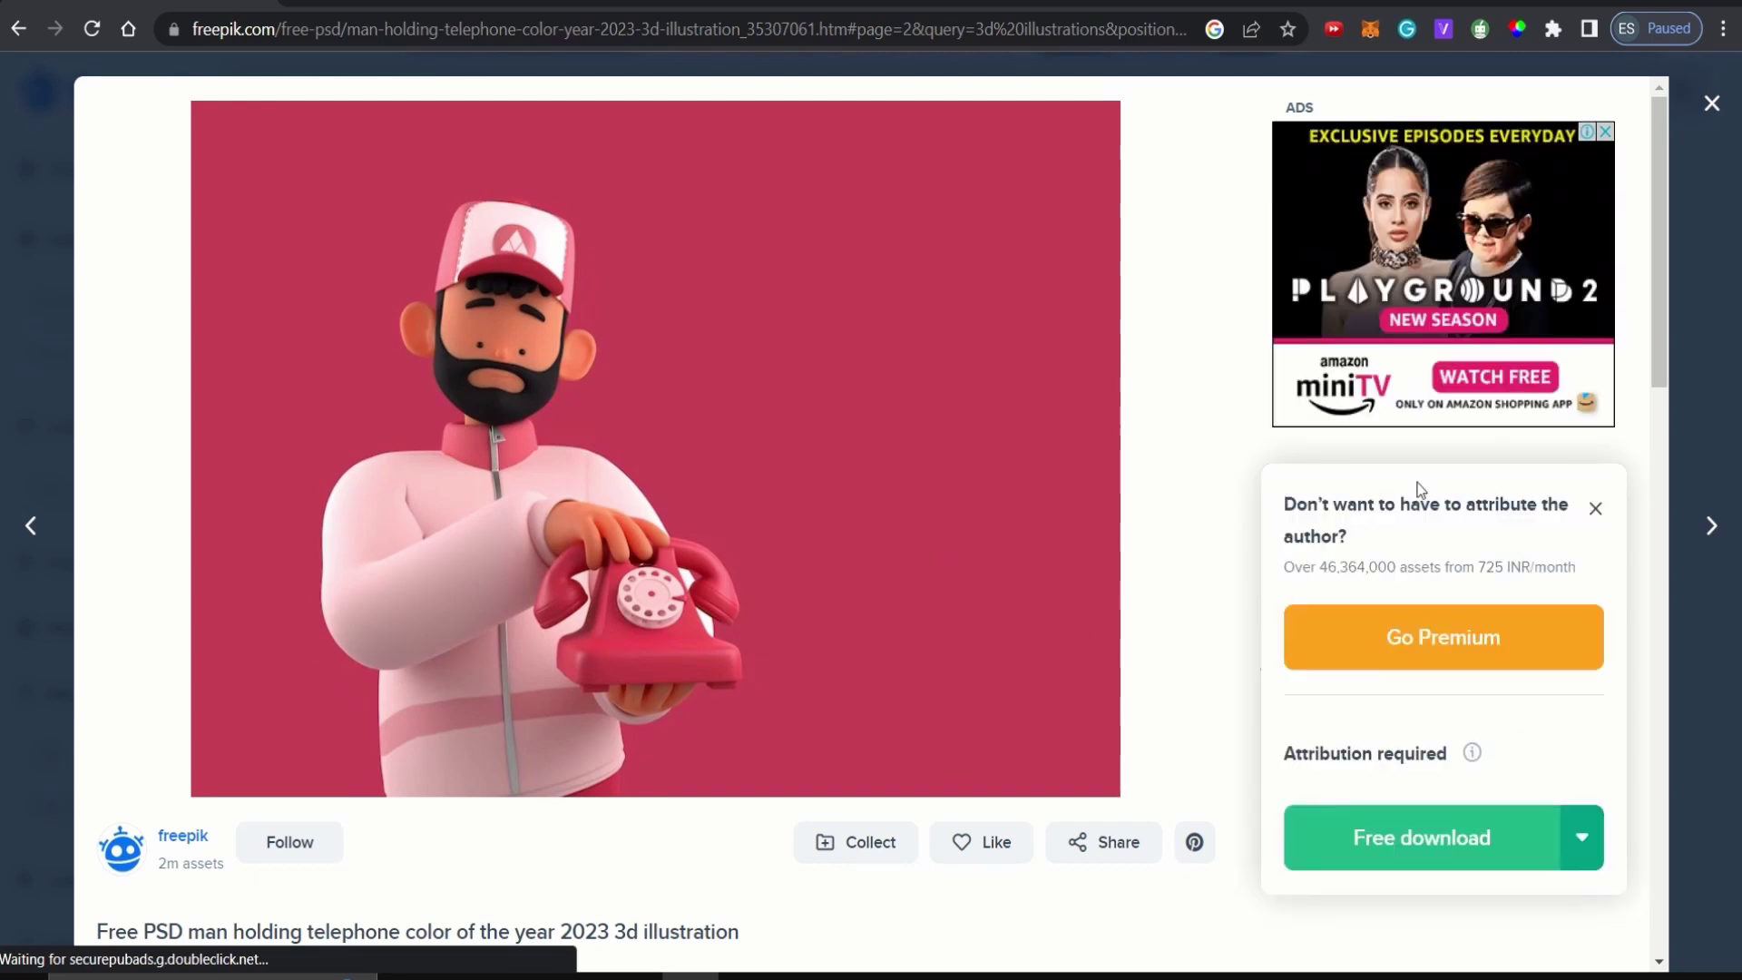
pyautogui.click(1407, 826)
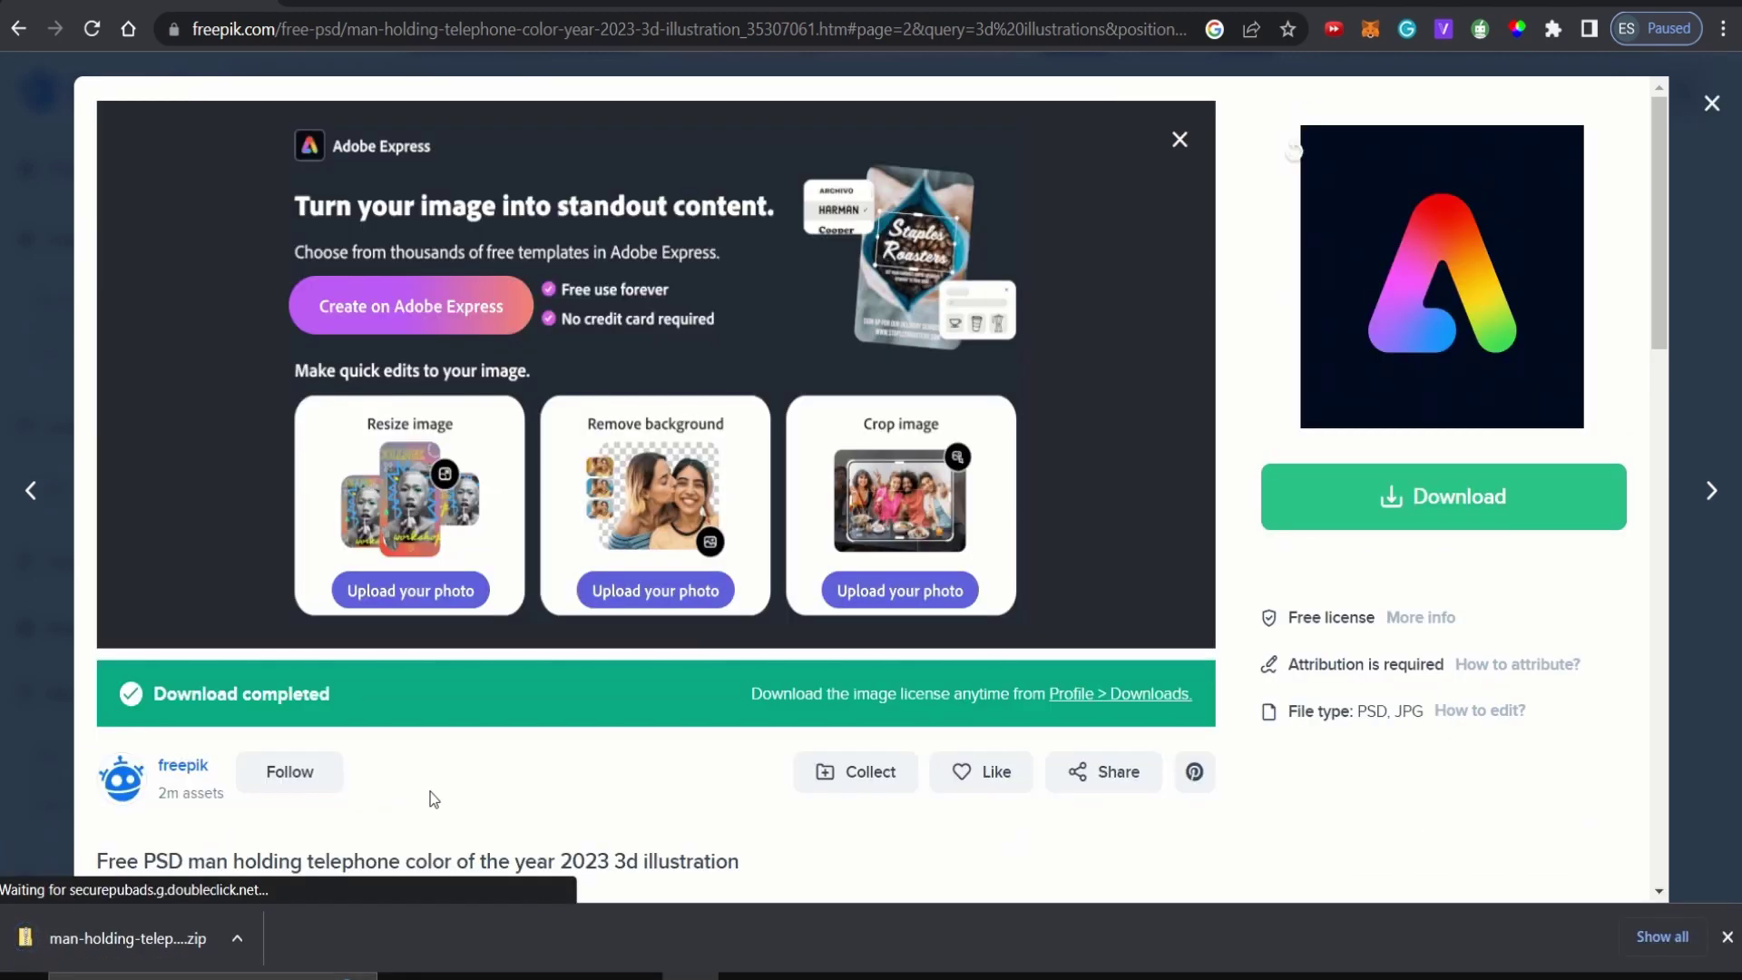
pyautogui.click(118, 938)
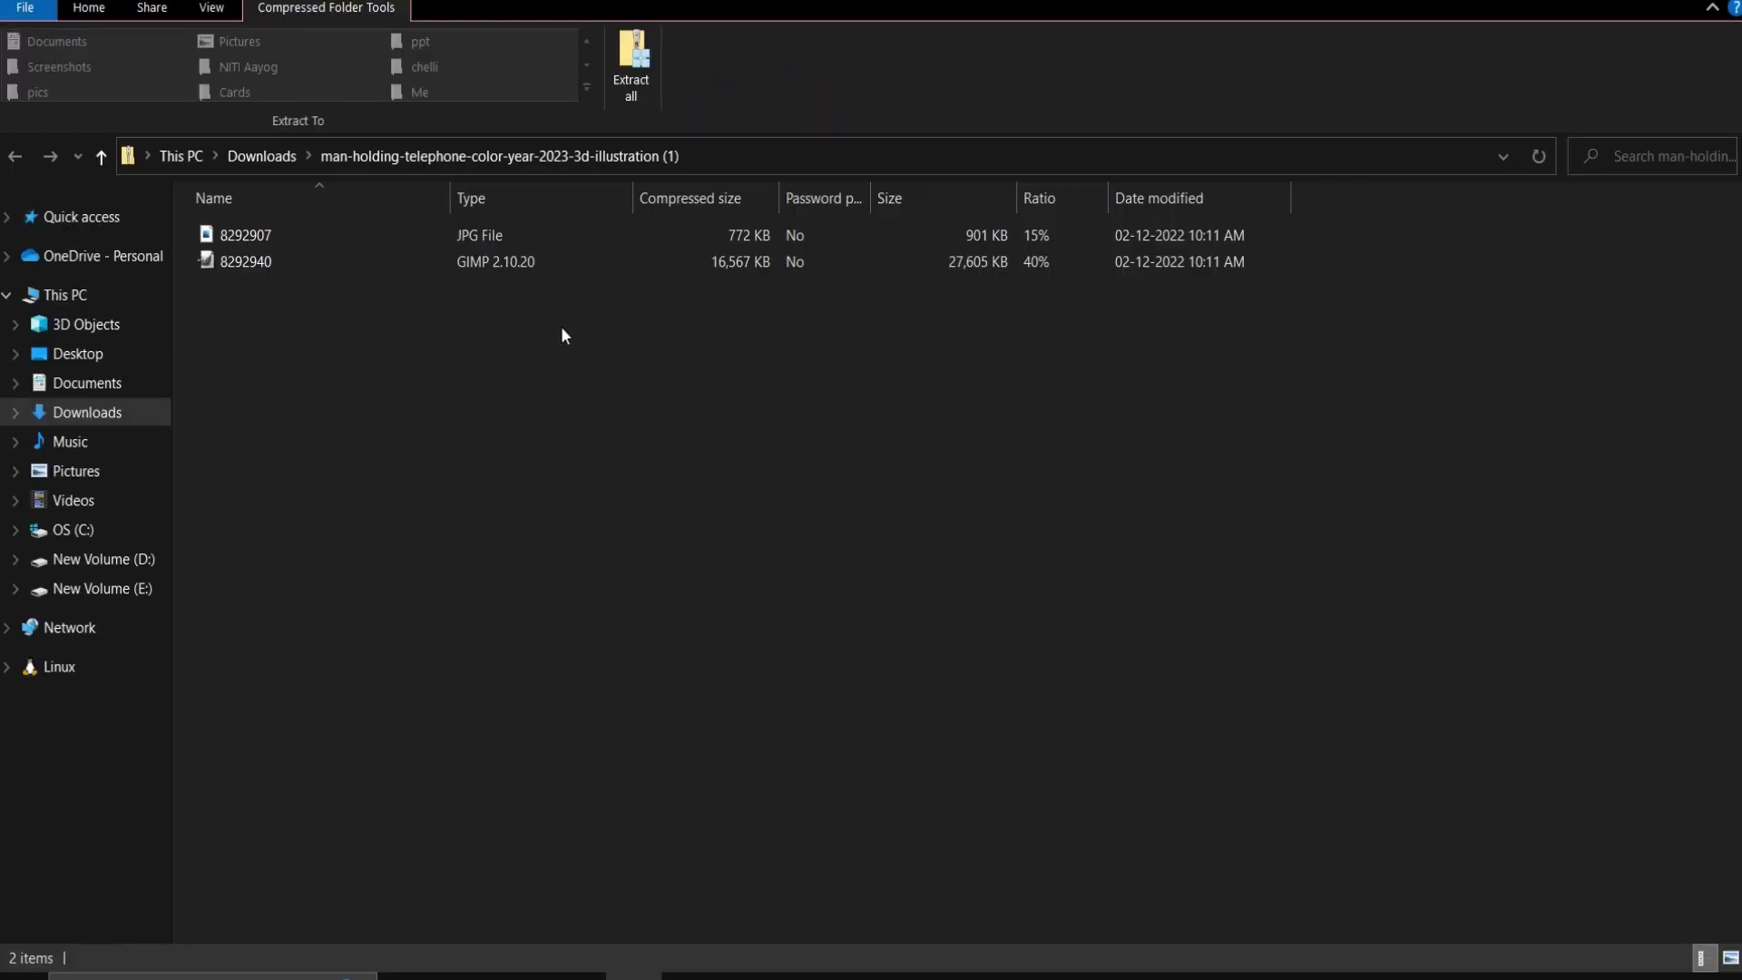
# Extract the zip's JPG and PSD files and open the 8292907 JPG.
pyautogui.click(650, 79)
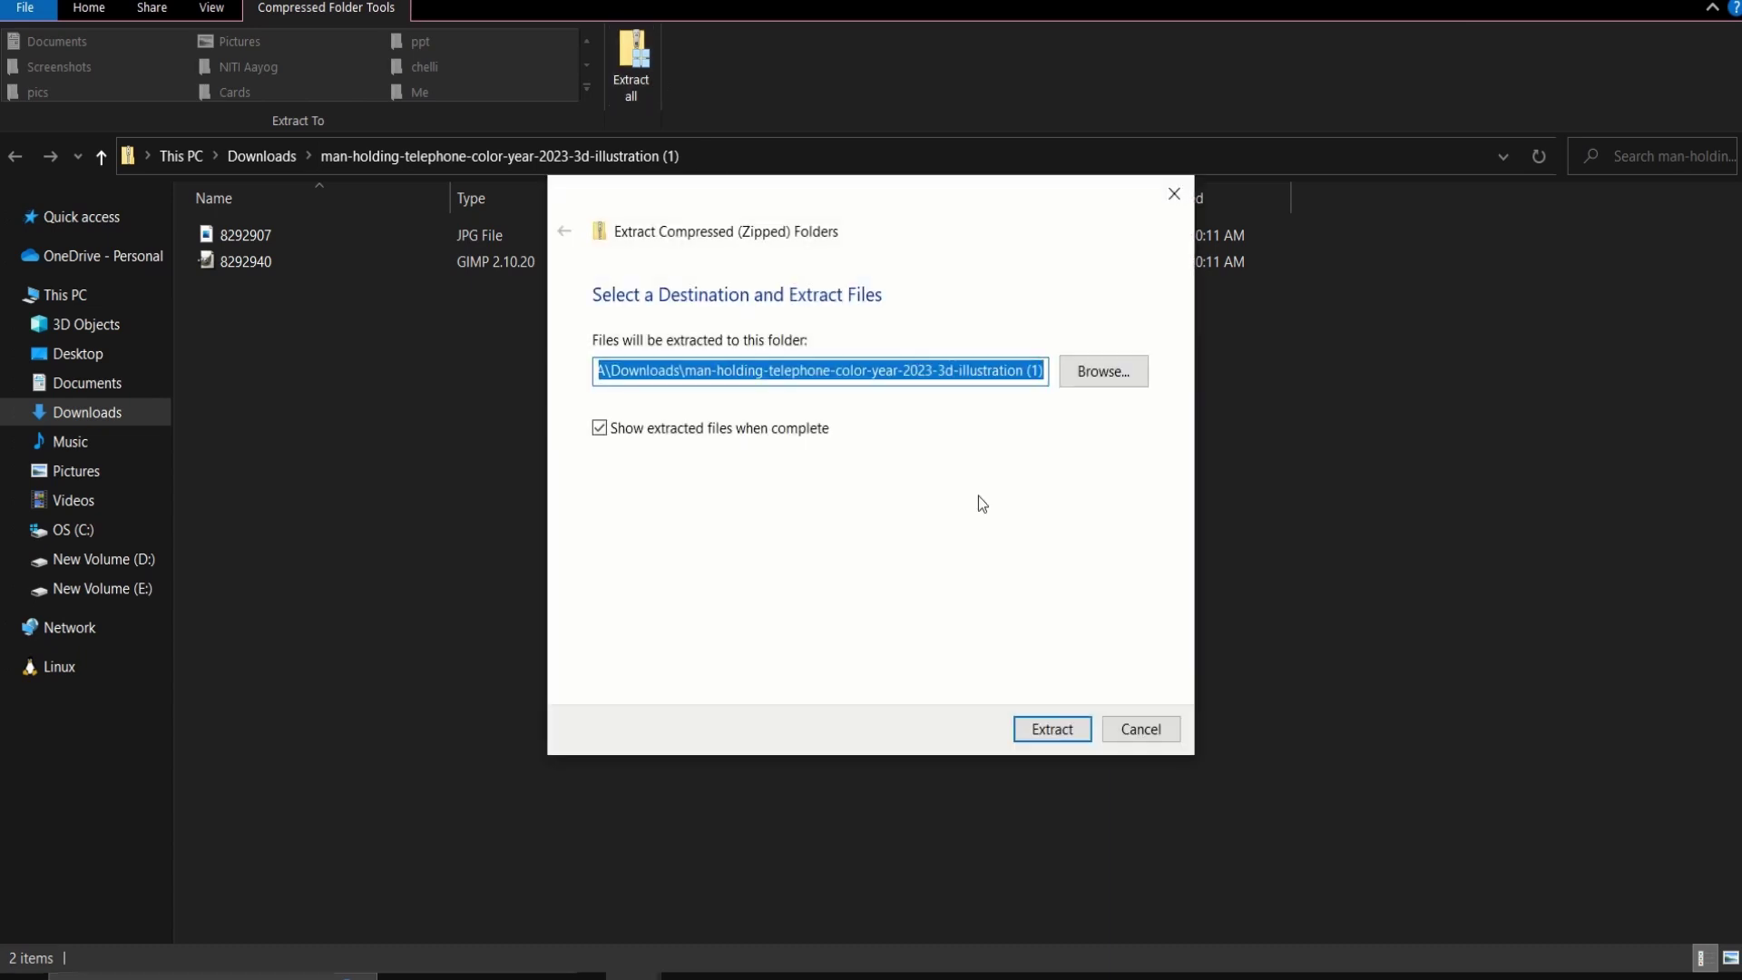
pyautogui.click(1069, 737)
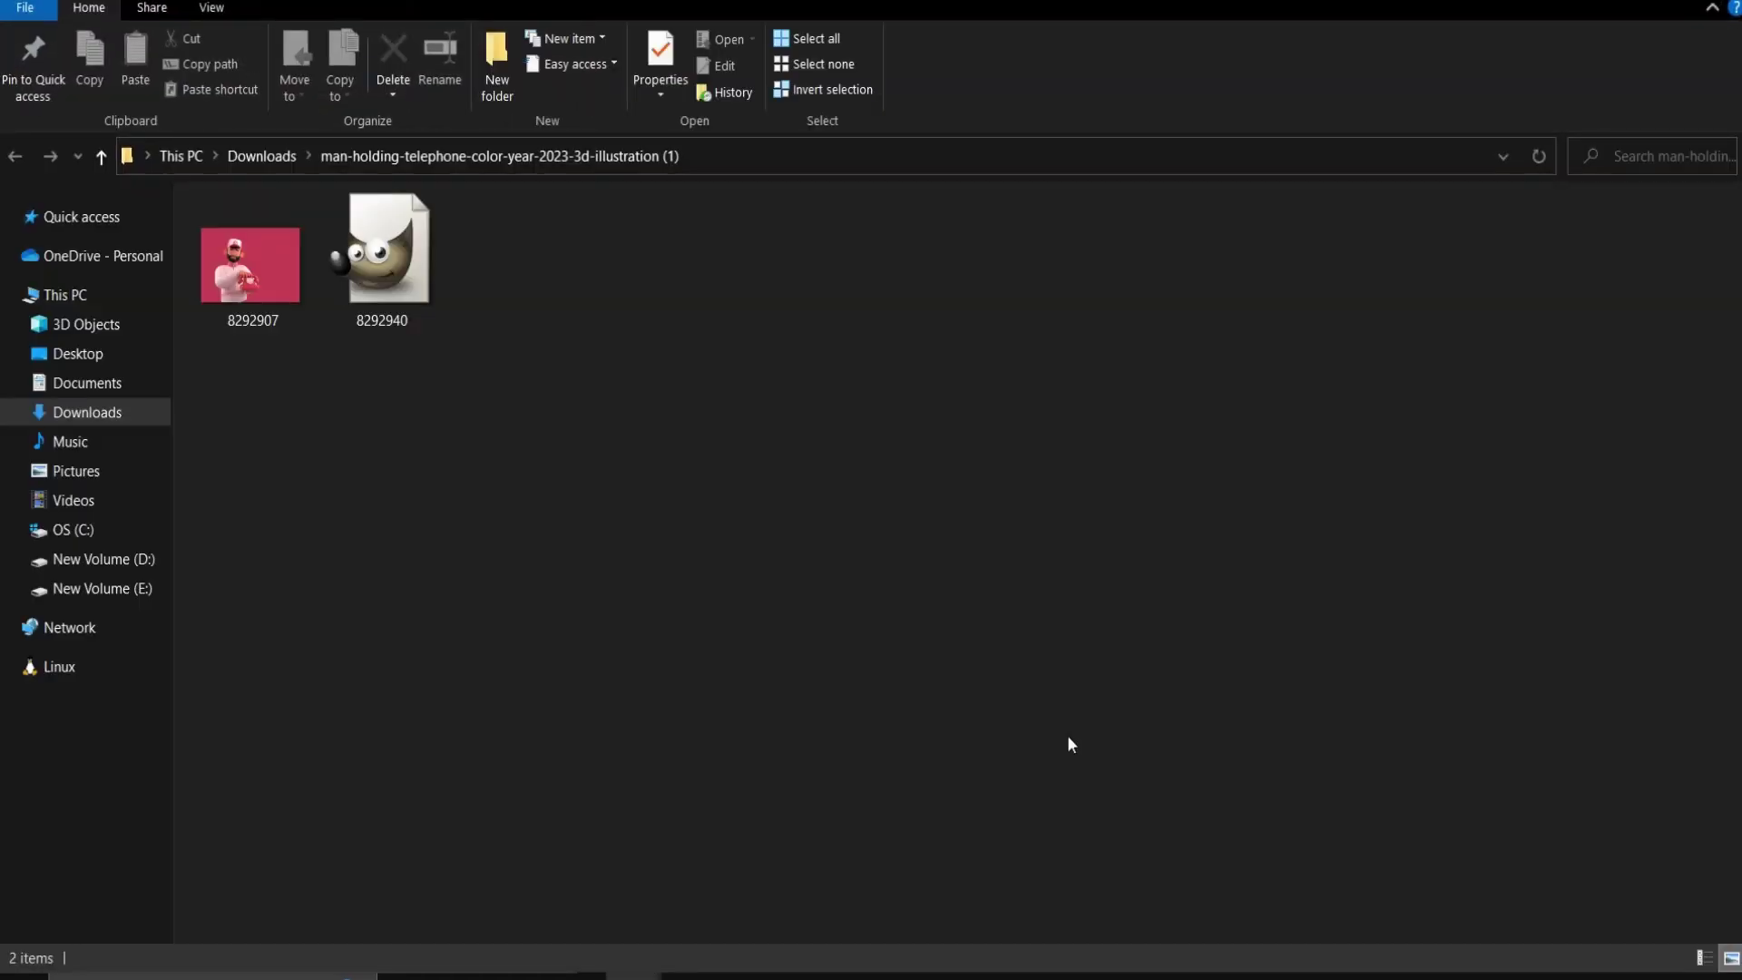
pyautogui.doubleClick(254, 264)
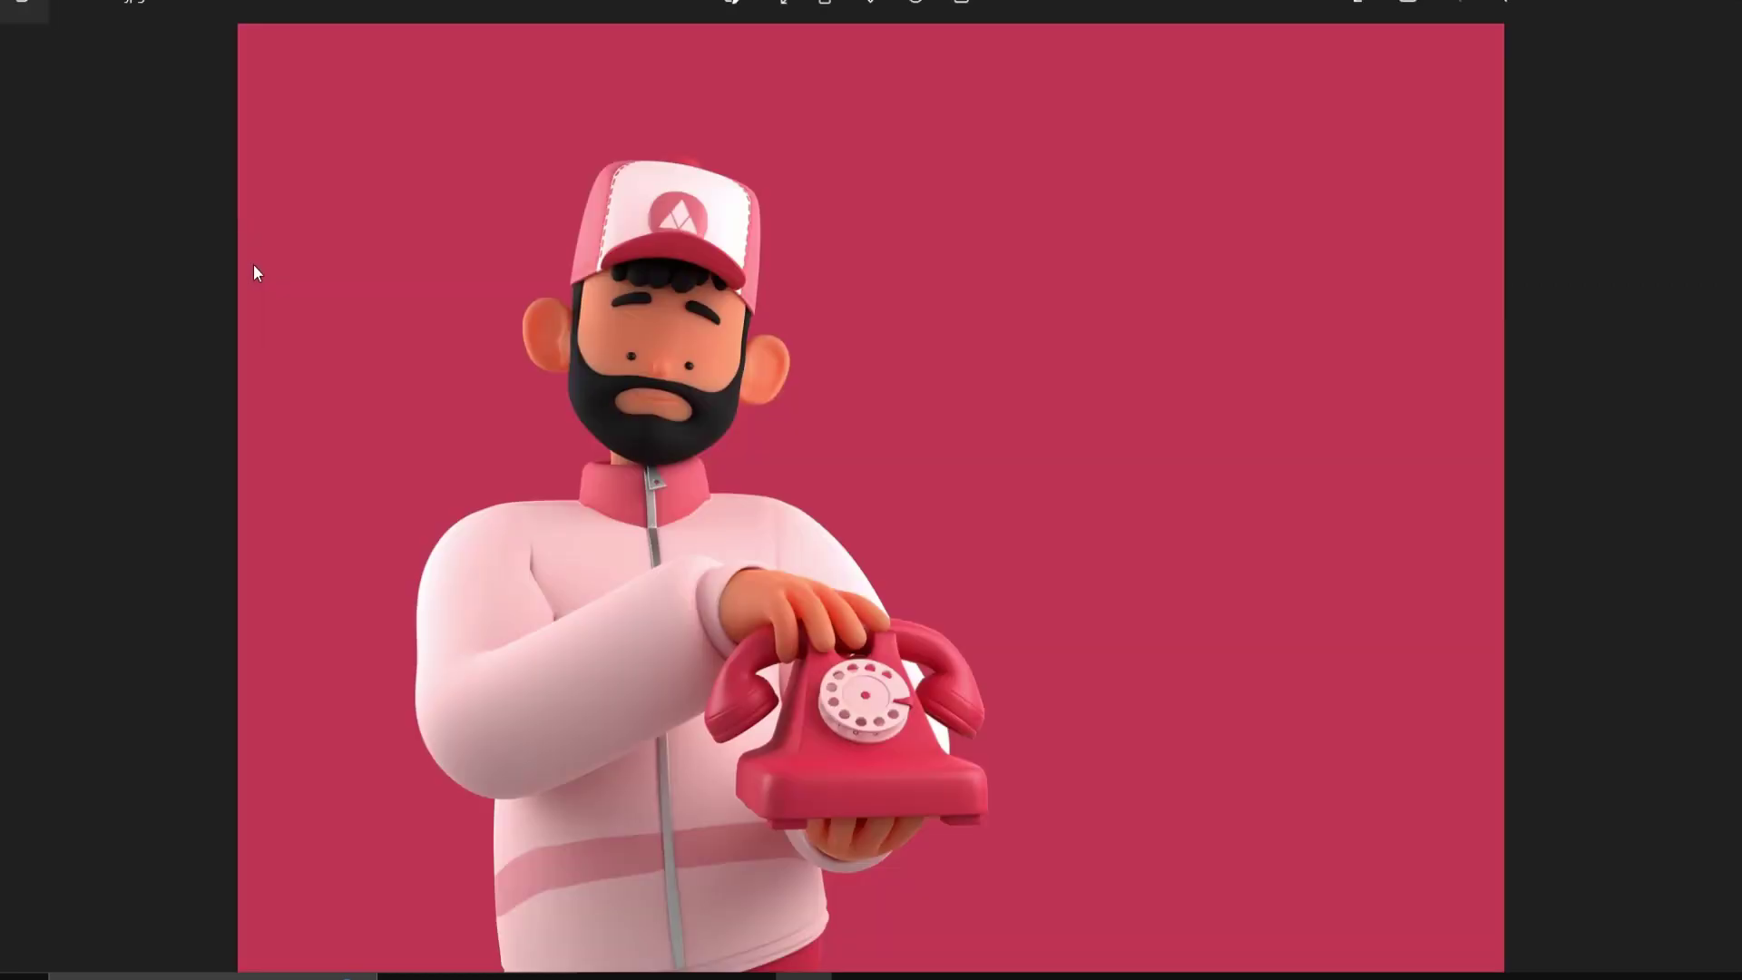
# Search Freepik for '24 7' and download the free 247 open badge set as a zip.
pyautogui.write('24 7')
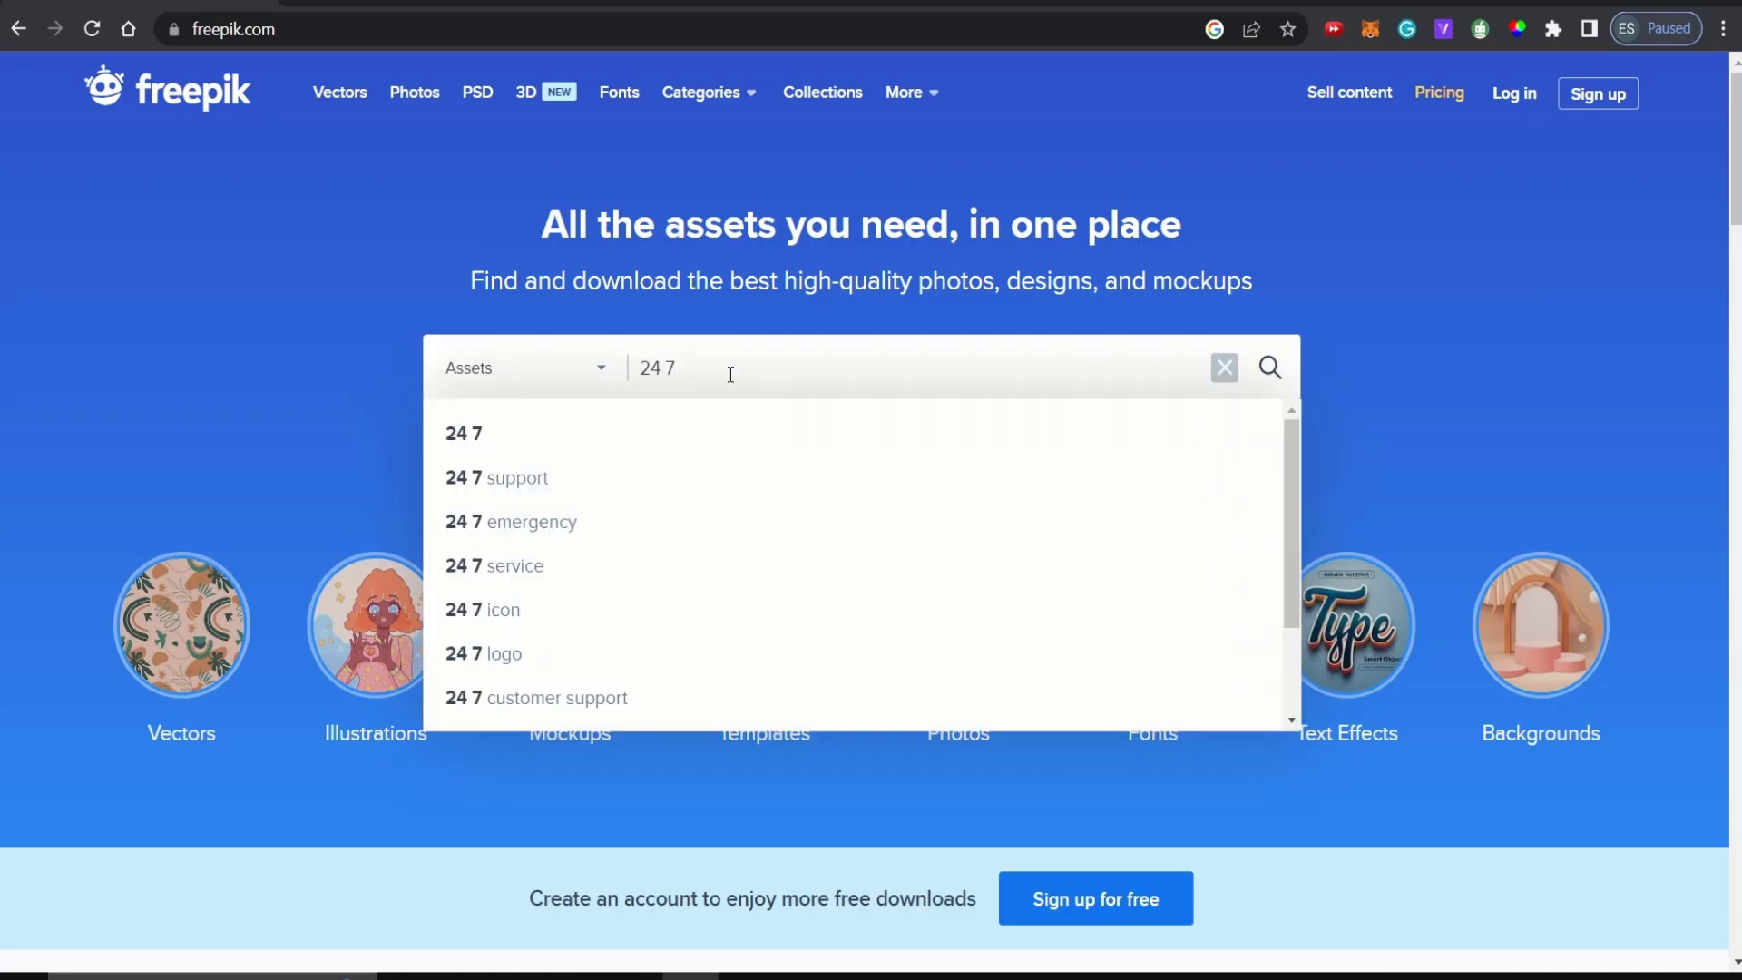
pyautogui.press('Return')
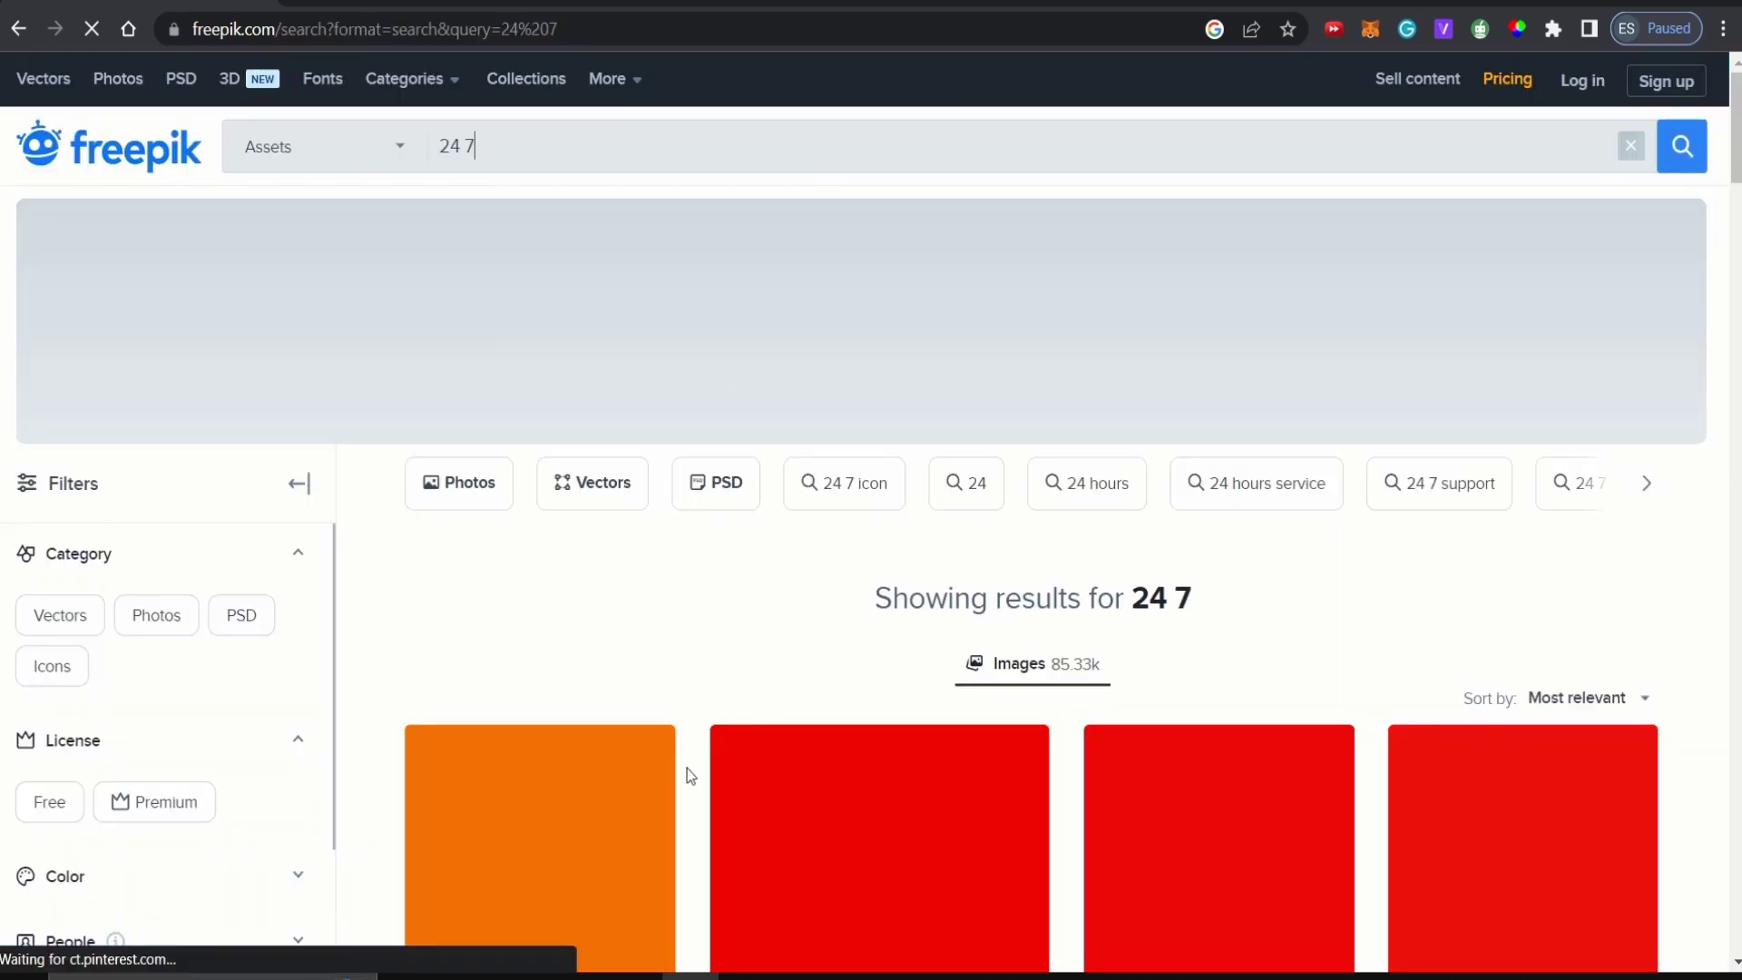
pyautogui.scroll(-5, 689, 775)
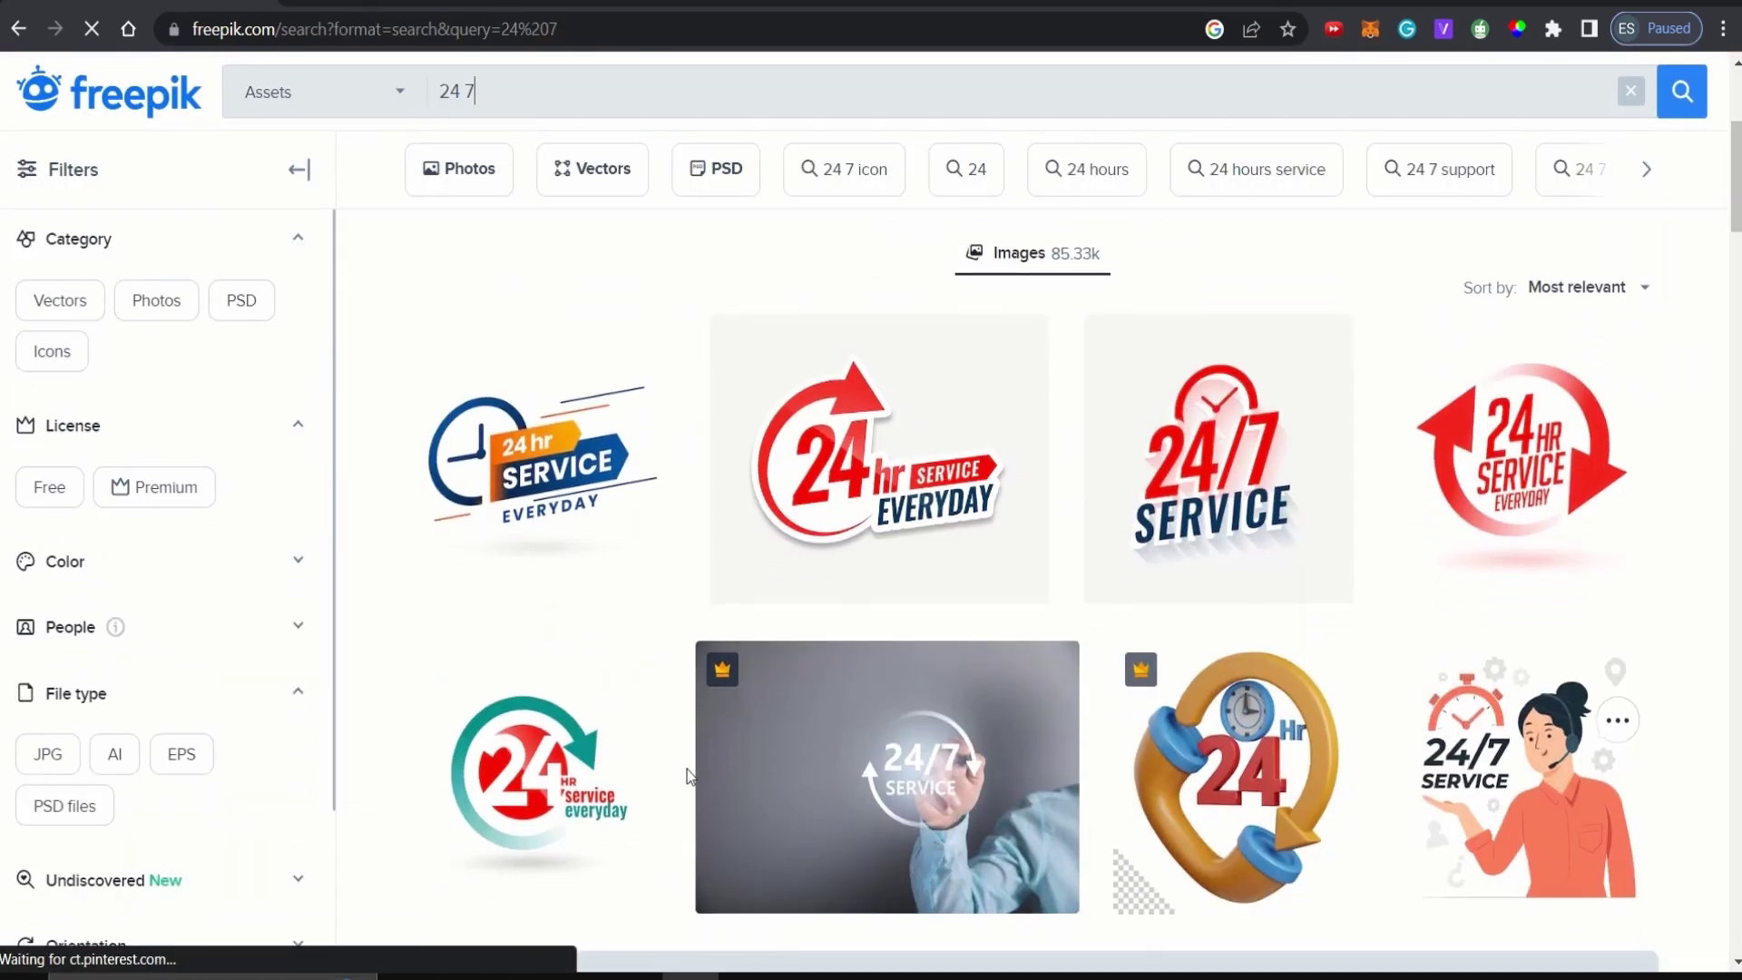
pyautogui.scroll(-6, 689, 776)
pyautogui.scroll(-2, 817, 789)
pyautogui.scroll(-1, 954, 814)
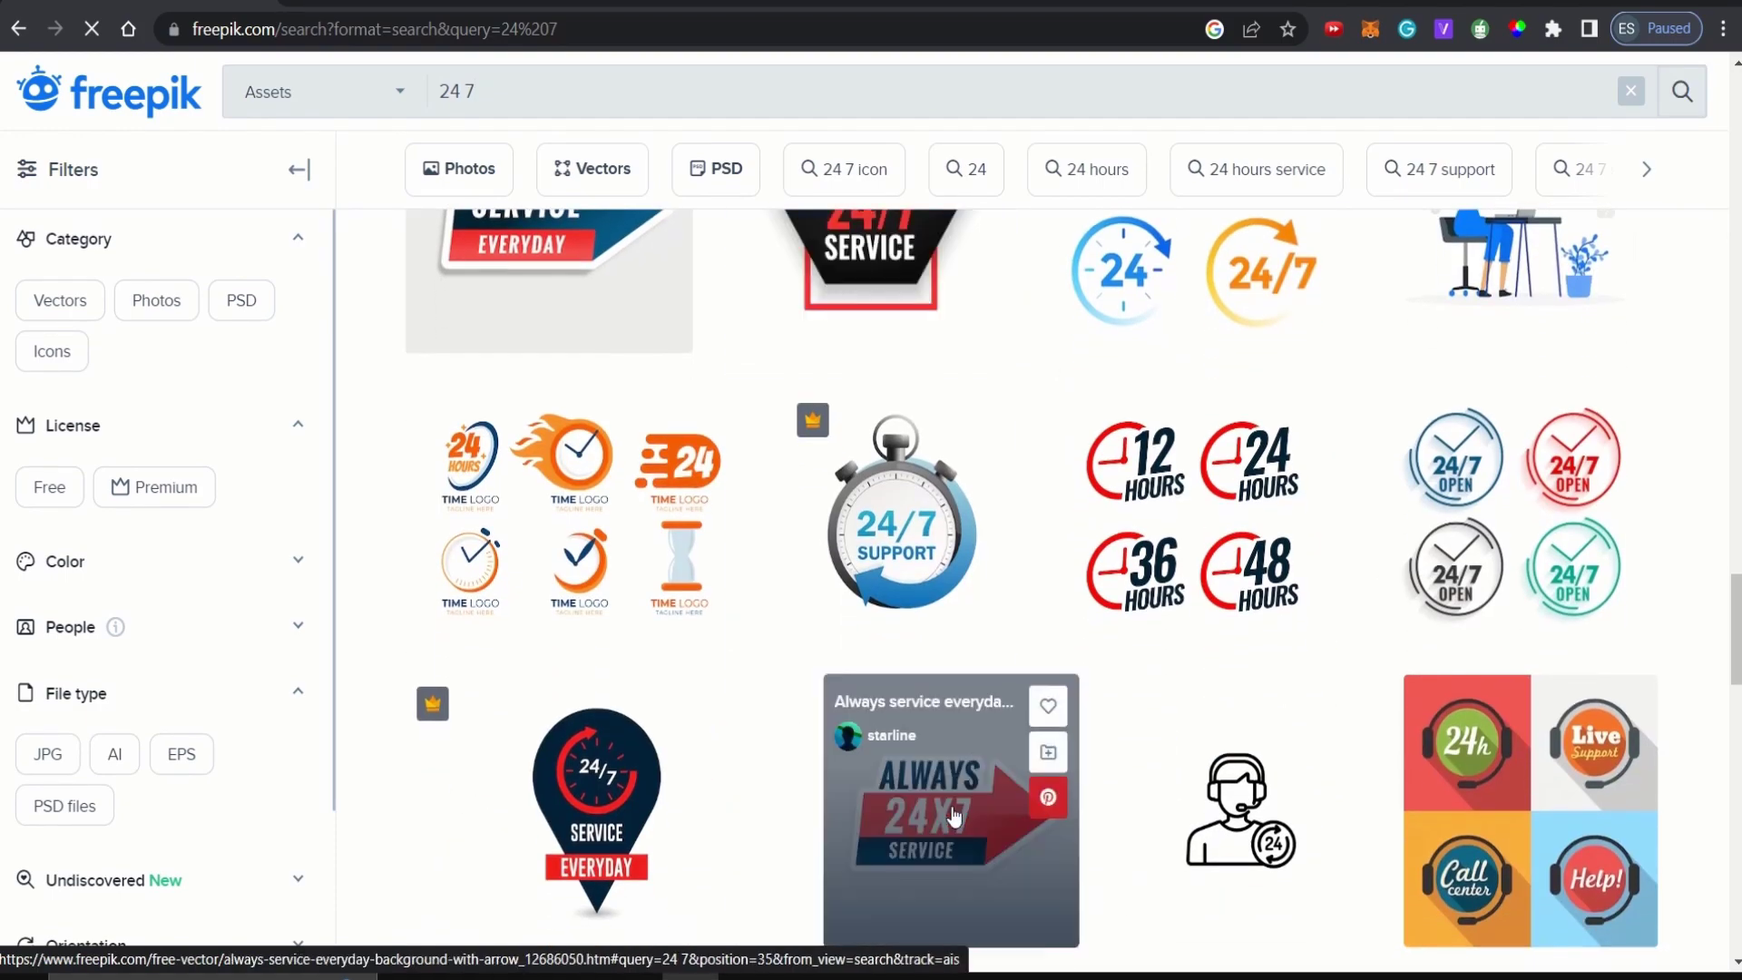
pyautogui.click(1488, 535)
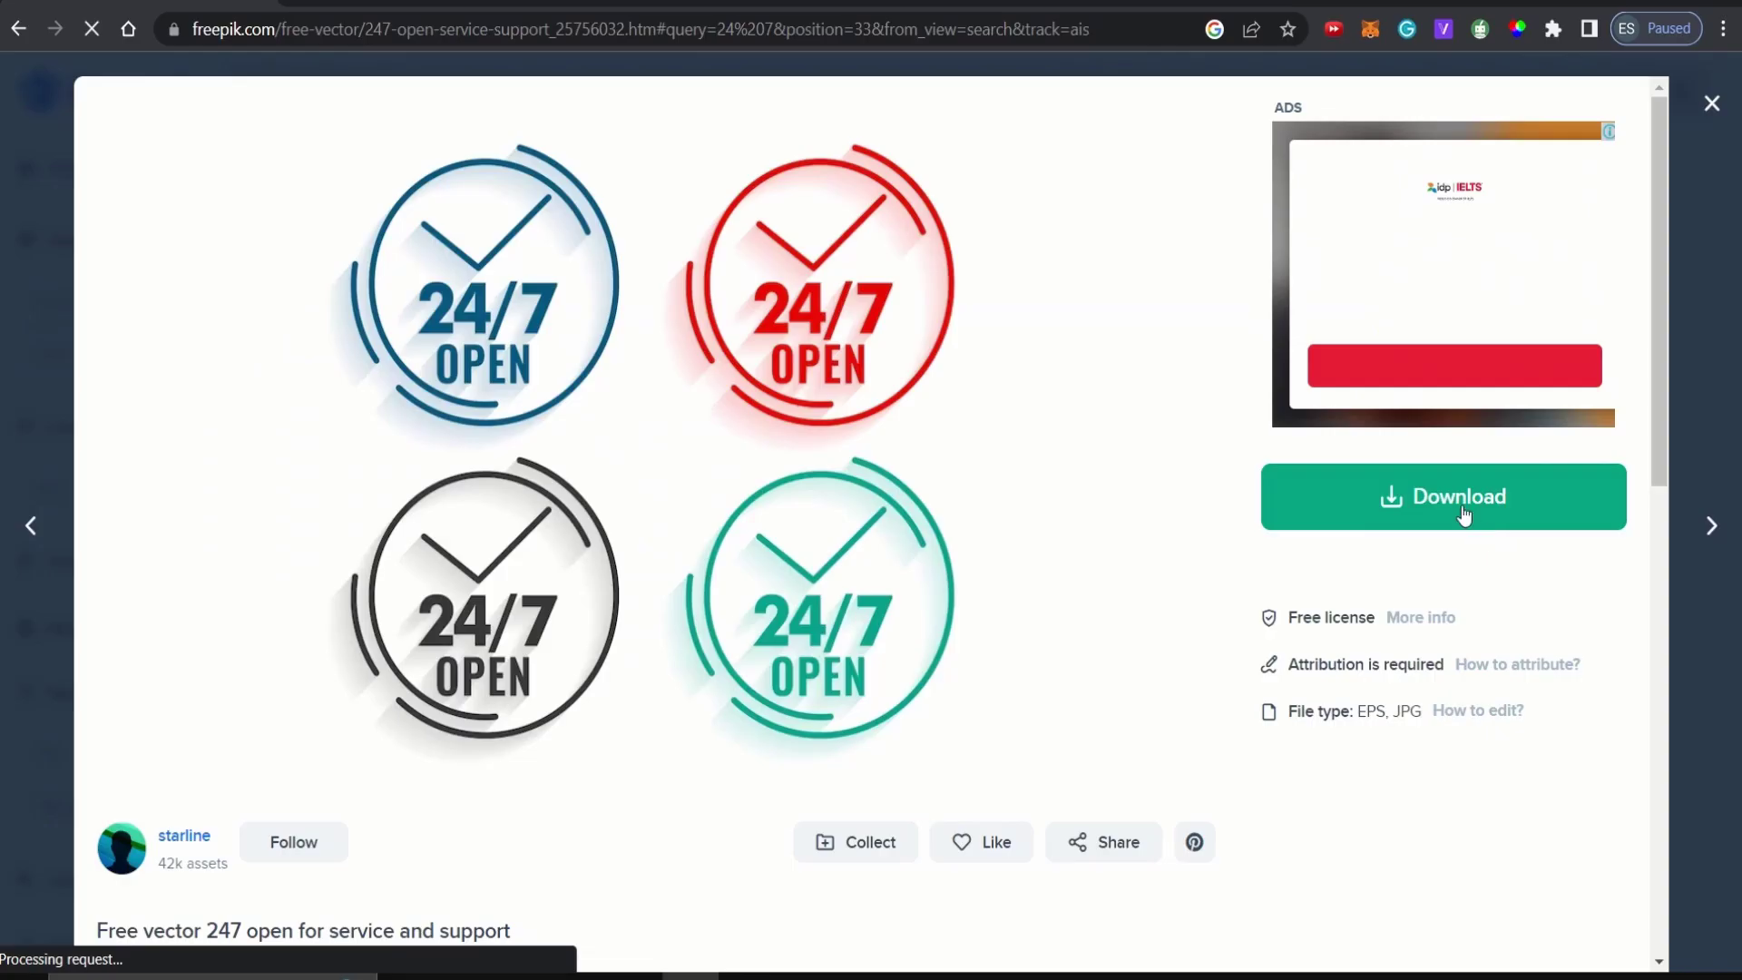
pyautogui.click(1486, 513)
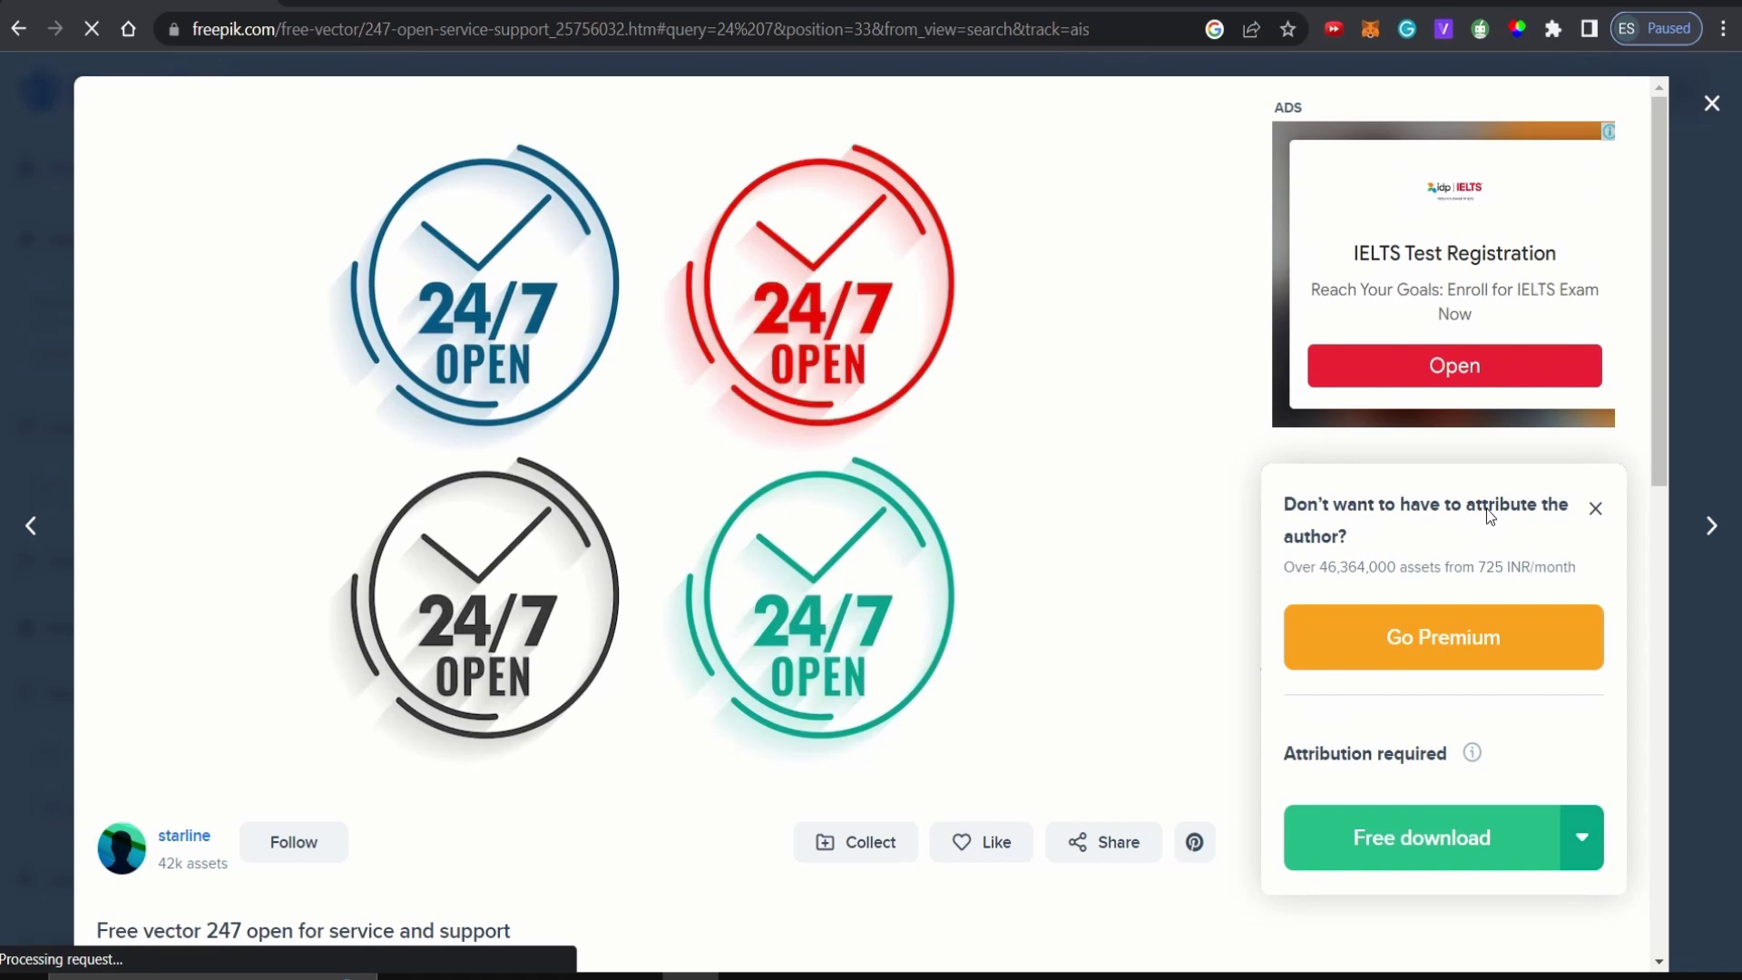
pyautogui.click(1449, 854)
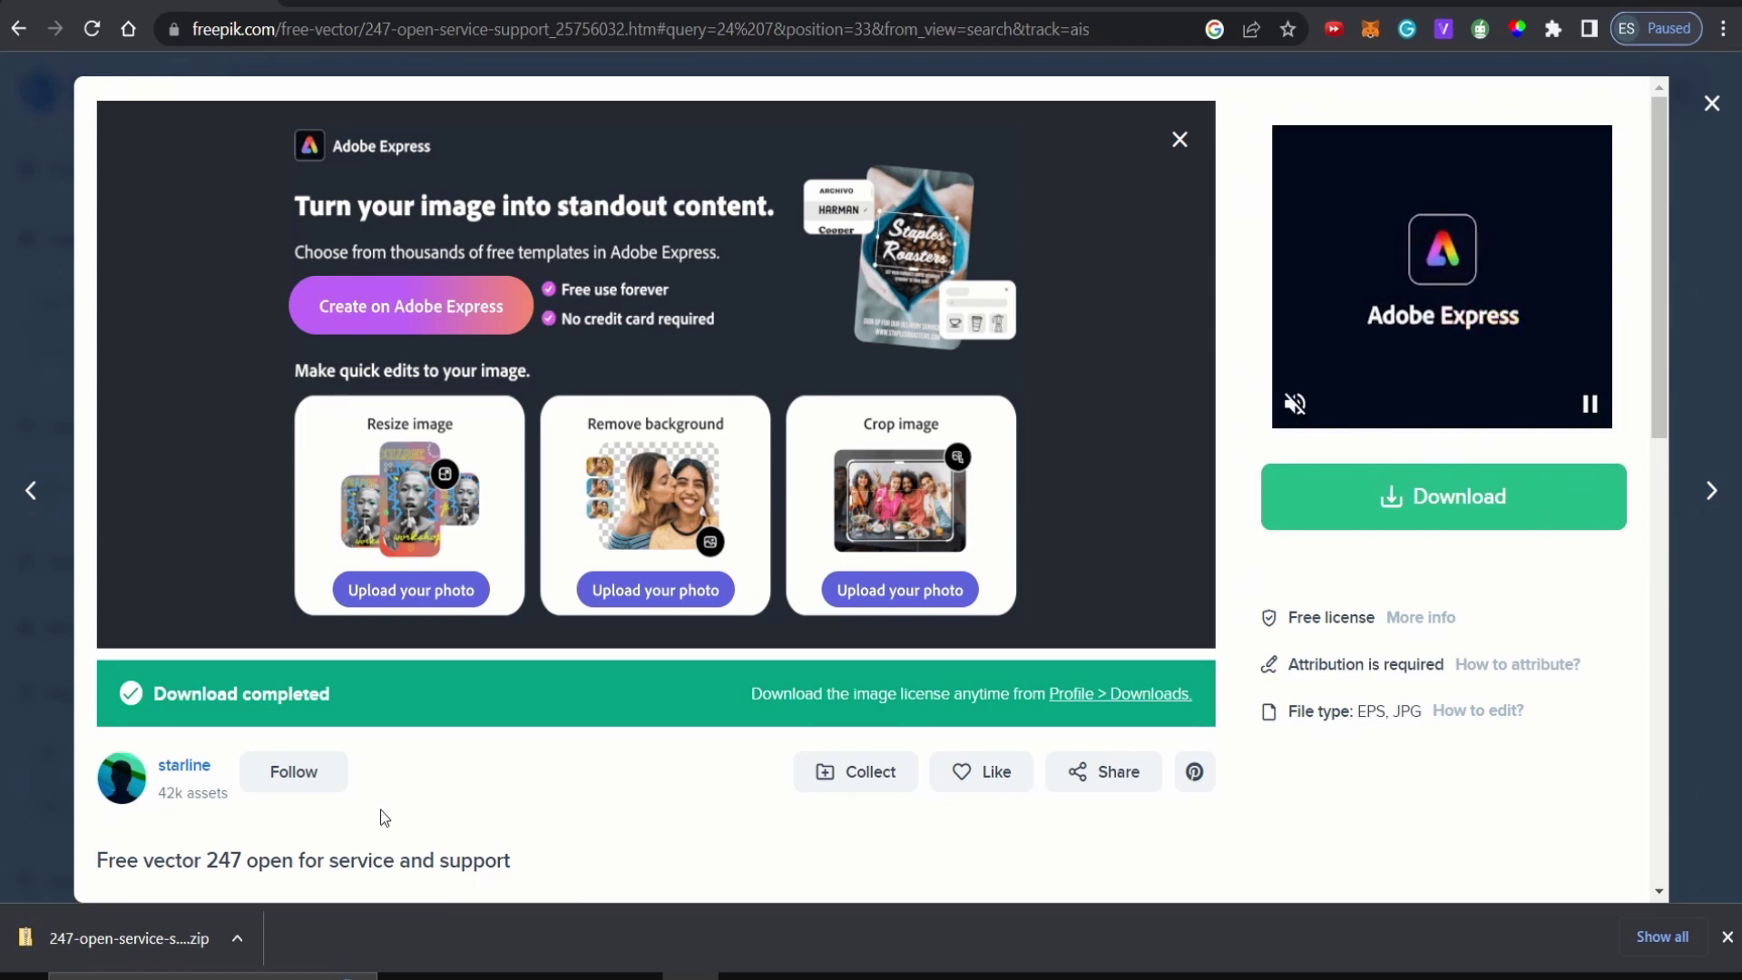
# Open the badge zip, extract its GIMP and JPG files, and open the badges JPG.
pyautogui.click(151, 928)
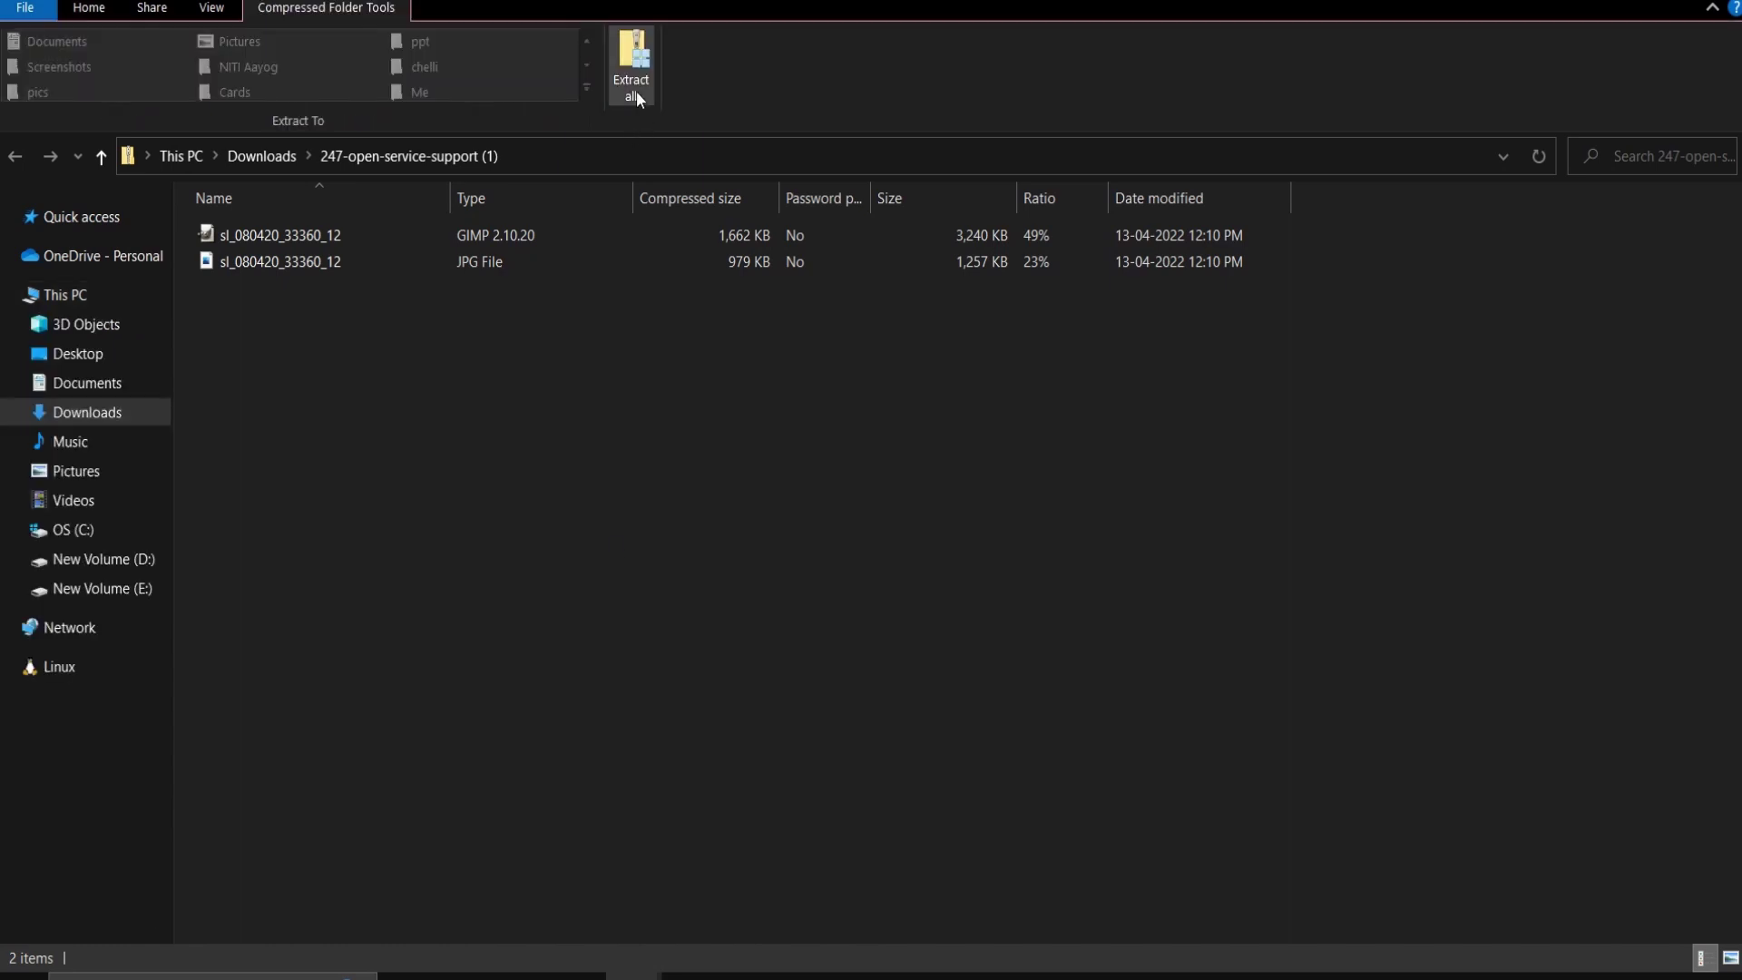
pyautogui.click(635, 91)
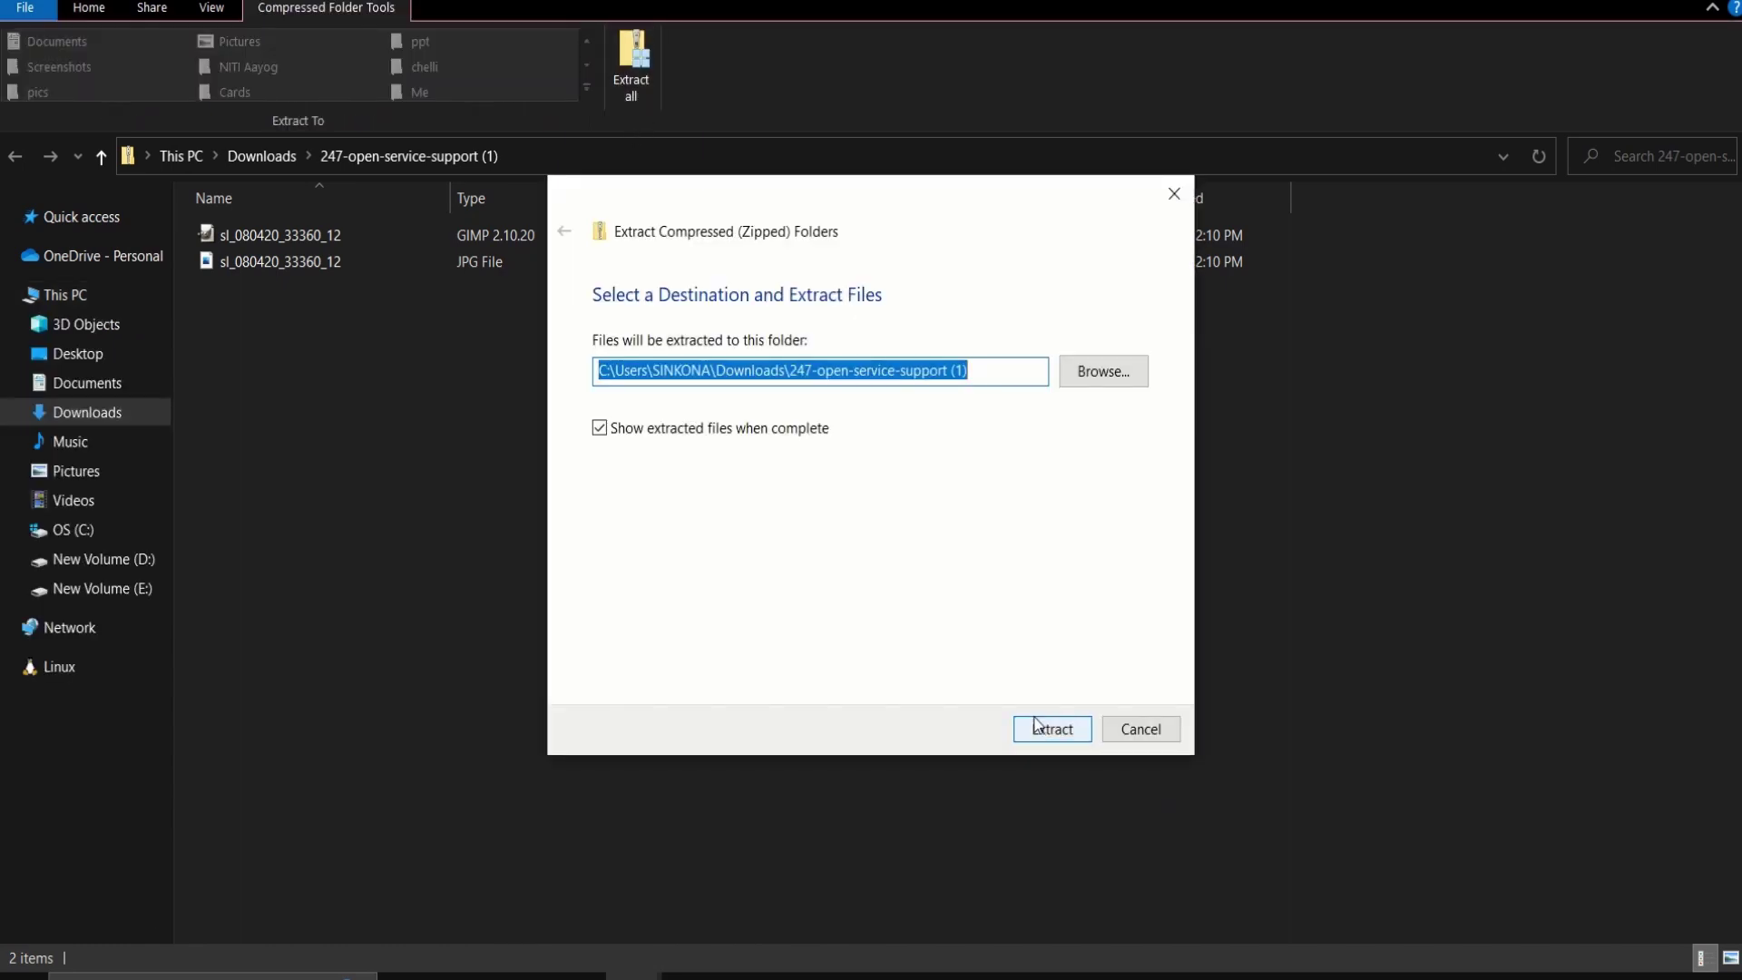
pyautogui.click(1044, 727)
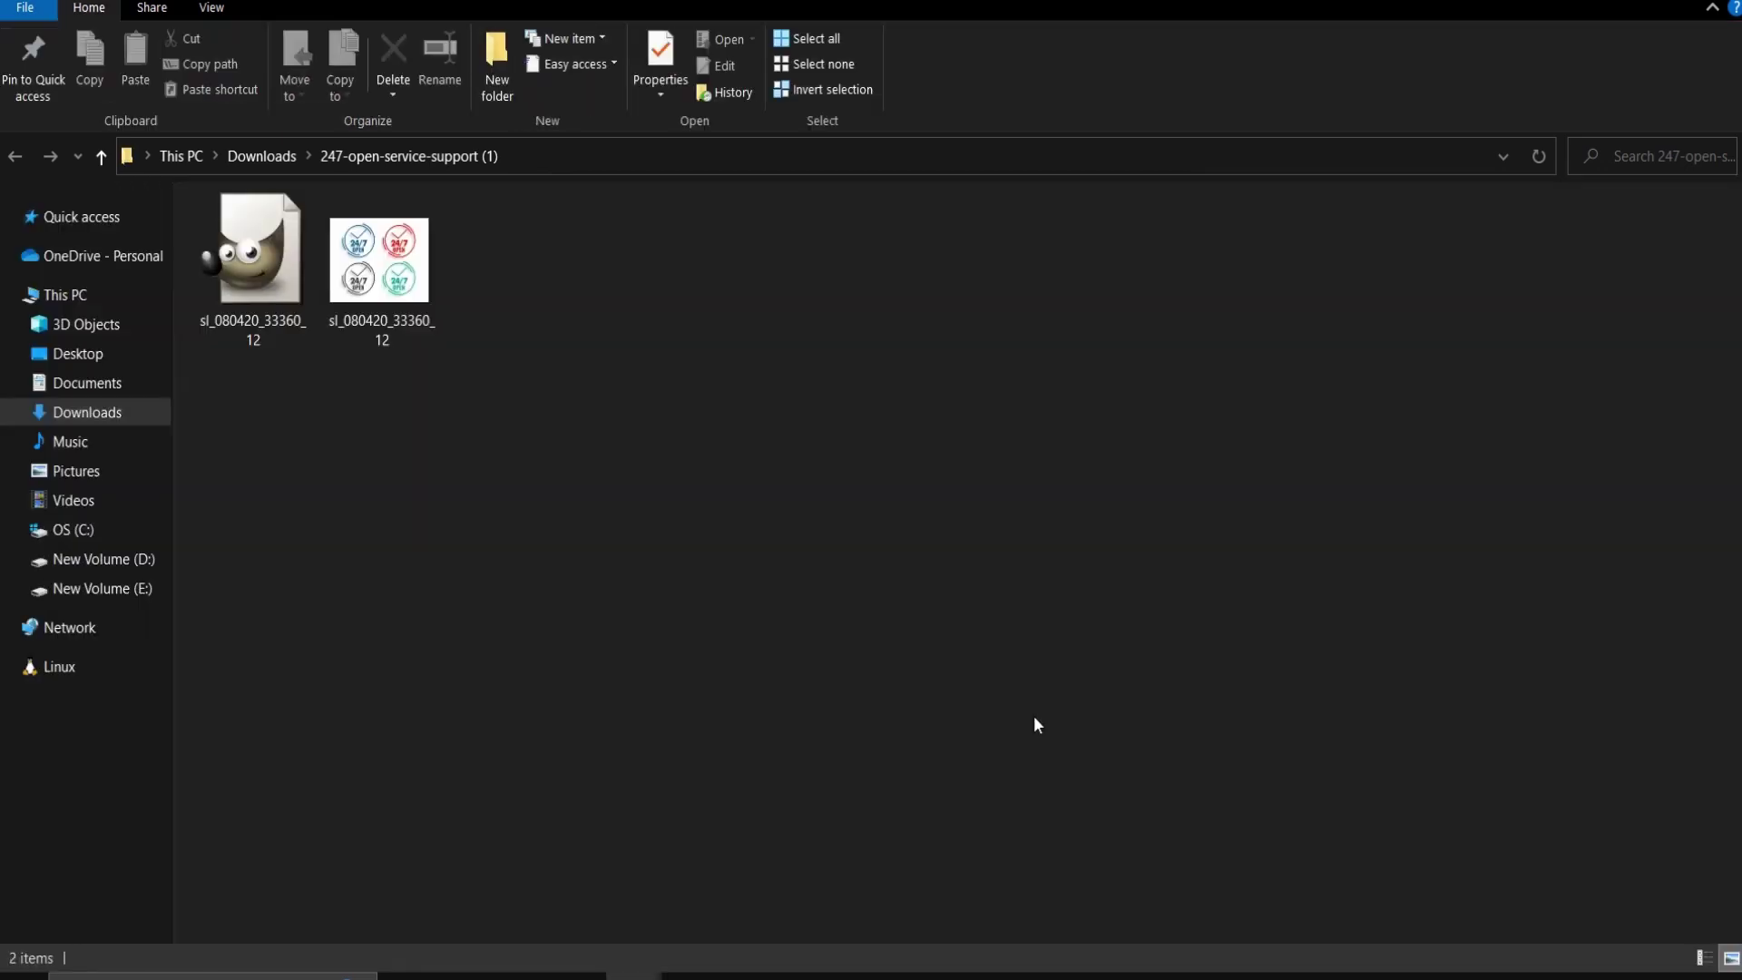
pyautogui.doubleClick(400, 272)
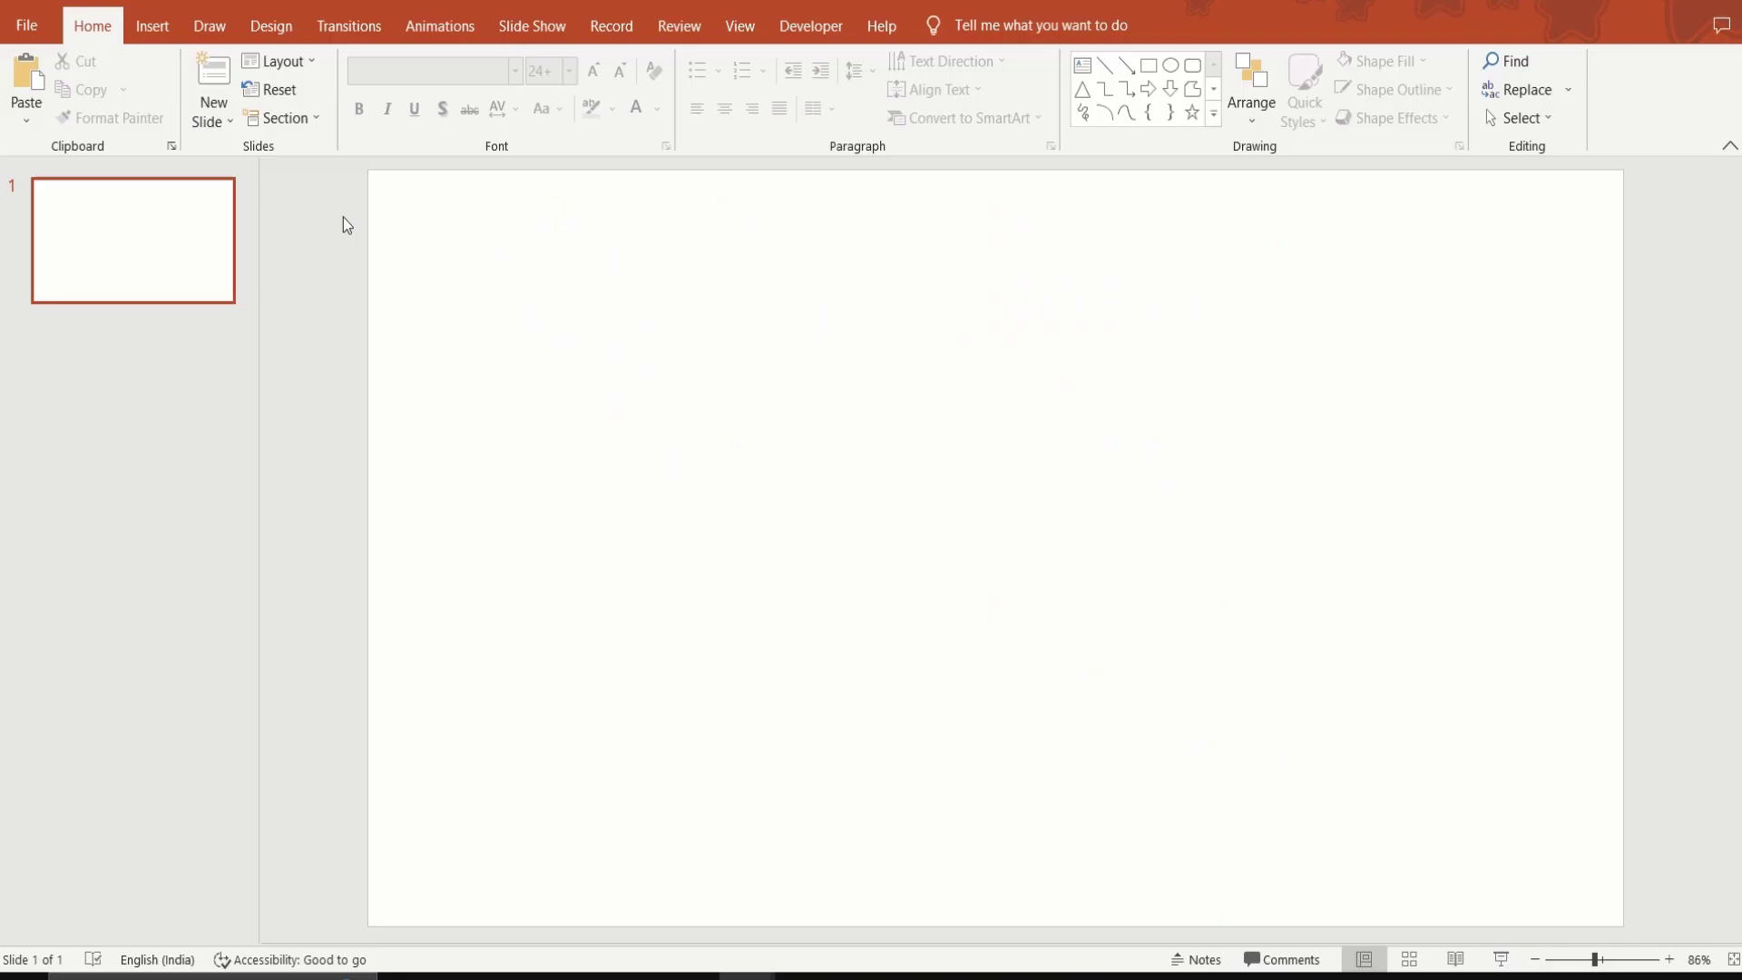
# Set a custom slide size of 8.5 in wide by 11 in tall, choosing Ensure Fit.
pyautogui.click(283, 26)
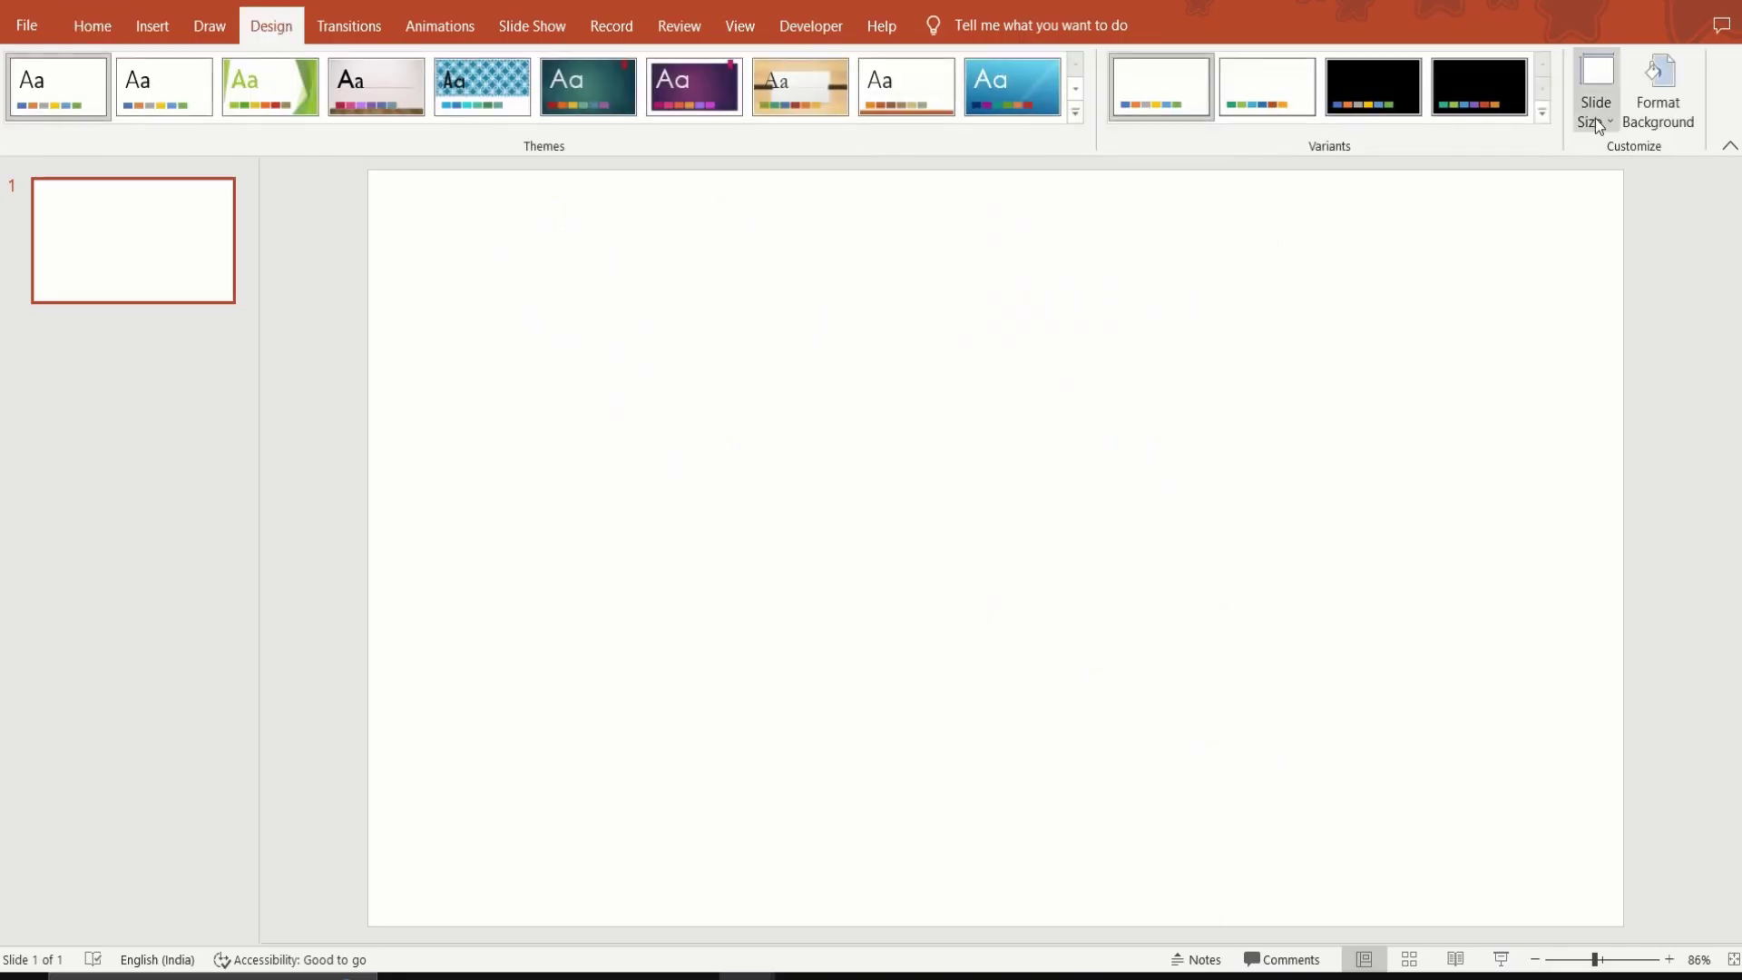
pyautogui.click(1597, 115)
pyautogui.click(1631, 254)
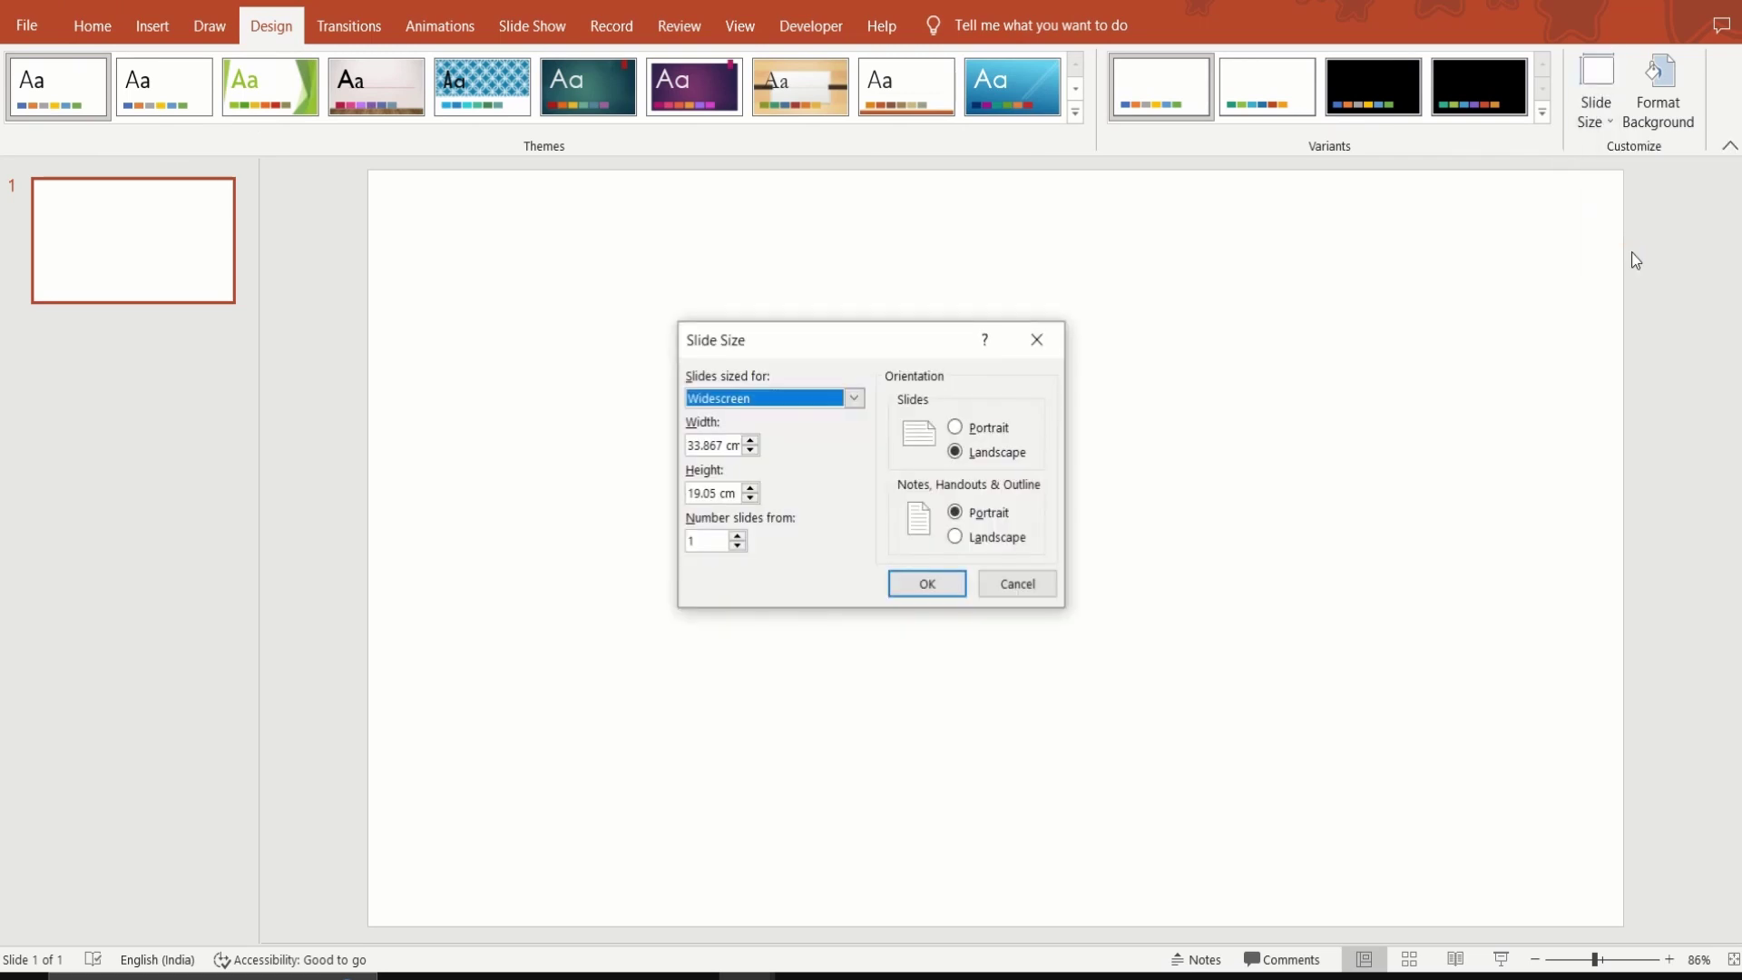
pyautogui.click(732, 444)
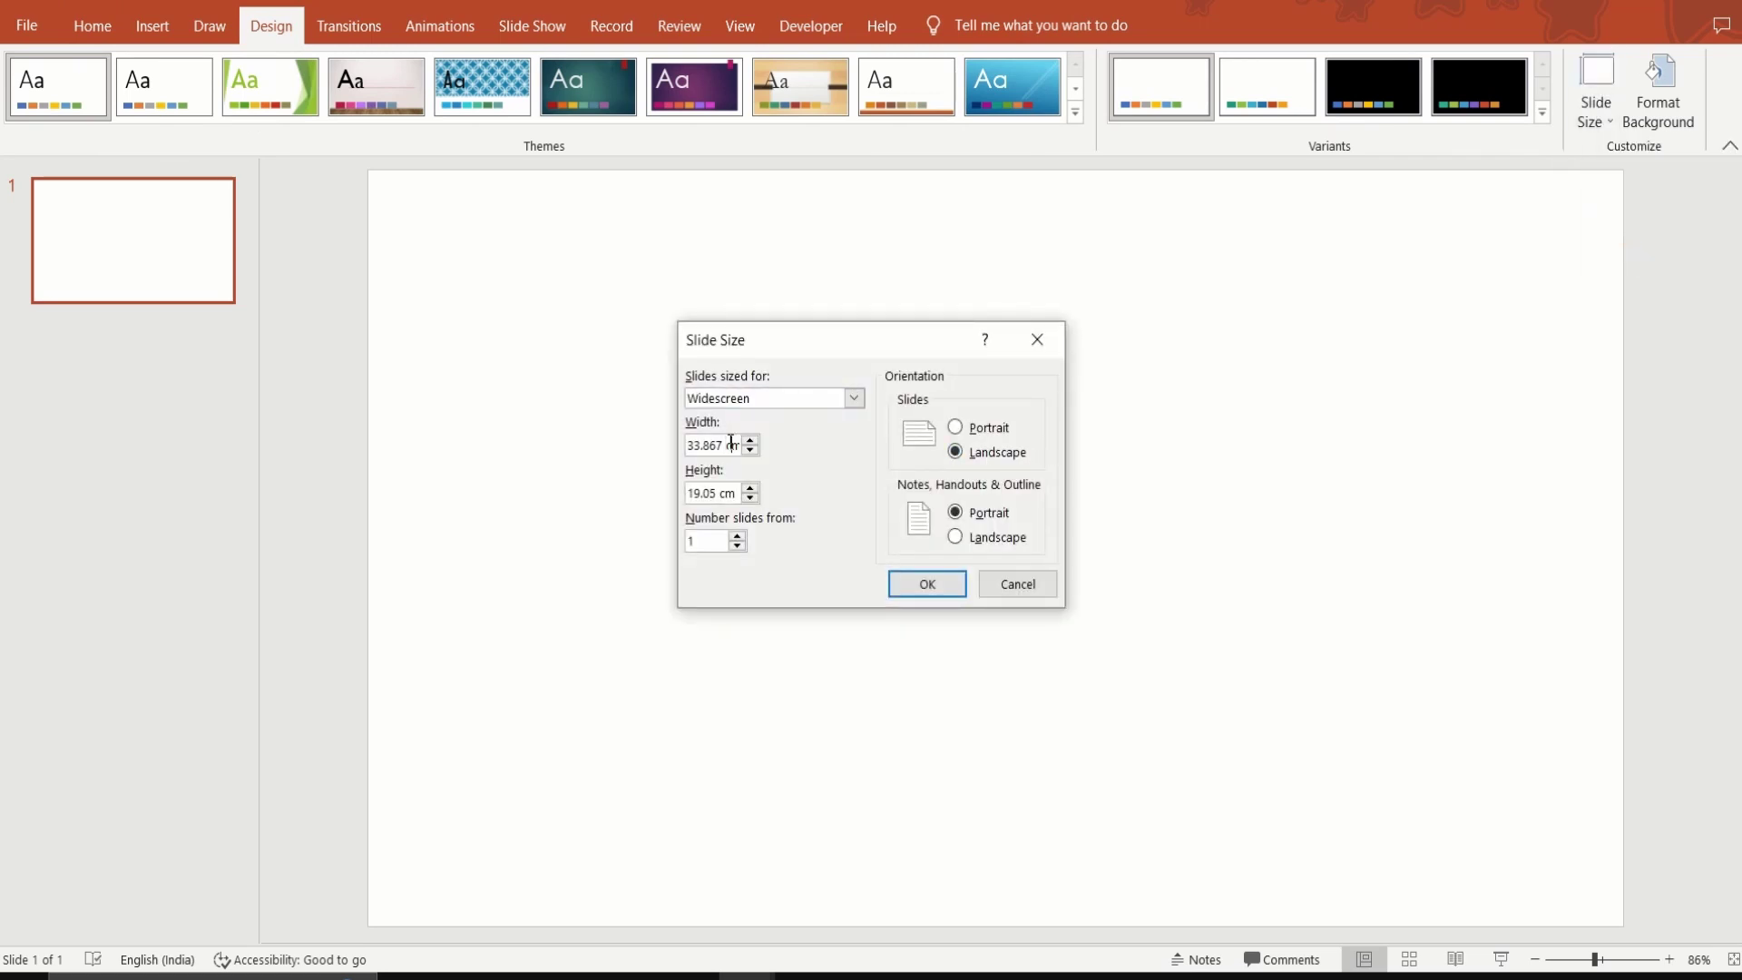
pyautogui.hotkey('ctrl', 'a')
pyautogui.press('BackSpace')
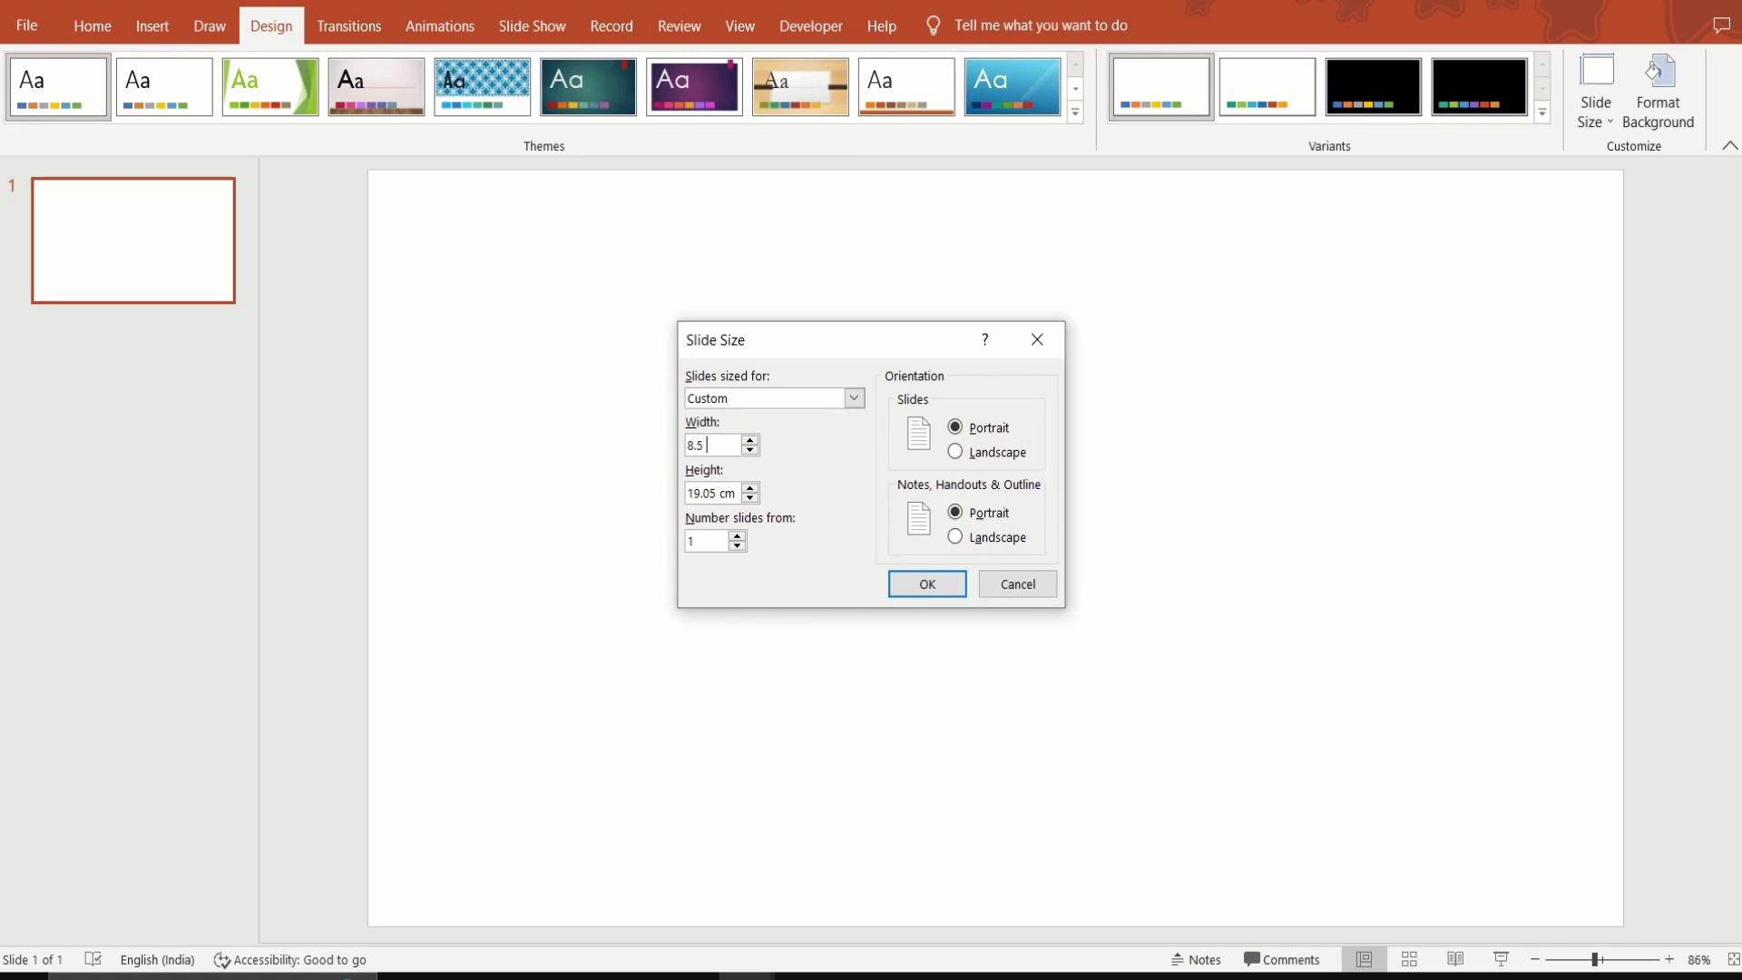
pyautogui.write('in')
pyautogui.click(736, 492)
pyautogui.write('in')
pyautogui.press('Return')
pyautogui.click(734, 495)
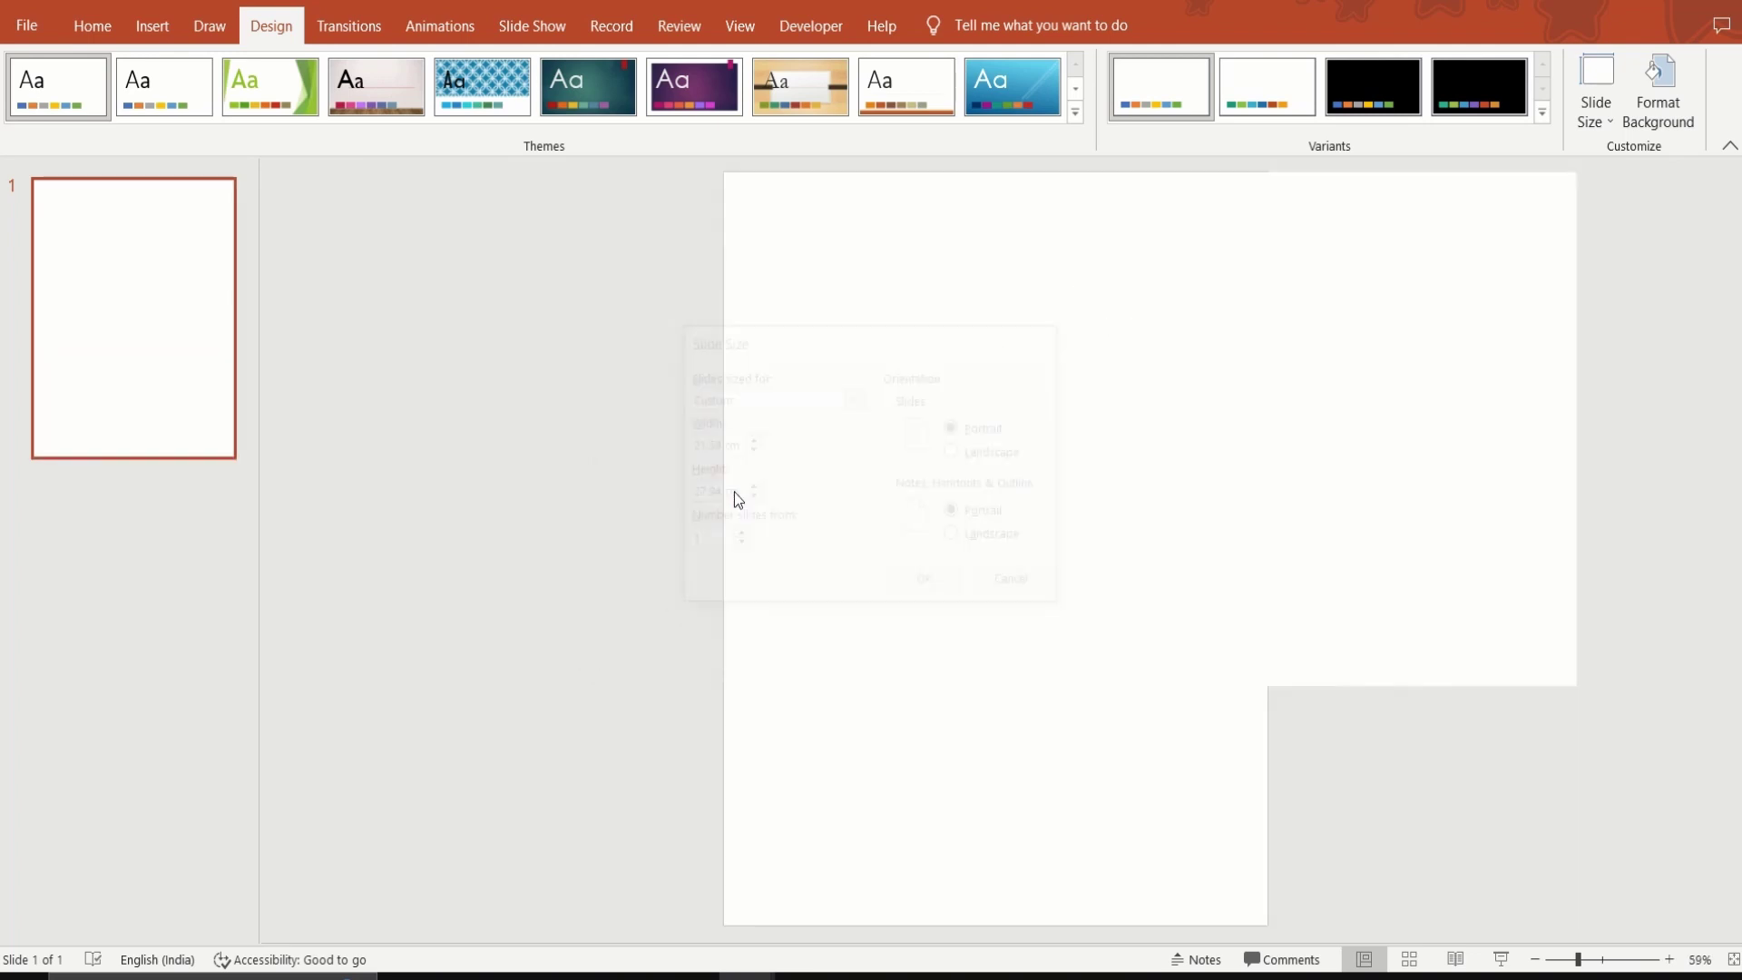
# Insert the 8292907 telephone-man picture, move it to the slide bottom and enlarge it.
pyautogui.click(154, 26)
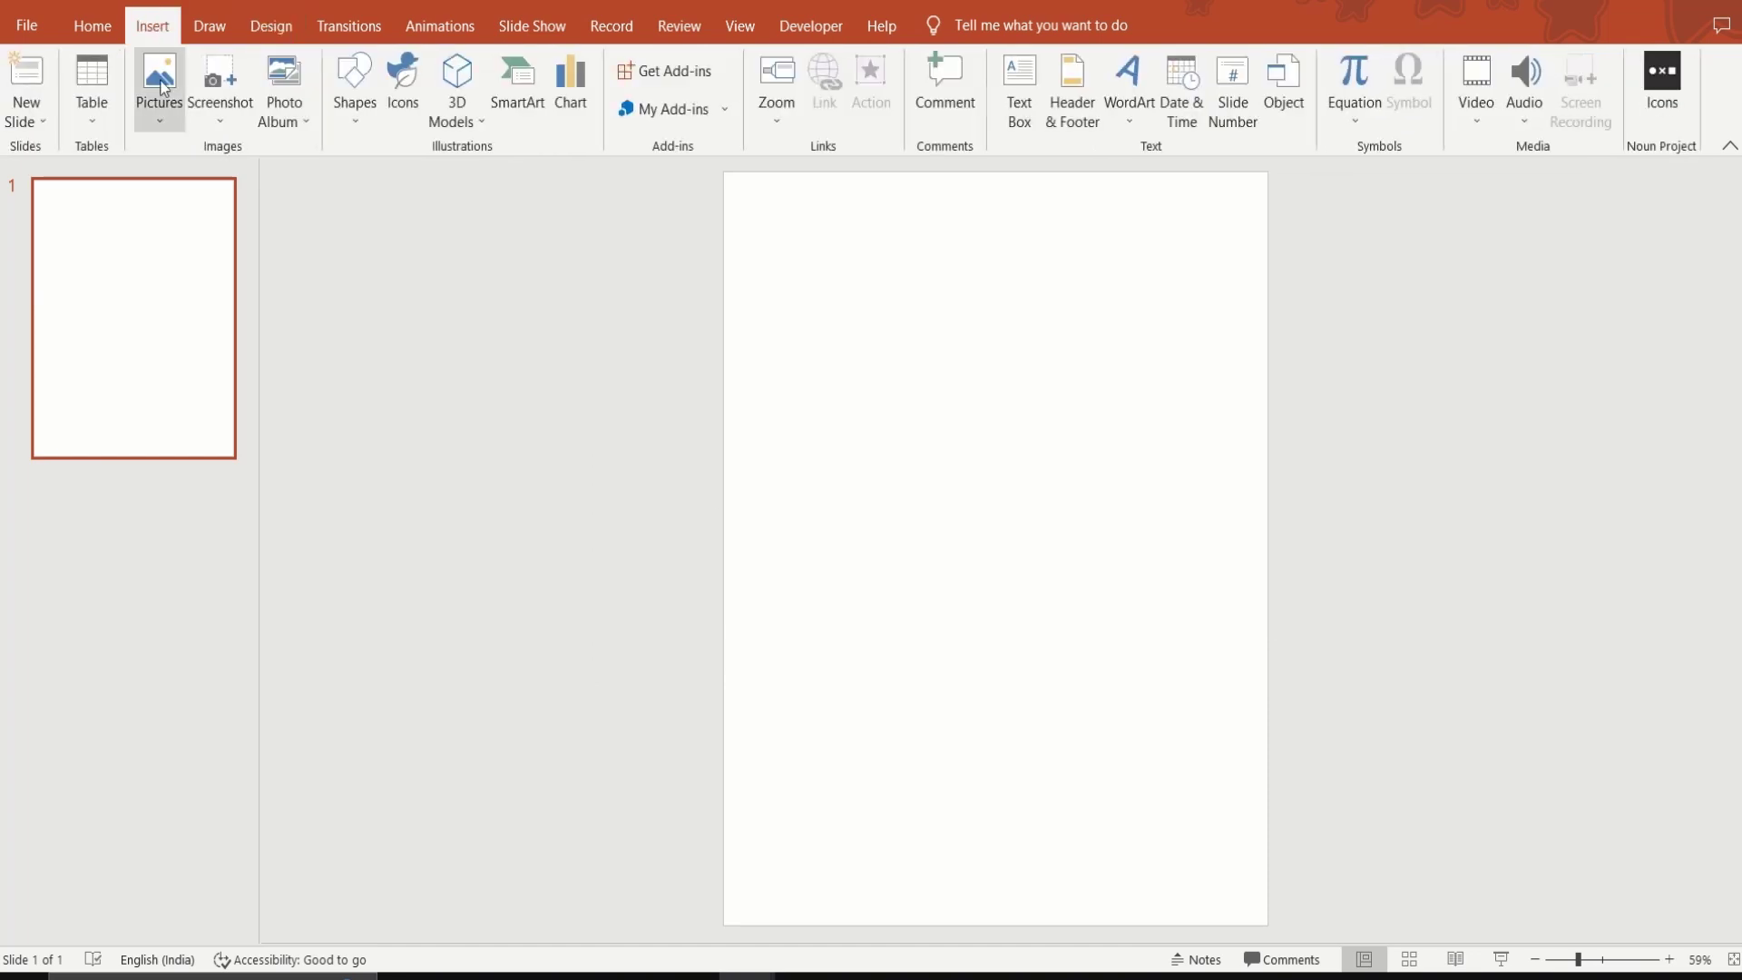
pyautogui.click(163, 87)
pyautogui.click(198, 178)
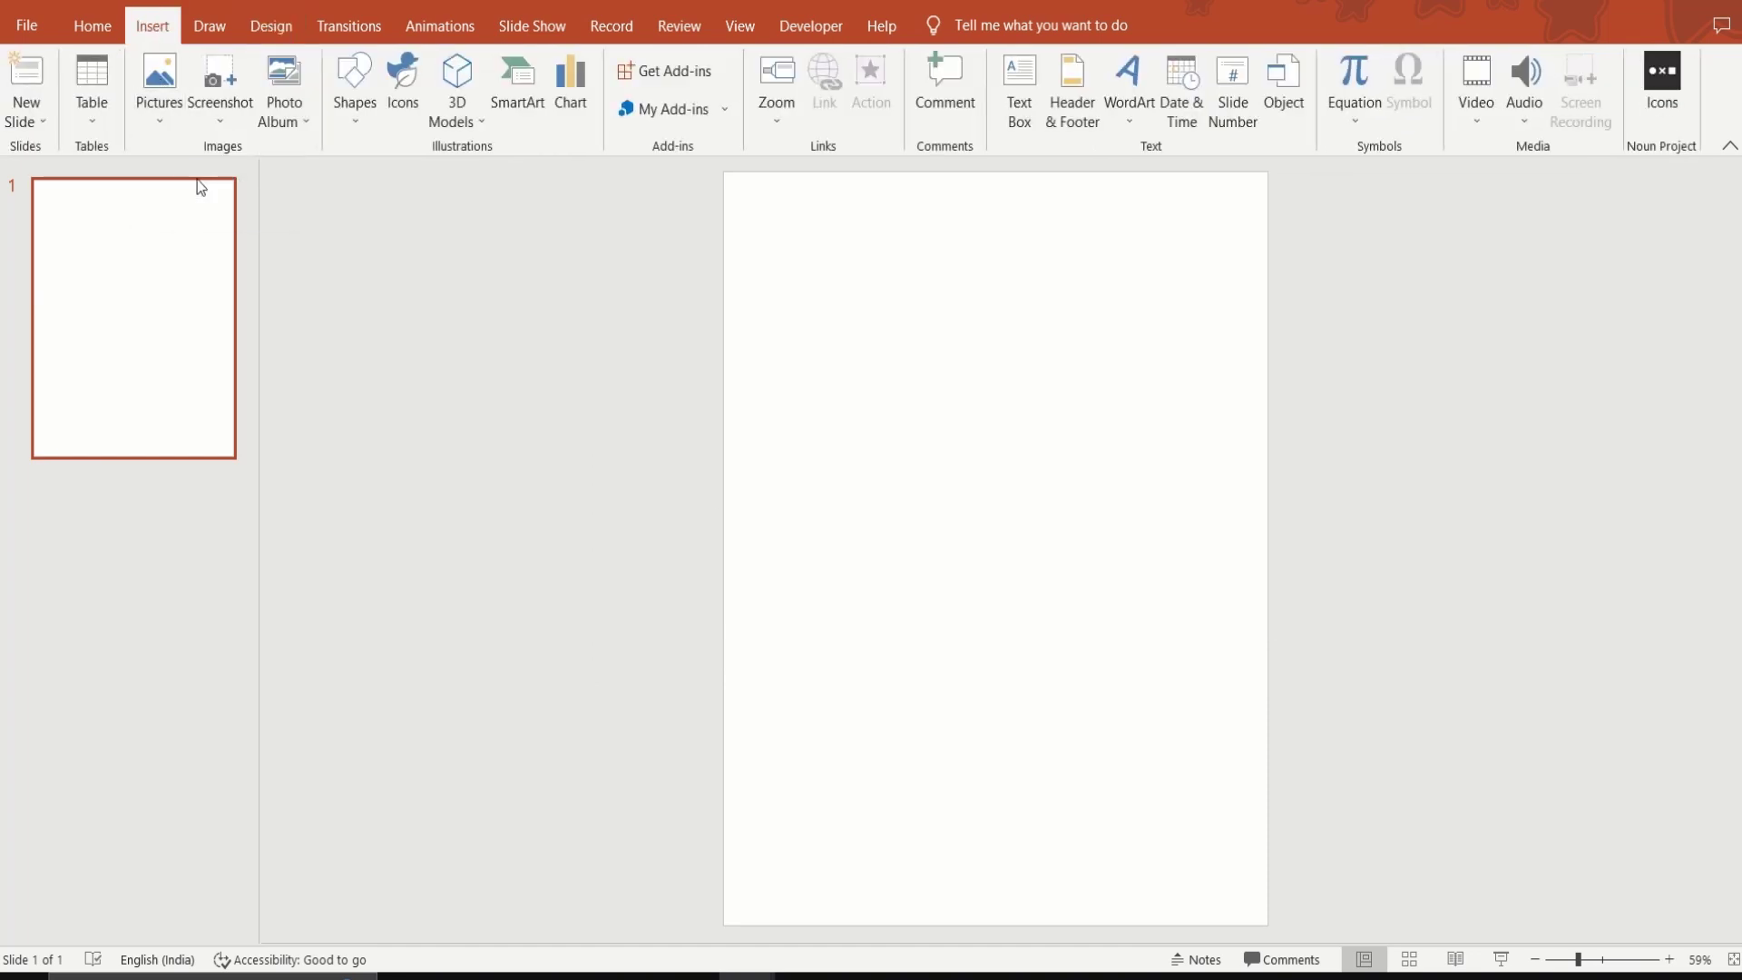
pyautogui.click(272, 192)
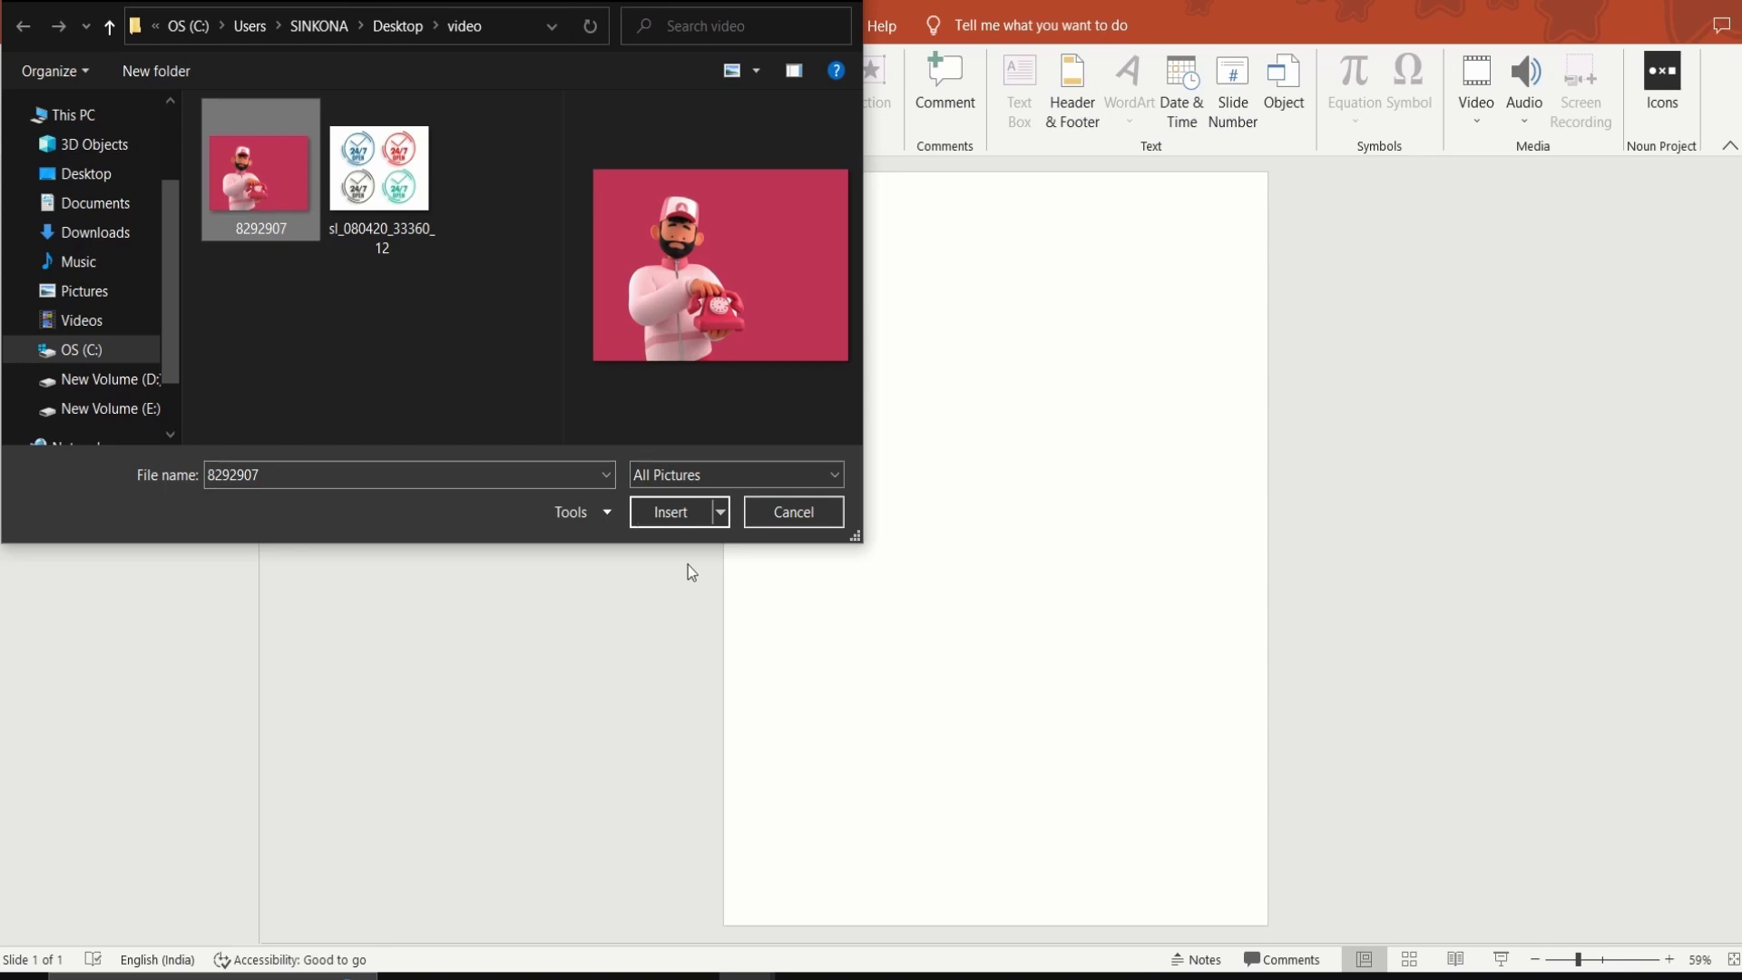
pyautogui.click(671, 512)
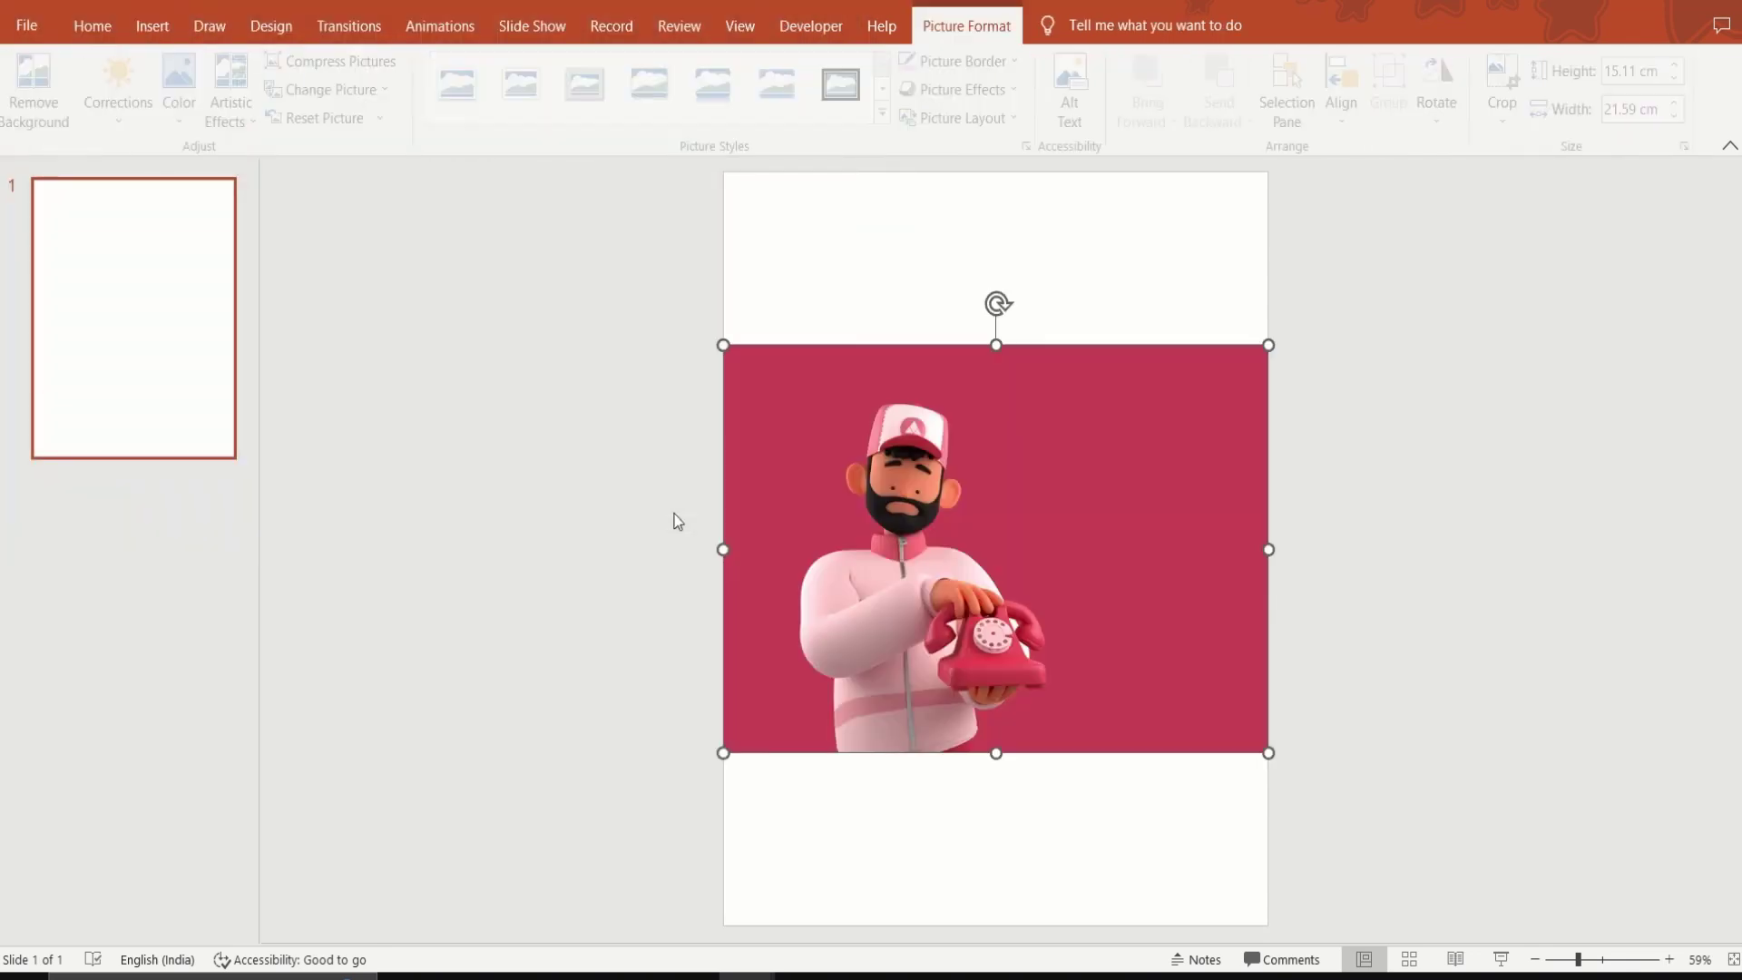
pyautogui.moveTo(897, 574); pyautogui.dragTo(847, 743)
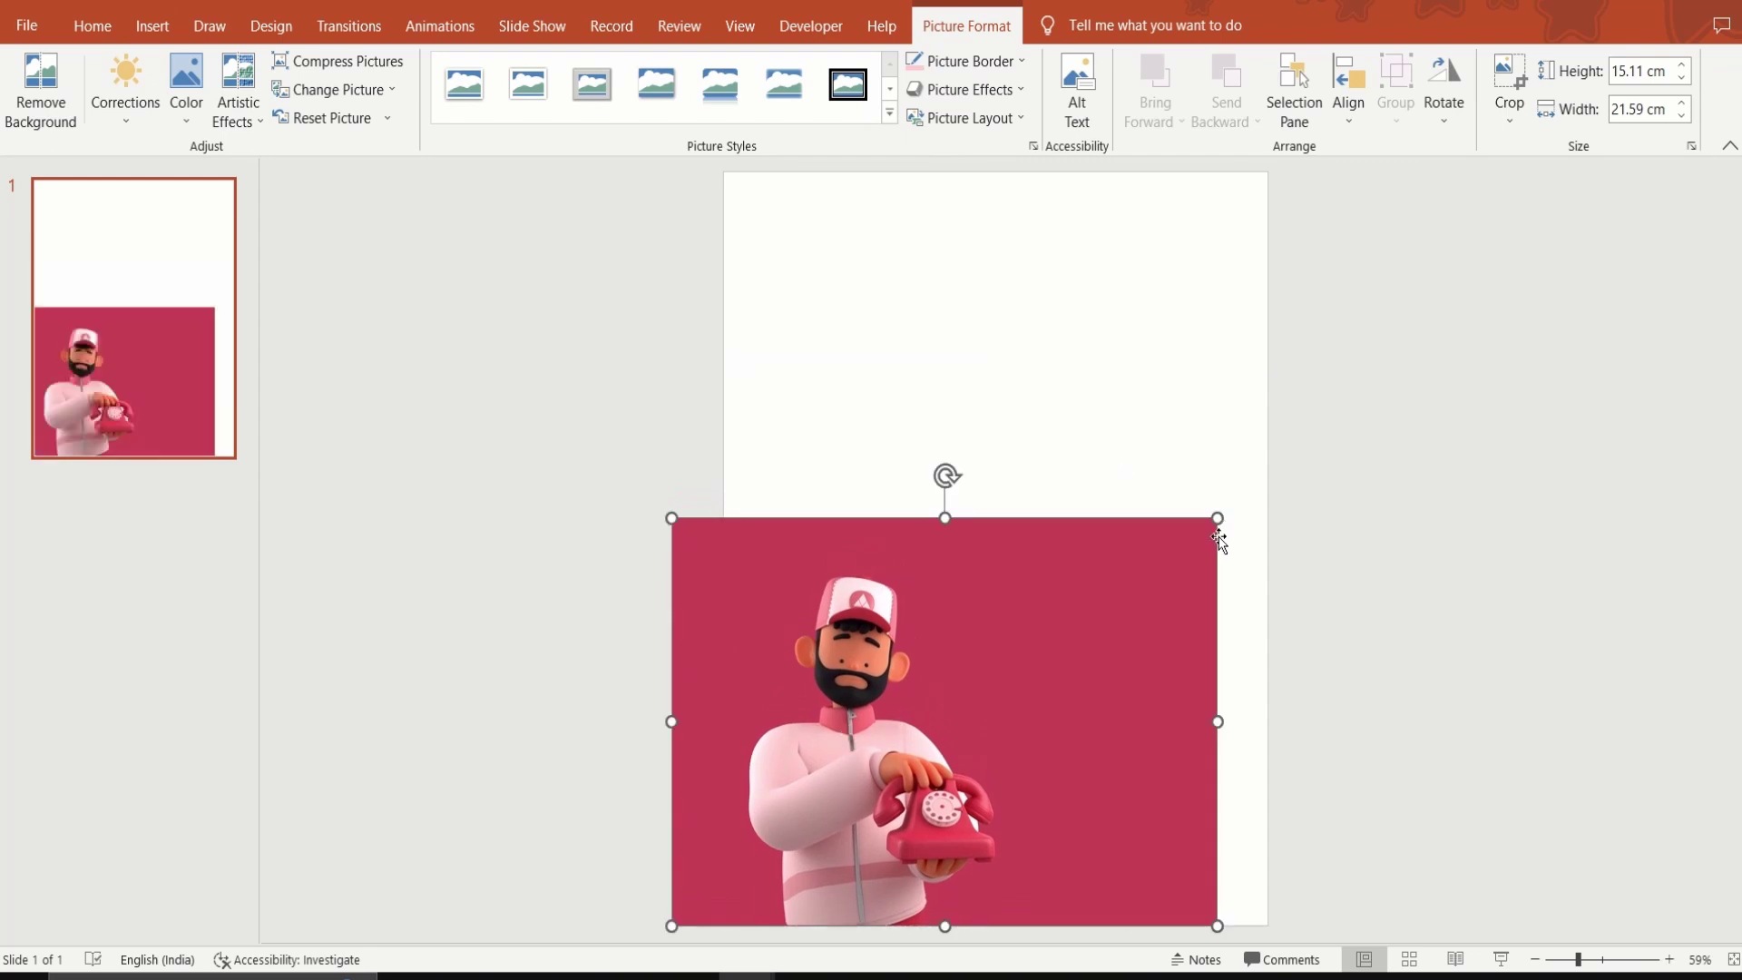
pyautogui.moveTo(1217, 518); pyautogui.dragTo(1257, 373)
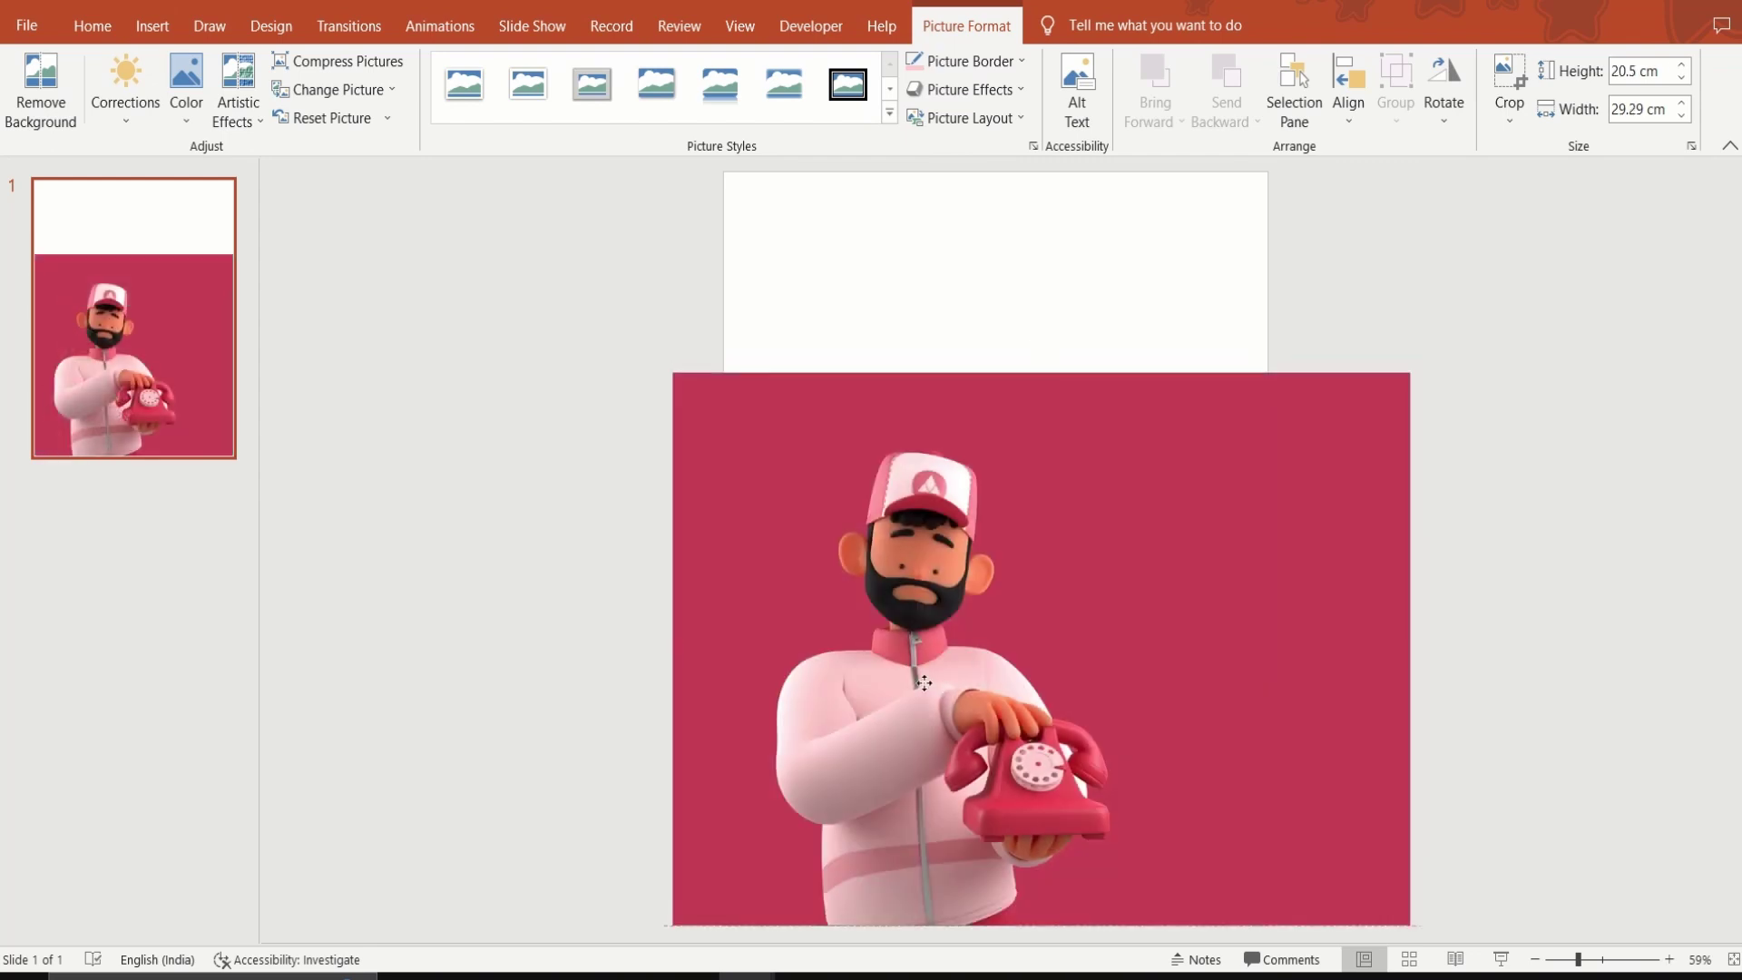
pyautogui.moveTo(905, 583); pyautogui.dragTo(883, 583)
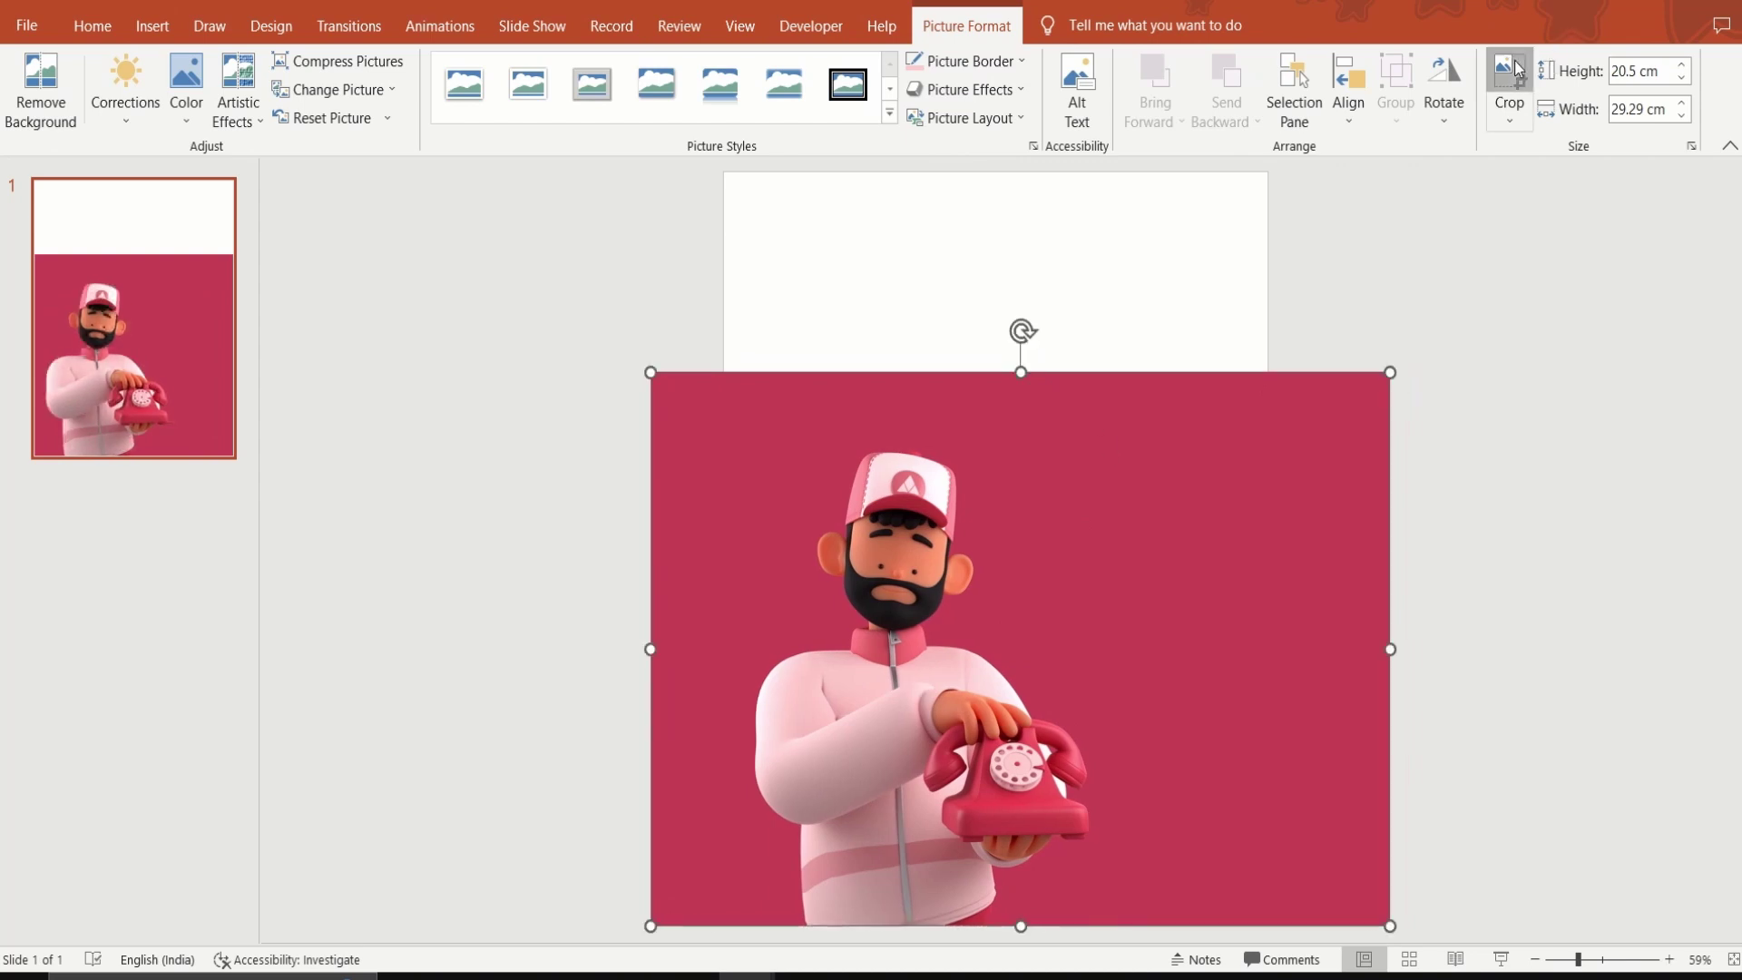
# Crop the picture's left, right and top to 18.07 × 14.12 cm, nudging it left.
pyautogui.click(1509, 91)
pyautogui.moveTo(653, 649); pyautogui.dragTo(741, 656)
pyautogui.moveTo(1389, 649); pyautogui.dragTo(1096, 650)
pyautogui.moveTo(913, 372); pyautogui.dragTo(913, 438)
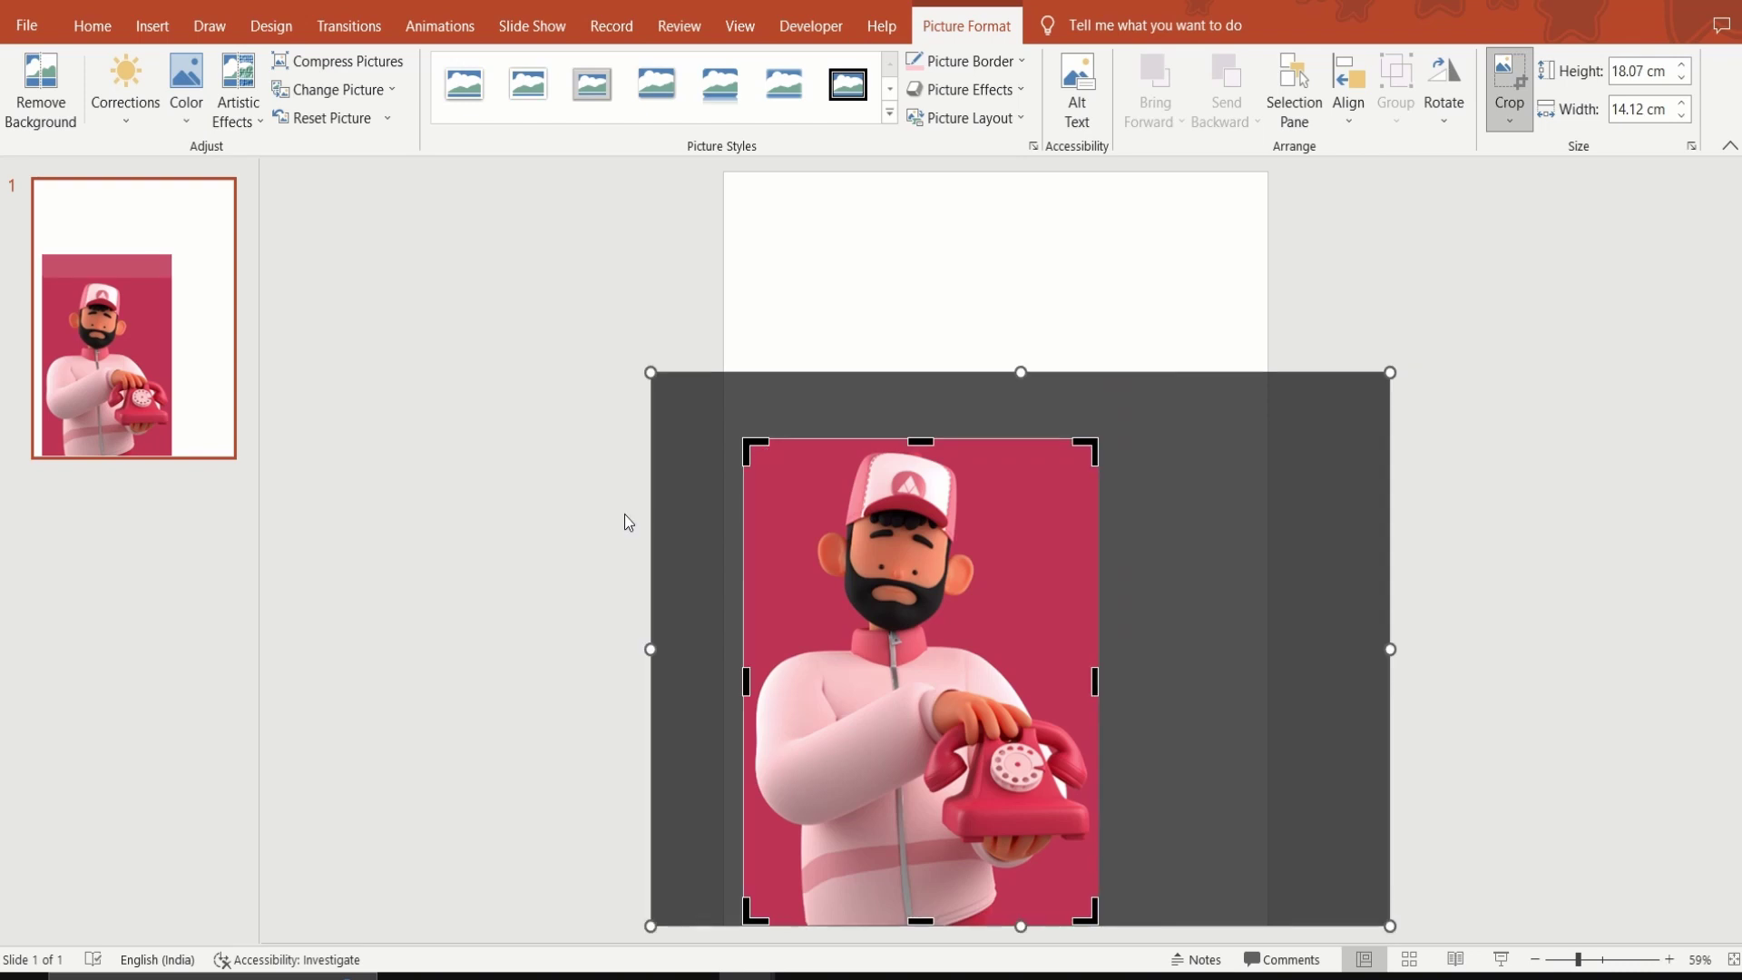
pyautogui.click(623, 516)
pyautogui.moveTo(944, 606); pyautogui.dragTo(919, 606)
# Fill the slide background with the picture's crimson using the Format Background eyedropper.
pyautogui.click(1151, 556)
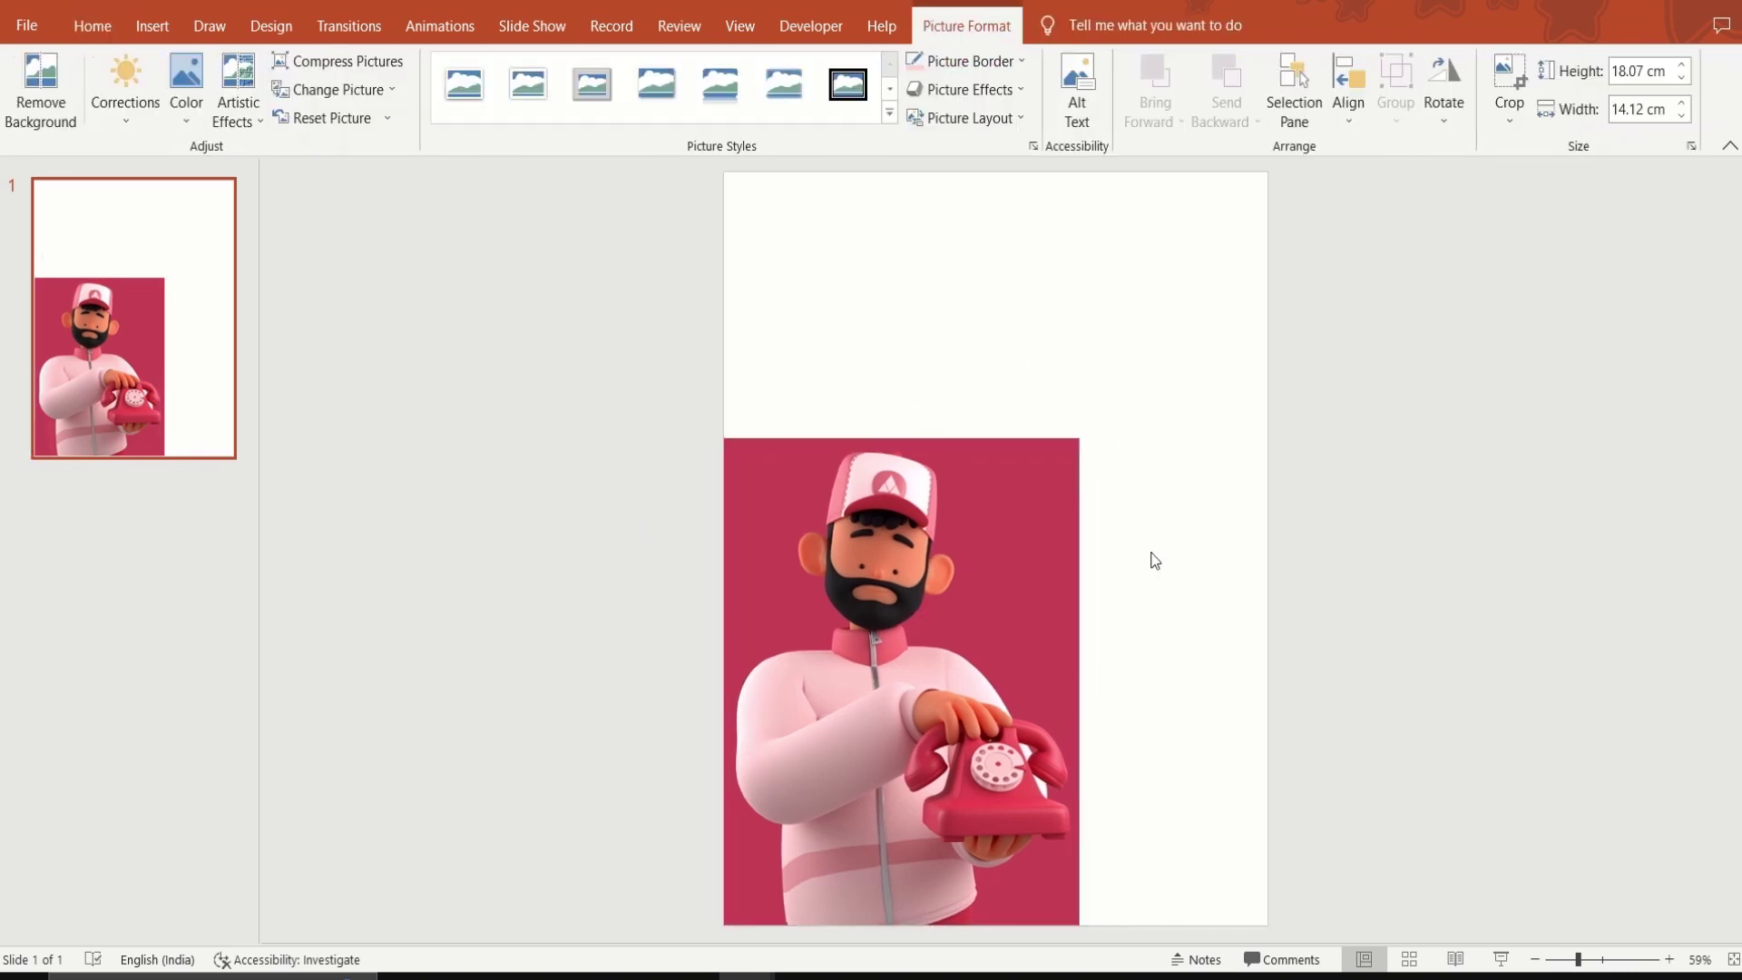
pyautogui.rightClick(1152, 556)
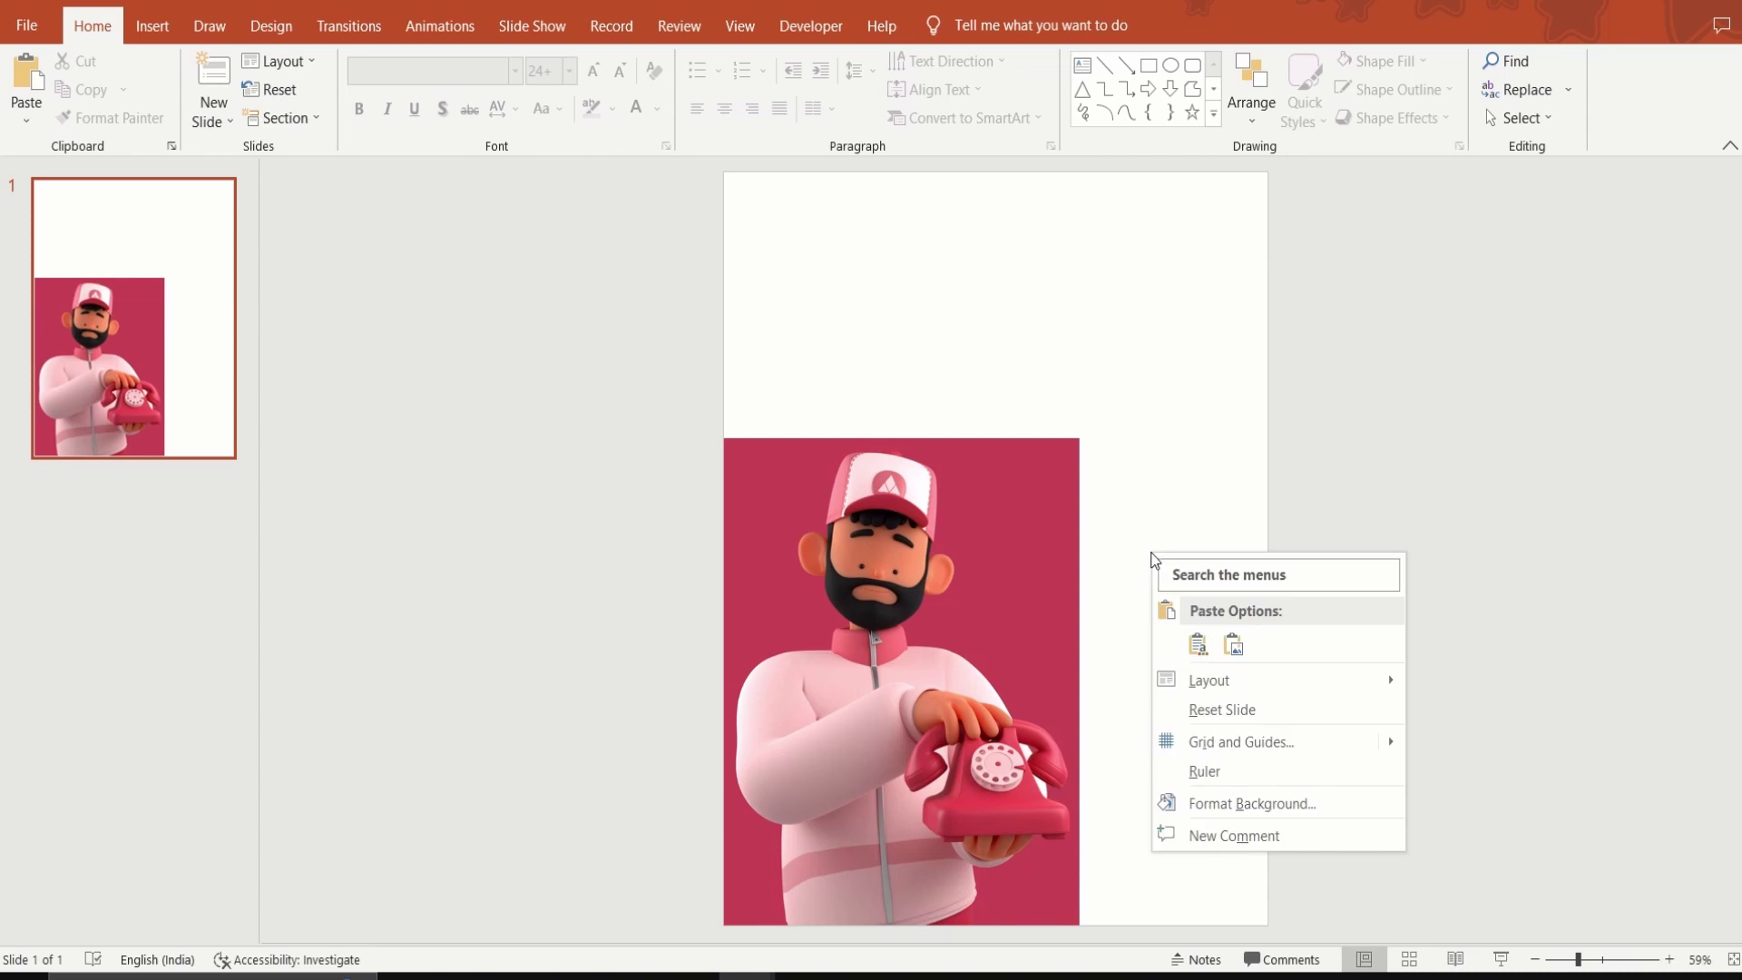
pyautogui.click(1292, 808)
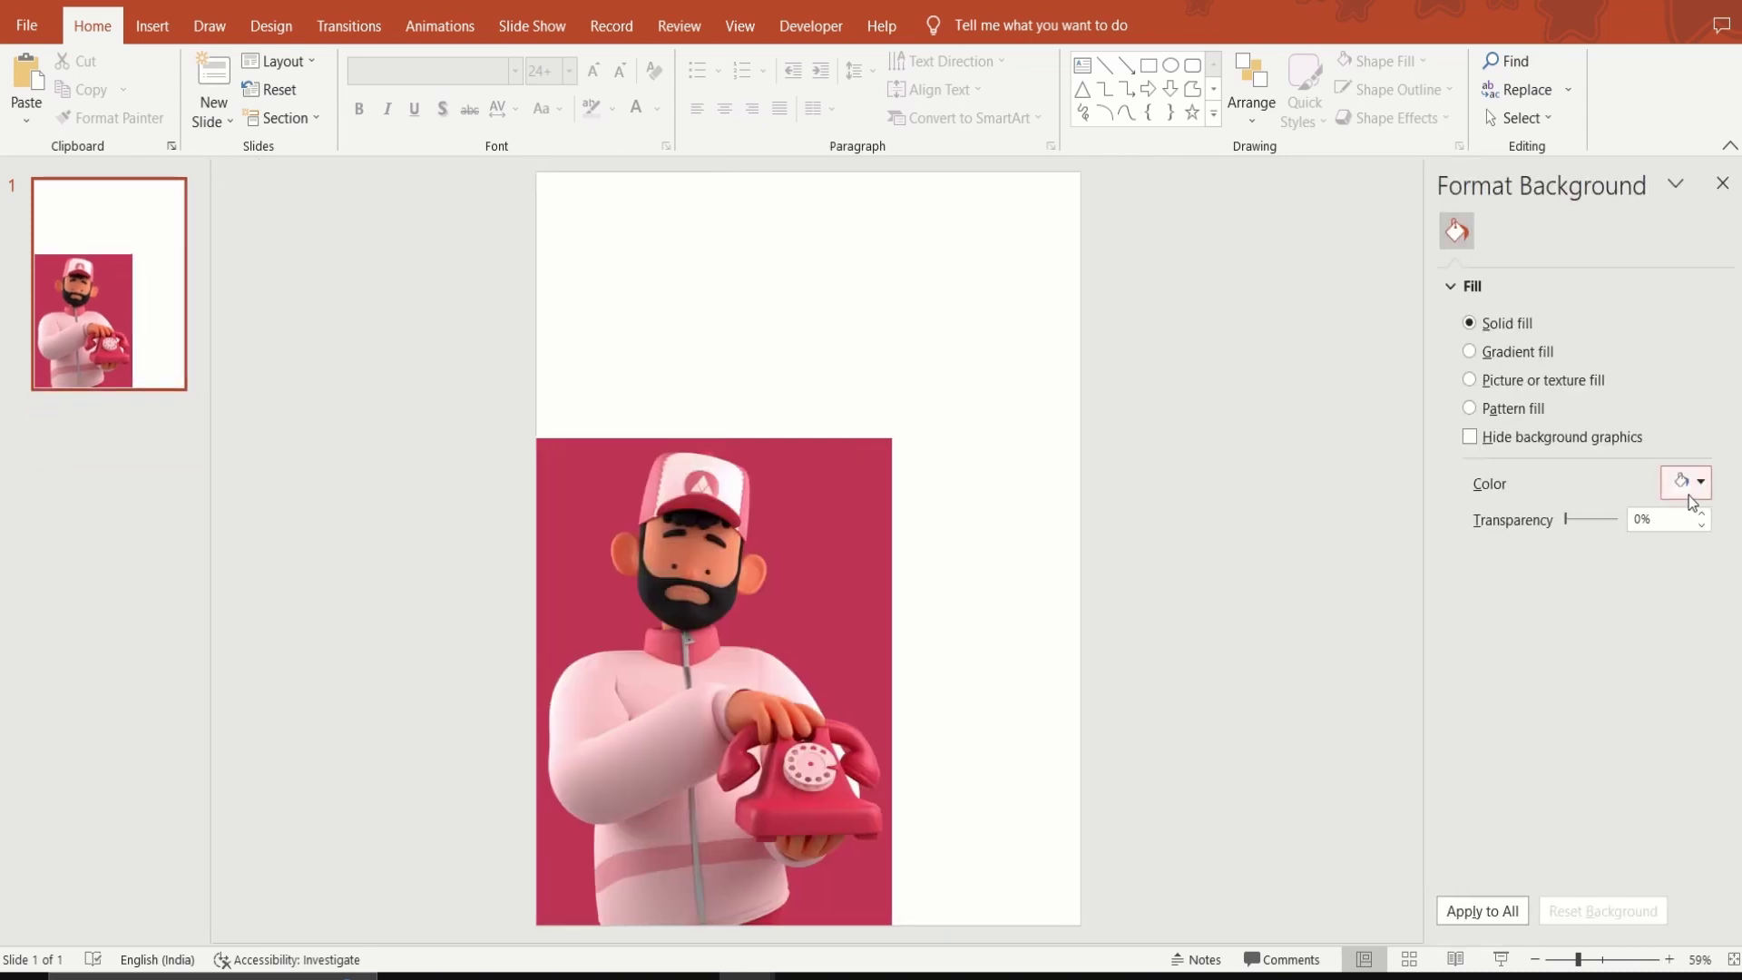
pyautogui.click(1689, 490)
pyautogui.click(1621, 744)
pyautogui.click(850, 484)
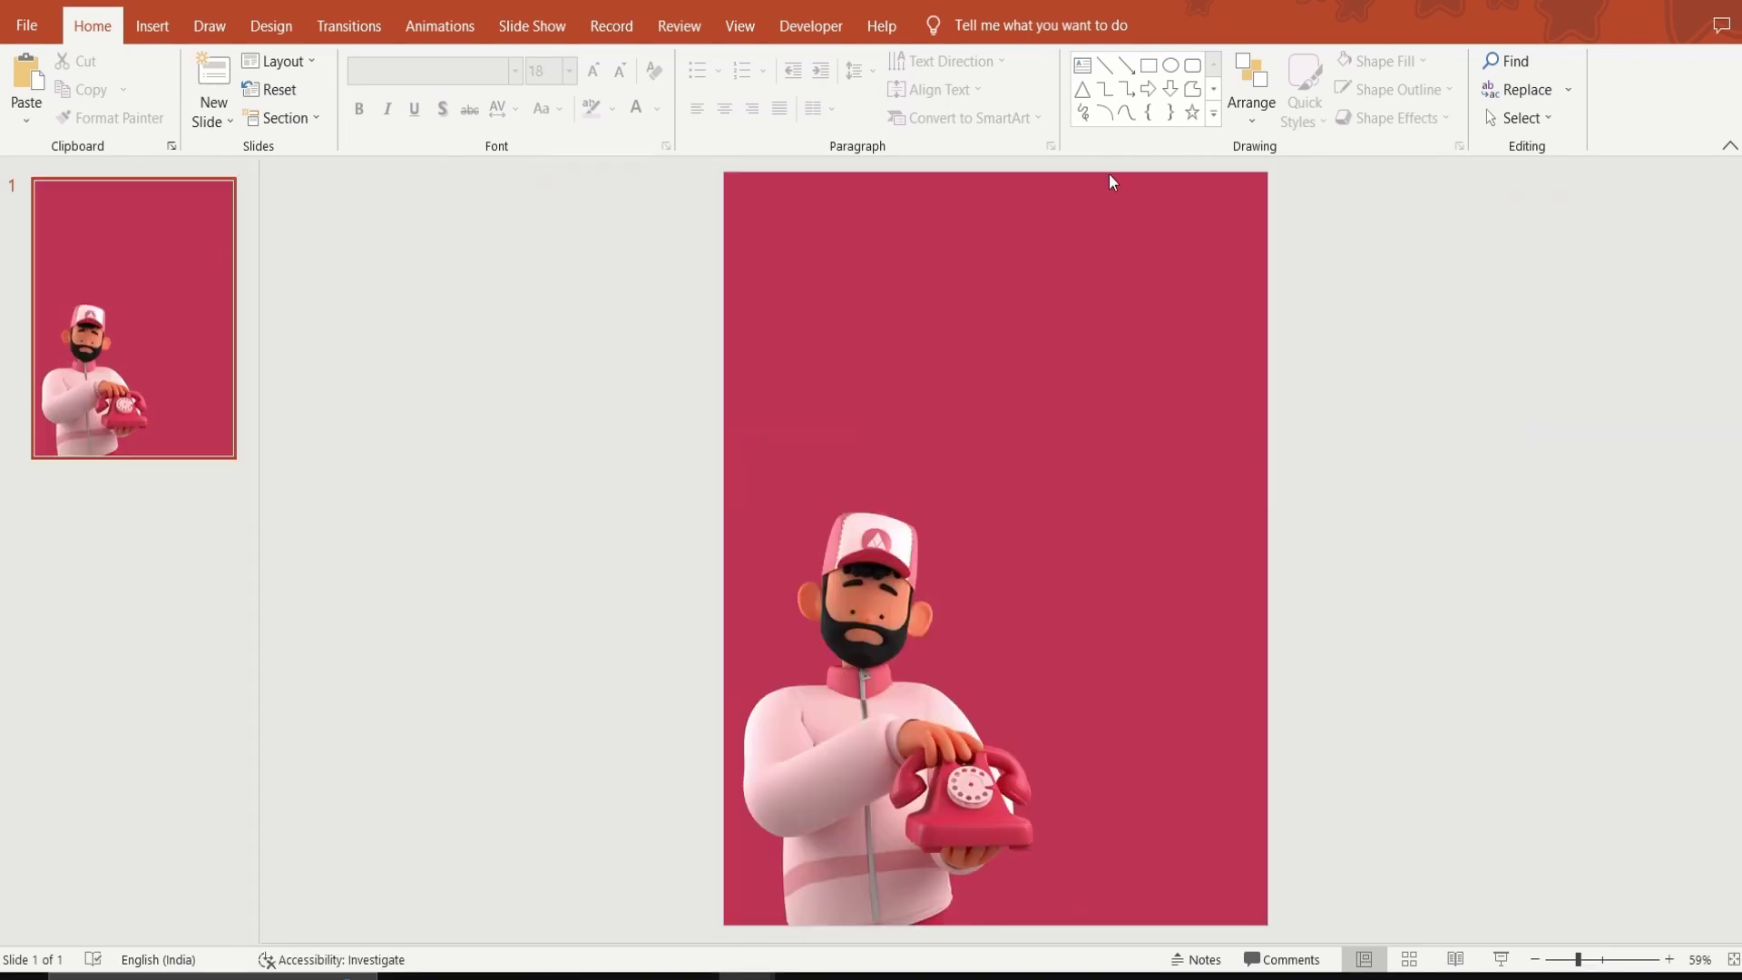
pyautogui.click(1081, 66)
# Add the headline 'YOUR HEALTH IS OUR PRIORITY' in Aharoni 60, wrapped onto three lines.
pyautogui.moveTo(746, 306); pyautogui.dragTo(1180, 432)
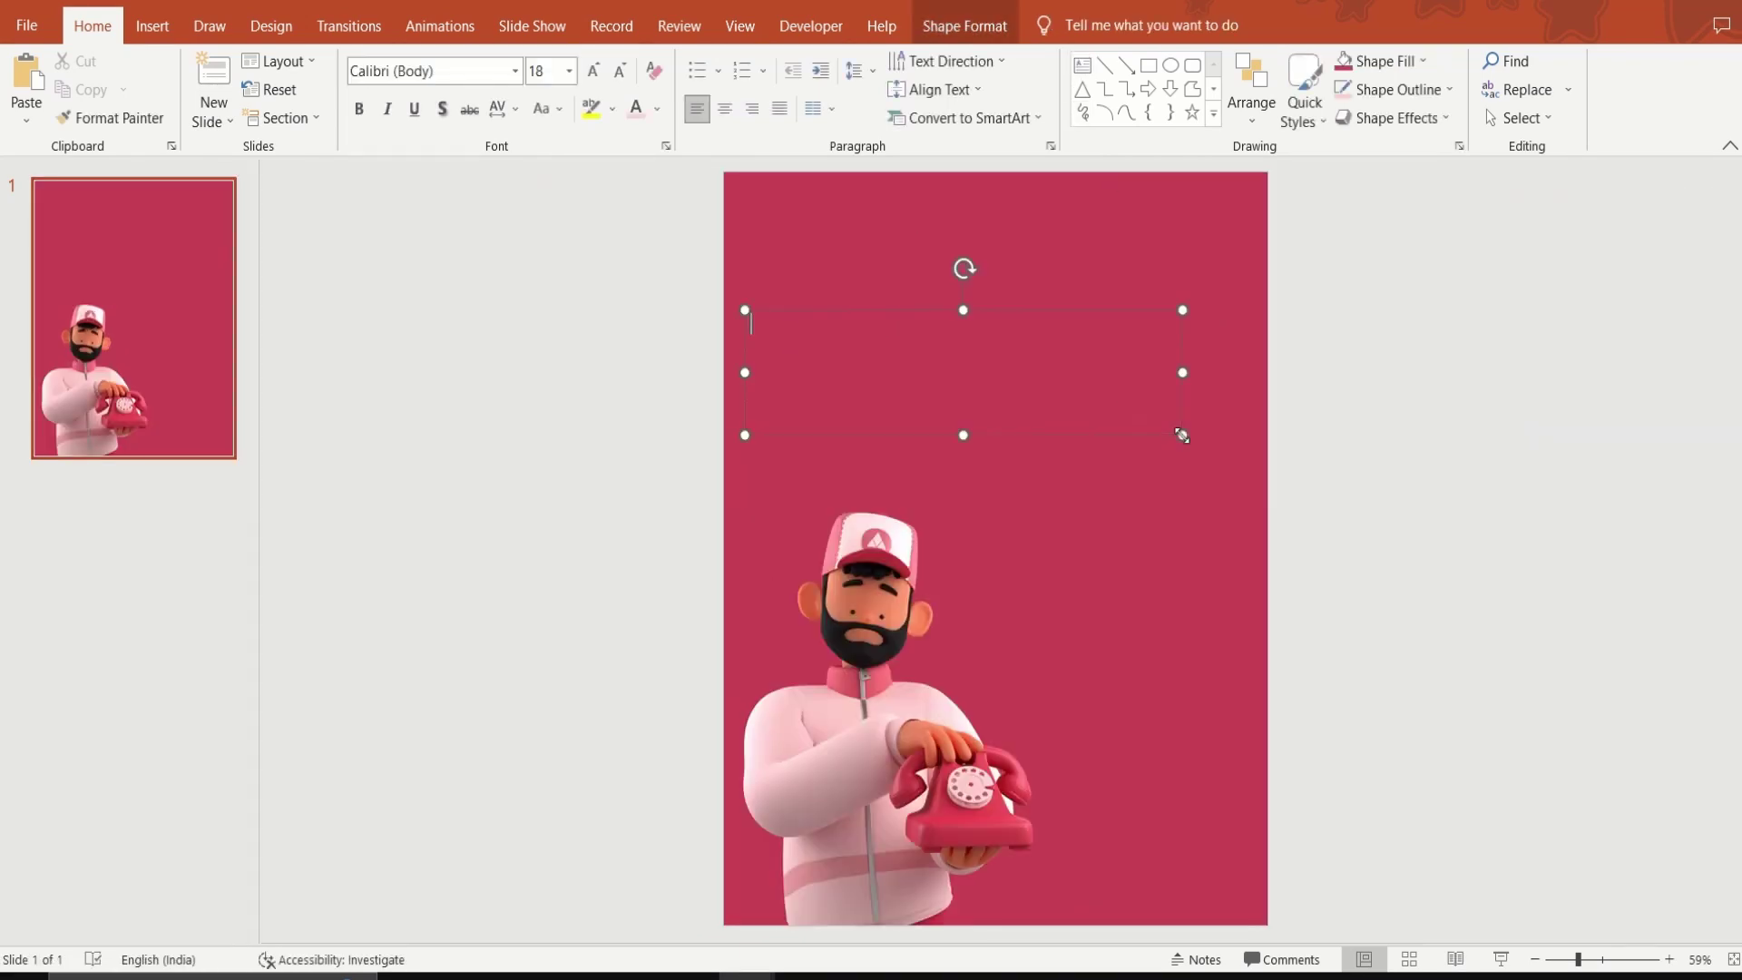
pyautogui.write('YOUR HEALTH')
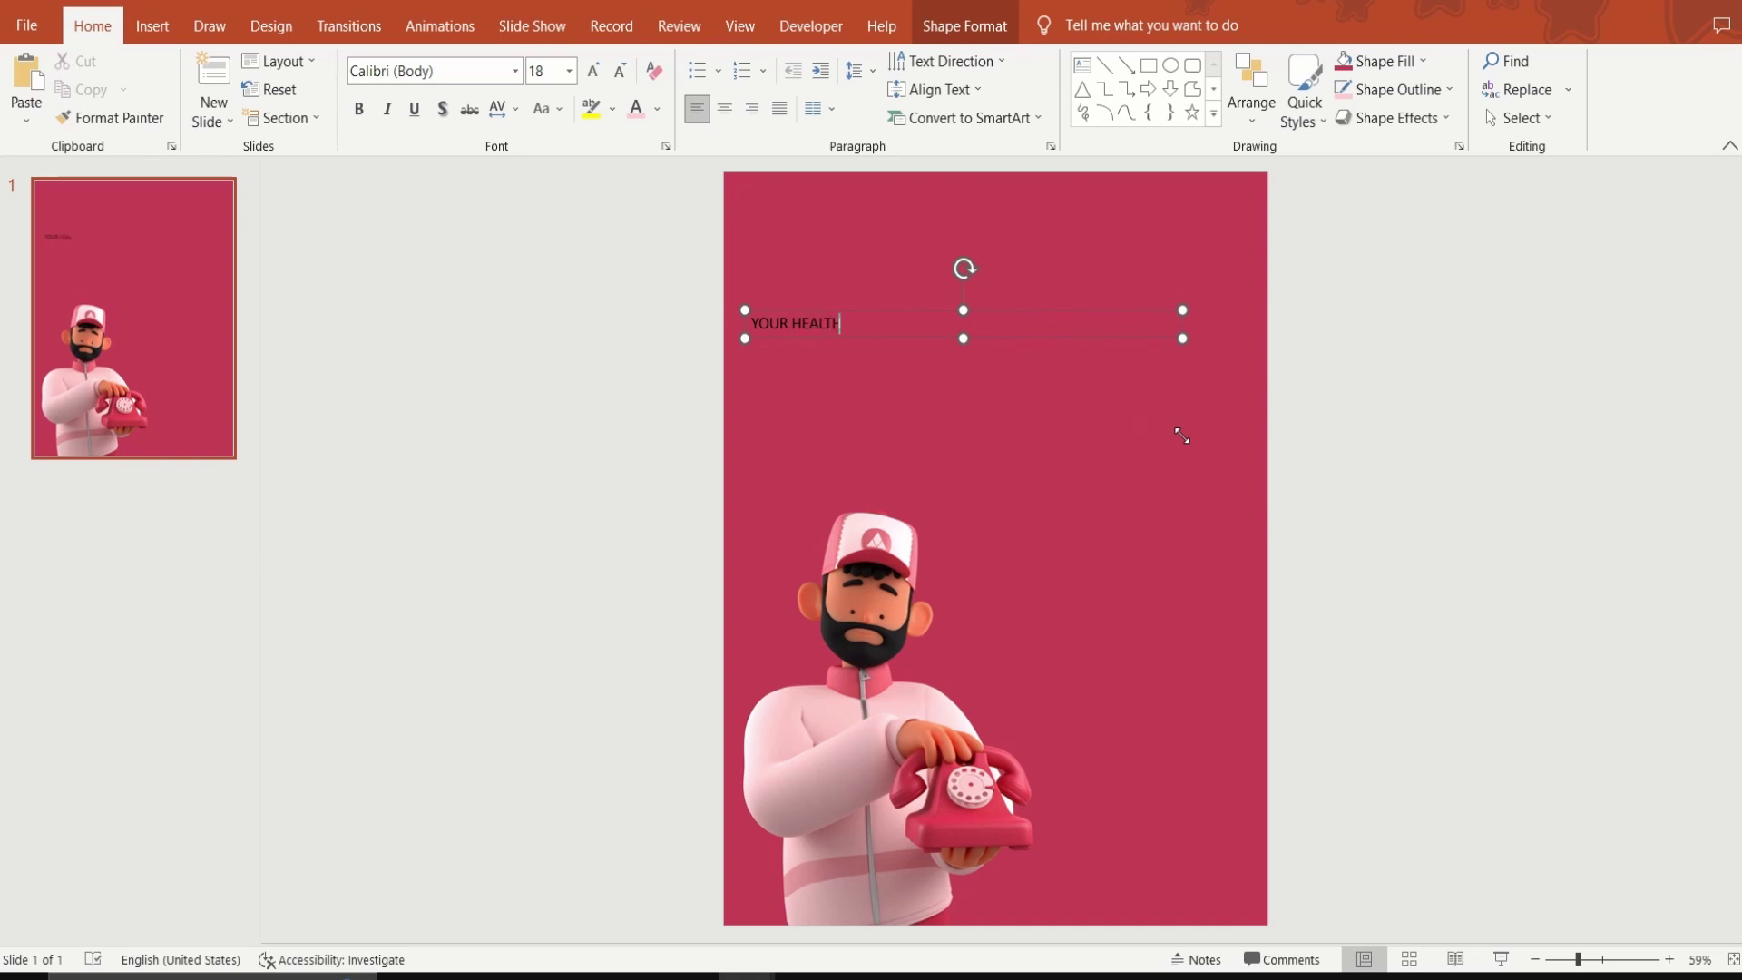
pyautogui.write('OUR P')
pyautogui.write('RIORITY')
pyautogui.moveTo(954, 324); pyautogui.dragTo(676, 342)
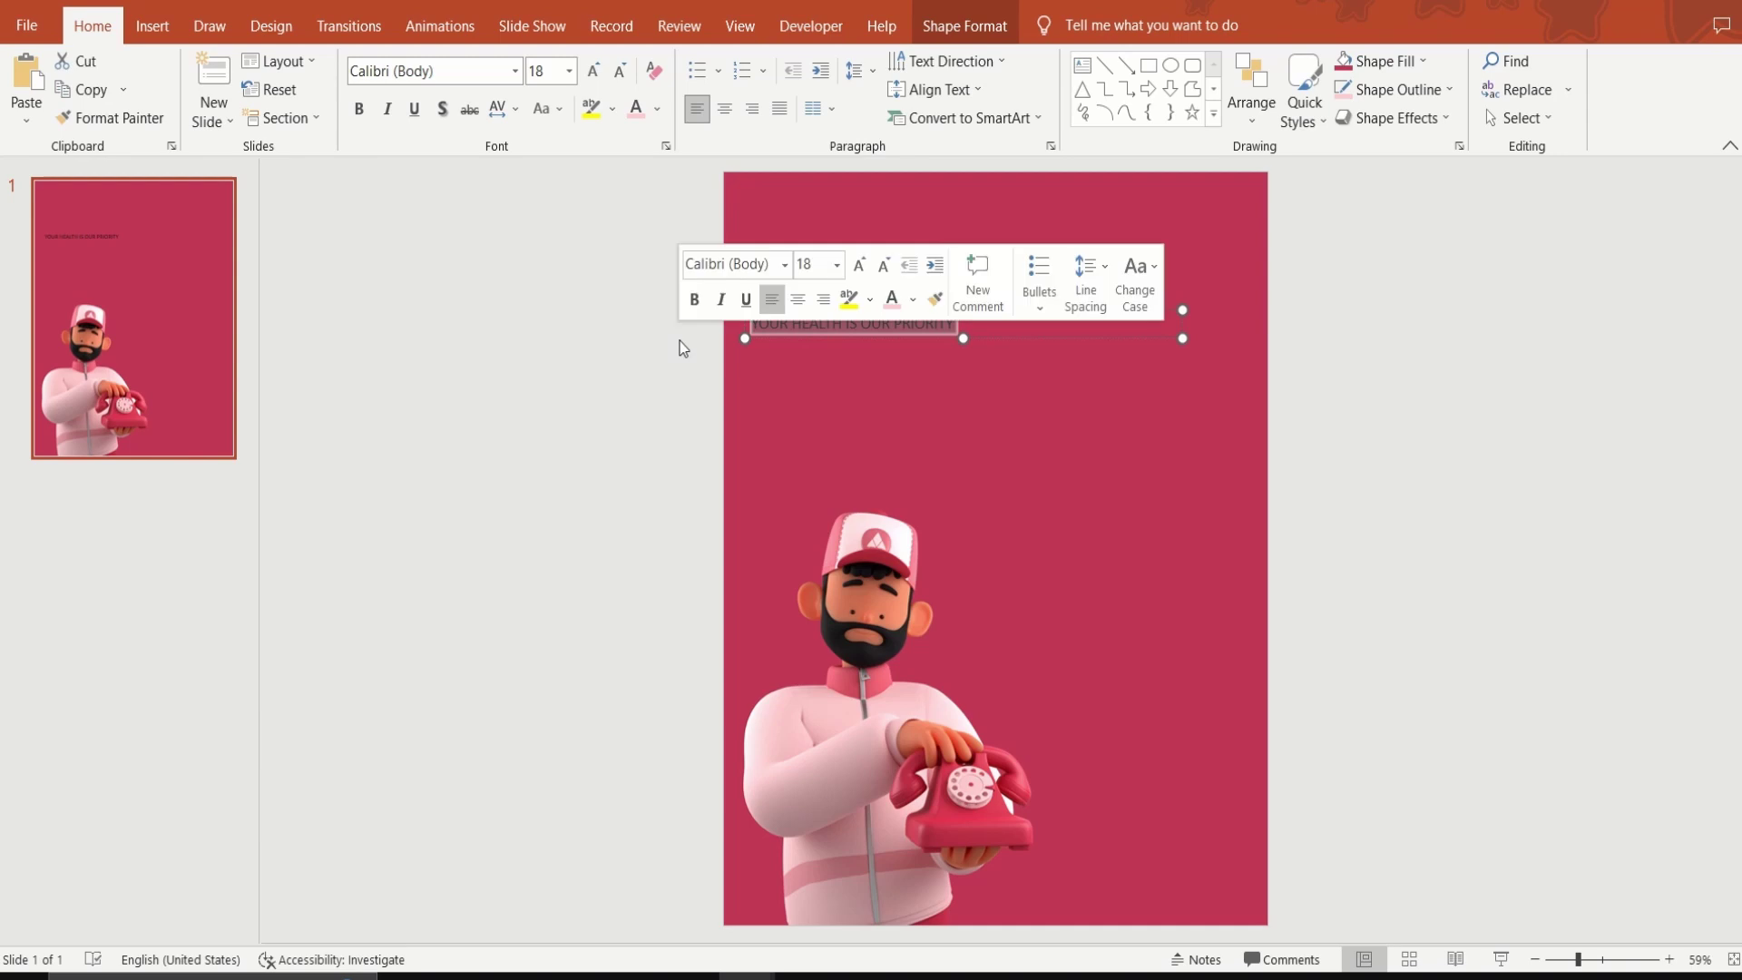
pyautogui.click(516, 71)
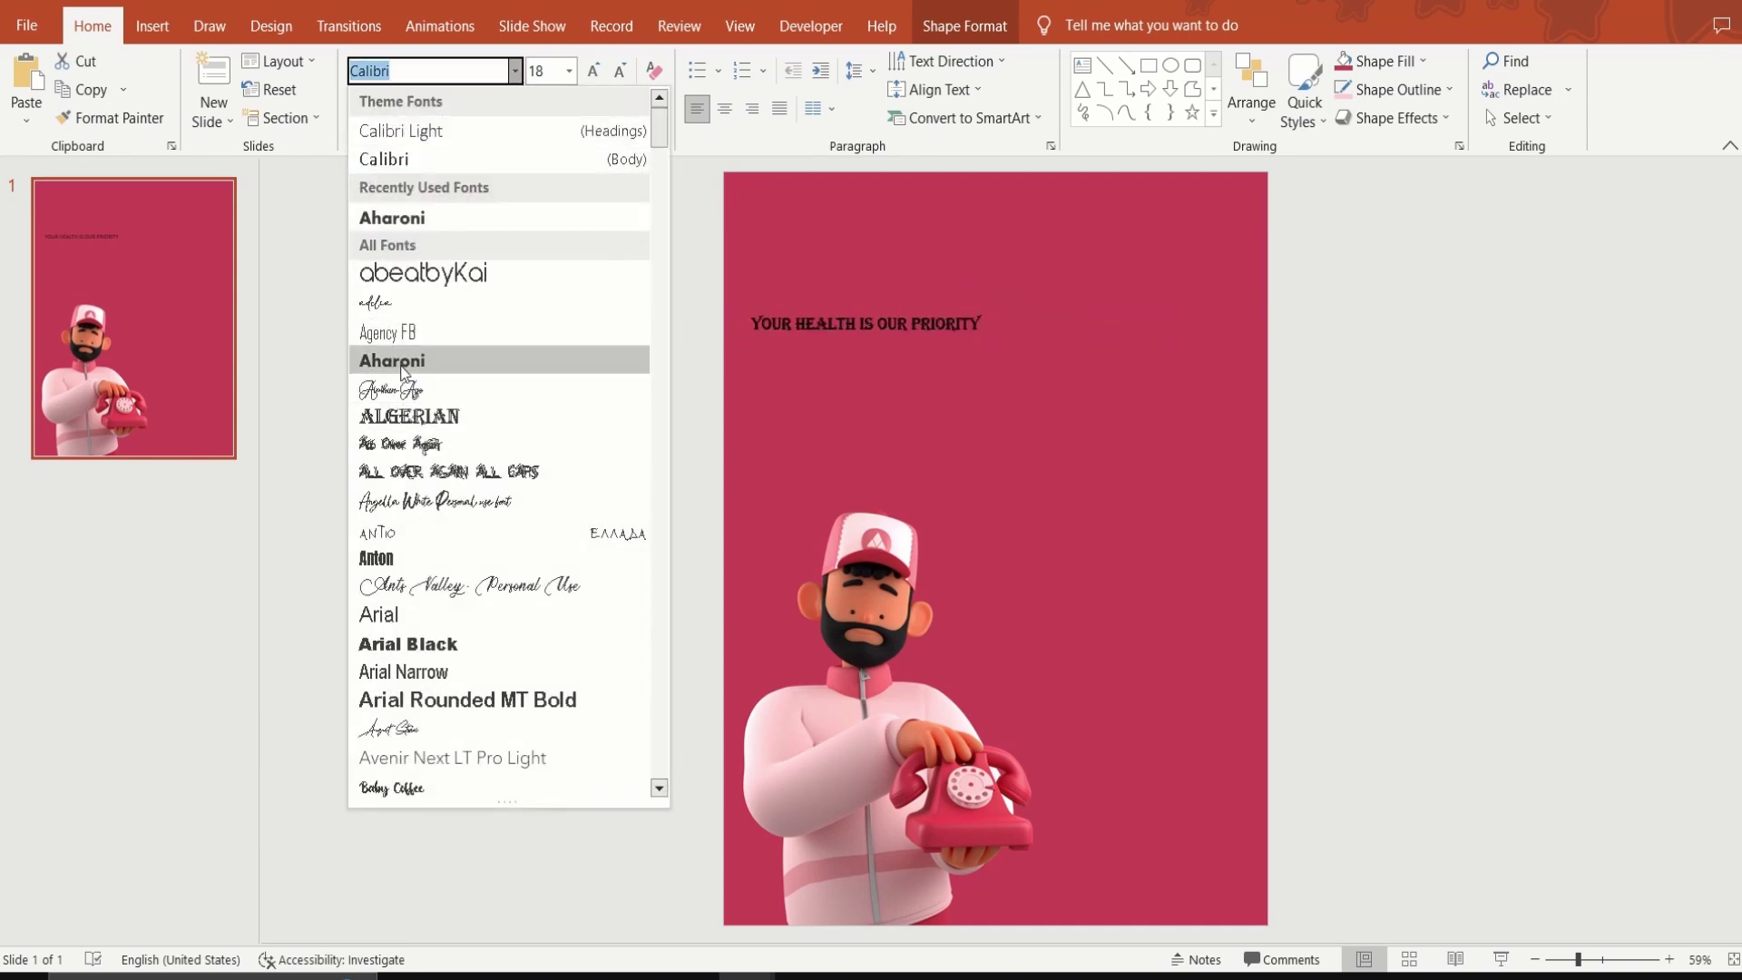
pyautogui.click(400, 363)
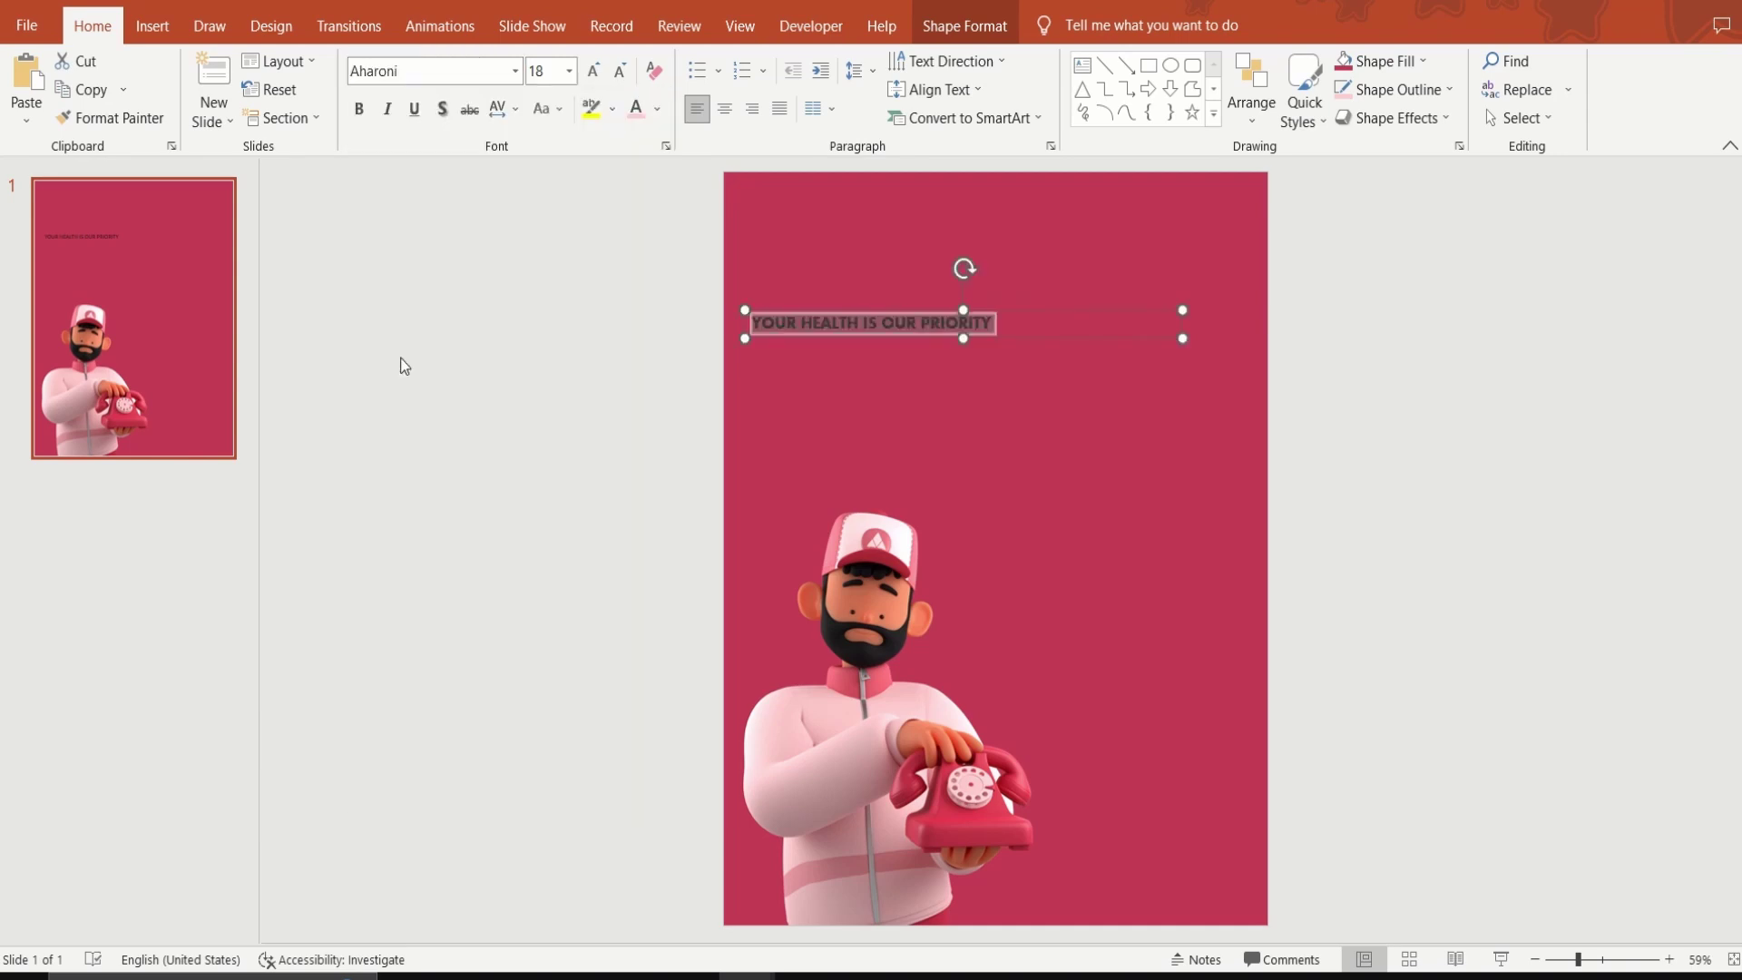
pyautogui.click(551, 67)
pyautogui.press('Return')
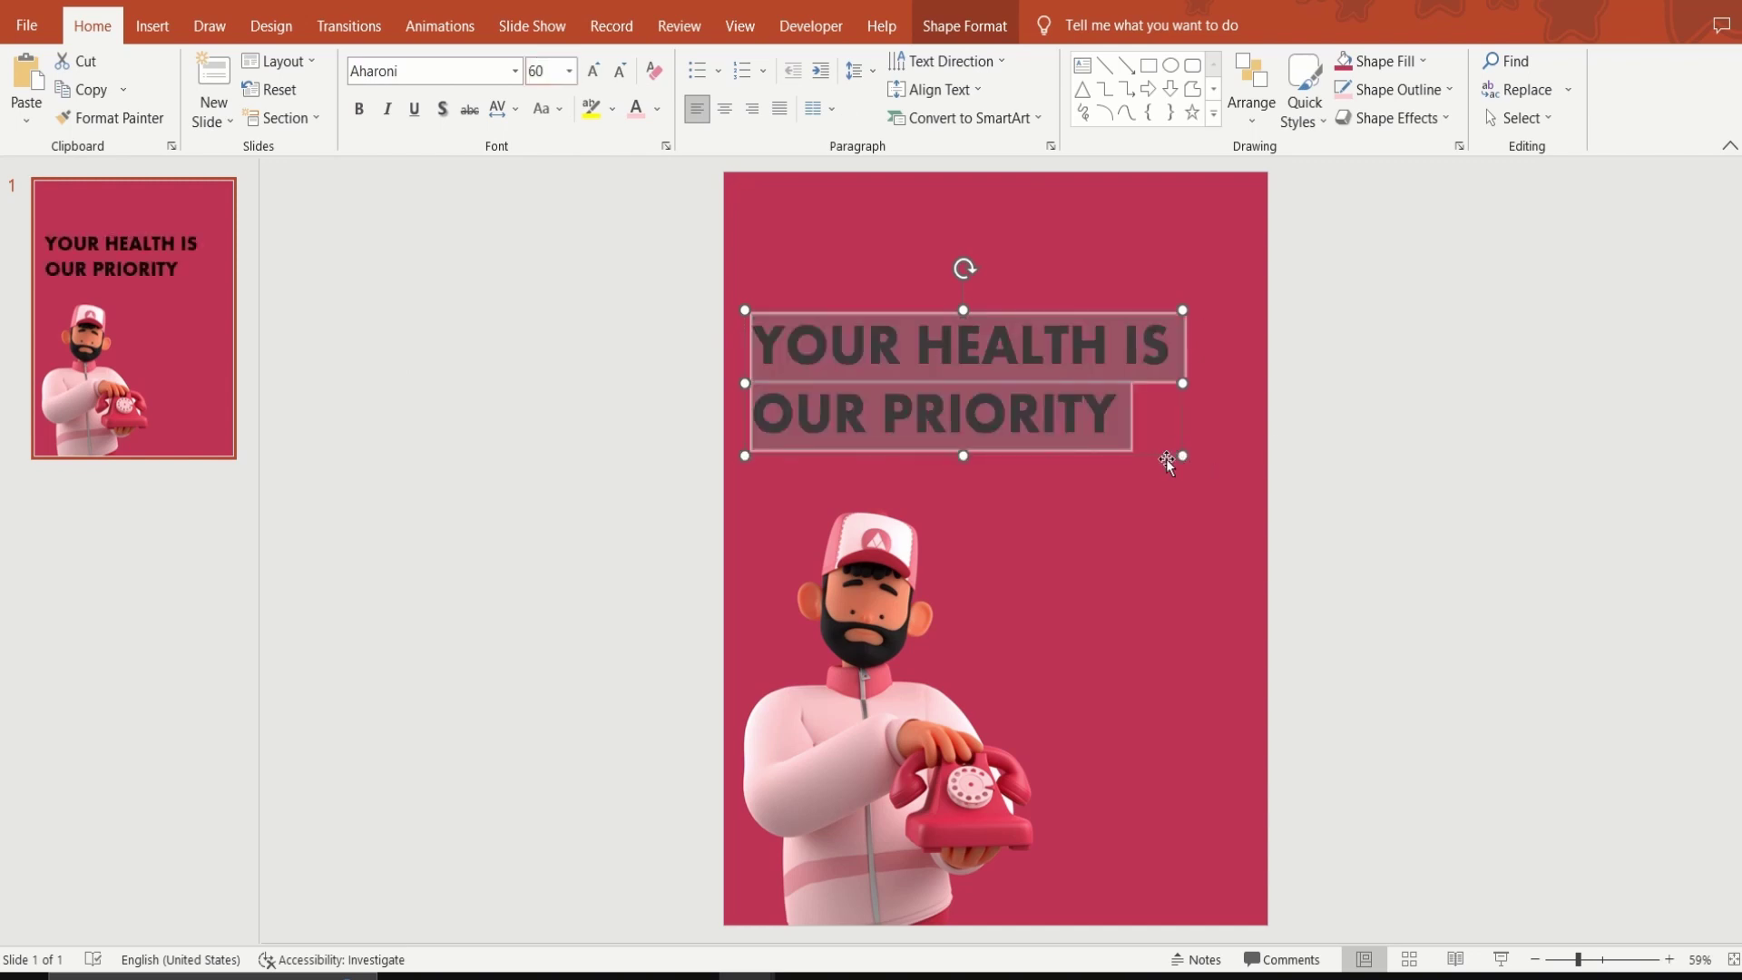
pyautogui.moveTo(1166, 459); pyautogui.dragTo(1163, 445)
pyautogui.moveTo(1183, 373); pyautogui.dragTo(1122, 373)
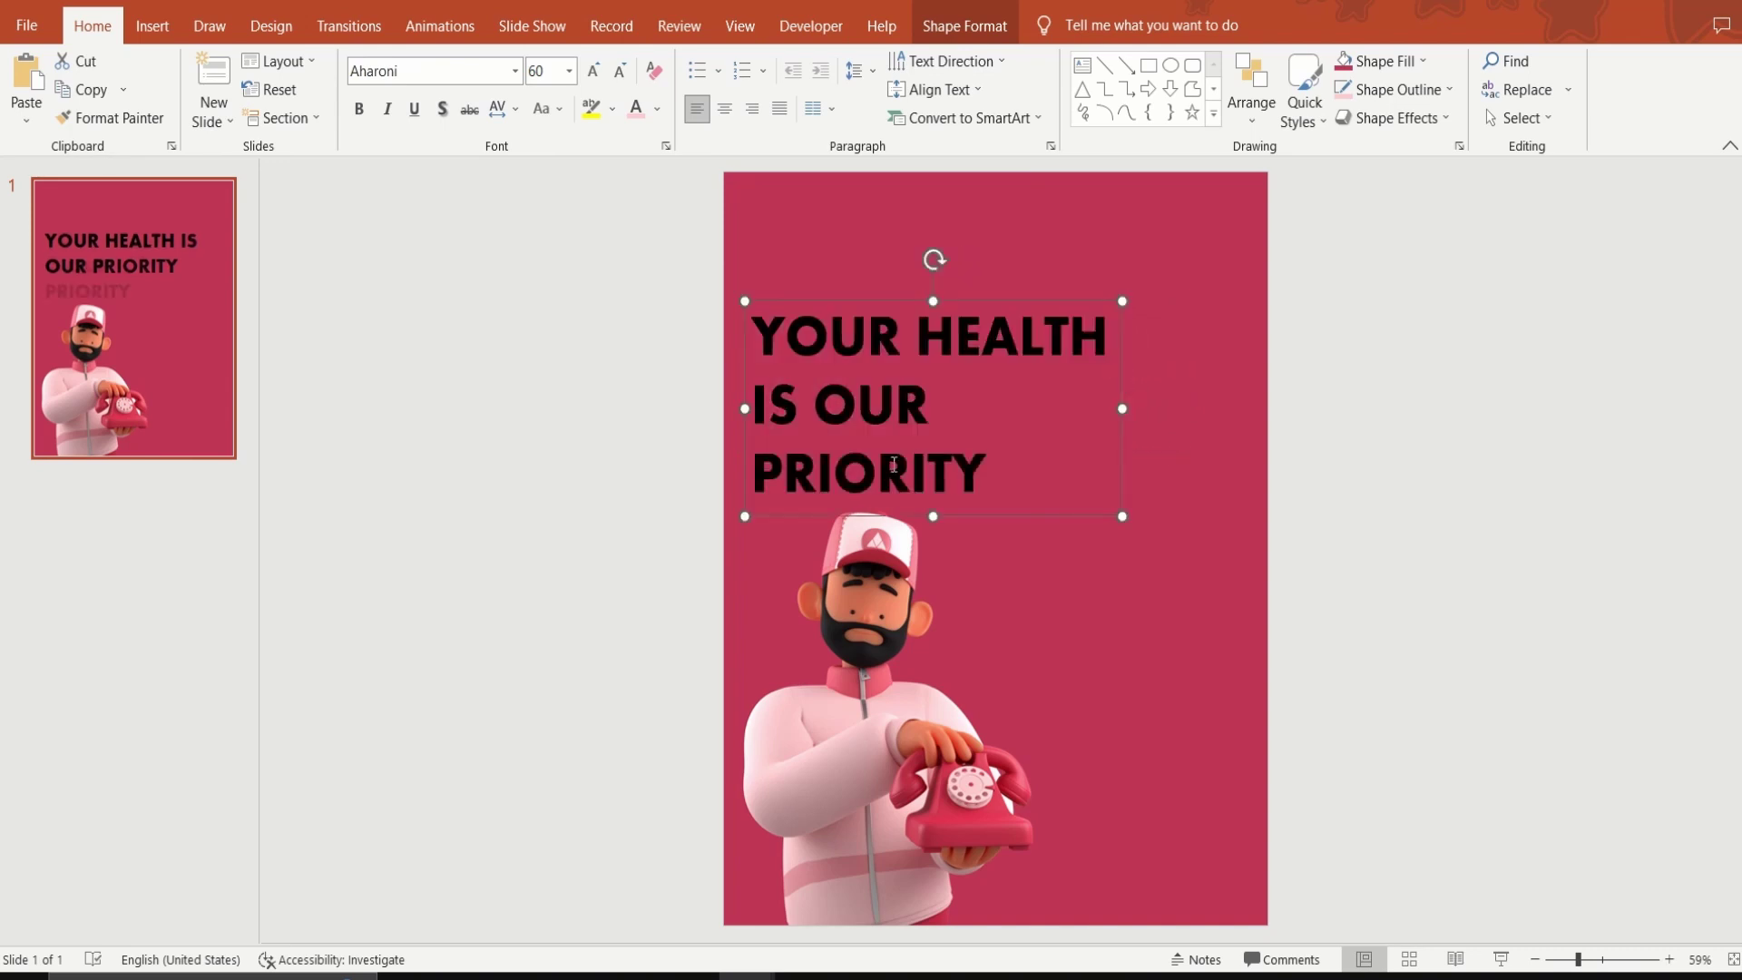
# Make the headline text white and move it slightly up.
pyautogui.hotkey('ctrl', 'a')
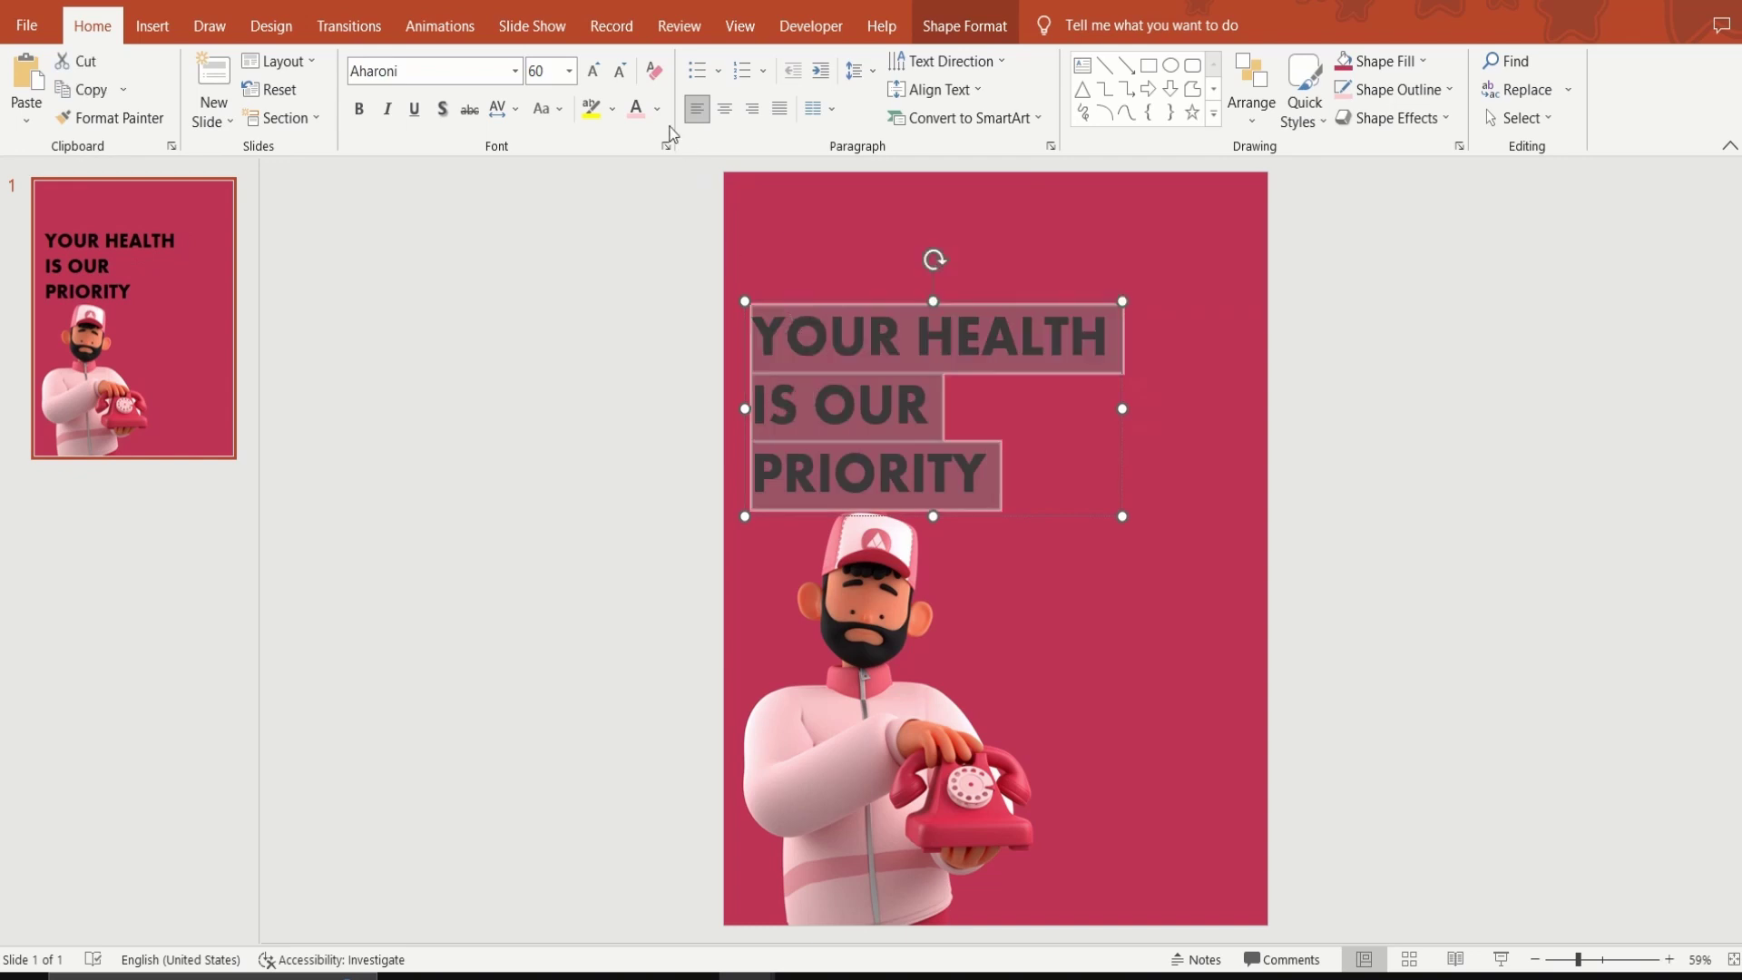
pyautogui.click(657, 108)
pyautogui.click(634, 165)
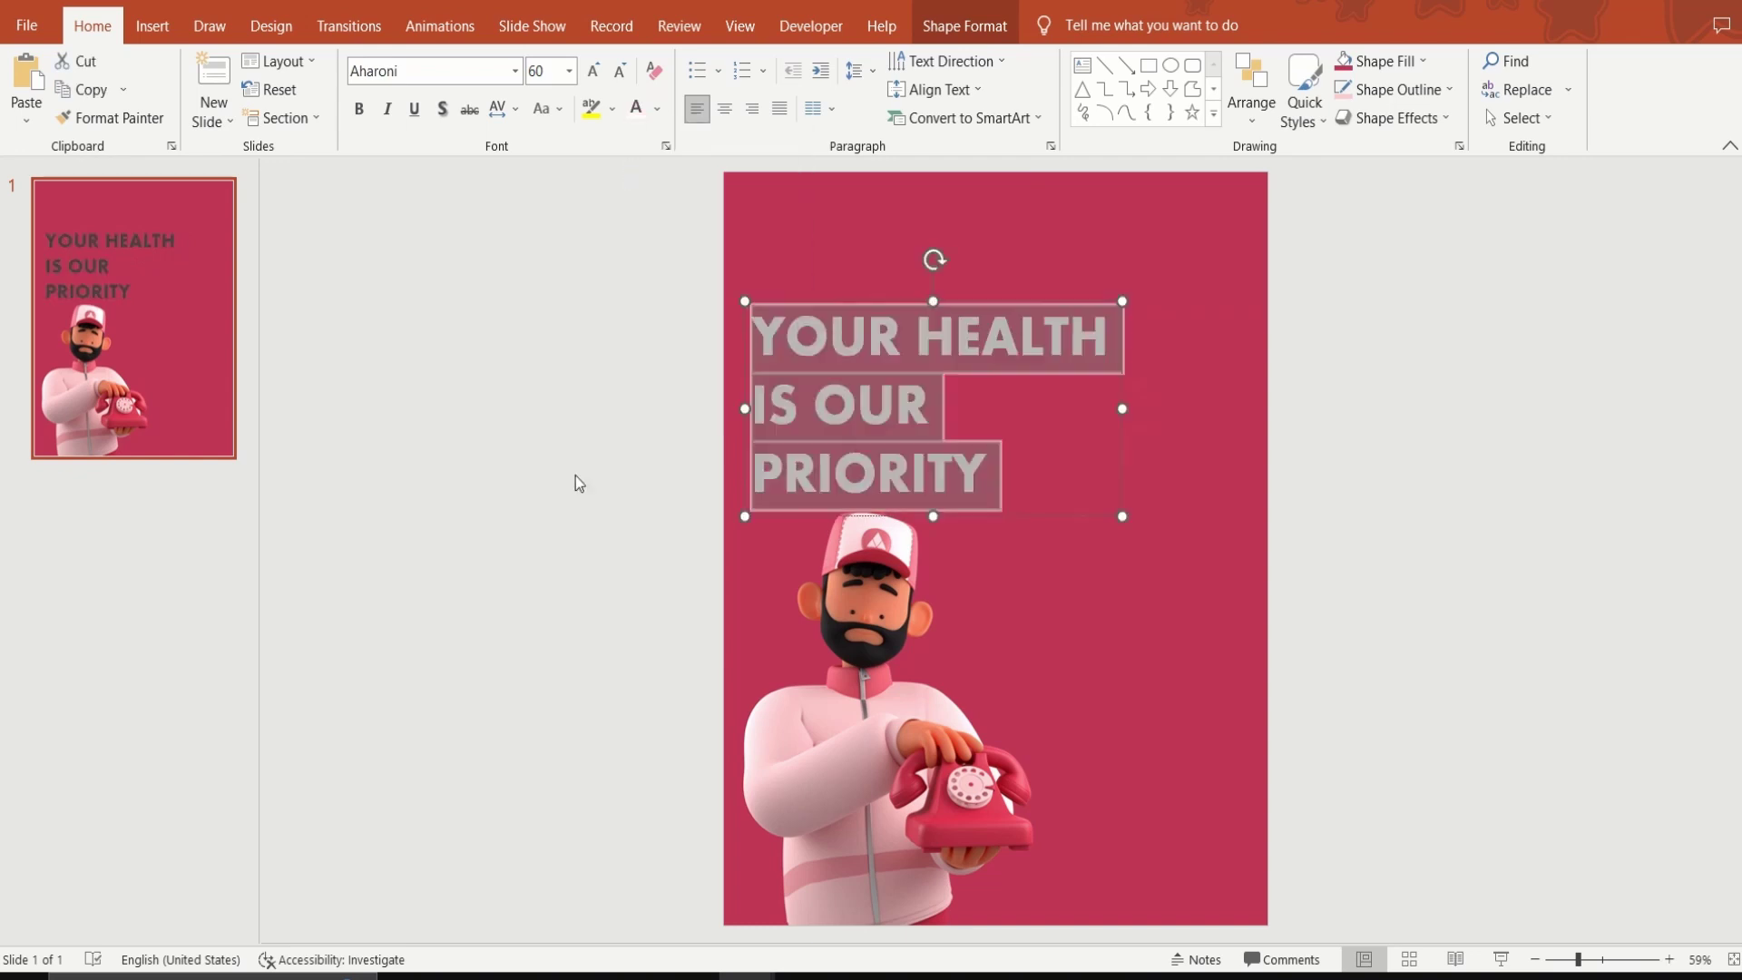
pyautogui.click(578, 583)
pyautogui.click(930, 509)
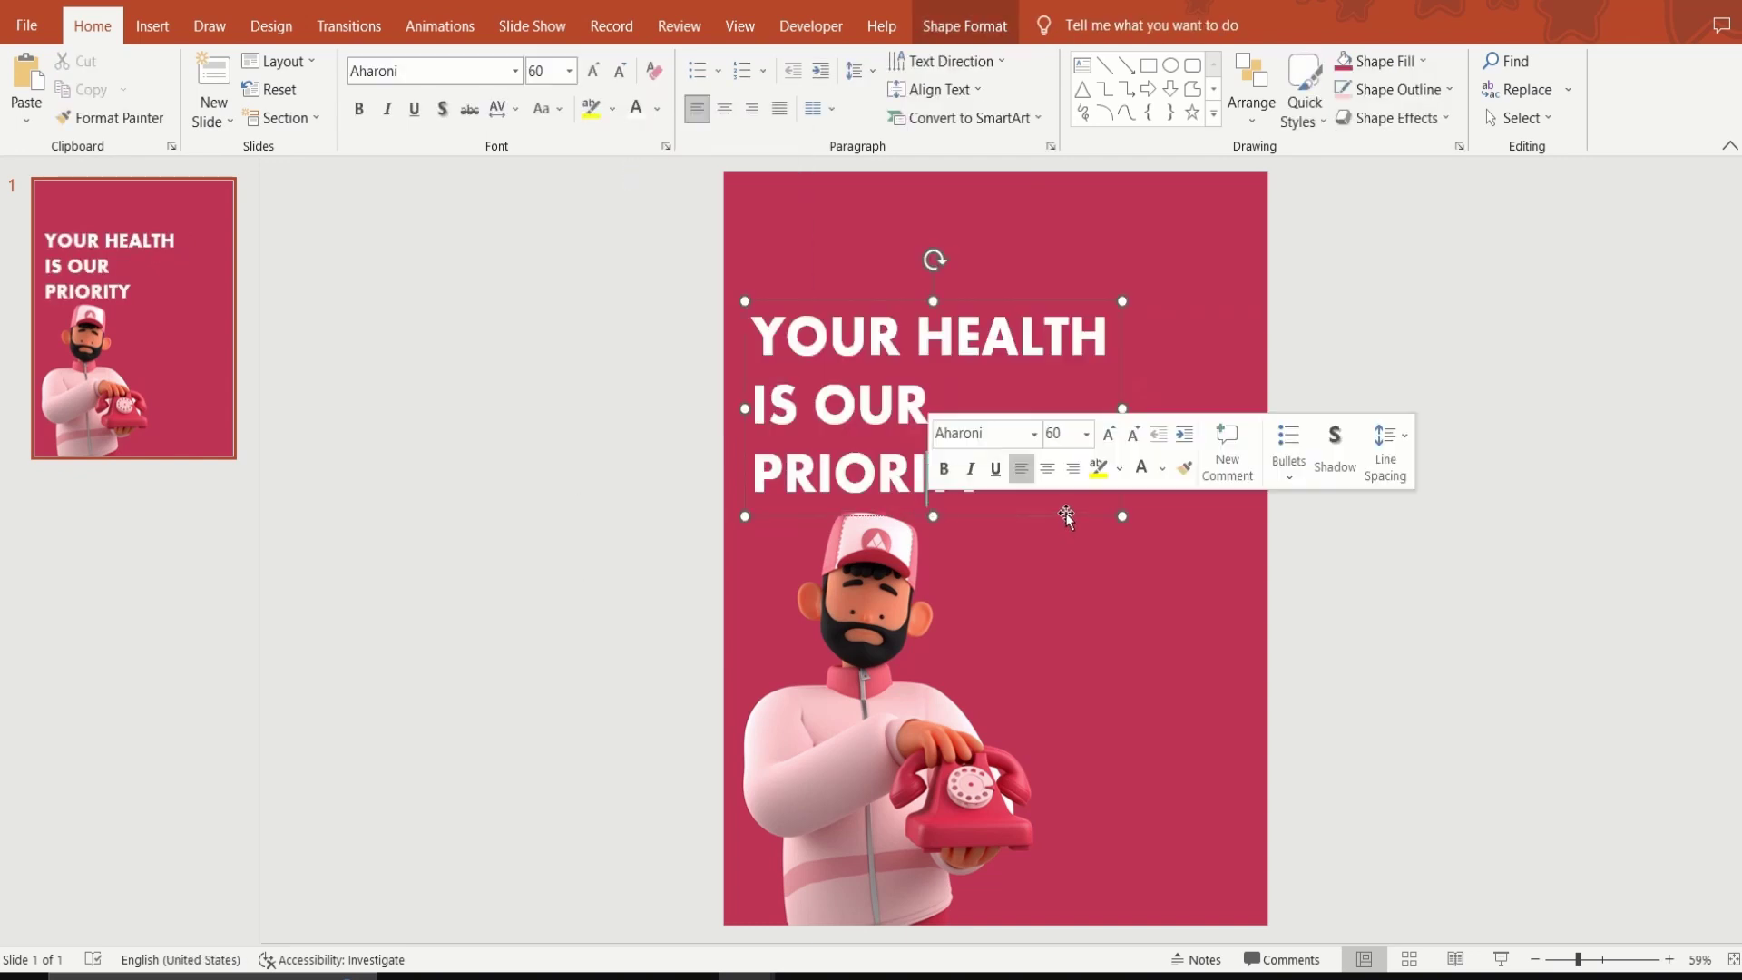
pyautogui.moveTo(1066, 515); pyautogui.dragTo(1061, 481)
pyautogui.press('Escape')
pyautogui.click(154, 28)
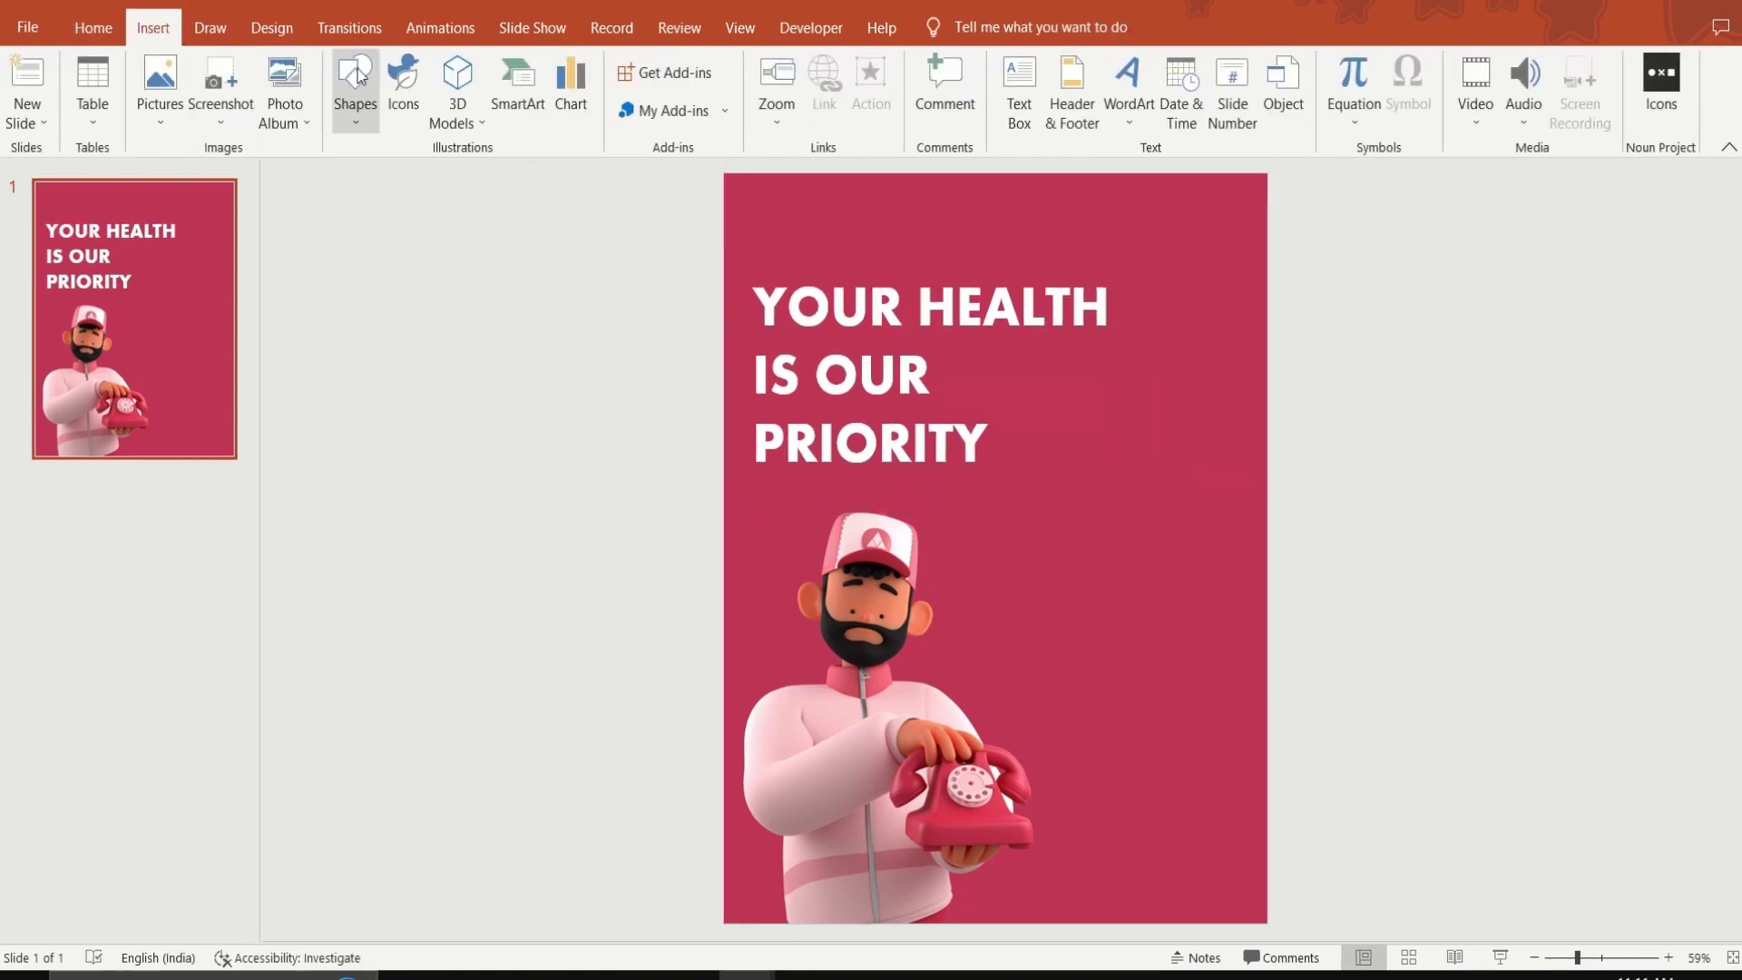
# Insert a heart-pulse icon found by searching the icon library for 'health'.
pyautogui.click(404, 86)
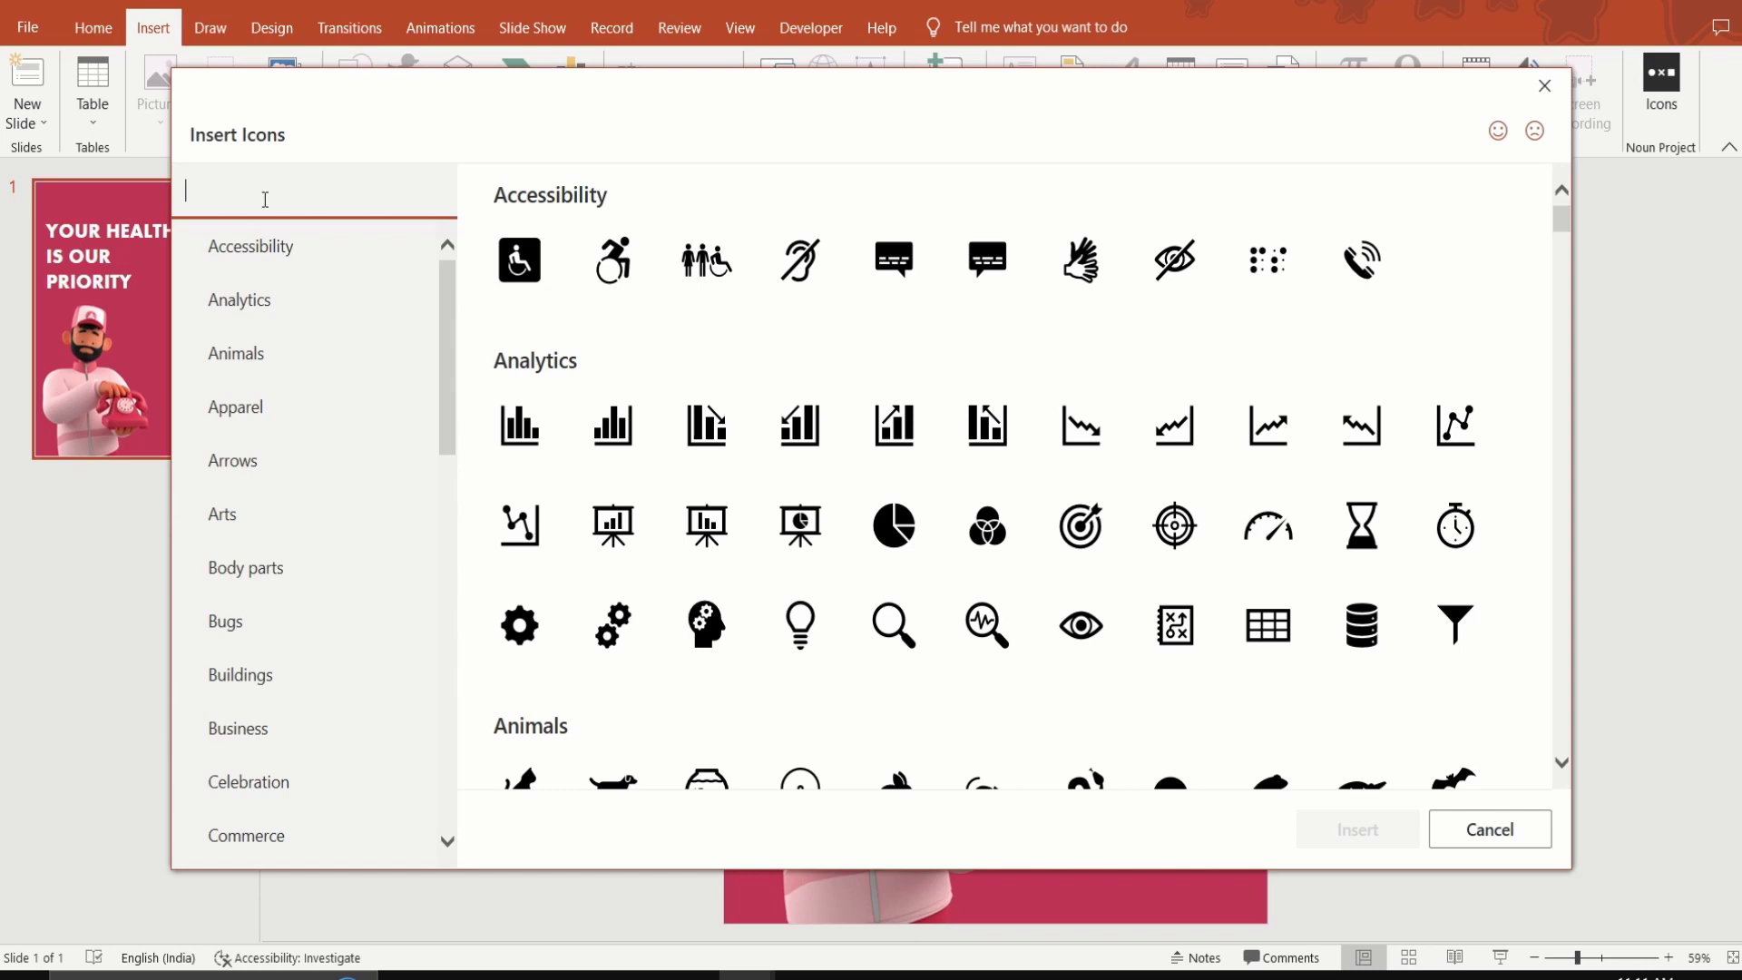
pyautogui.write('health')
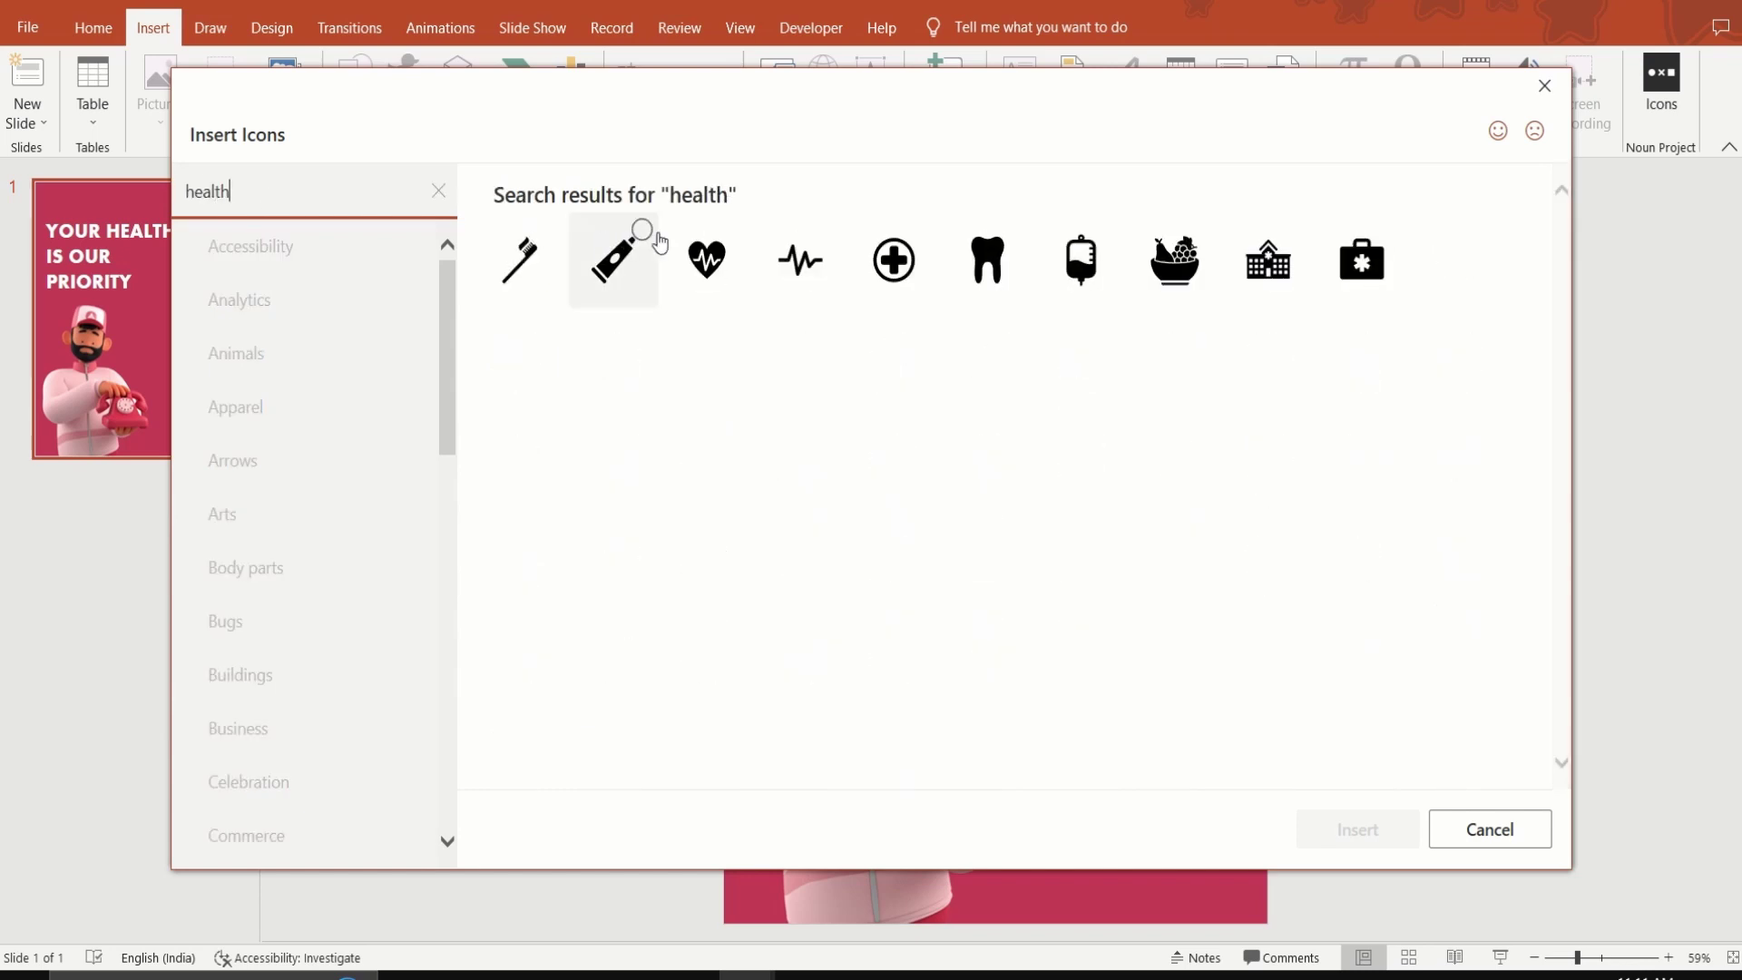
pyautogui.click(707, 259)
pyautogui.click(1385, 853)
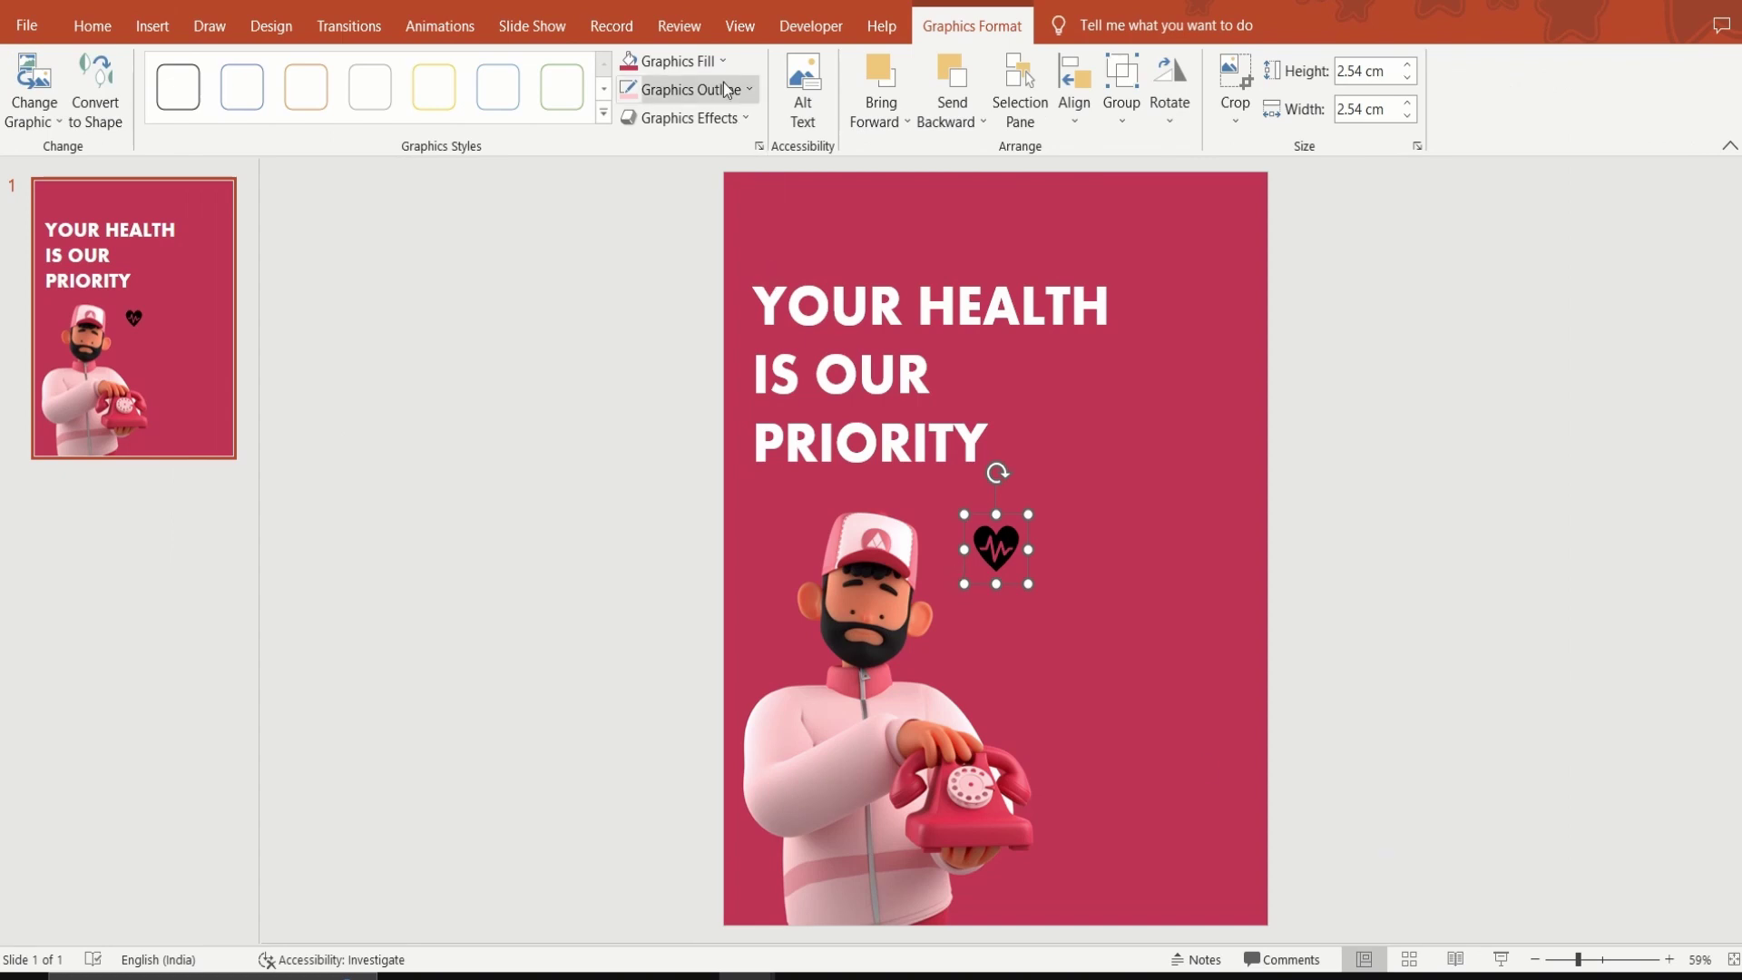
# Colour the heart the phone's light pink and shrink it to 2.03 cm in the top-left corner.
pyautogui.click(715, 64)
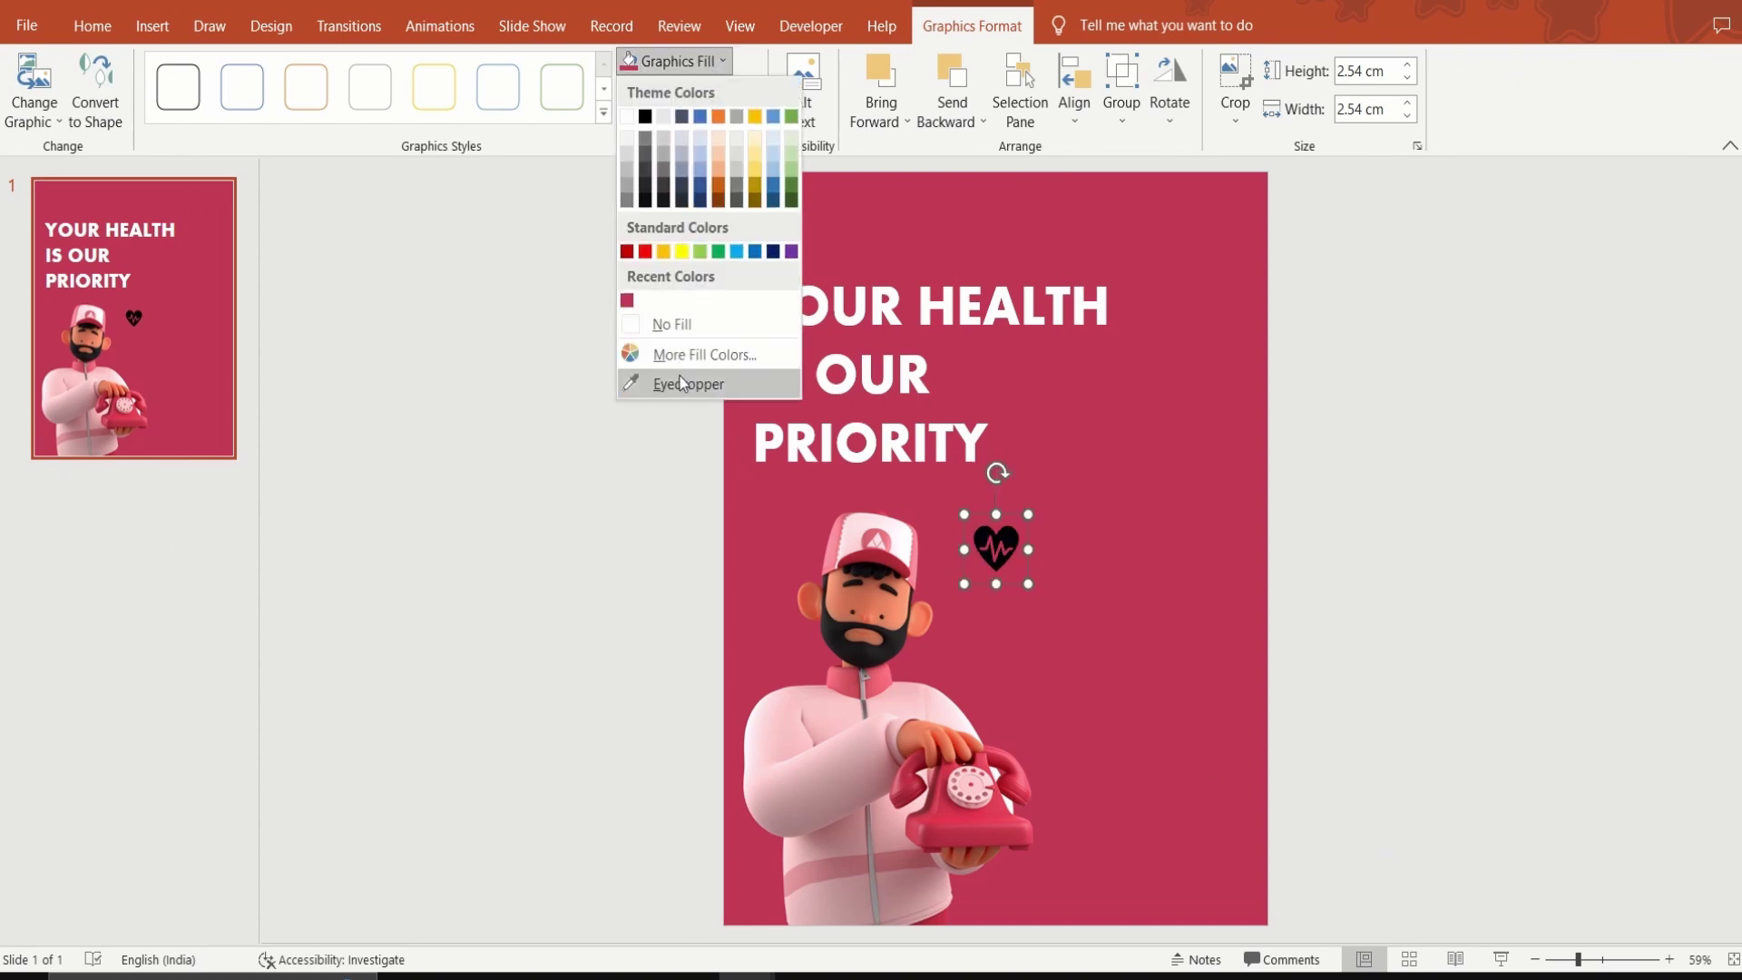
pyautogui.click(688, 384)
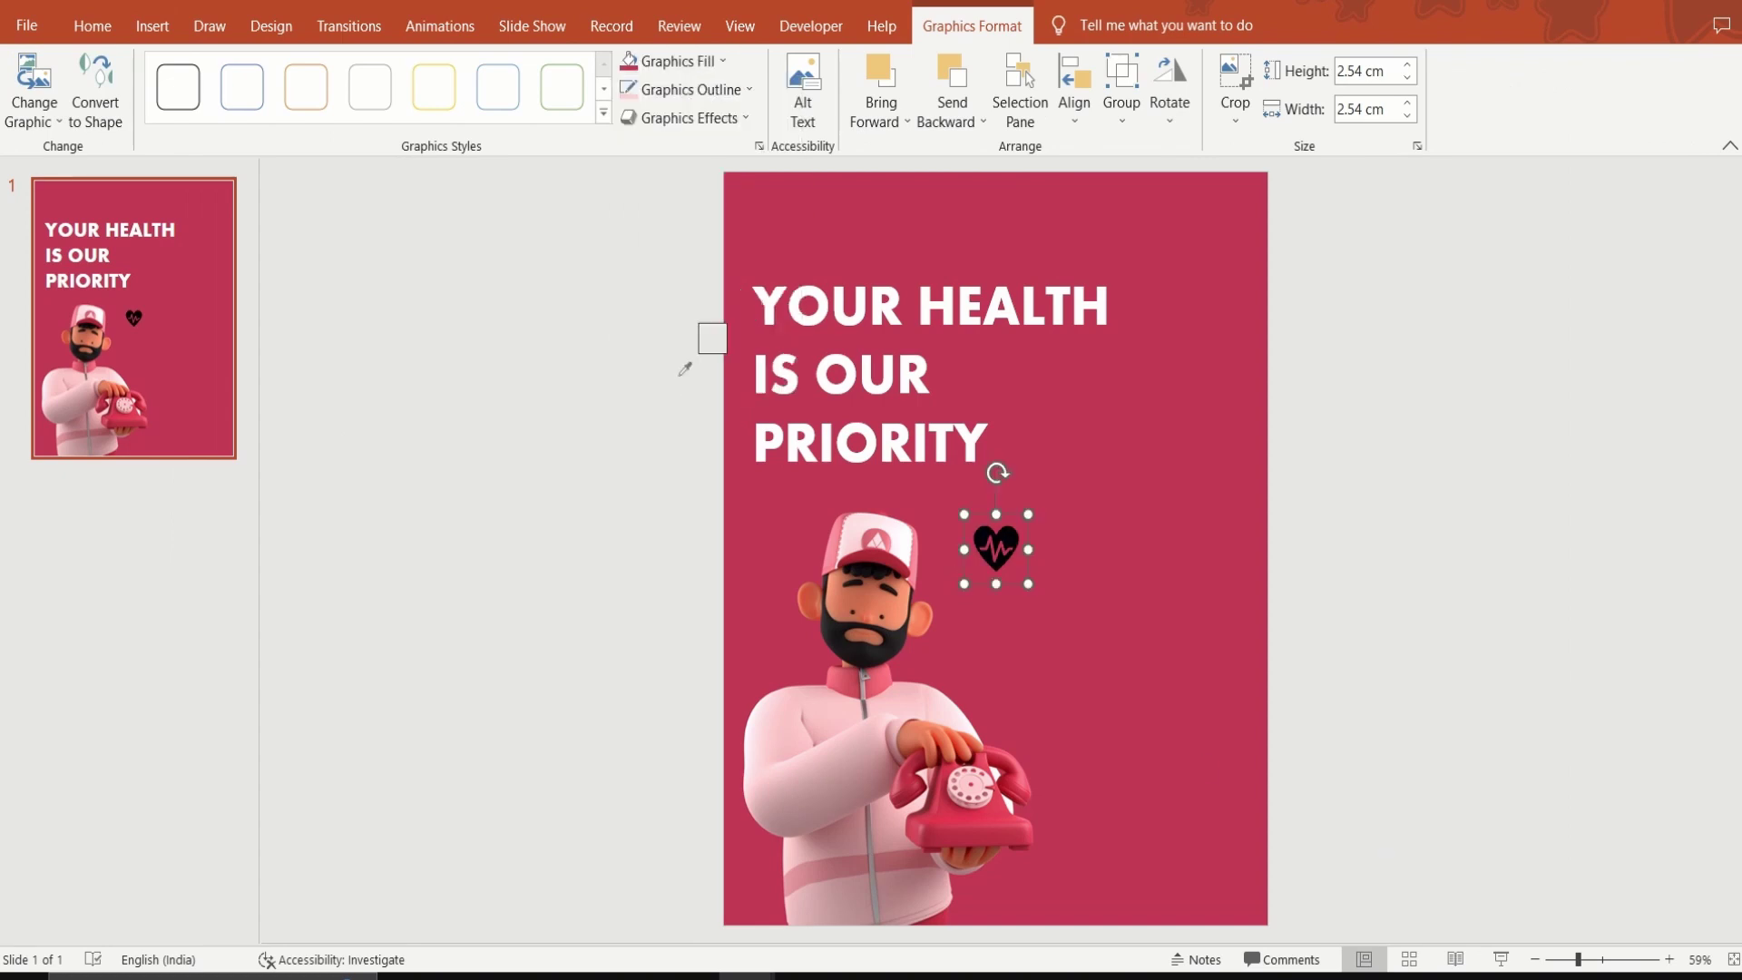
pyautogui.click(984, 778)
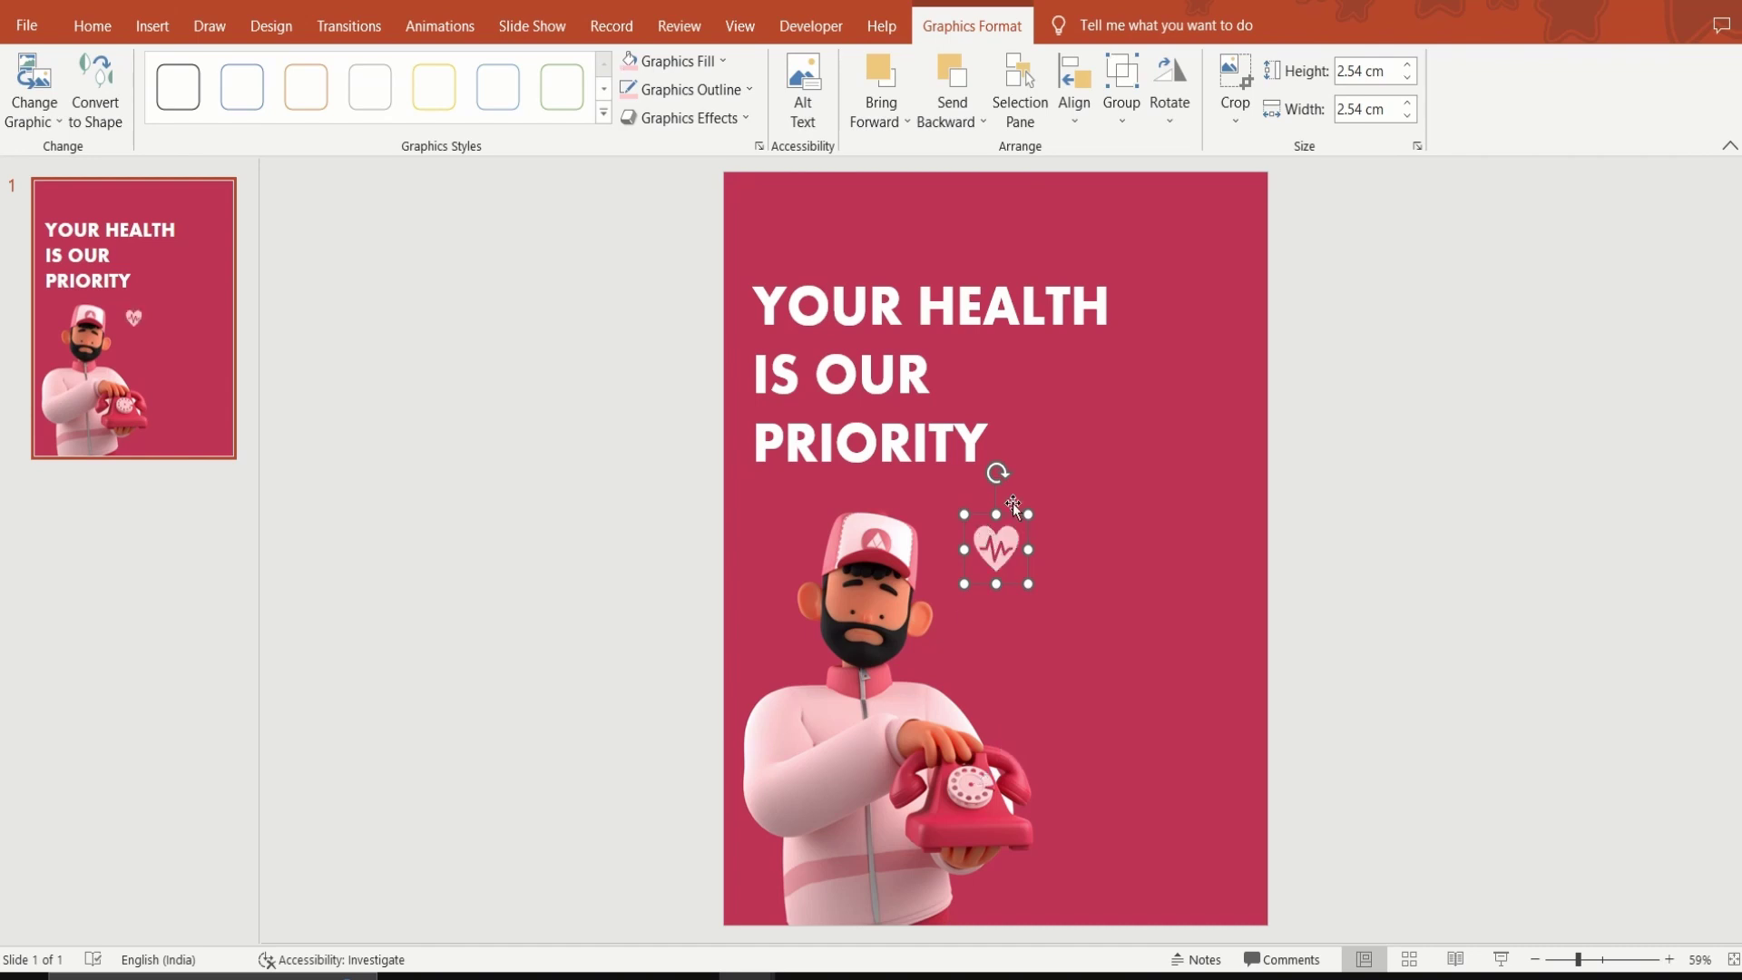
pyautogui.moveTo(1029, 513)
pyautogui.mouseDown()
pyautogui.moveTo(1015, 528)
pyautogui.moveTo(781, 247)
pyautogui.mouseUp()
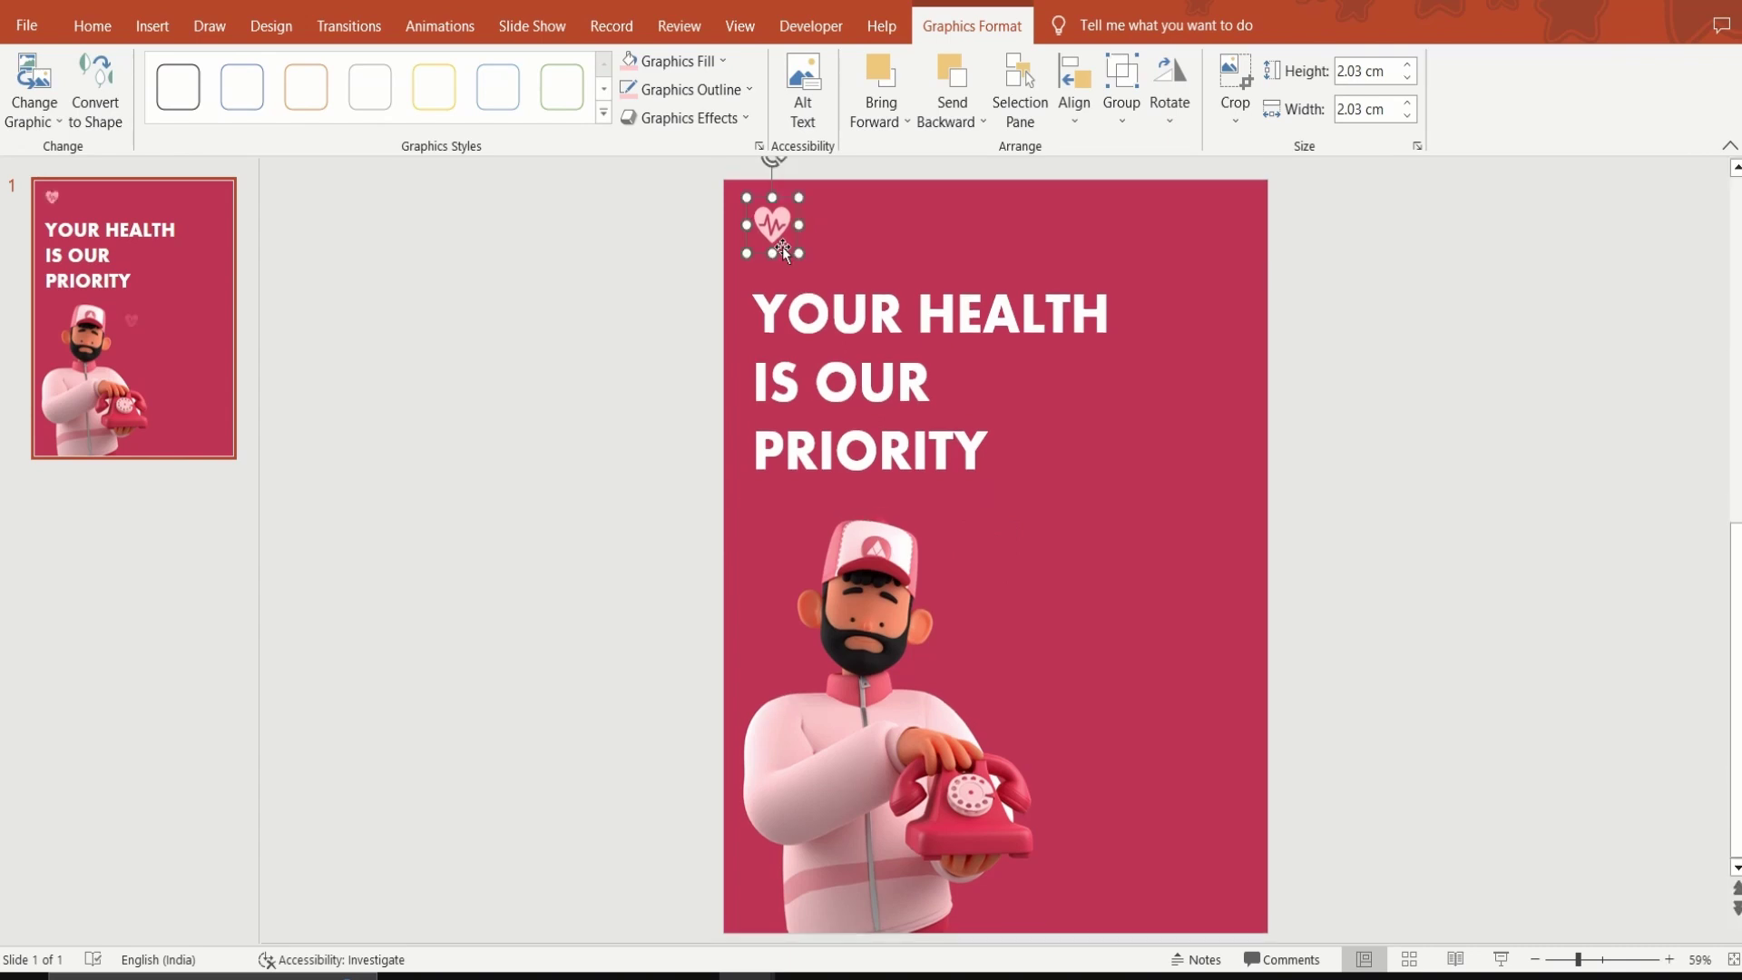
pyautogui.click(682, 276)
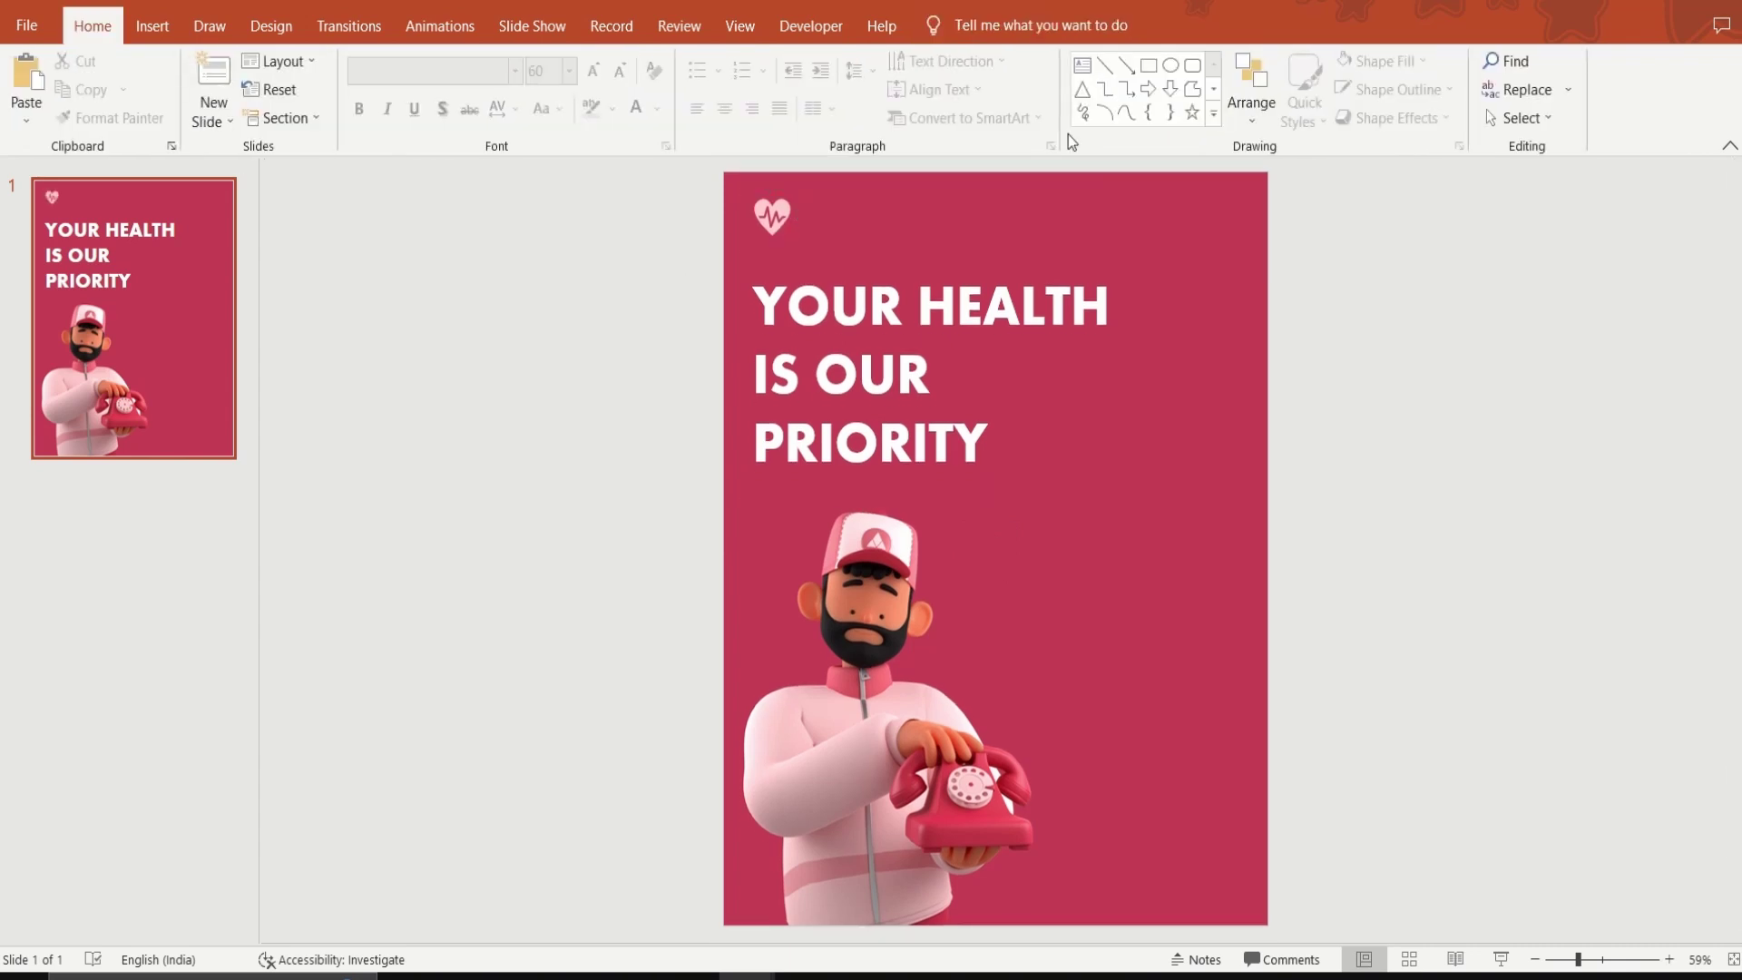
# Add a 'VCare' text box in Avenir Next LT Pro Light, 14 pt, light pink.
pyautogui.click(1079, 65)
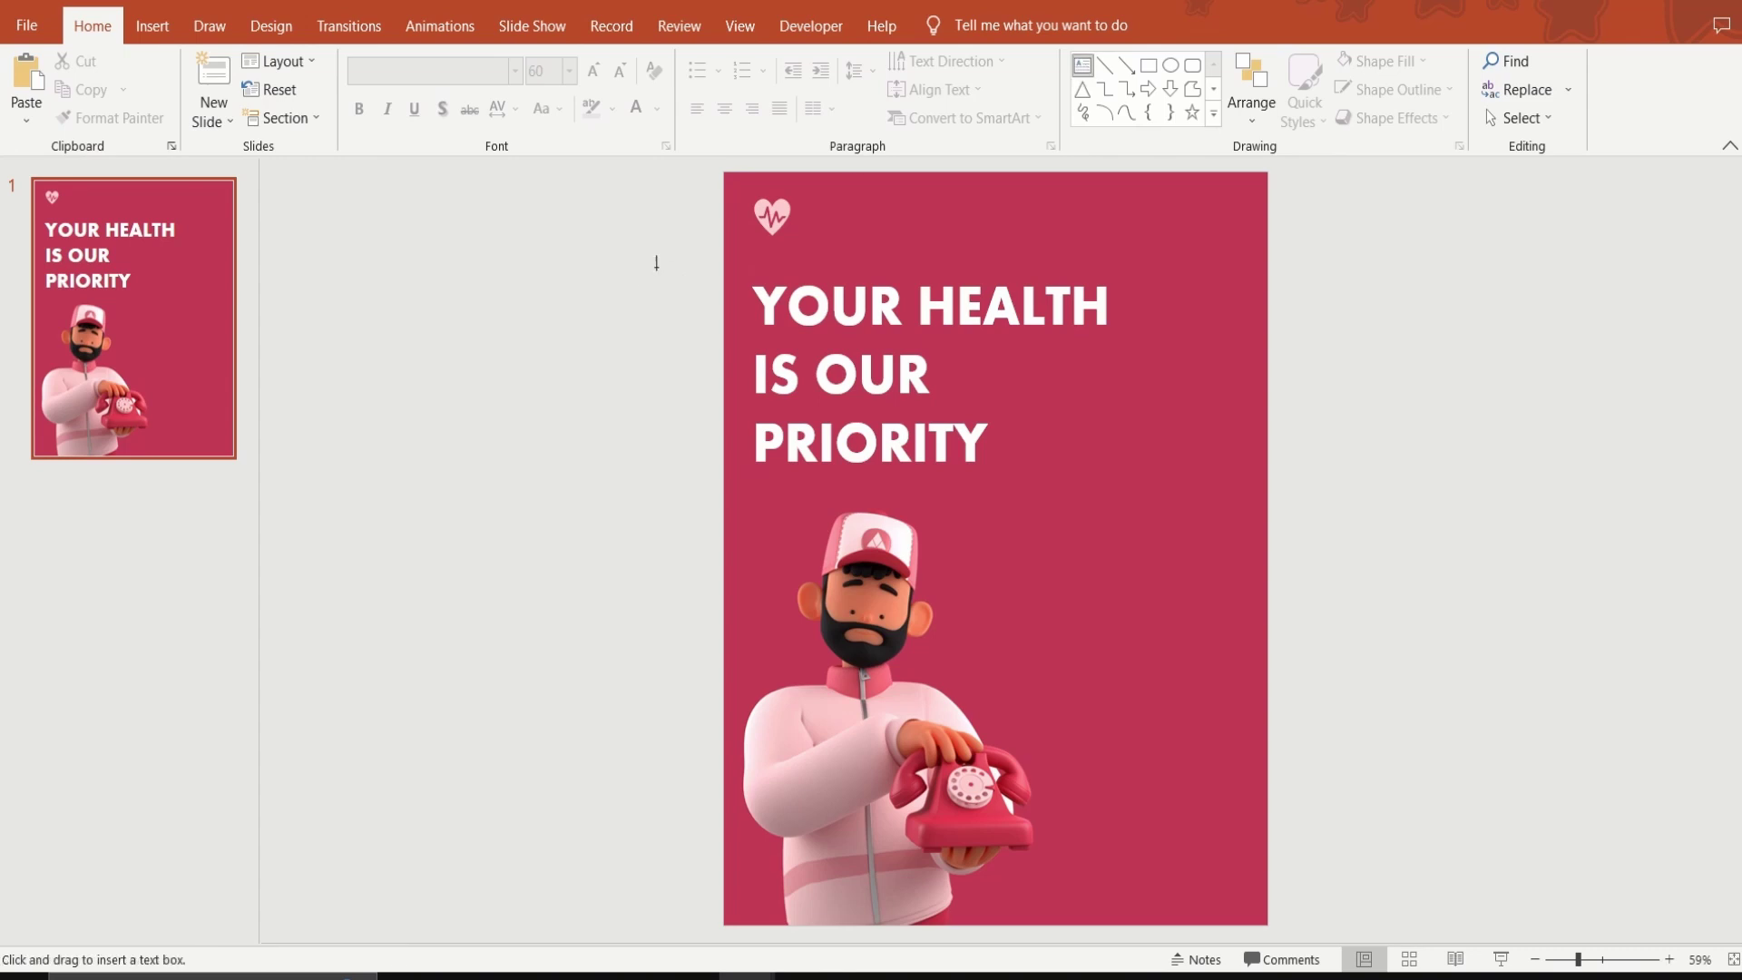
pyautogui.moveTo(638, 289); pyautogui.dragTo(722, 319)
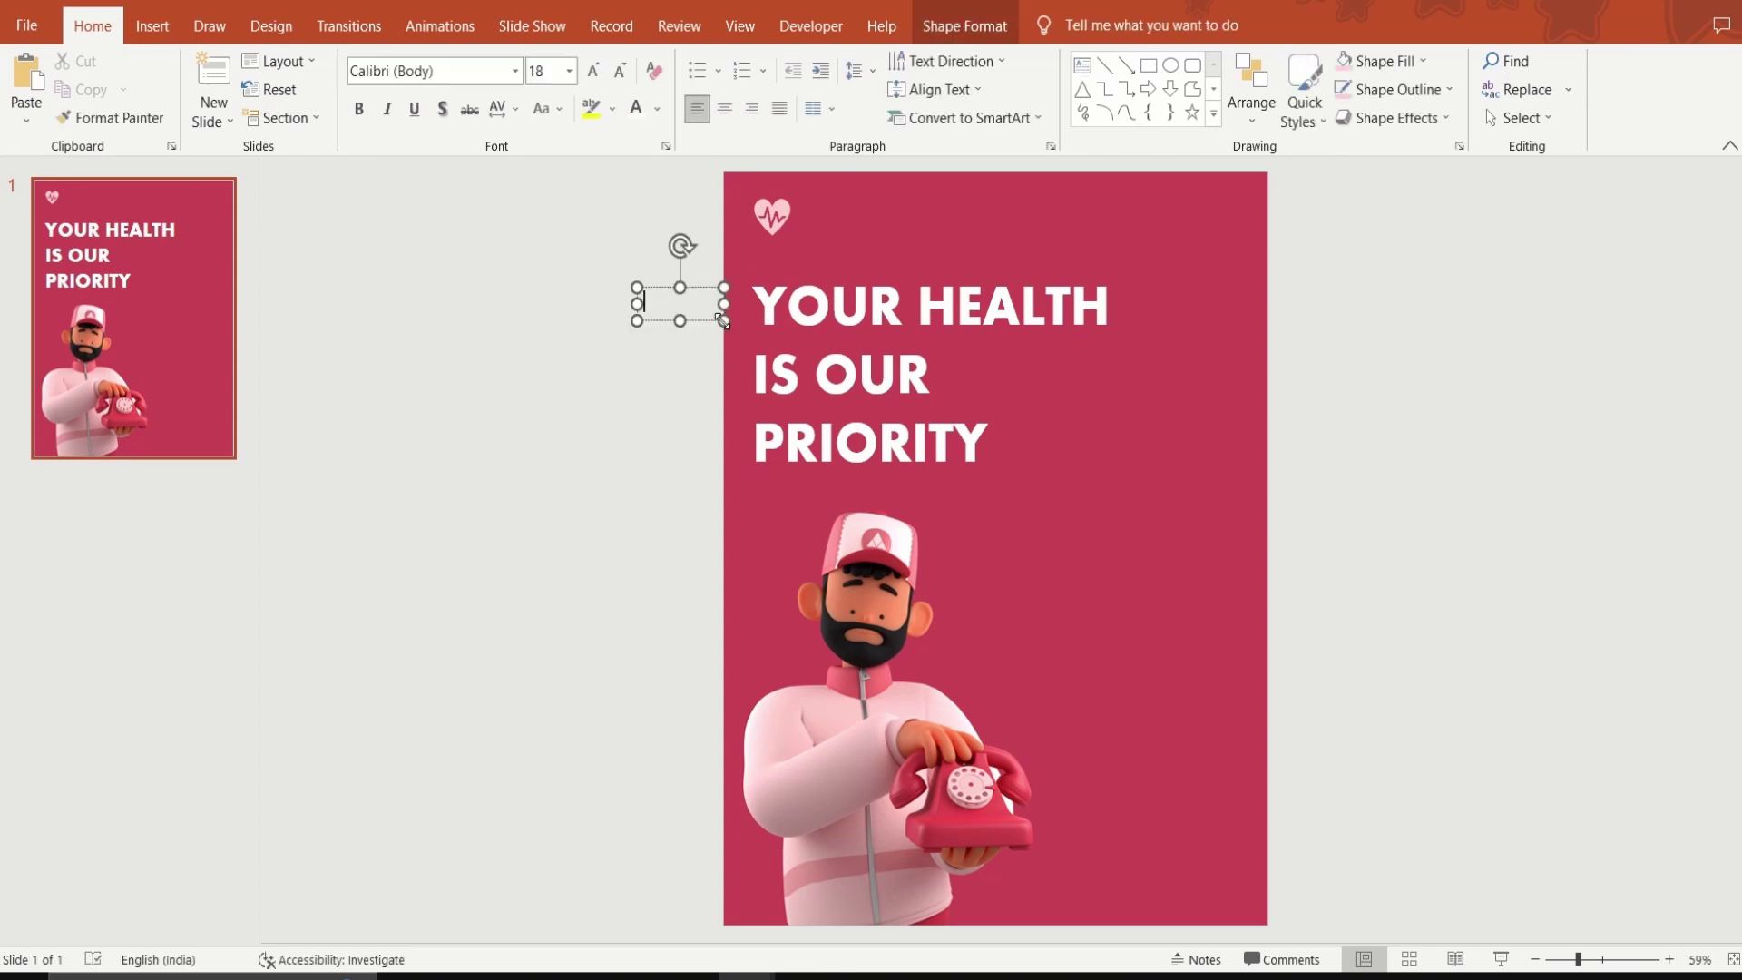
pyautogui.write('vc')
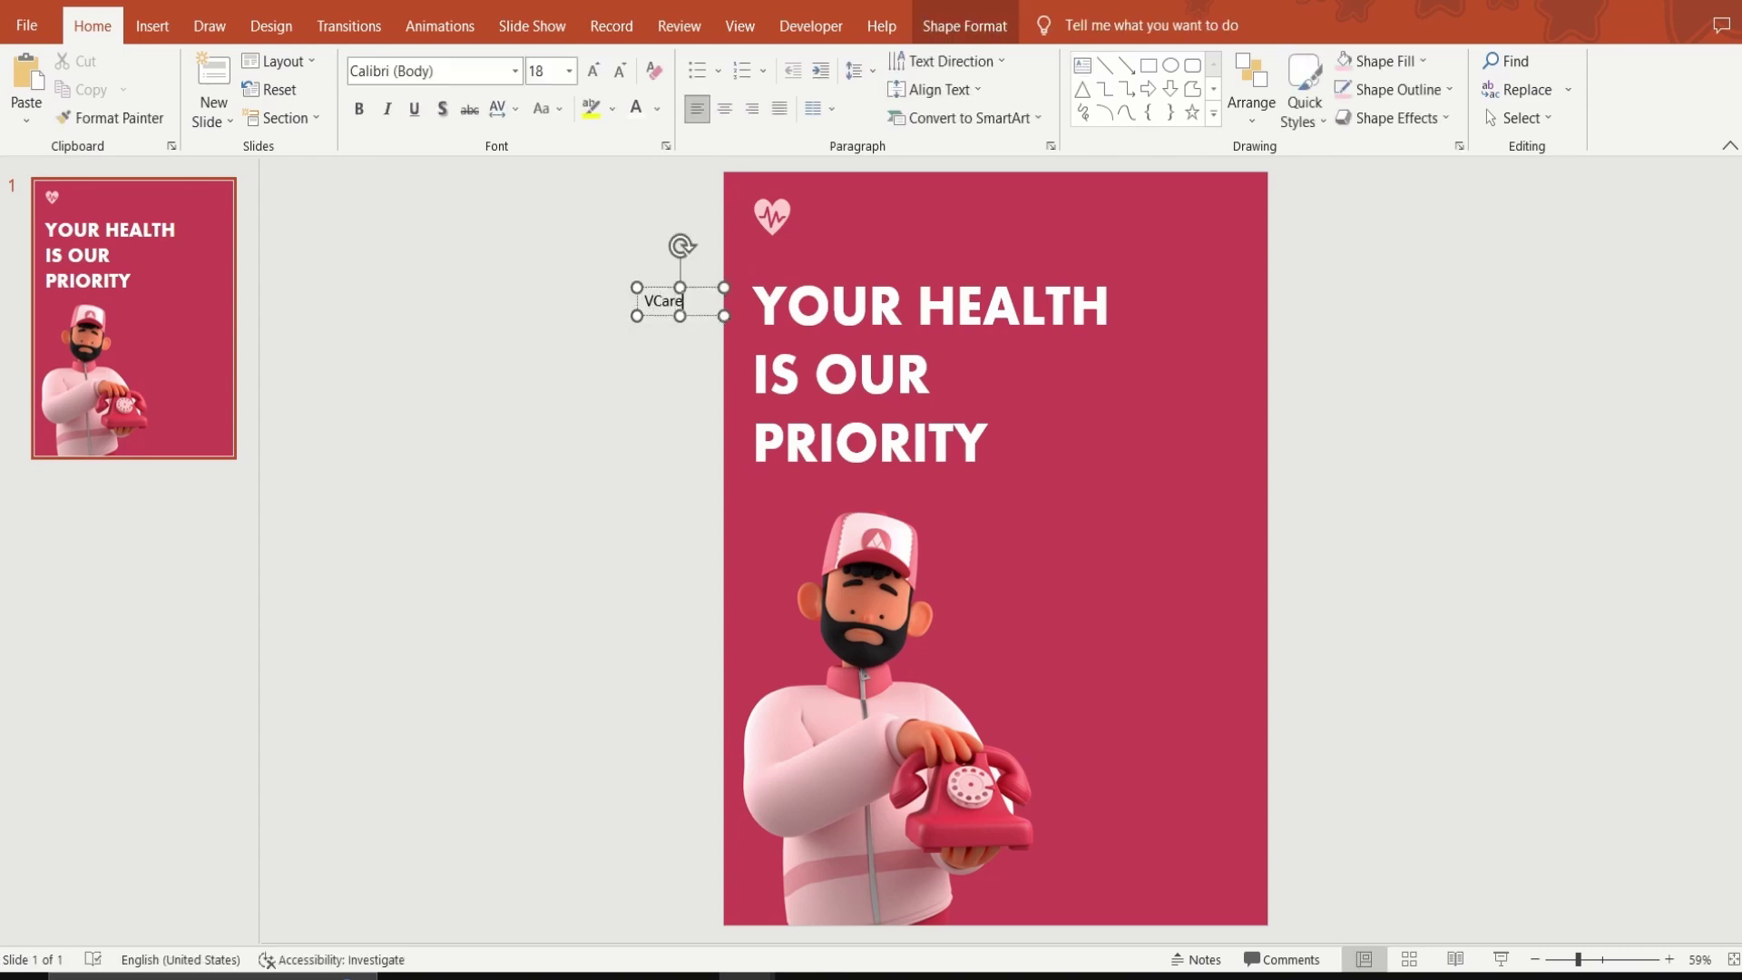
pyautogui.doubleClick(679, 301)
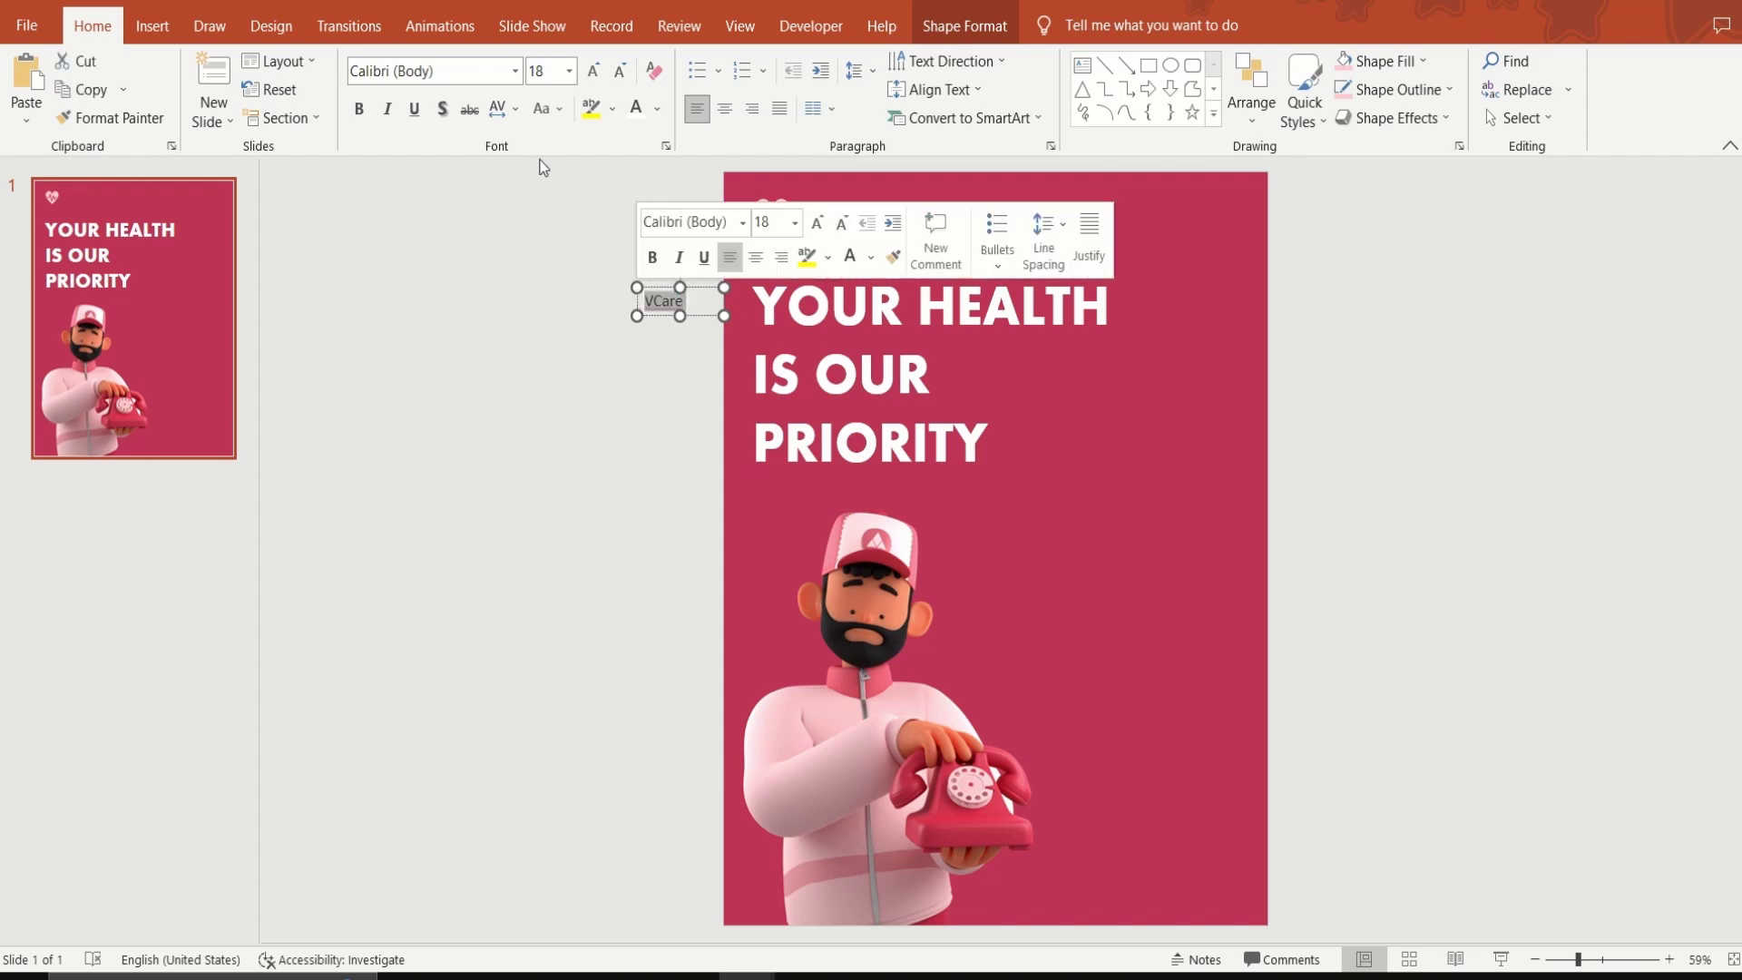
pyautogui.click(513, 70)
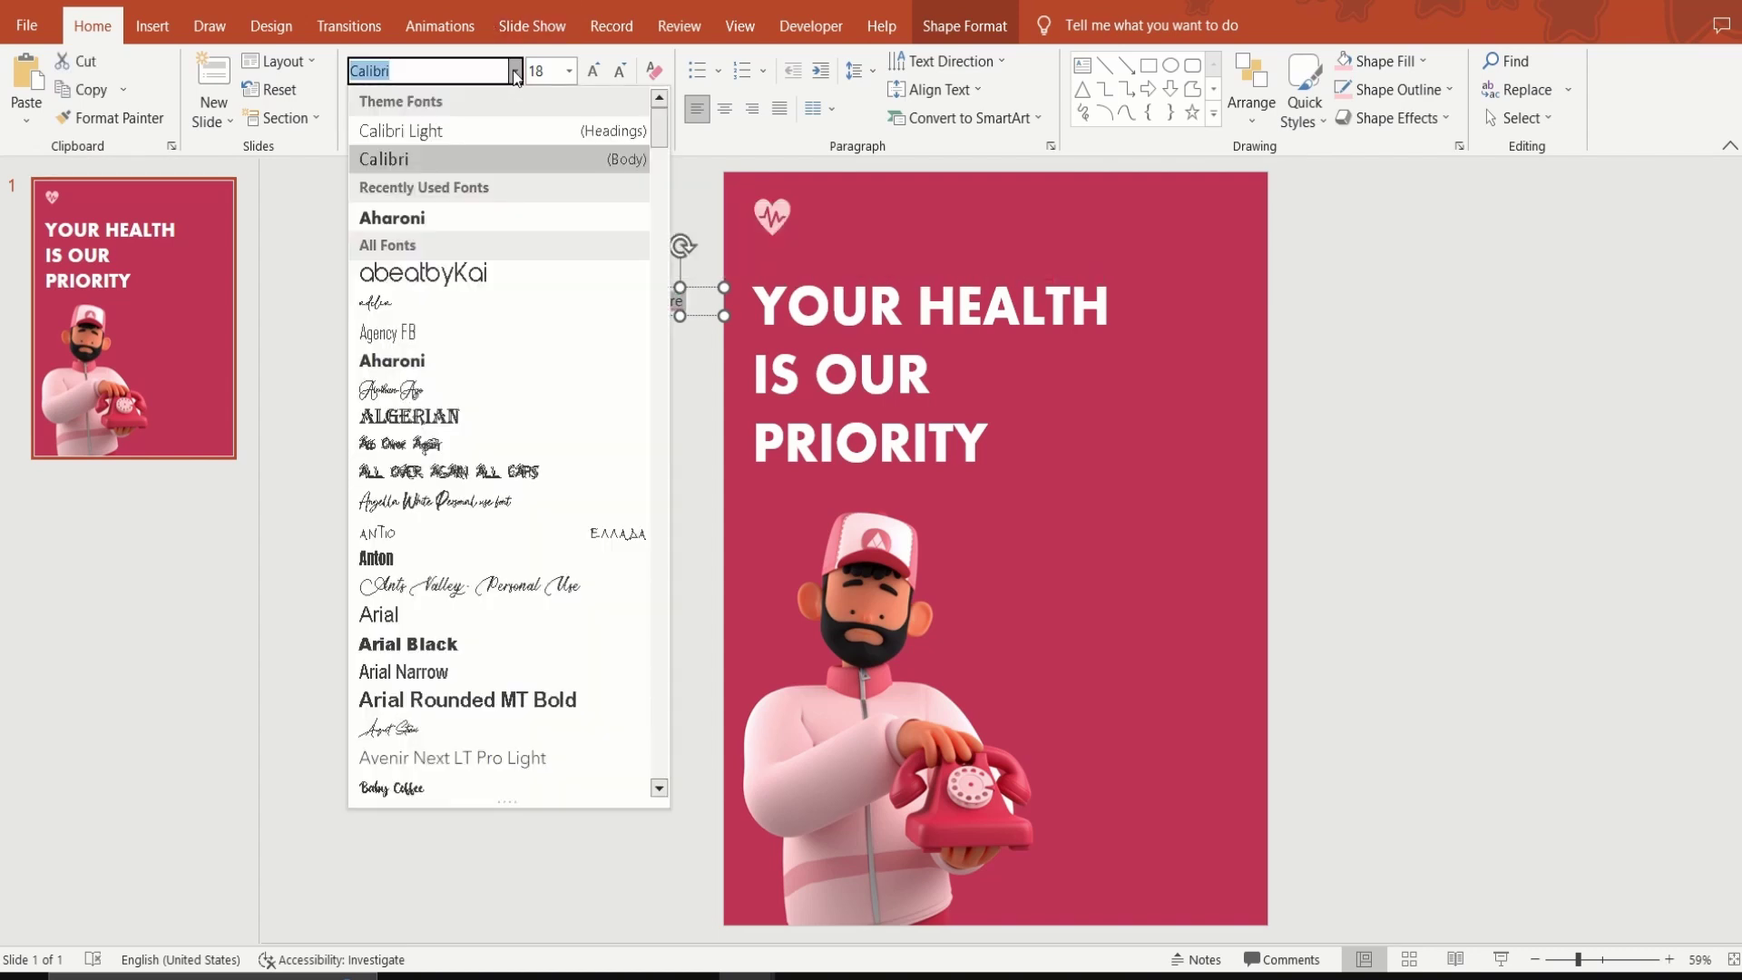
pyautogui.click(481, 754)
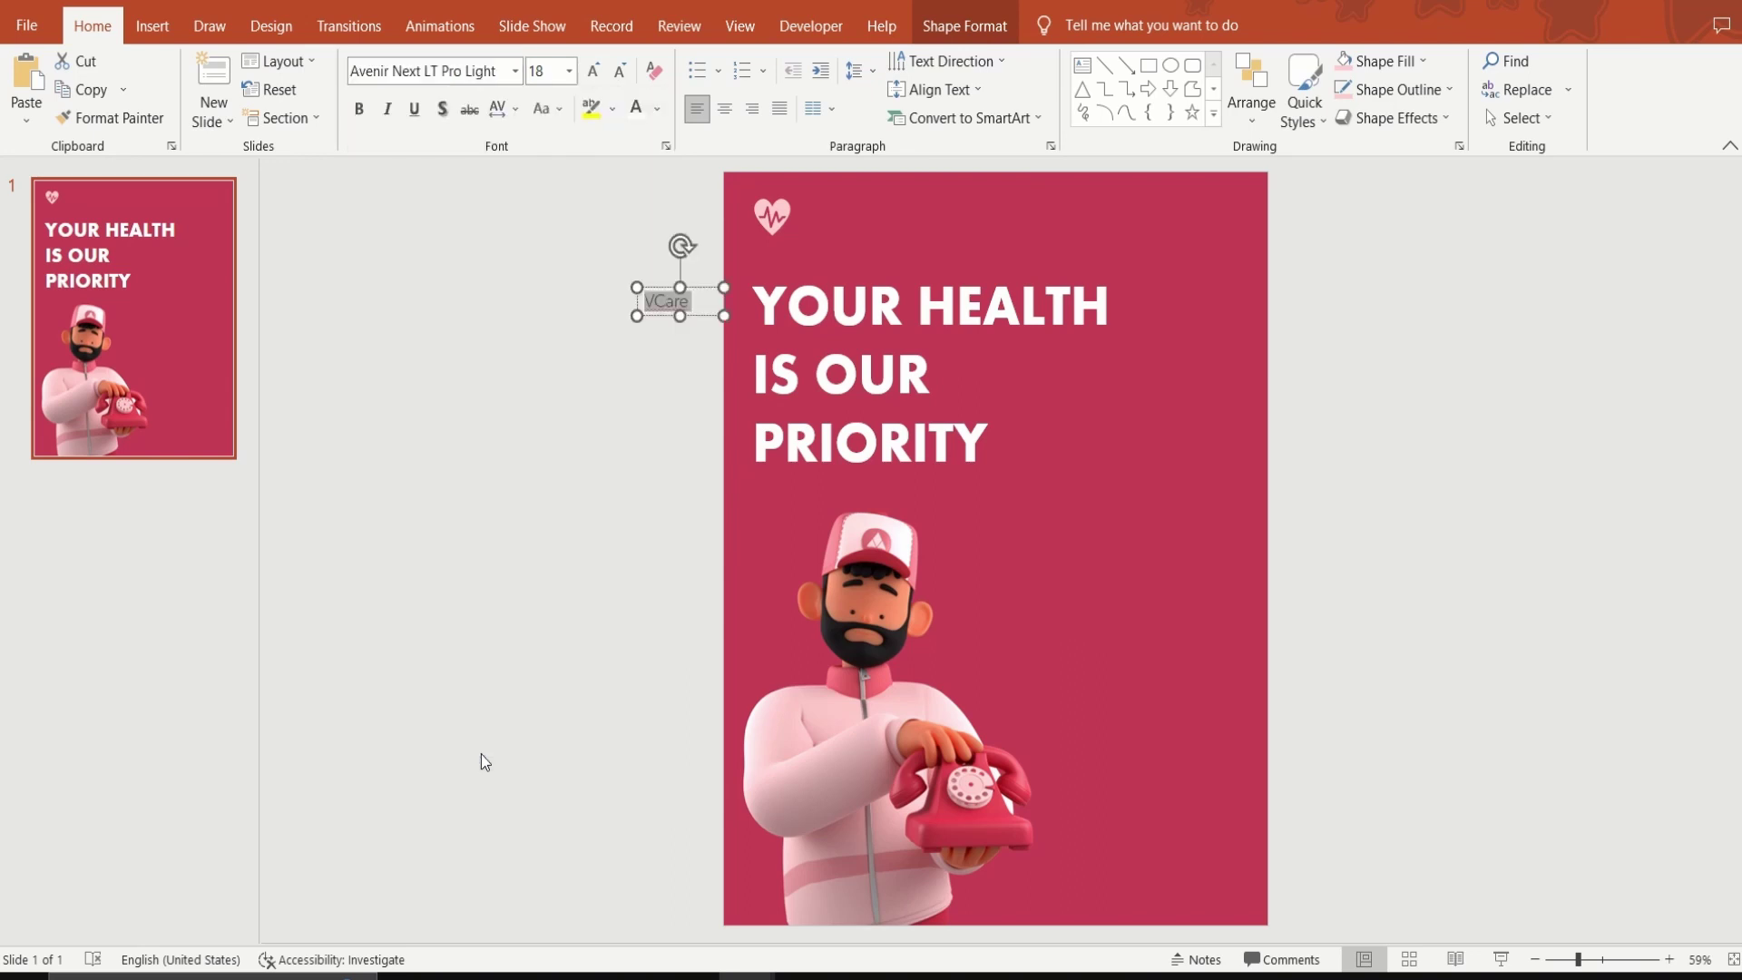
pyautogui.click(617, 73)
pyautogui.click(614, 79)
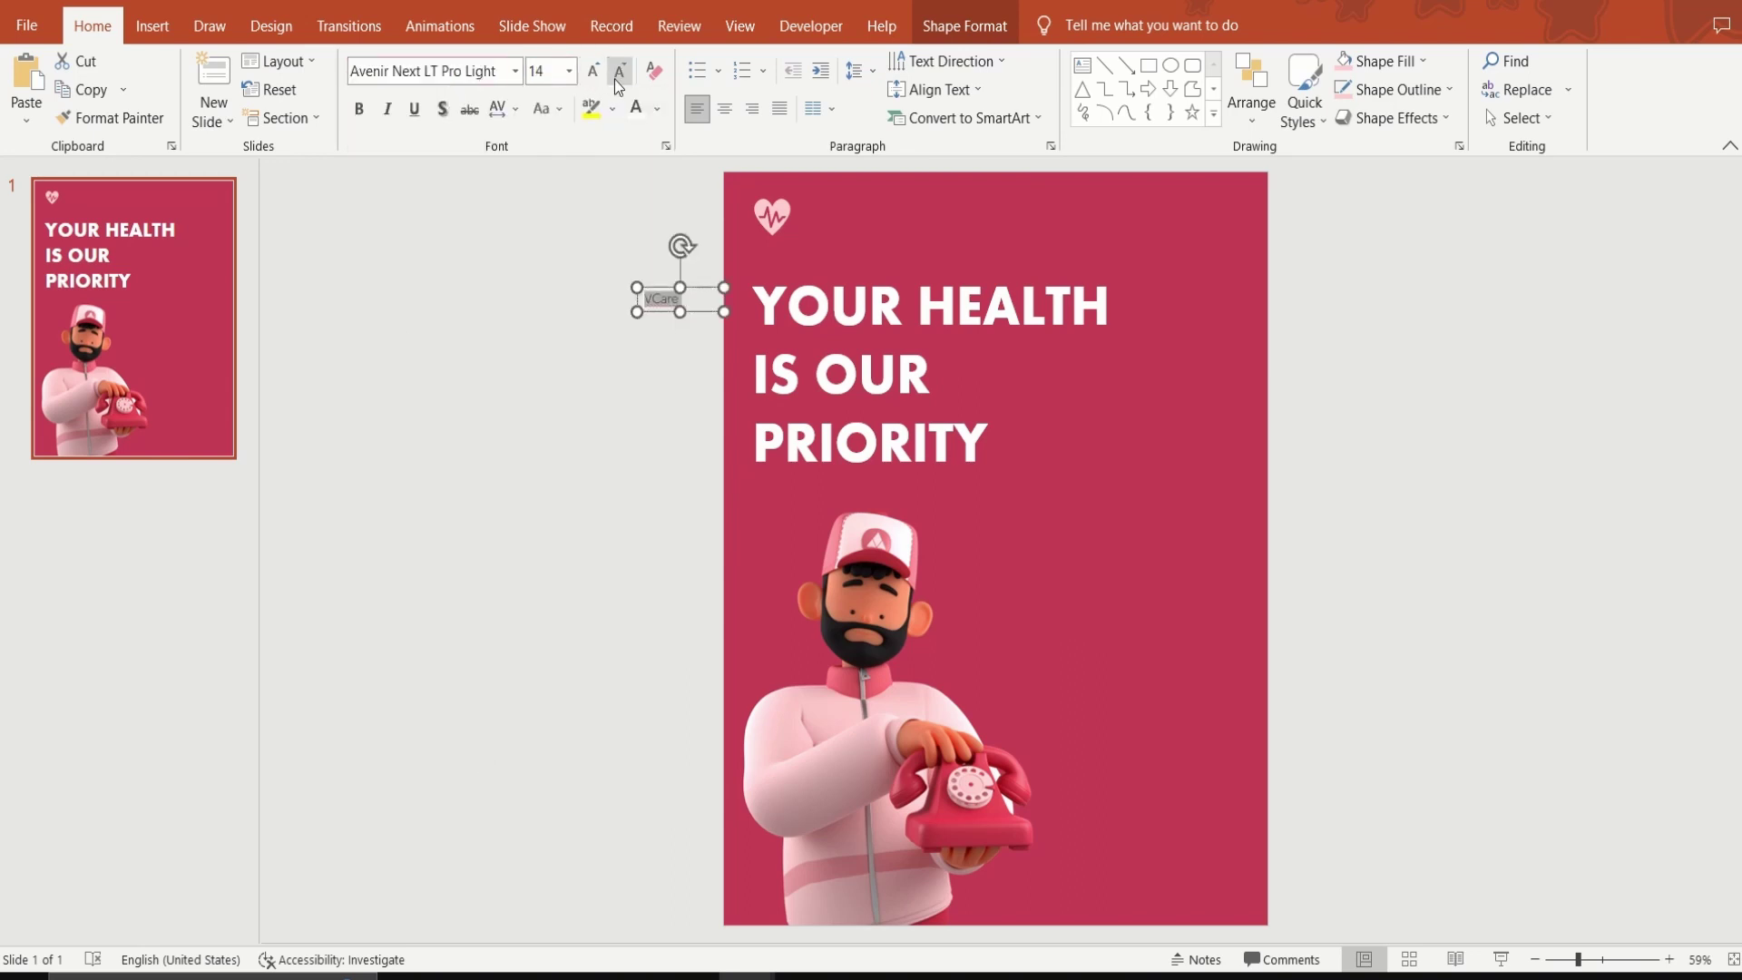
pyautogui.click(657, 108)
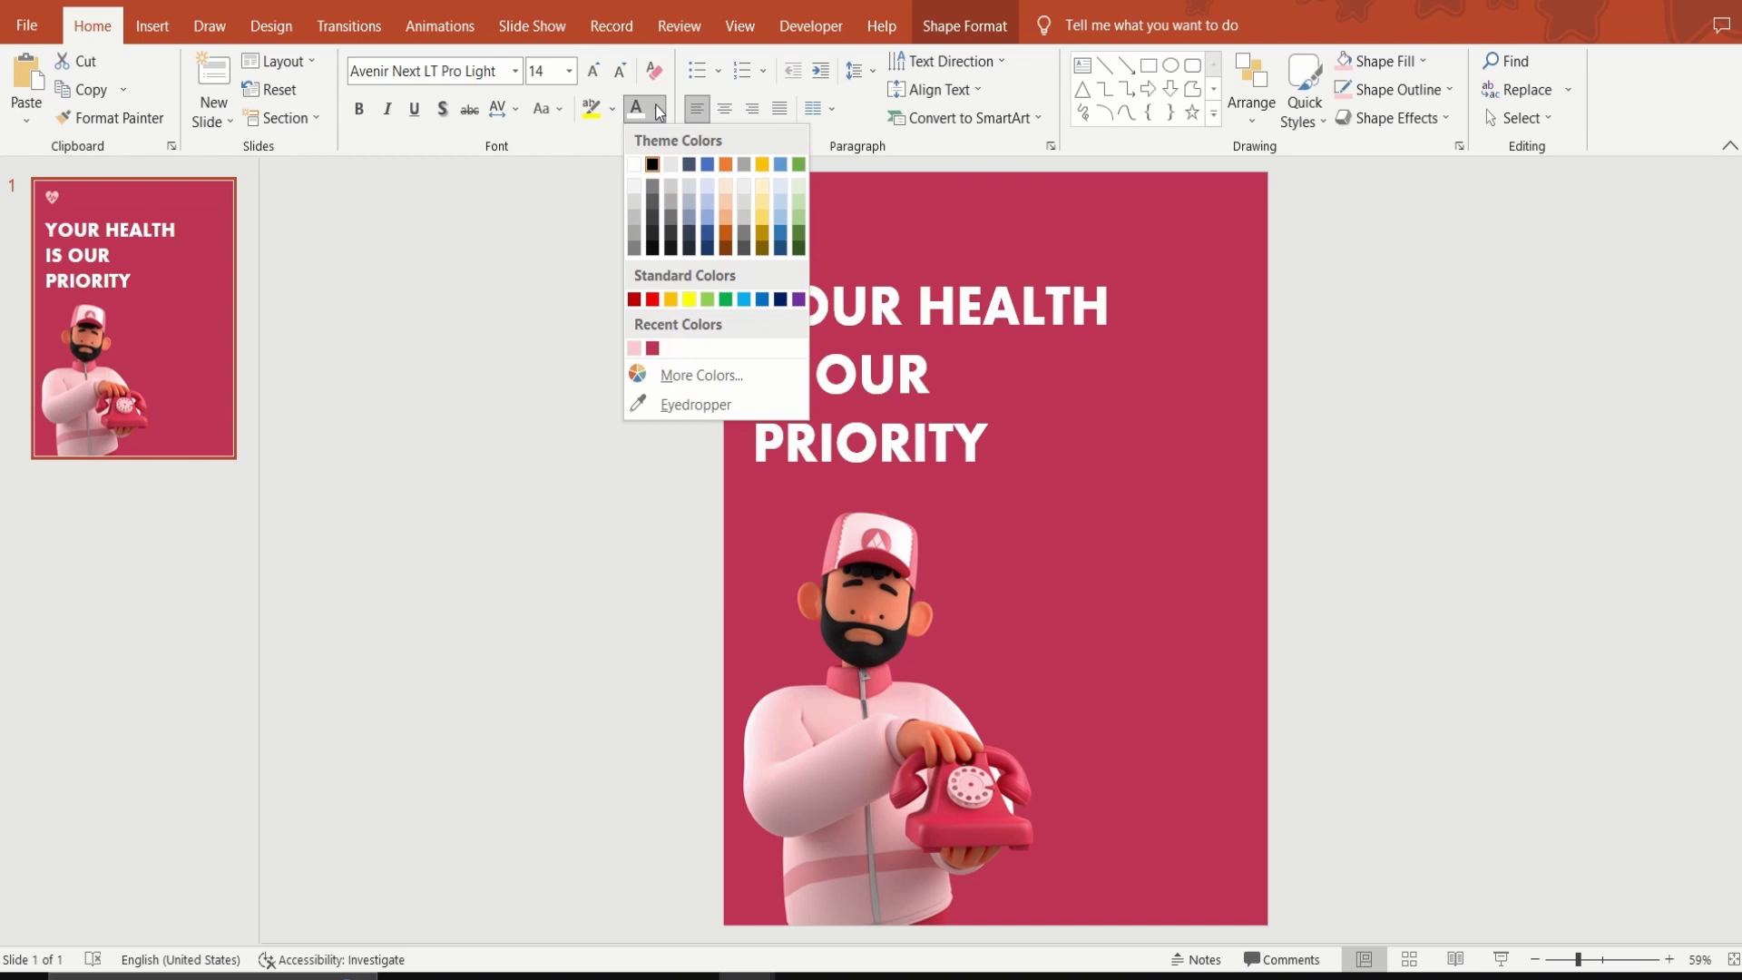
pyautogui.click(635, 348)
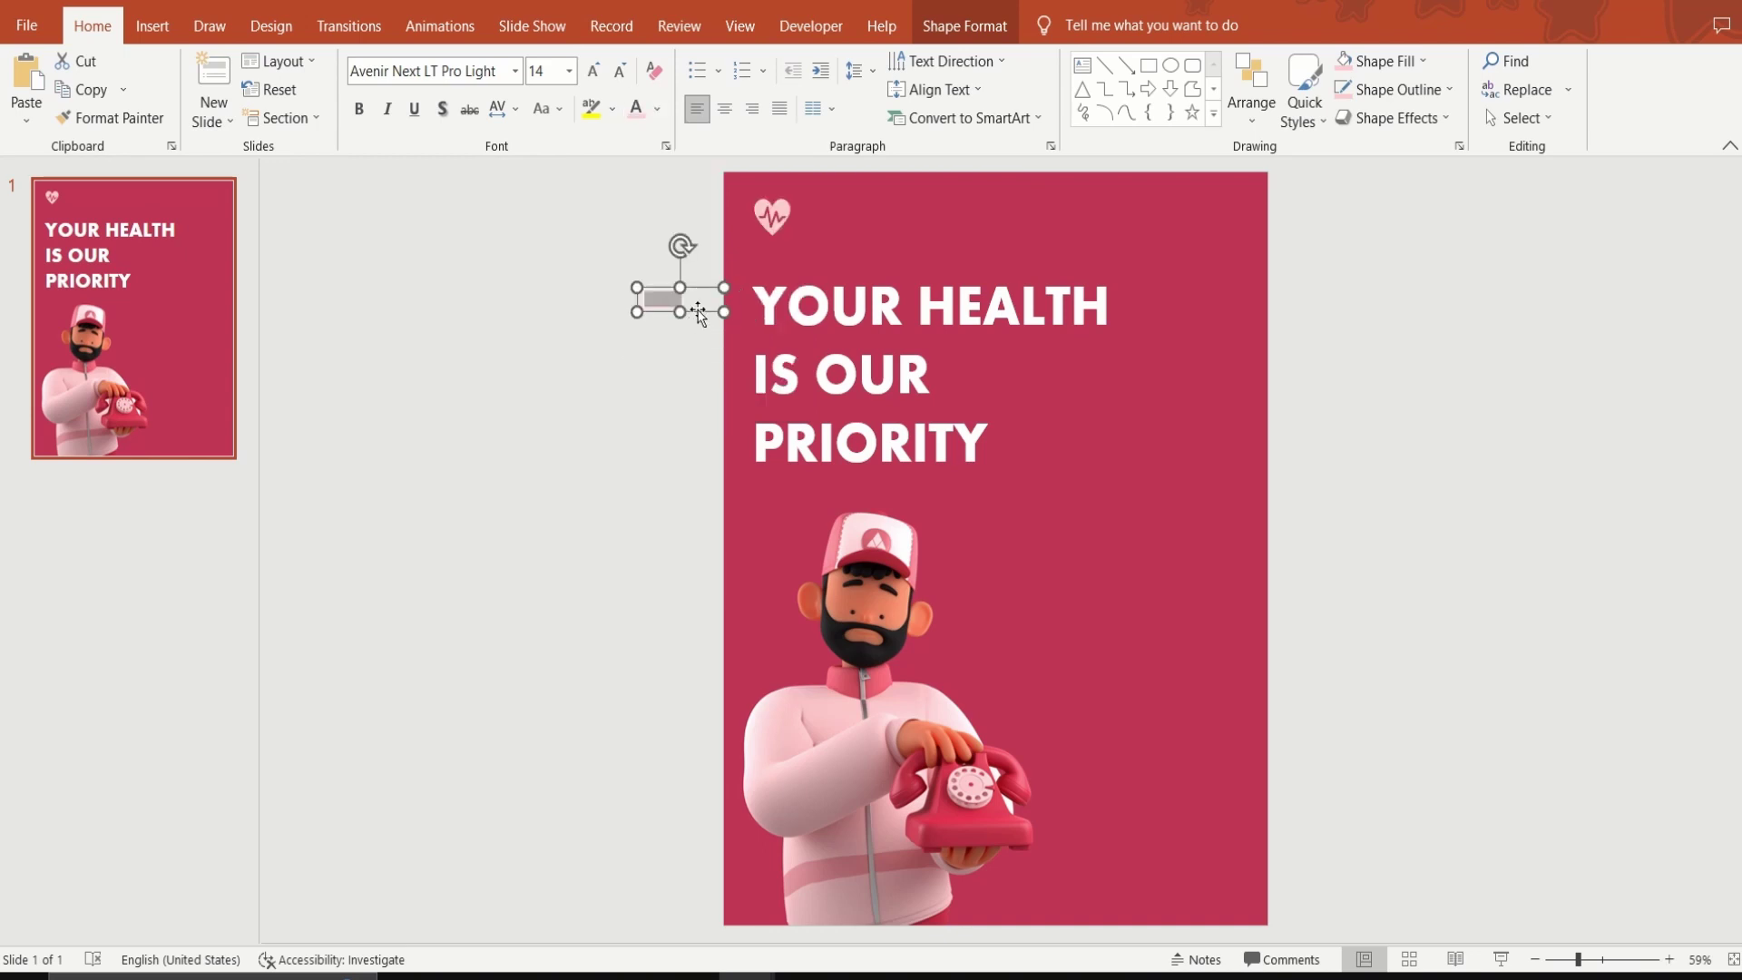
# Position the VCare label just beneath the heart logo.
pyautogui.moveTo(699, 315)
pyautogui.mouseDown()
pyautogui.moveTo(813, 265)
pyautogui.moveTo(782, 253)
pyautogui.mouseUp()
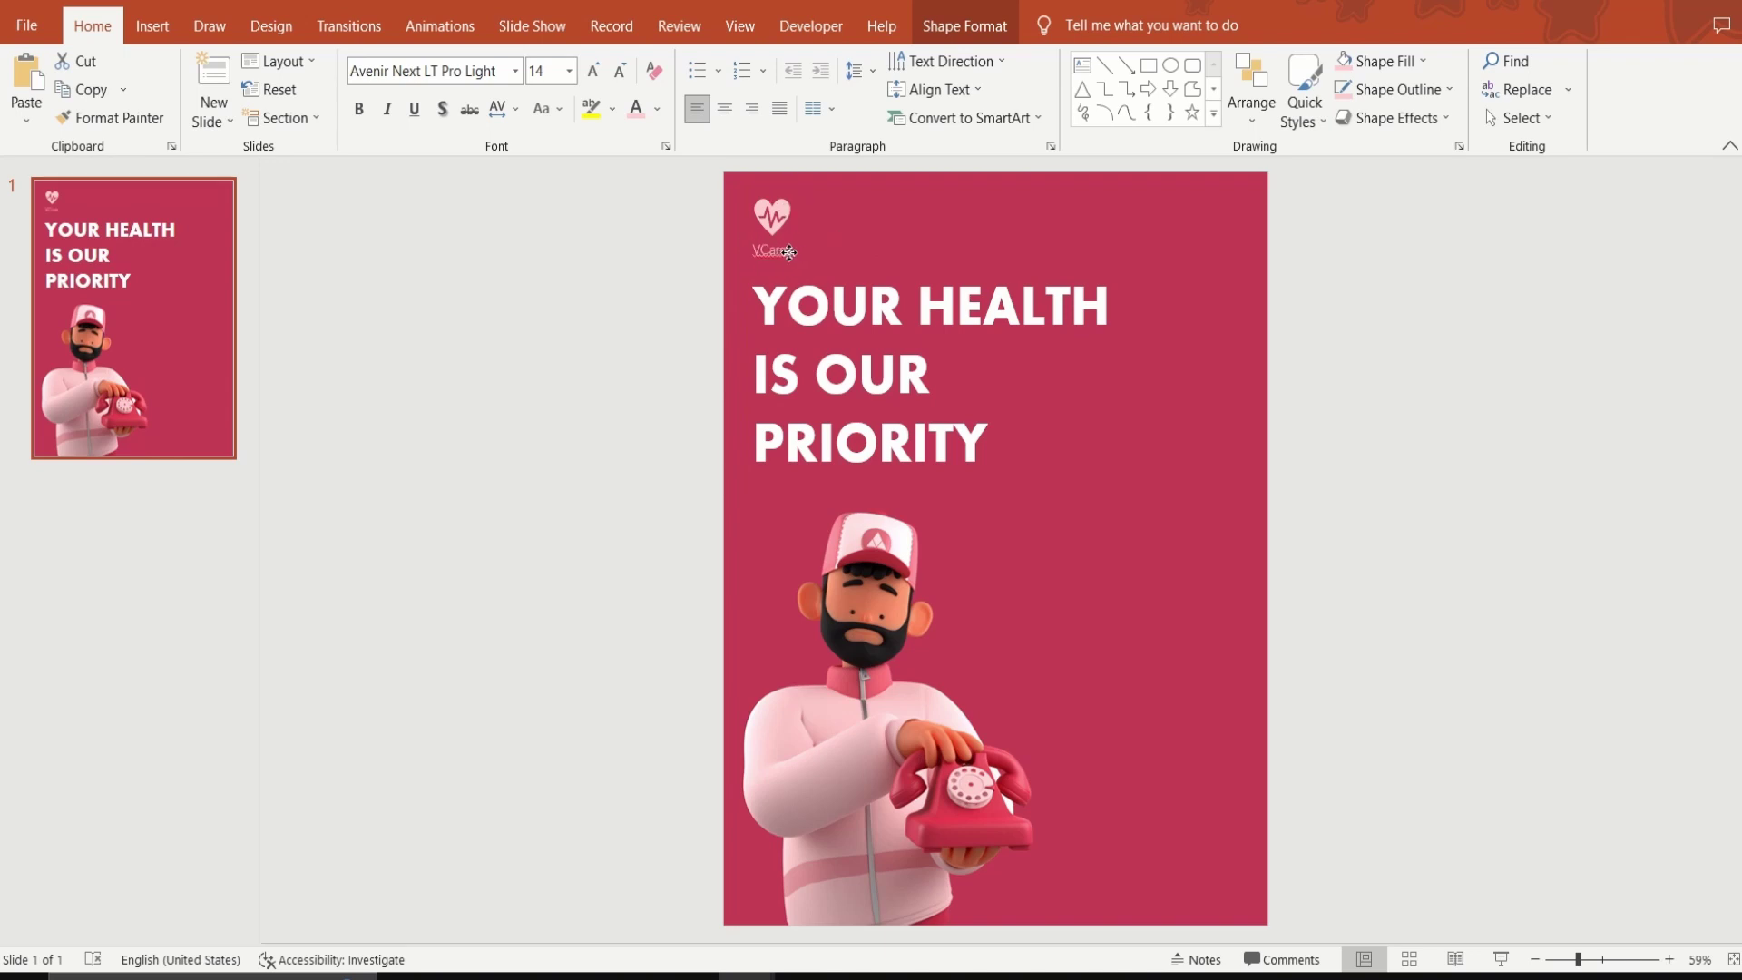
pyautogui.moveTo(782, 253); pyautogui.dragTo(784, 253)
pyautogui.doubleClick(767, 248)
pyautogui.click(597, 344)
# Insert syringe, stethoscope and ambulance icons from a 'medical' search, placed right of the poster.
pyautogui.click(161, 42)
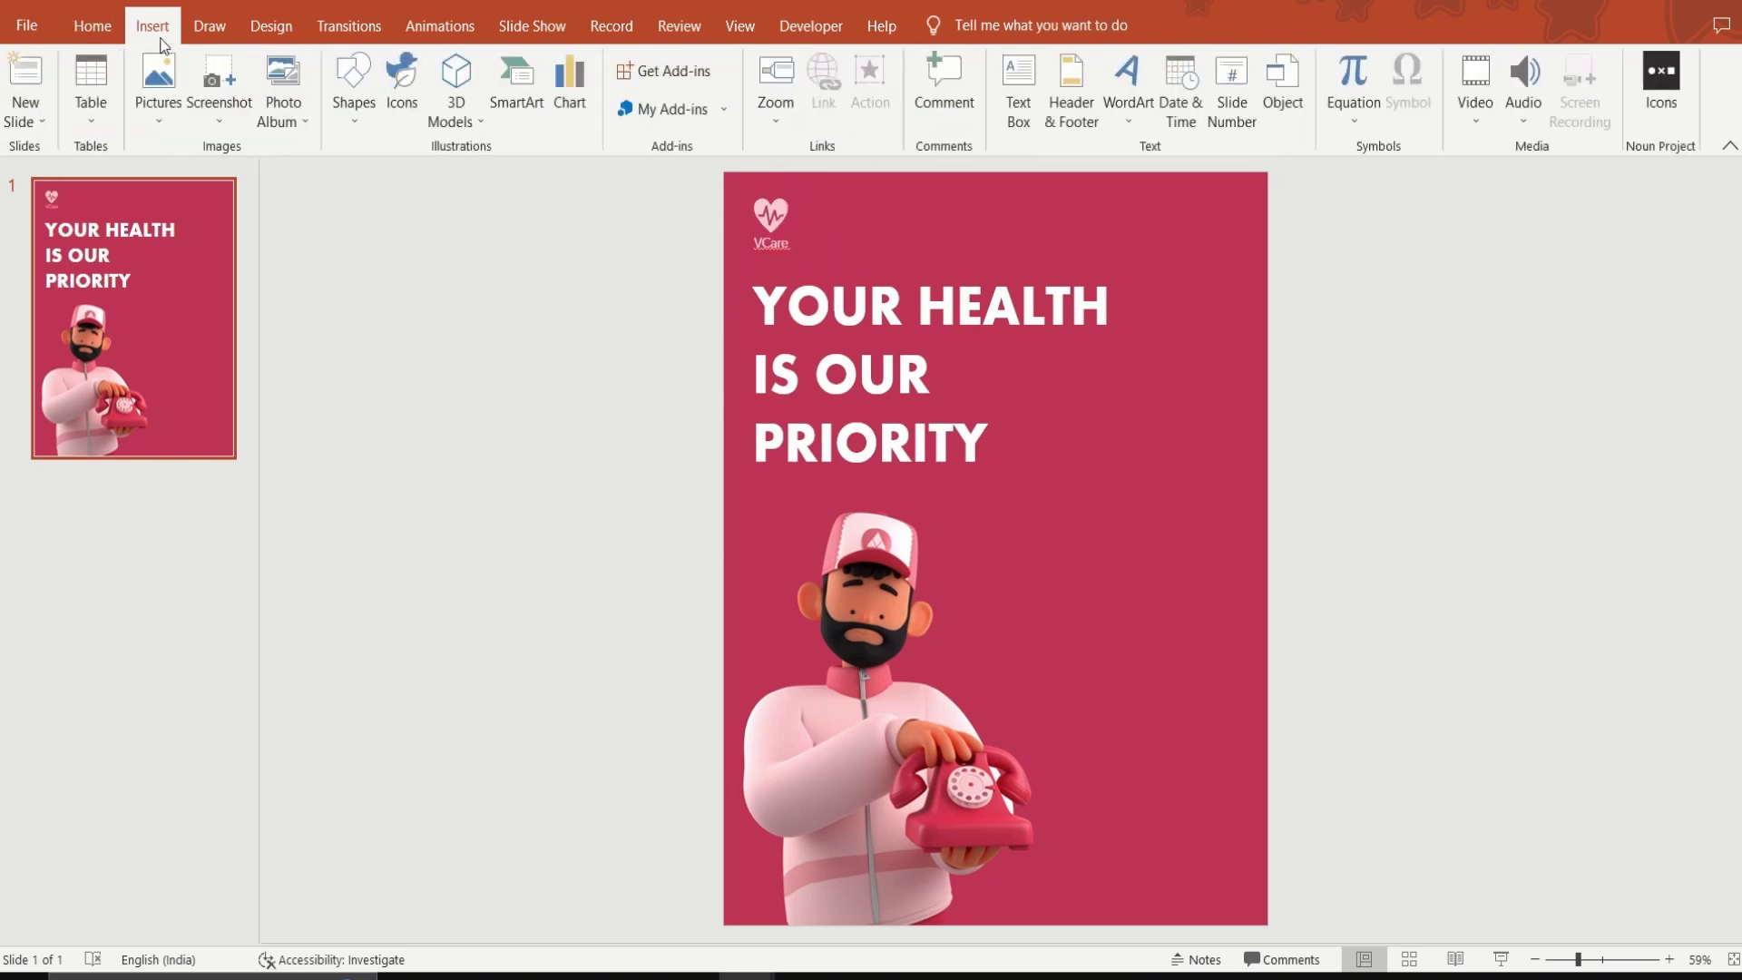
pyautogui.click(400, 73)
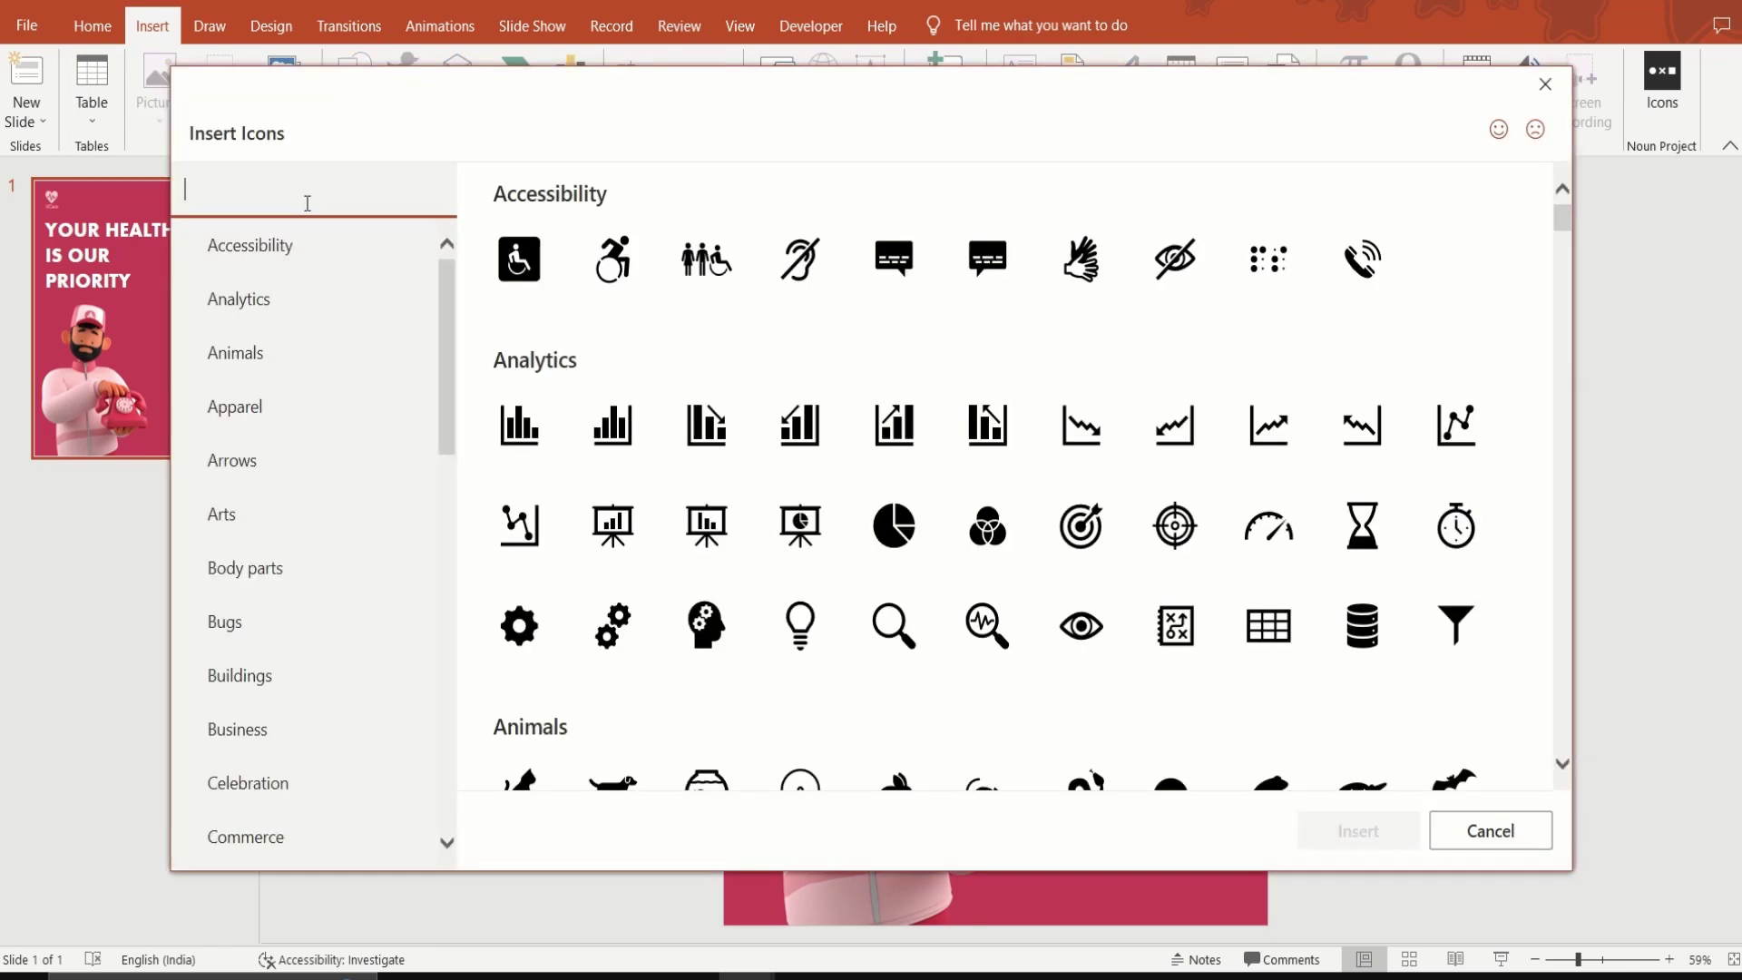
pyautogui.write('medical')
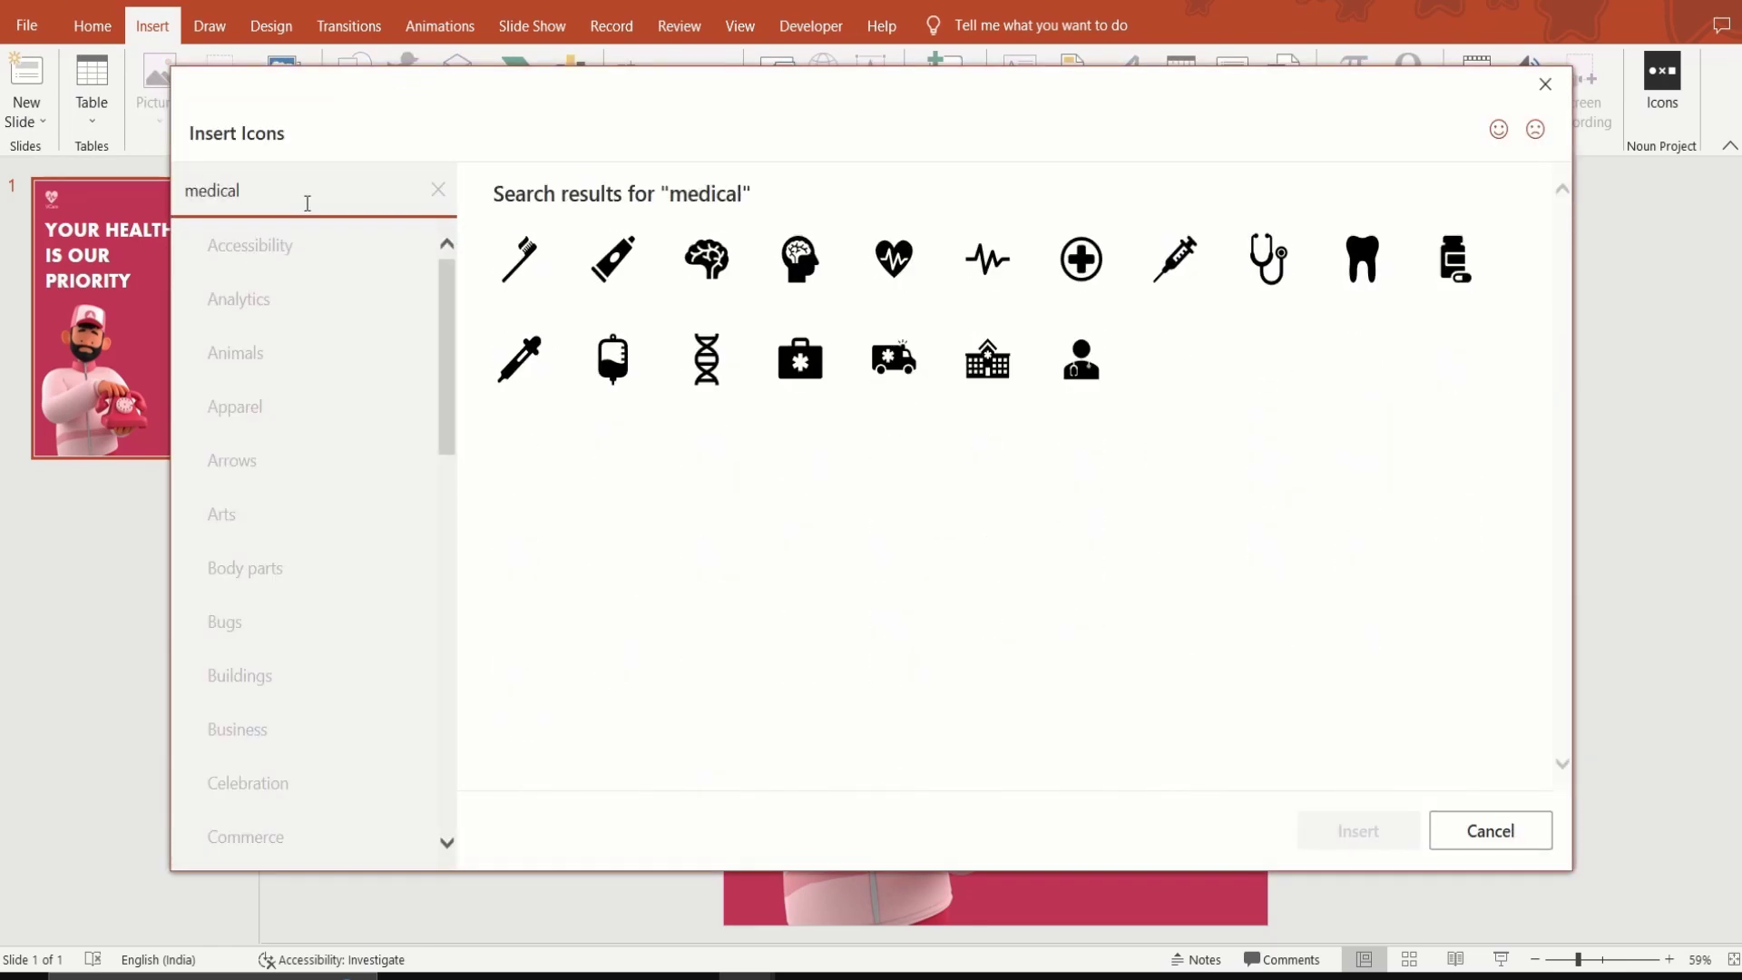
pyautogui.click(1199, 229)
pyautogui.click(1297, 231)
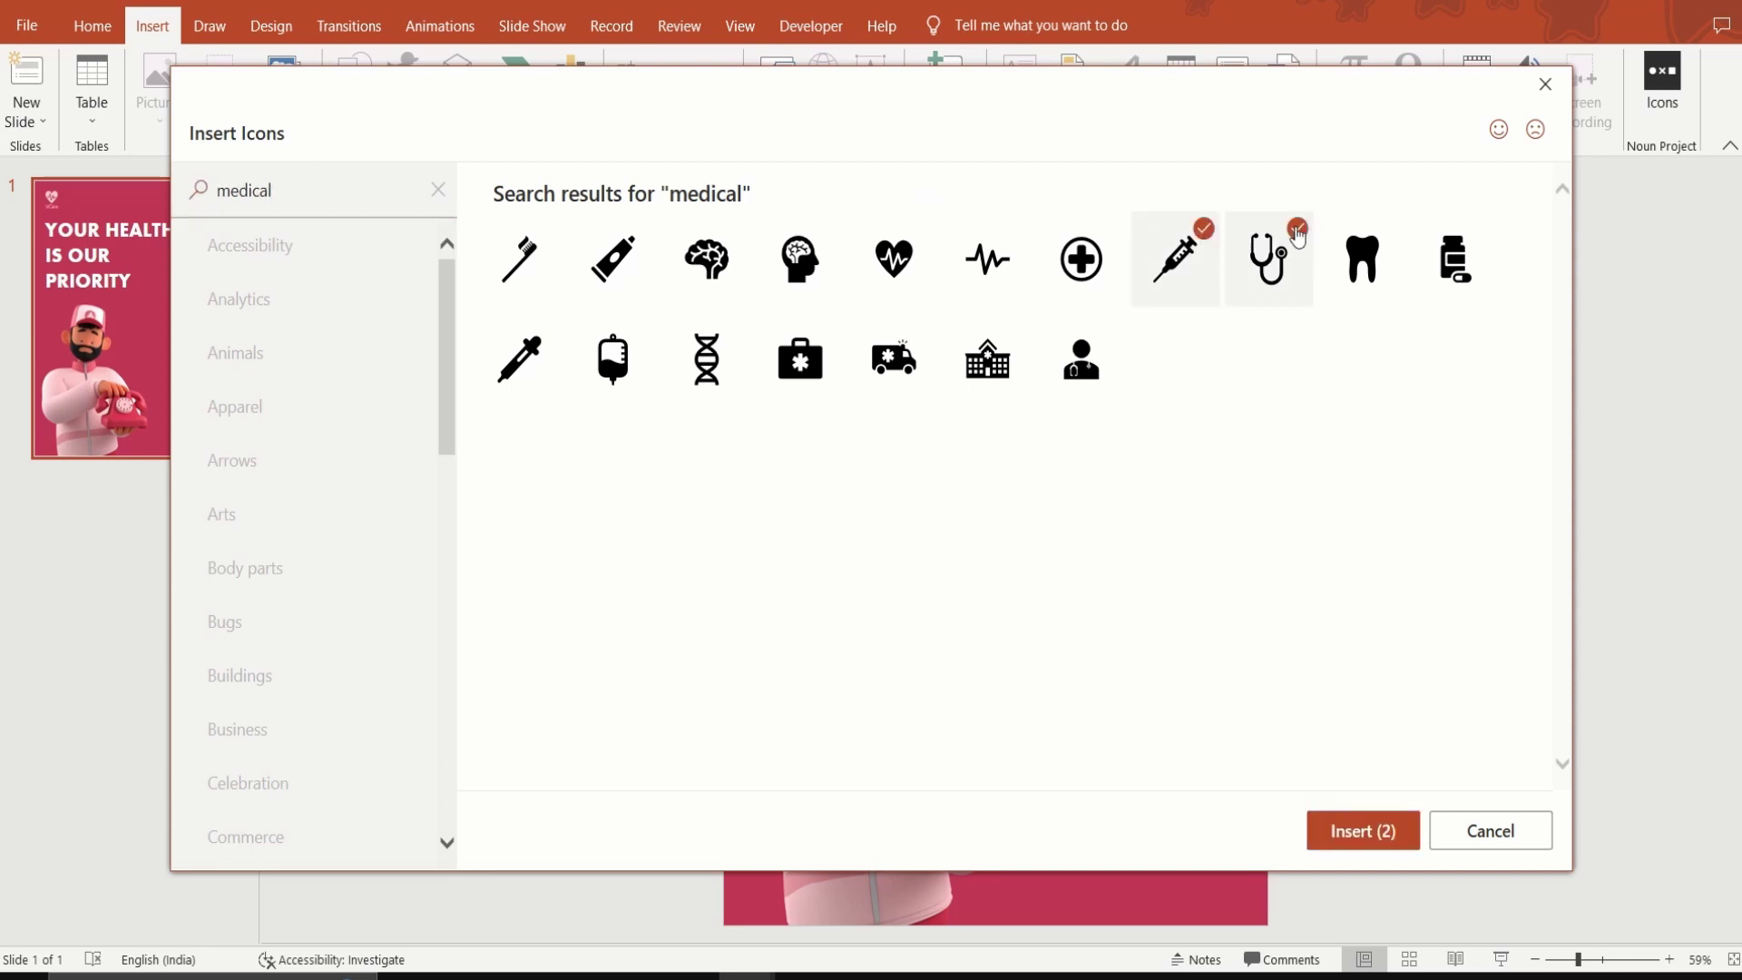
pyautogui.click(921, 337)
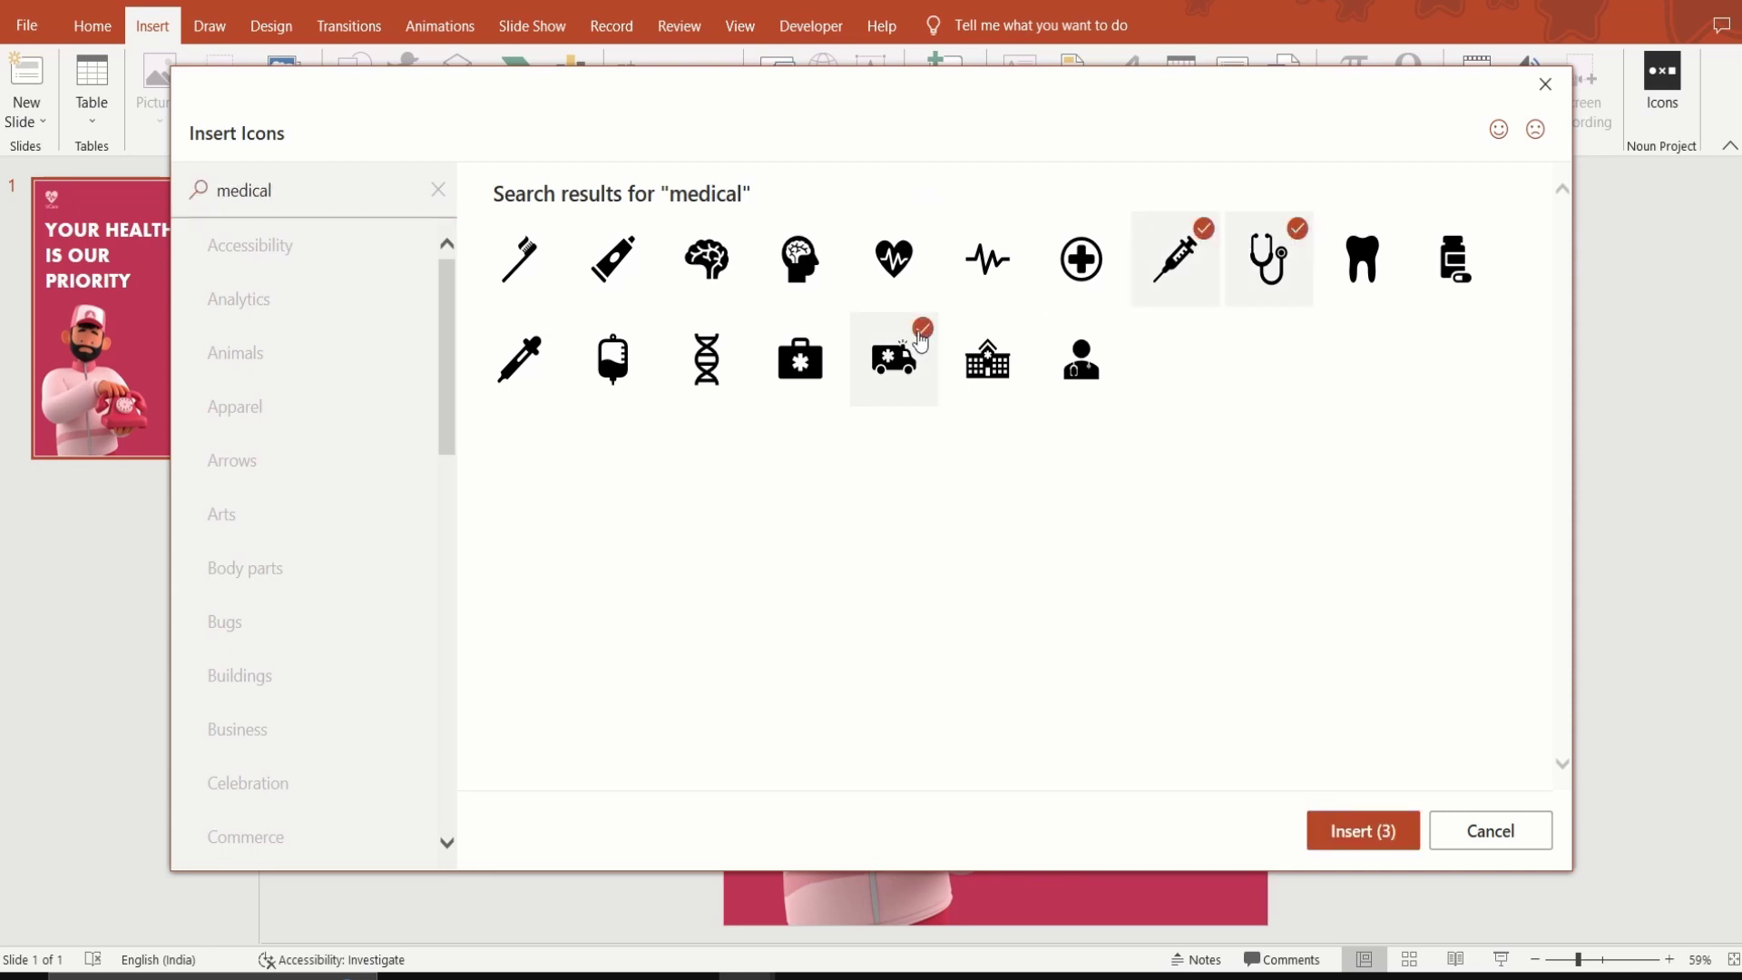
pyautogui.click(1361, 831)
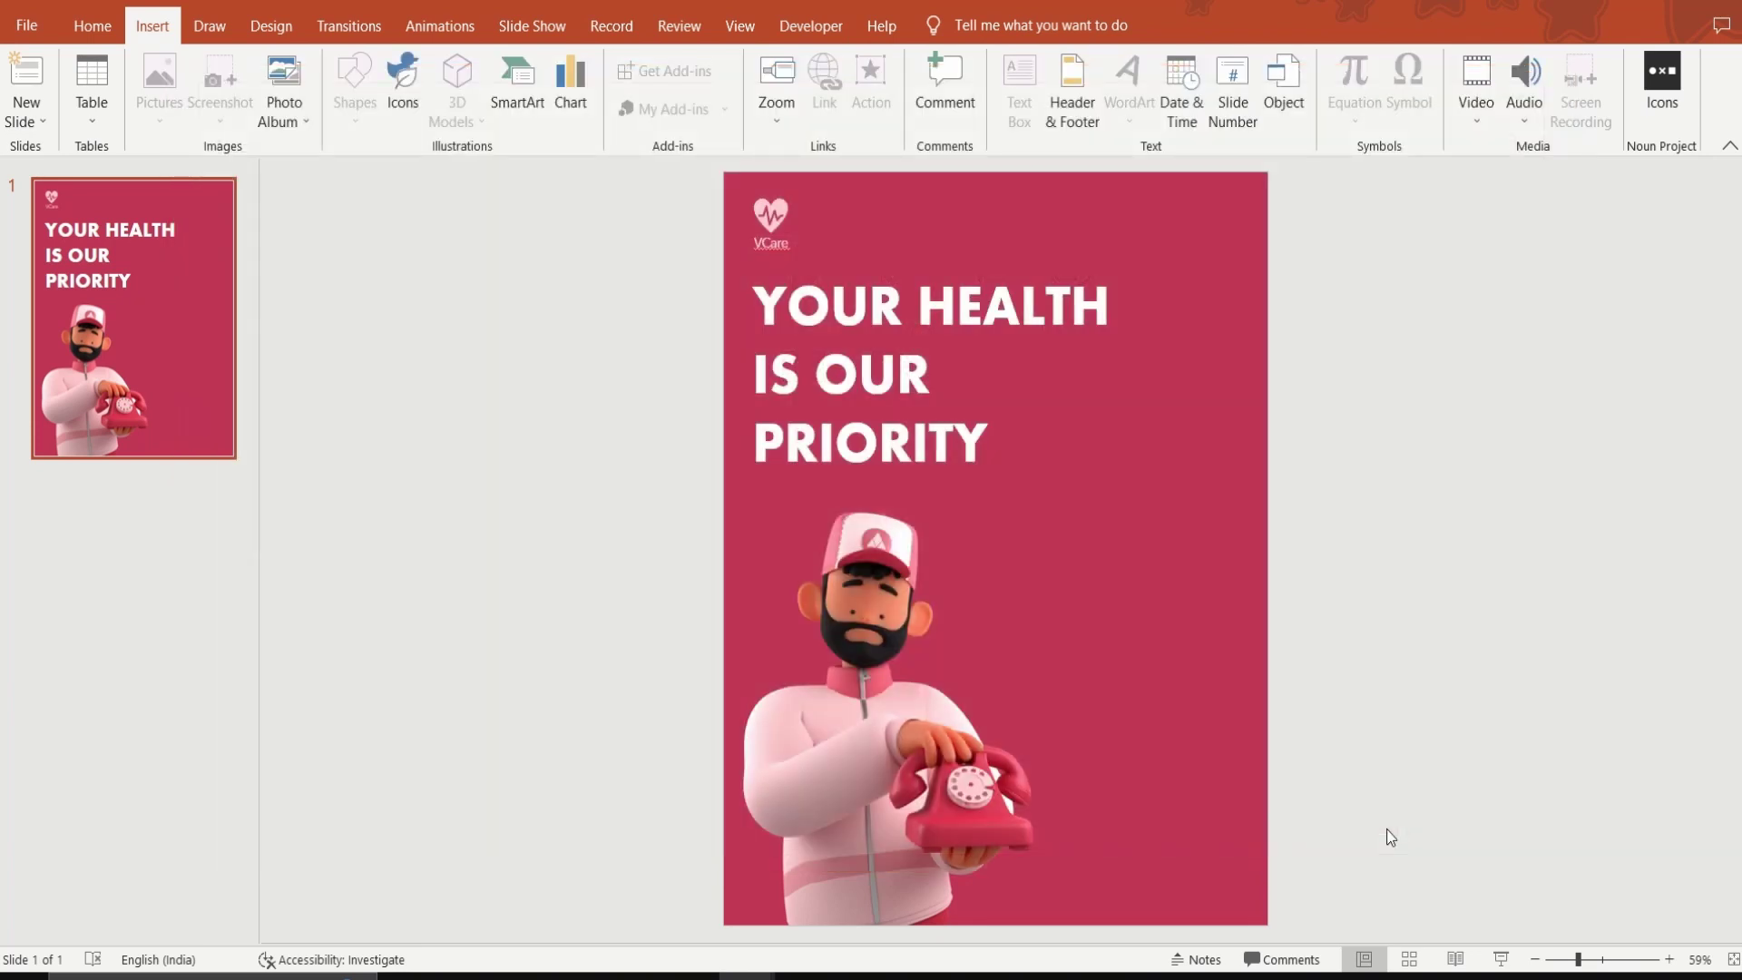
pyautogui.moveTo(1003, 544); pyautogui.dragTo(1443, 504)
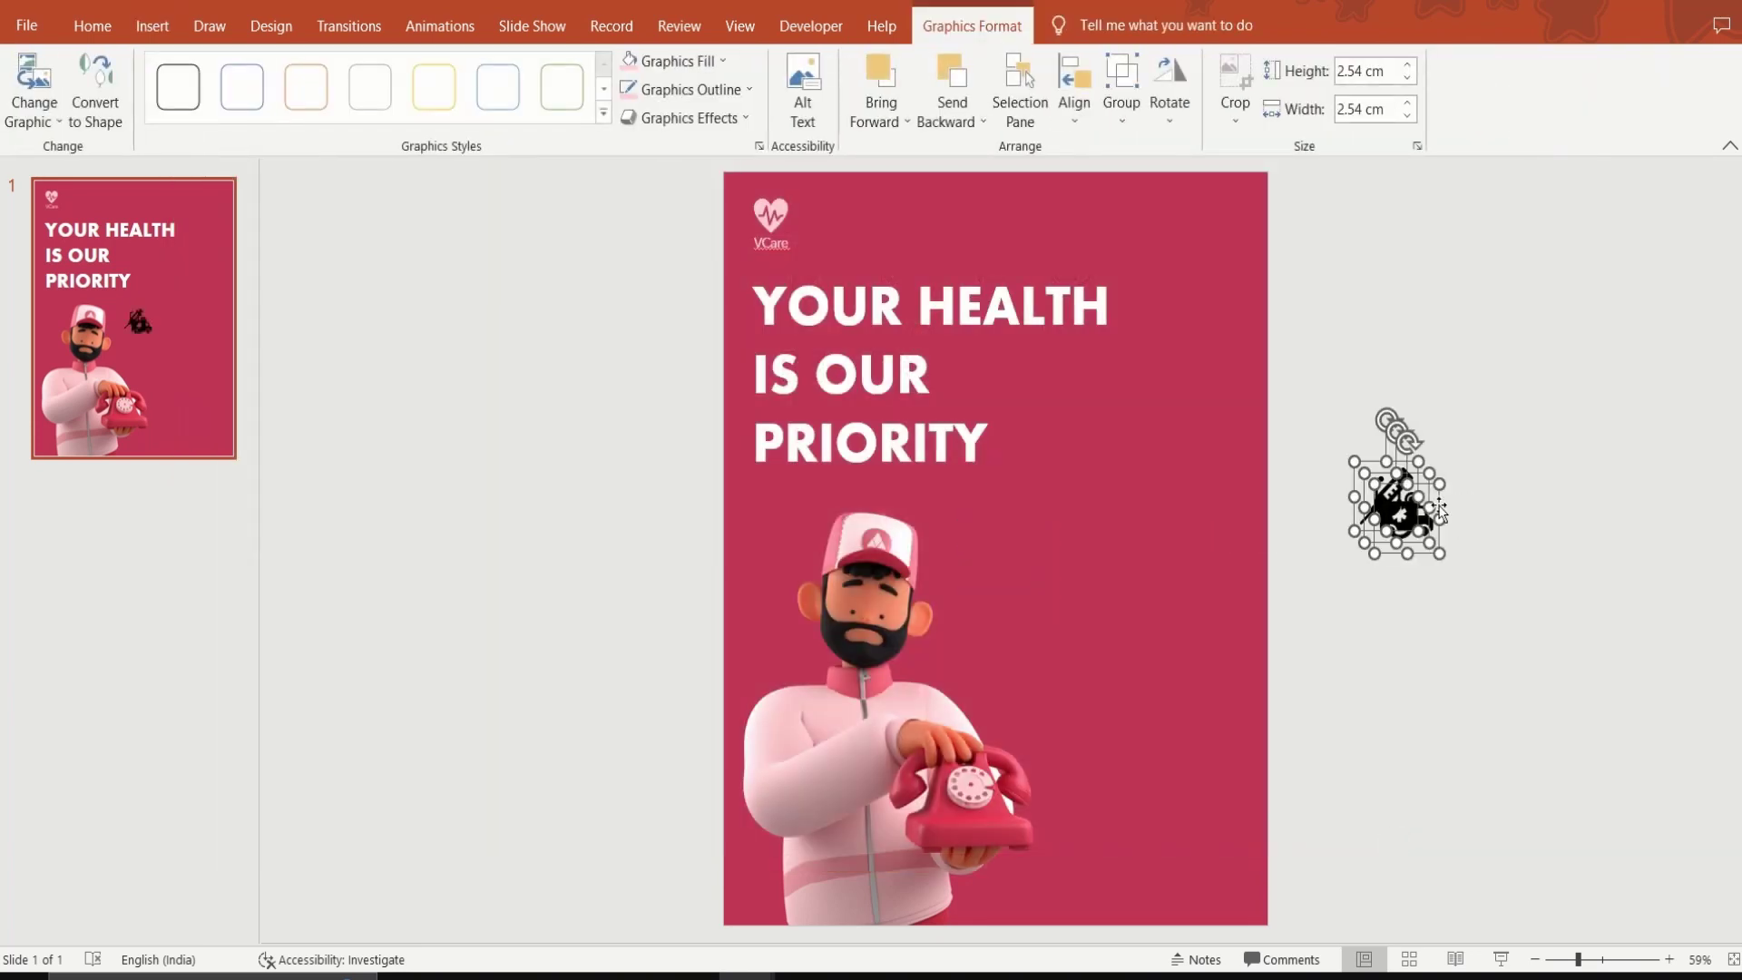
# Recolour the three icons crimson and spread the ambulance and stethoscope apart.
pyautogui.click(637, 61)
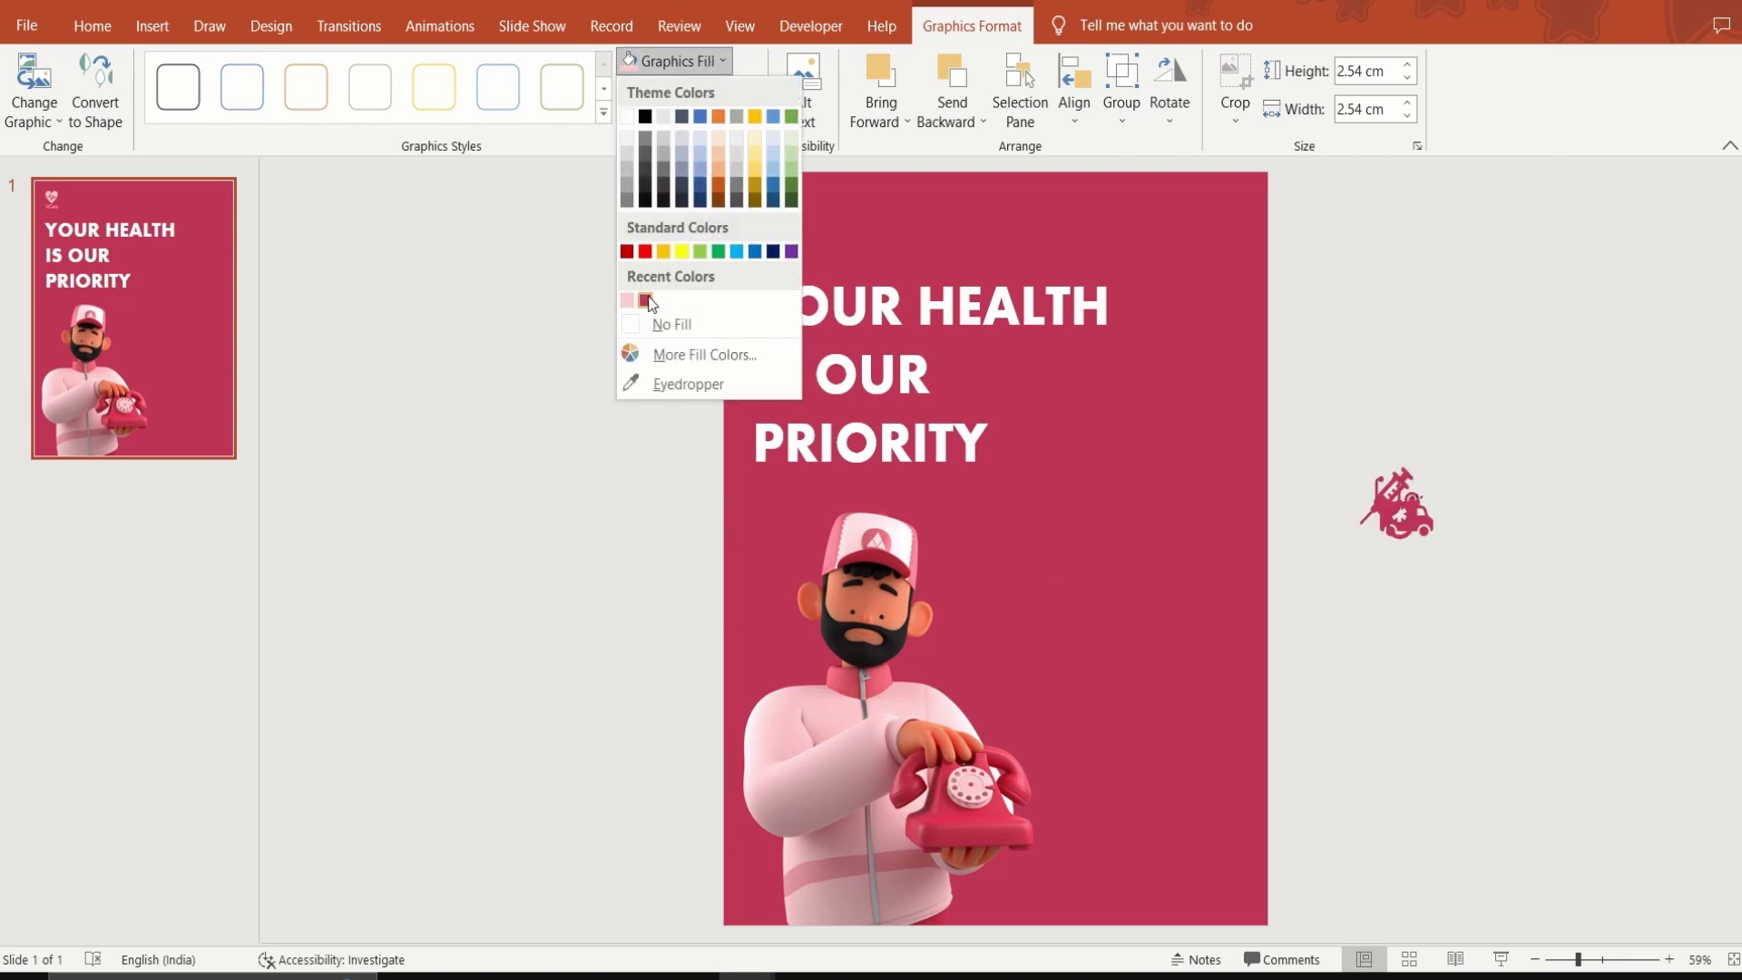
pyautogui.click(646, 300)
pyautogui.click(1473, 575)
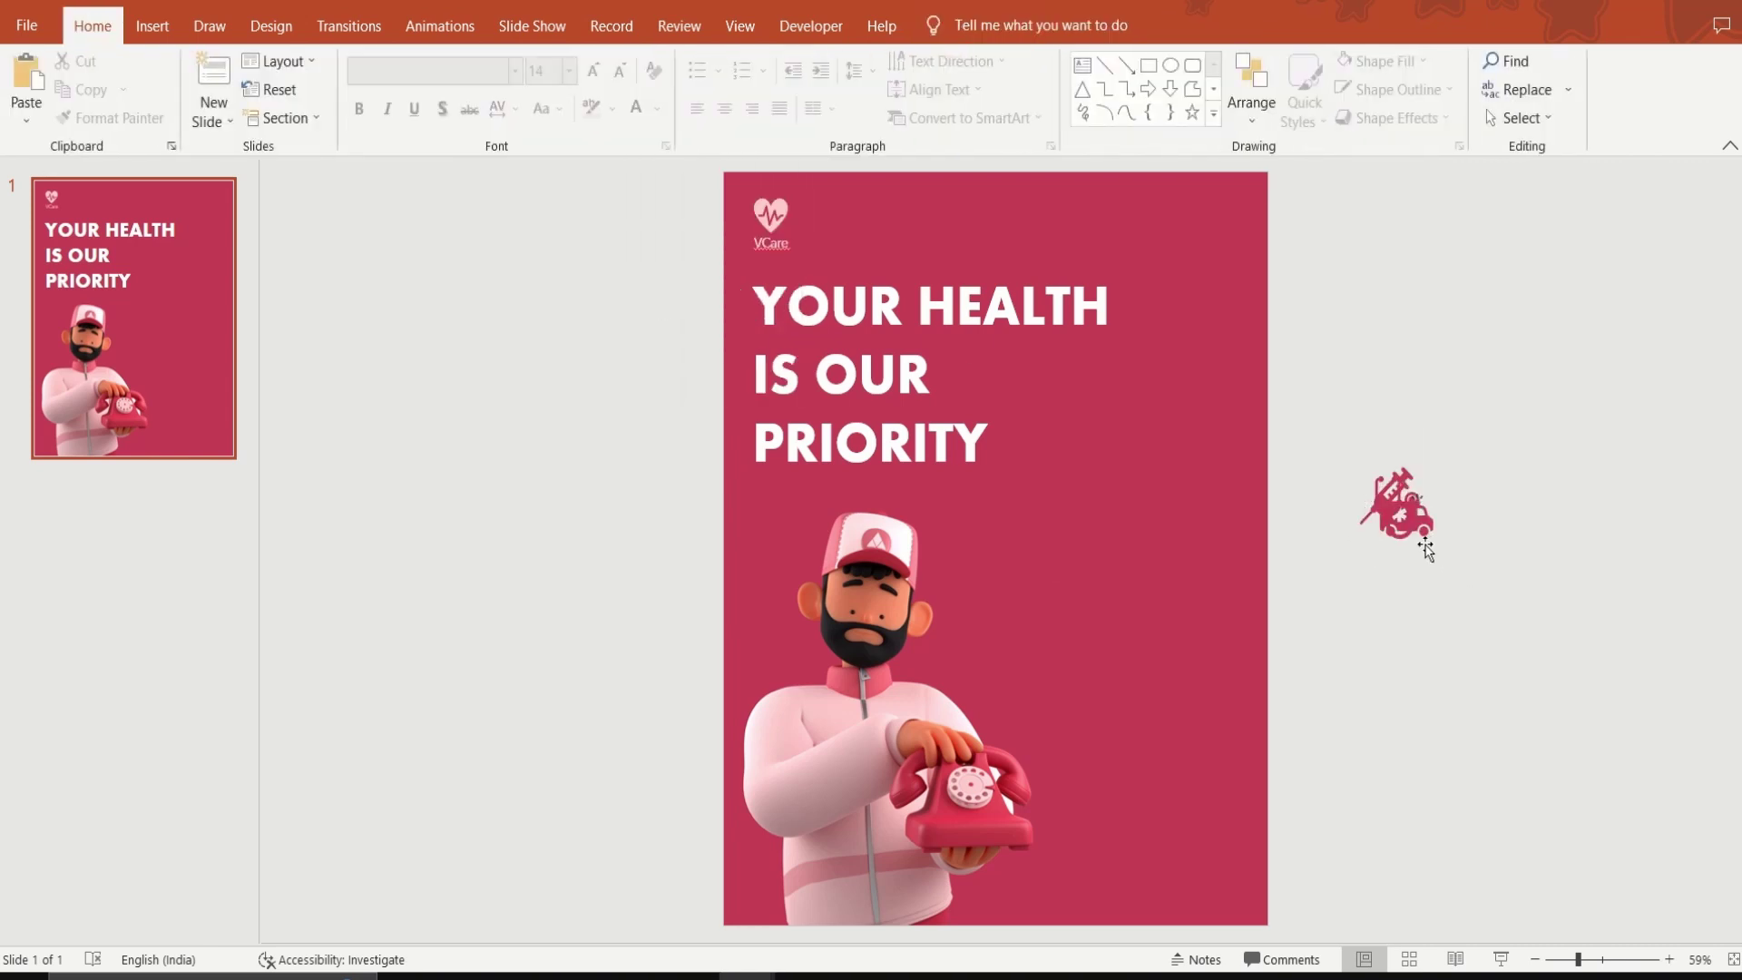
pyautogui.moveTo(1413, 525); pyautogui.dragTo(1429, 657)
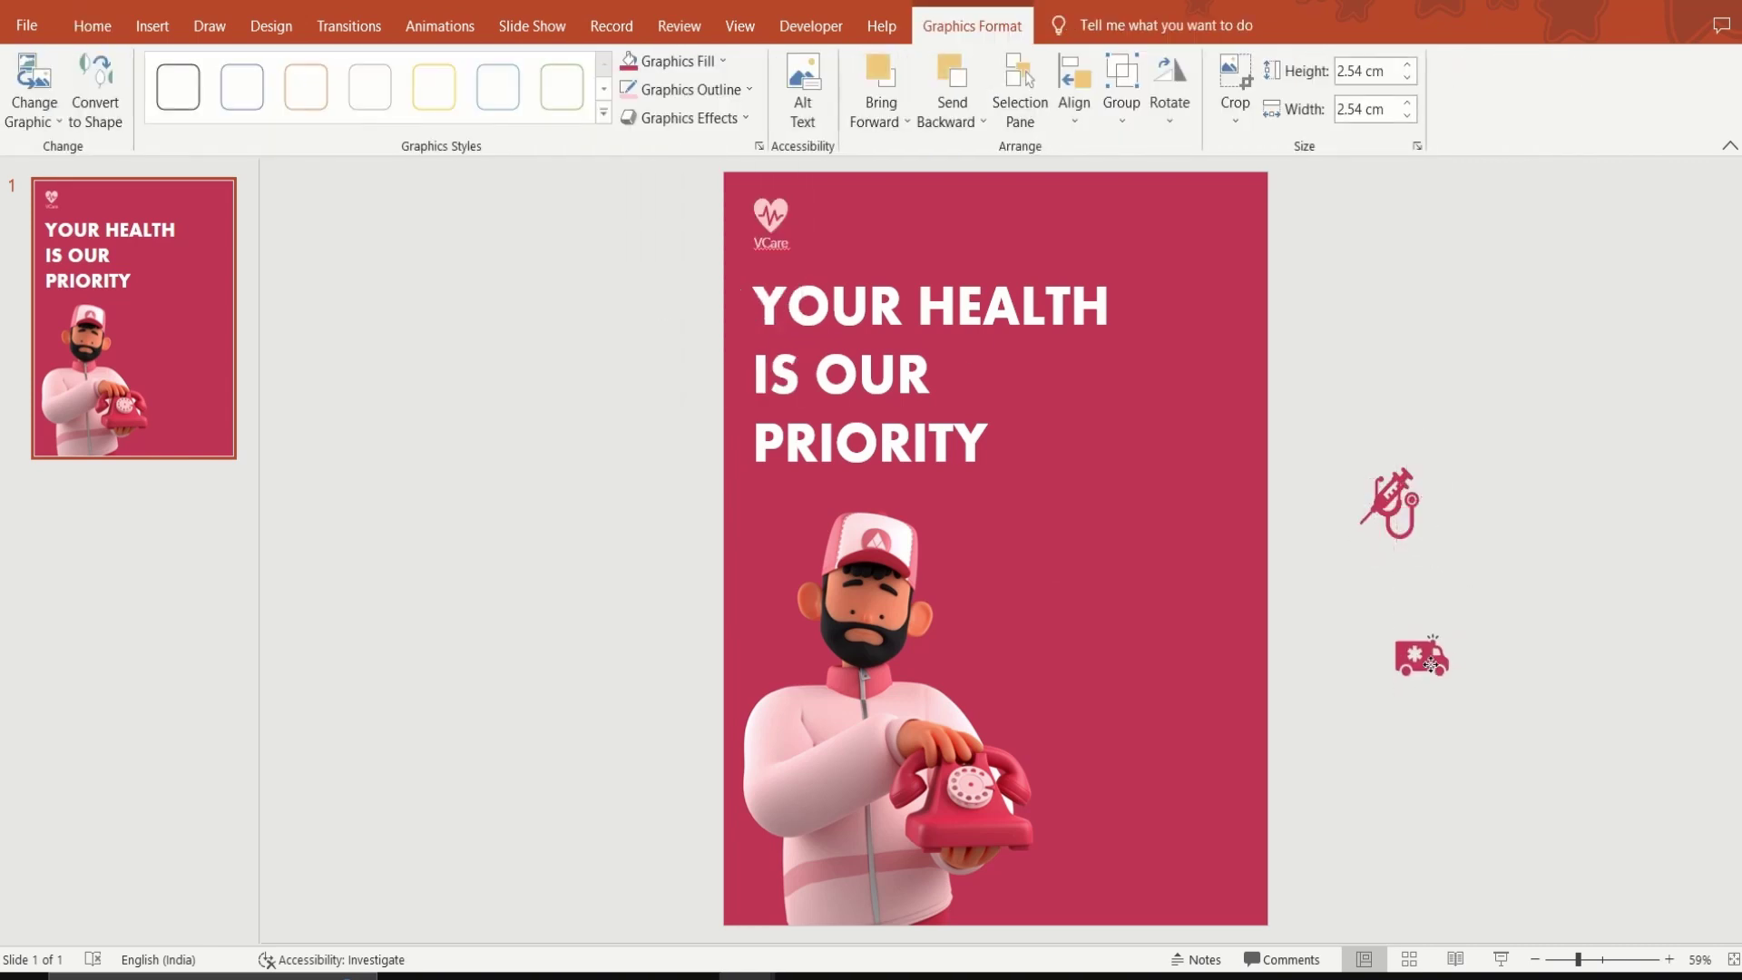
pyautogui.click(1397, 526)
pyautogui.moveTo(1393, 527); pyautogui.dragTo(1349, 621)
pyautogui.click(1333, 428)
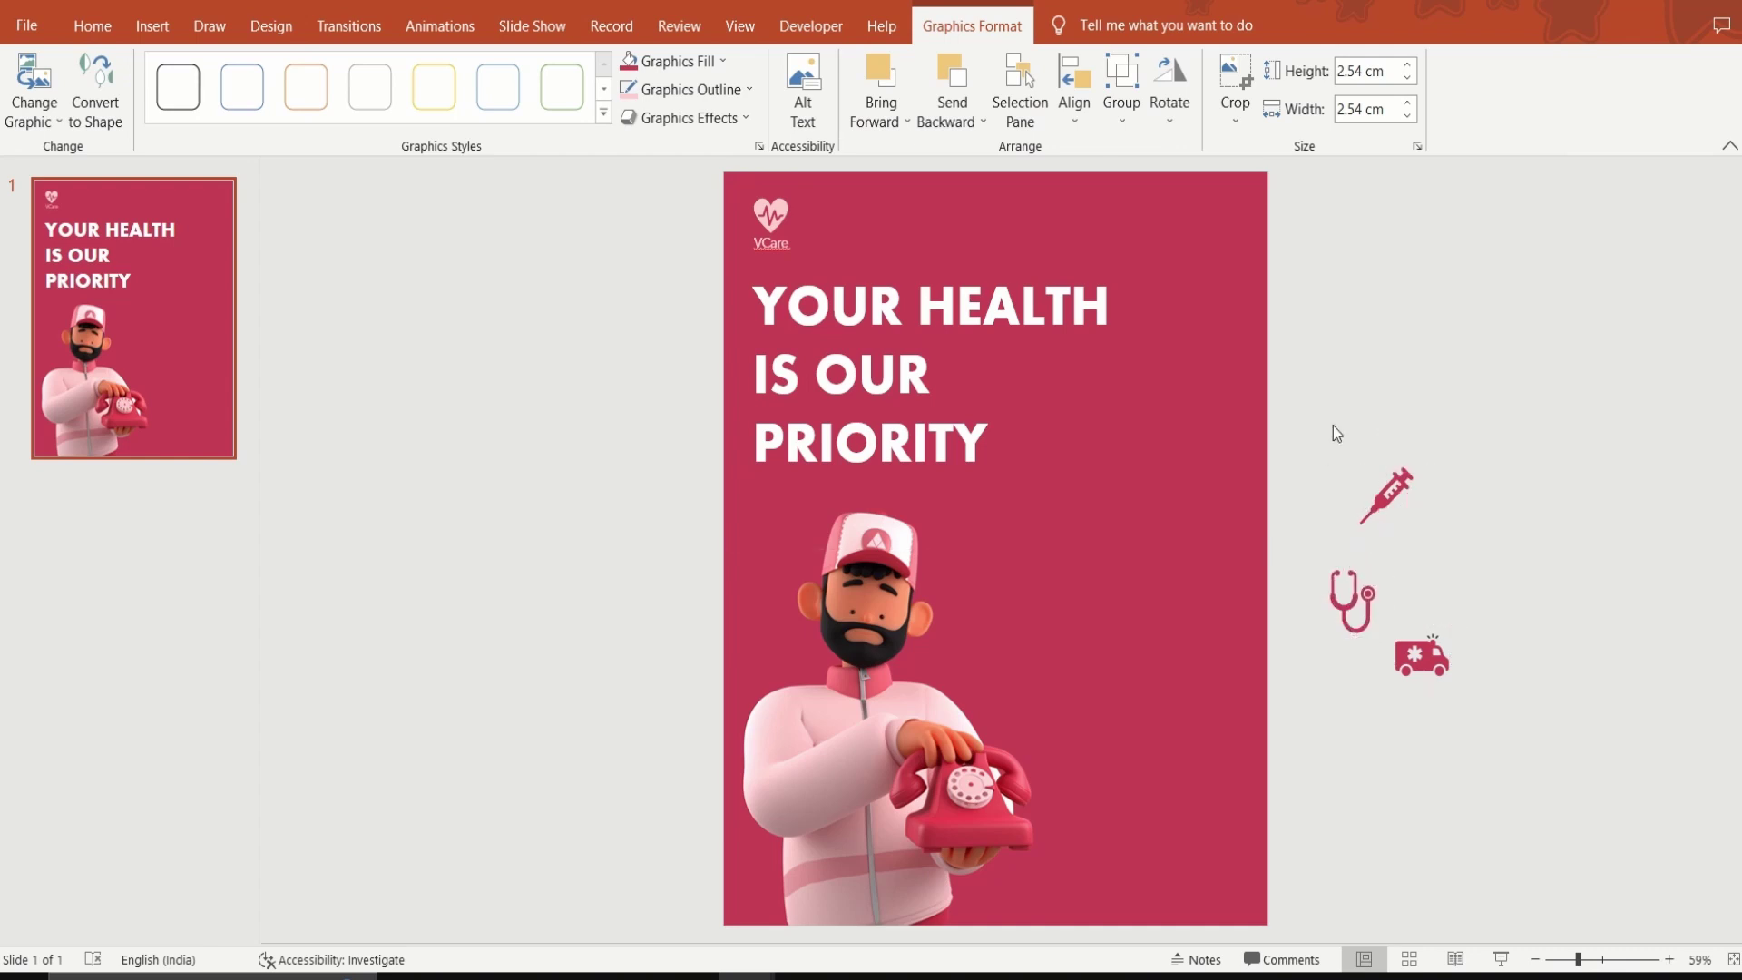
# Draw an oval and size it to a 2 cm by 2 cm circle.
pyautogui.click(1170, 66)
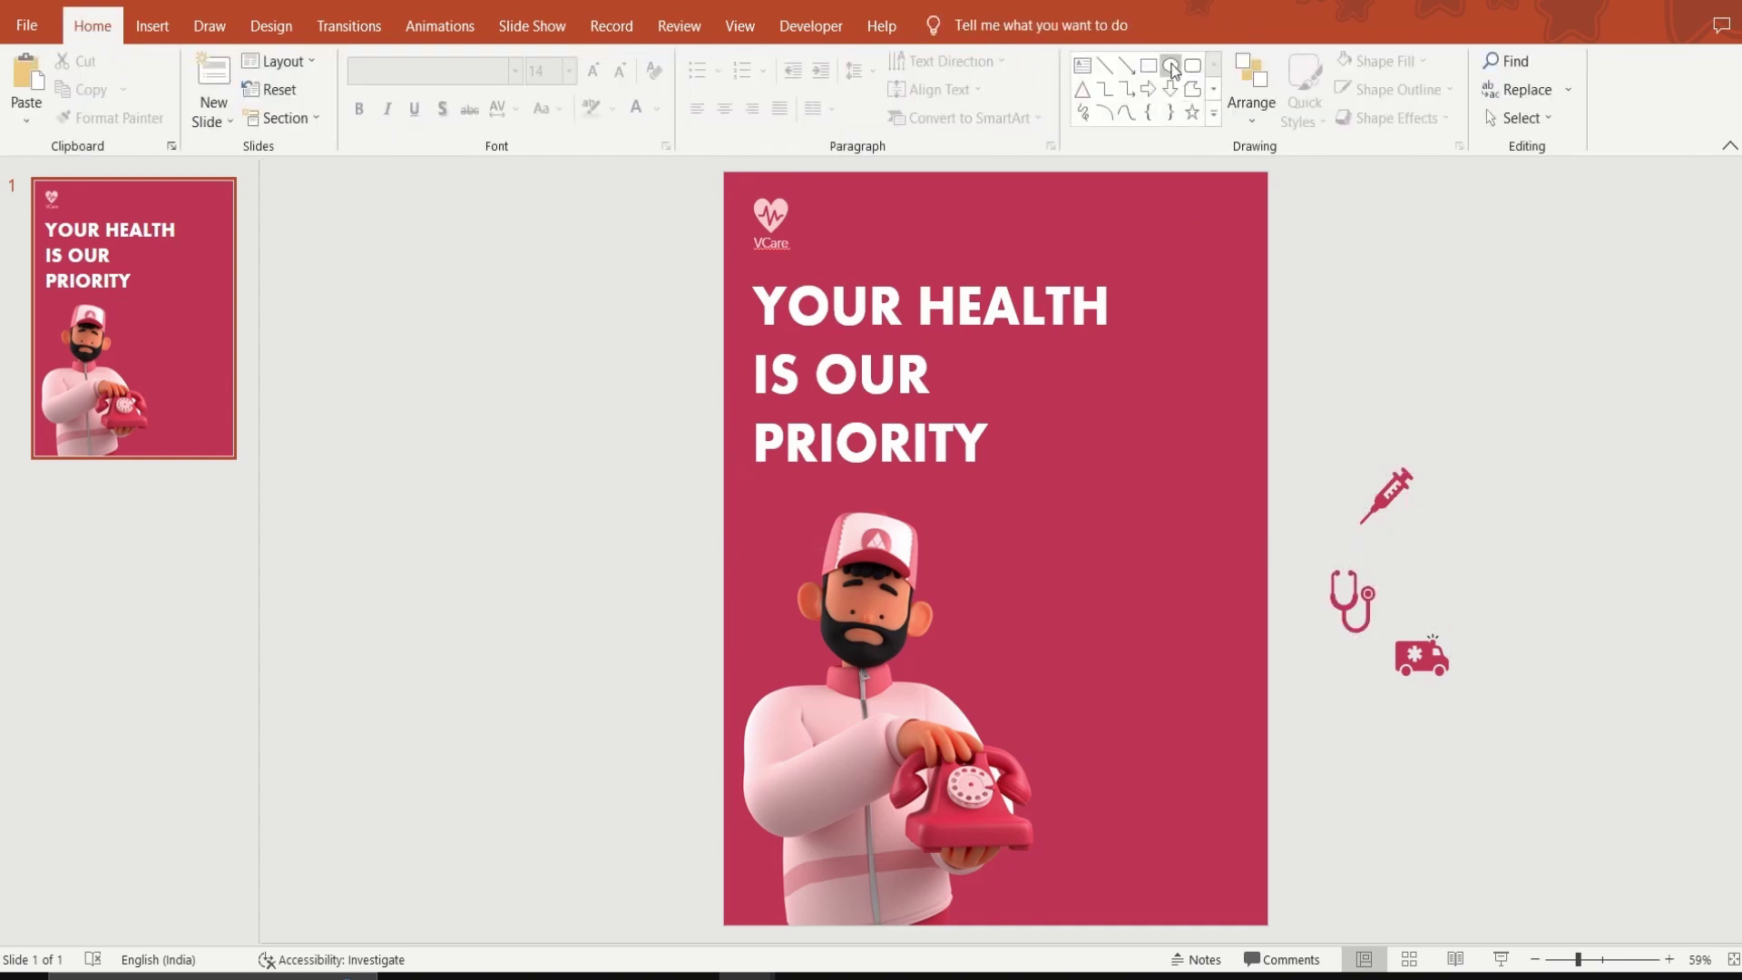
pyautogui.moveTo(1352, 277); pyautogui.dragTo(1419, 368)
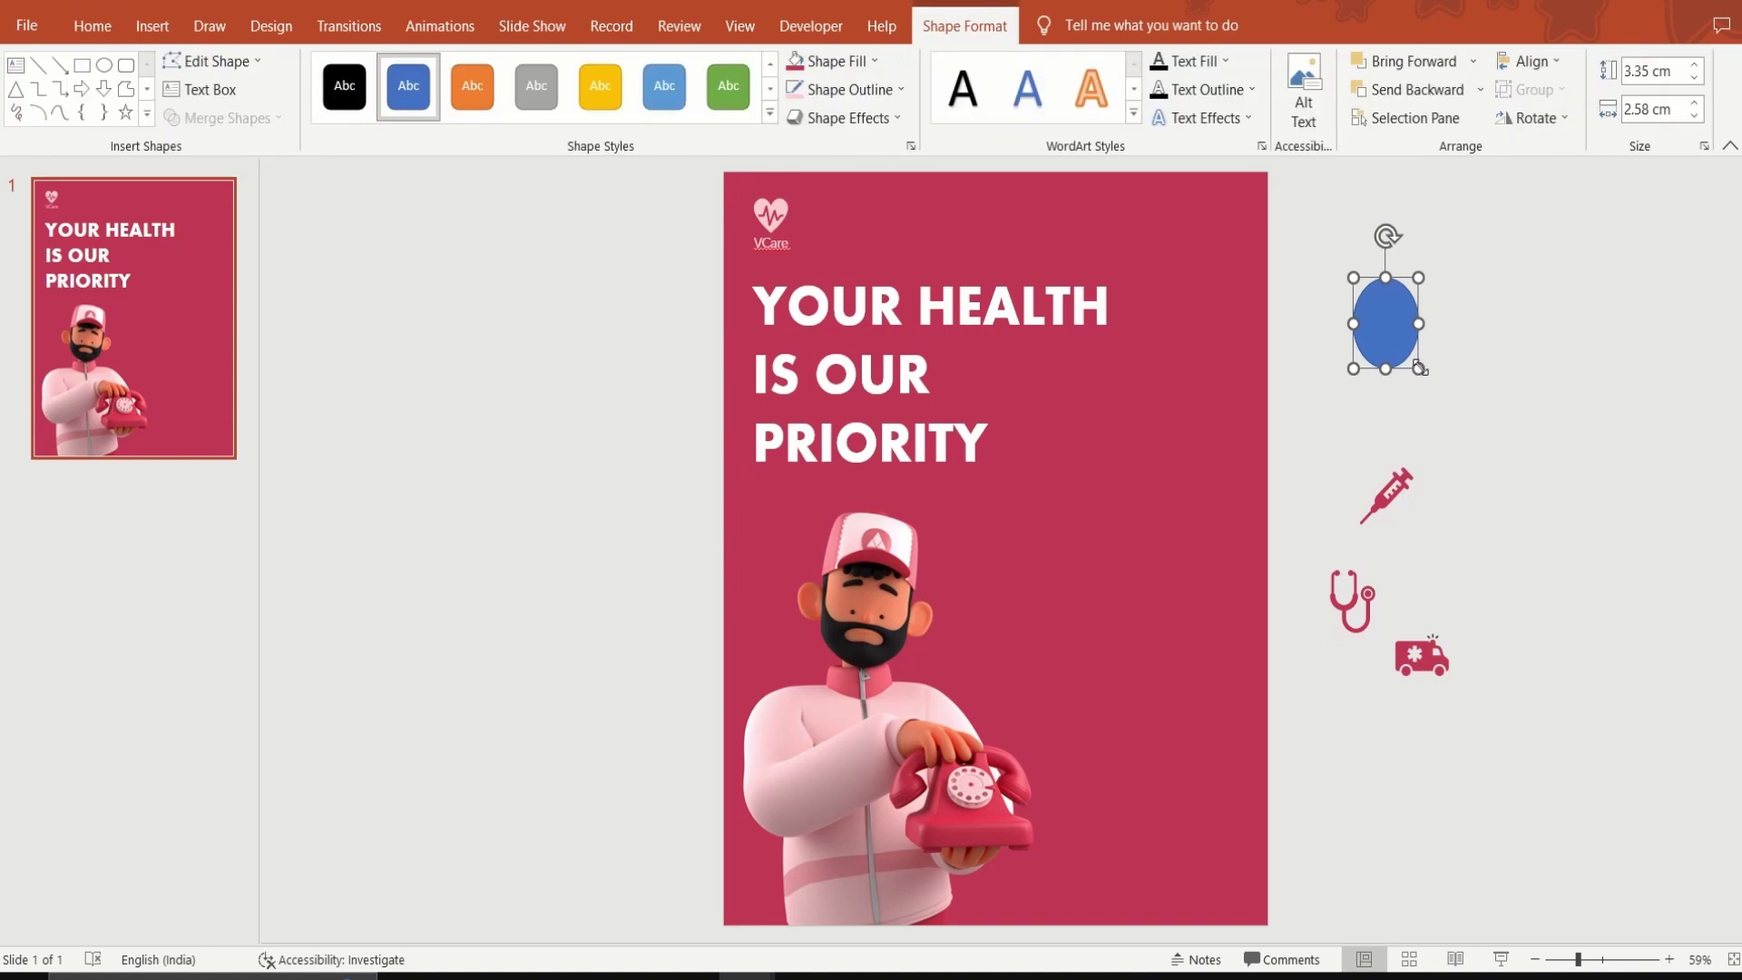
pyautogui.click(1646, 68)
pyautogui.write('2')
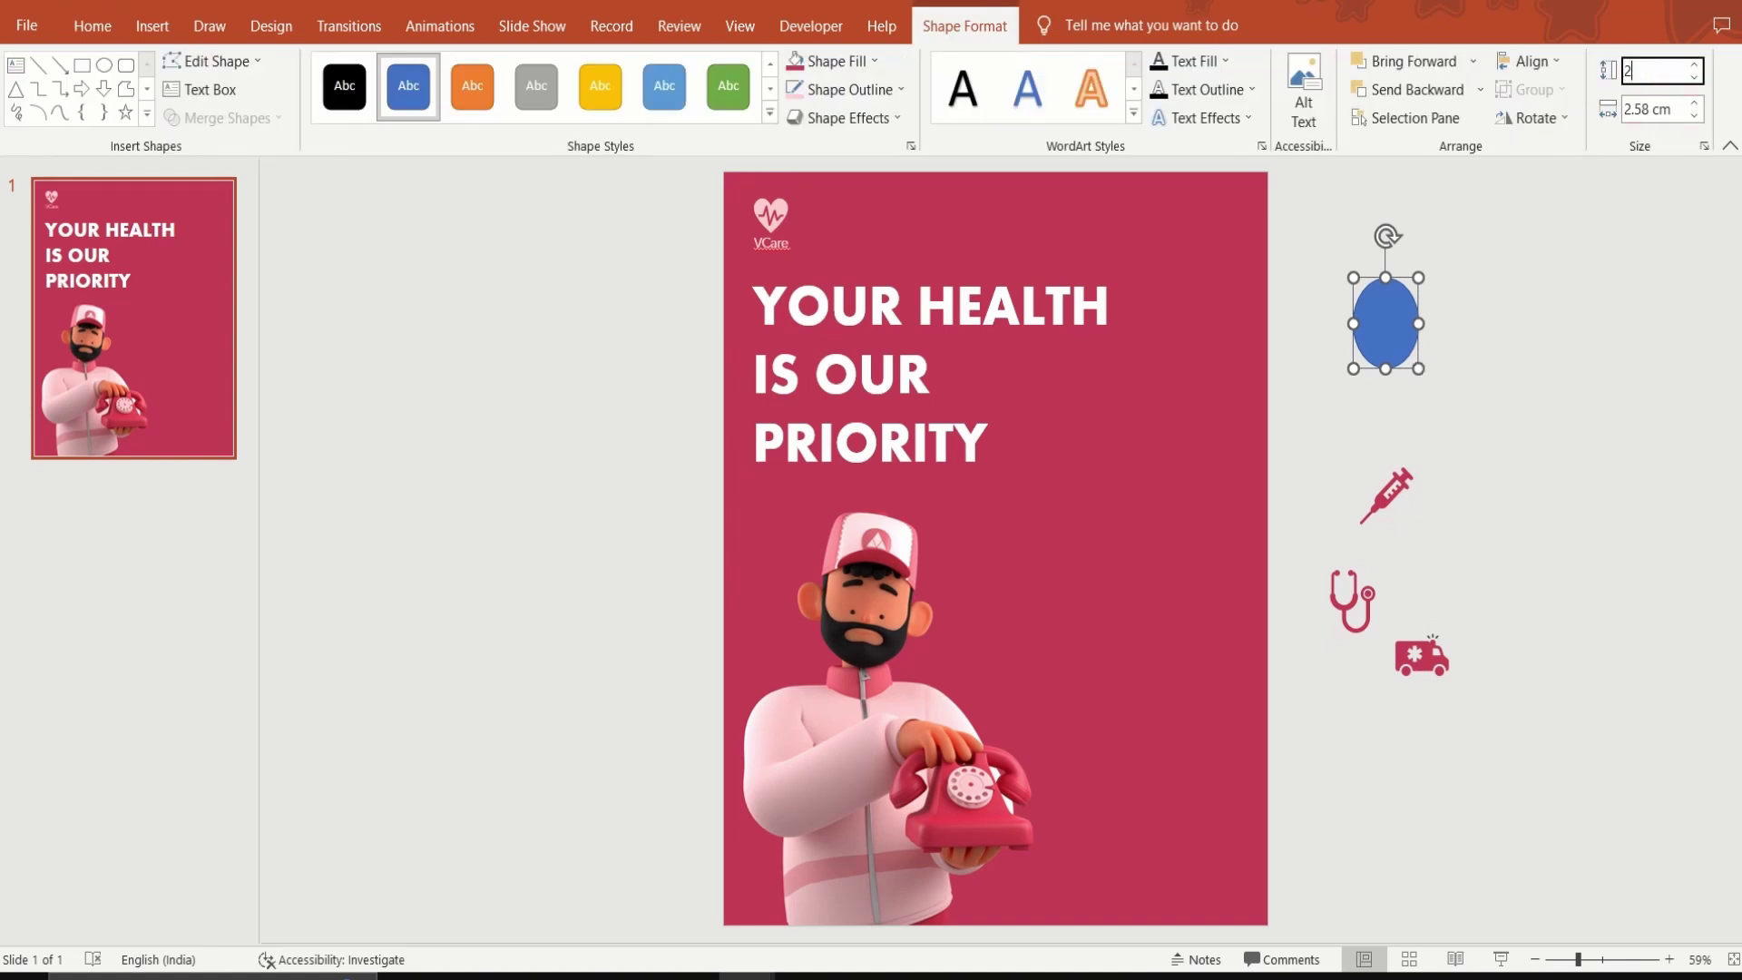
pyautogui.press('Tab')
pyautogui.write('2')
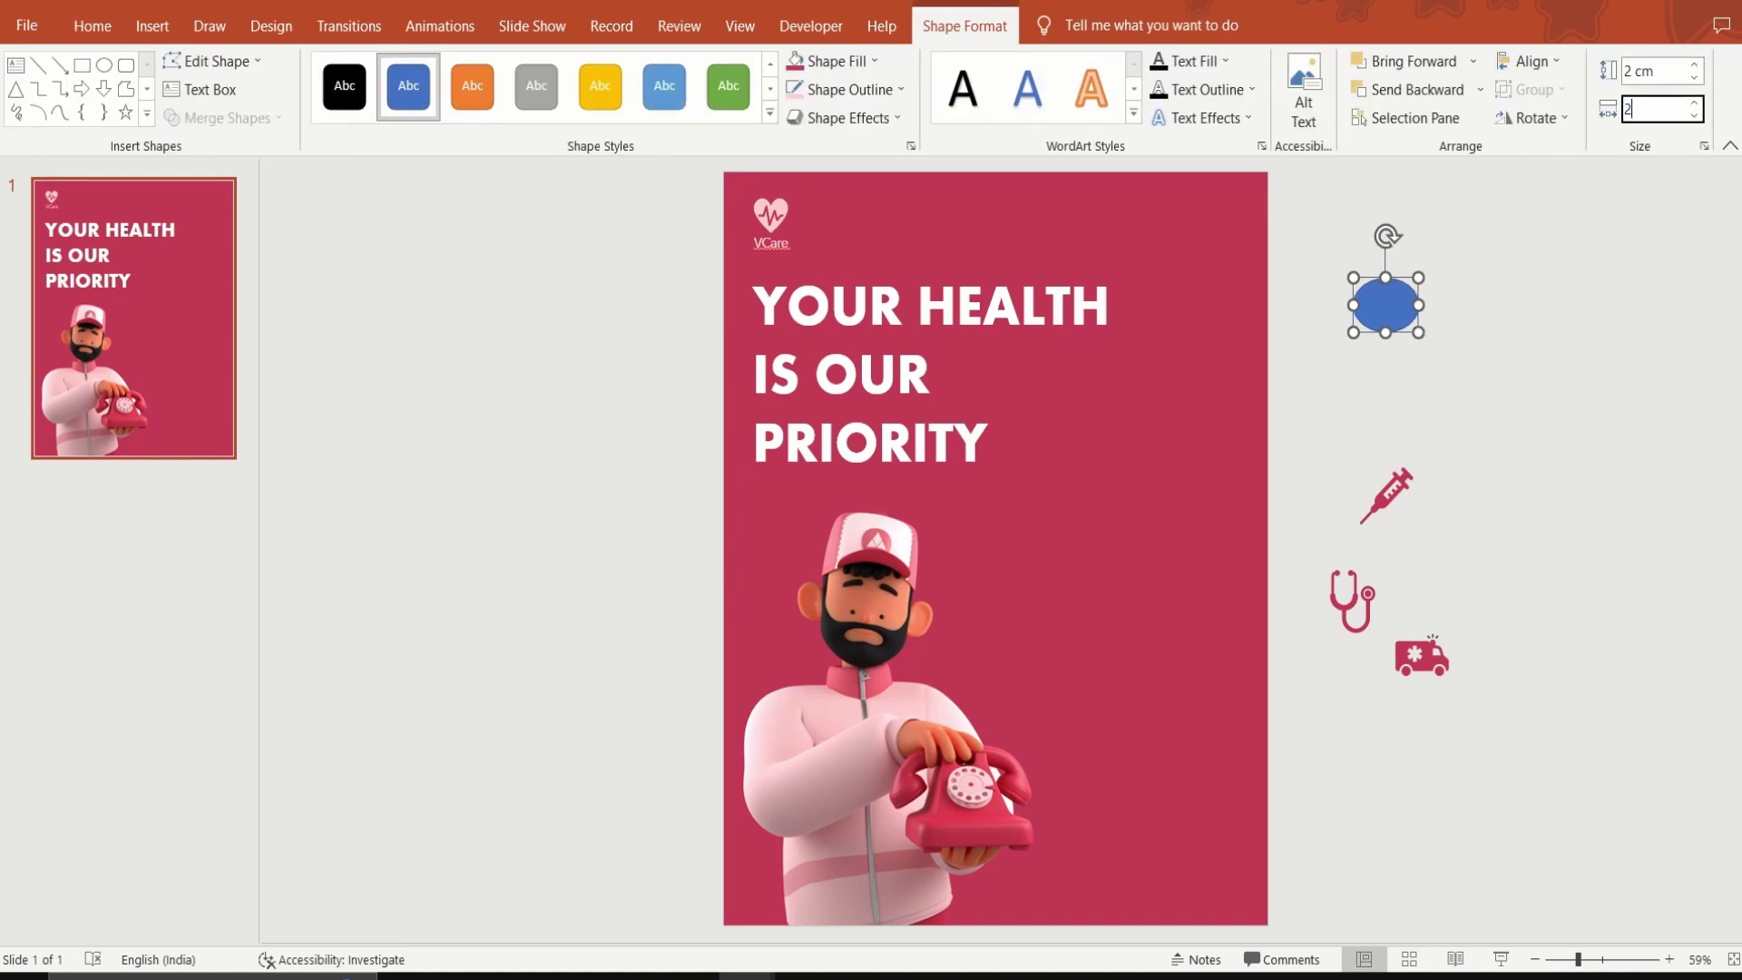
pyautogui.press('Return')
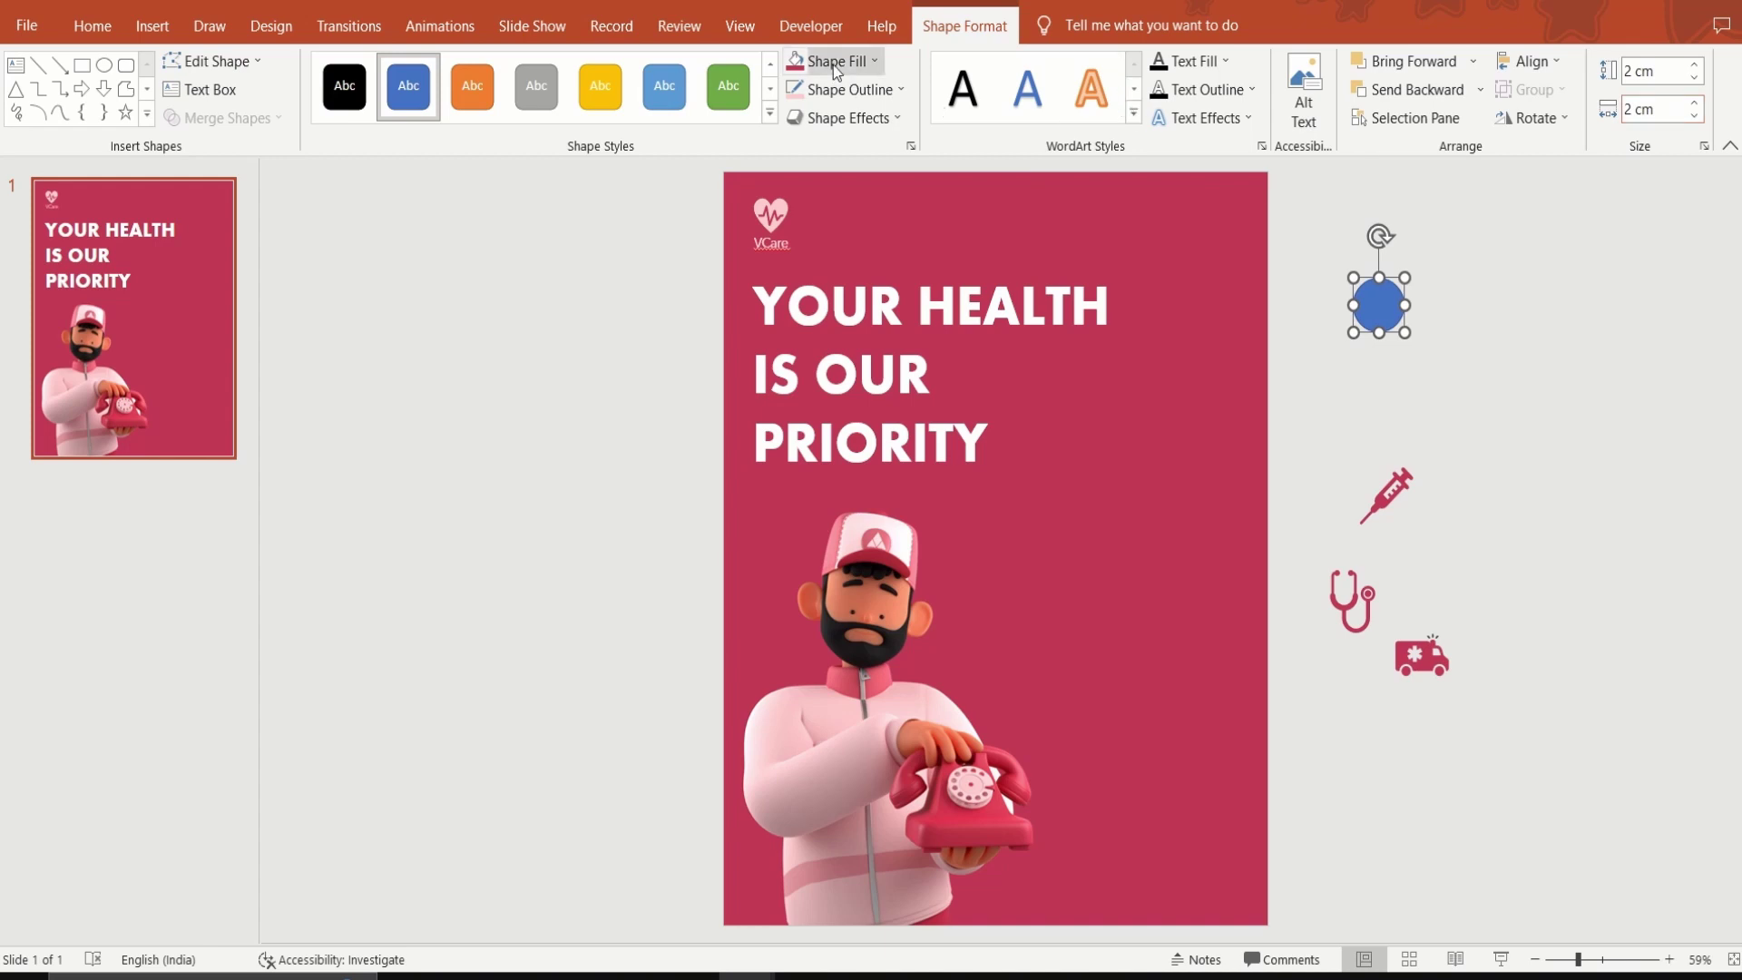
# Fill the circle white with no outline and place it right of the man.
pyautogui.click(833, 60)
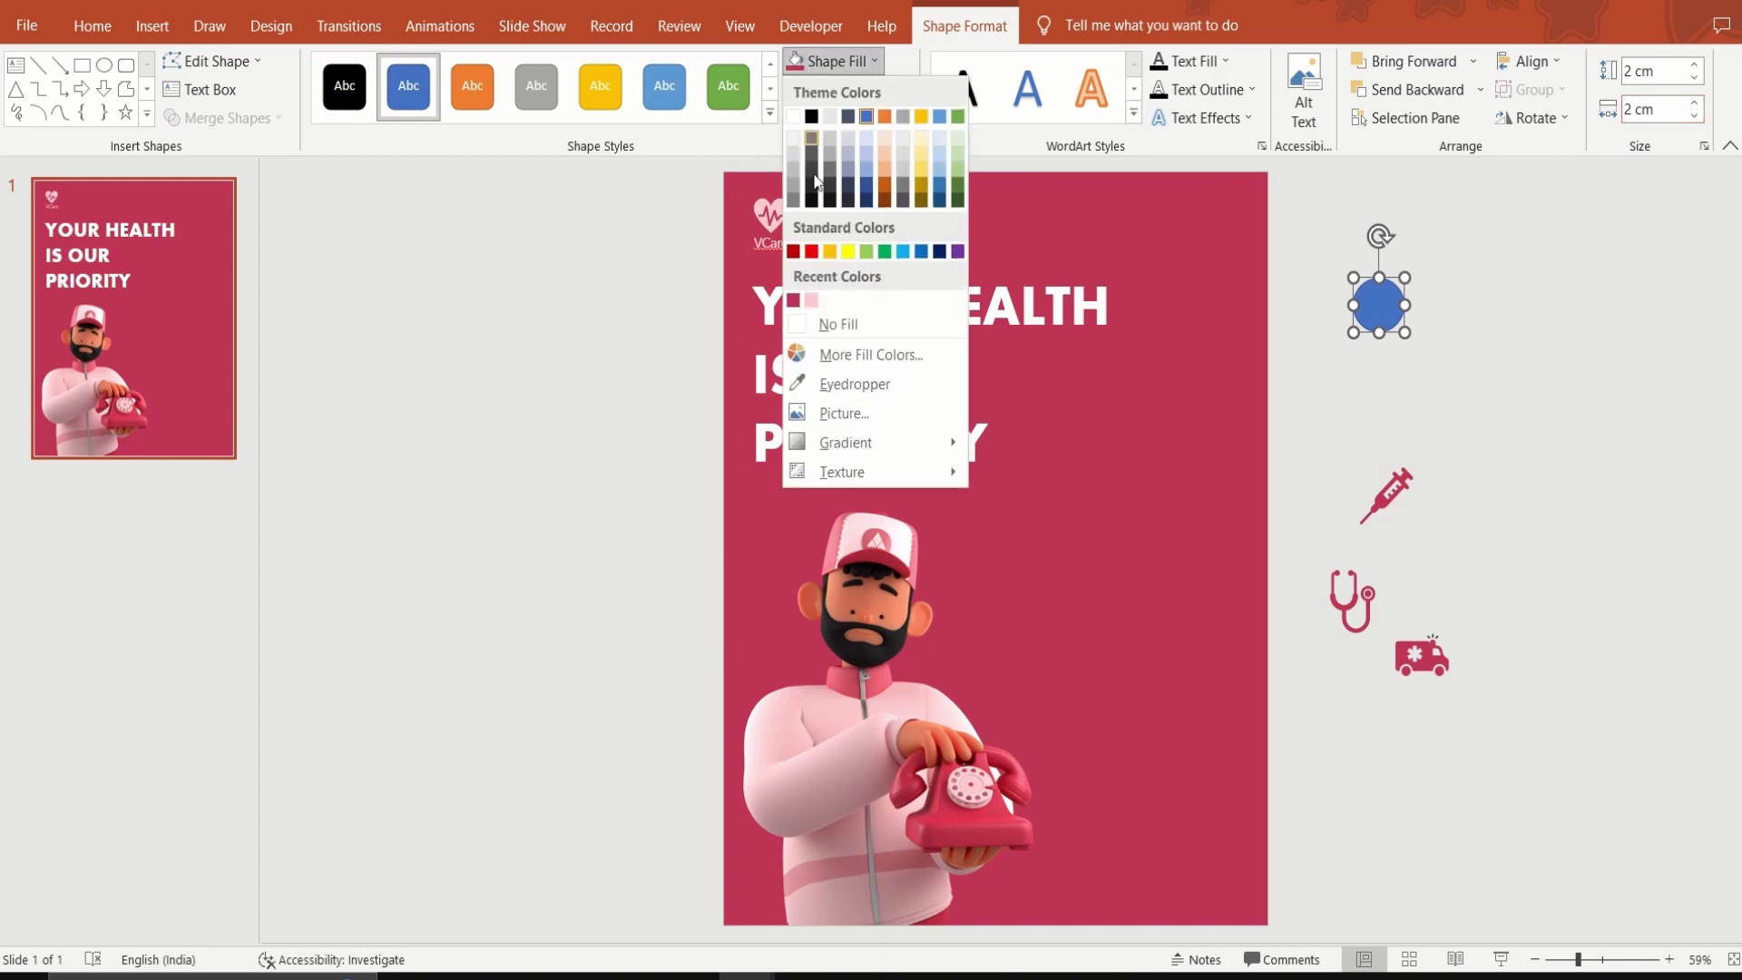
pyautogui.click(793, 117)
pyautogui.click(831, 90)
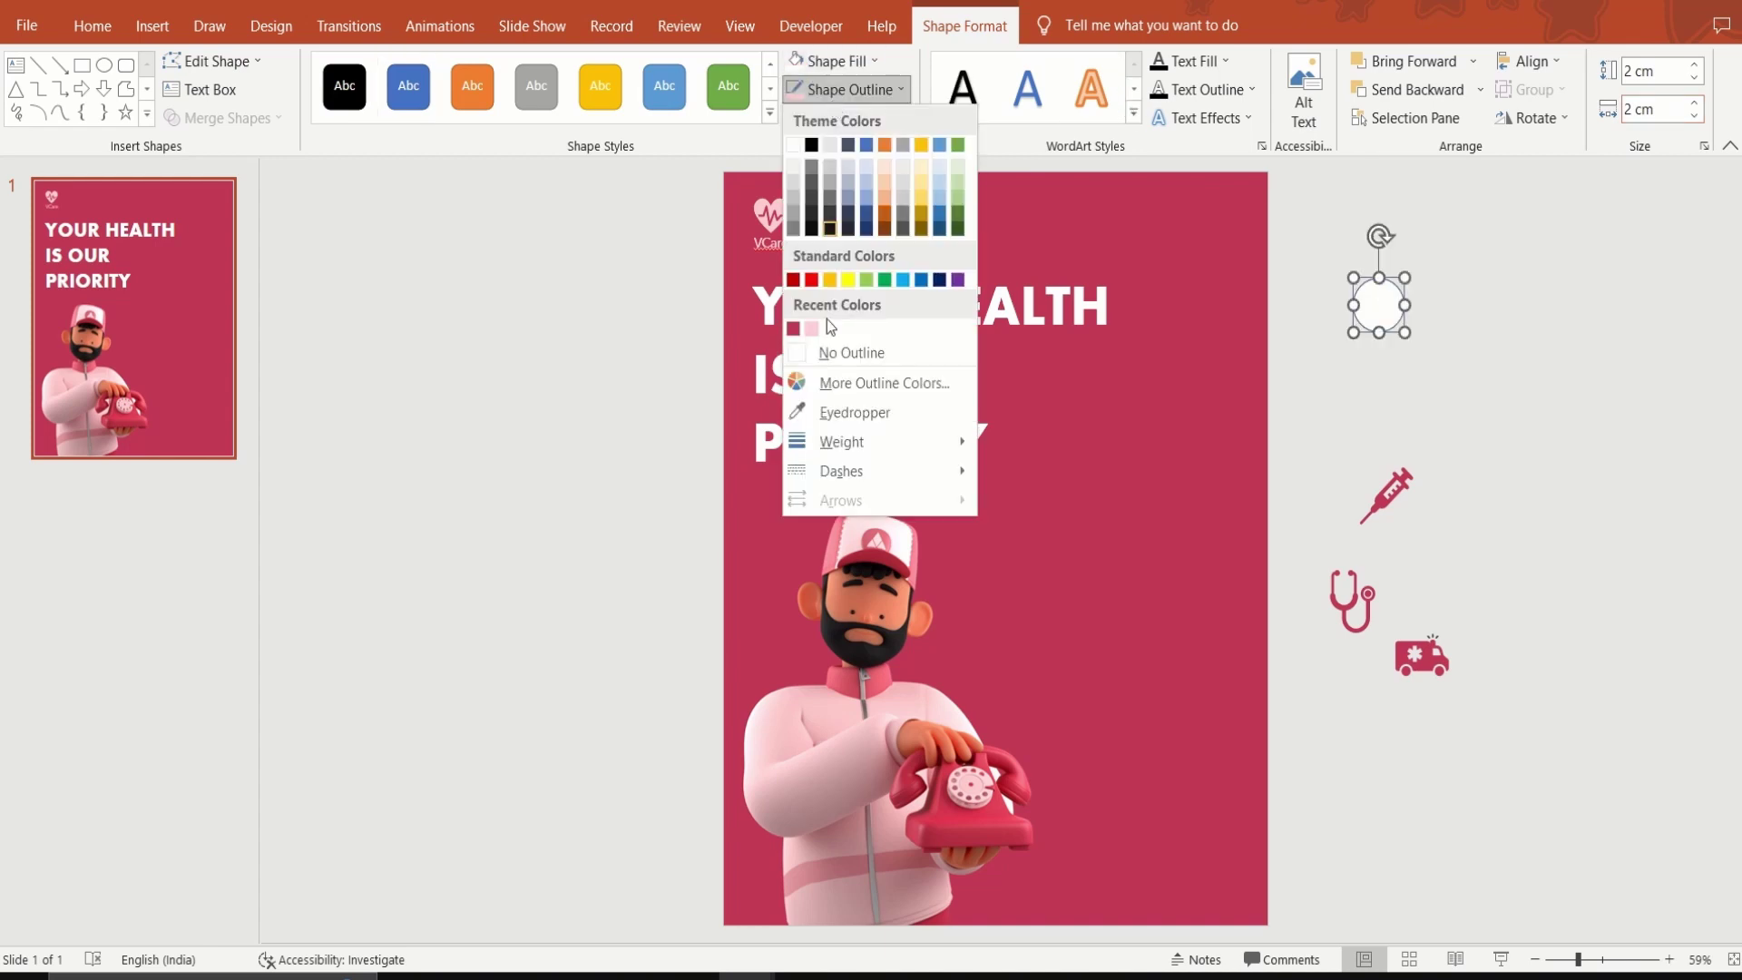
pyautogui.click(845, 356)
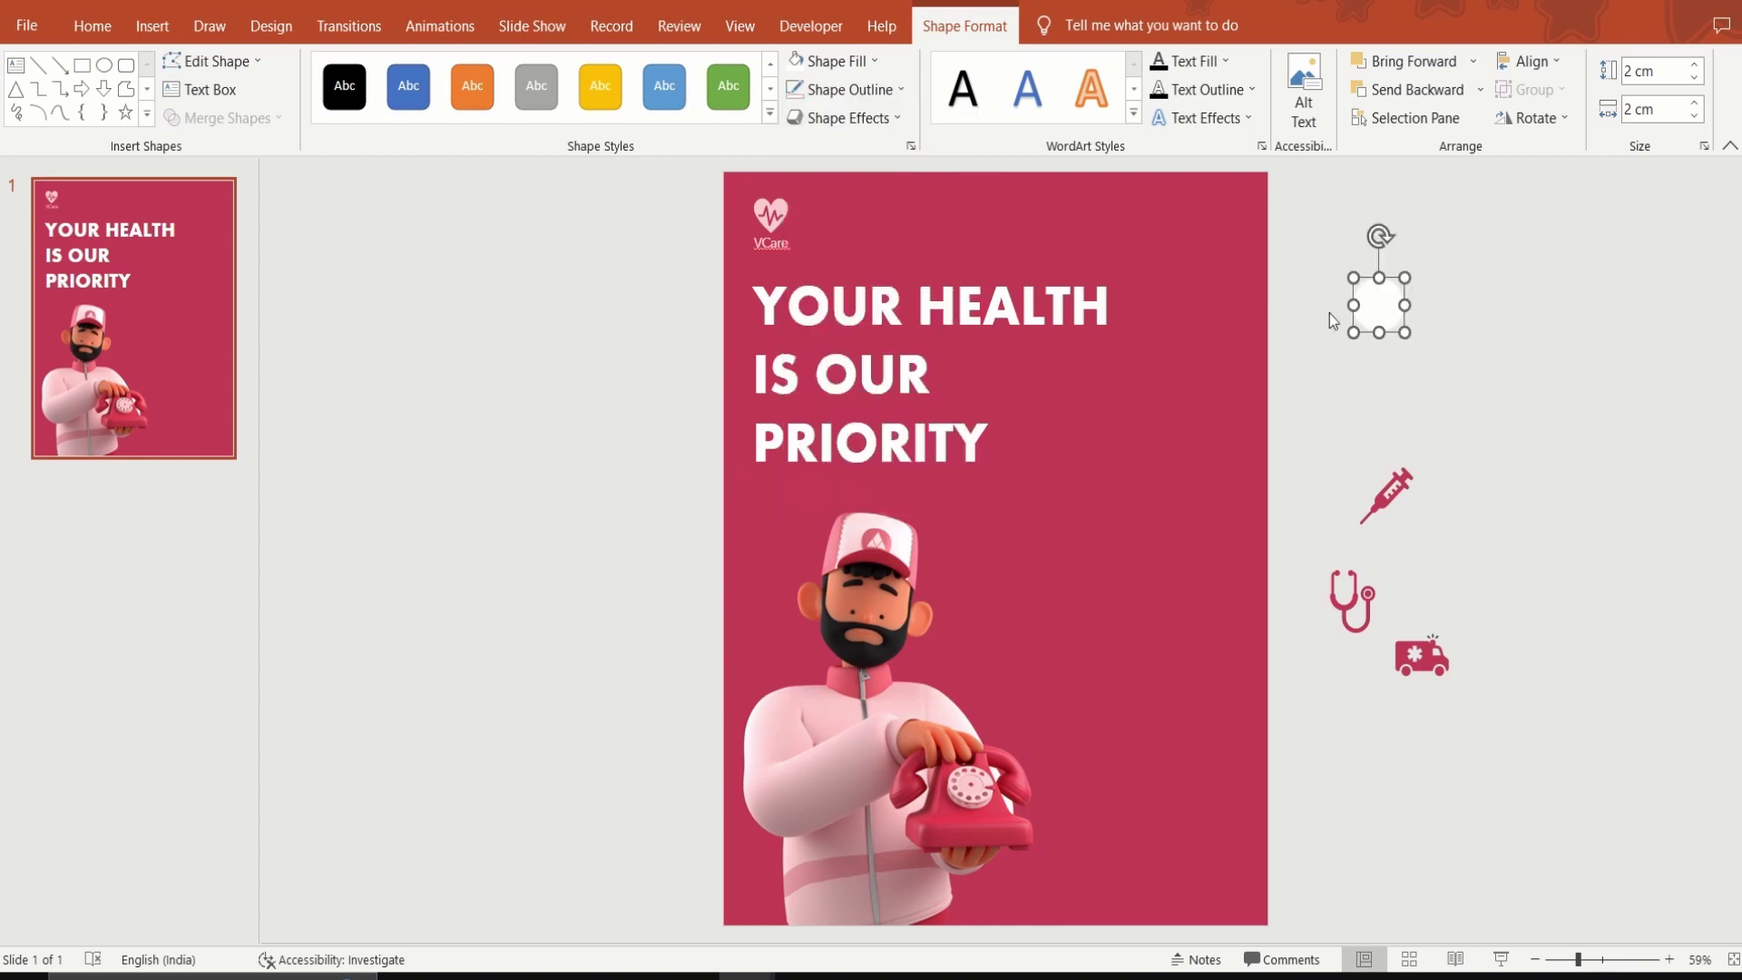
pyautogui.moveTo(1369, 299); pyautogui.dragTo(1035, 533)
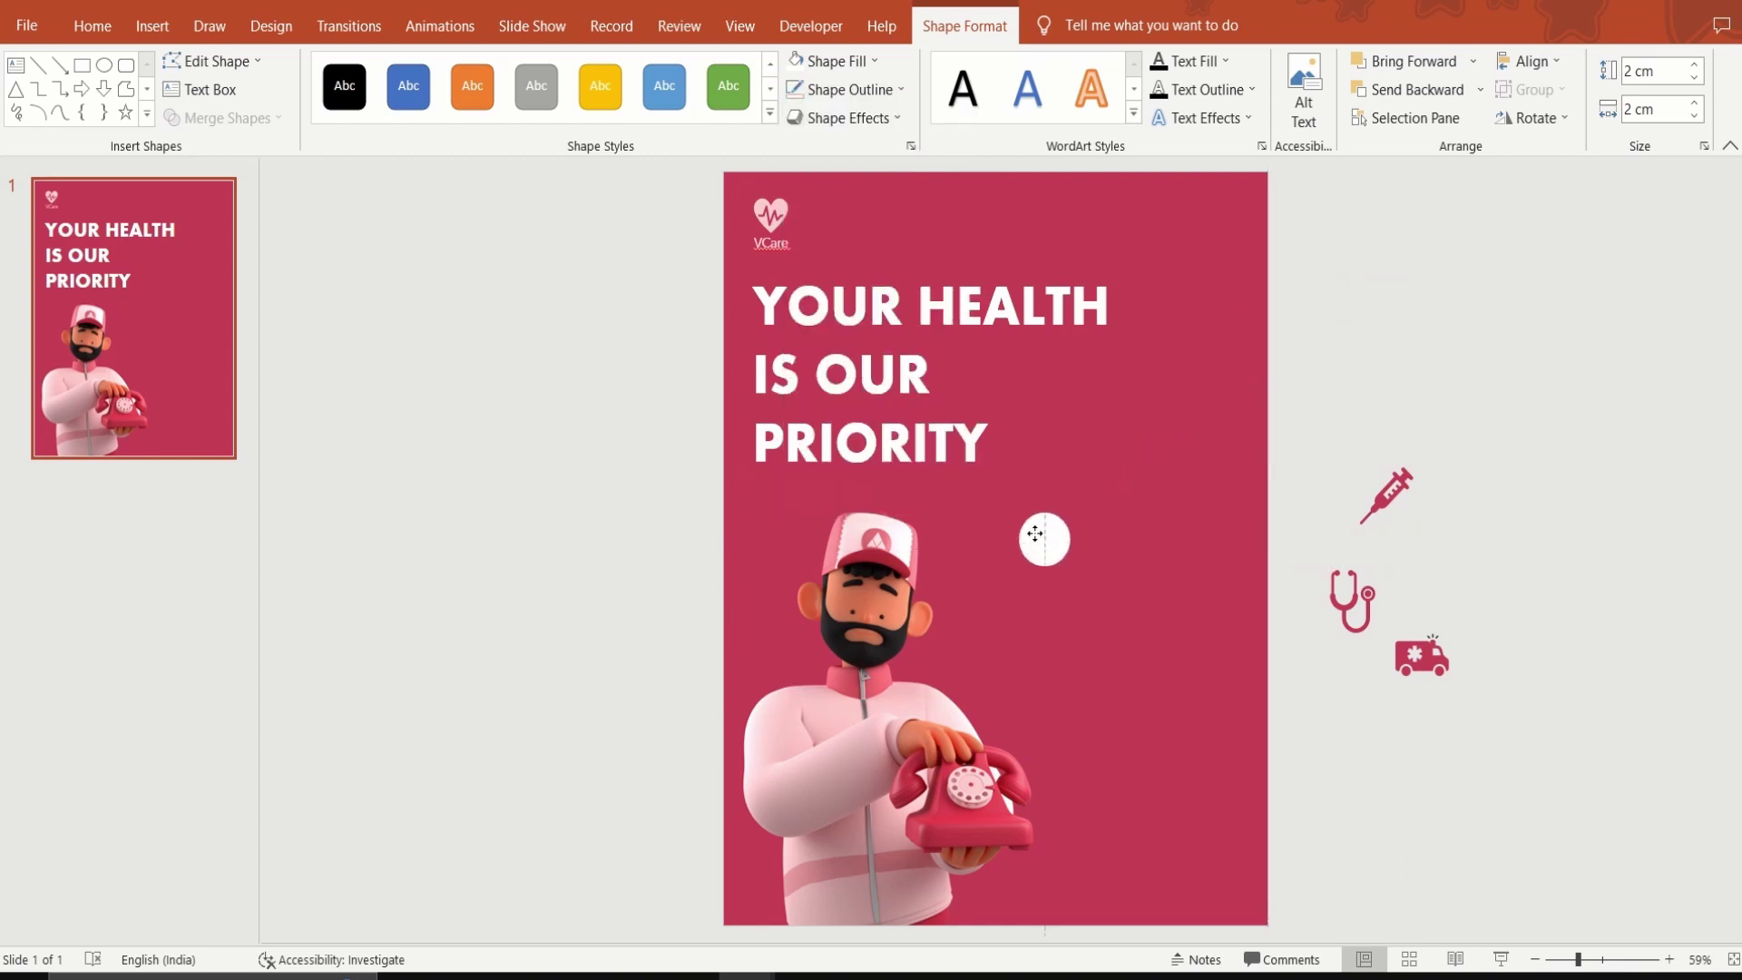
pyautogui.moveTo(1035, 534); pyautogui.dragTo(1039, 549)
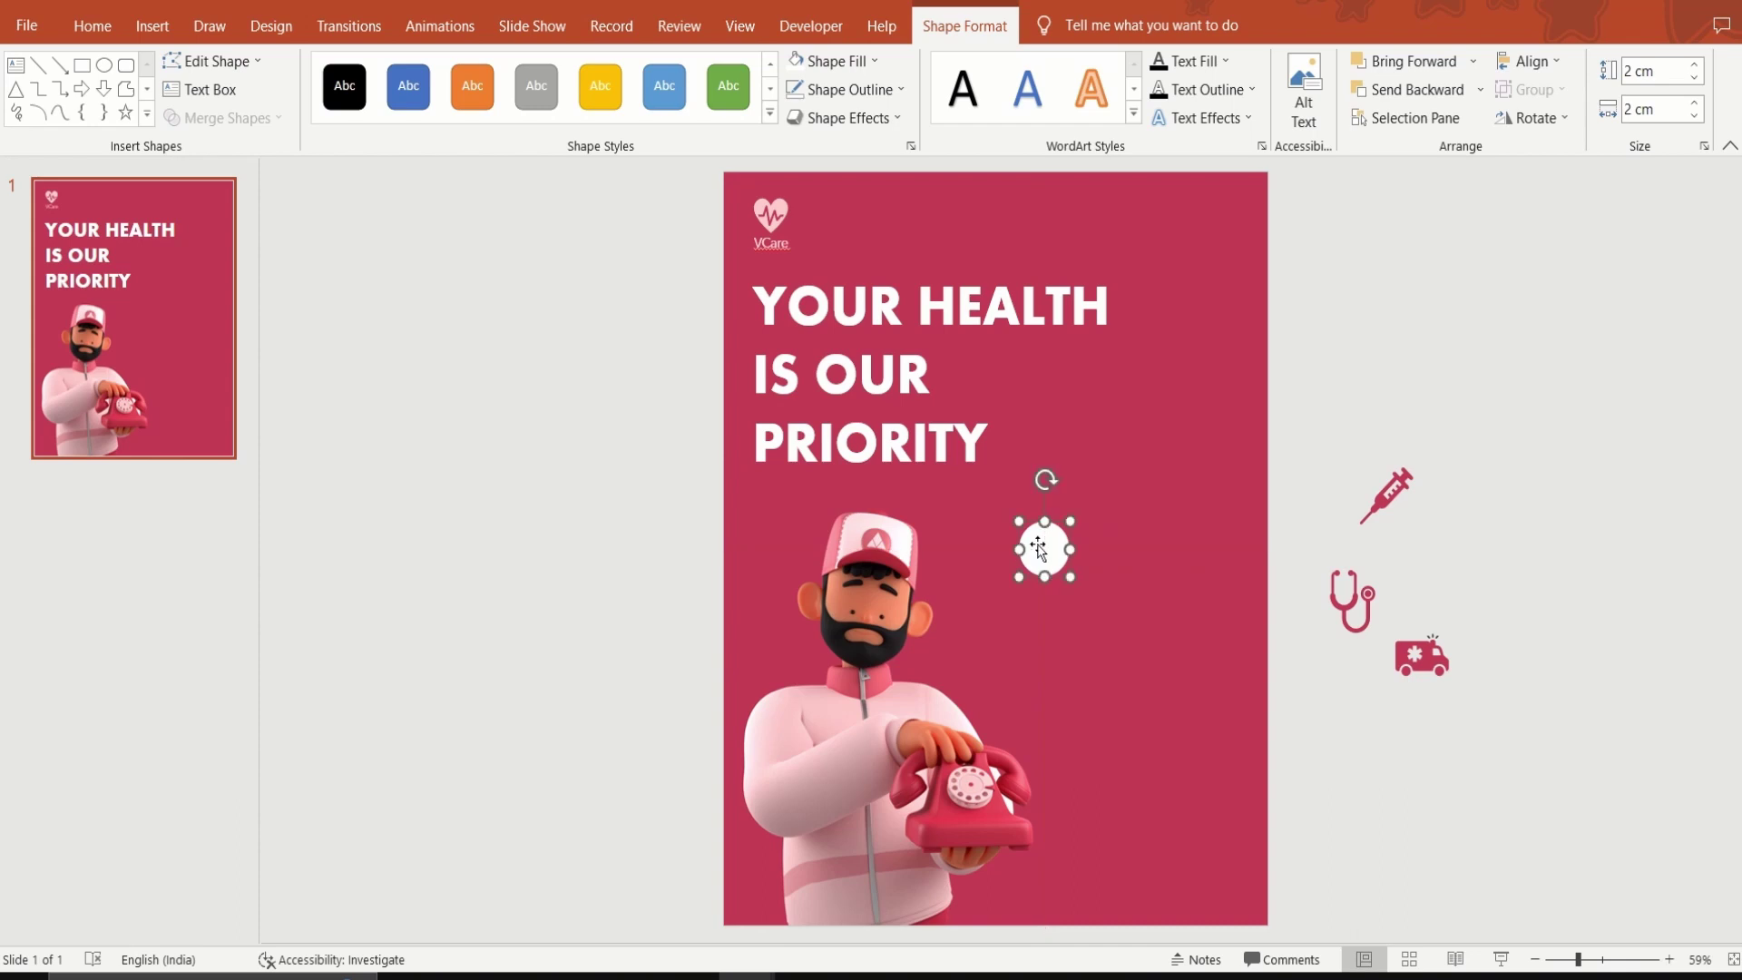
pyautogui.click(639, 813)
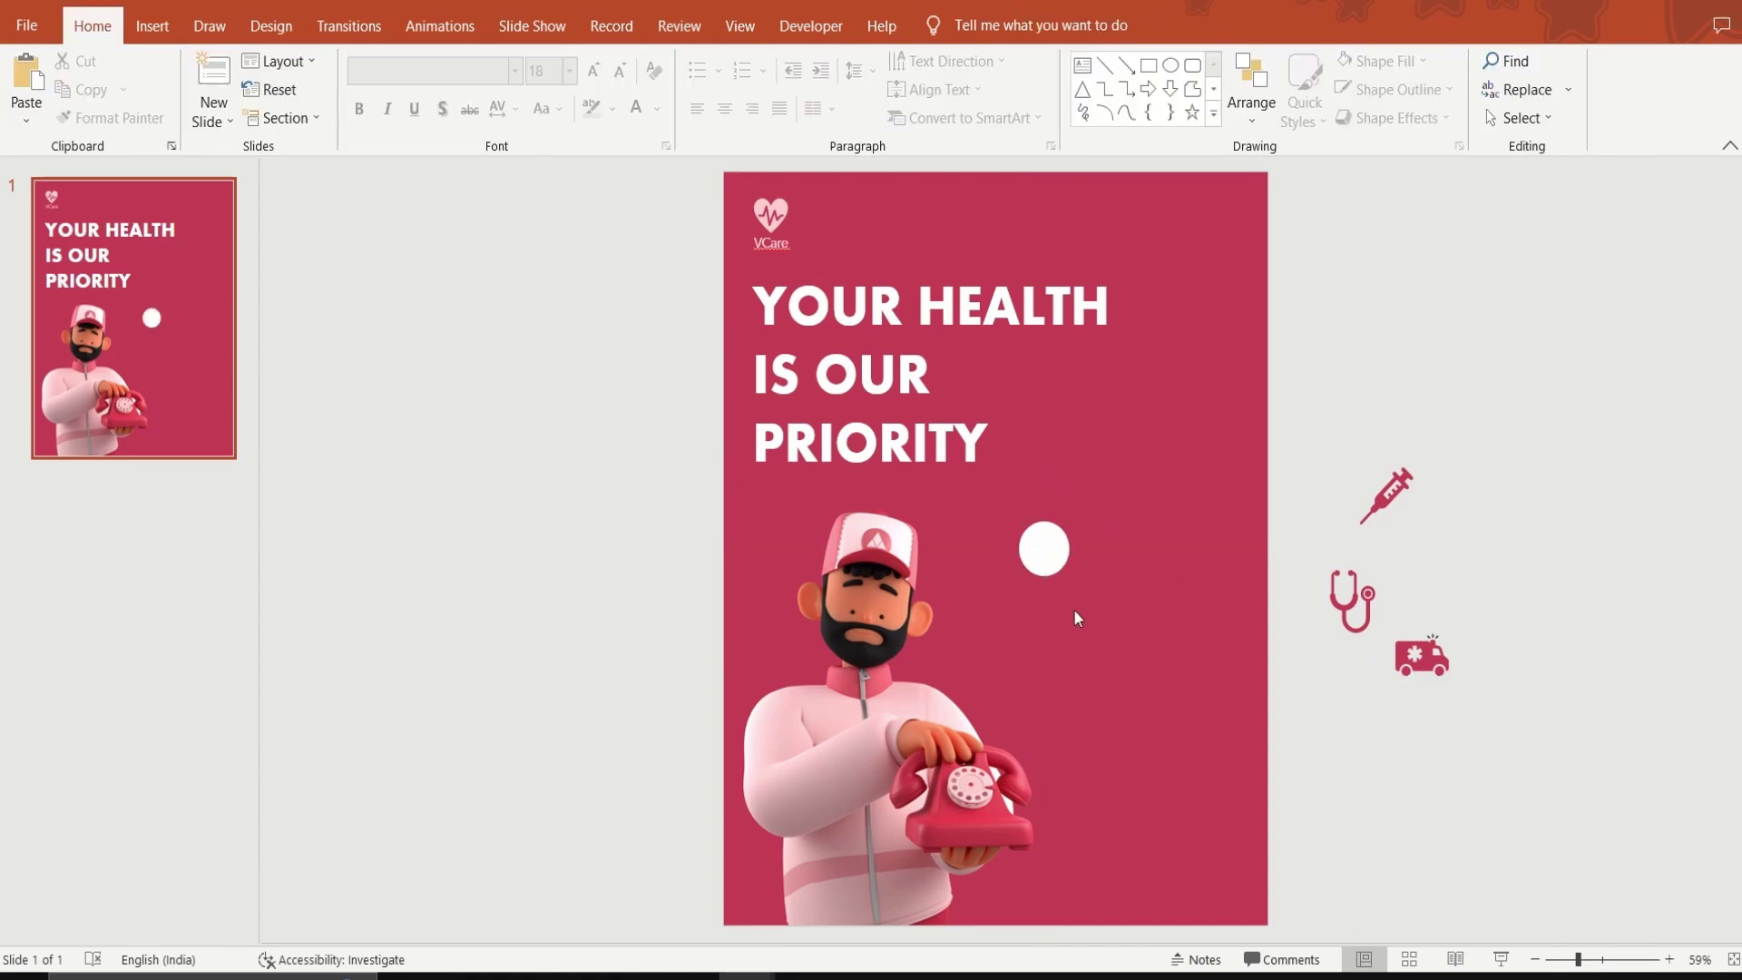
# Duplicate the circle twice with Ctrl+D and stack the copies in a vertical column.
pyautogui.click(1044, 564)
pyautogui.hotkey('ctrl', 'd')
pyautogui.hotkey('ctrl', 'd')
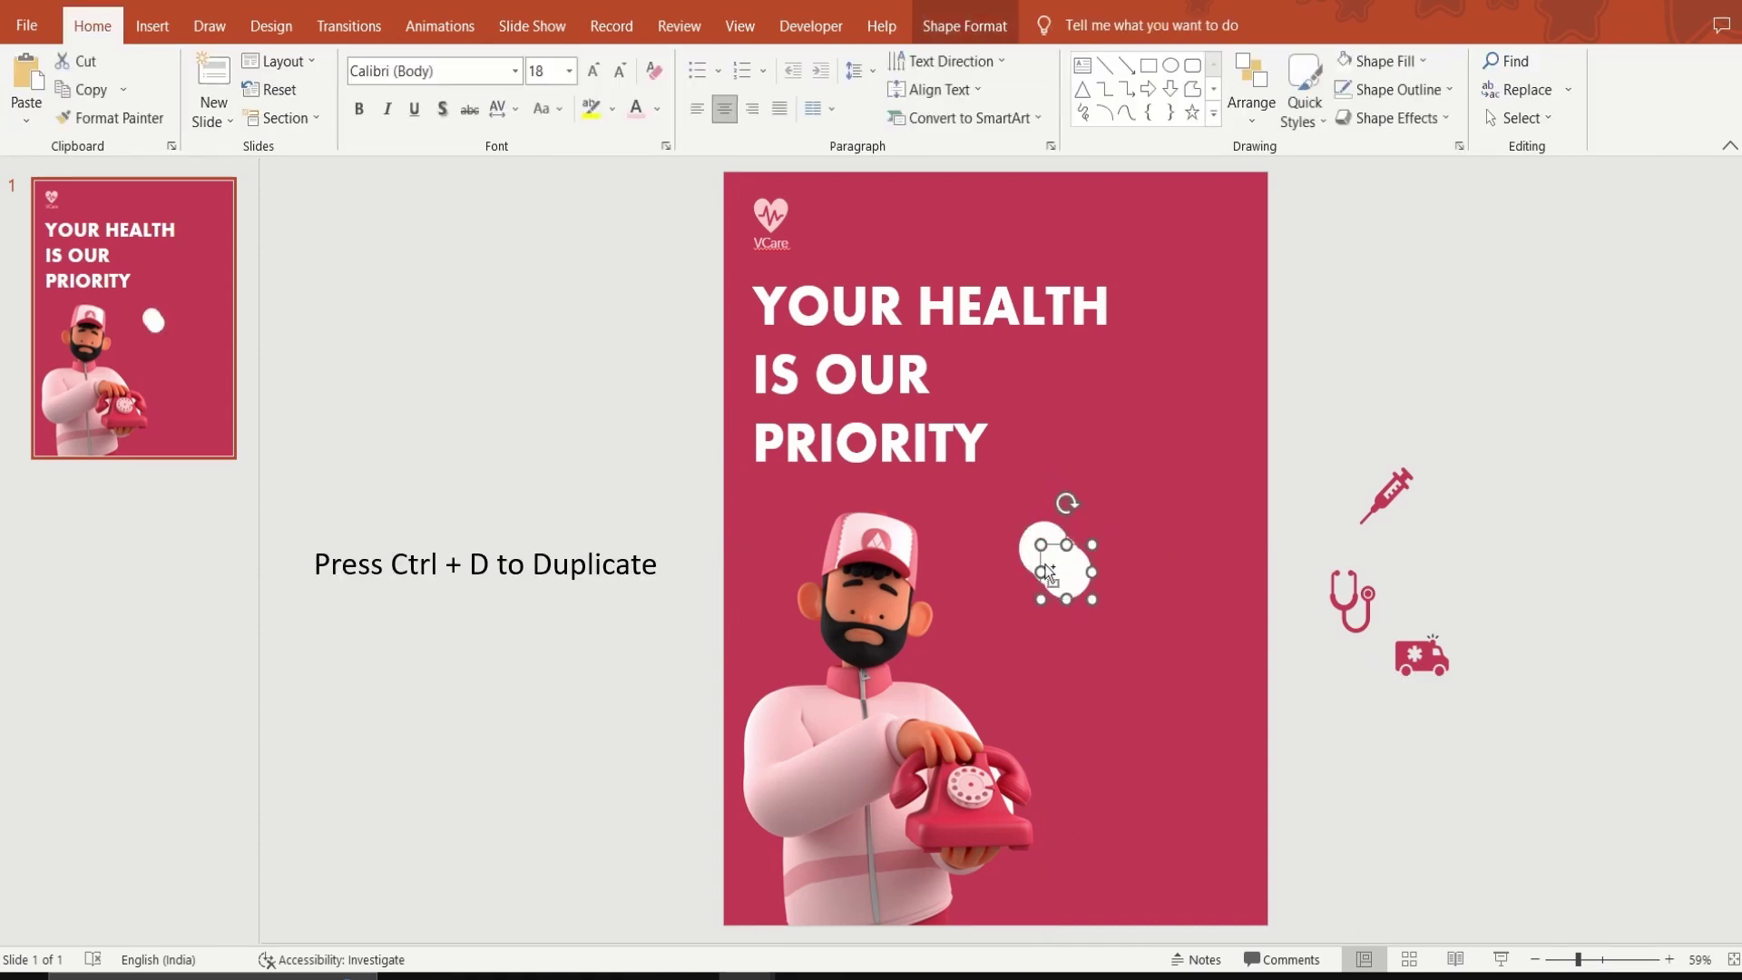
pyautogui.moveTo(1048, 573); pyautogui.dragTo(1049, 626)
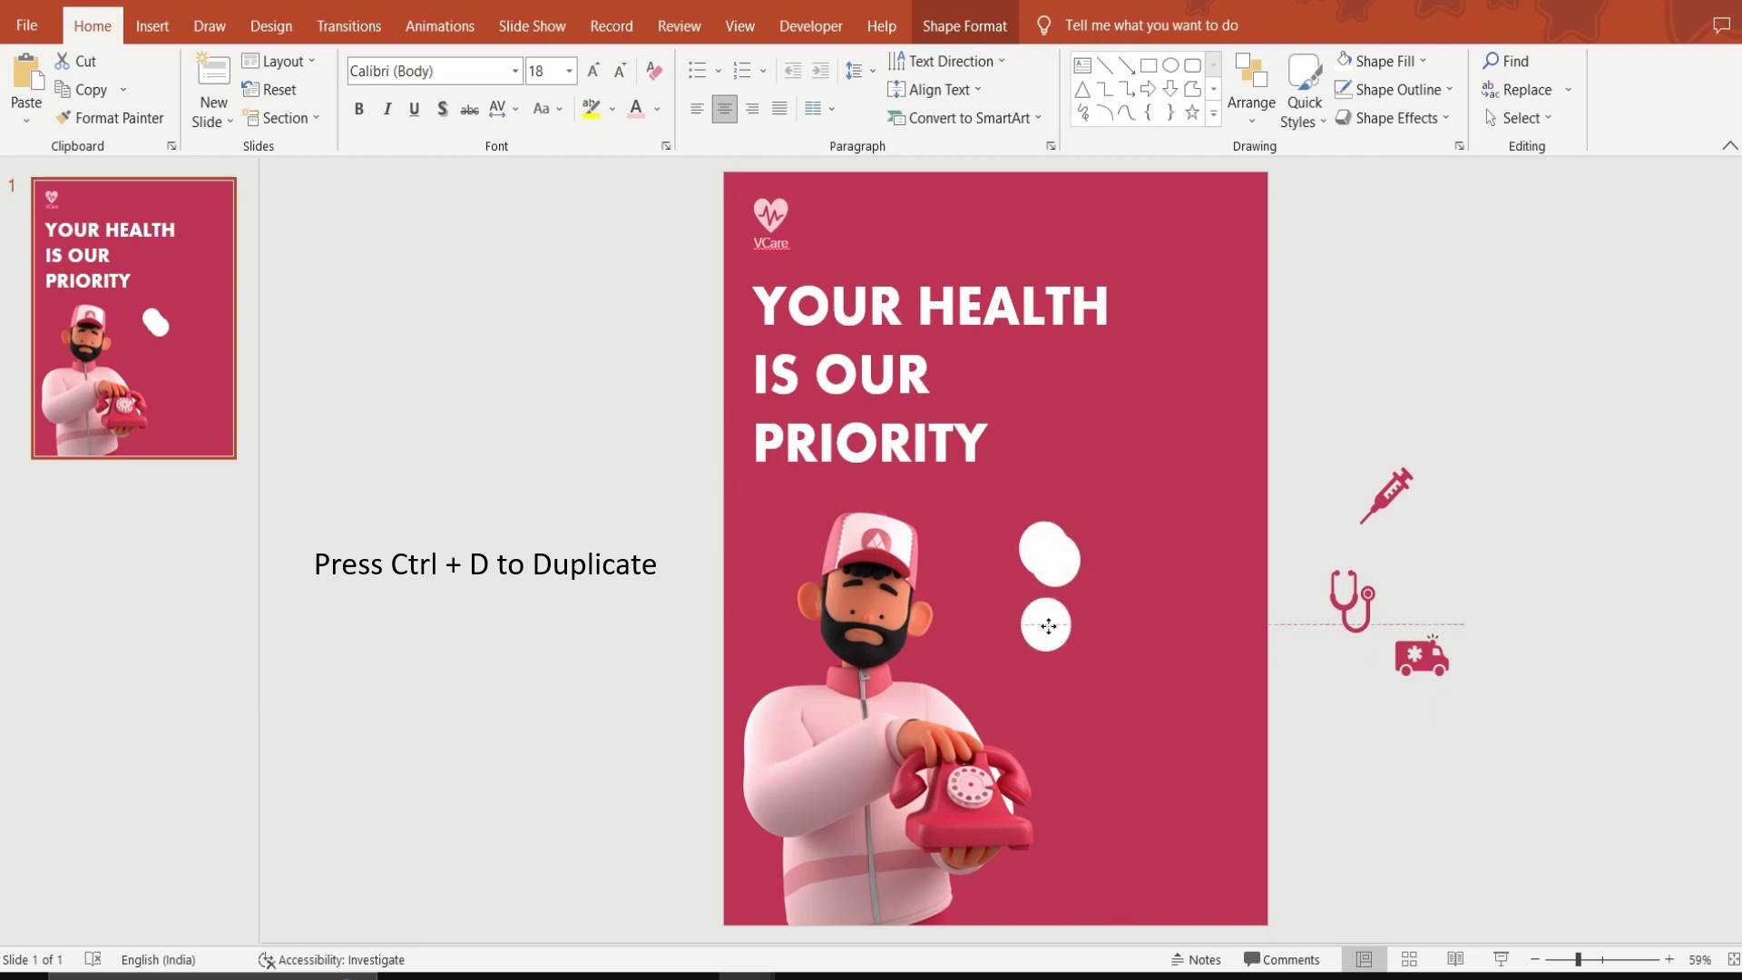
pyautogui.hotkey('ctrl', 'd')
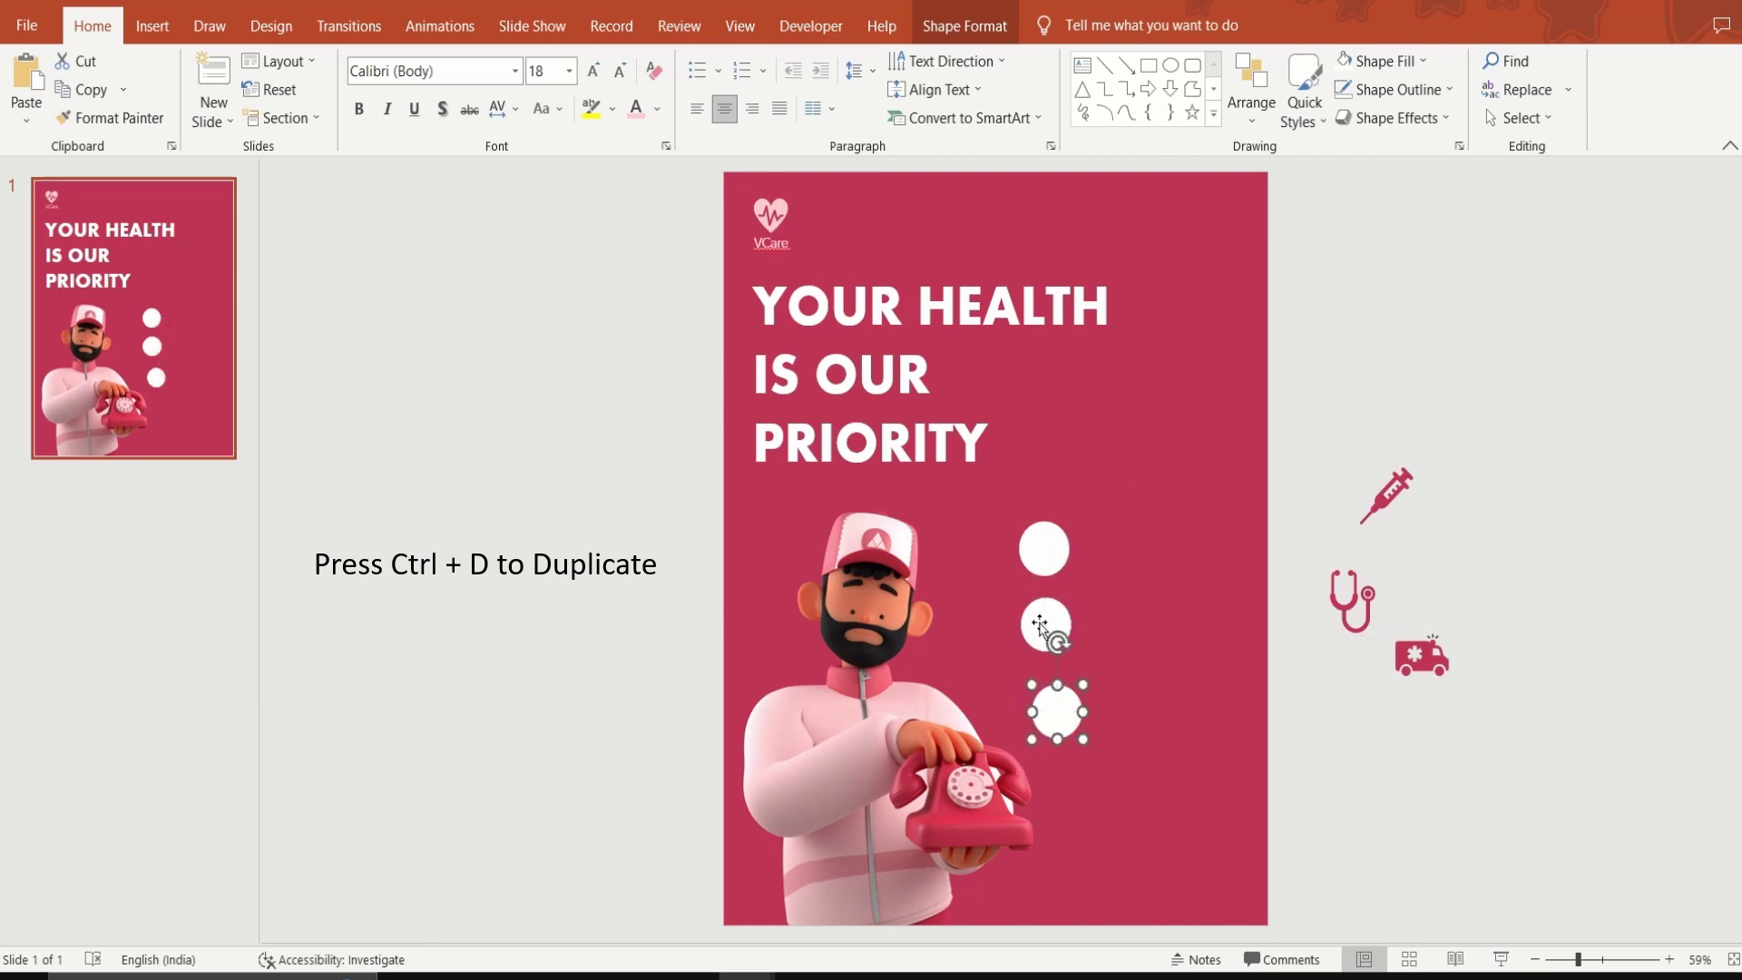
pyautogui.moveTo(1040, 624); pyautogui.dragTo(1039, 619)
pyautogui.moveTo(1054, 708); pyautogui.dragTo(1048, 685)
# Shrink the ambulance icon, bring it to front, and set it in the first circle.
pyautogui.click(1341, 737)
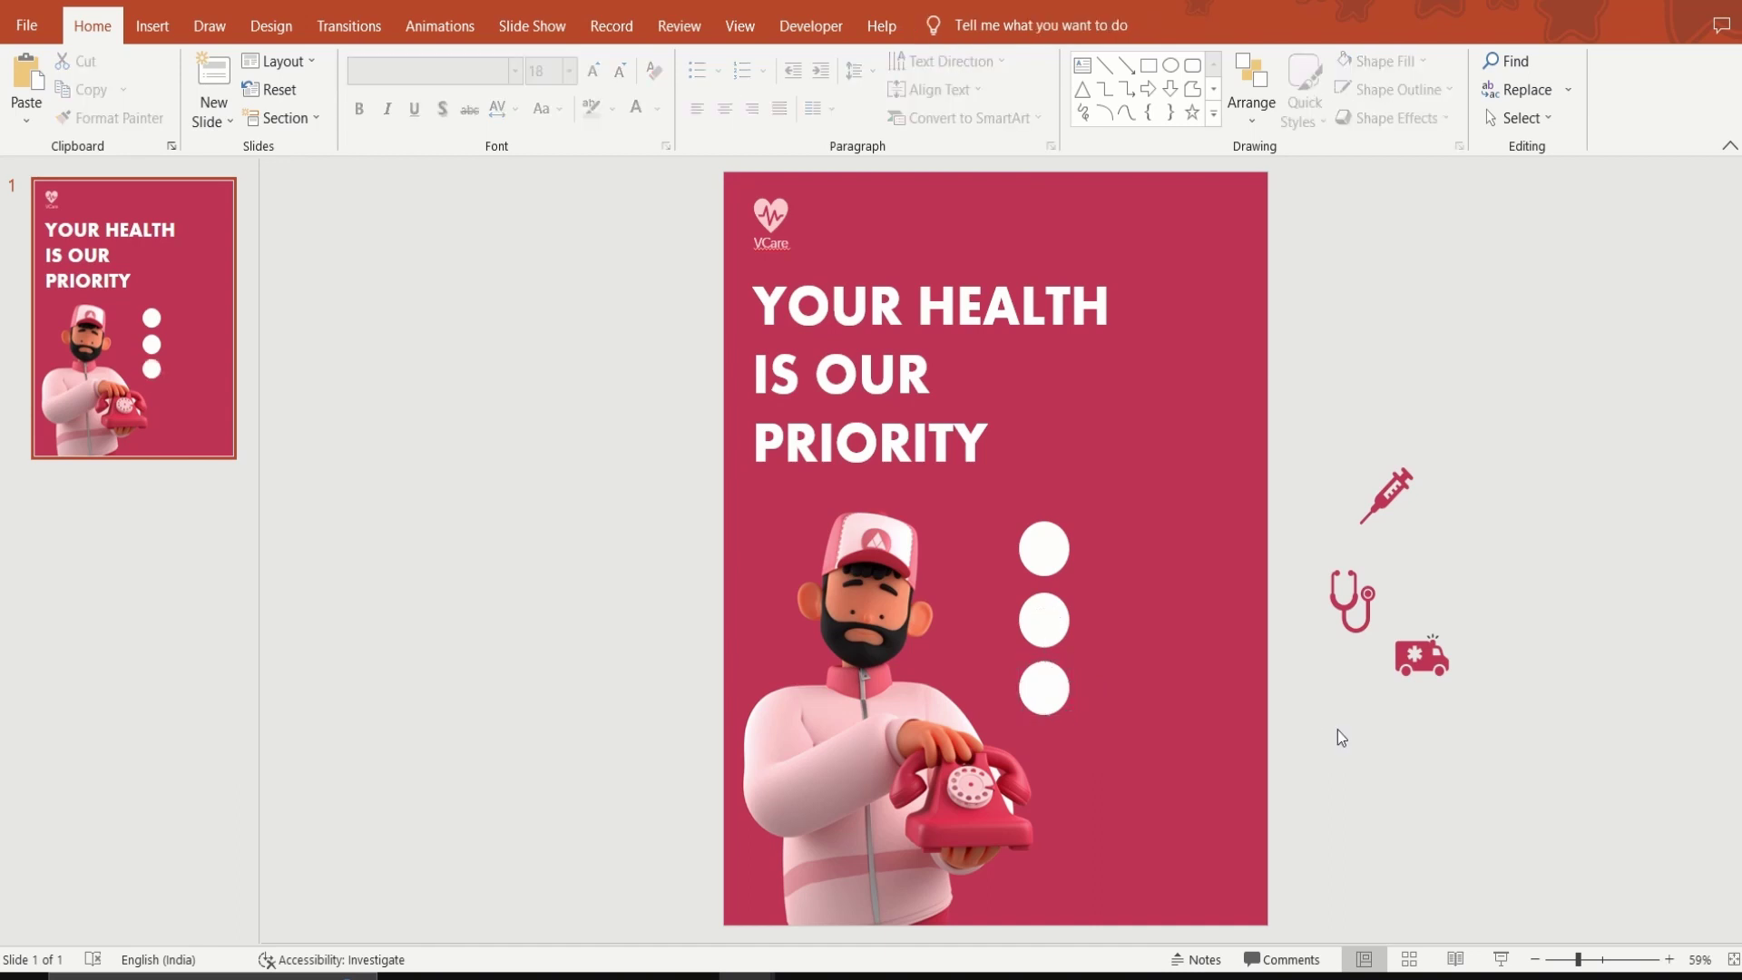
pyautogui.click(1413, 653)
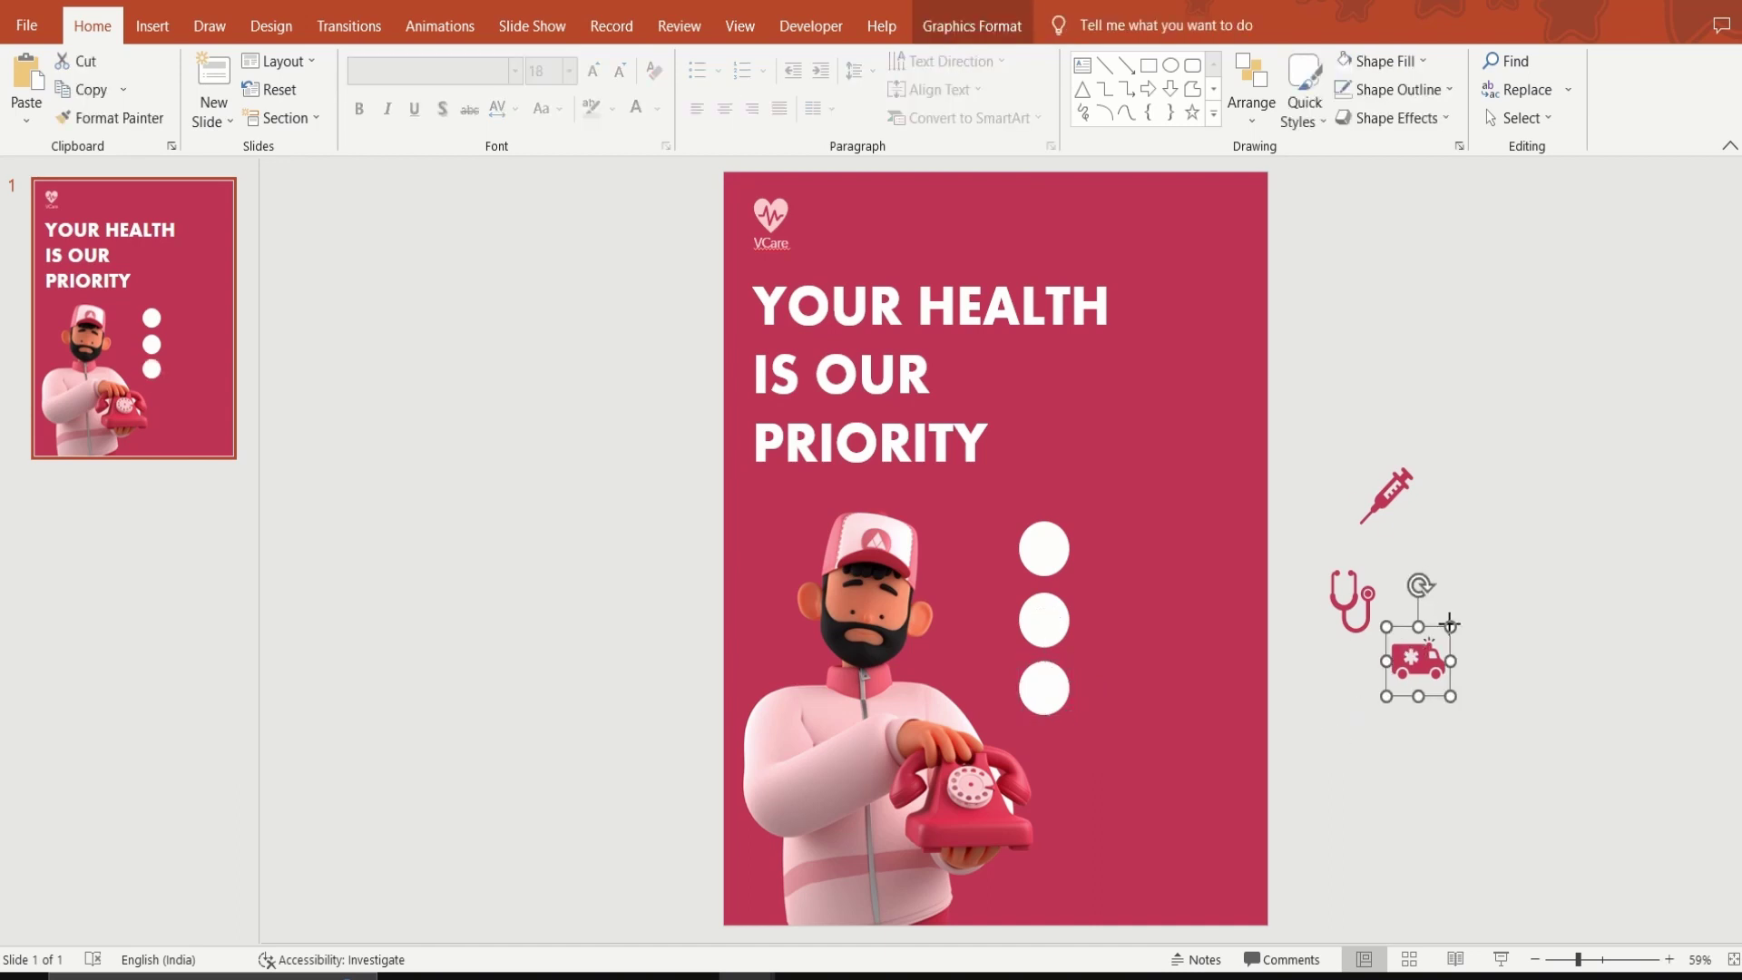
pyautogui.moveTo(1449, 626); pyautogui.dragTo(1431, 648)
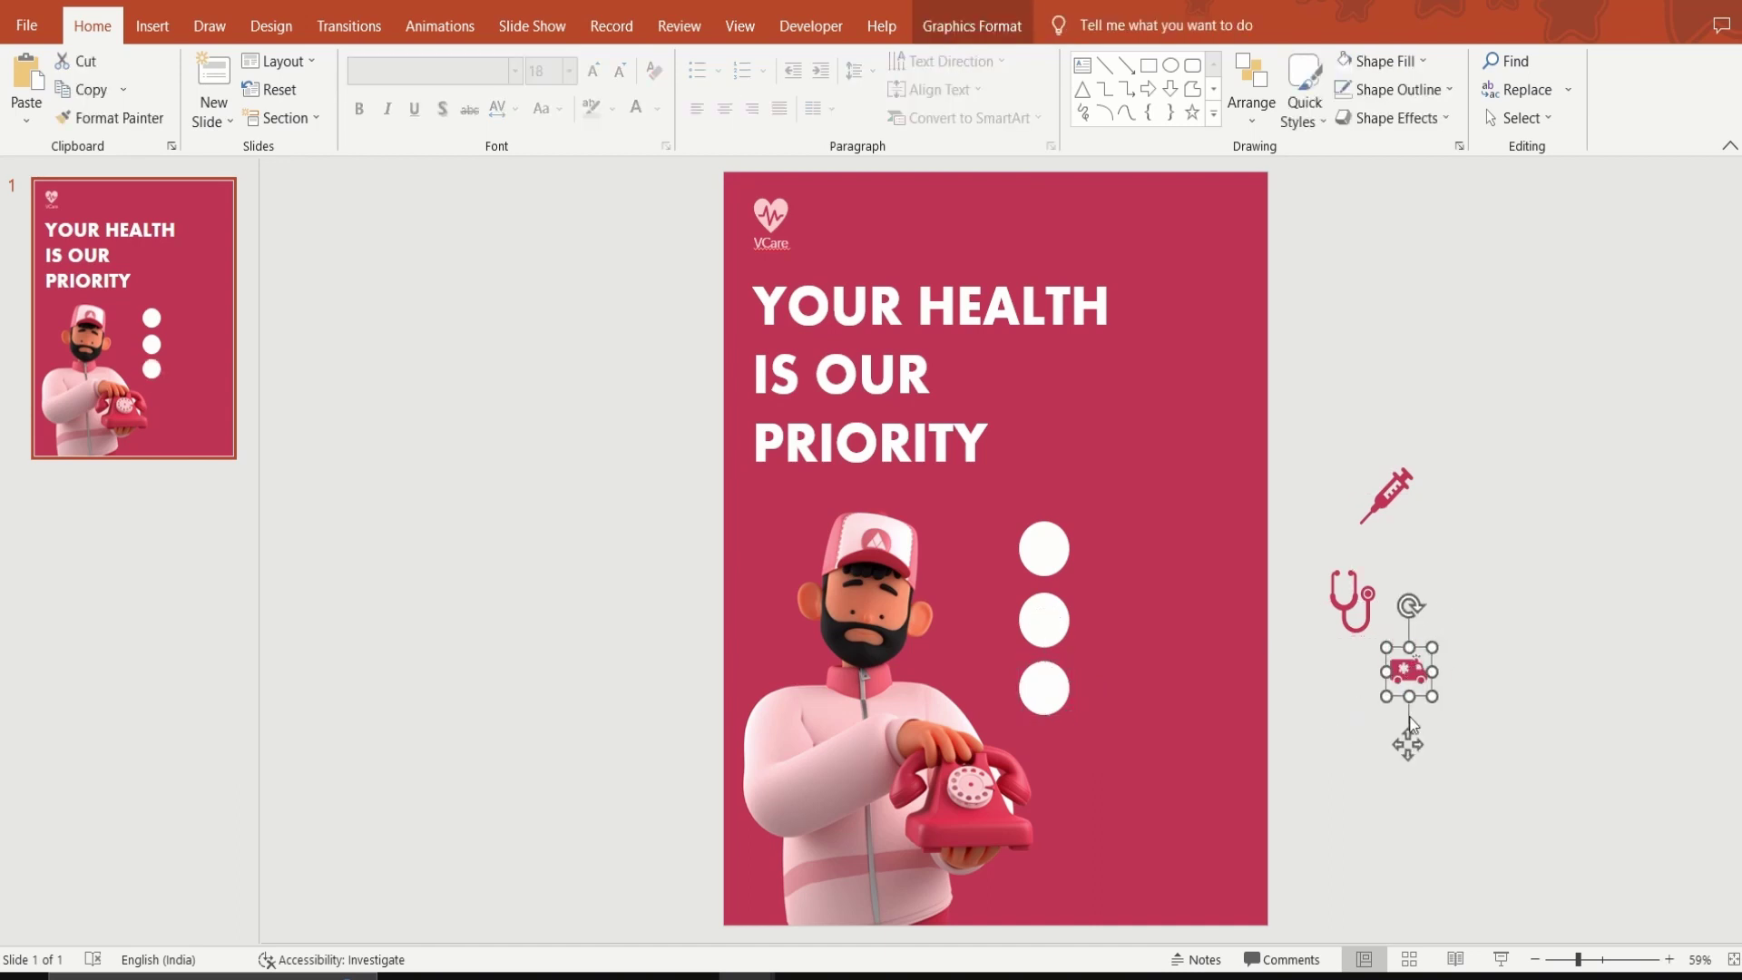
pyautogui.moveTo(1406, 751); pyautogui.dragTo(1071, 555)
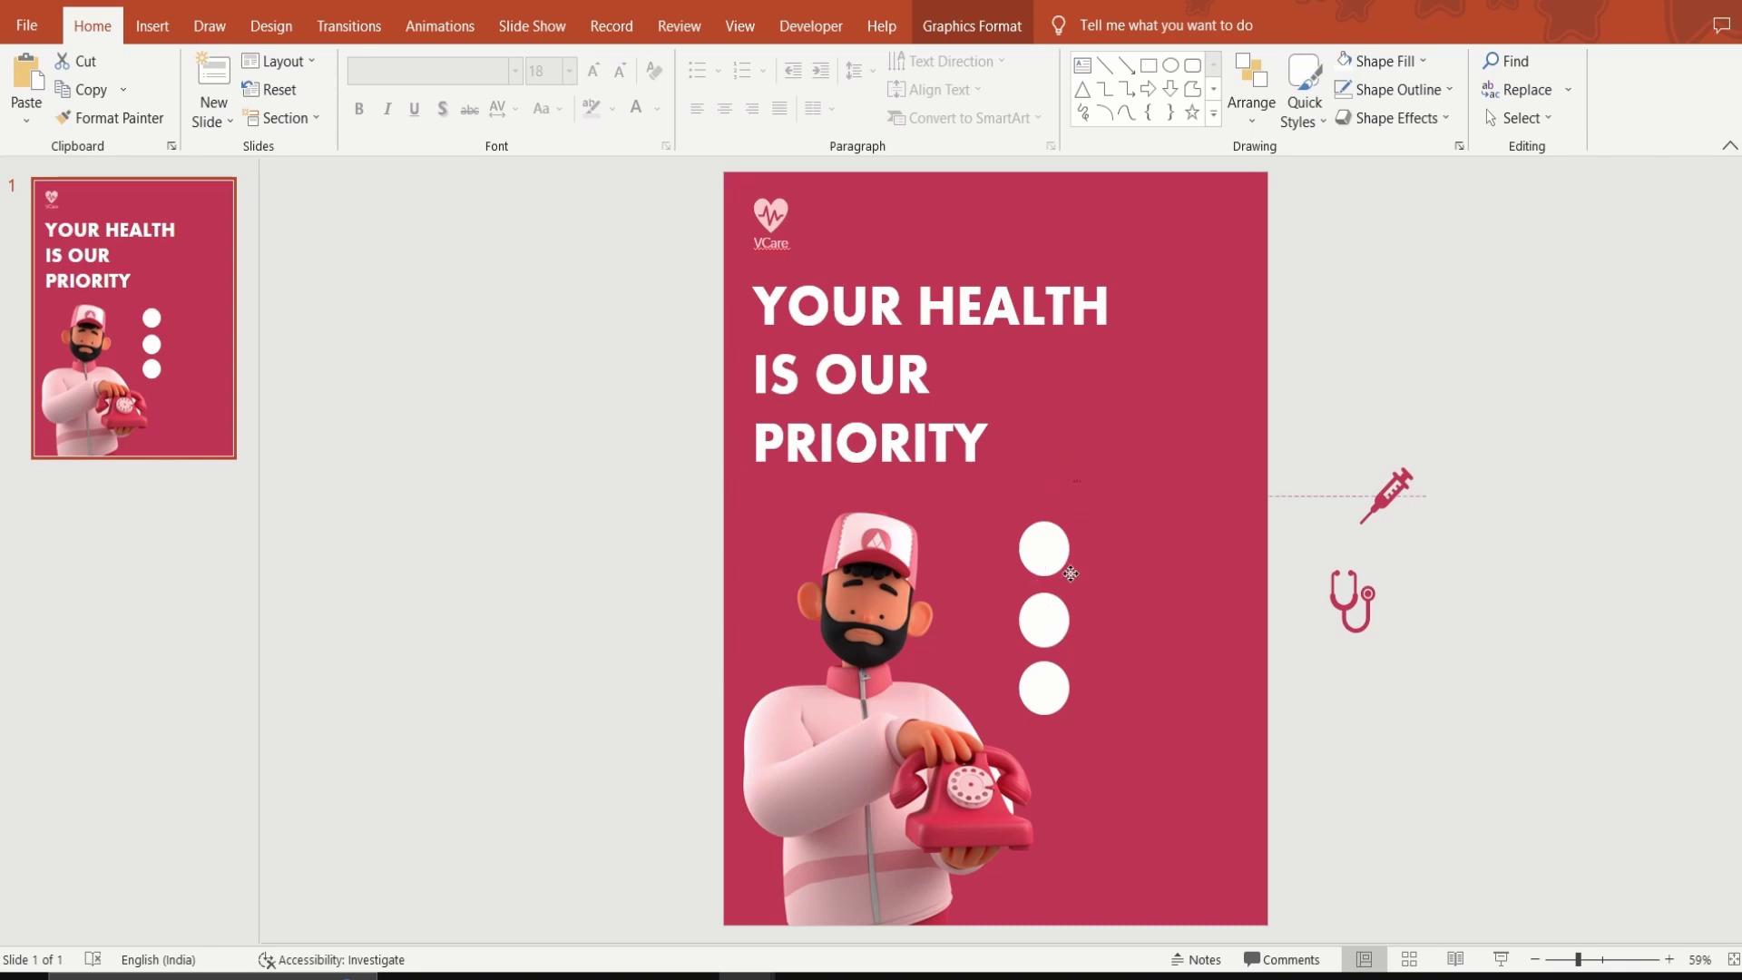
pyautogui.rightClick(1060, 479)
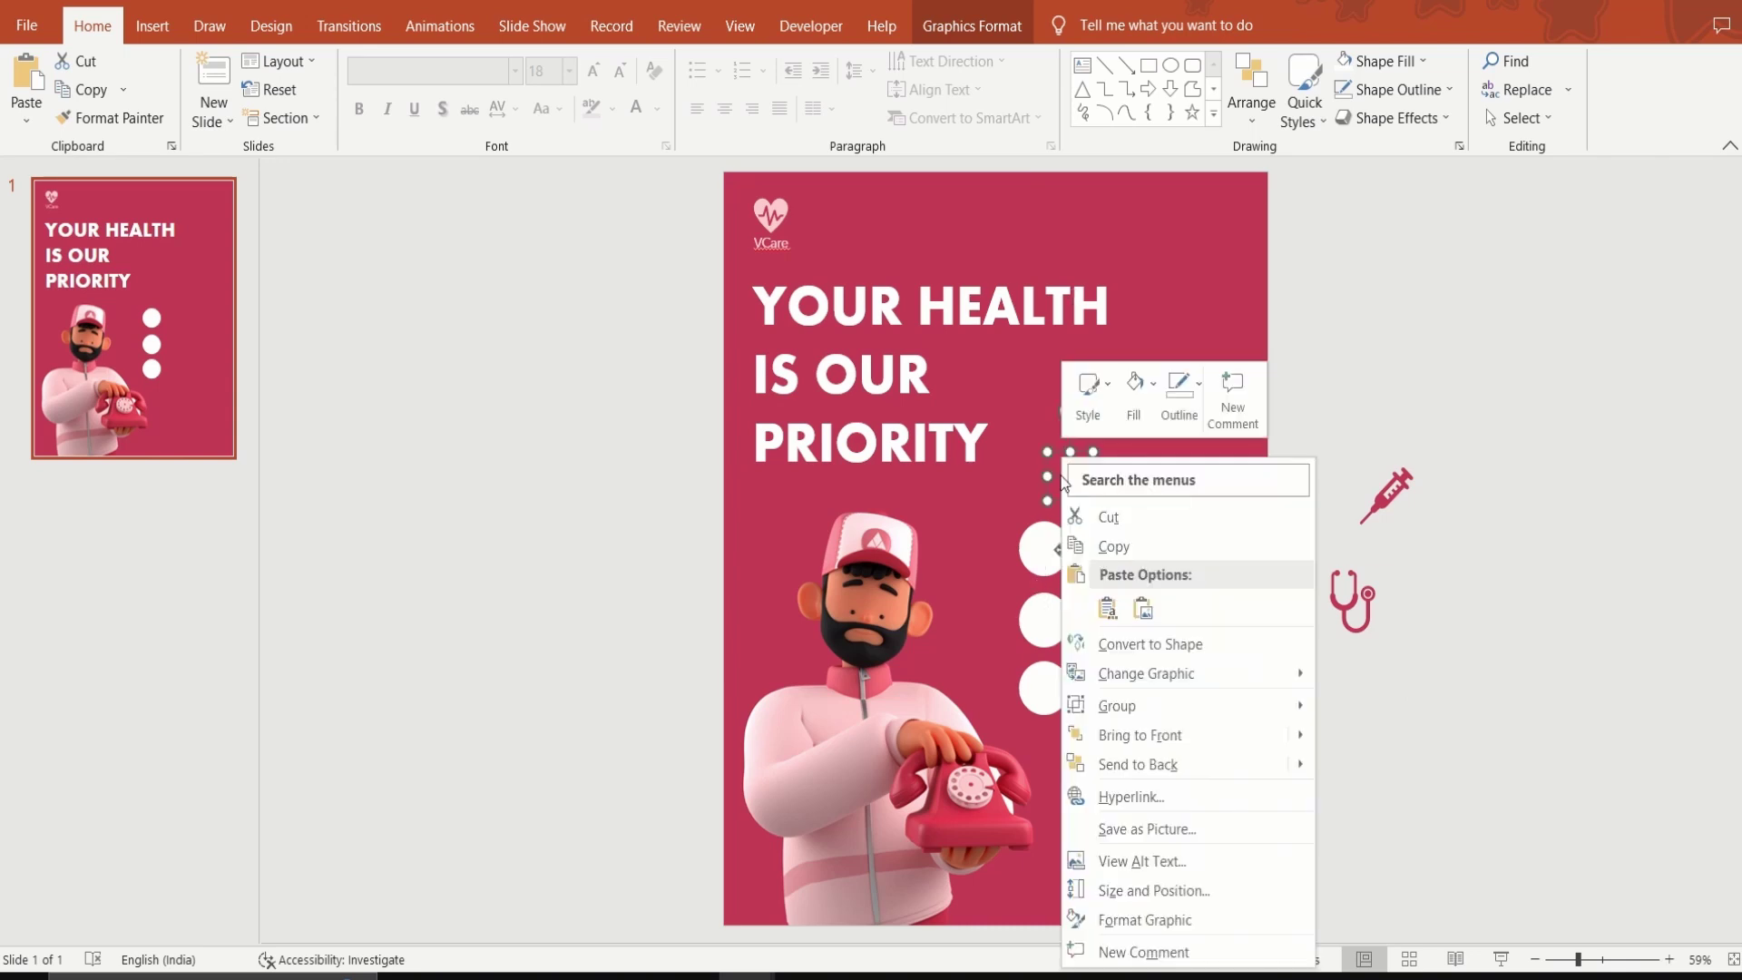
pyautogui.click(1146, 738)
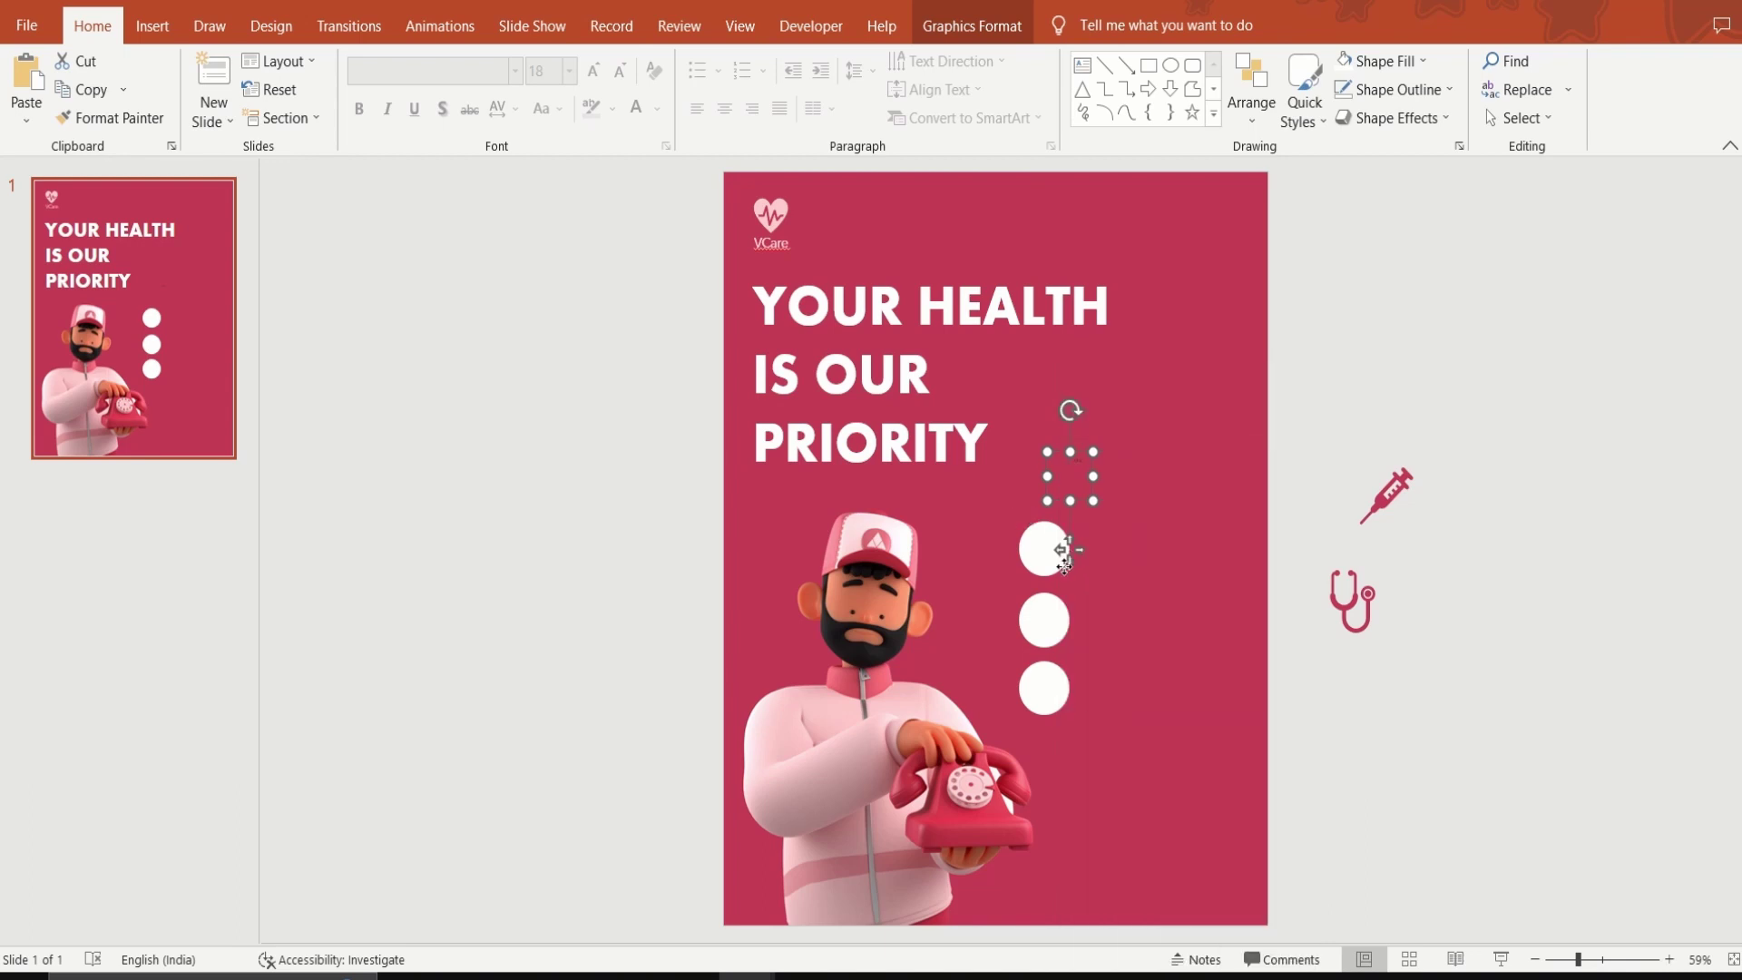
pyautogui.moveTo(1063, 553); pyautogui.dragTo(1045, 632)
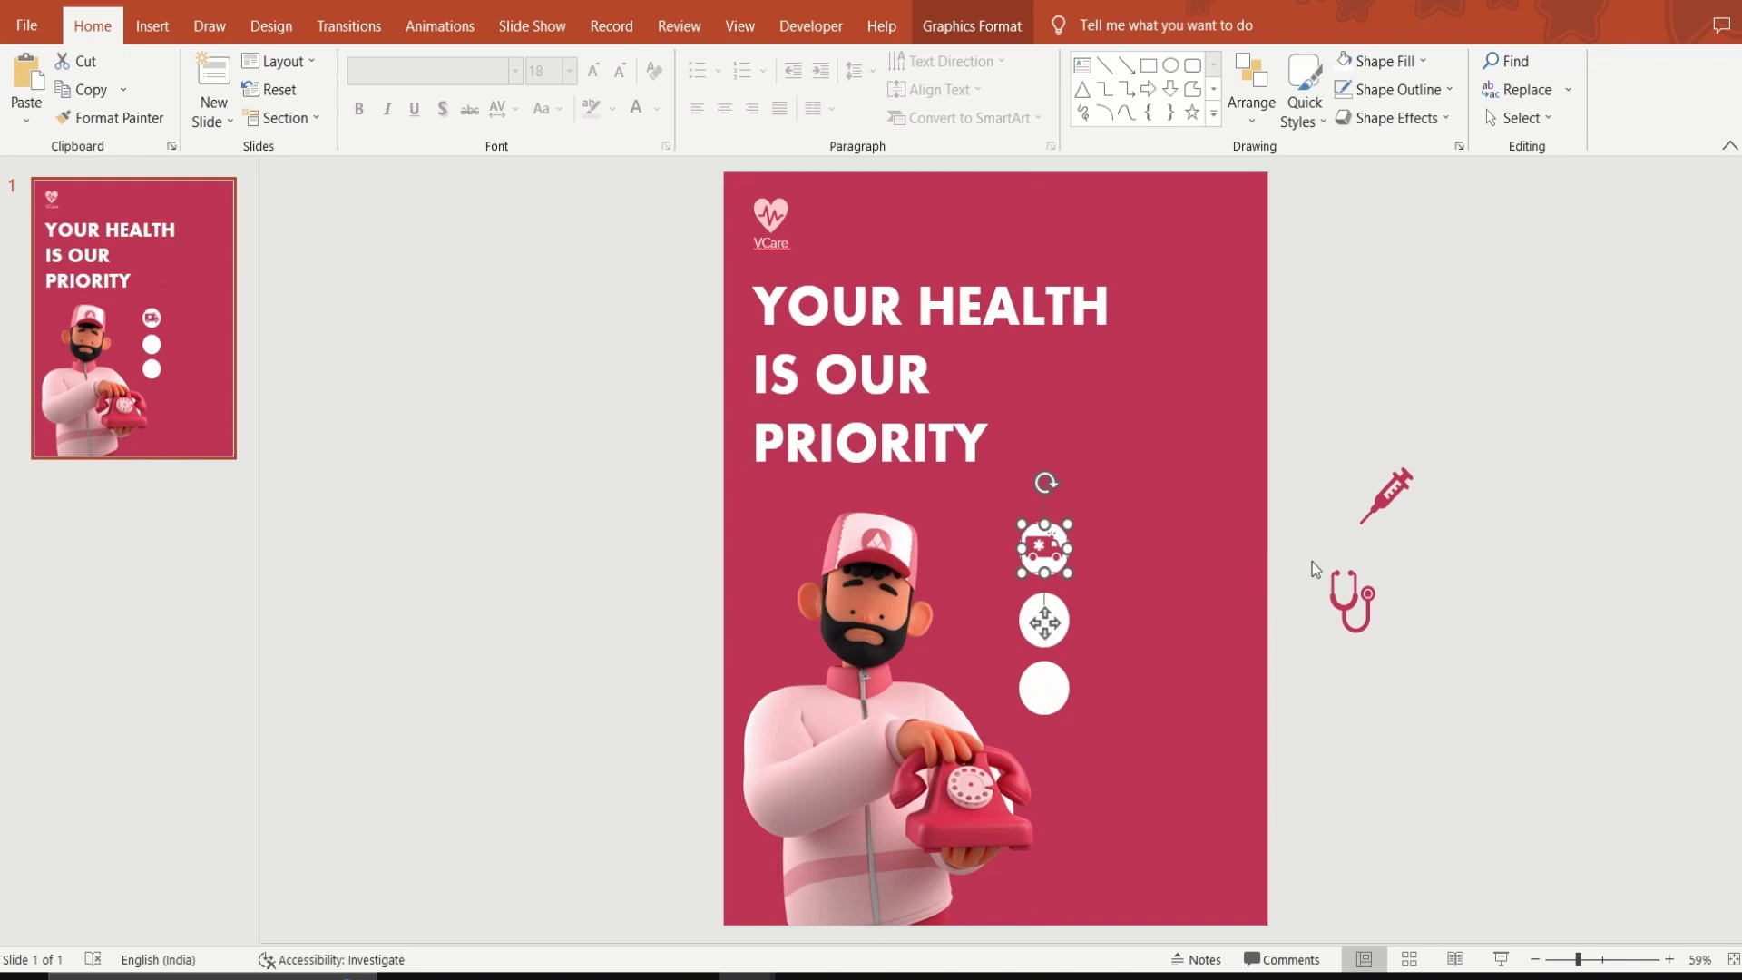
# Move the stethoscope icon into the second circle, in front, slightly enlarged.
pyautogui.click(1361, 589)
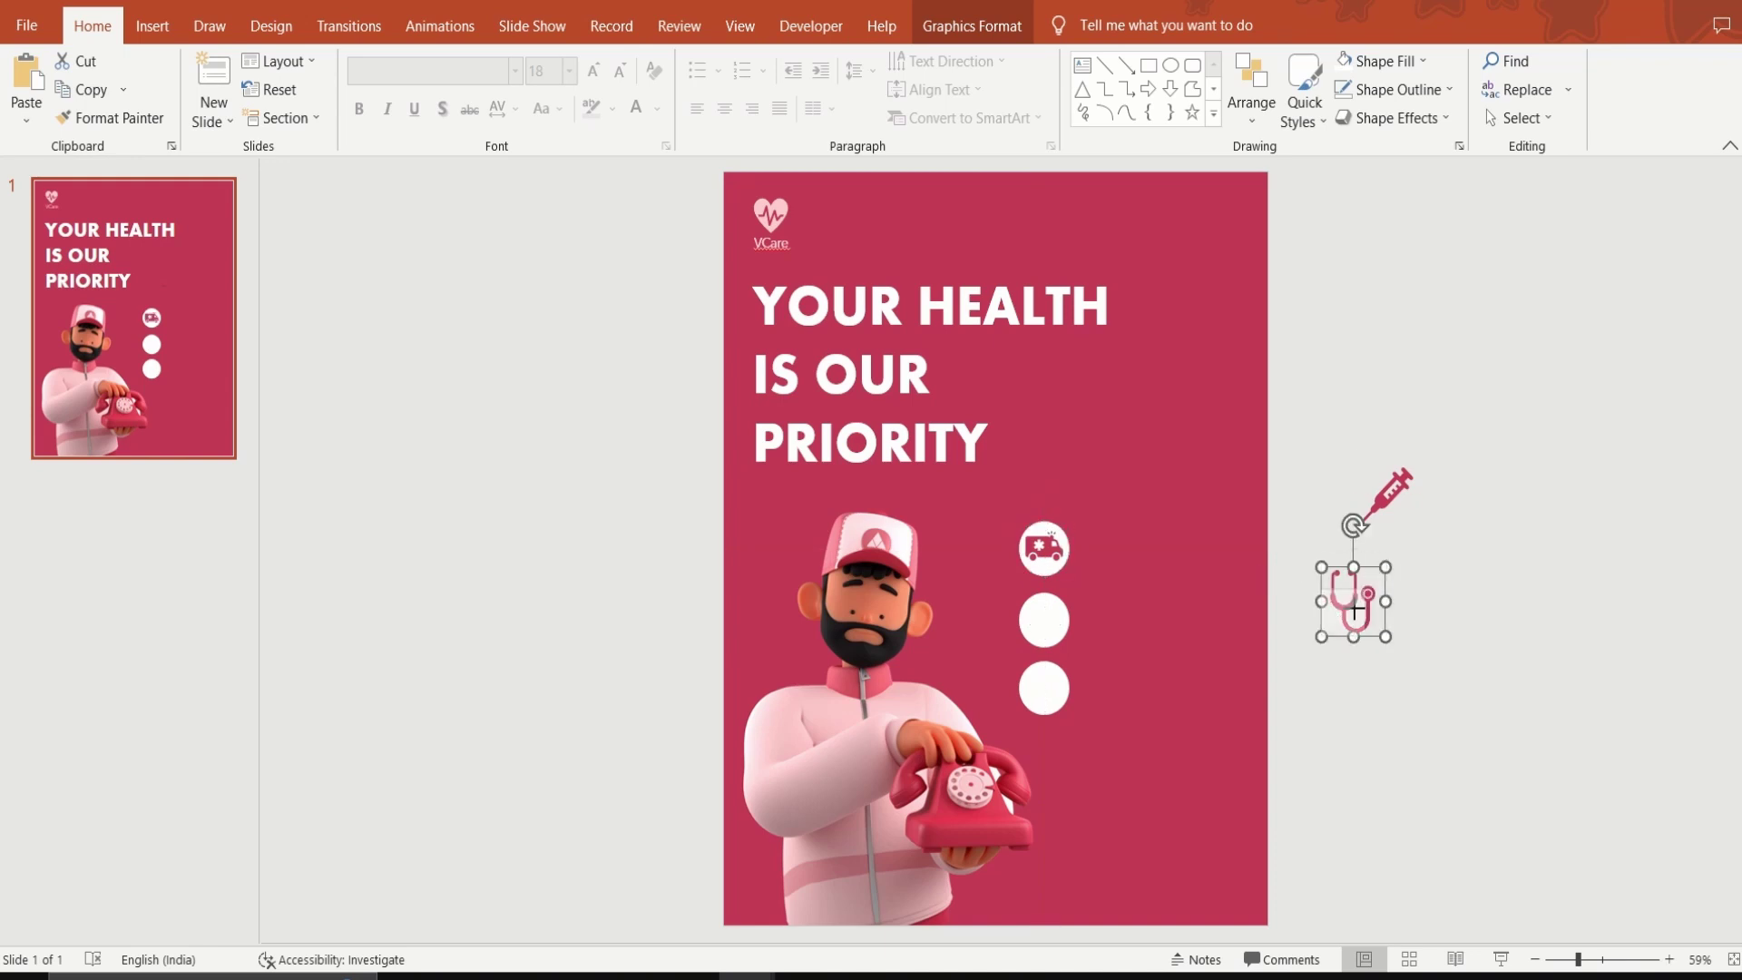
pyautogui.moveTo(1360, 590); pyautogui.dragTo(1114, 711)
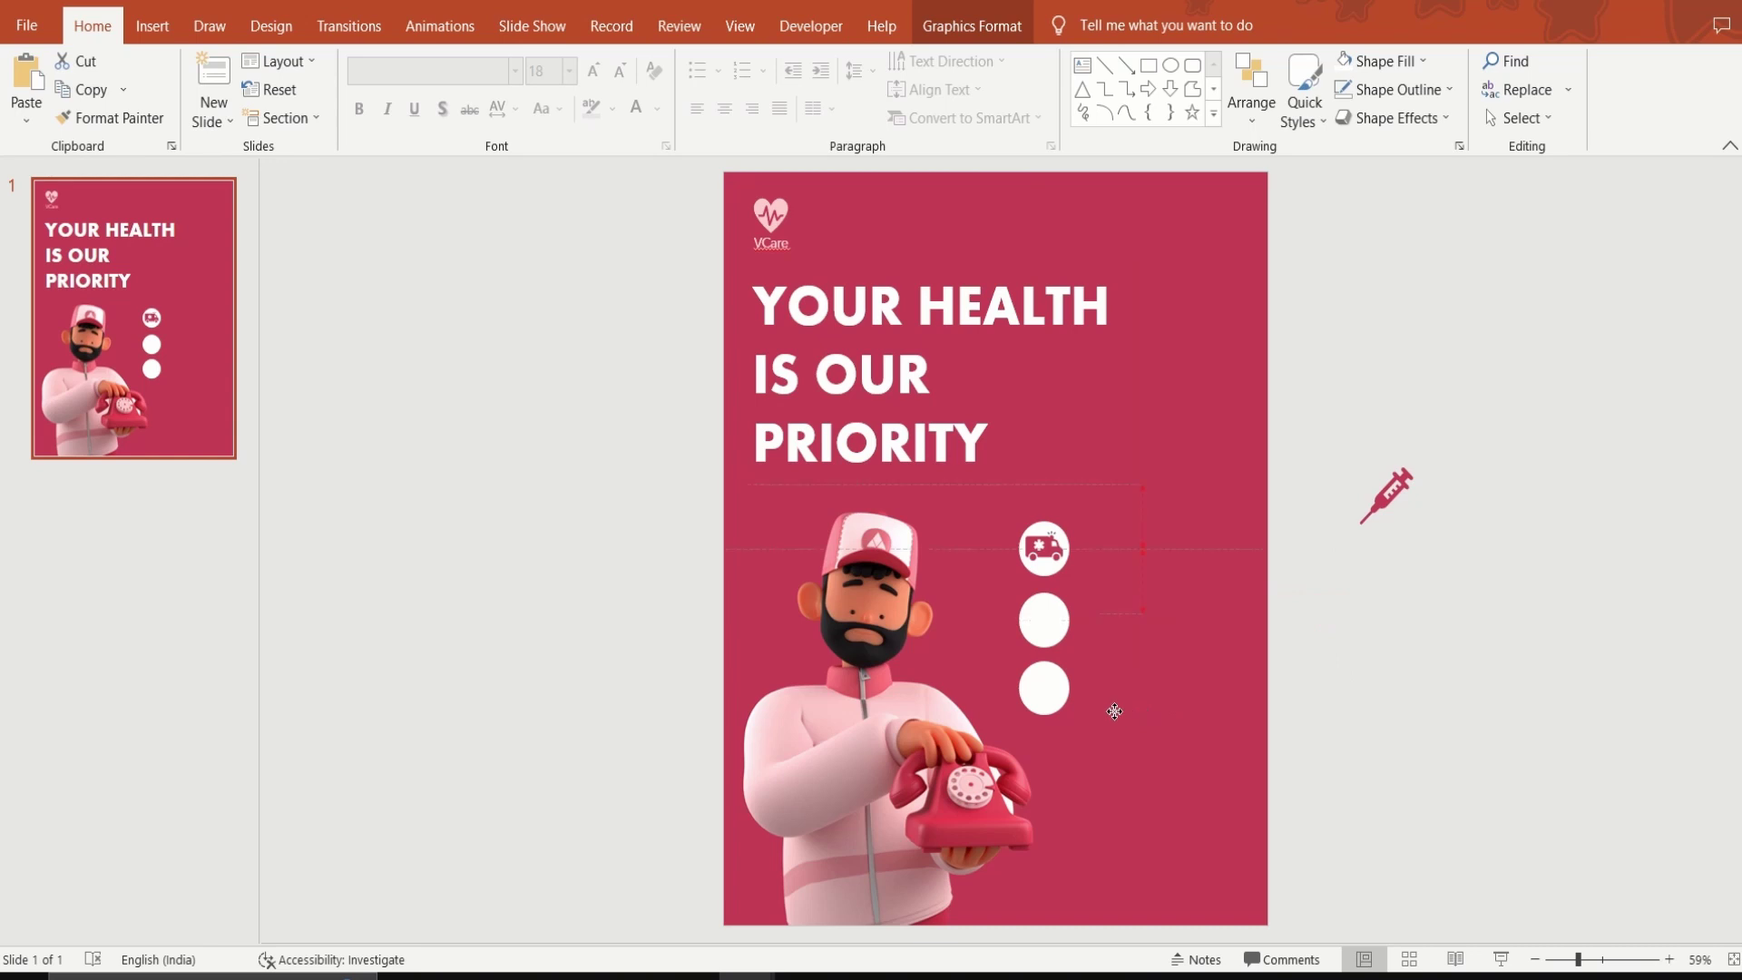
pyautogui.rightClick(1051, 707)
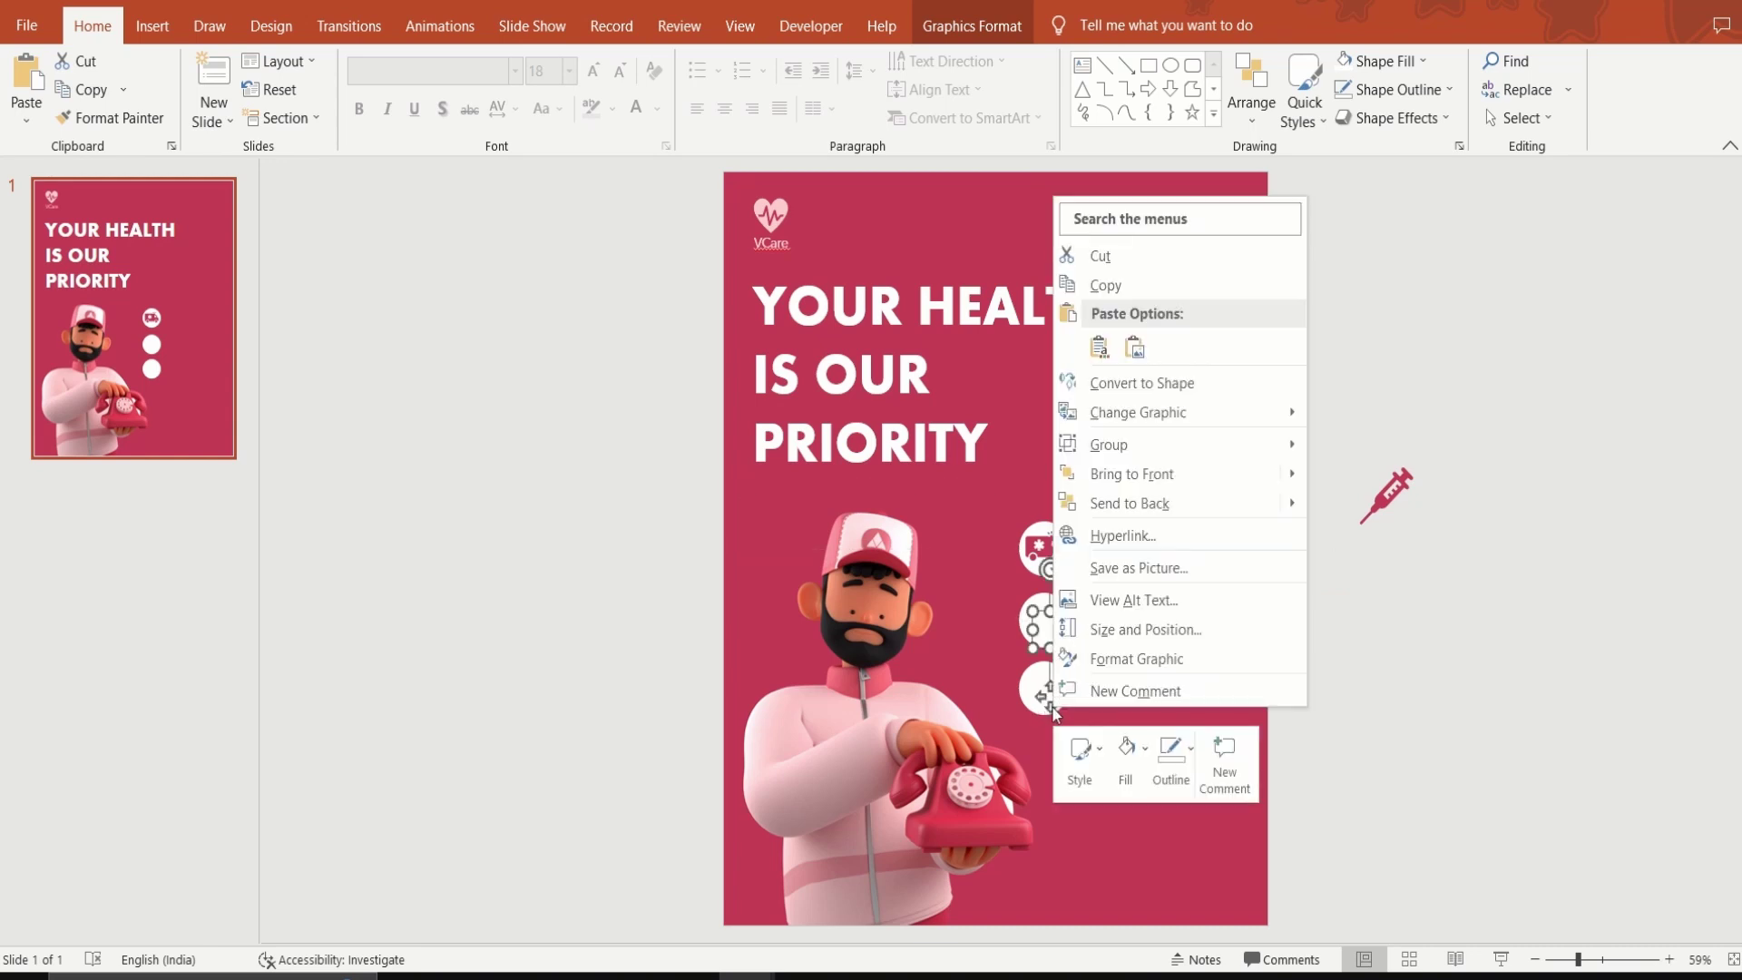
pyautogui.click(1191, 485)
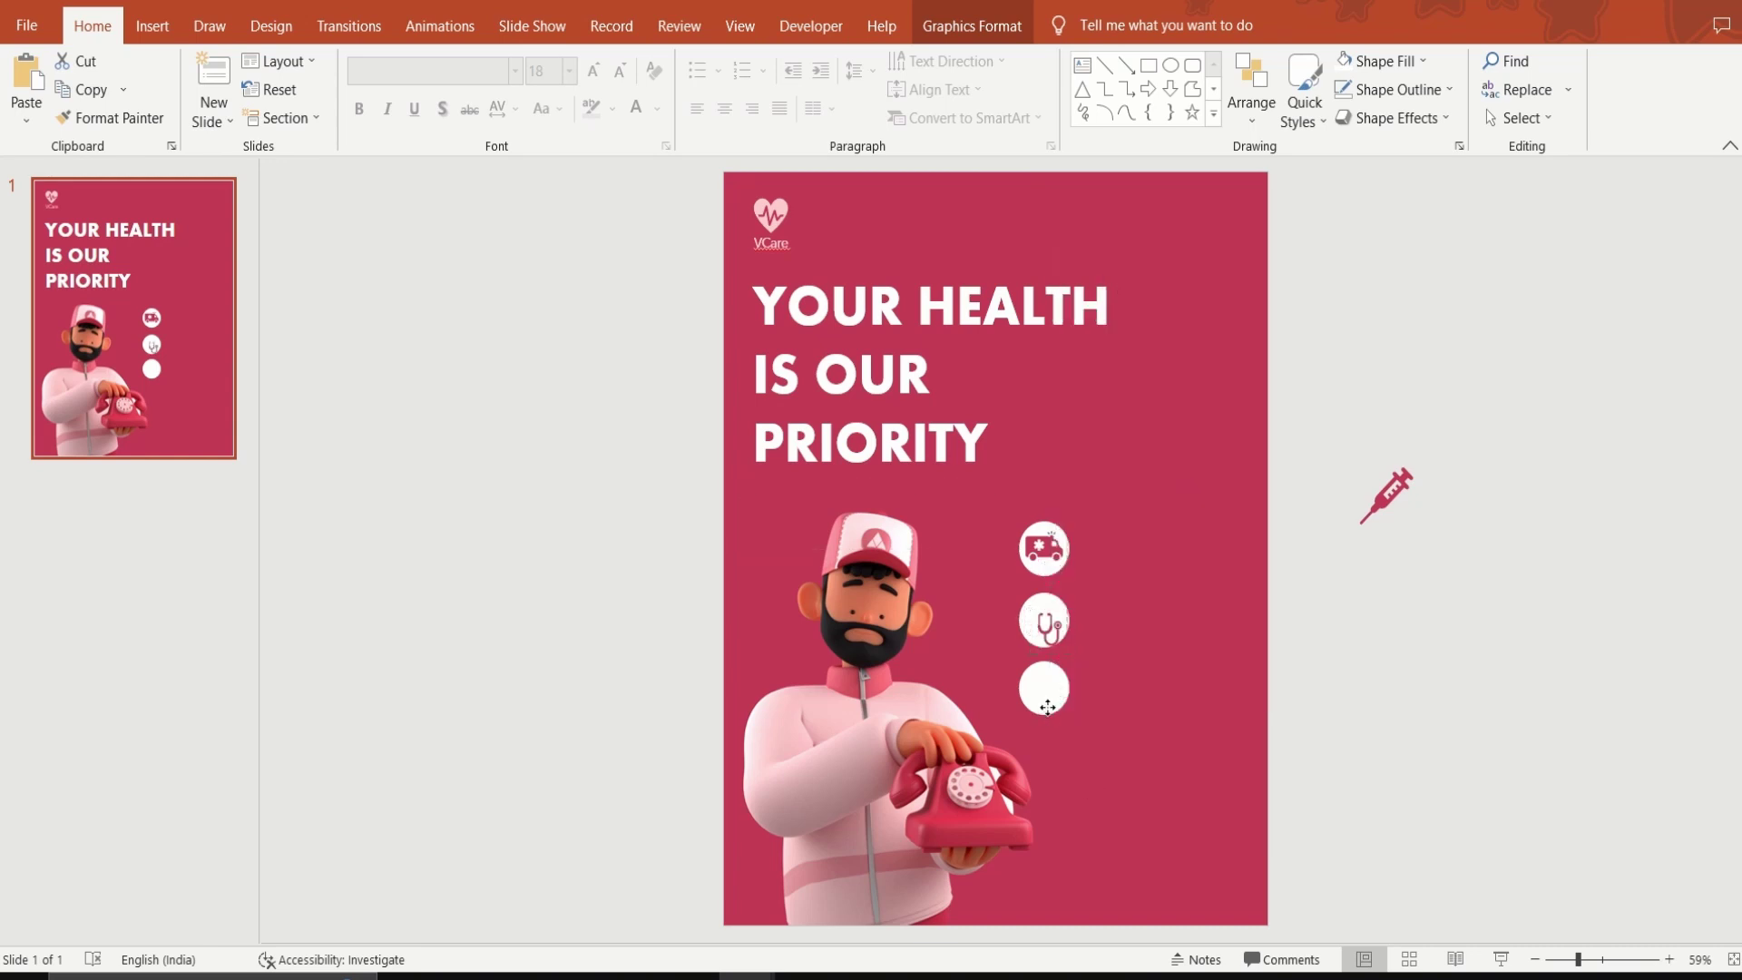
pyautogui.click(1045, 701)
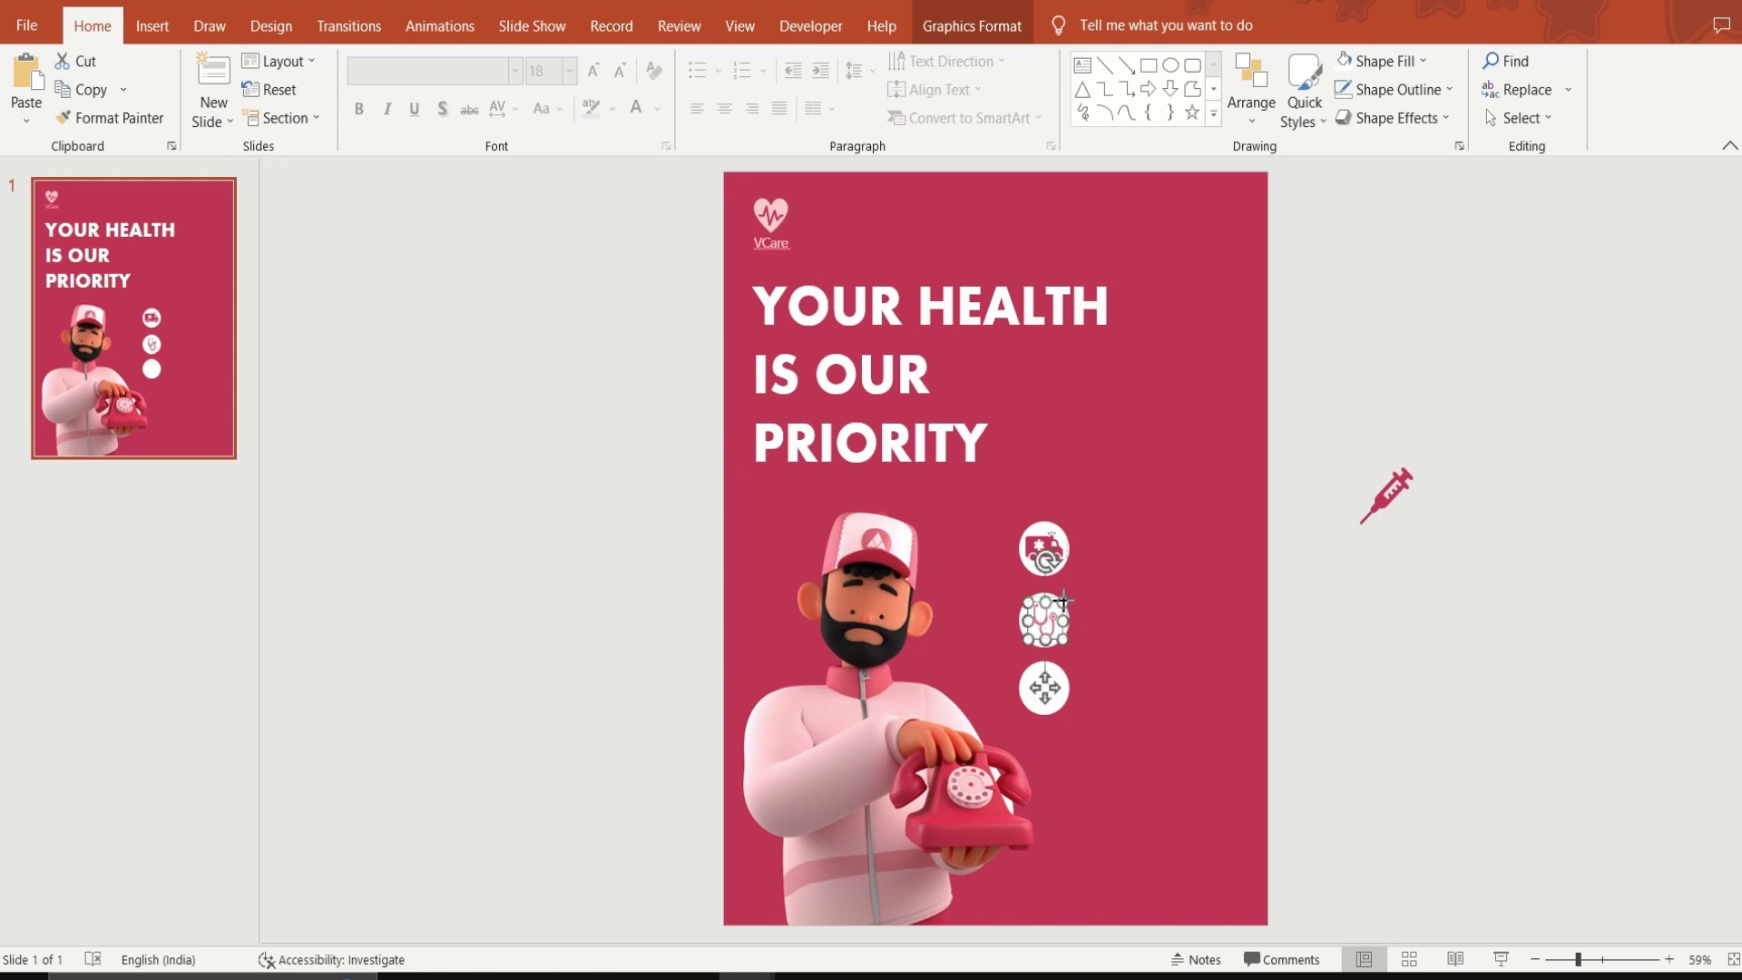
pyautogui.moveTo(1063, 600); pyautogui.dragTo(1068, 595)
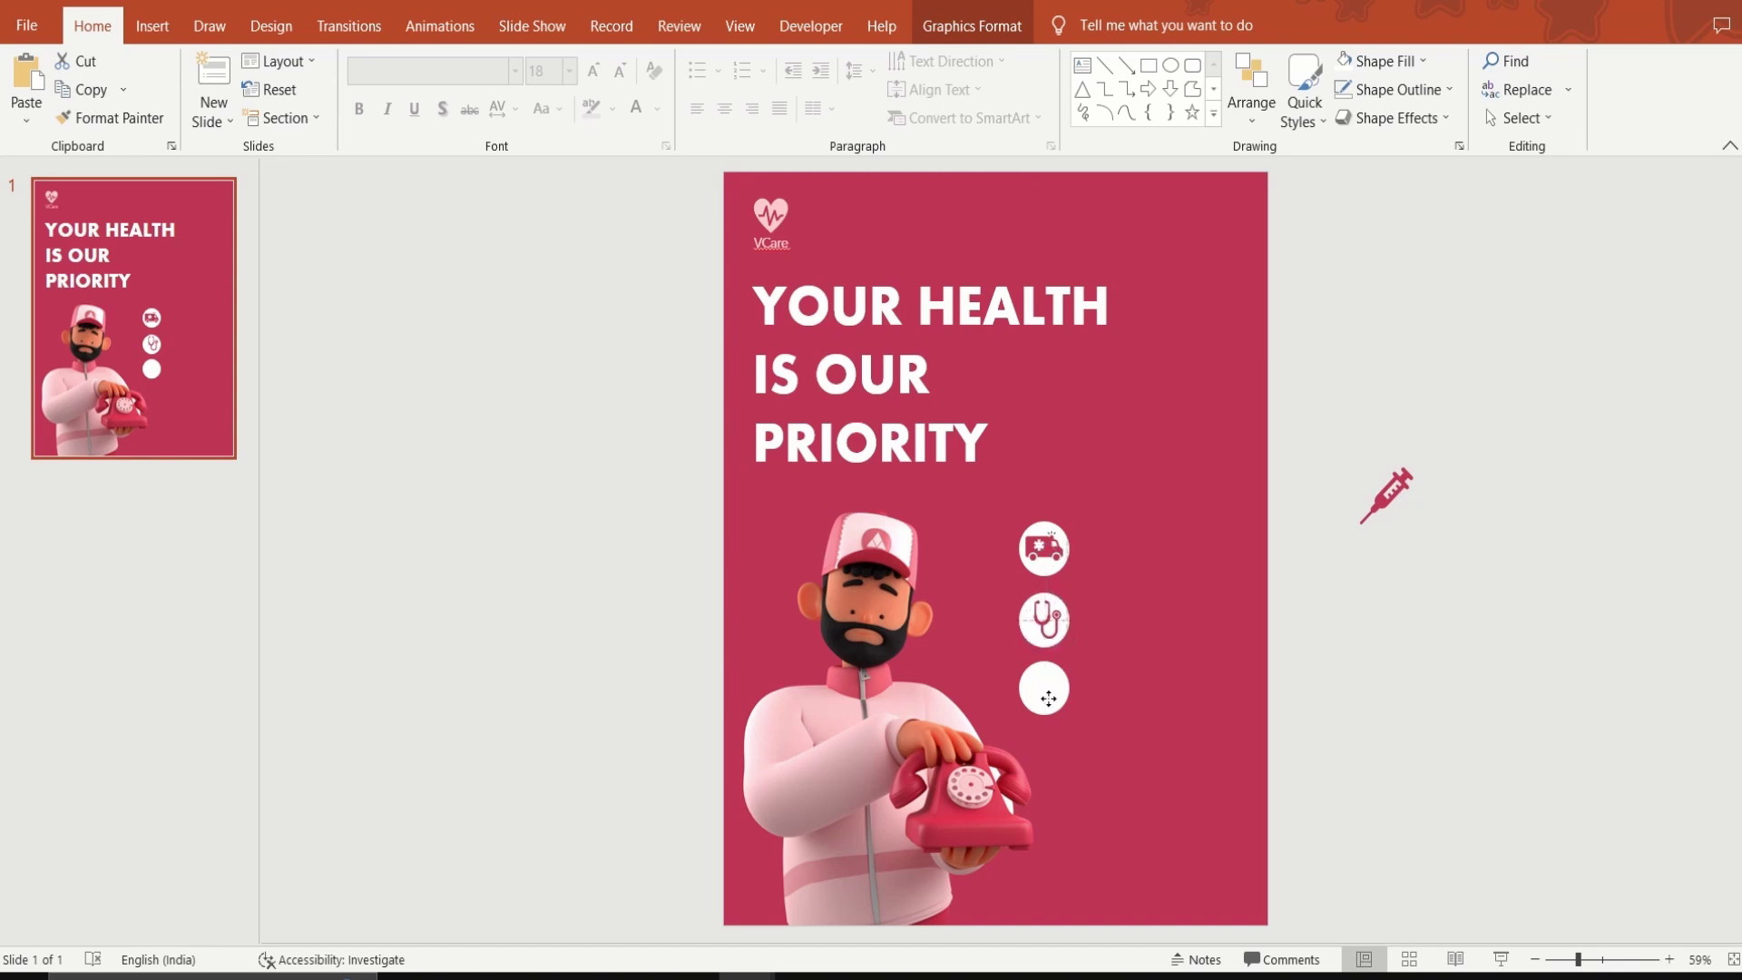
# Bring the syringe icon in front of the third circle and centre it inside.
pyautogui.rightClick(1048, 697)
pyautogui.click(1205, 462)
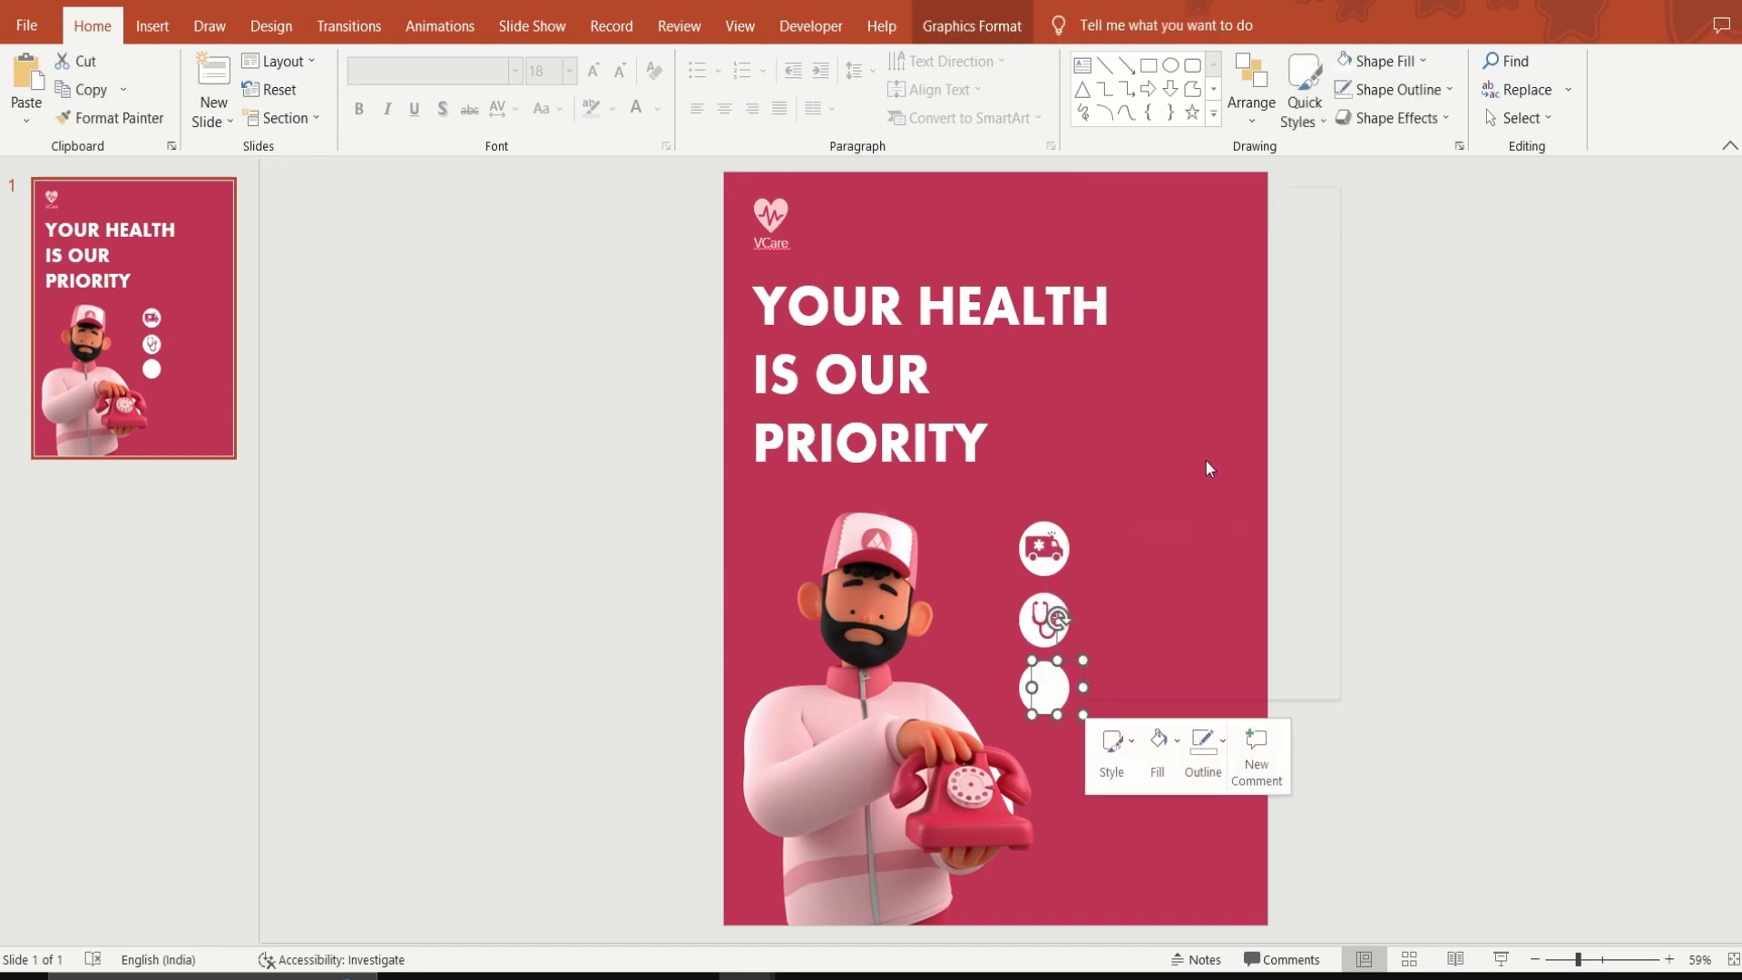
pyautogui.hotkey('ctrl', 'v')
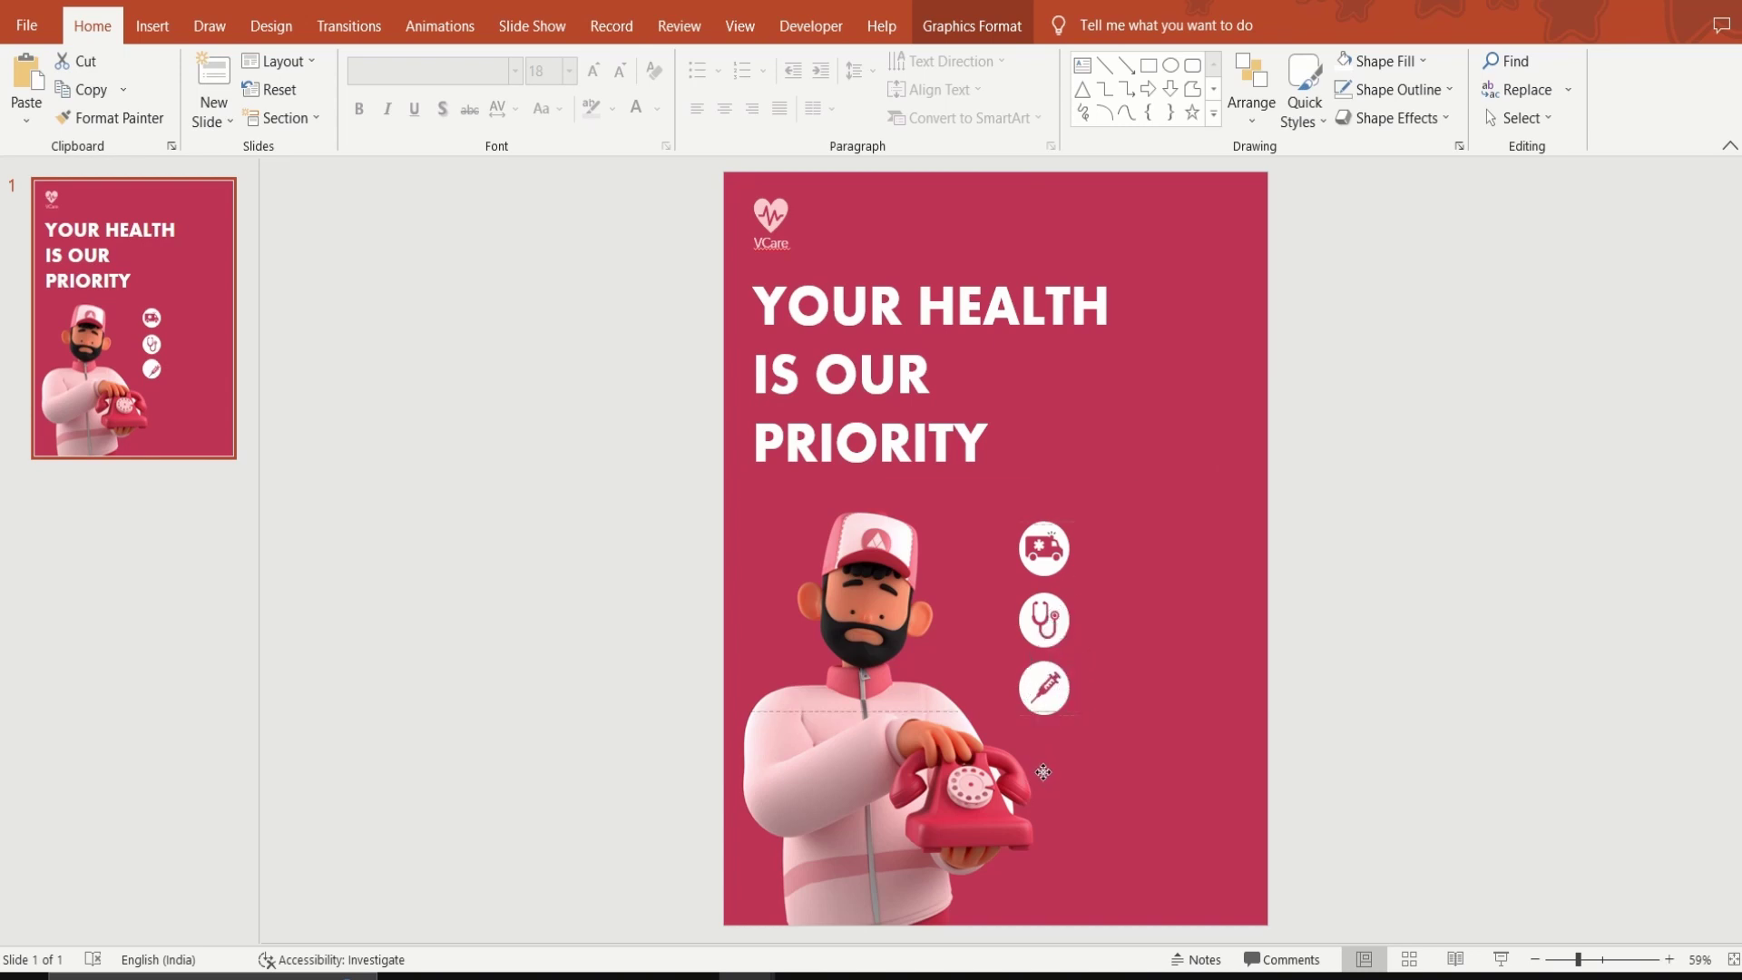
pyautogui.moveTo(1044, 772); pyautogui.dragTo(1043, 773)
pyautogui.click(1416, 664)
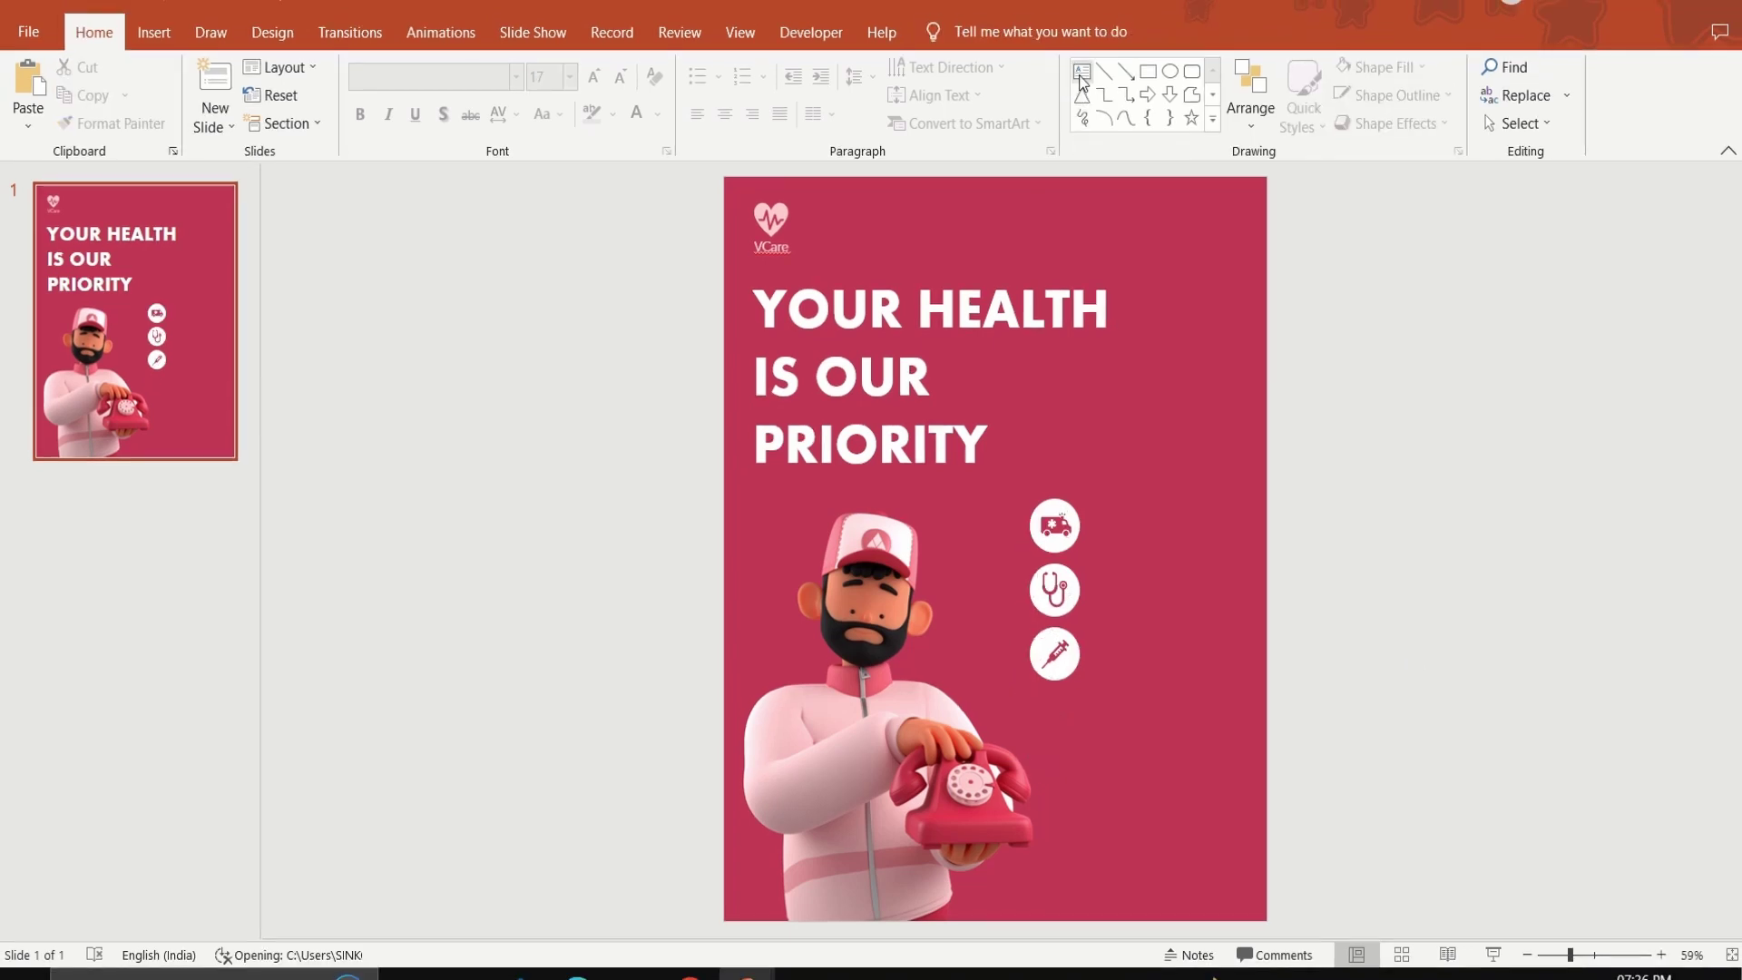
# Add an 'Emergency' text box, make it bold and white, and place it beside the ambulance circle.
pyautogui.click(1080, 76)
pyautogui.moveTo(1068, 414); pyautogui.dragTo(1197, 463)
pyautogui.write('Emergency')
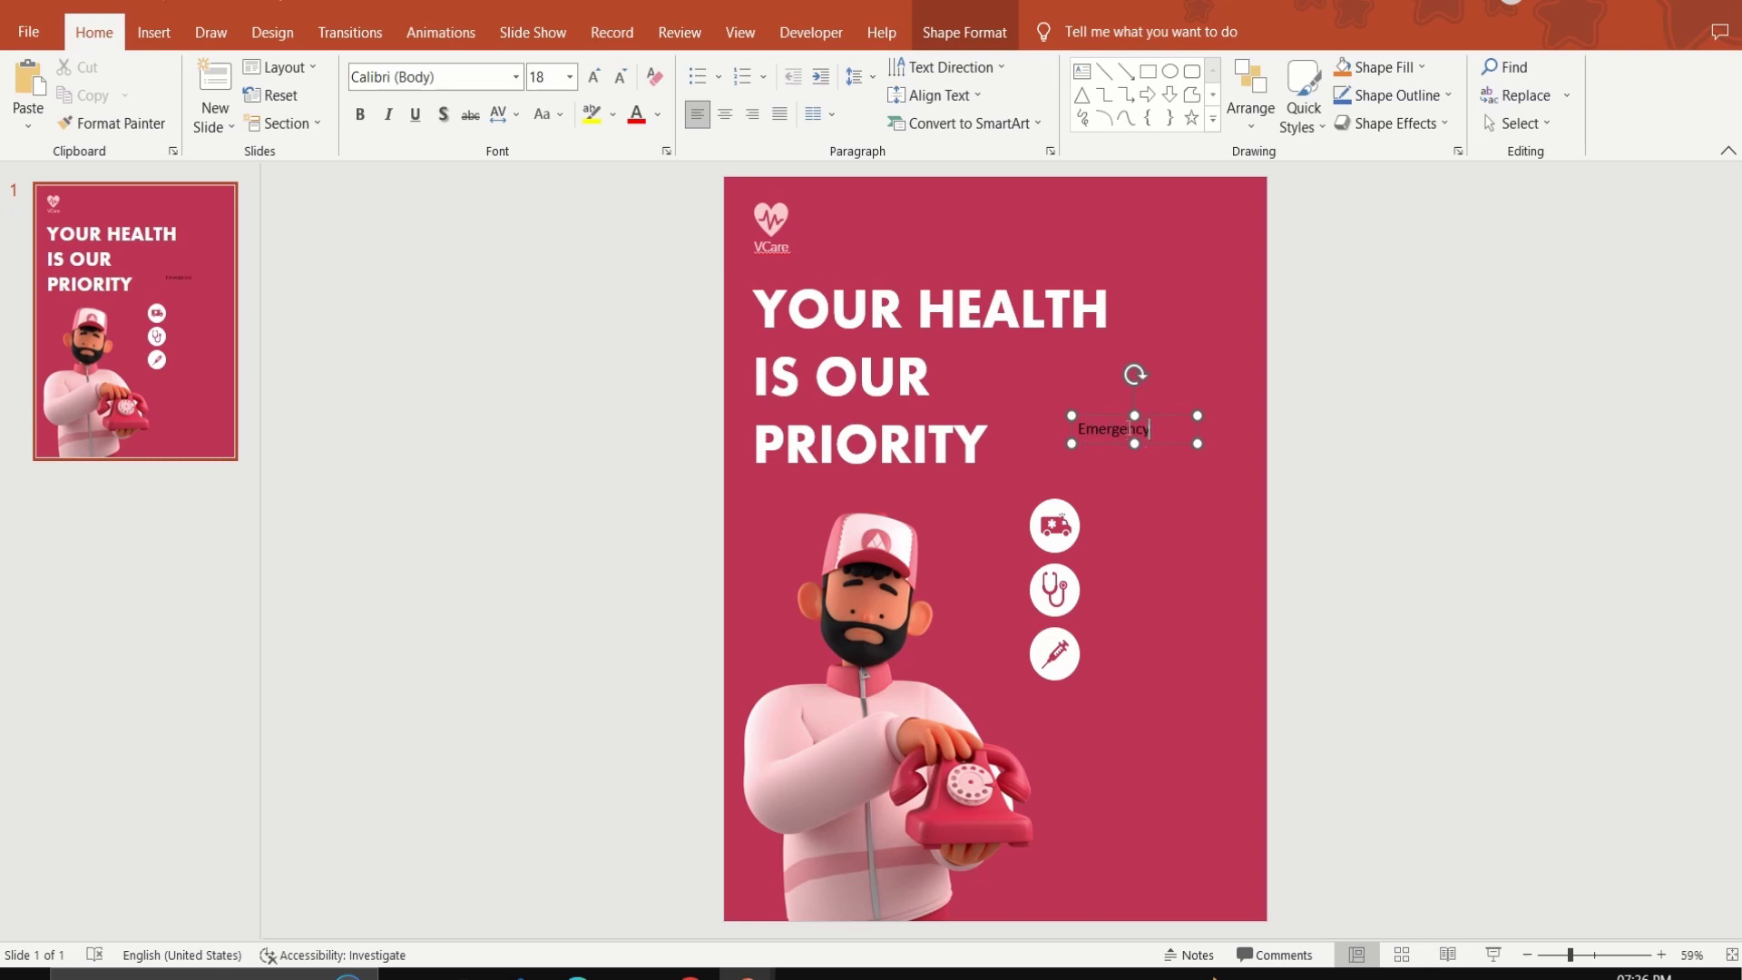
pyautogui.moveTo(1149, 429); pyautogui.dragTo(1040, 413)
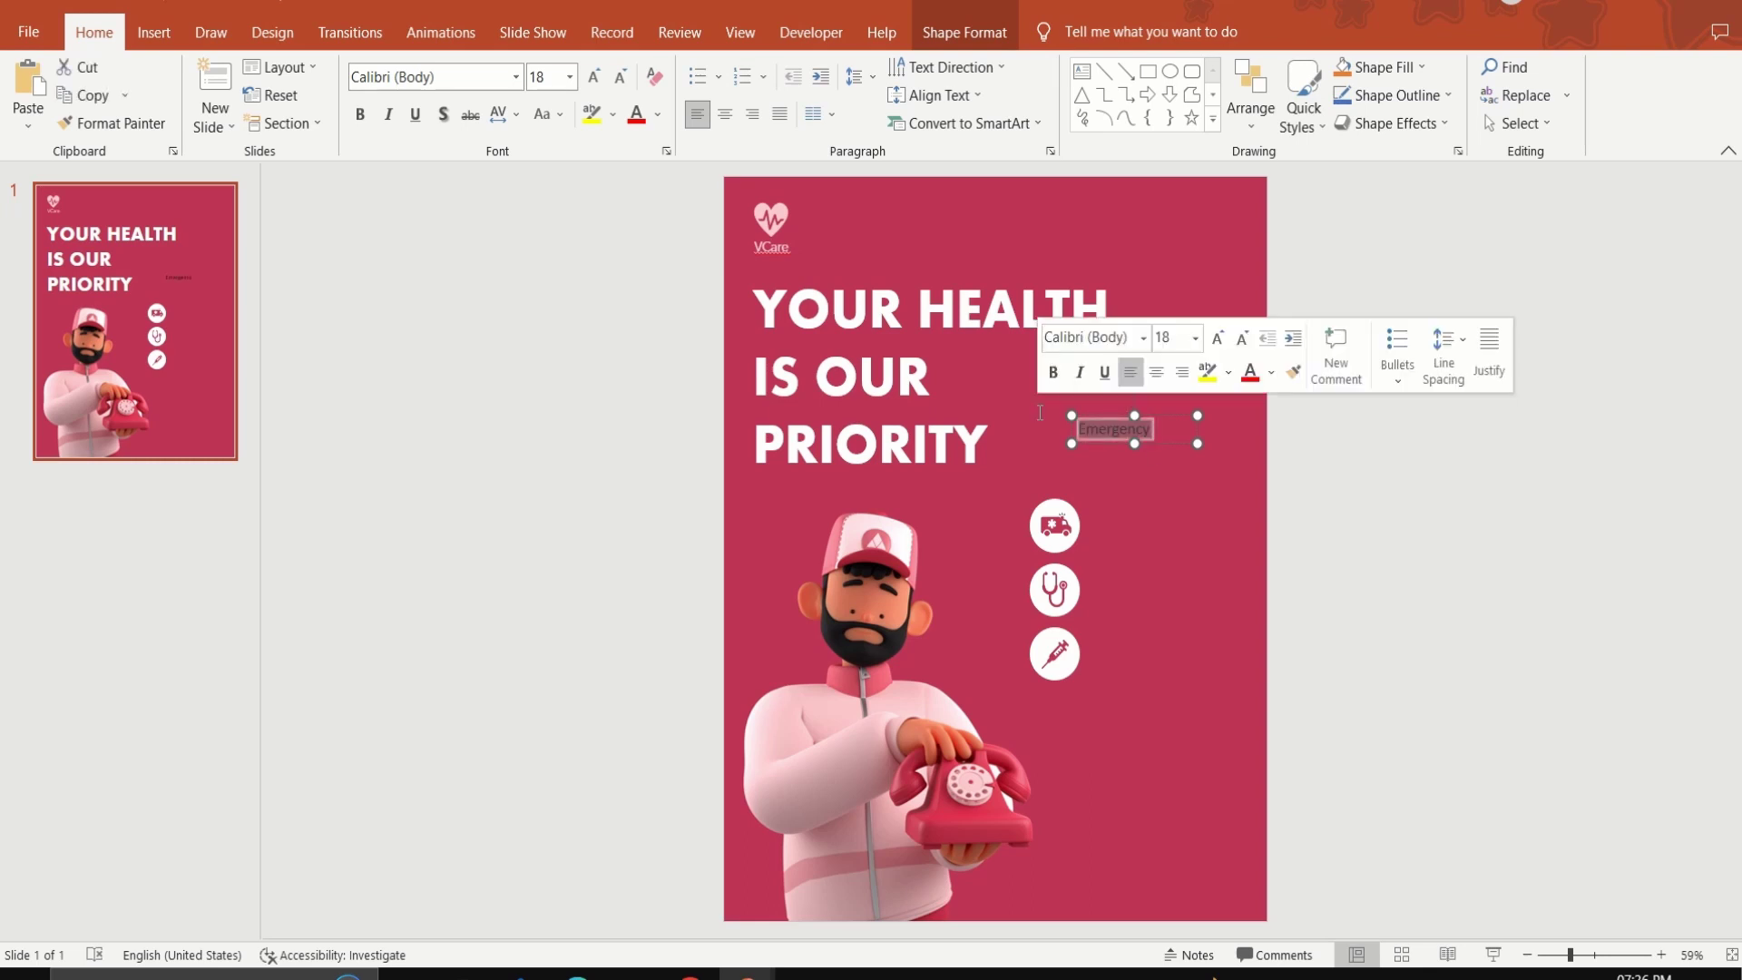
pyautogui.hotkey('ctrl', 'b')
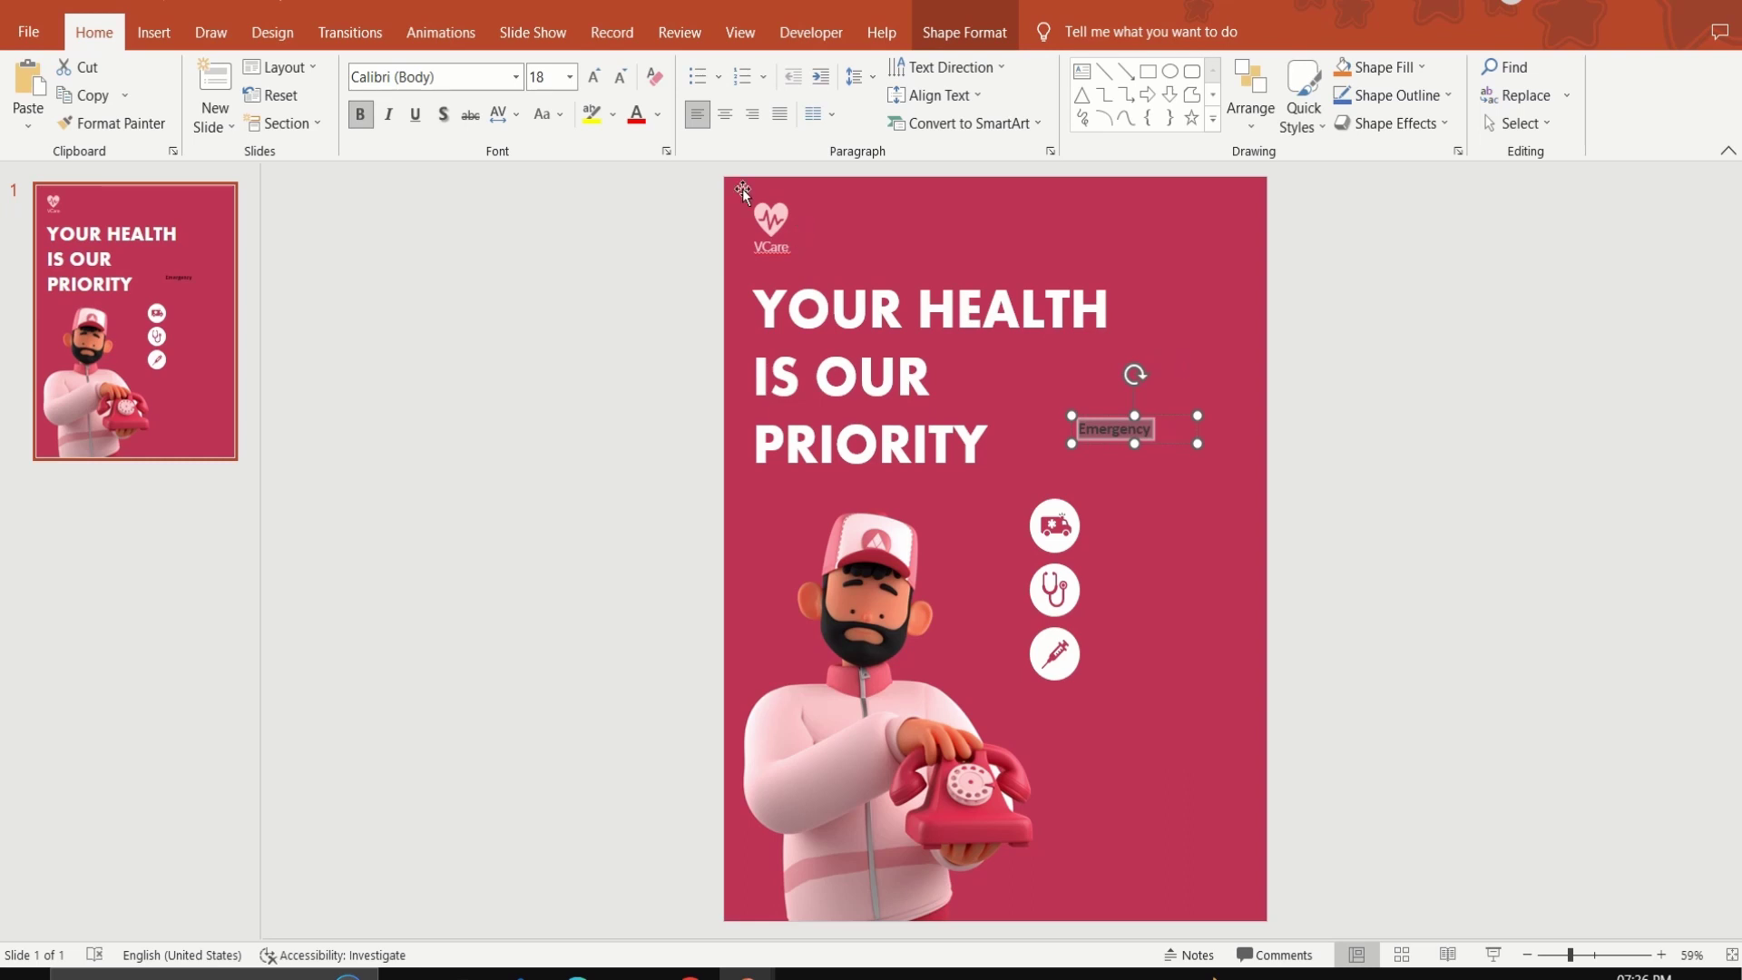
pyautogui.click(658, 115)
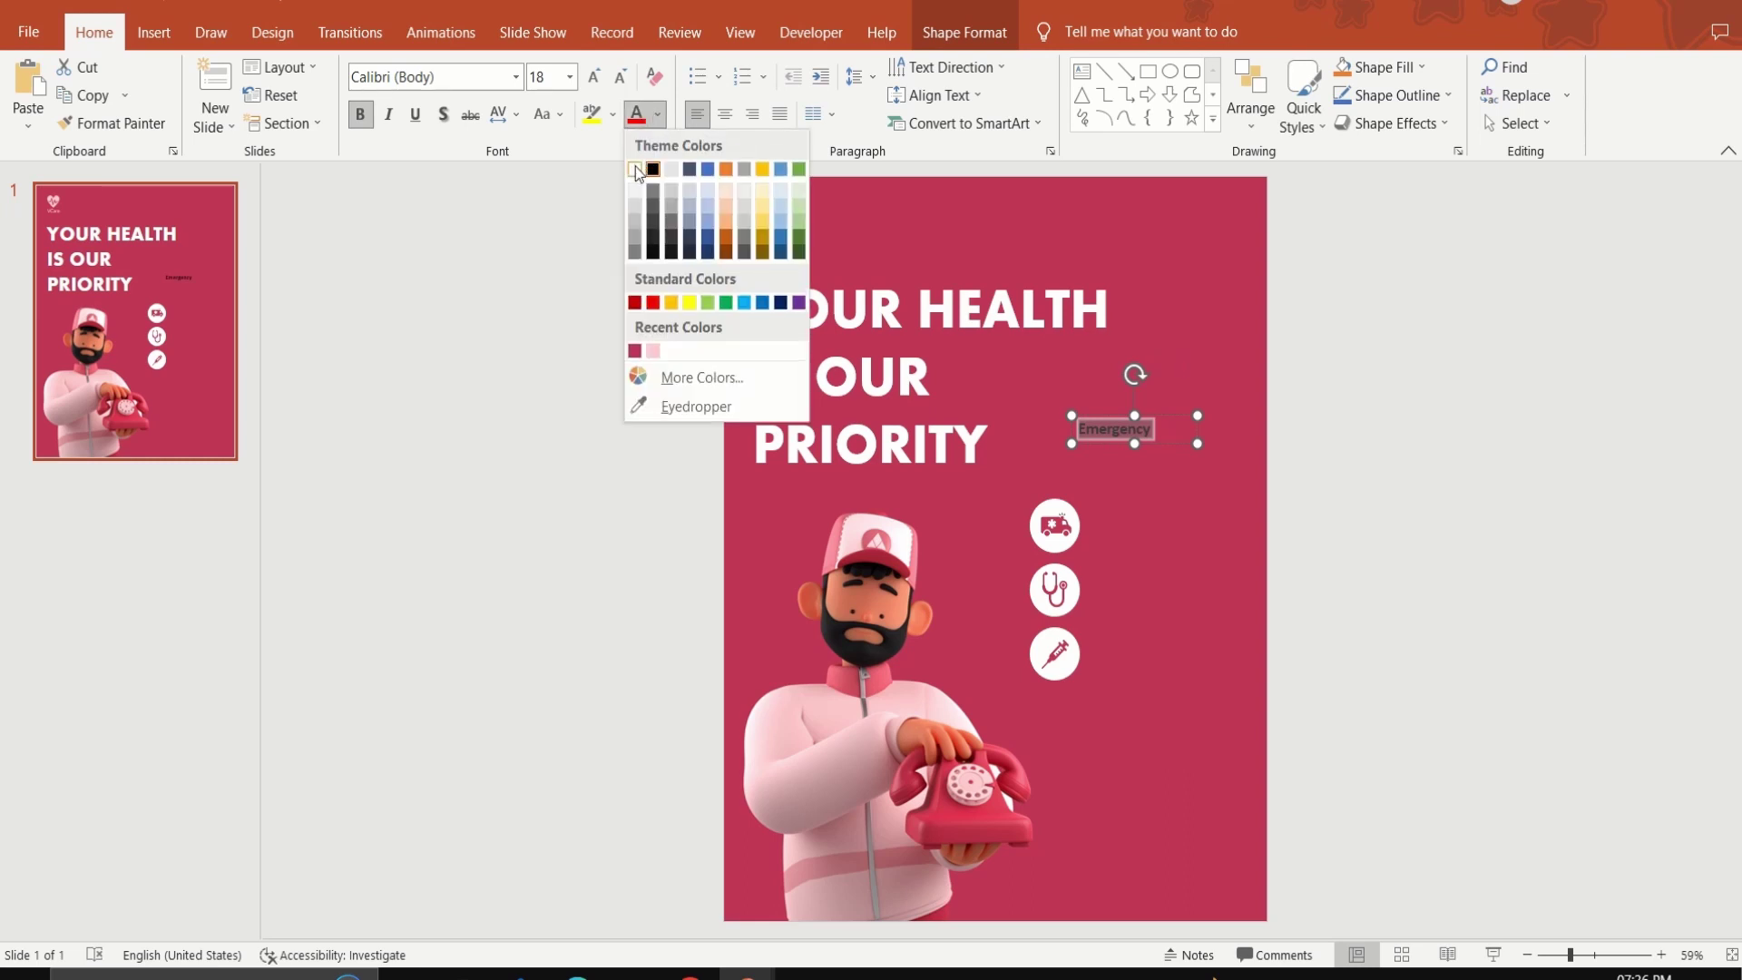
pyautogui.click(635, 168)
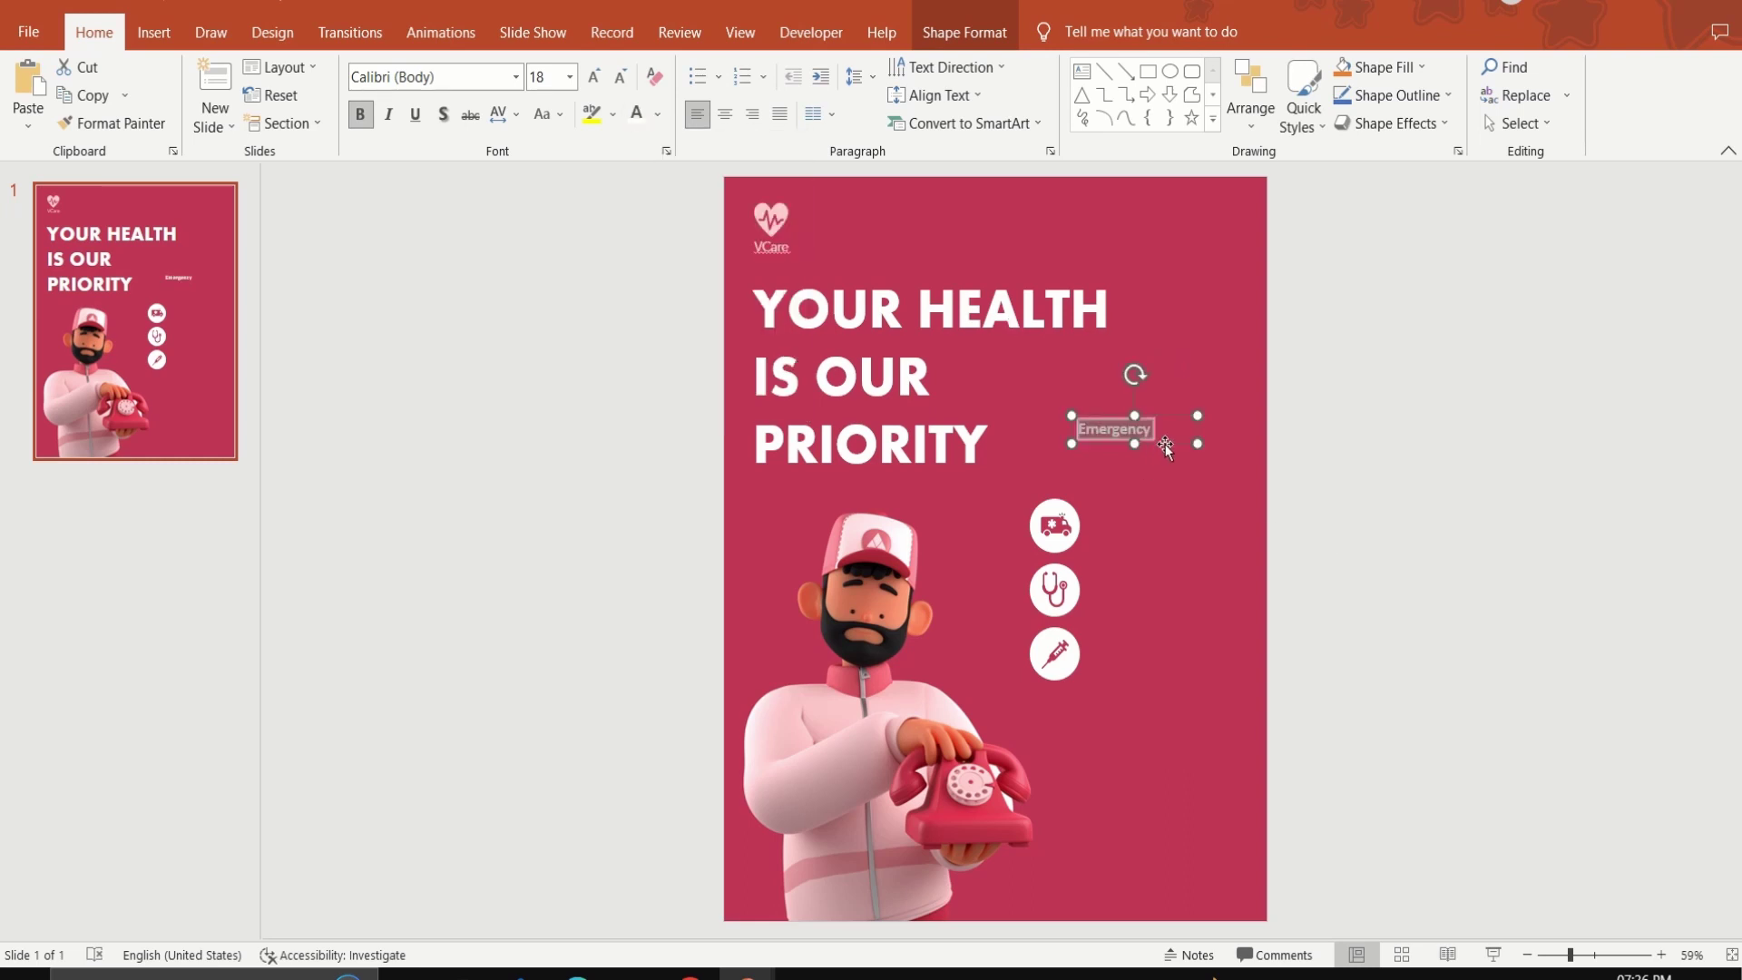
pyautogui.moveTo(1167, 443)
pyautogui.mouseDown()
pyautogui.moveTo(1177, 526)
pyautogui.moveTo(1177, 491)
pyautogui.mouseUp()
pyautogui.click(1361, 530)
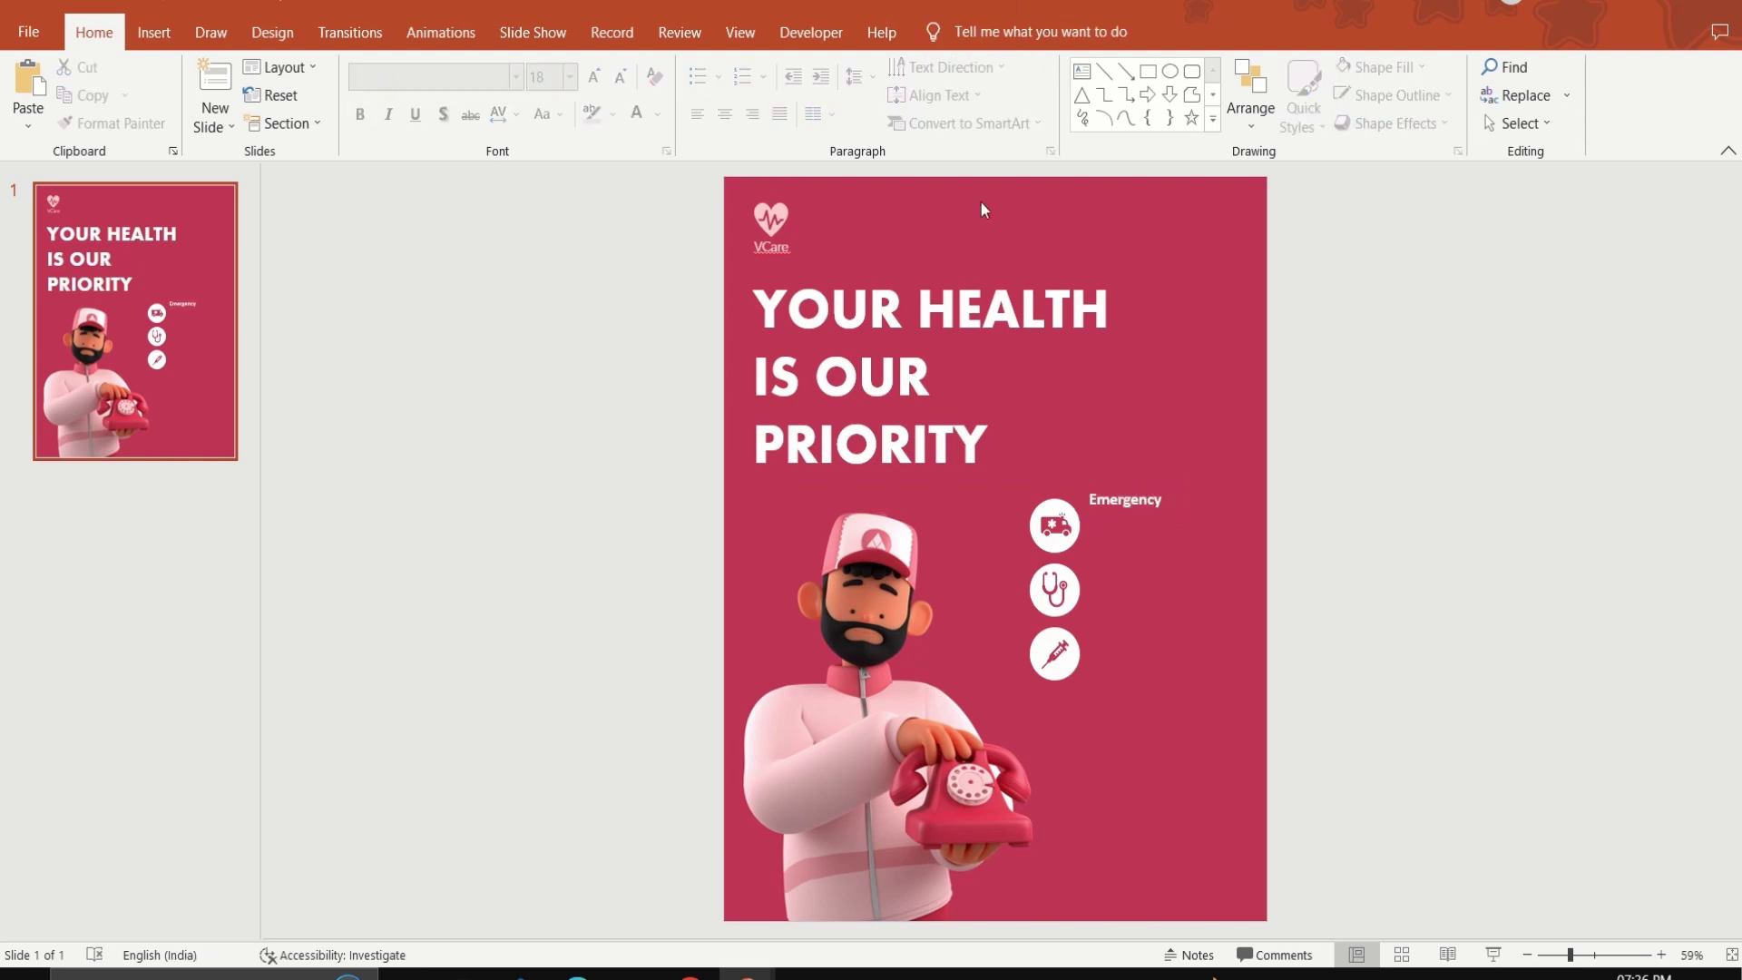
# Generate Lorem ipsum text with =() in a new box and trim it to one sentence.
pyautogui.click(1082, 74)
pyautogui.moveTo(1313, 387); pyautogui.dragTo(1508, 445)
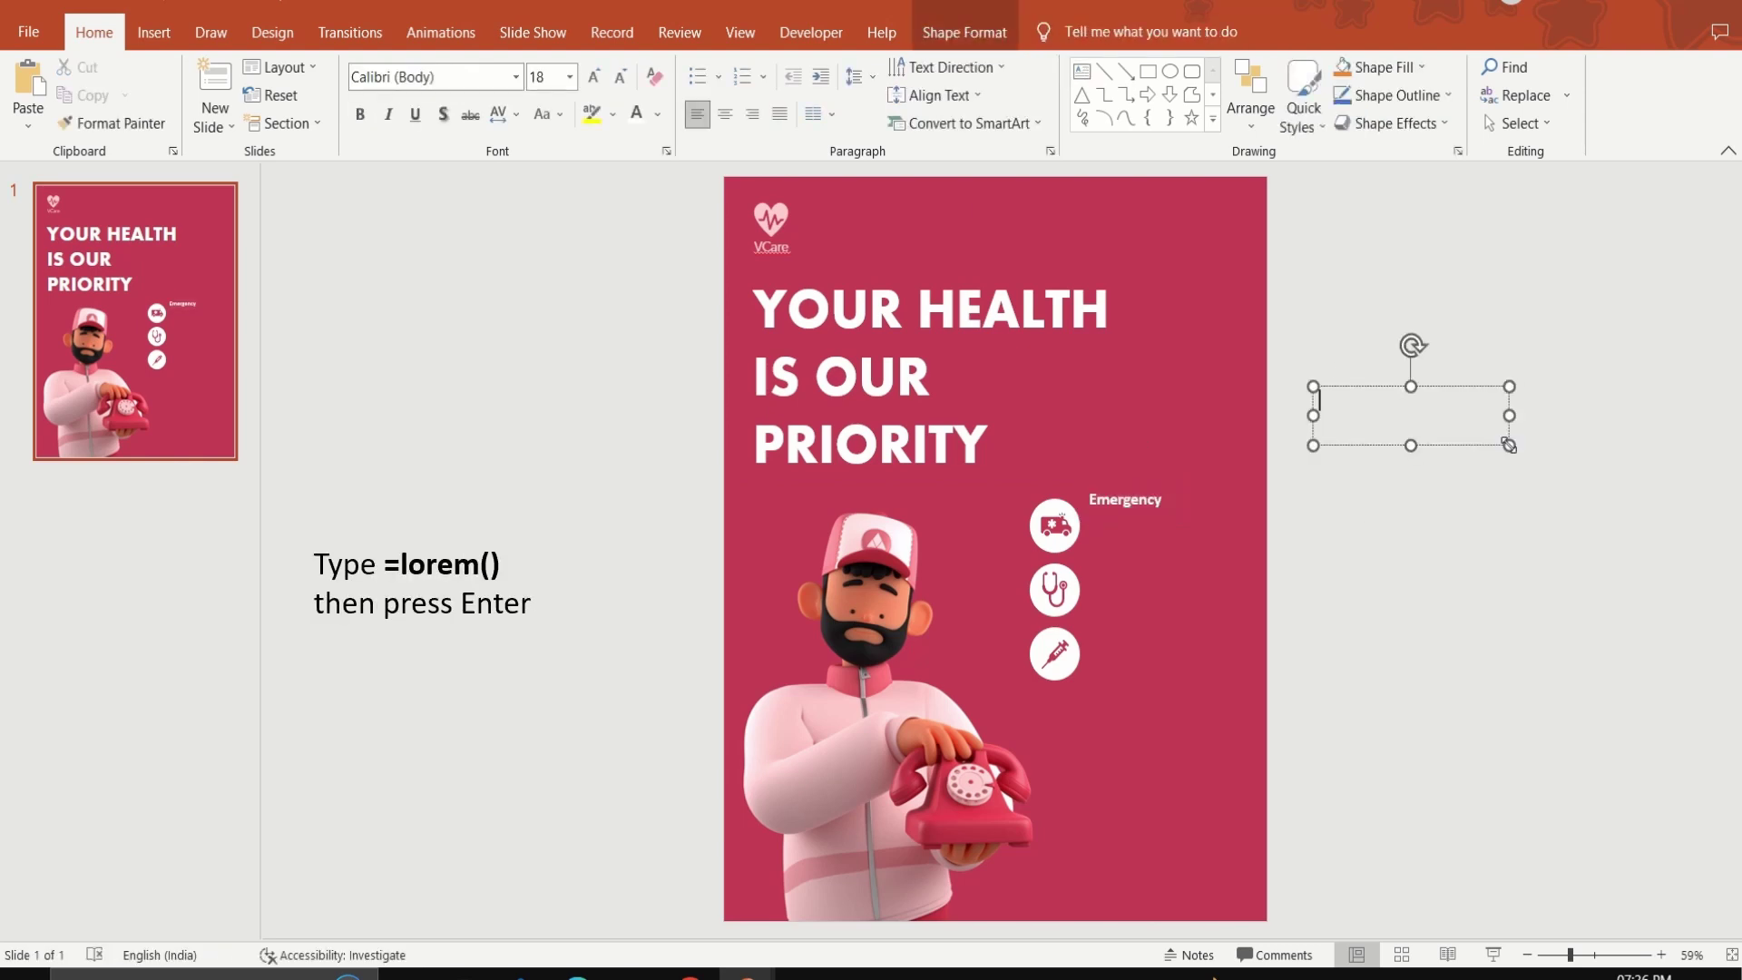
pyautogui.write('=lorem')
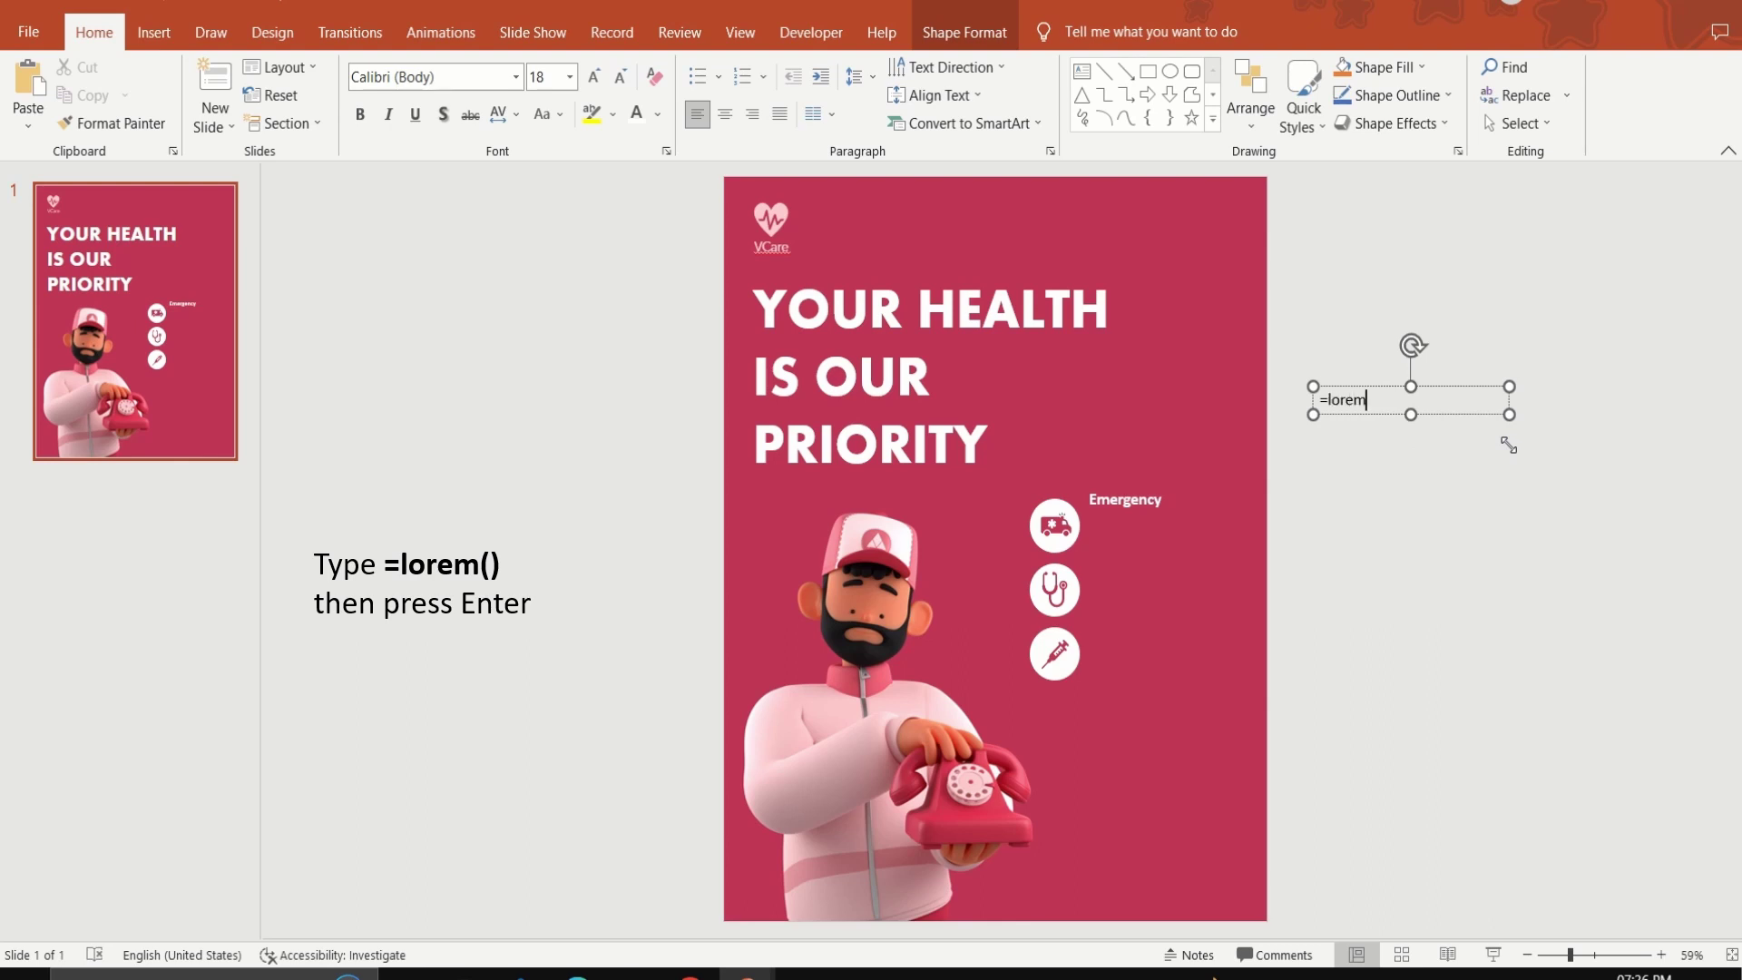
pyautogui.write('()')
pyautogui.press('Return')
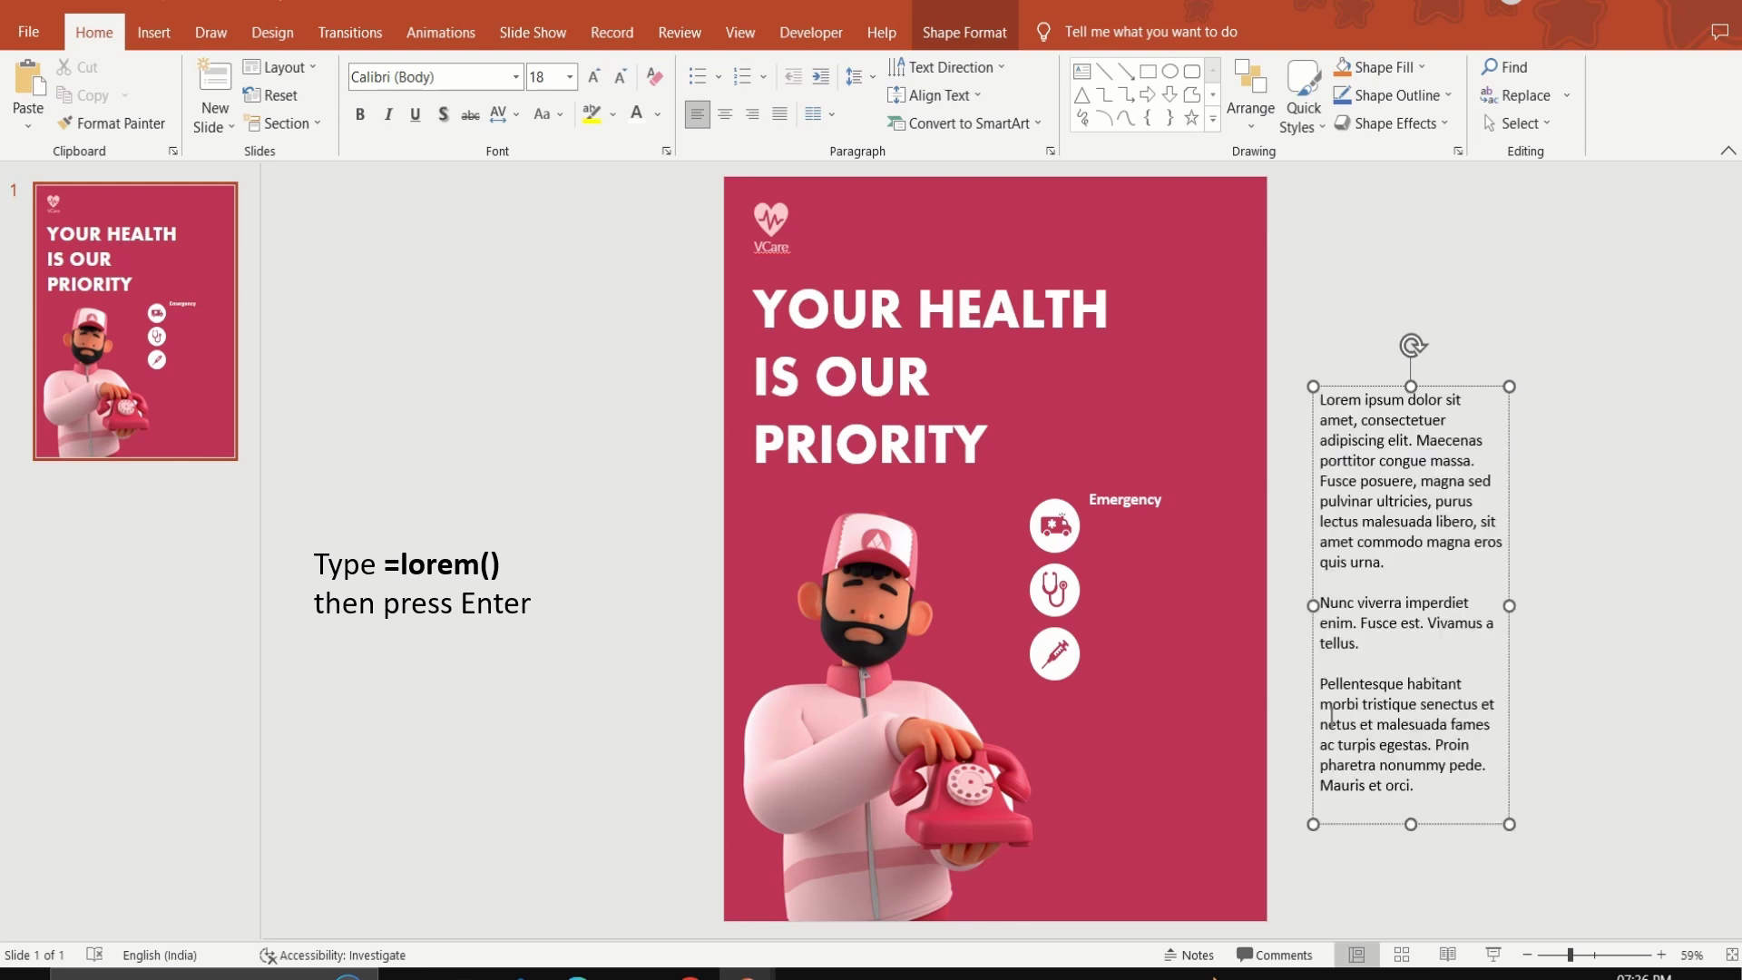
pyautogui.moveTo(1419, 788); pyautogui.dragTo(1330, 458)
pyautogui.press('BackSpace')
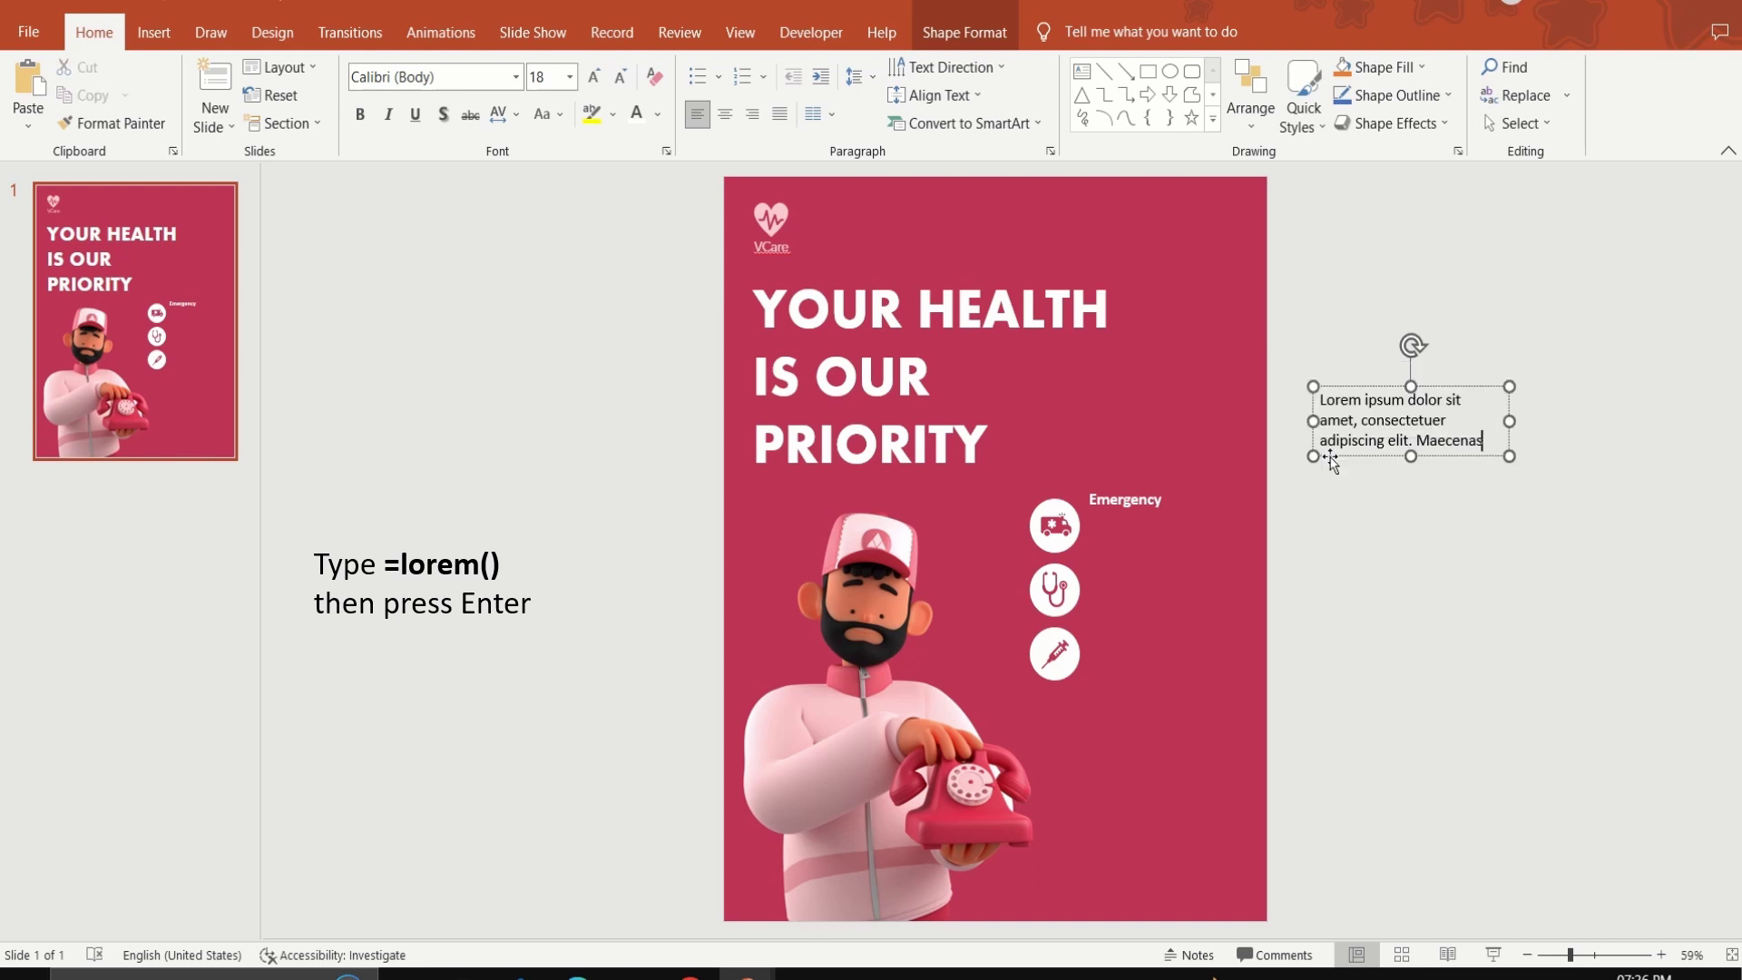
pyautogui.press('BackSpace')
pyautogui.press('BackSpace')
pyautogui.press('BackSpace')
pyautogui.press('BackSpace')
pyautogui.write('.')
pyautogui.moveTo(1509, 421)
pyautogui.mouseDown()
pyautogui.moveTo(1567, 412)
pyautogui.moveTo(1280, 556)
pyautogui.mouseUp()
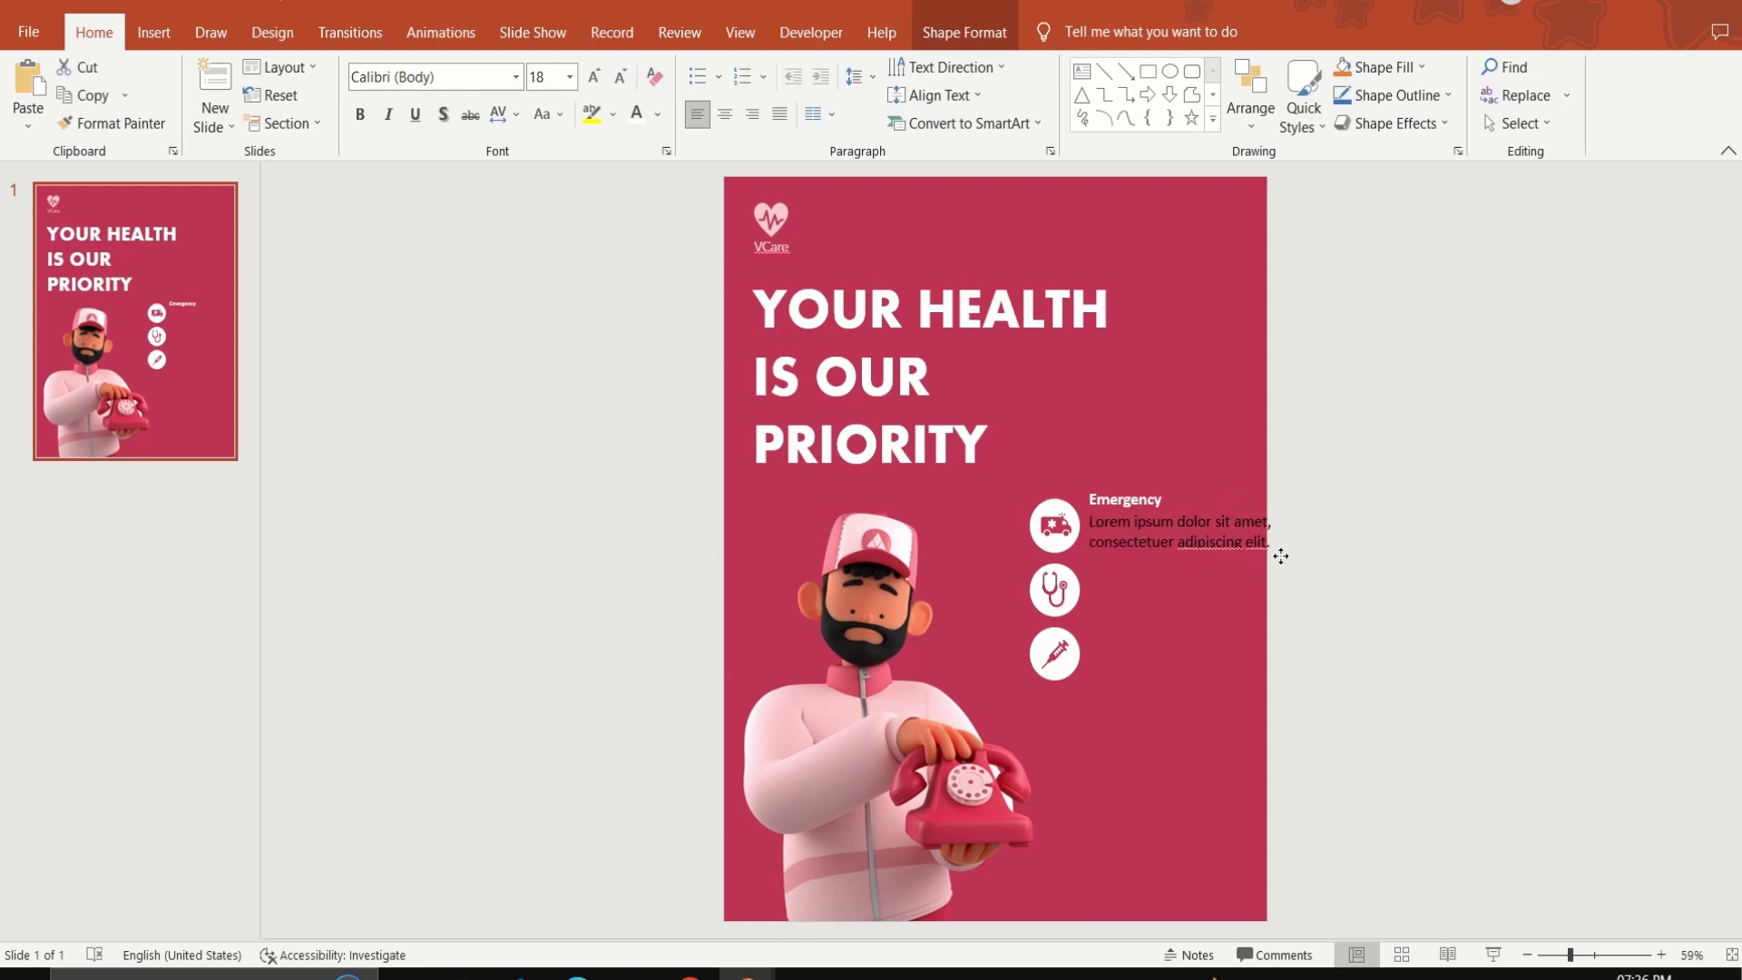
# Set the description to size 14, move it under Emergency, and colour it light pink.
pyautogui.moveTo(1271, 543); pyautogui.dragTo(1088, 521)
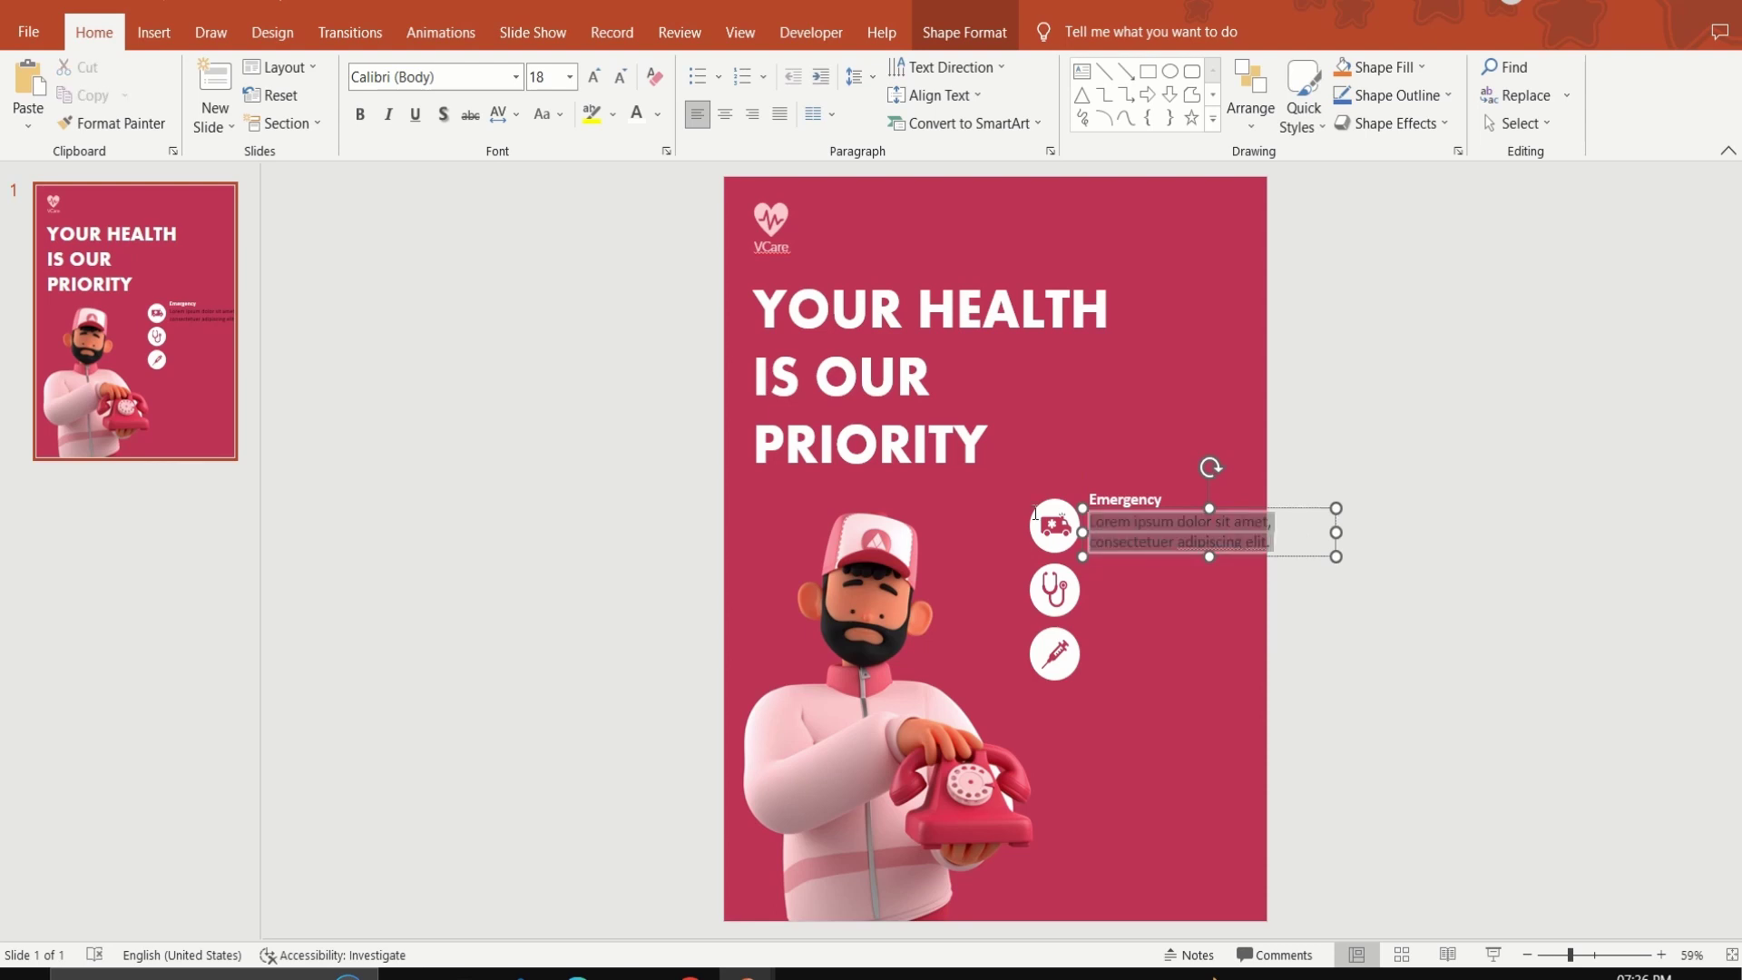
pyautogui.click(621, 80)
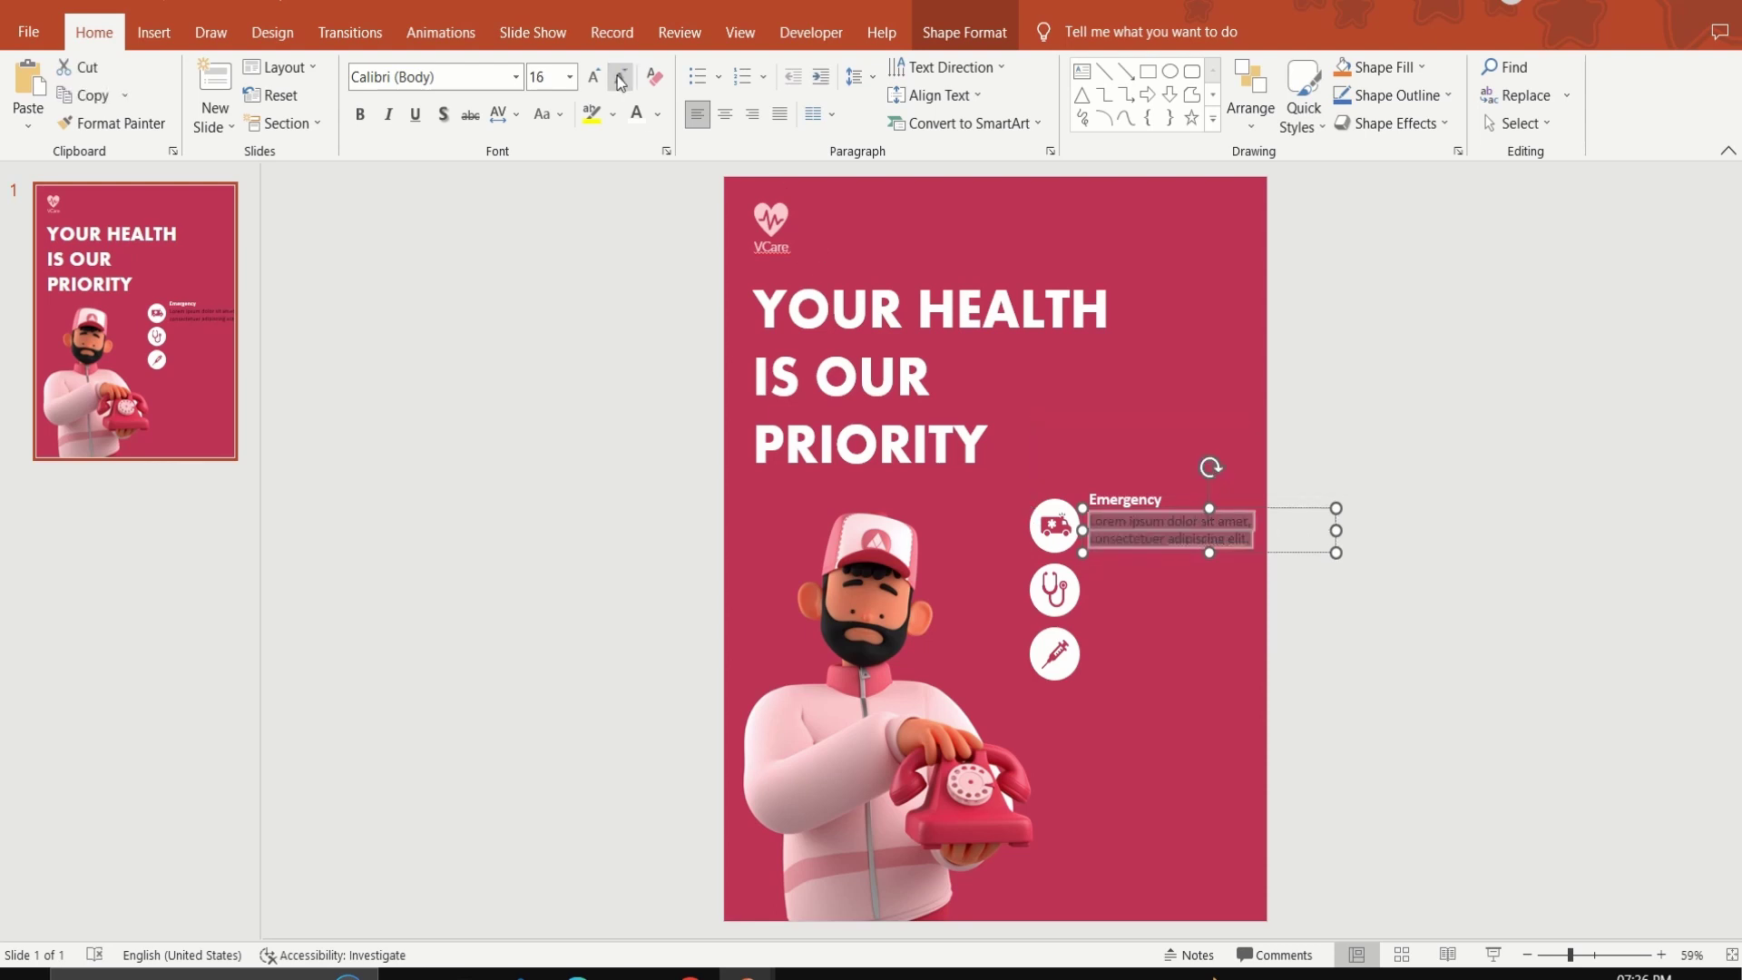
pyautogui.click(620, 80)
pyautogui.click(620, 80)
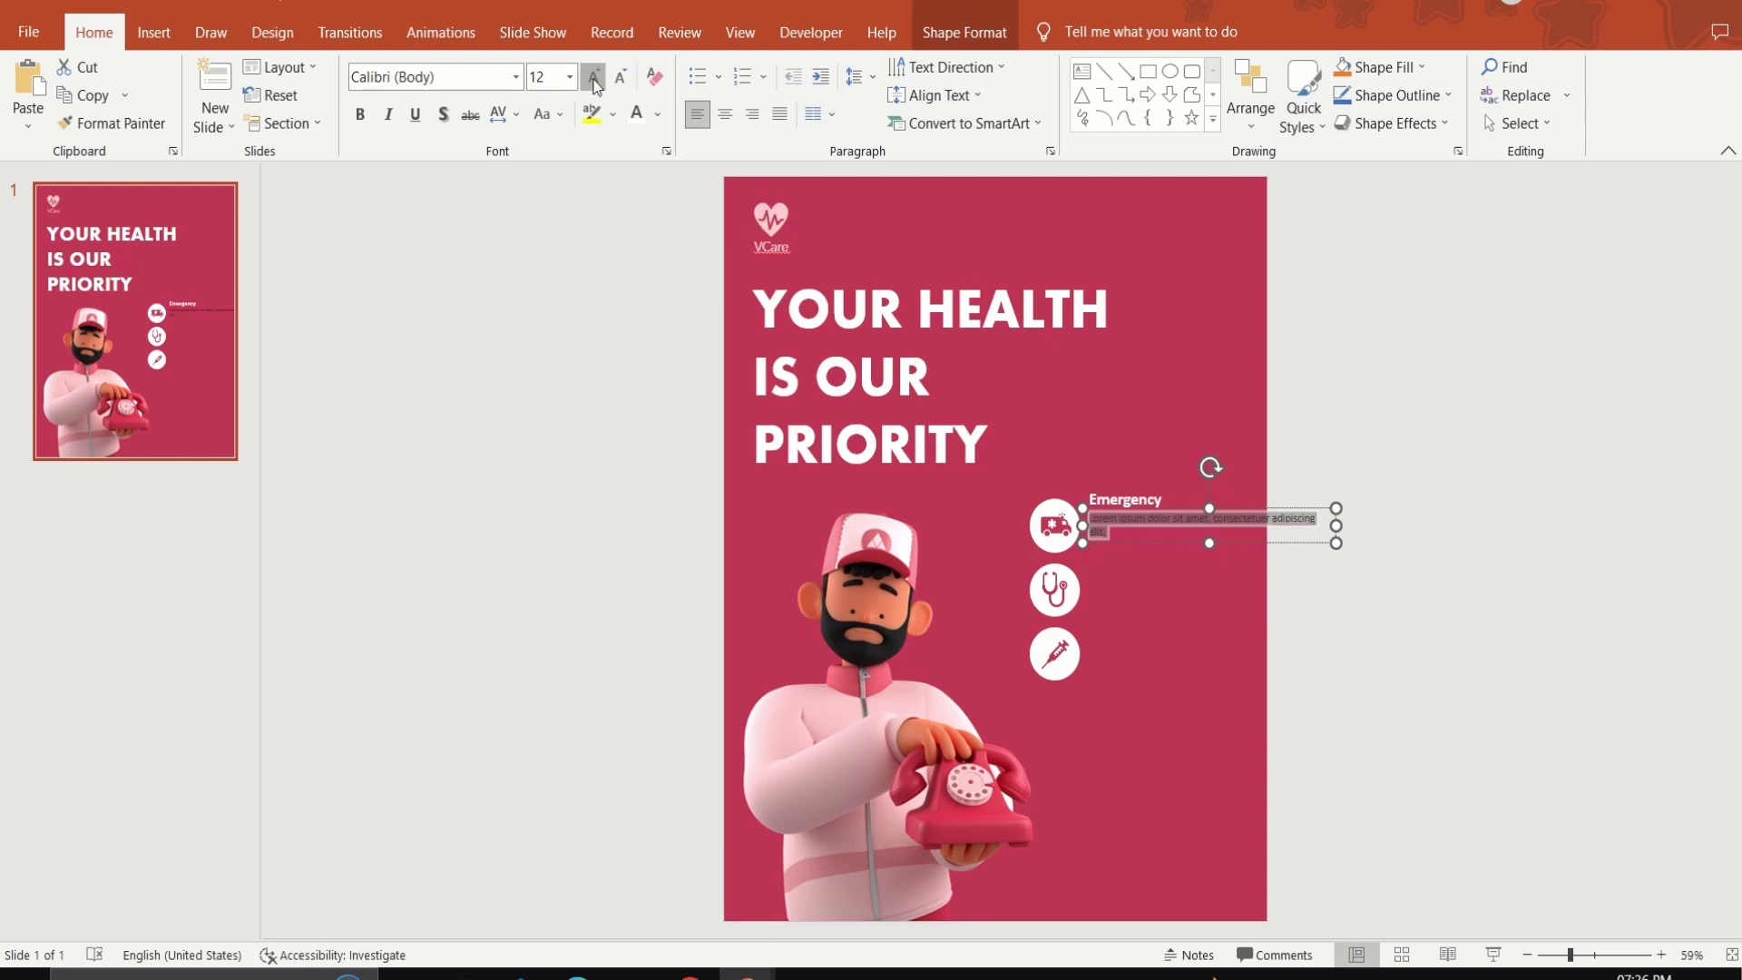
pyautogui.click(596, 84)
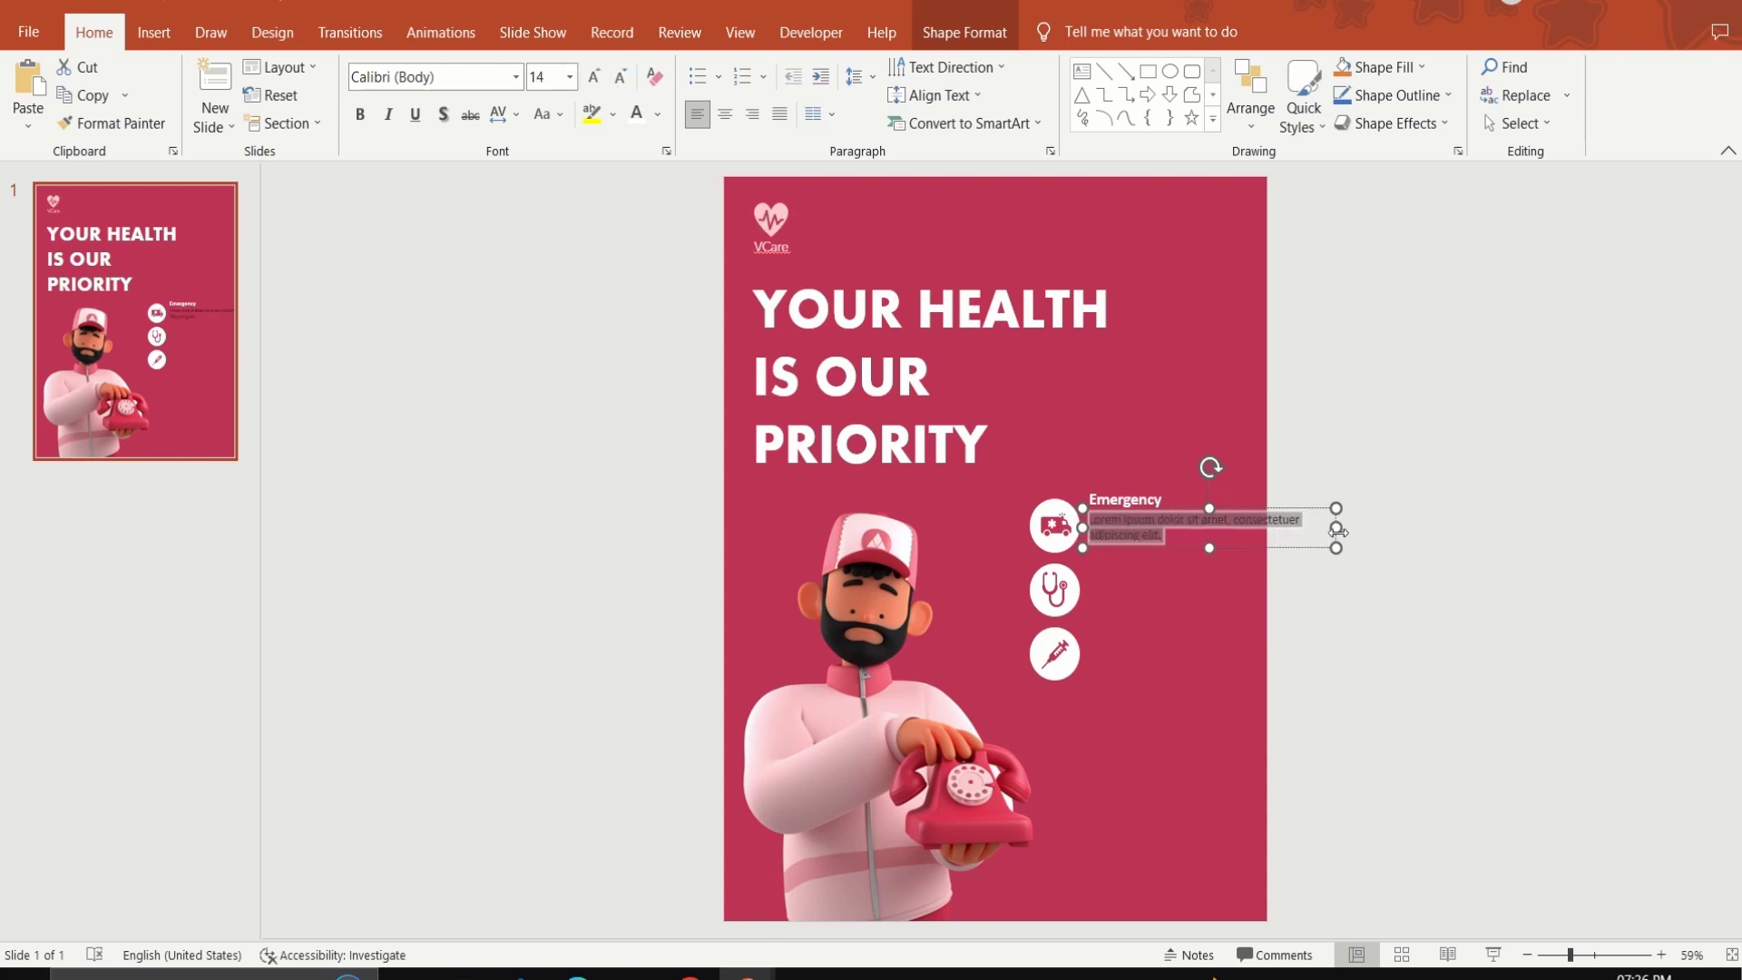
pyautogui.moveTo(1337, 529); pyautogui.dragTo(1275, 528)
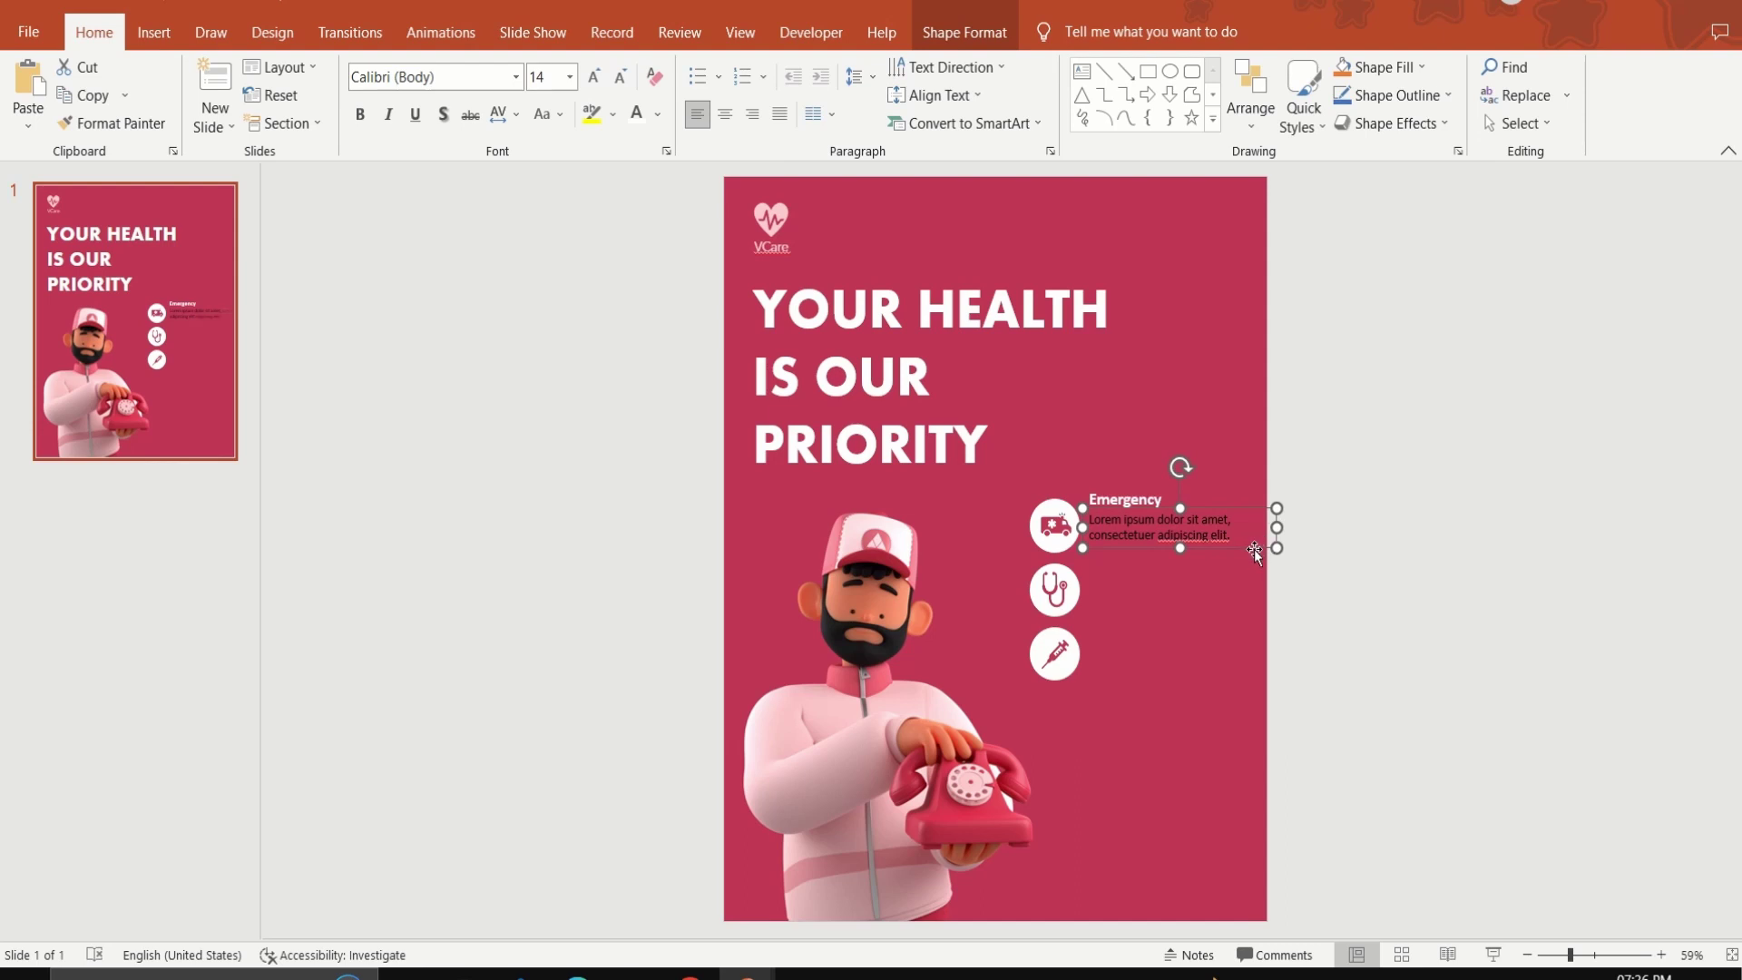
pyautogui.moveTo(1253, 549); pyautogui.dragTo(1060, 502)
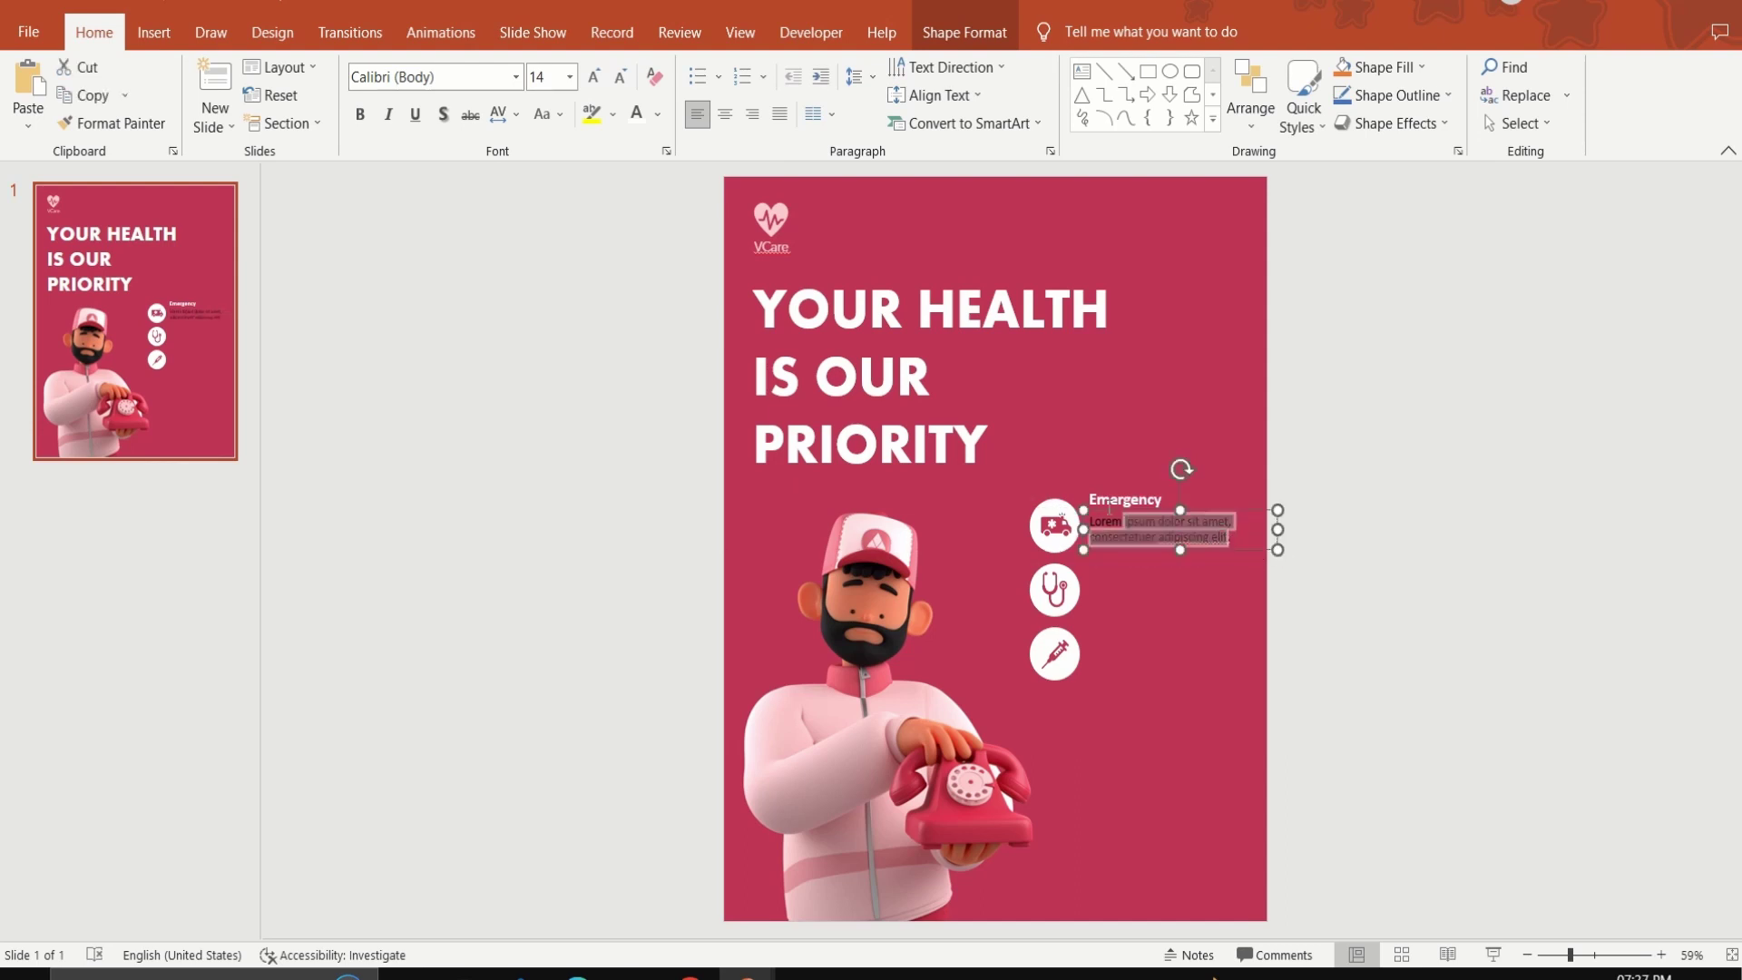
pyautogui.click(657, 113)
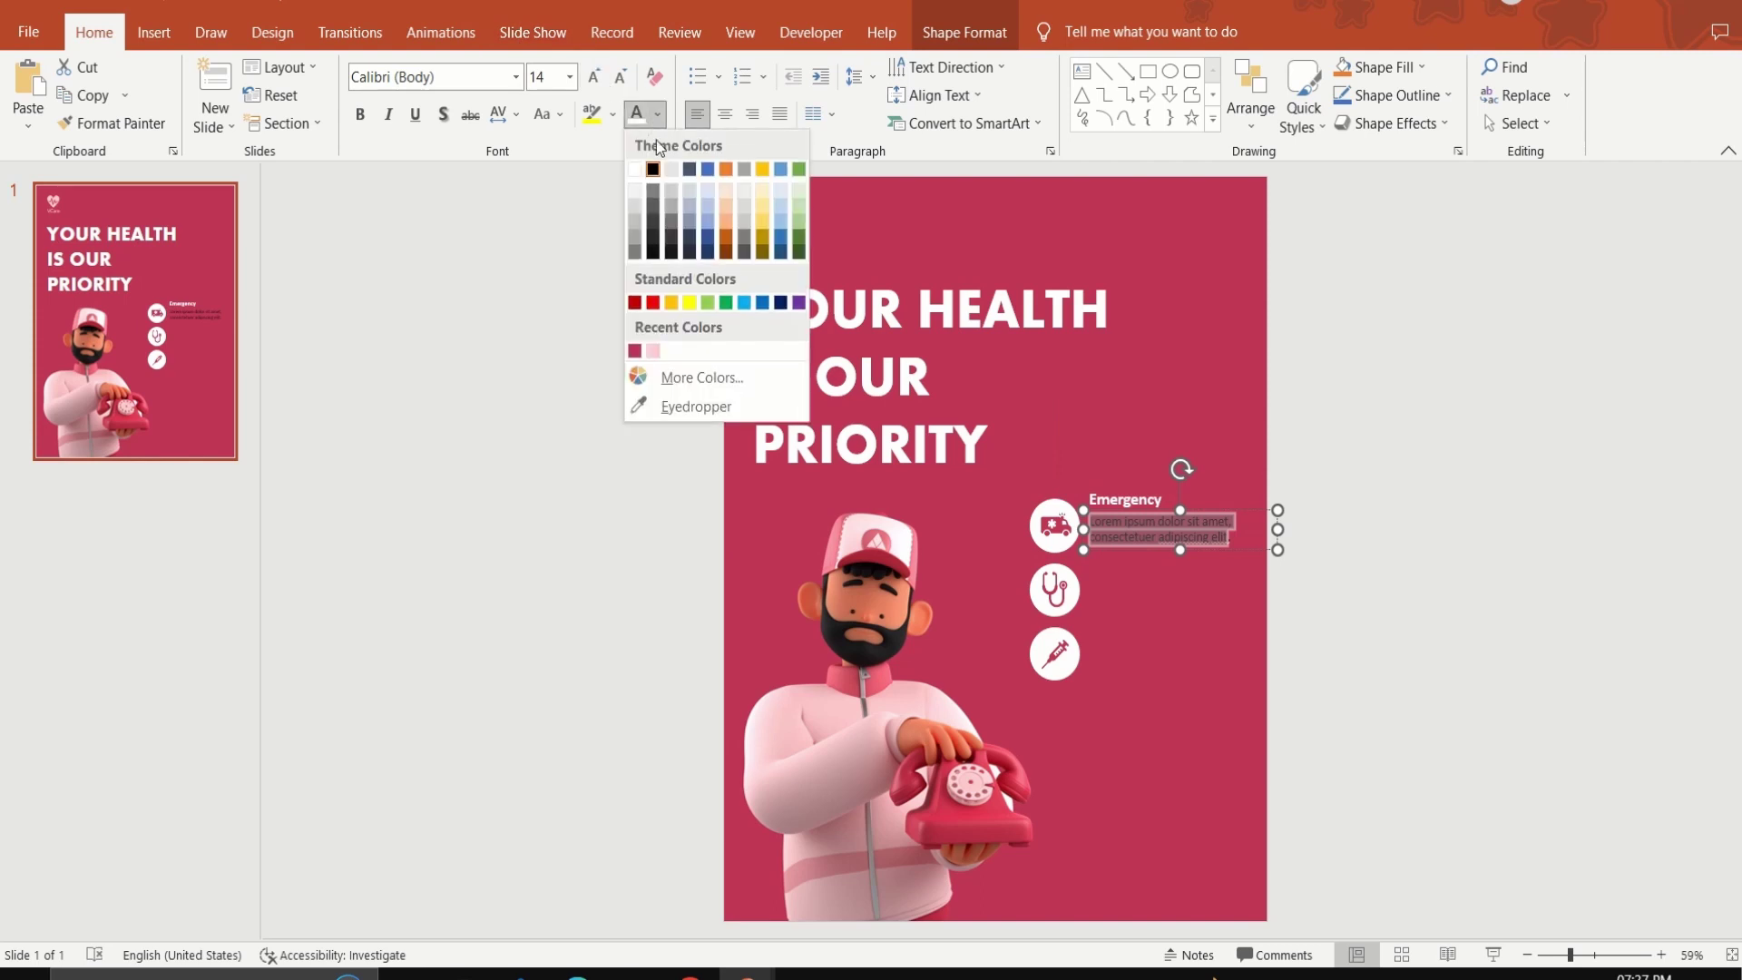
pyautogui.click(651, 349)
pyautogui.click(1304, 561)
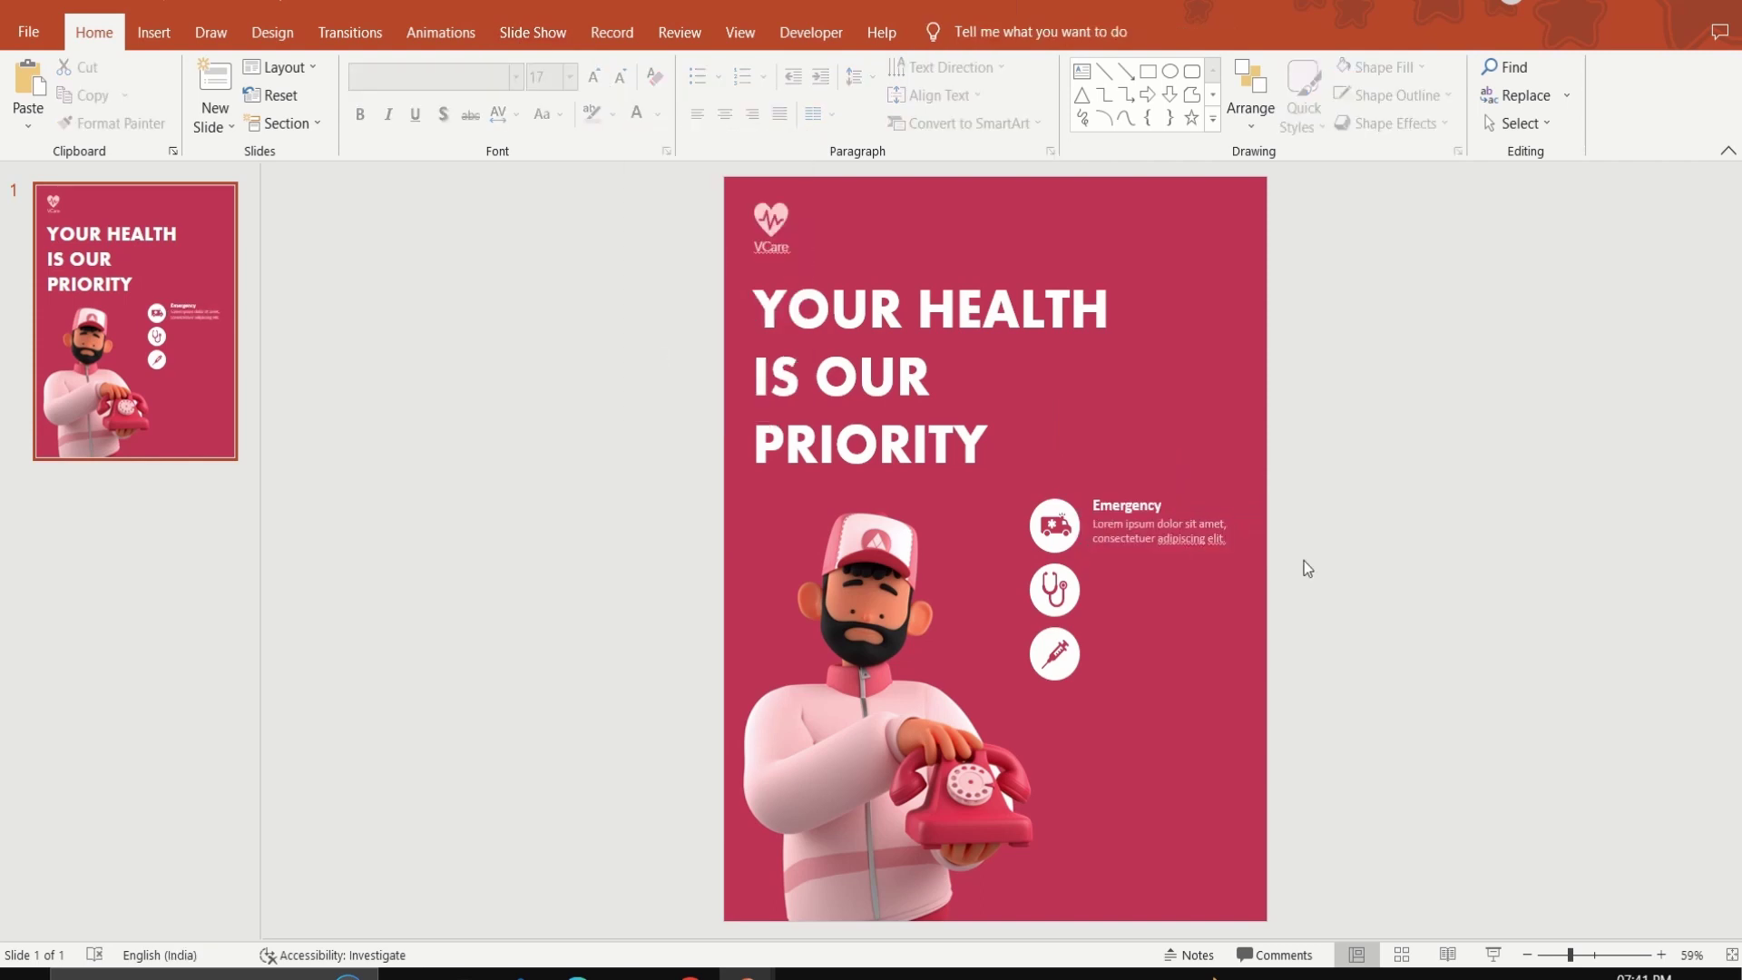
# Group the Emergency heading with its description and duplicate it beside the other two circles.
pyautogui.moveTo(1304, 560); pyautogui.dragTo(1071, 453)
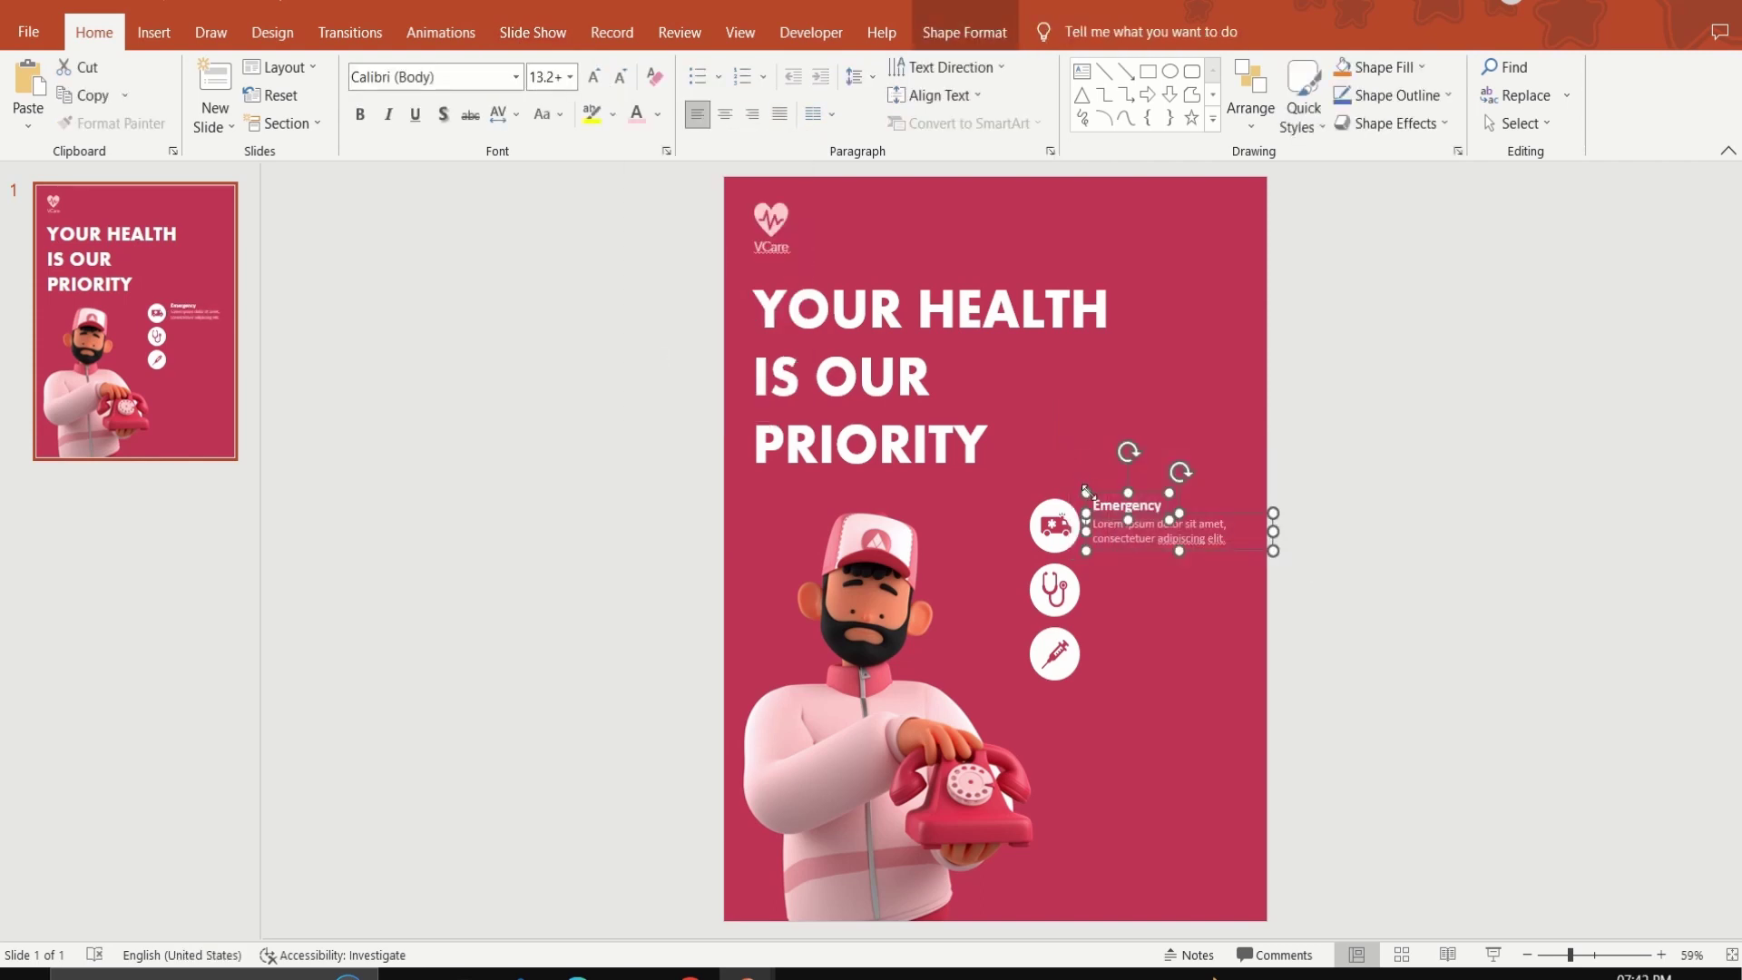
pyautogui.rightClick(1097, 494)
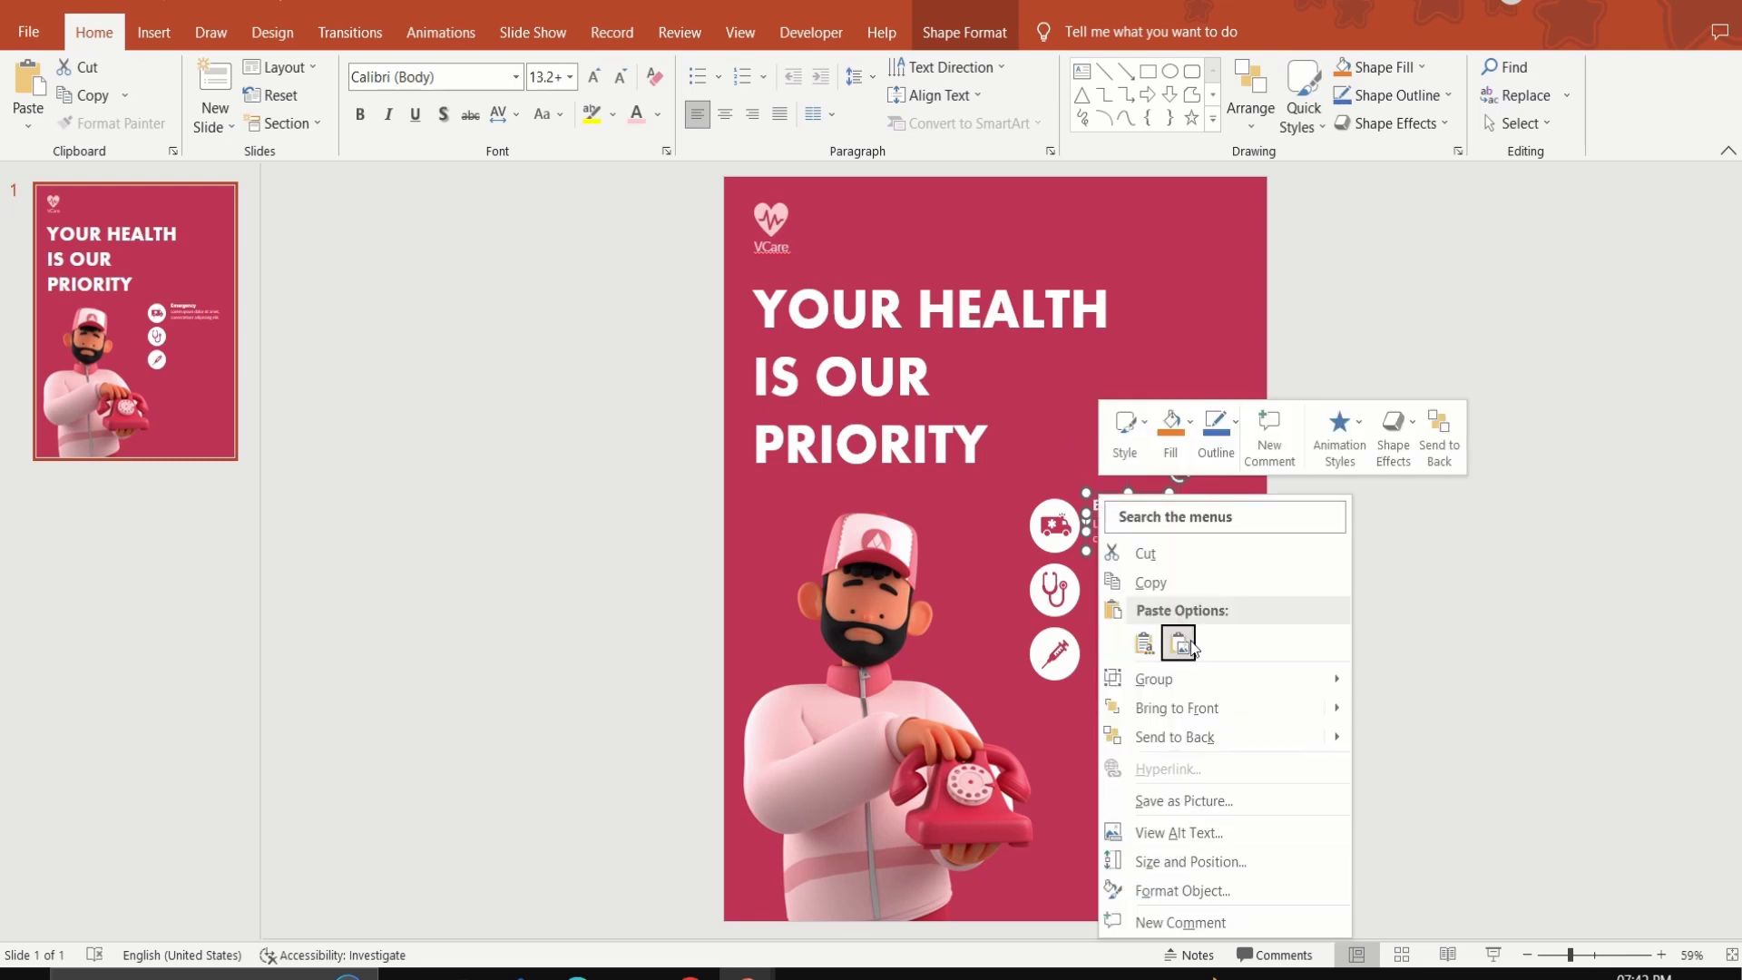
pyautogui.moveTo(1221, 678)
pyautogui.click(1417, 680)
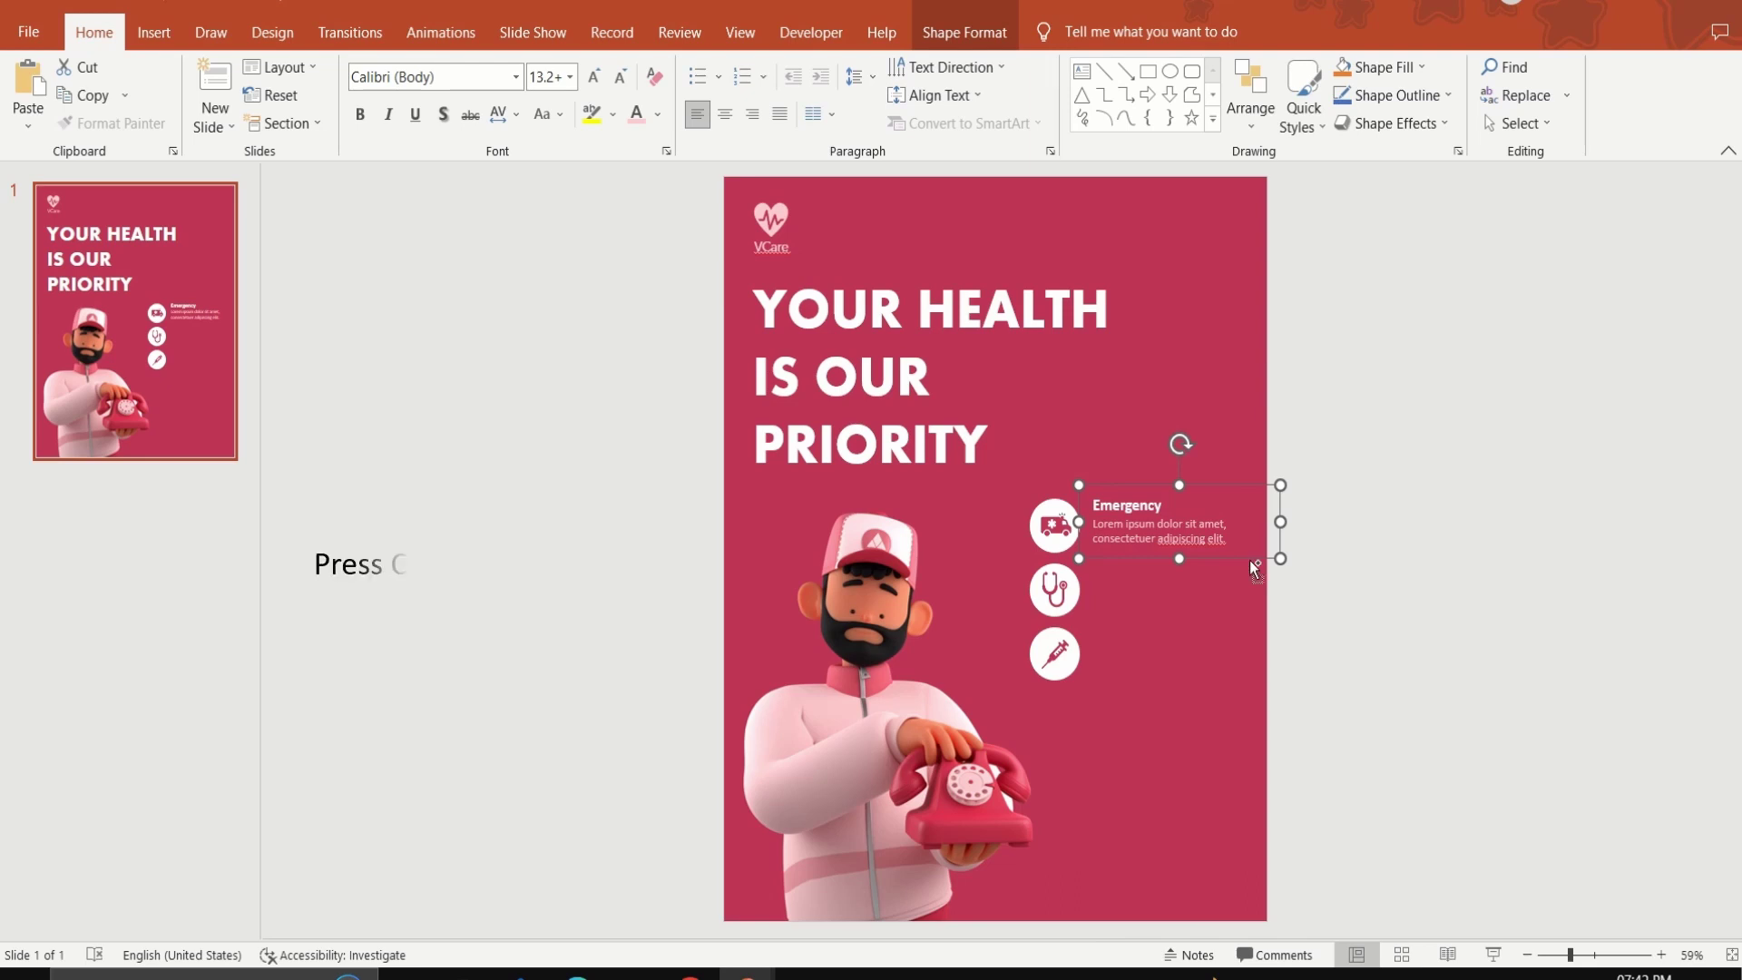
pyautogui.hotkey('ctrl', 'd')
pyautogui.moveTo(1248, 568); pyautogui.dragTo(1235, 622)
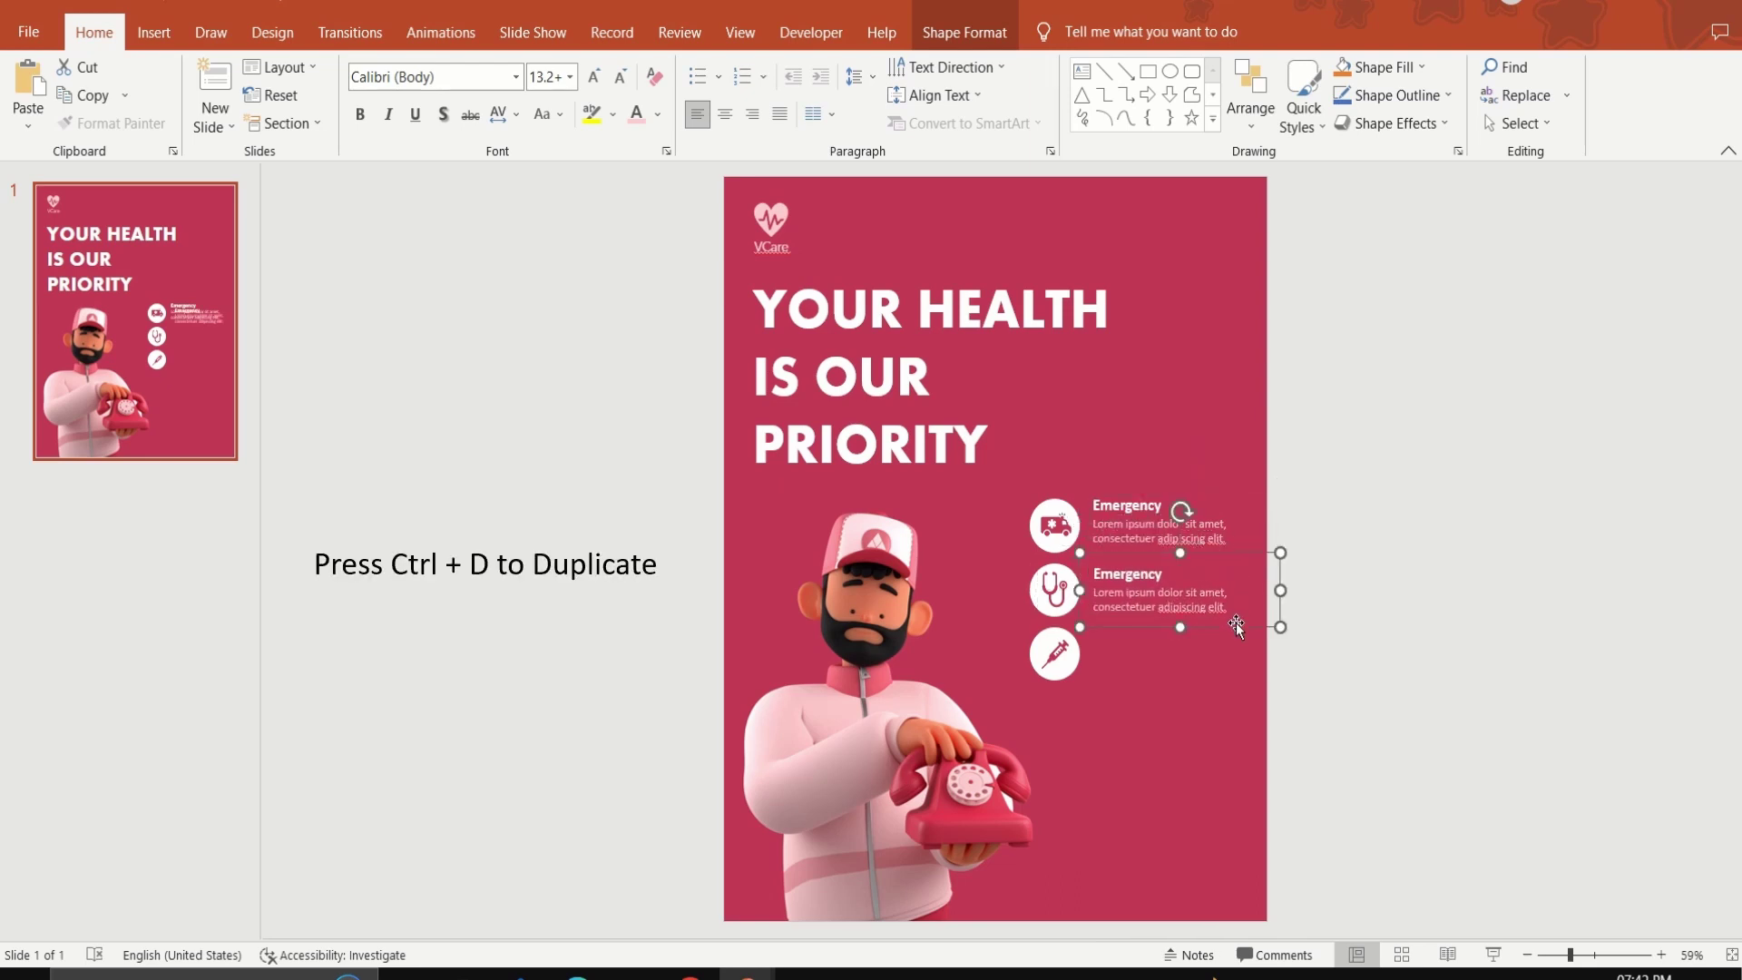
pyautogui.hotkey('ctrl', 'd')
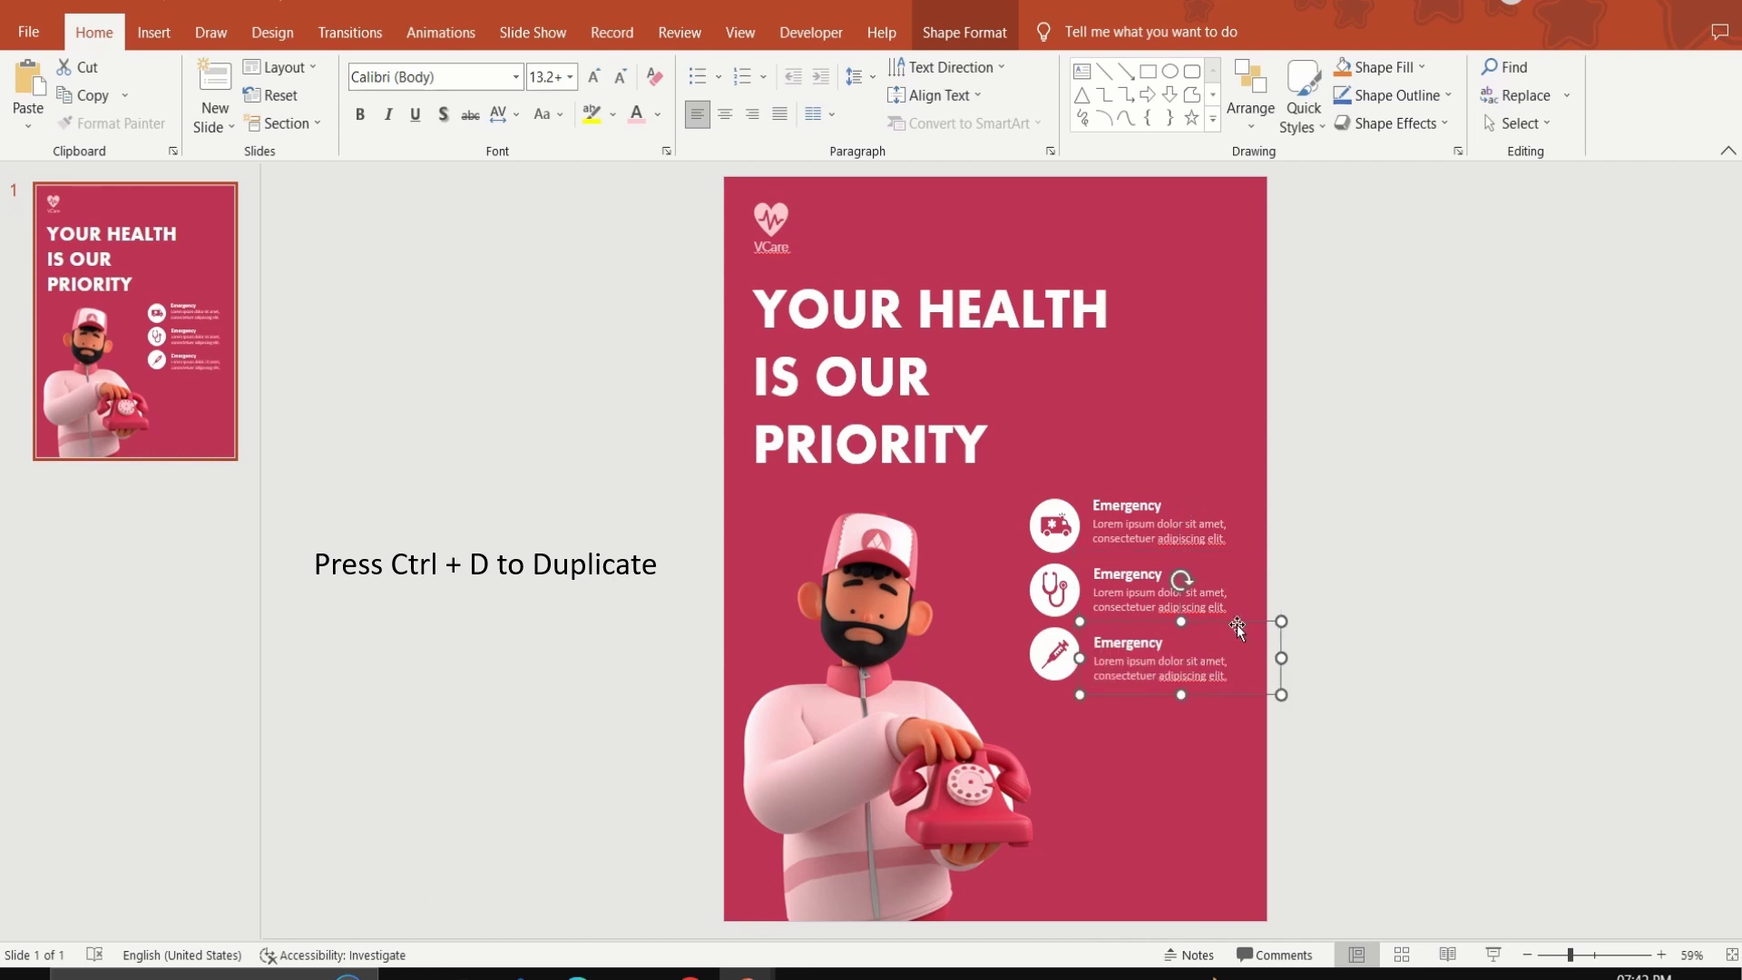
# Retitle the copies 'Checkup' and 'Vaccination', widening the Vaccination box to one line.
pyautogui.click(1160, 569)
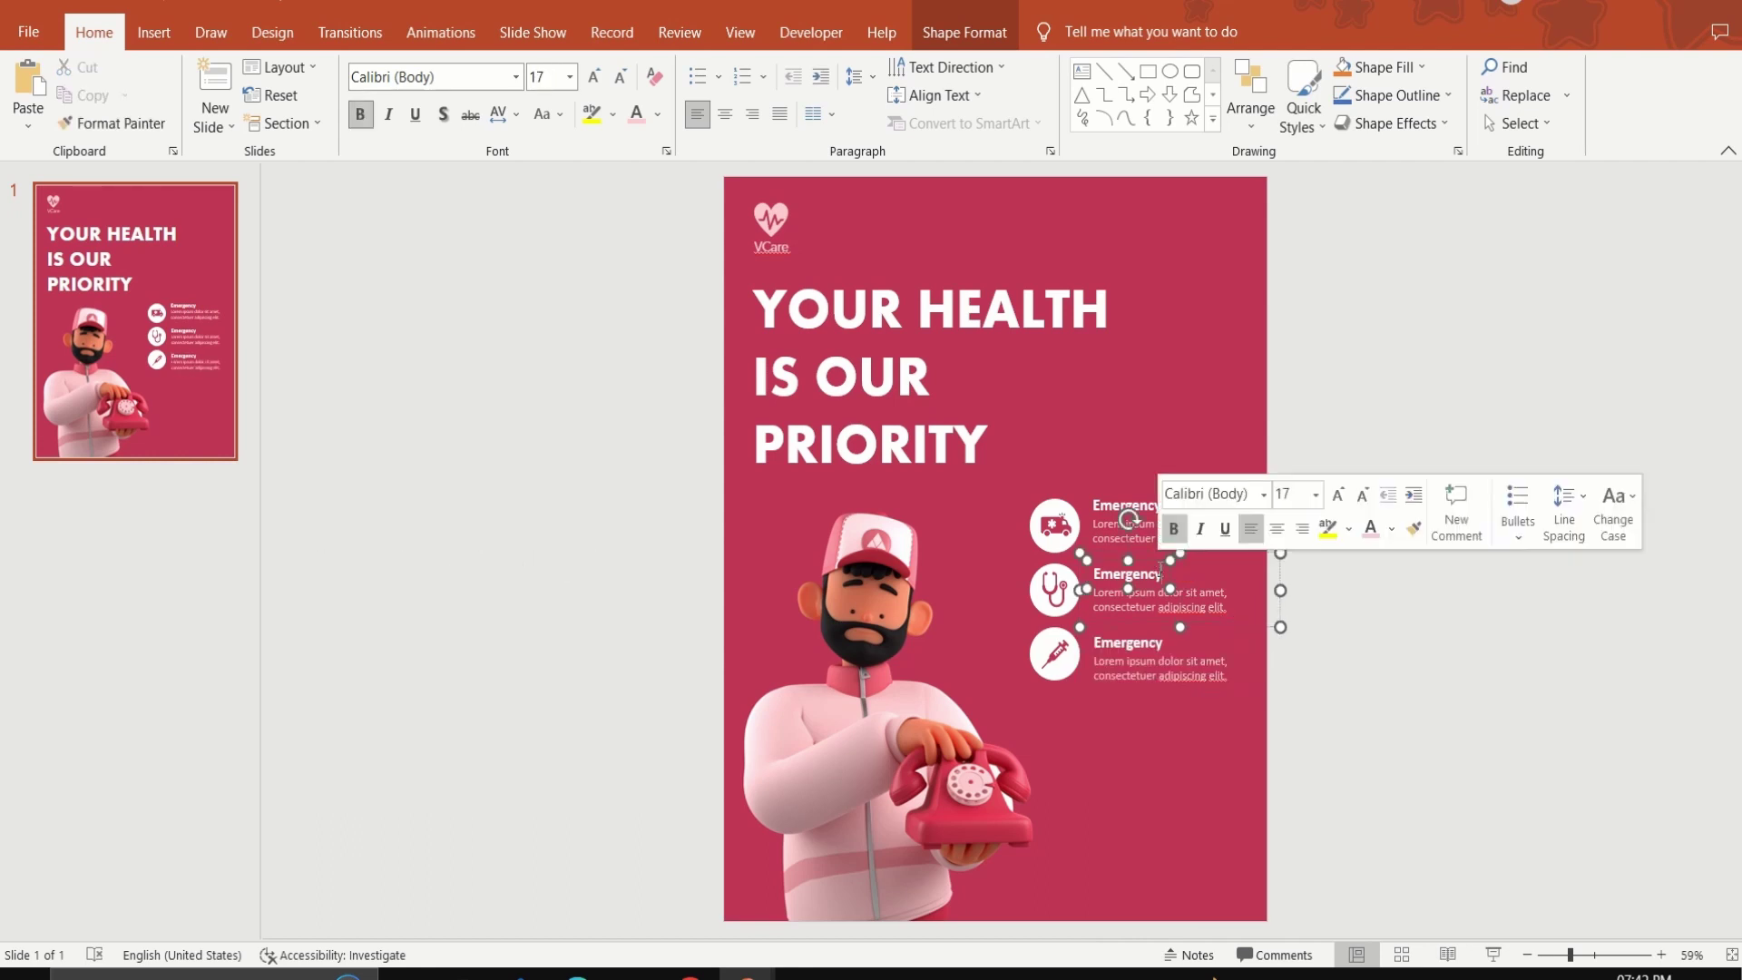
pyautogui.press('BackSpace')
pyautogui.press('BackSpace')
pyautogui.press('BackSpace')
pyautogui.press('BackSpace')
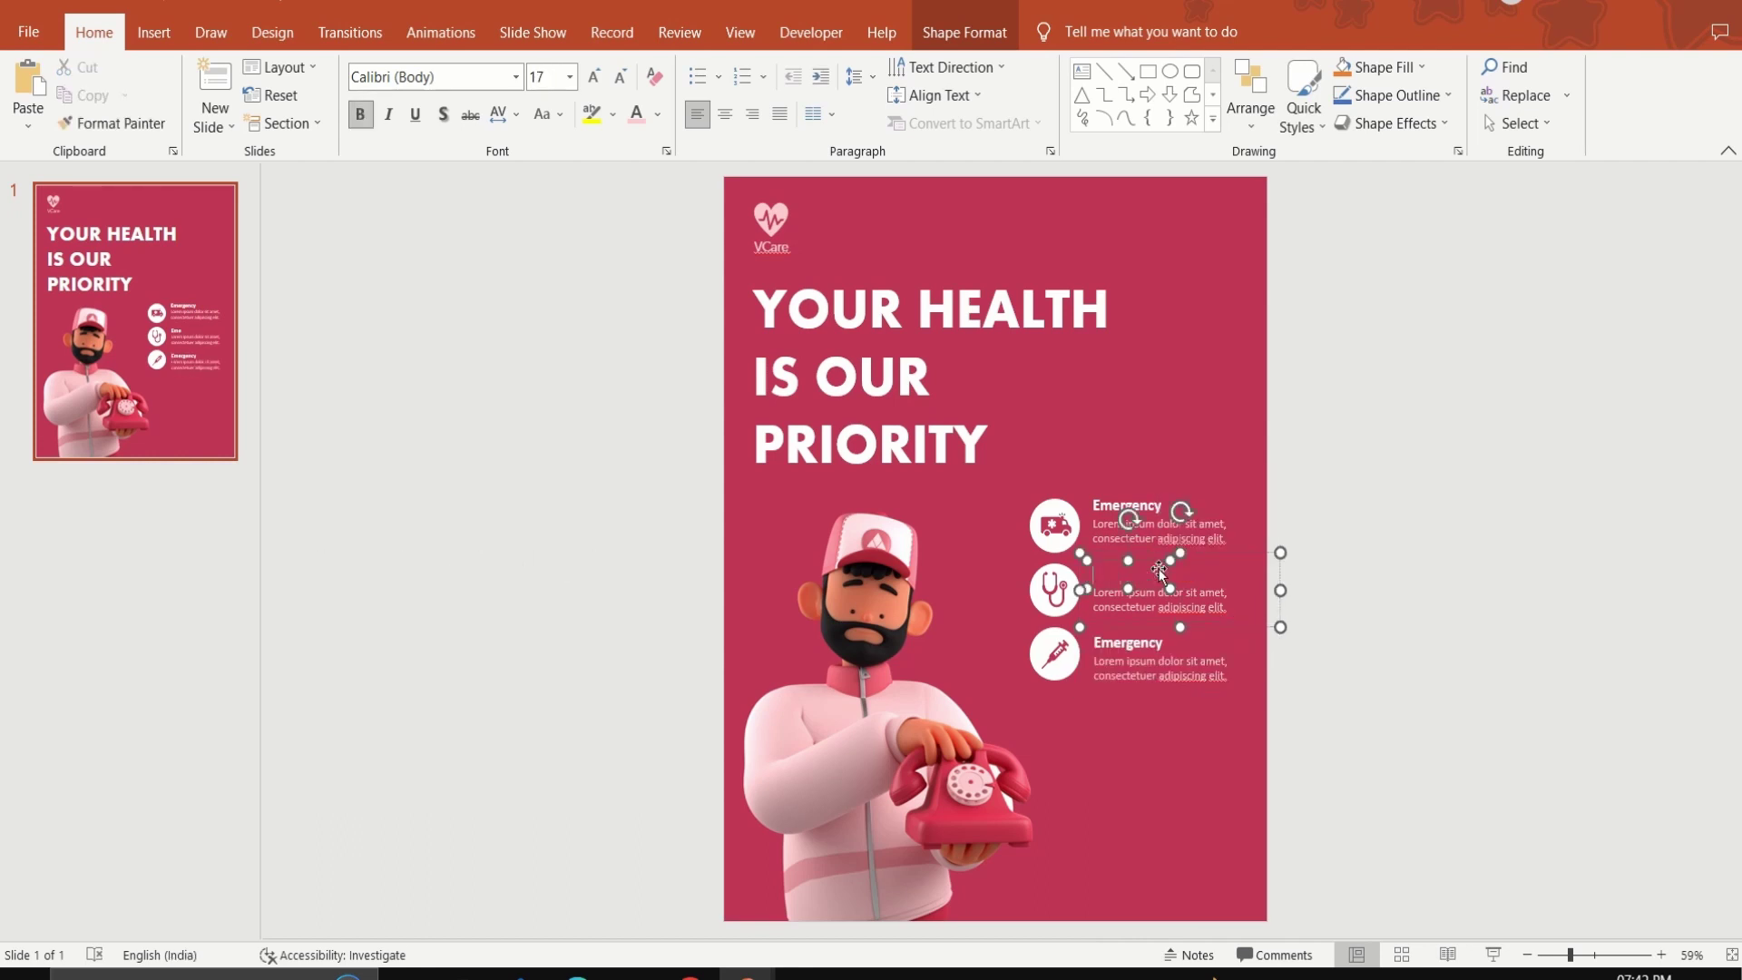
pyautogui.write('Checkup')
pyautogui.doubleClick(1162, 639)
pyautogui.press('BackSpace')
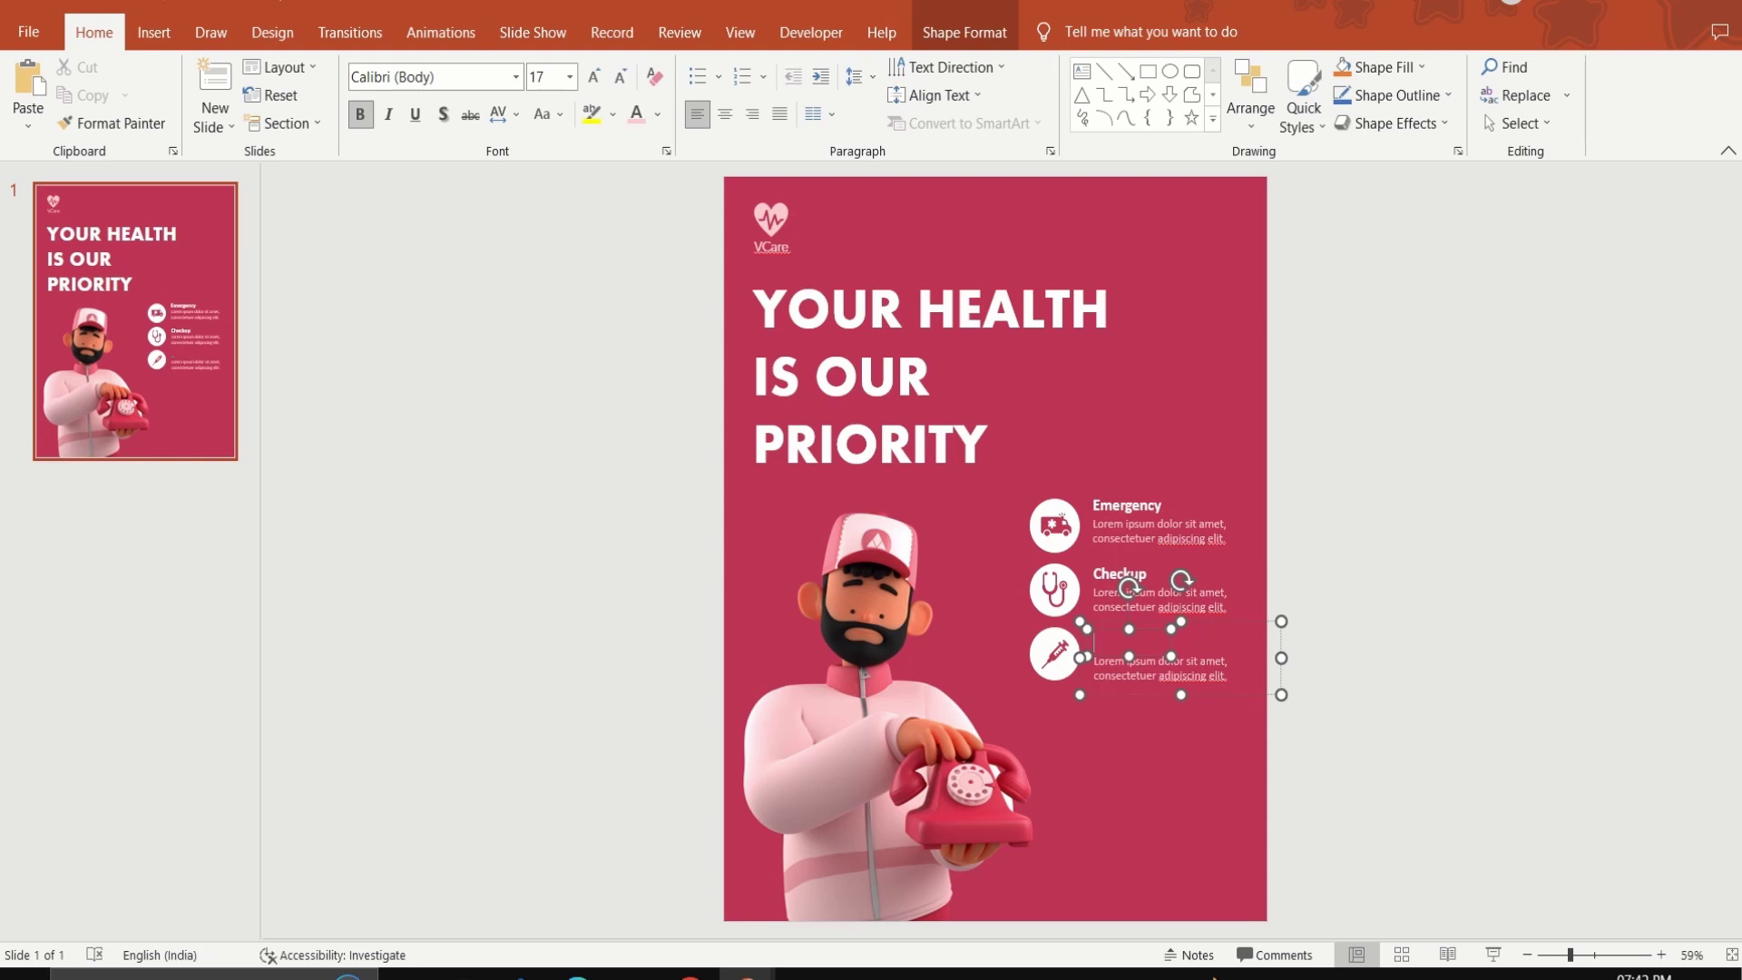
pyautogui.write('Vacci')
pyautogui.write('nation')
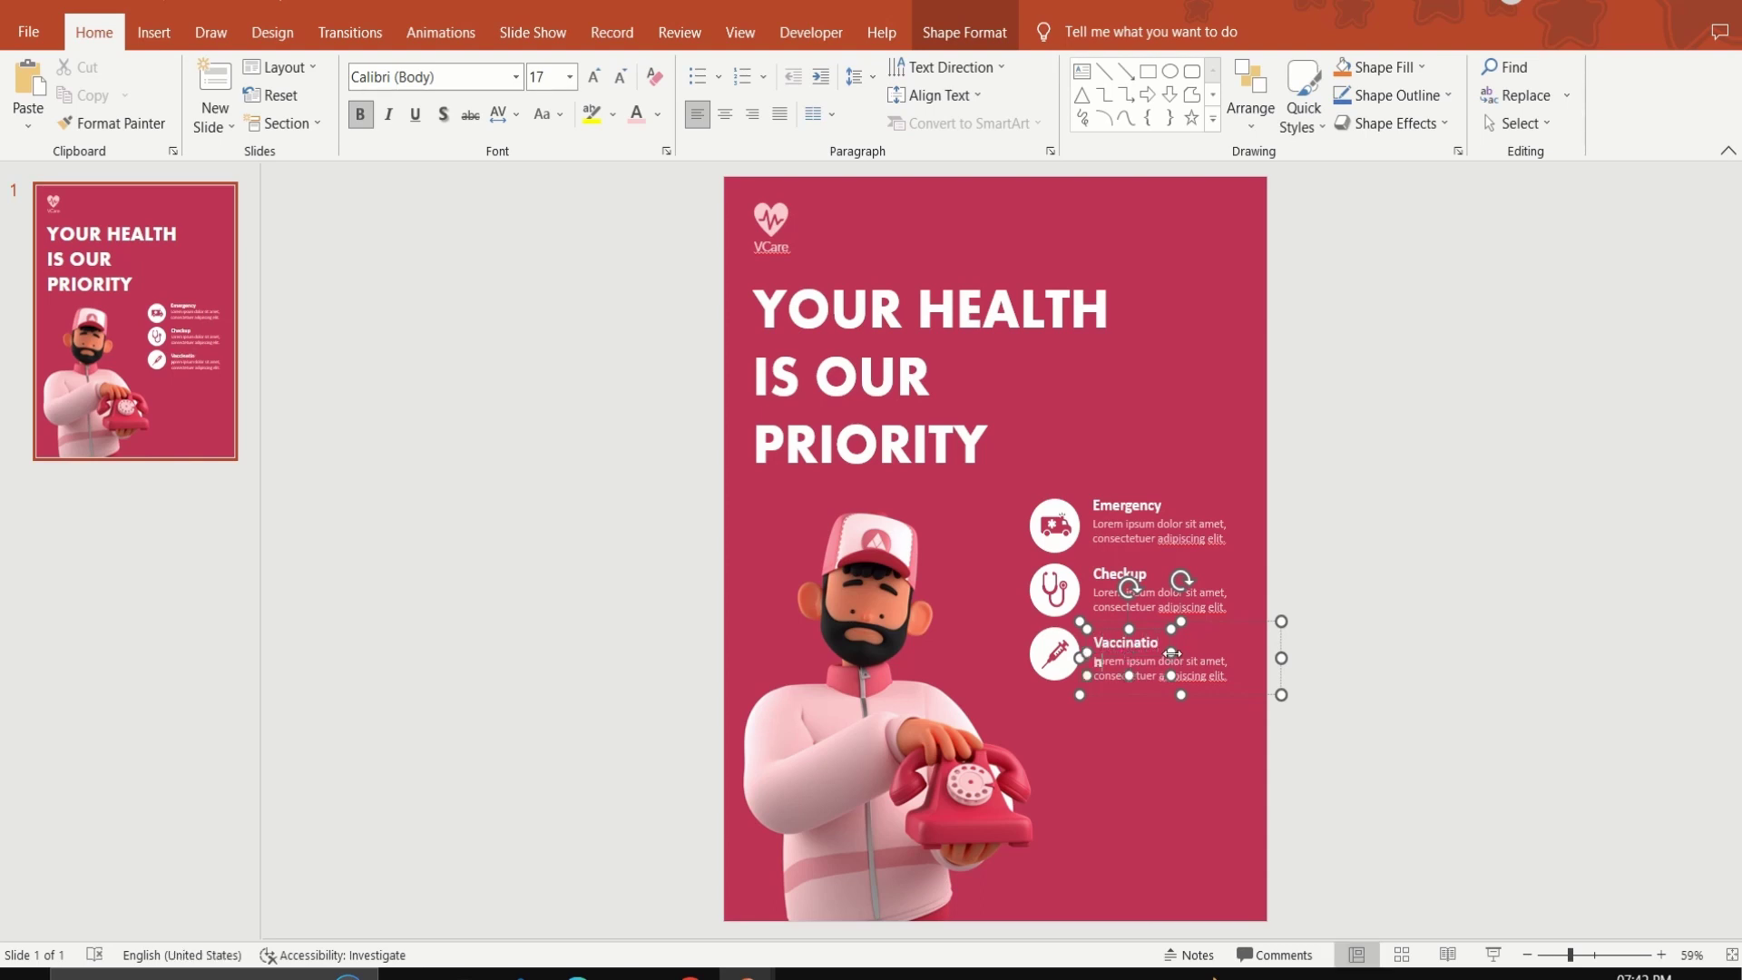
pyautogui.moveTo(1172, 652); pyautogui.dragTo(1179, 653)
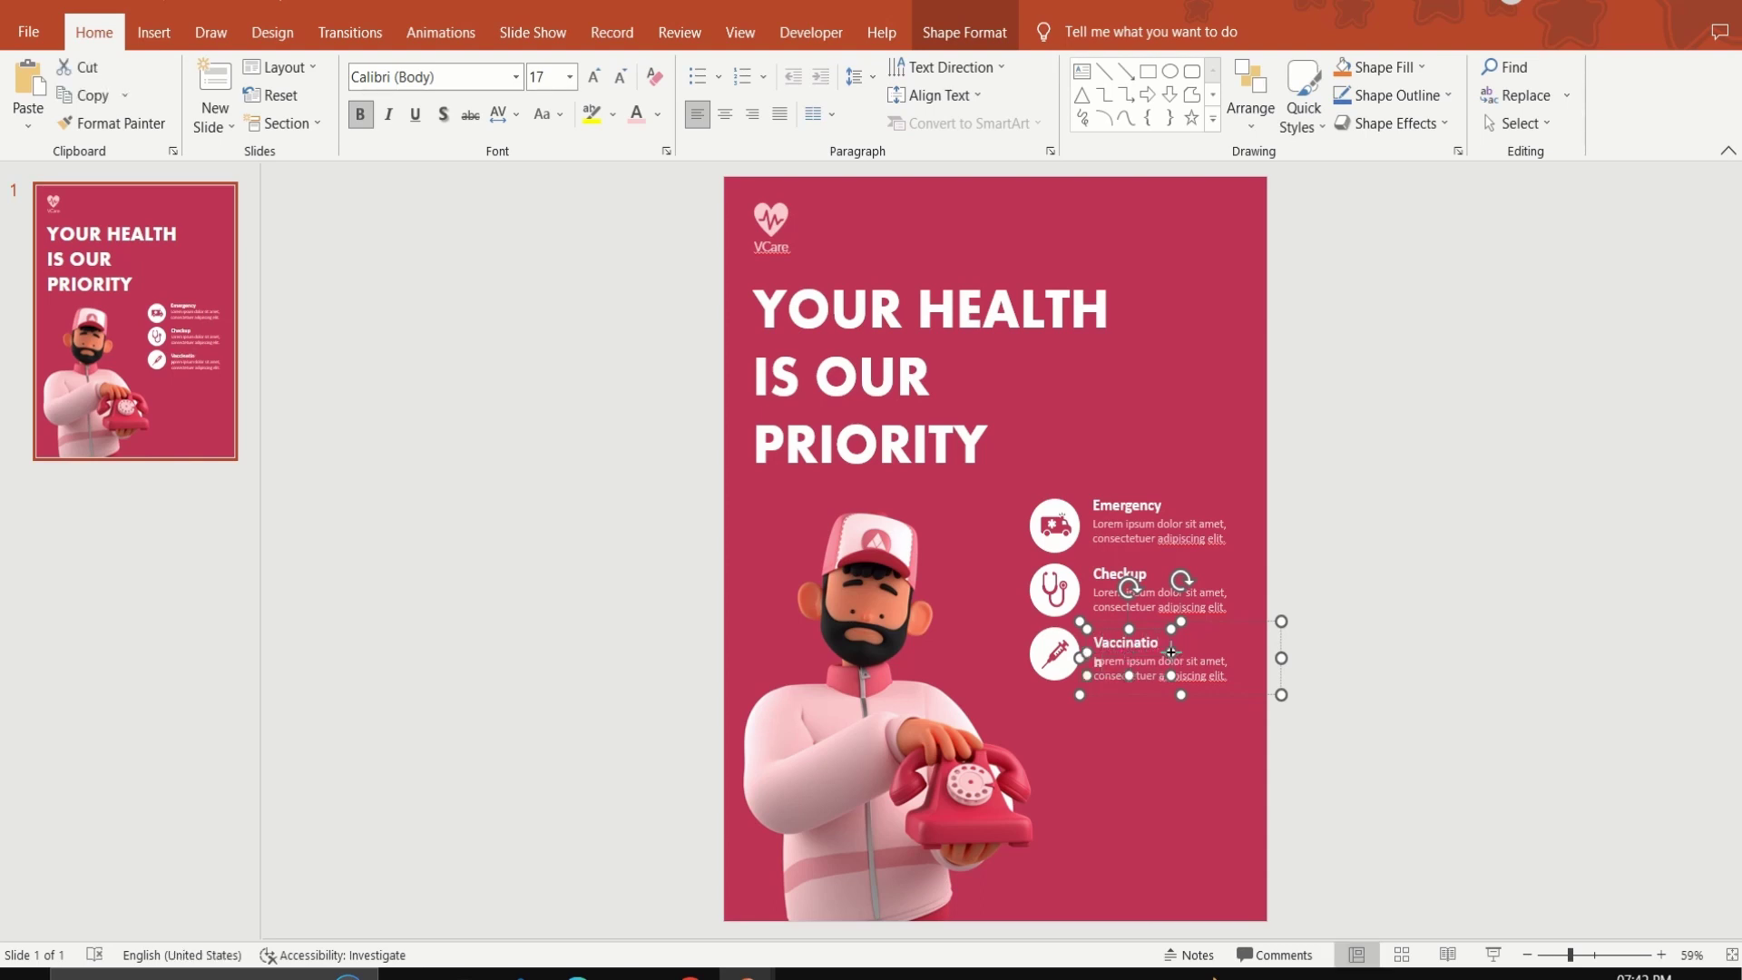
pyautogui.click(1395, 658)
# Add an 'Our Services' text box in the Family Prosperity font.
pyautogui.click(1087, 80)
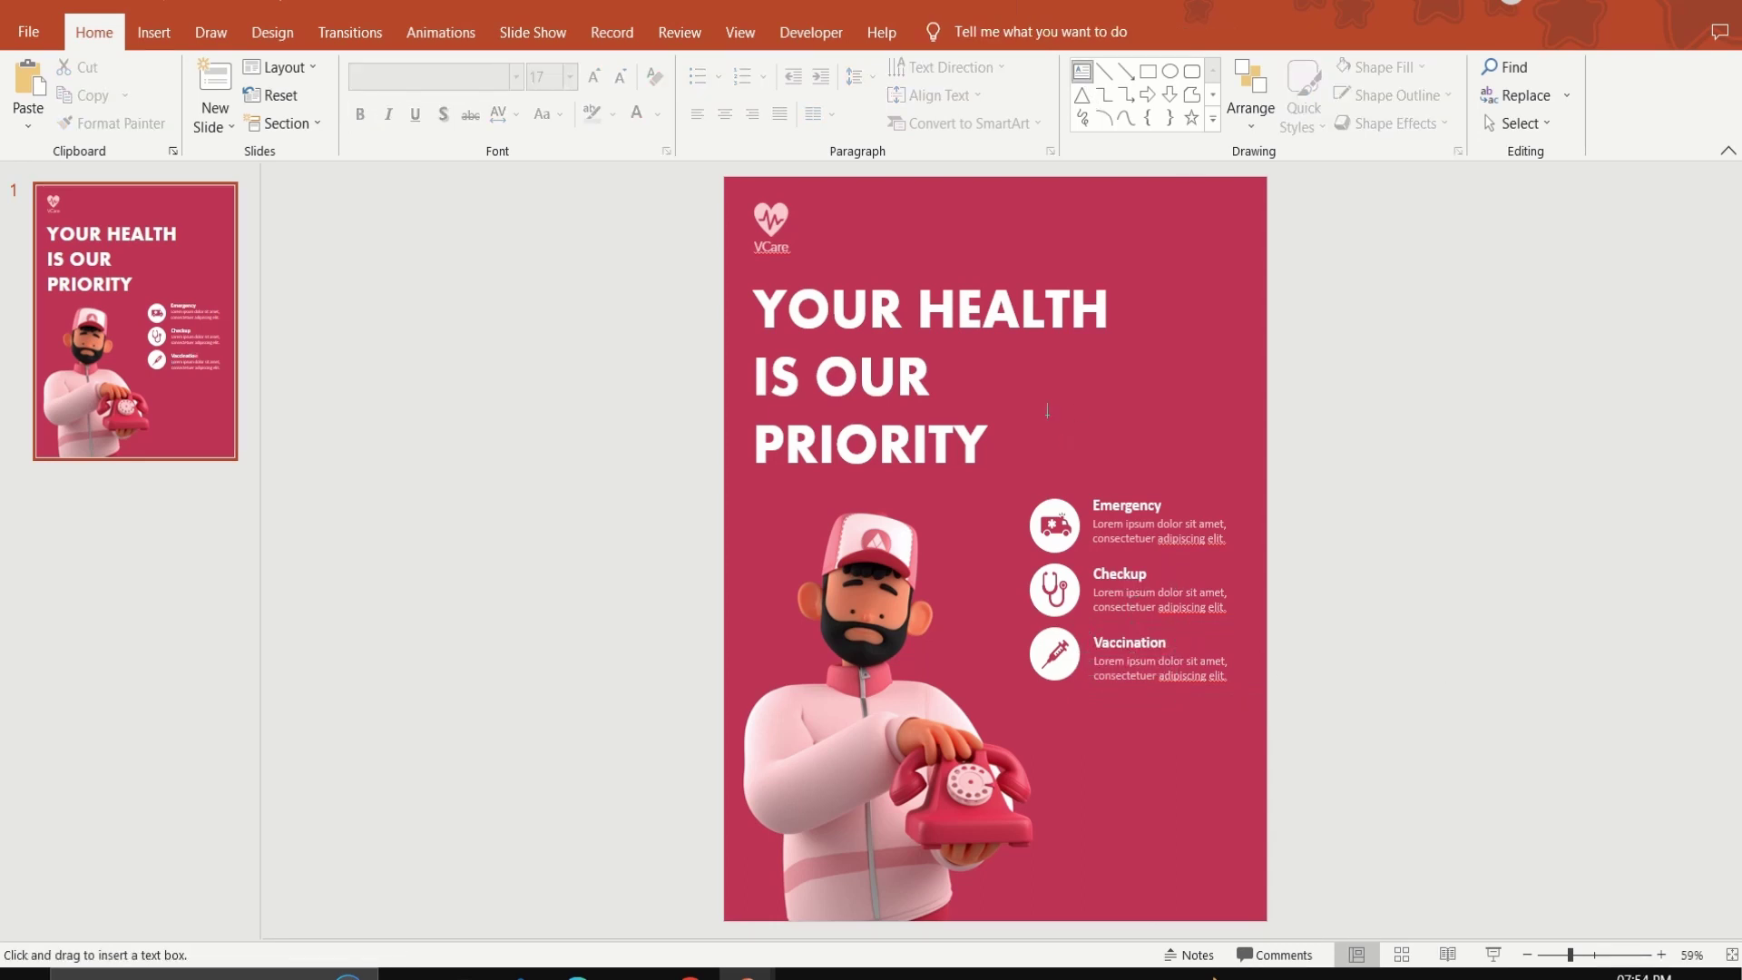
pyautogui.moveTo(1039, 406); pyautogui.dragTo(1274, 462)
pyautogui.write('O')
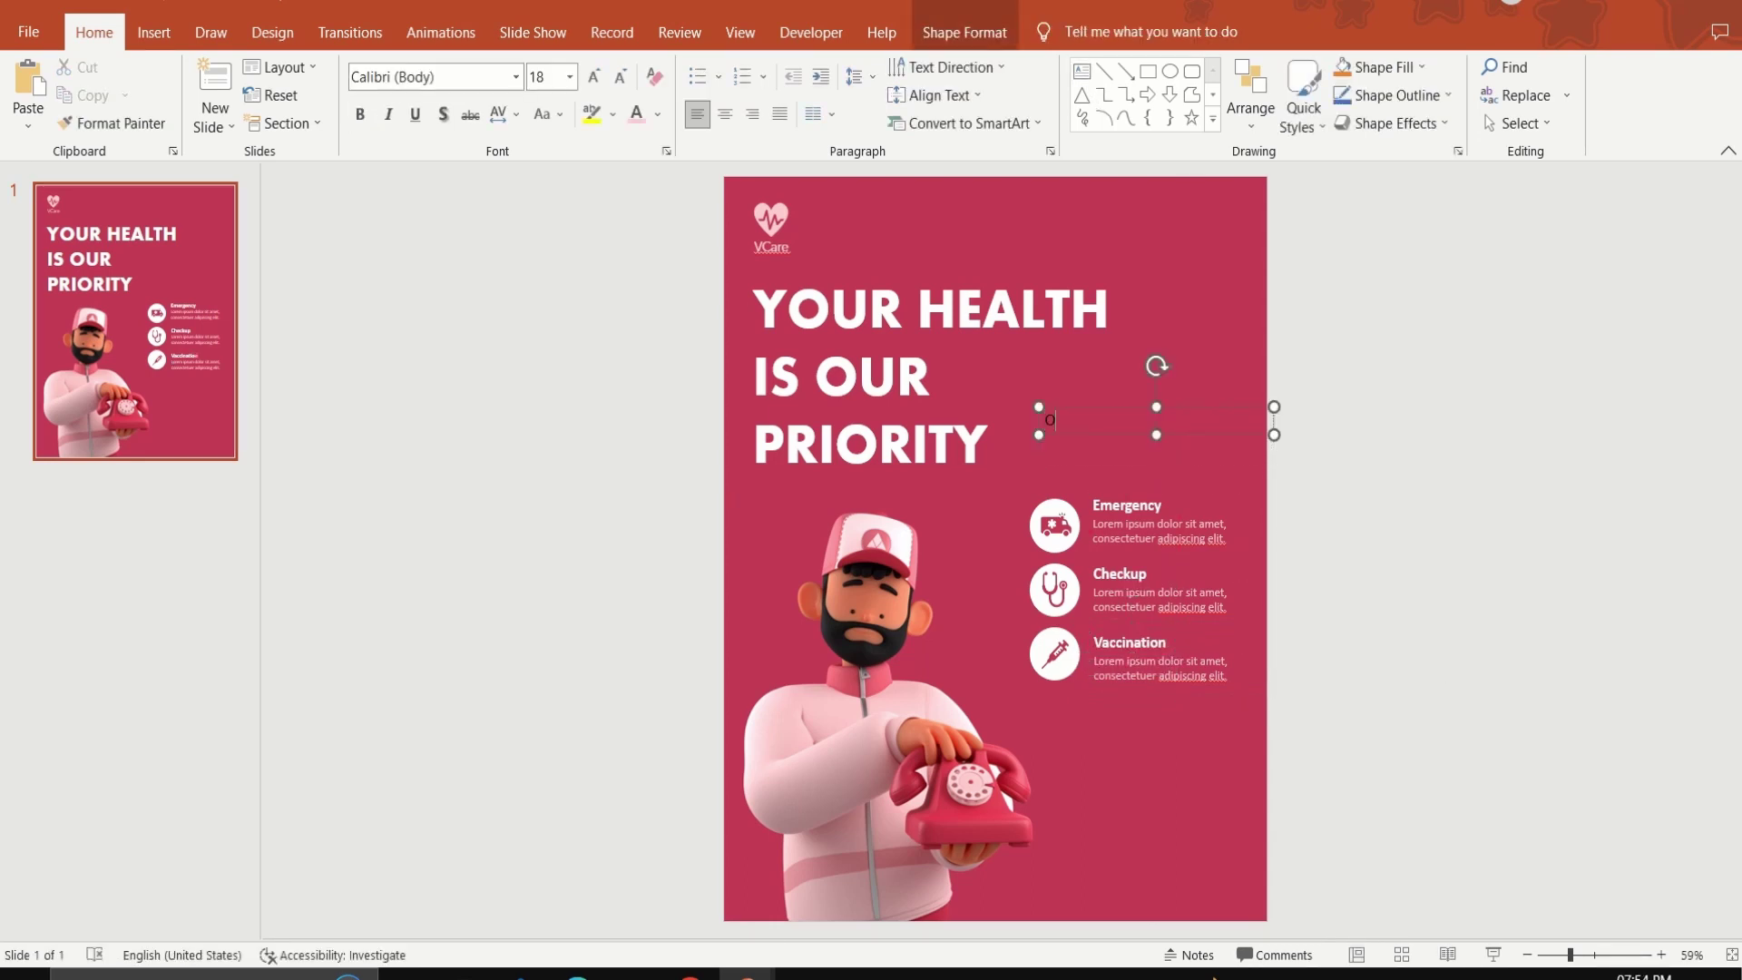
pyautogui.write('ur Services')
pyautogui.tripleClick(1121, 419)
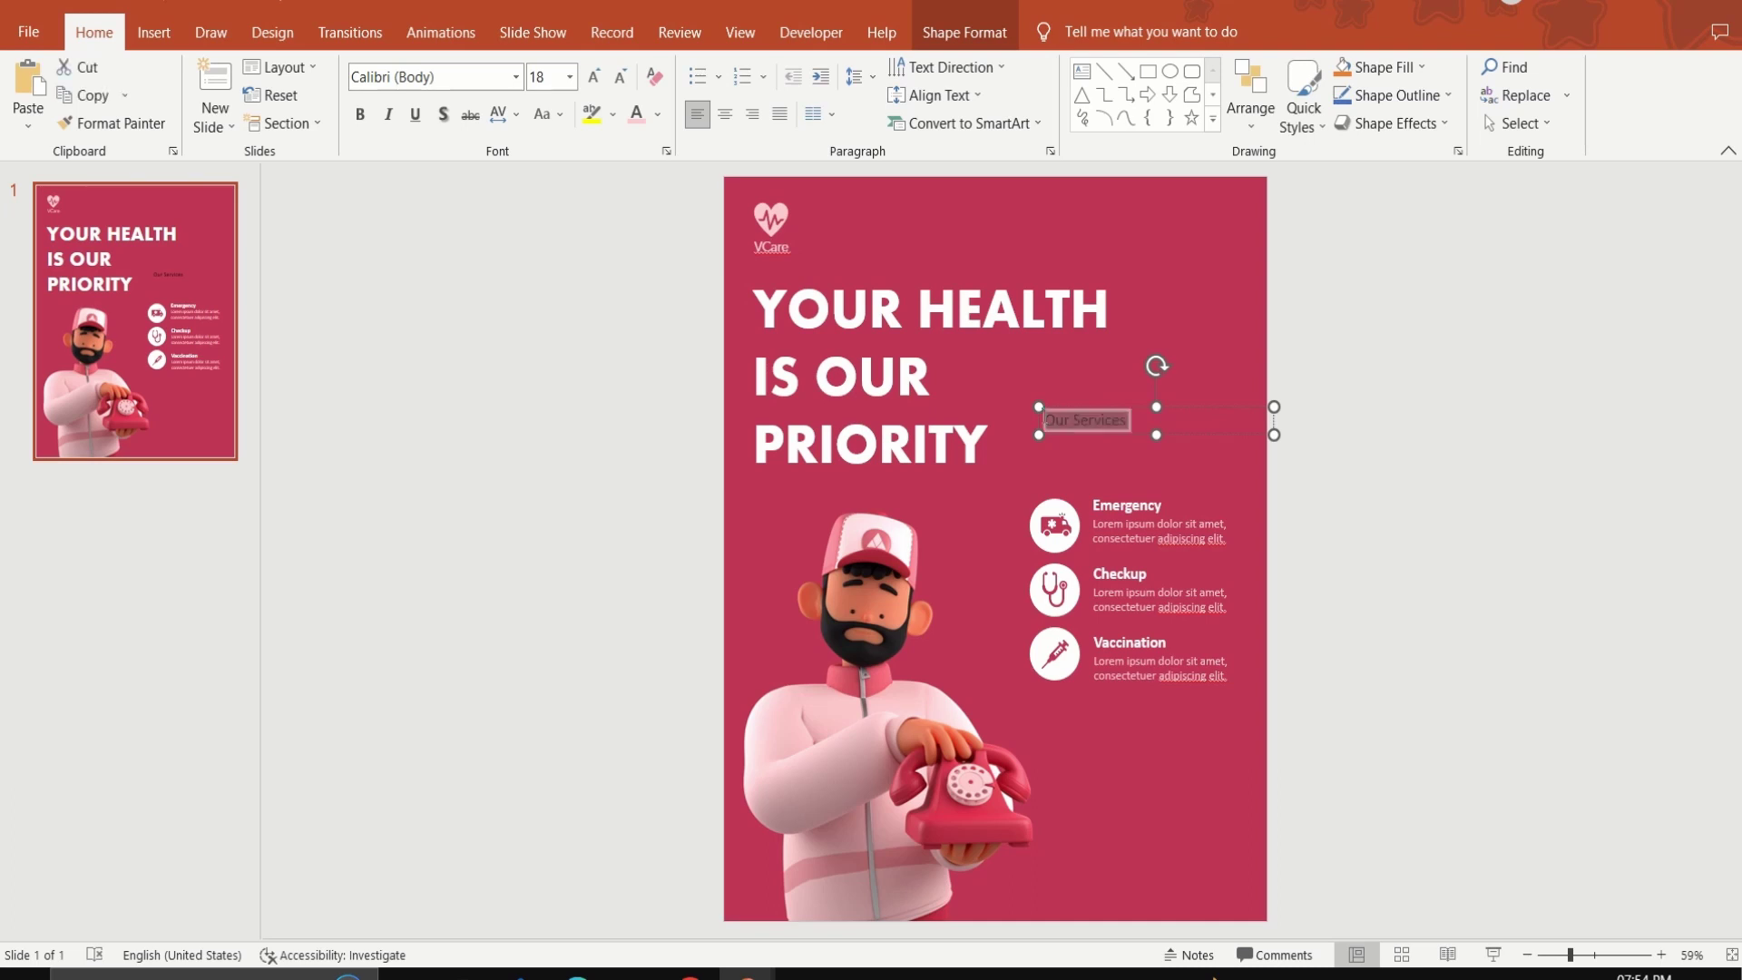
pyautogui.click(479, 82)
pyautogui.write('Family Prosperity')
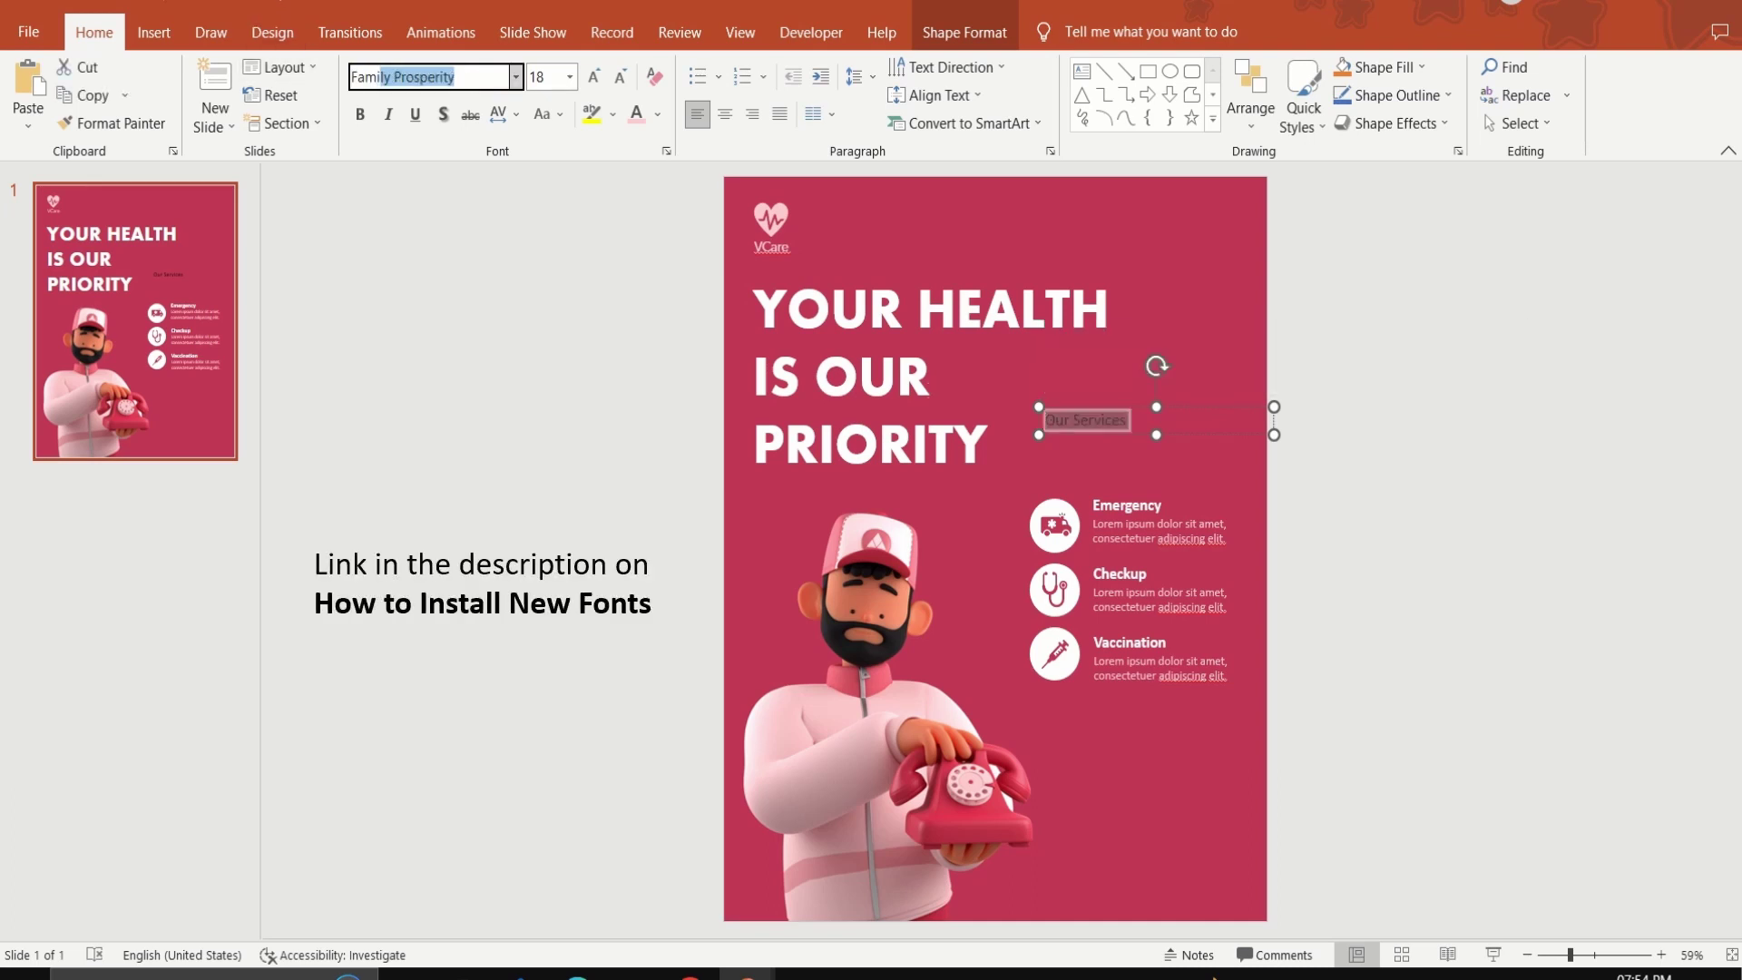
pyautogui.press('End')
pyautogui.press('Return')
# Make Our Services 54 pt and white, positioned just above the services list.
pyautogui.click(547, 76)
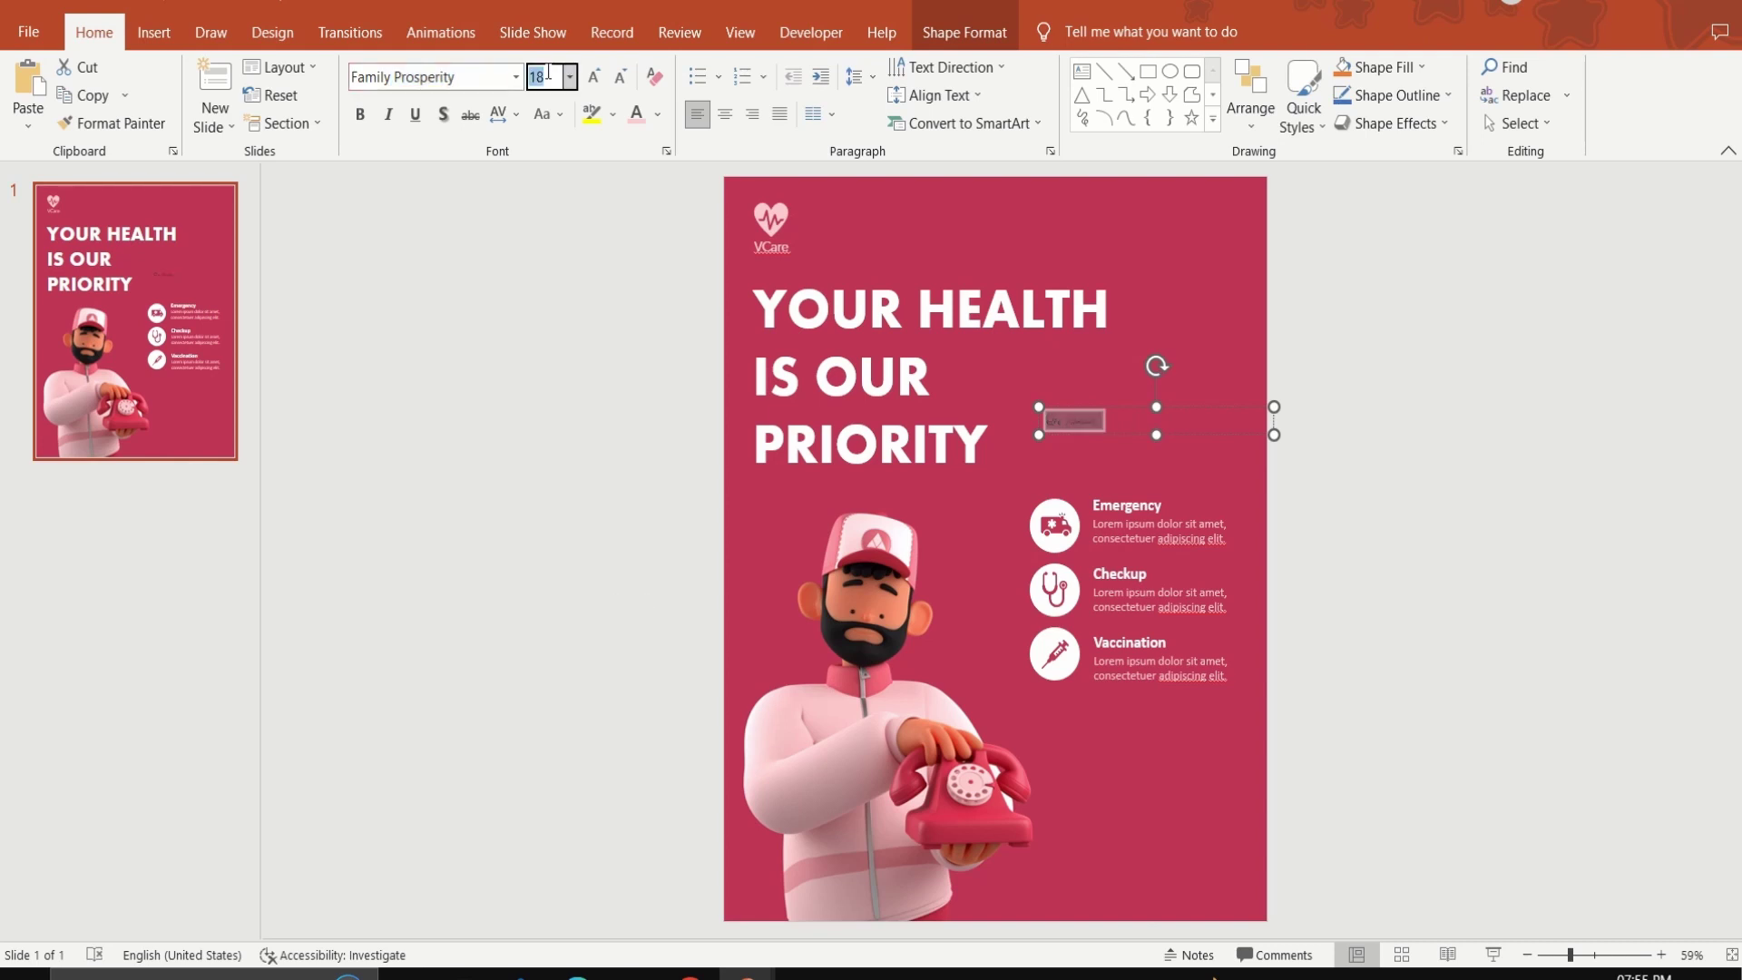
pyautogui.write('54')
pyautogui.press('Return')
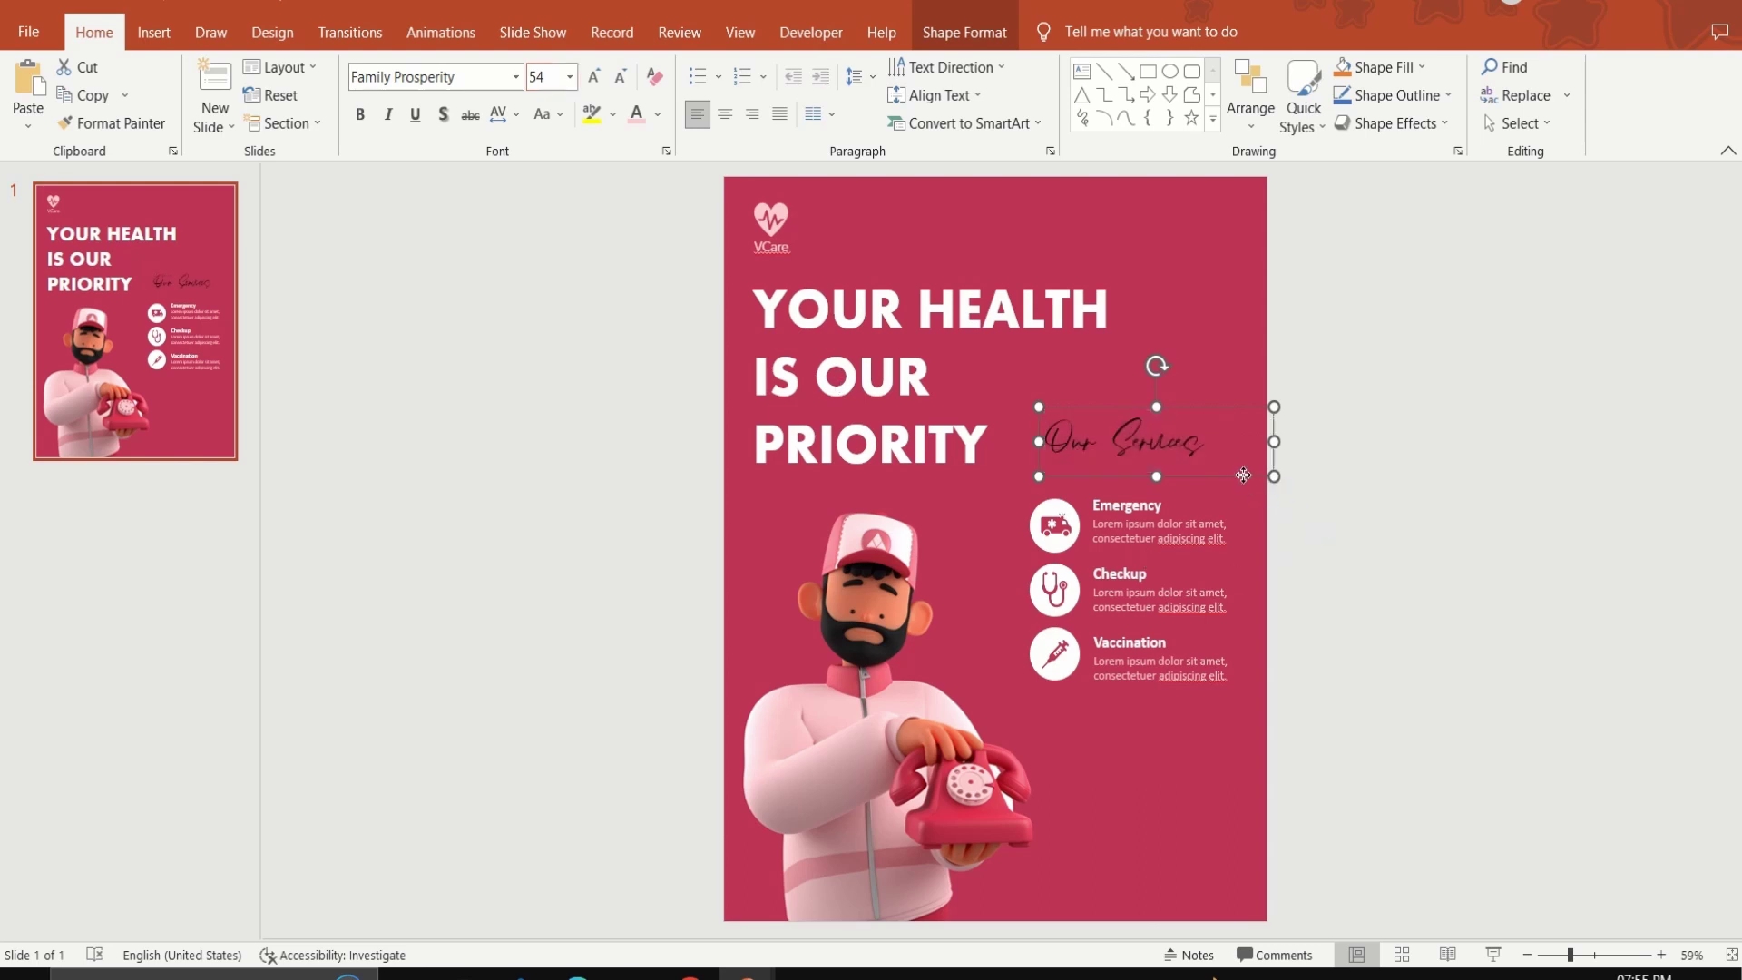
pyautogui.moveTo(1242, 475); pyautogui.dragTo(1258, 484)
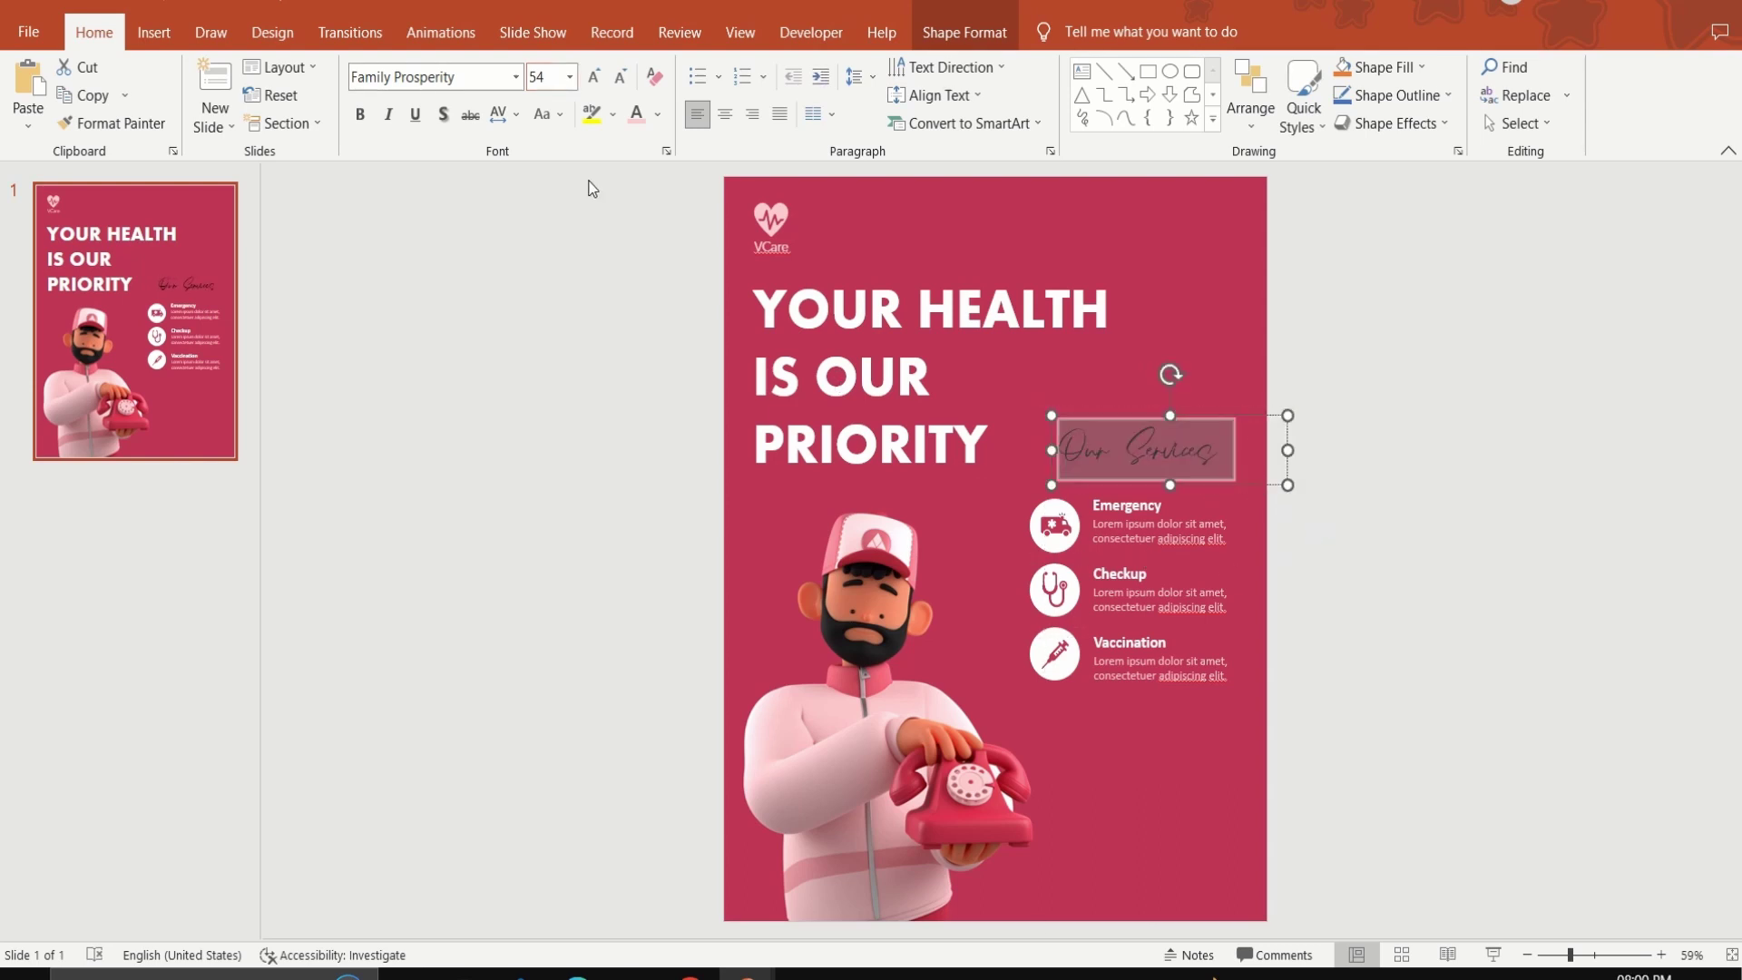
pyautogui.click(660, 120)
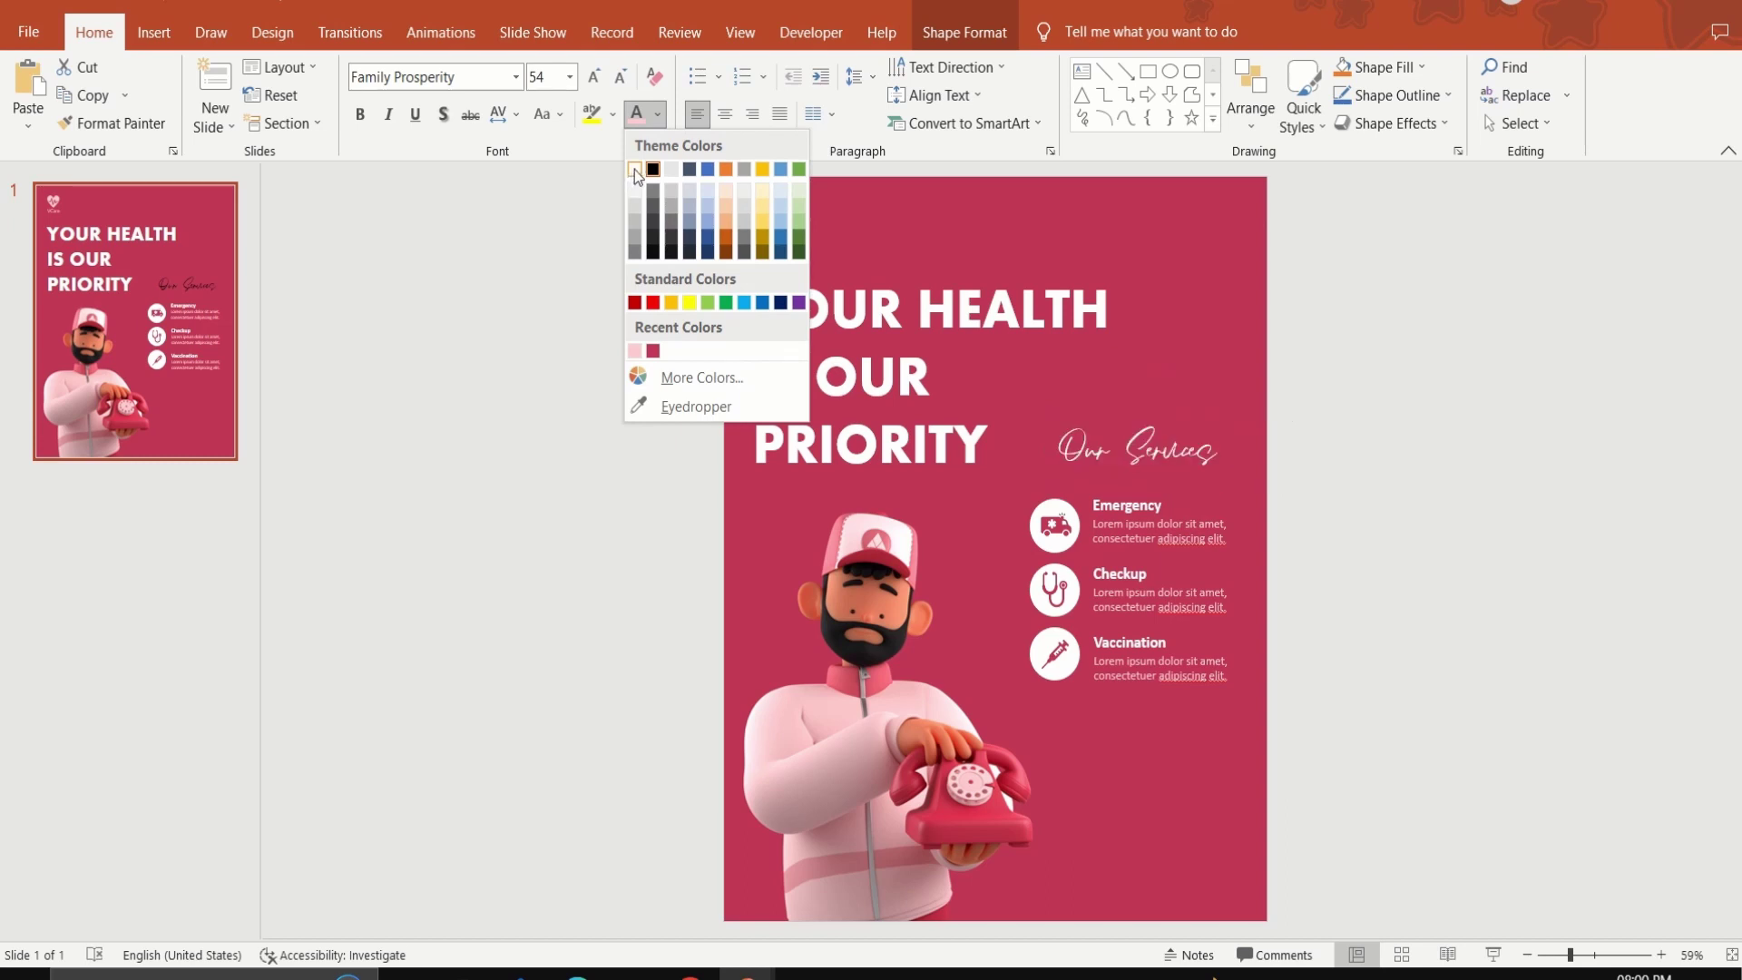
pyautogui.click(634, 169)
pyautogui.click(1359, 303)
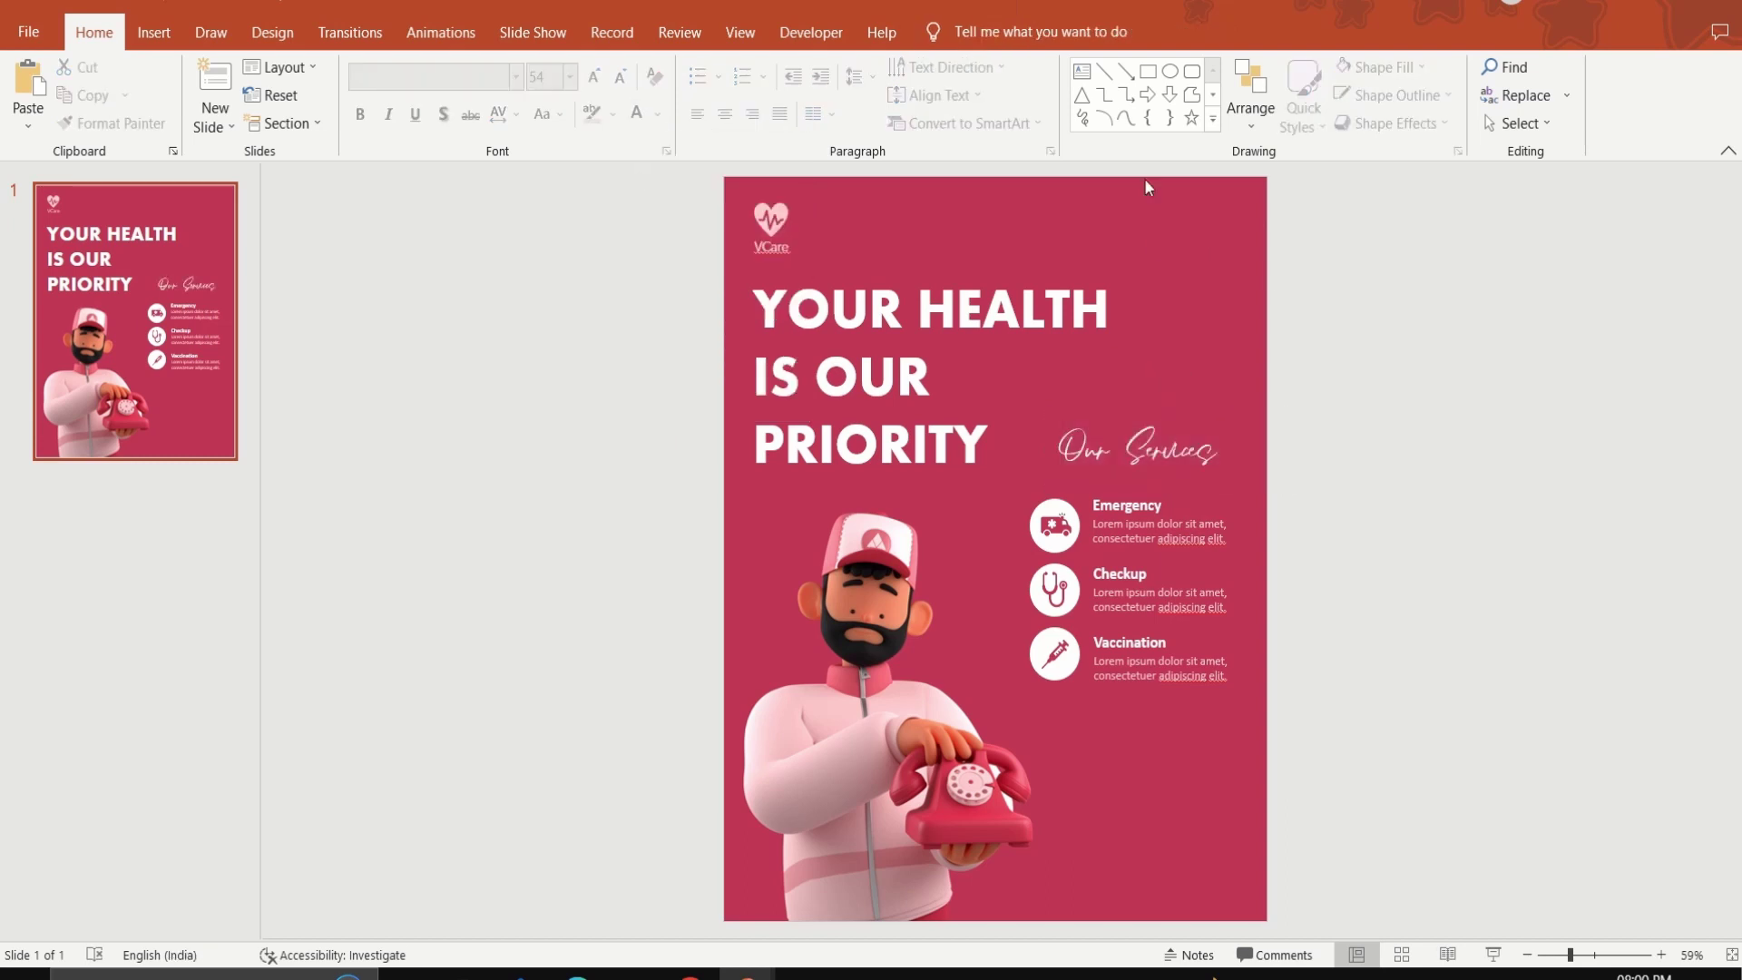
pyautogui.click(1104, 118)
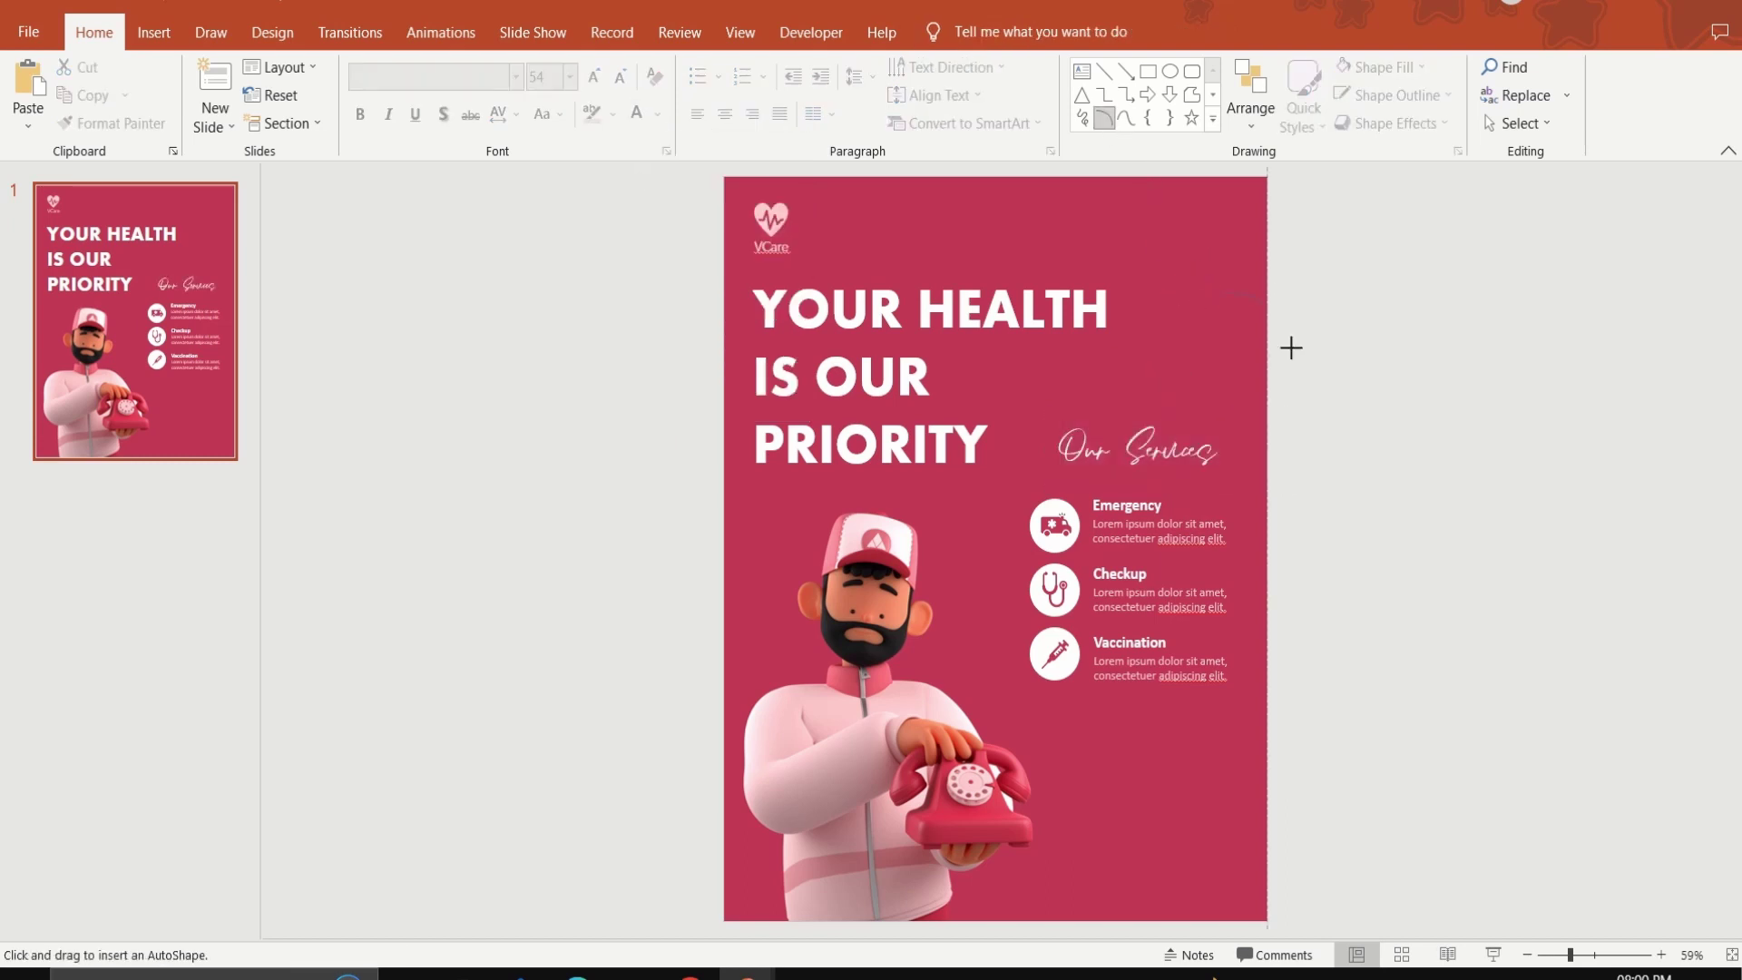
# Draw an arc swoosh with a light pink, 3 pt outline.
pyautogui.moveTo(1307, 357); pyautogui.dragTo(1194, 530)
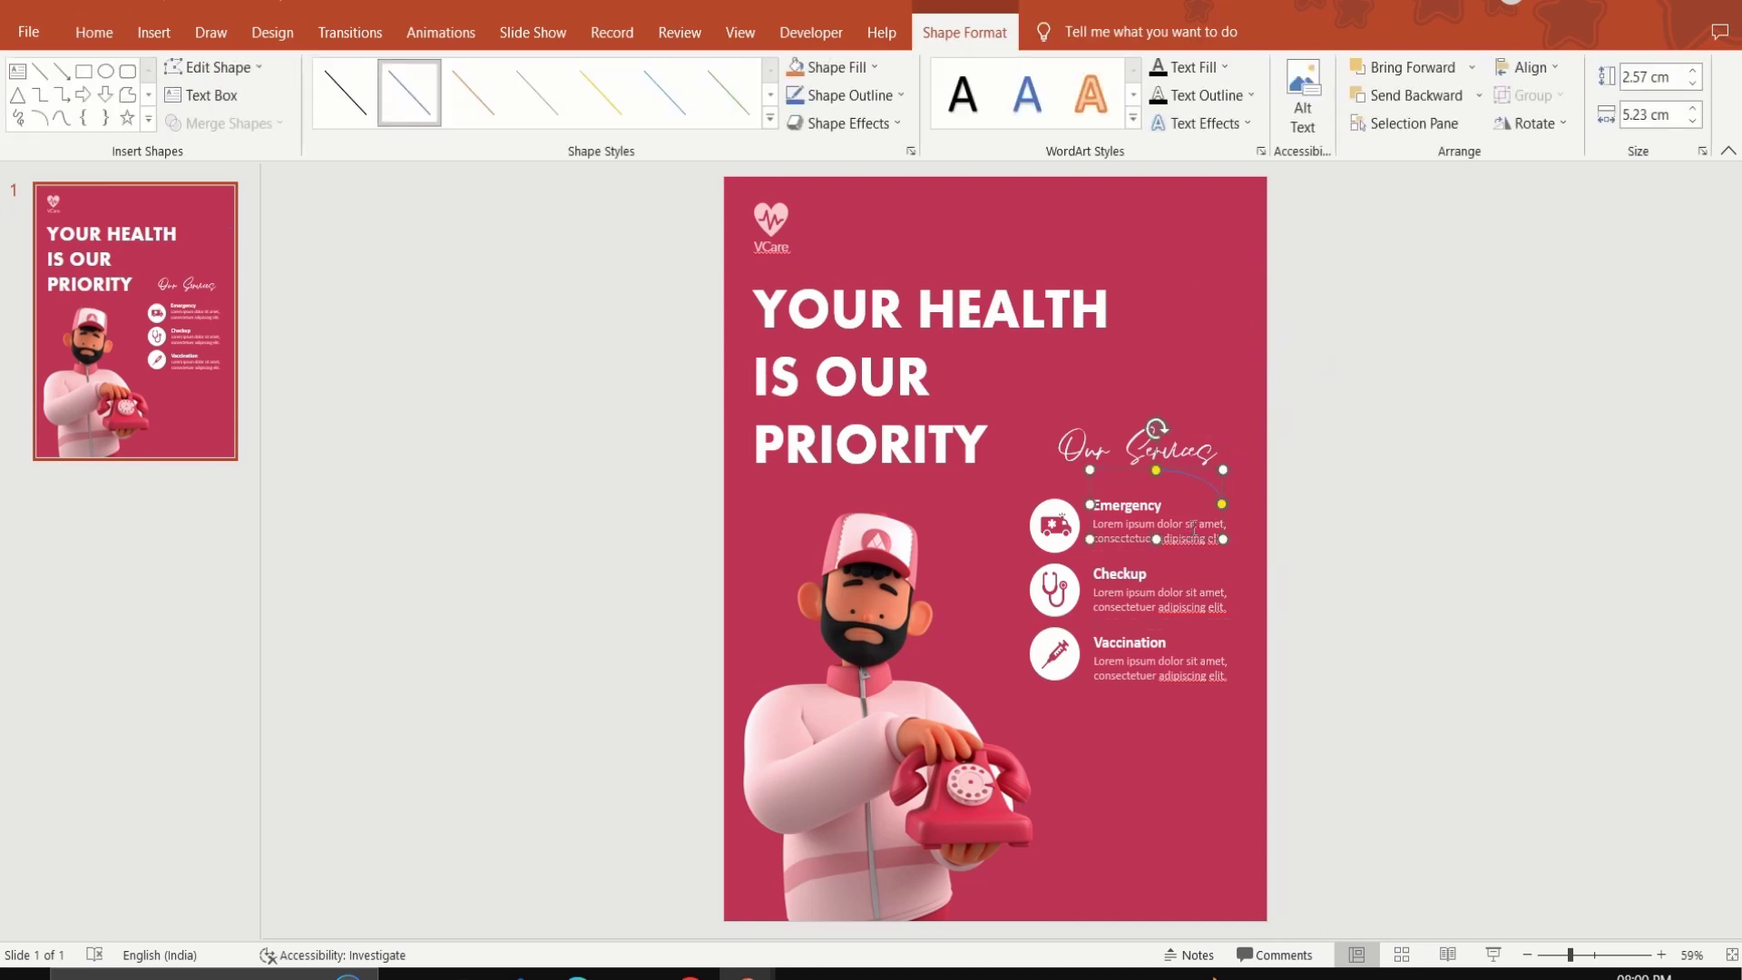
pyautogui.click(848, 96)
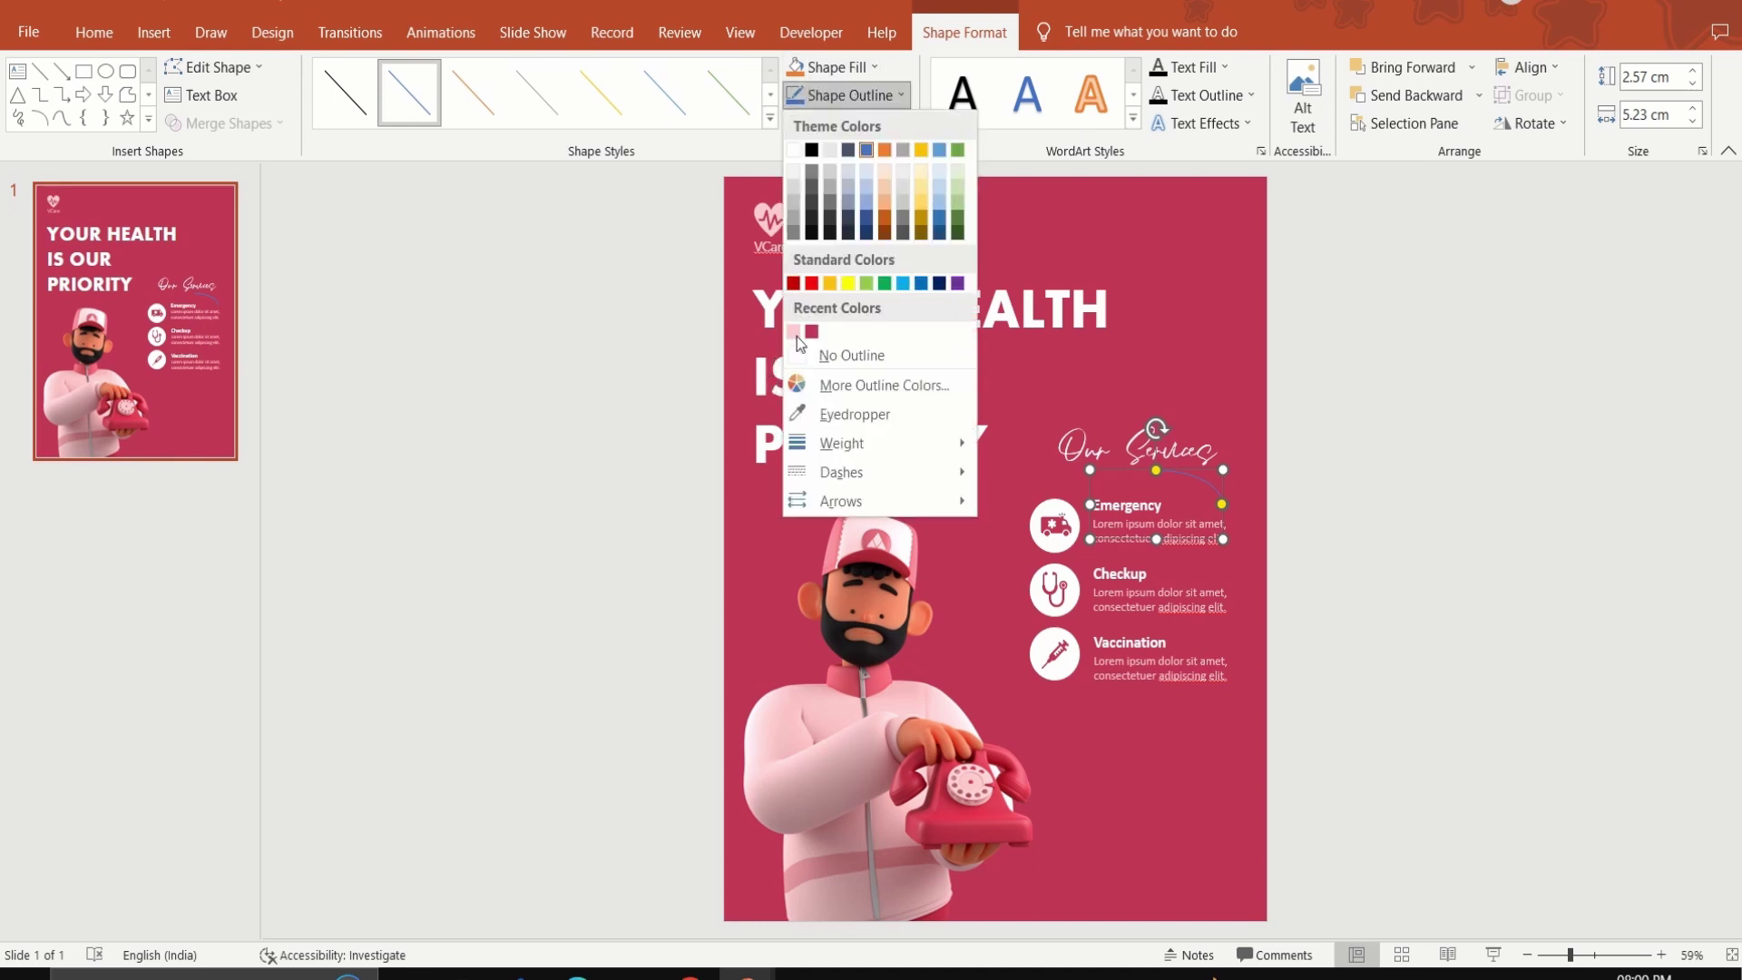
pyautogui.click(793, 332)
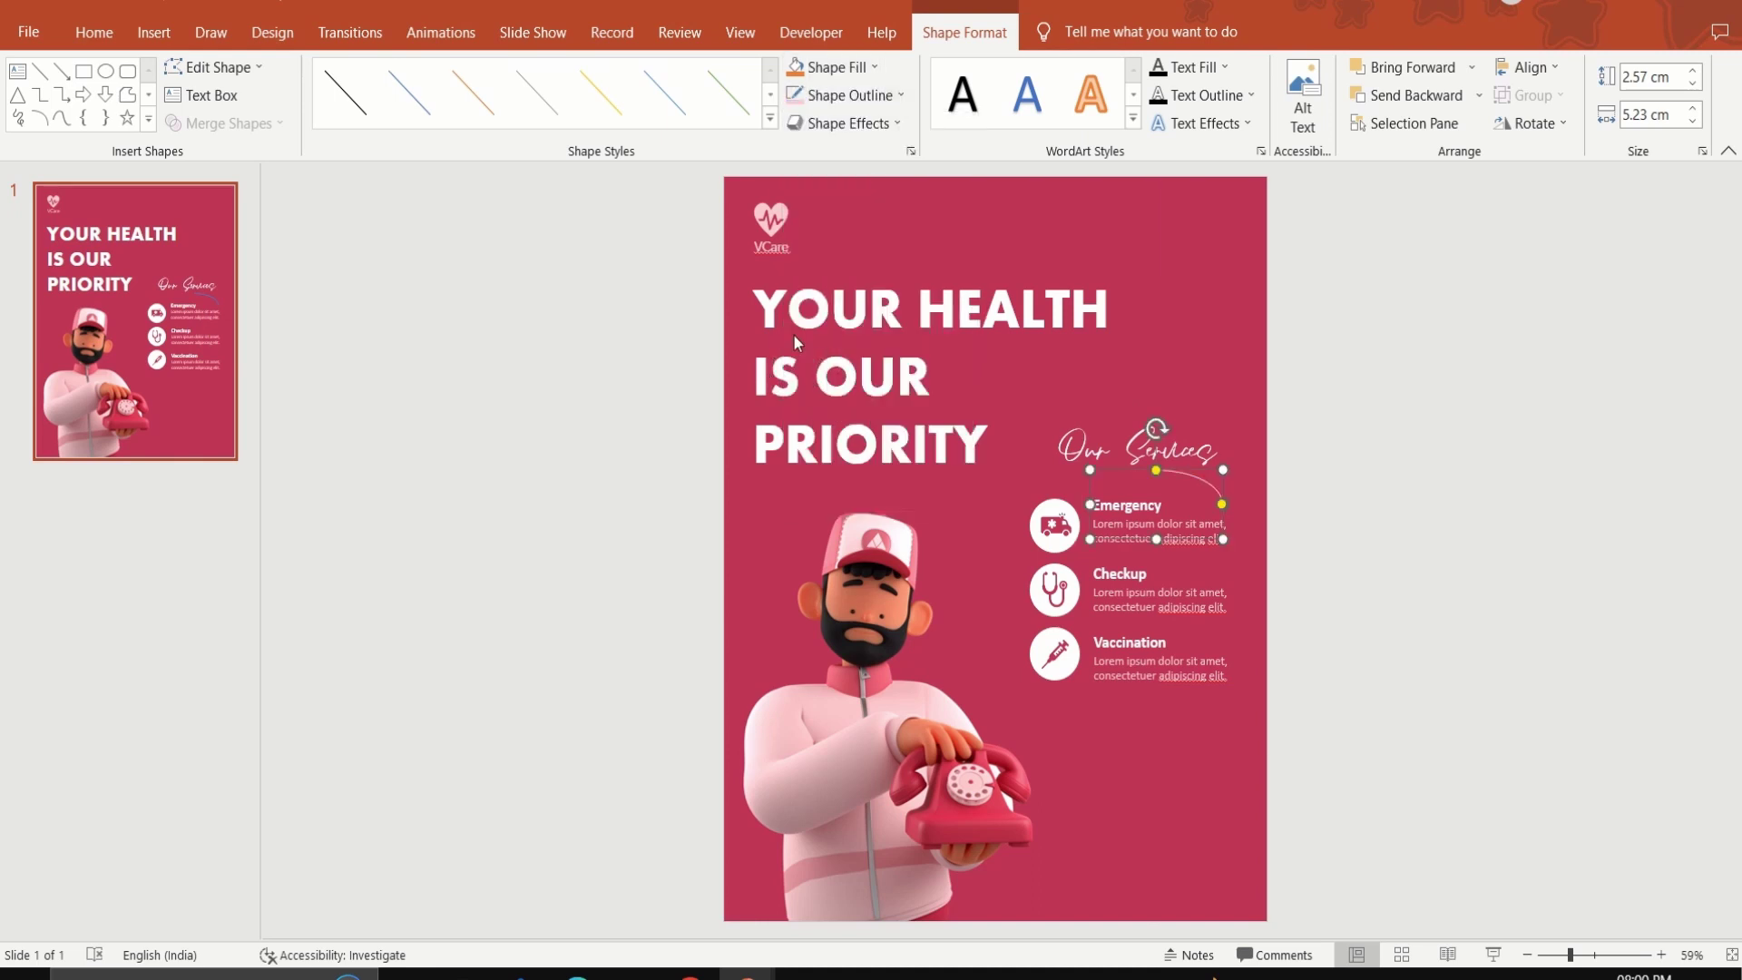
pyautogui.click(878, 96)
pyautogui.moveTo(871, 442)
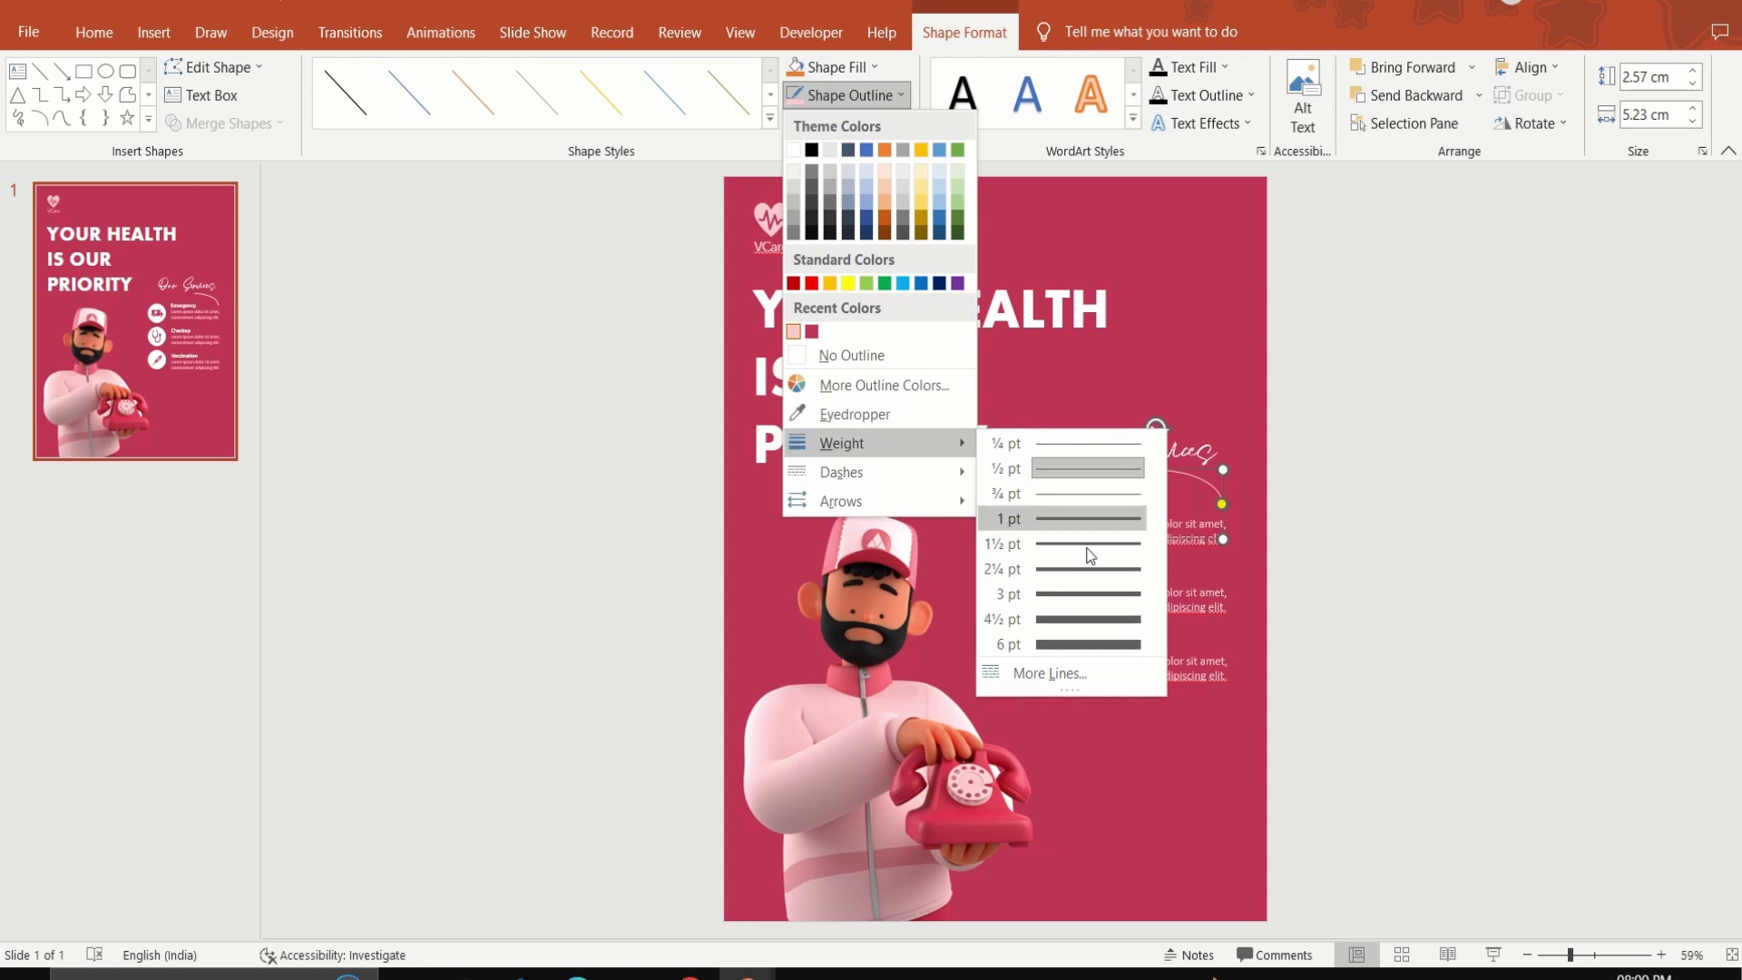
pyautogui.click(1097, 590)
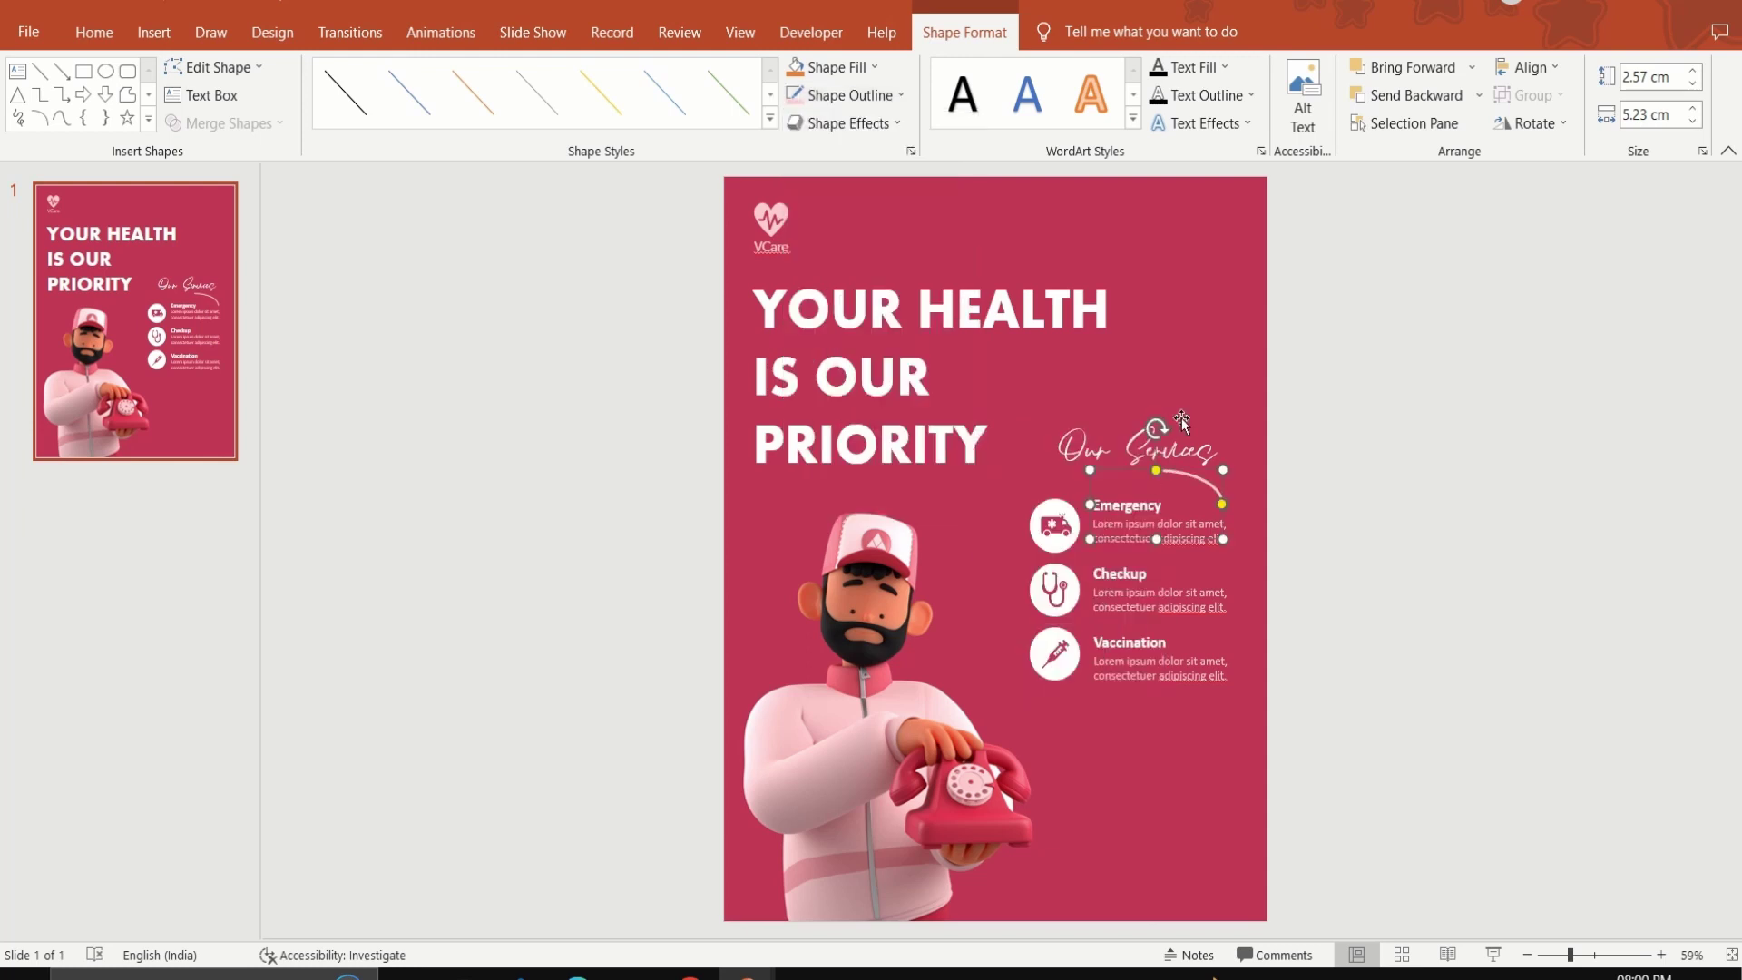
# Tilt and nudge the swoosh beneath the title, then select it together with the Our Services box.
pyautogui.moveTo(1154, 424); pyautogui.dragTo(1142, 428)
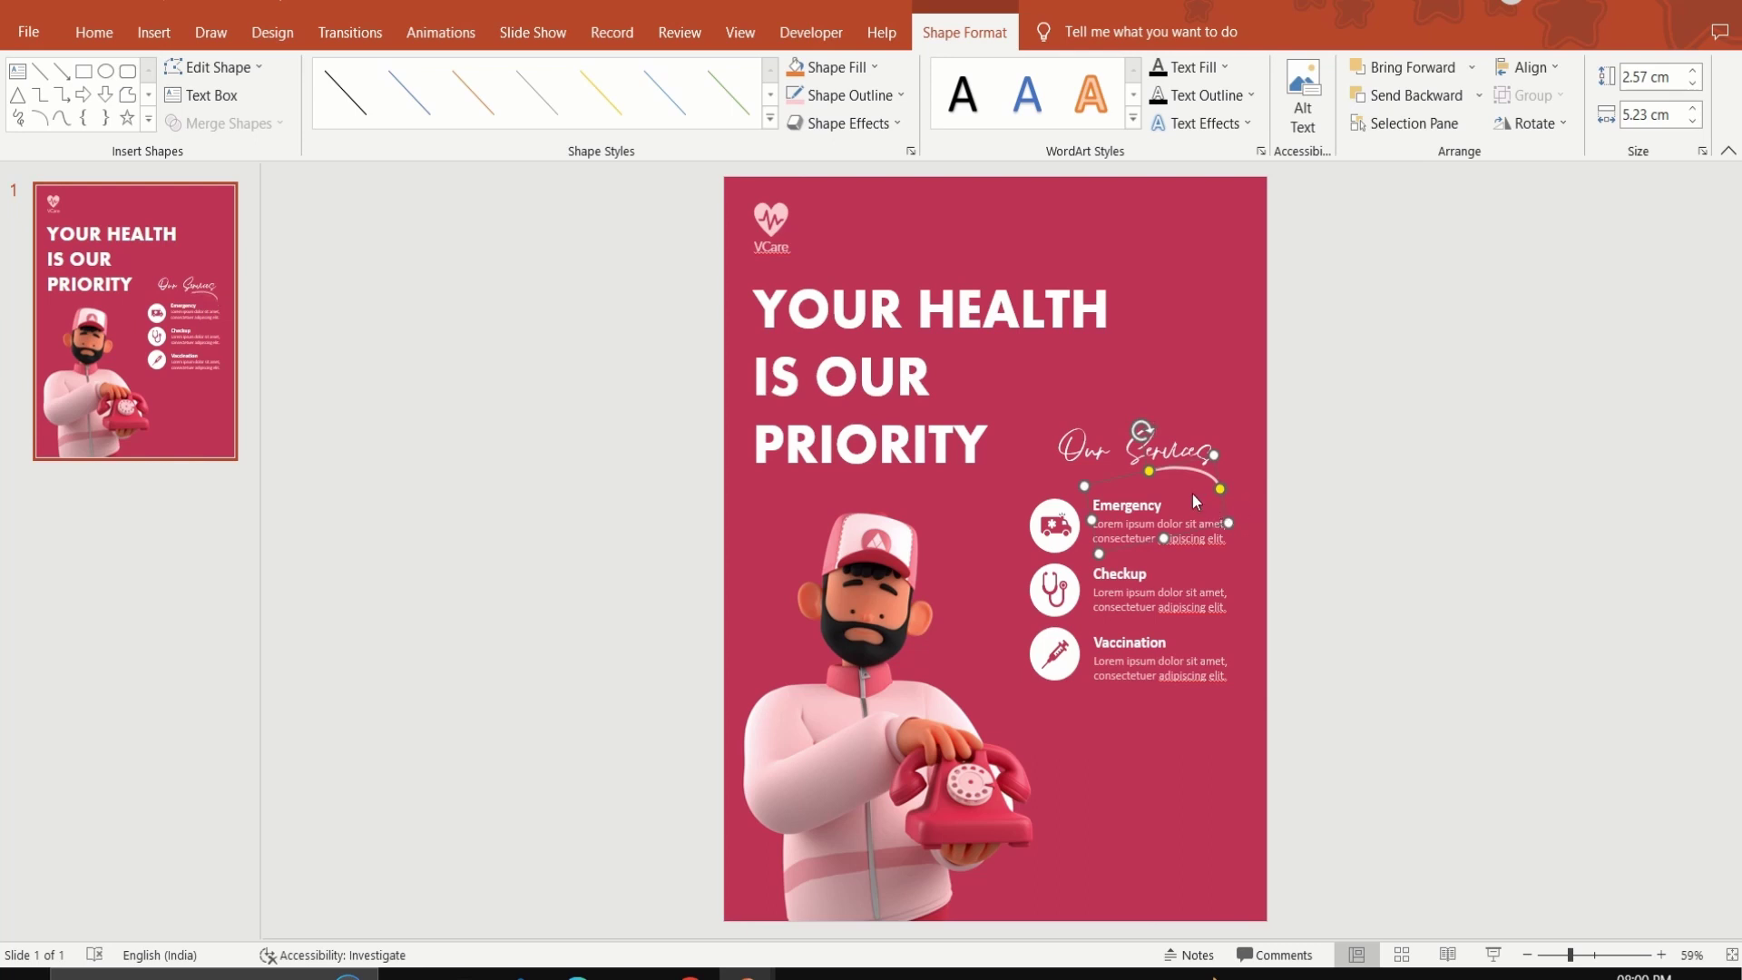
pyautogui.moveTo(1178, 463); pyautogui.dragTo(1176, 466)
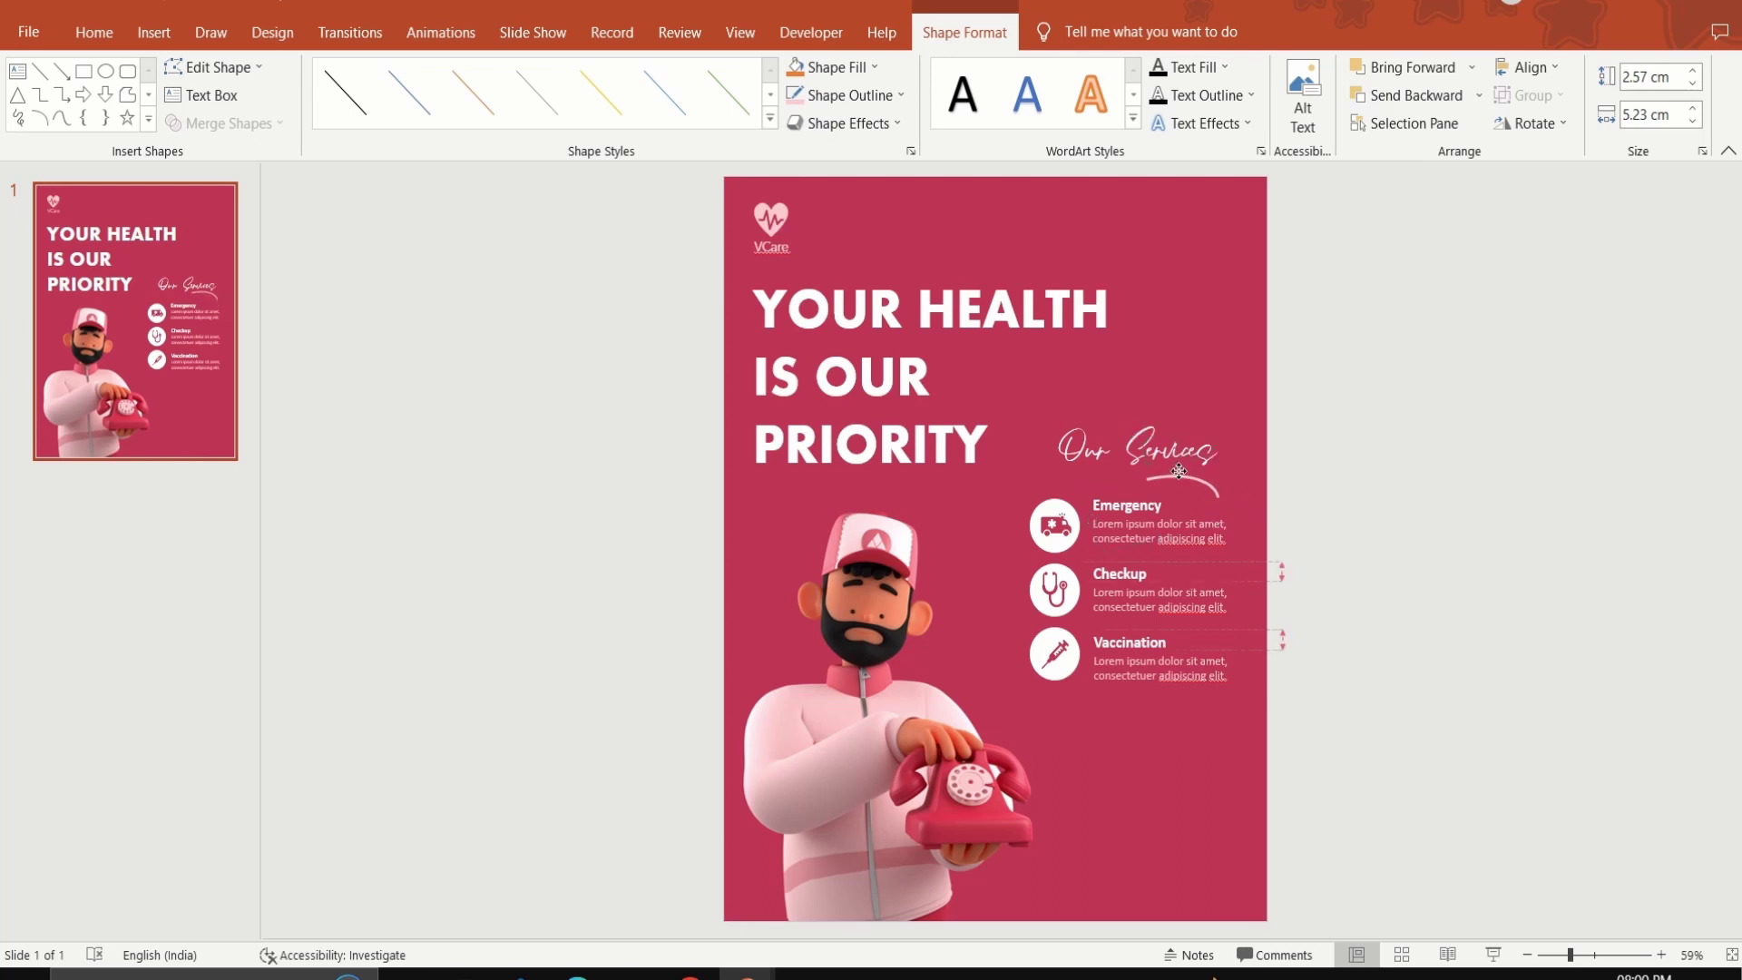
pyautogui.click(1444, 535)
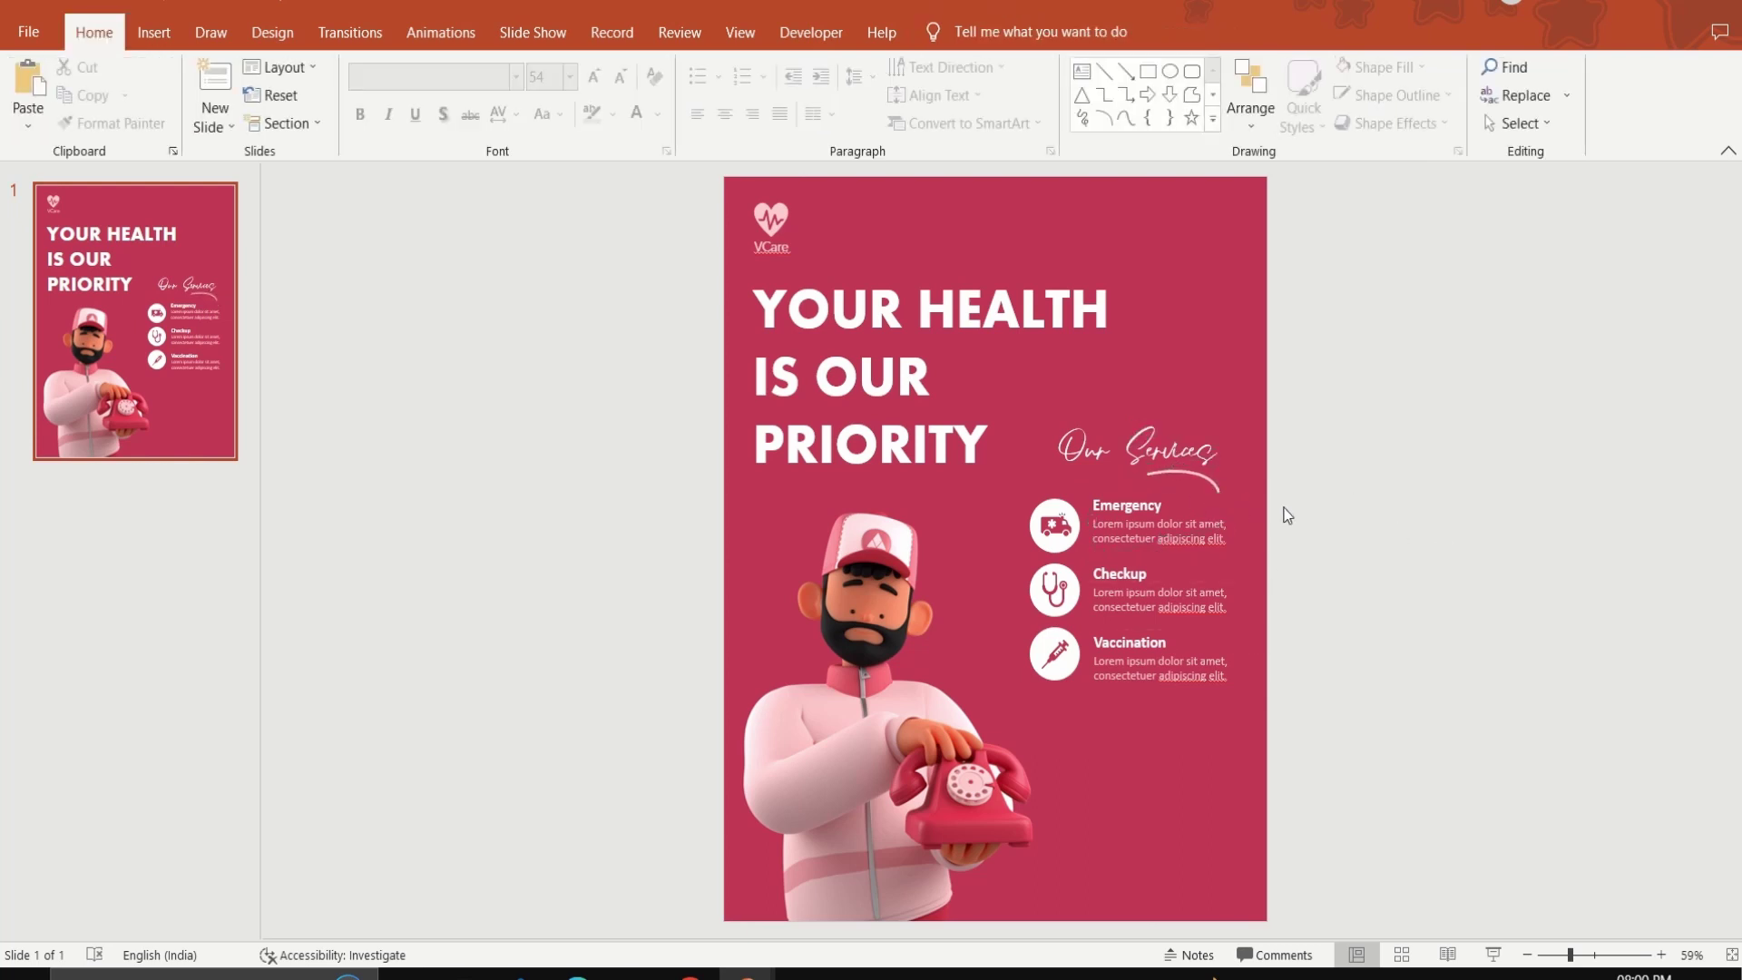
pyautogui.moveTo(1377, 522); pyautogui.dragTo(1031, 392)
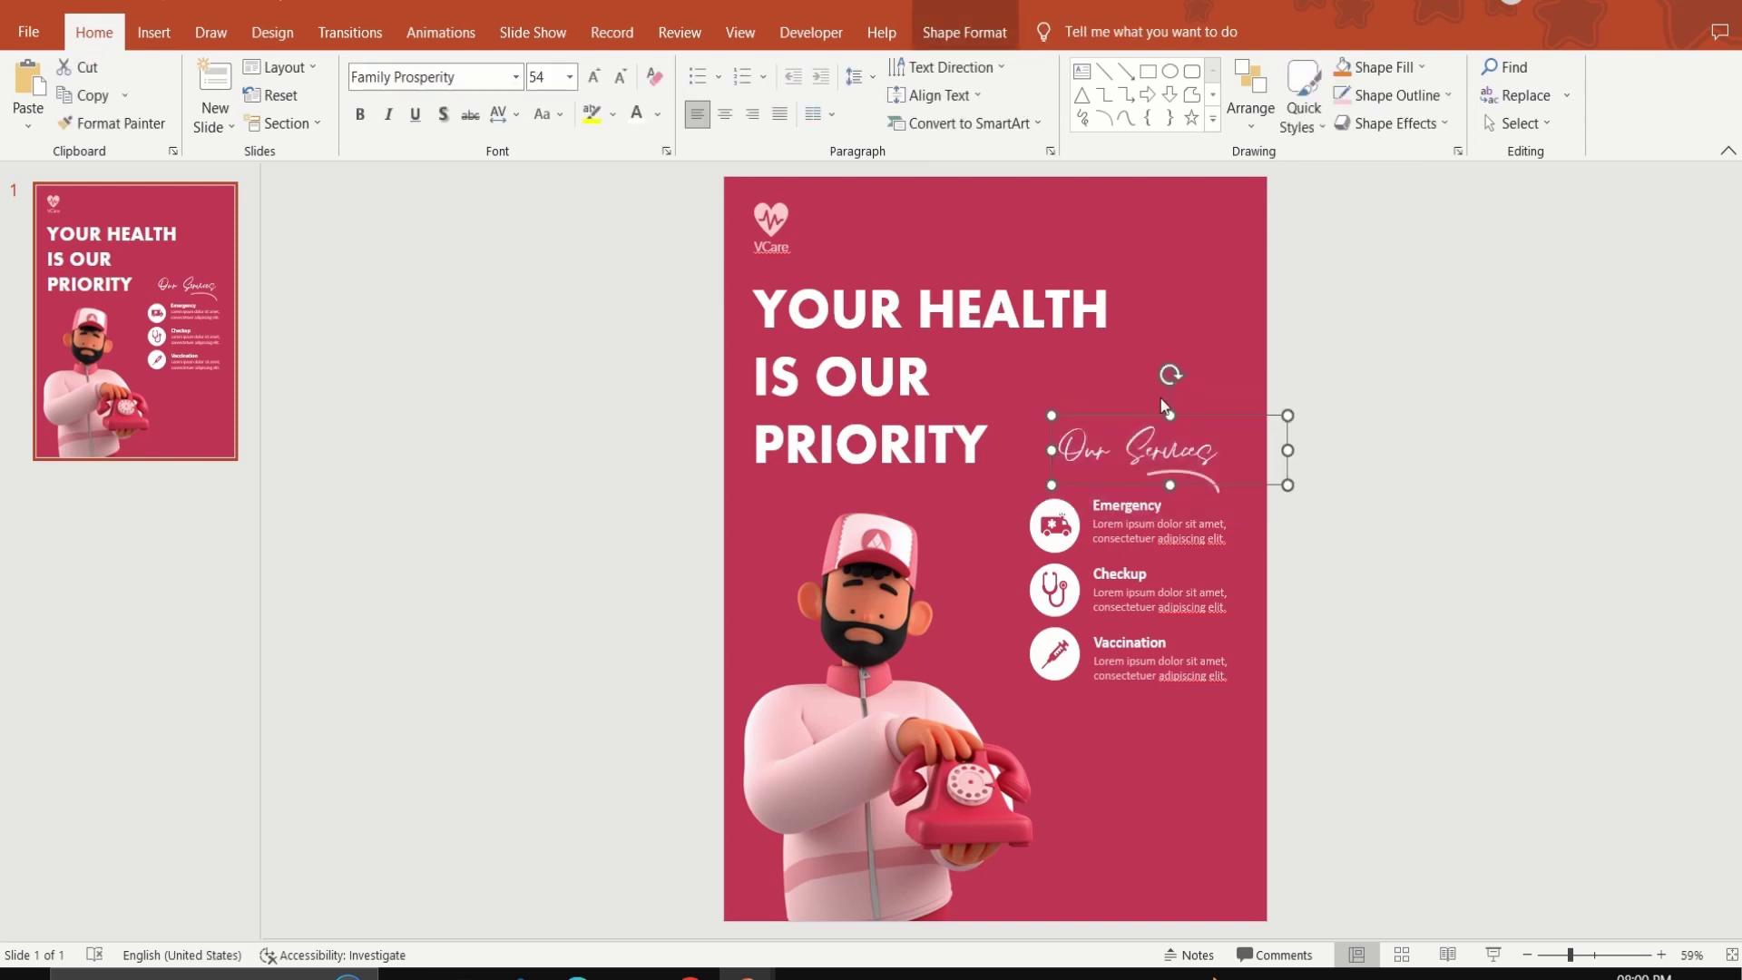
pyautogui.keyDown('shift'); pyautogui.click(1216, 491); pyautogui.keyUp('shift')
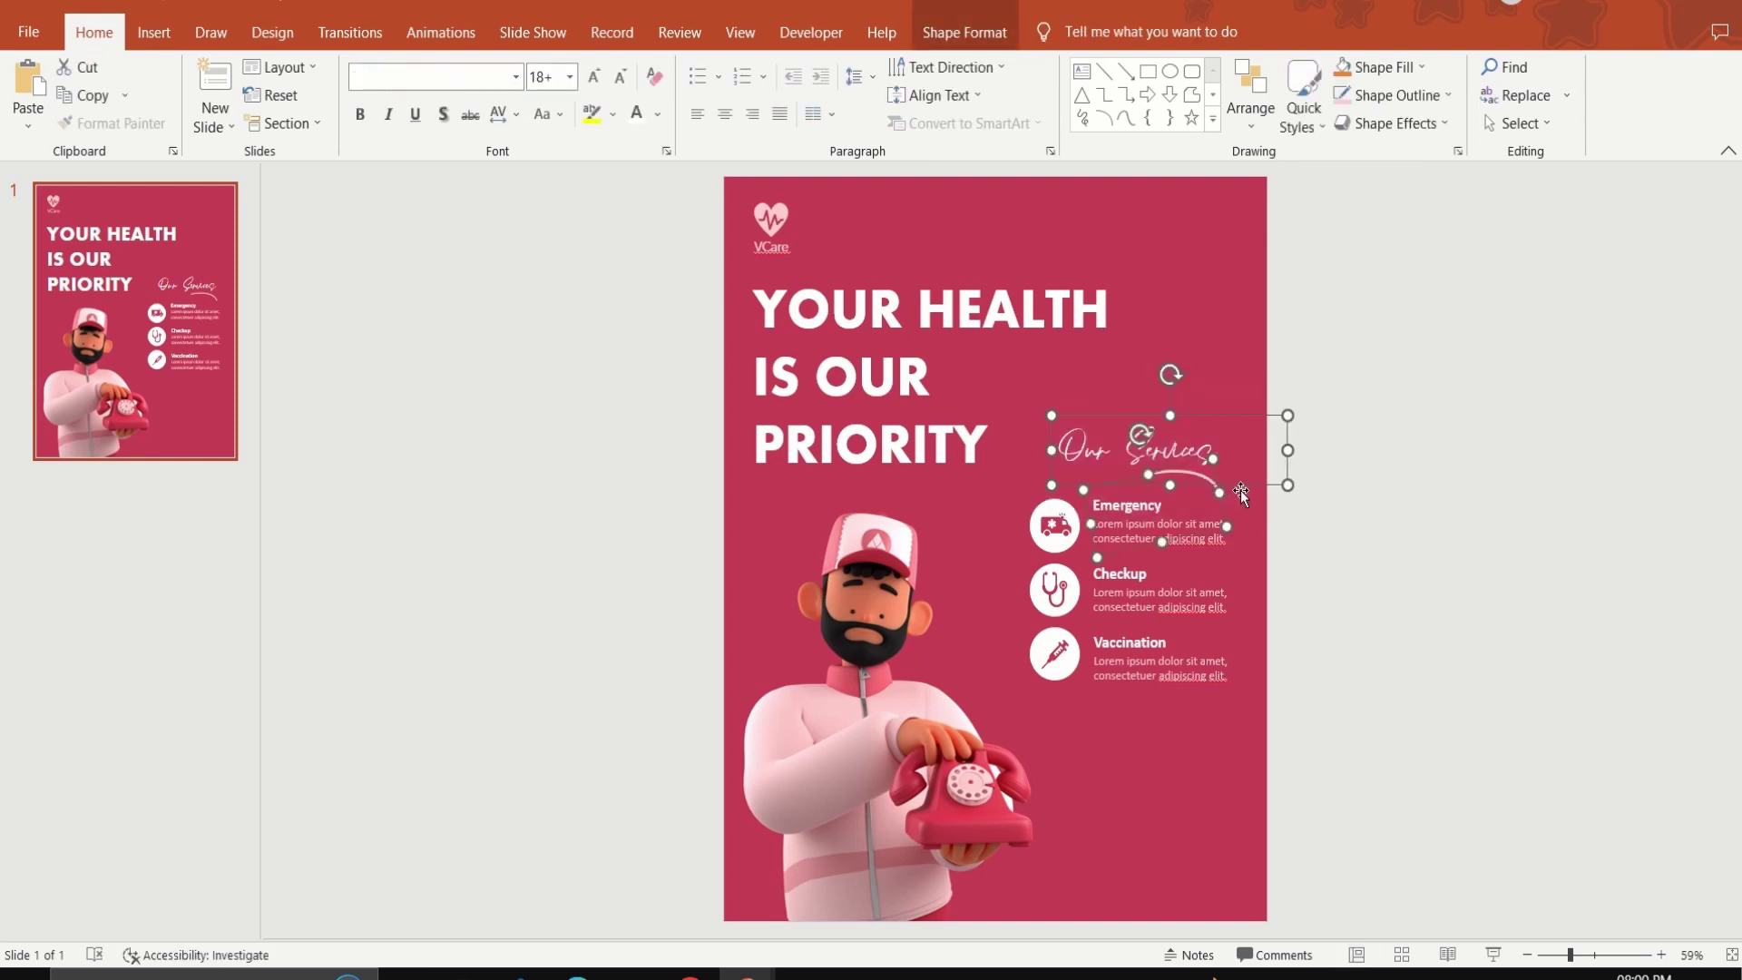
# Group the Our Services title with its swoosh and place a duplicate below Vaccination.
pyautogui.rightClick(1241, 490)
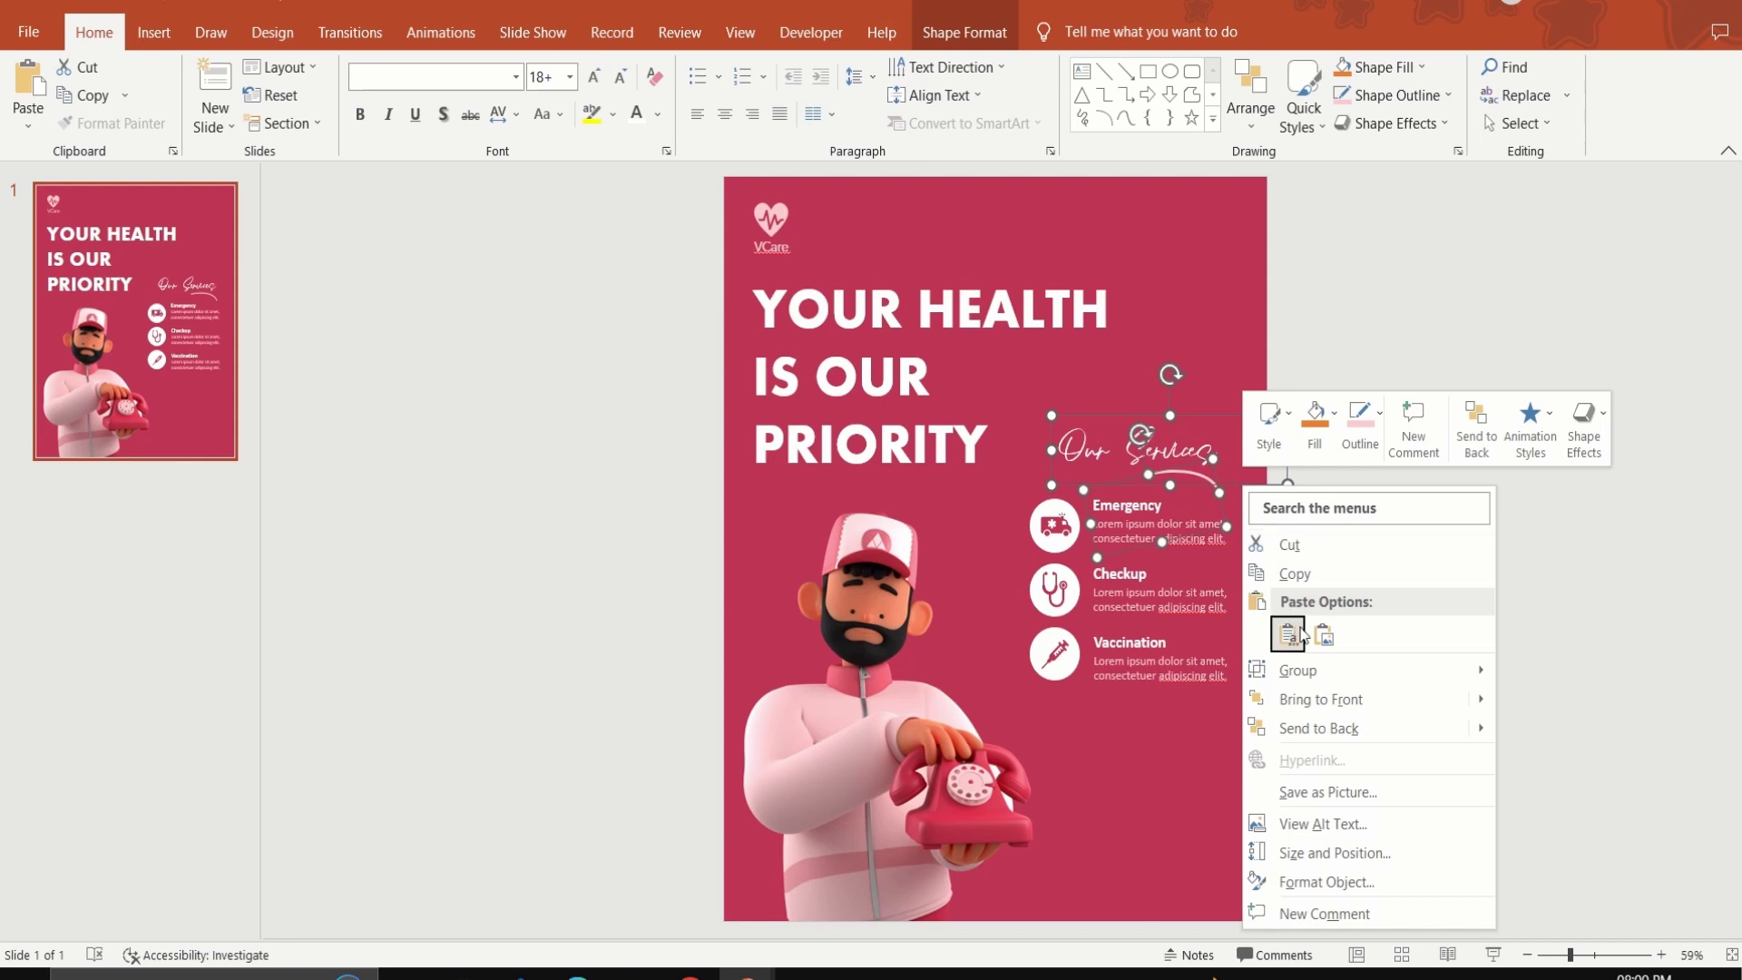
pyautogui.moveTo(1297, 669)
pyautogui.click(1533, 671)
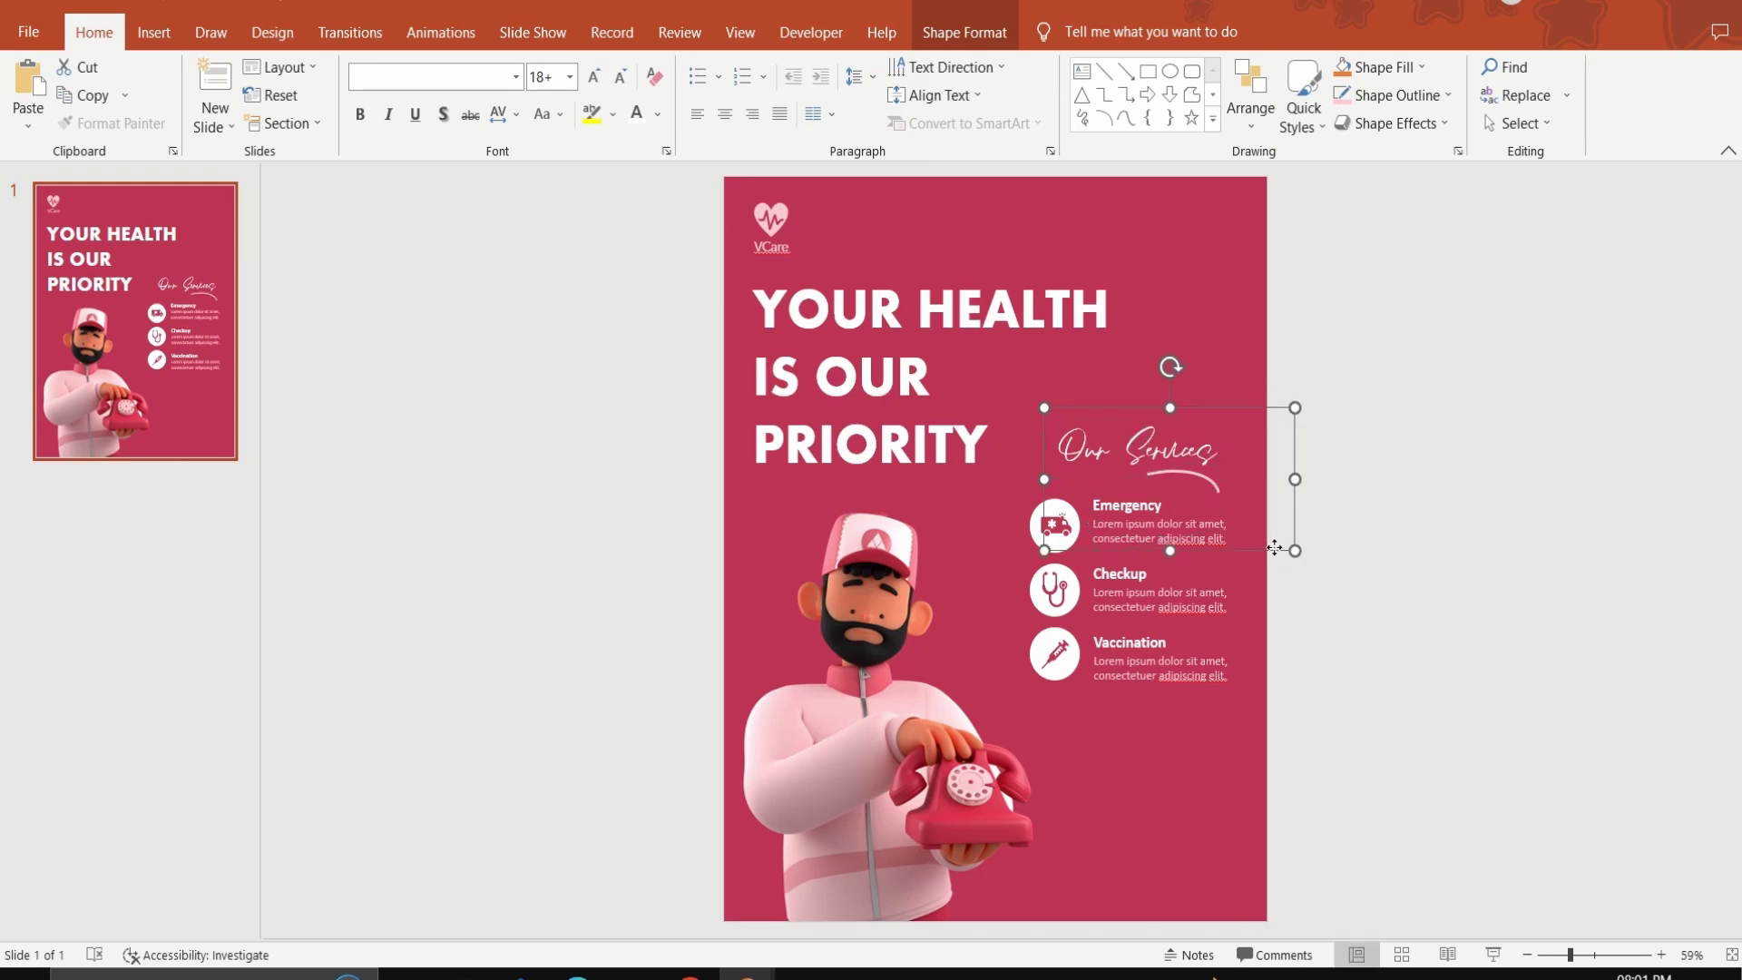
pyautogui.hotkey('ctrl', 'd')
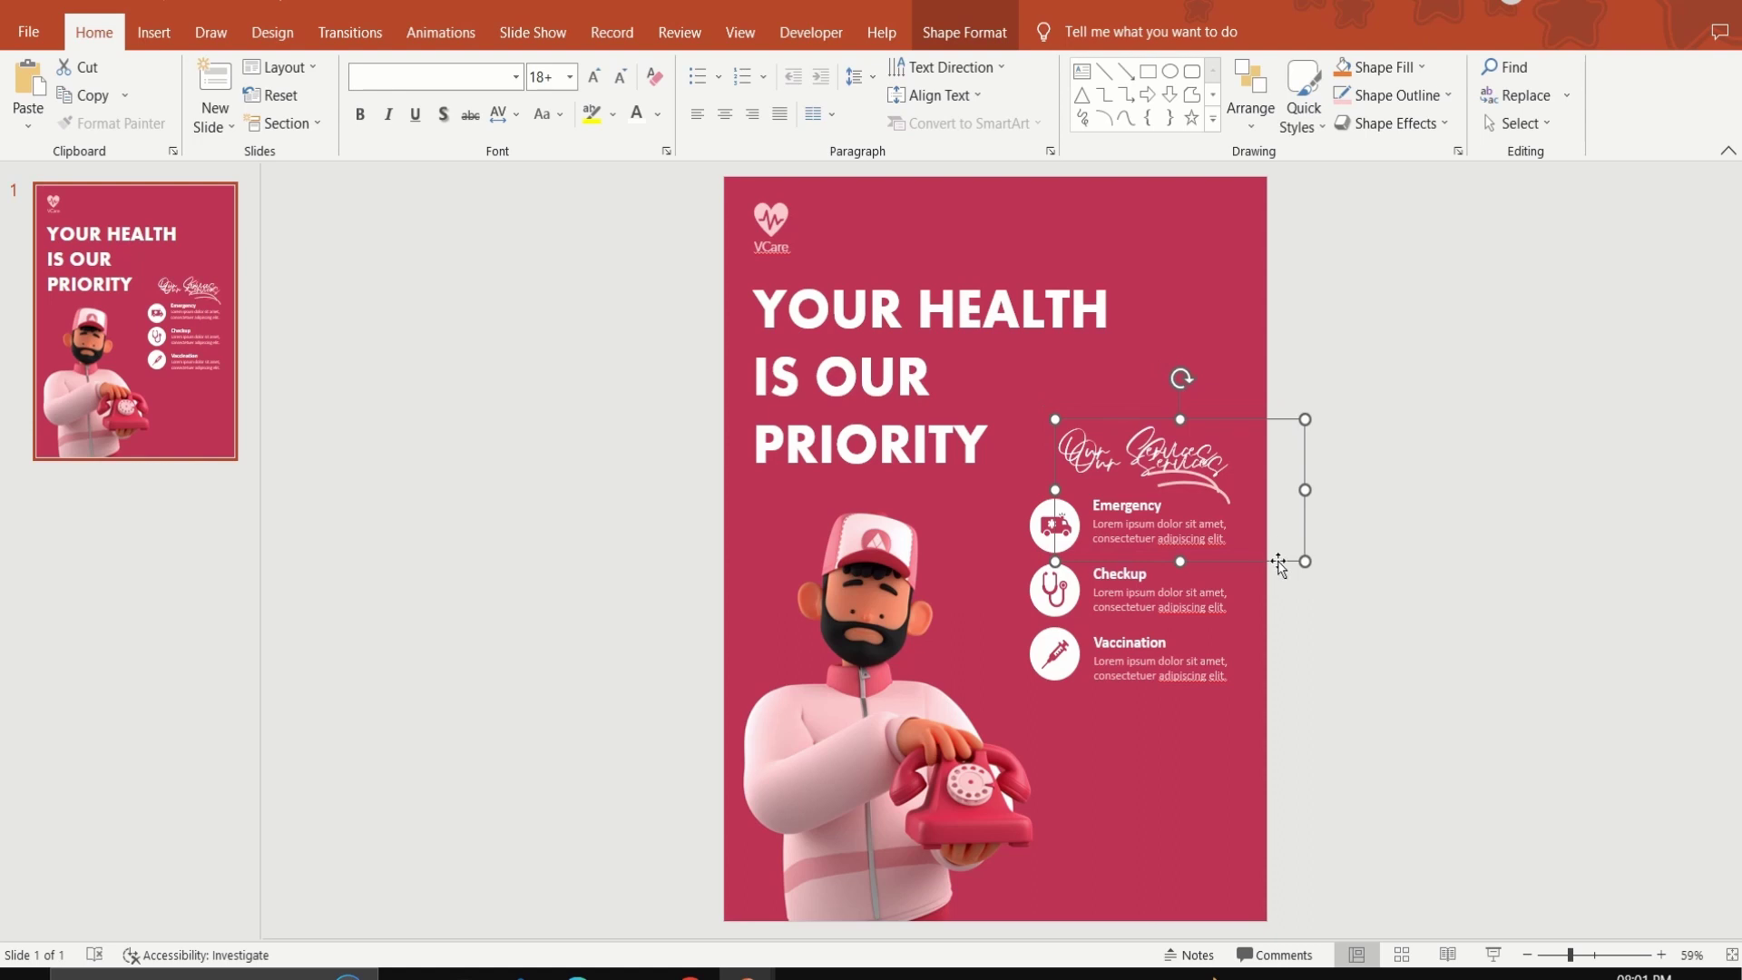
pyautogui.moveTo(1277, 560); pyautogui.dragTo(1262, 836)
# Retitle the duplicated heading 'For More Info'.
pyautogui.click(1212, 742)
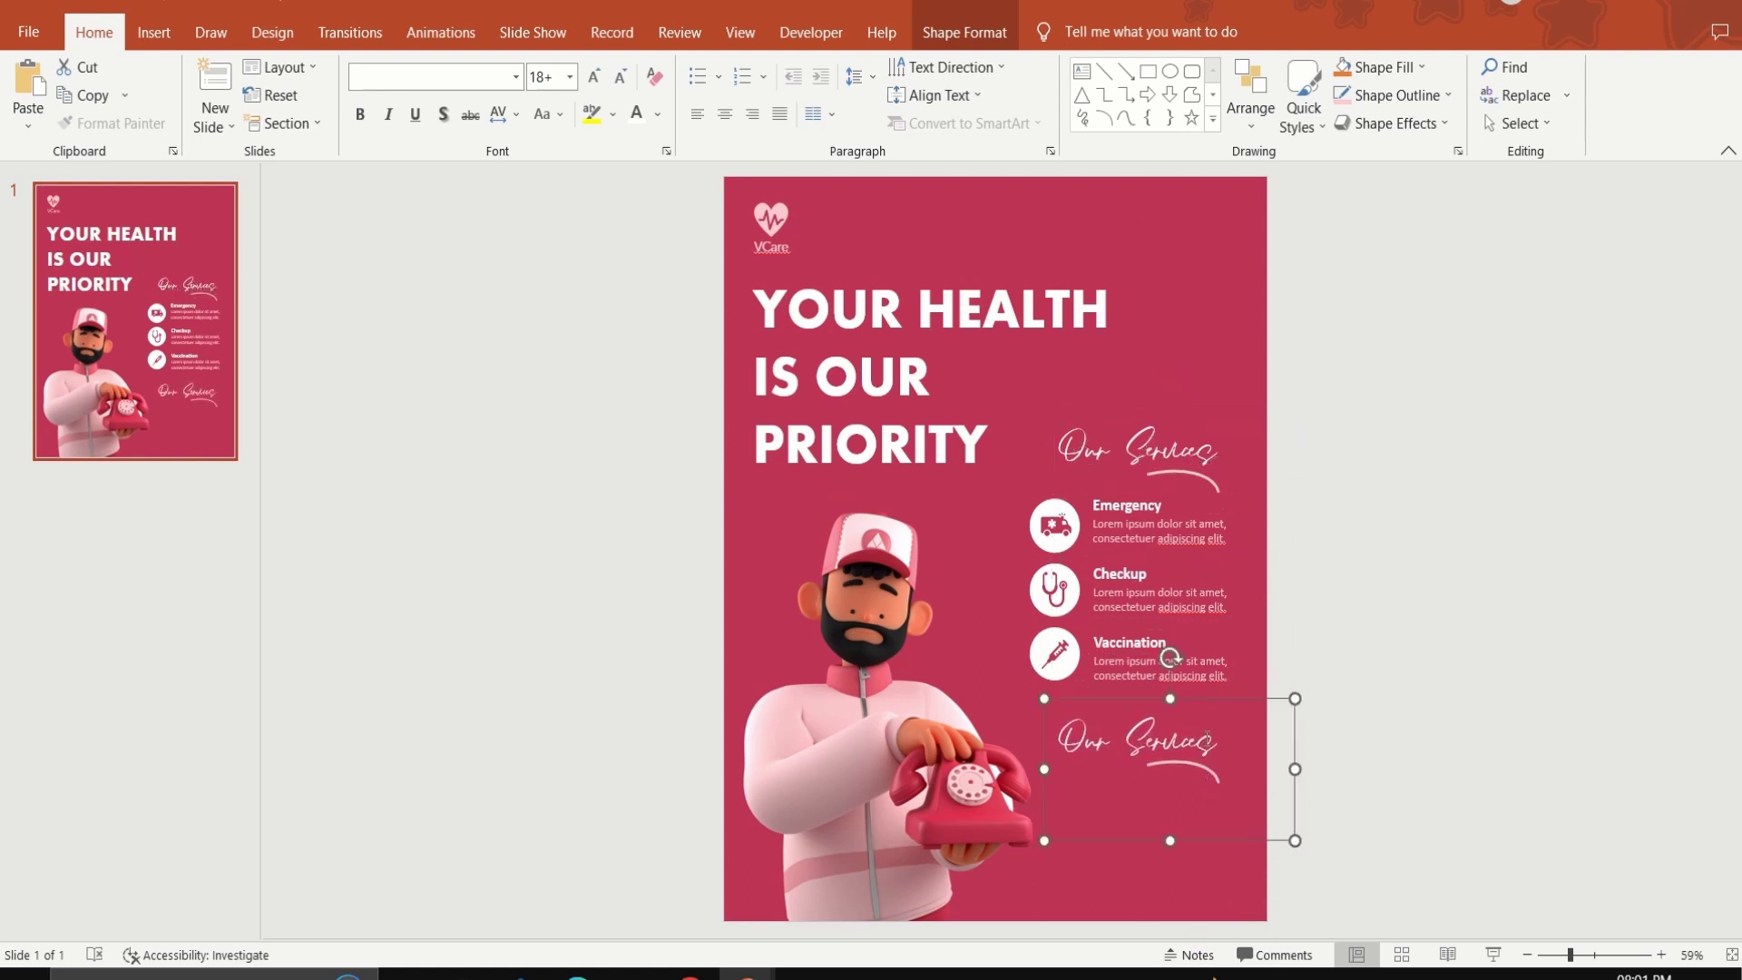
pyautogui.press('BackSpace')
pyautogui.press('BackSpace')
pyautogui.press('BackSpace')
pyautogui.press('BackSpace')
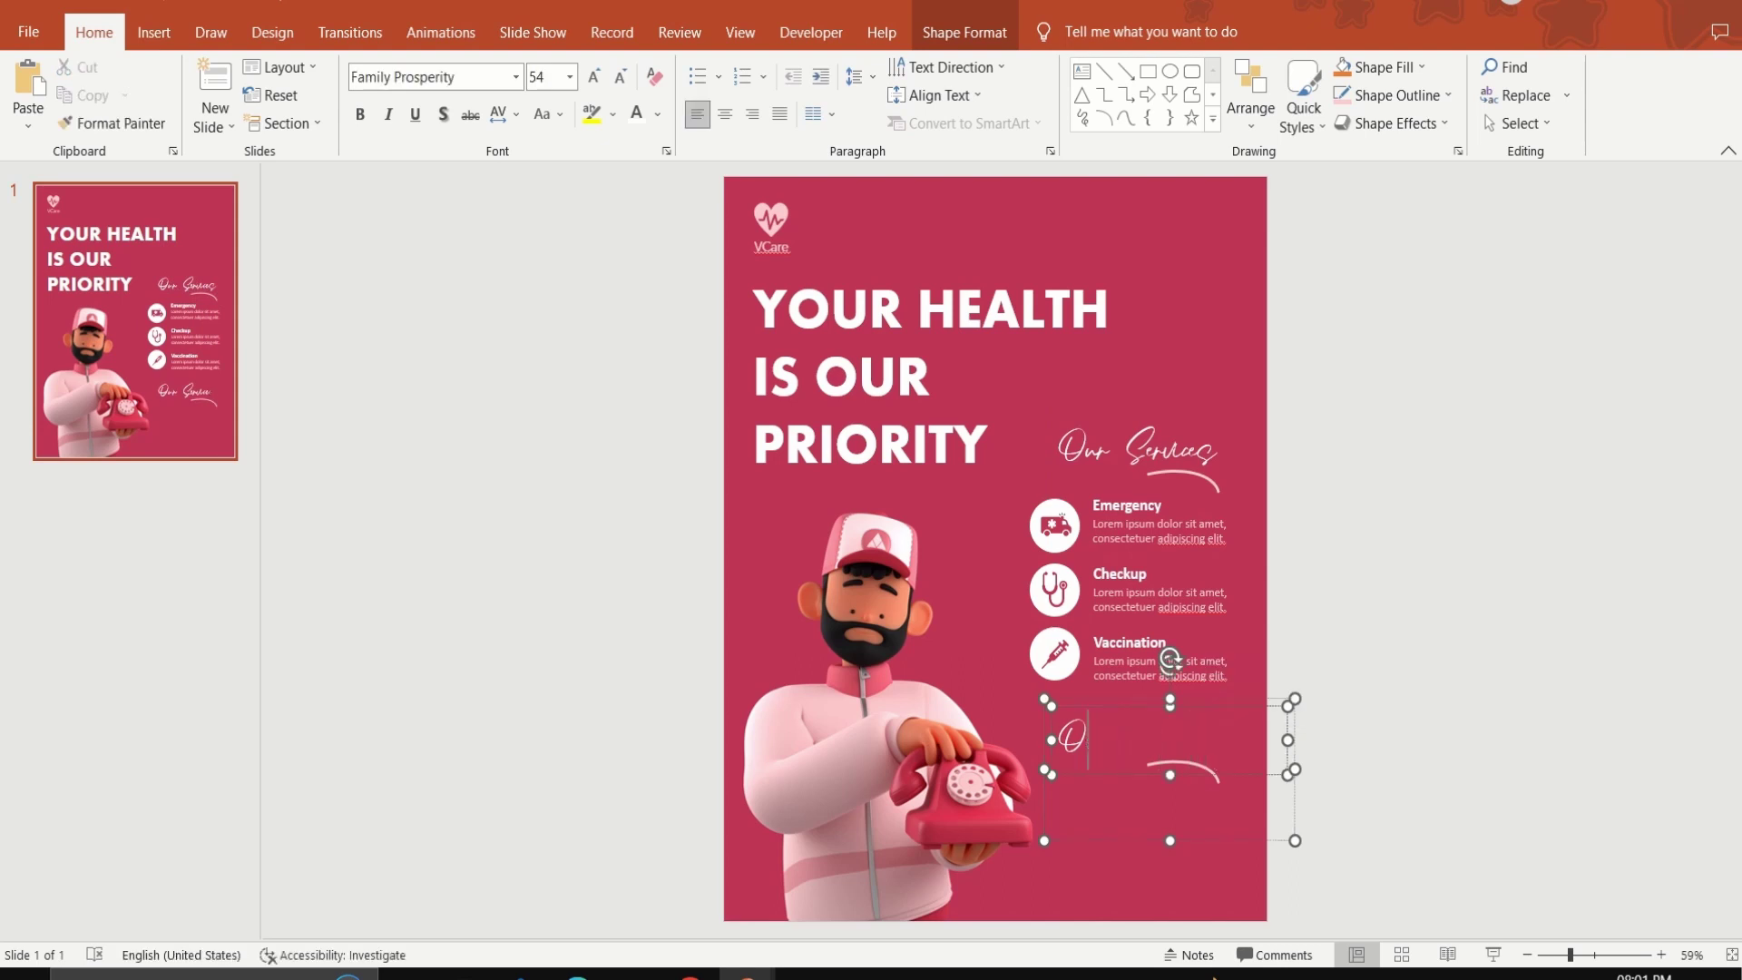
pyautogui.press('BackSpace')
pyautogui.write('For')
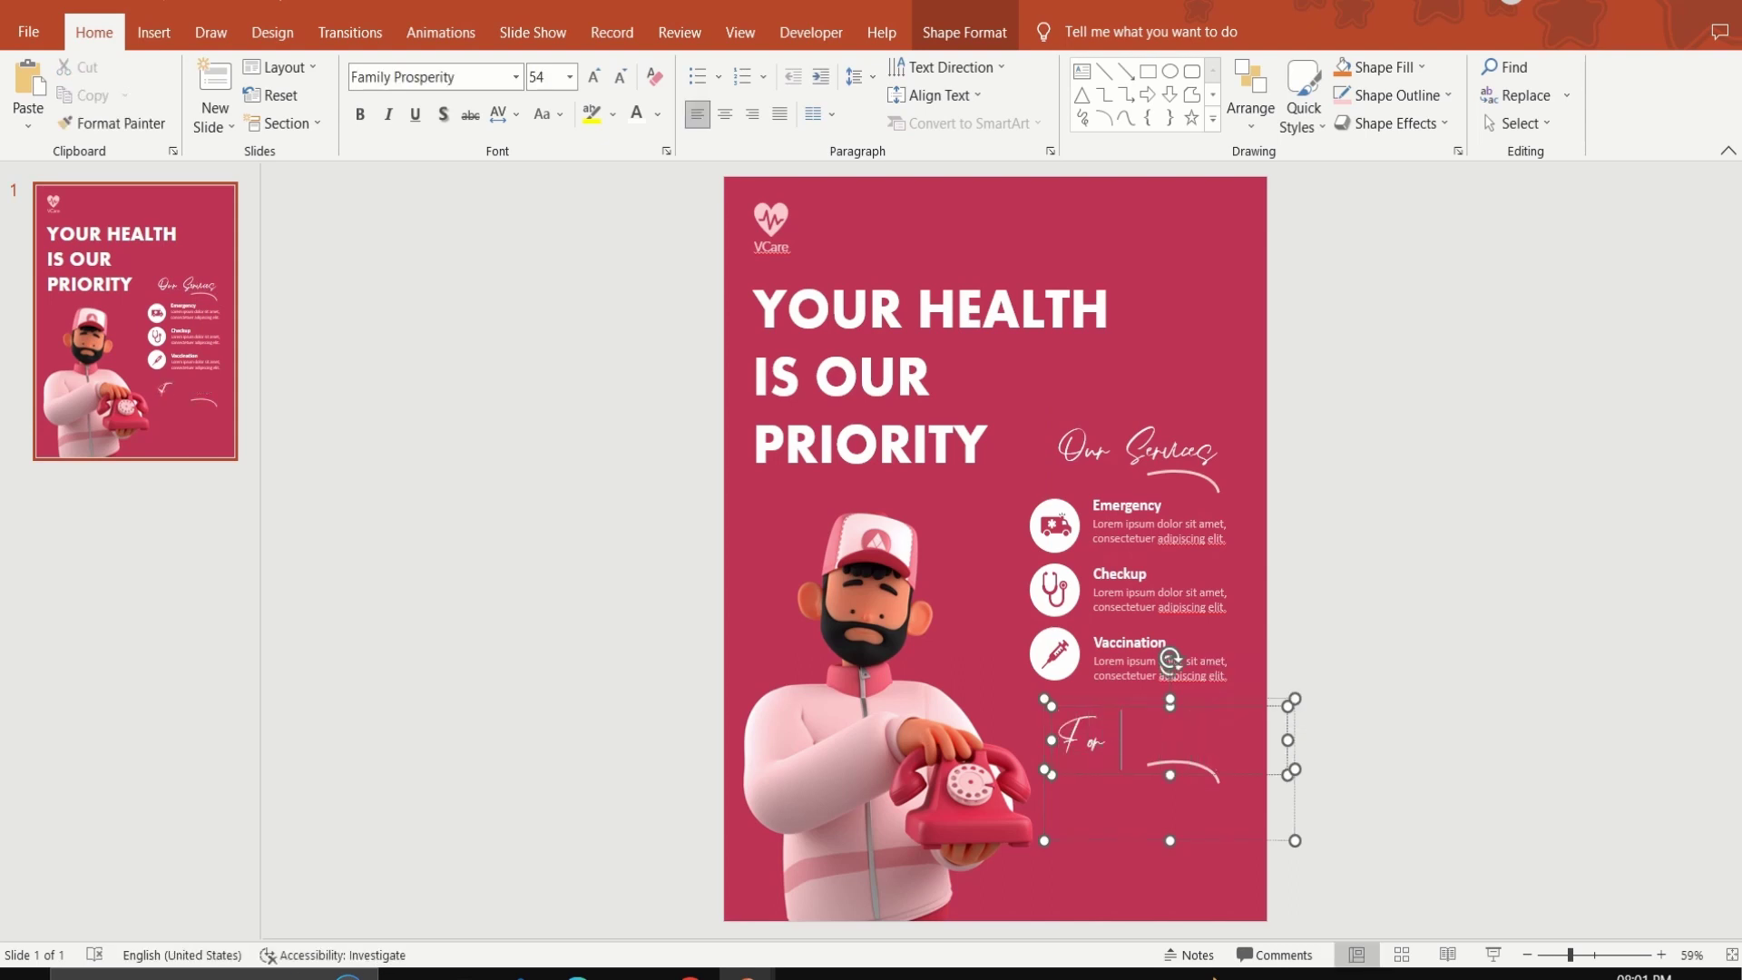
pyautogui.write(' More ')
pyautogui.write('Info')
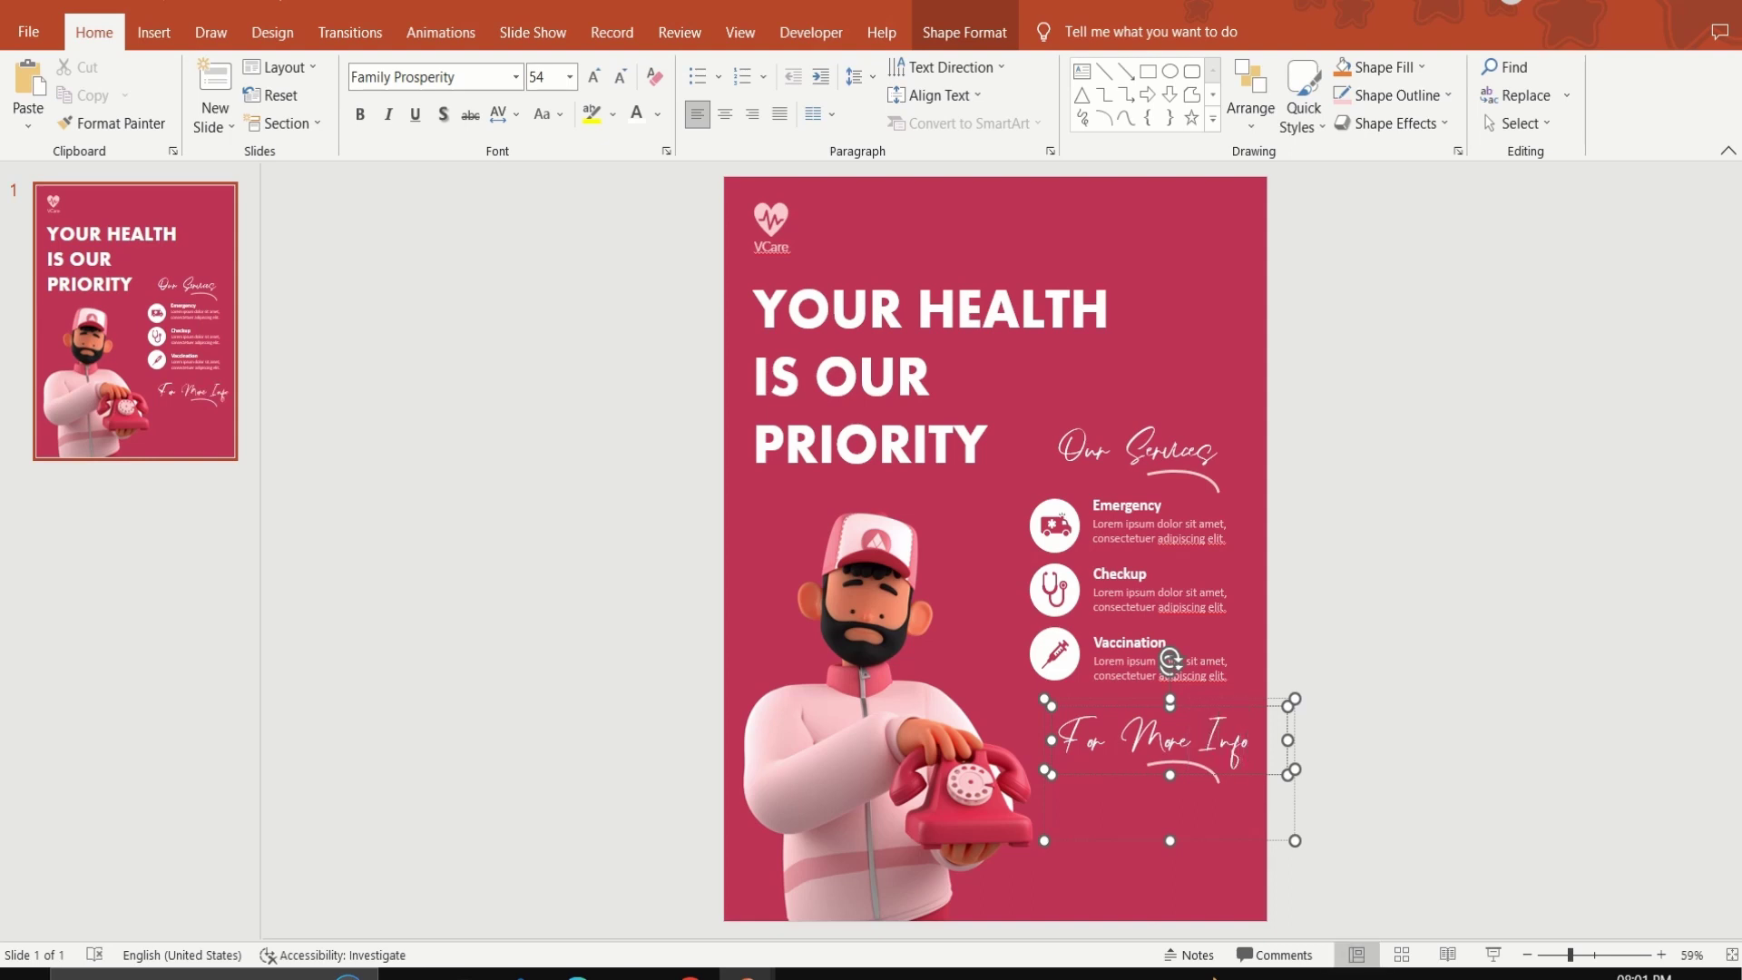
pyautogui.click(342, 245)
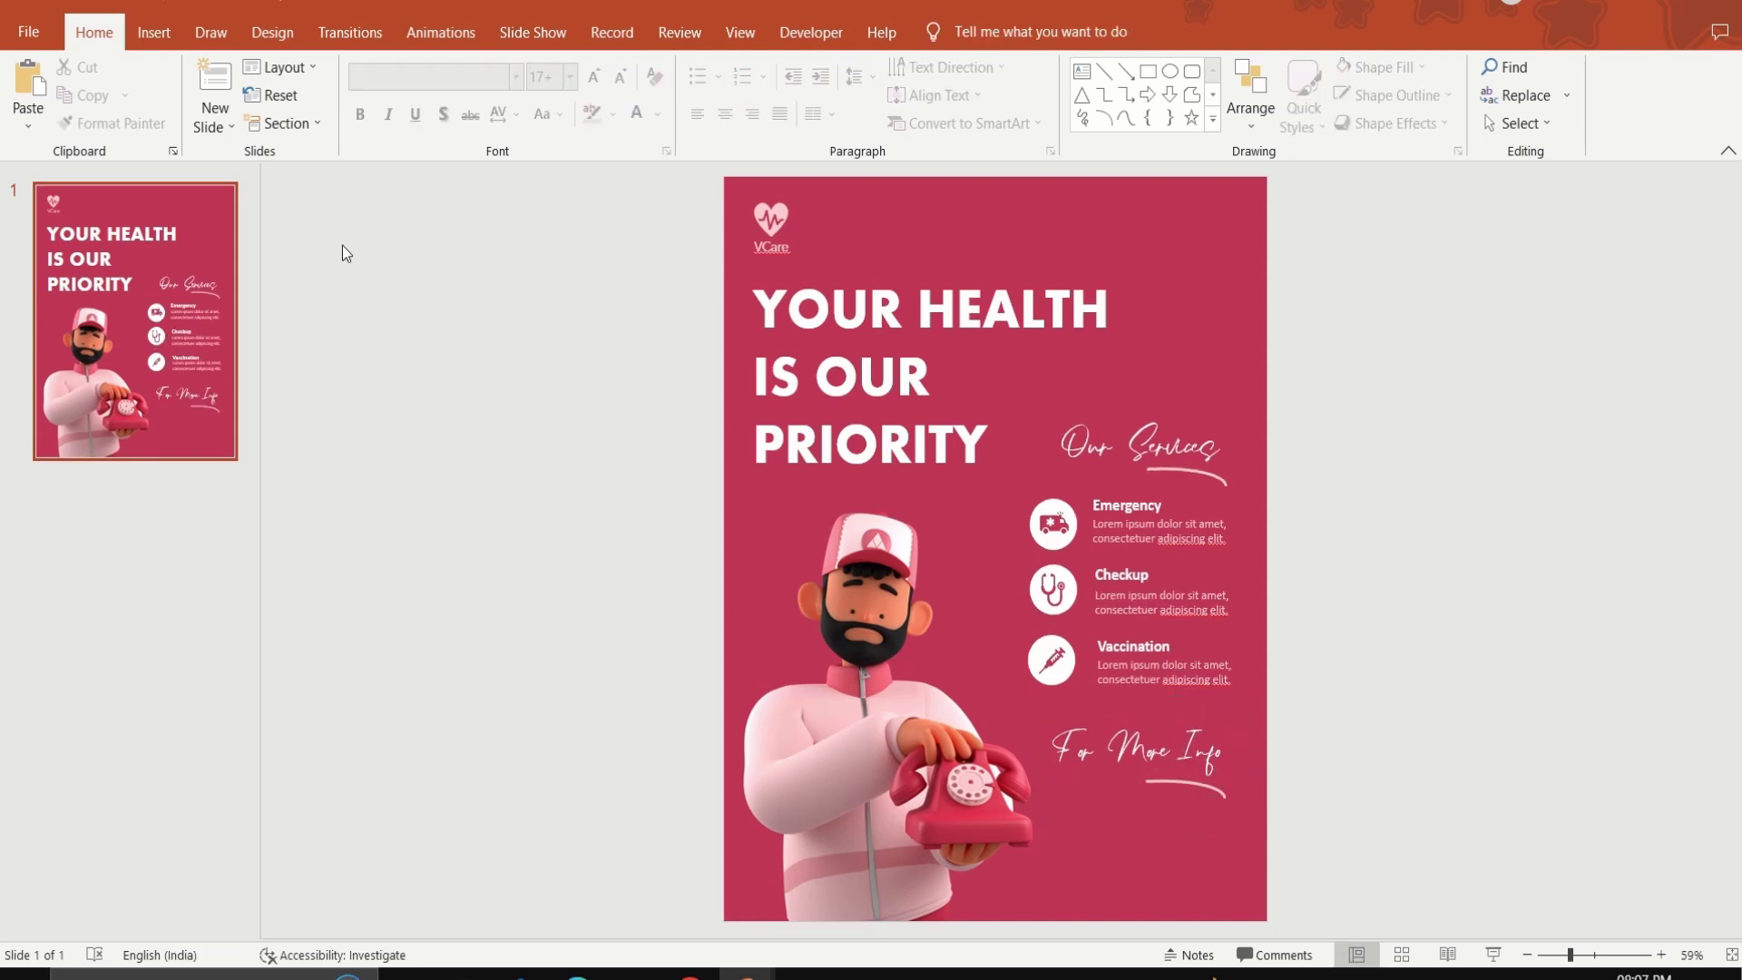
# Insert phone, globe and location pin icons from the icon library, searching 'locat'.
pyautogui.click(154, 38)
pyautogui.click(396, 98)
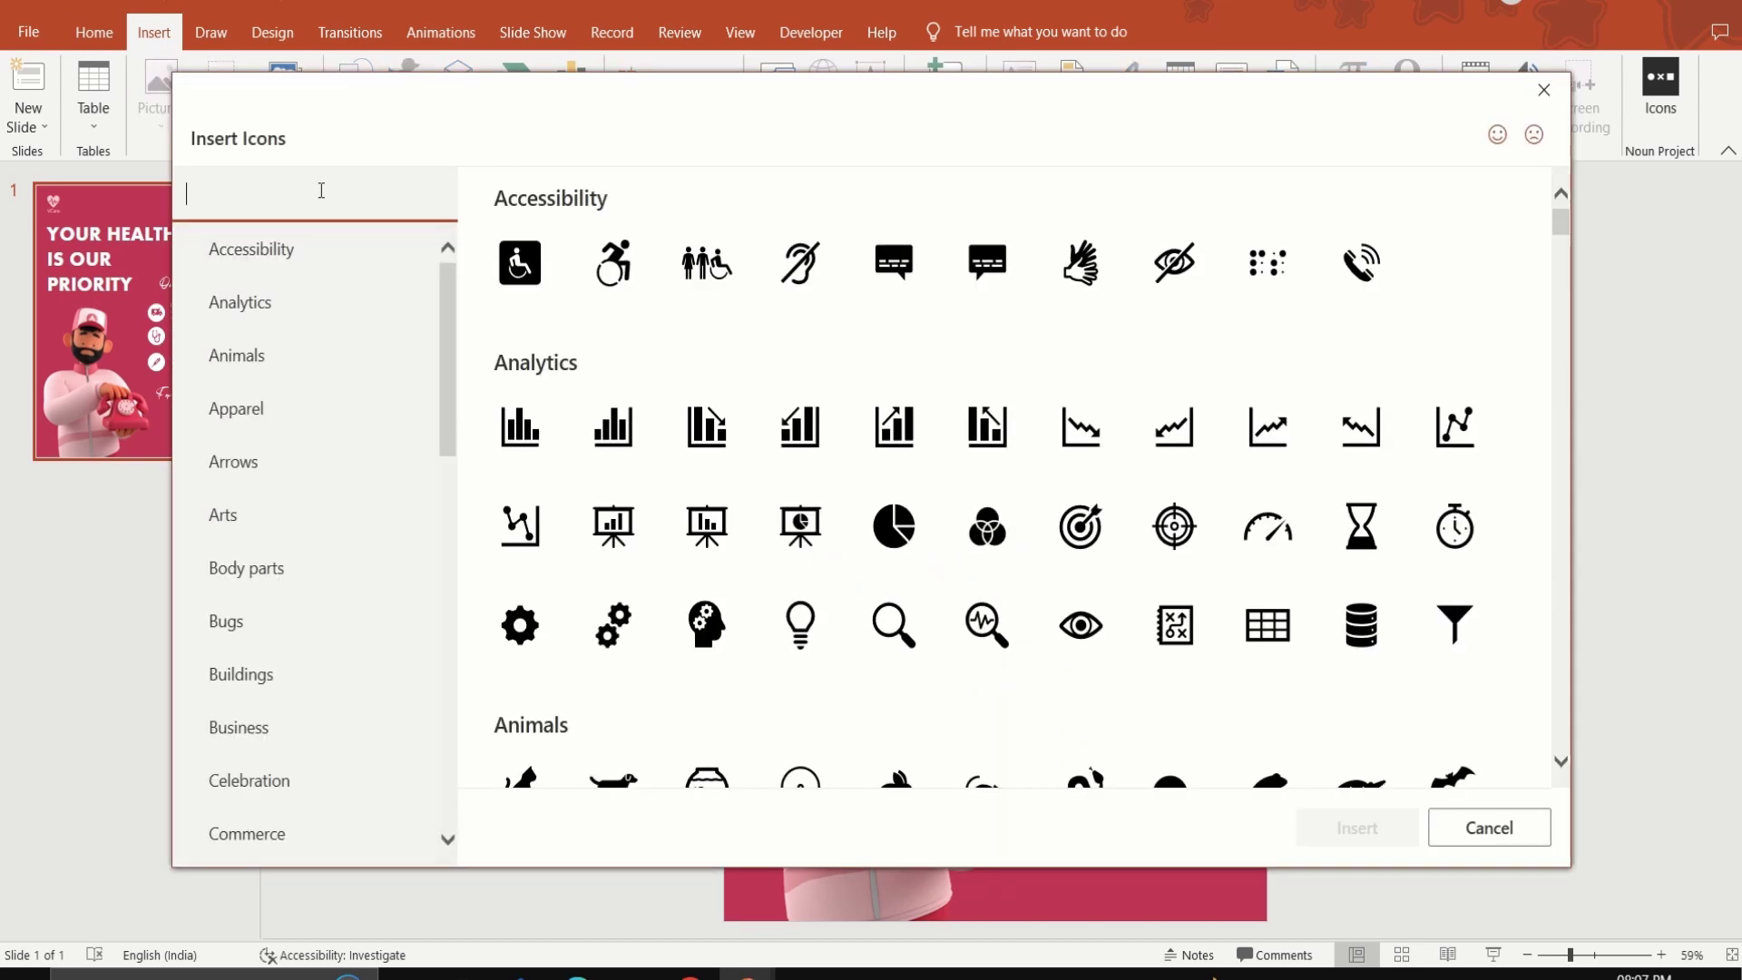
pyautogui.click(1364, 270)
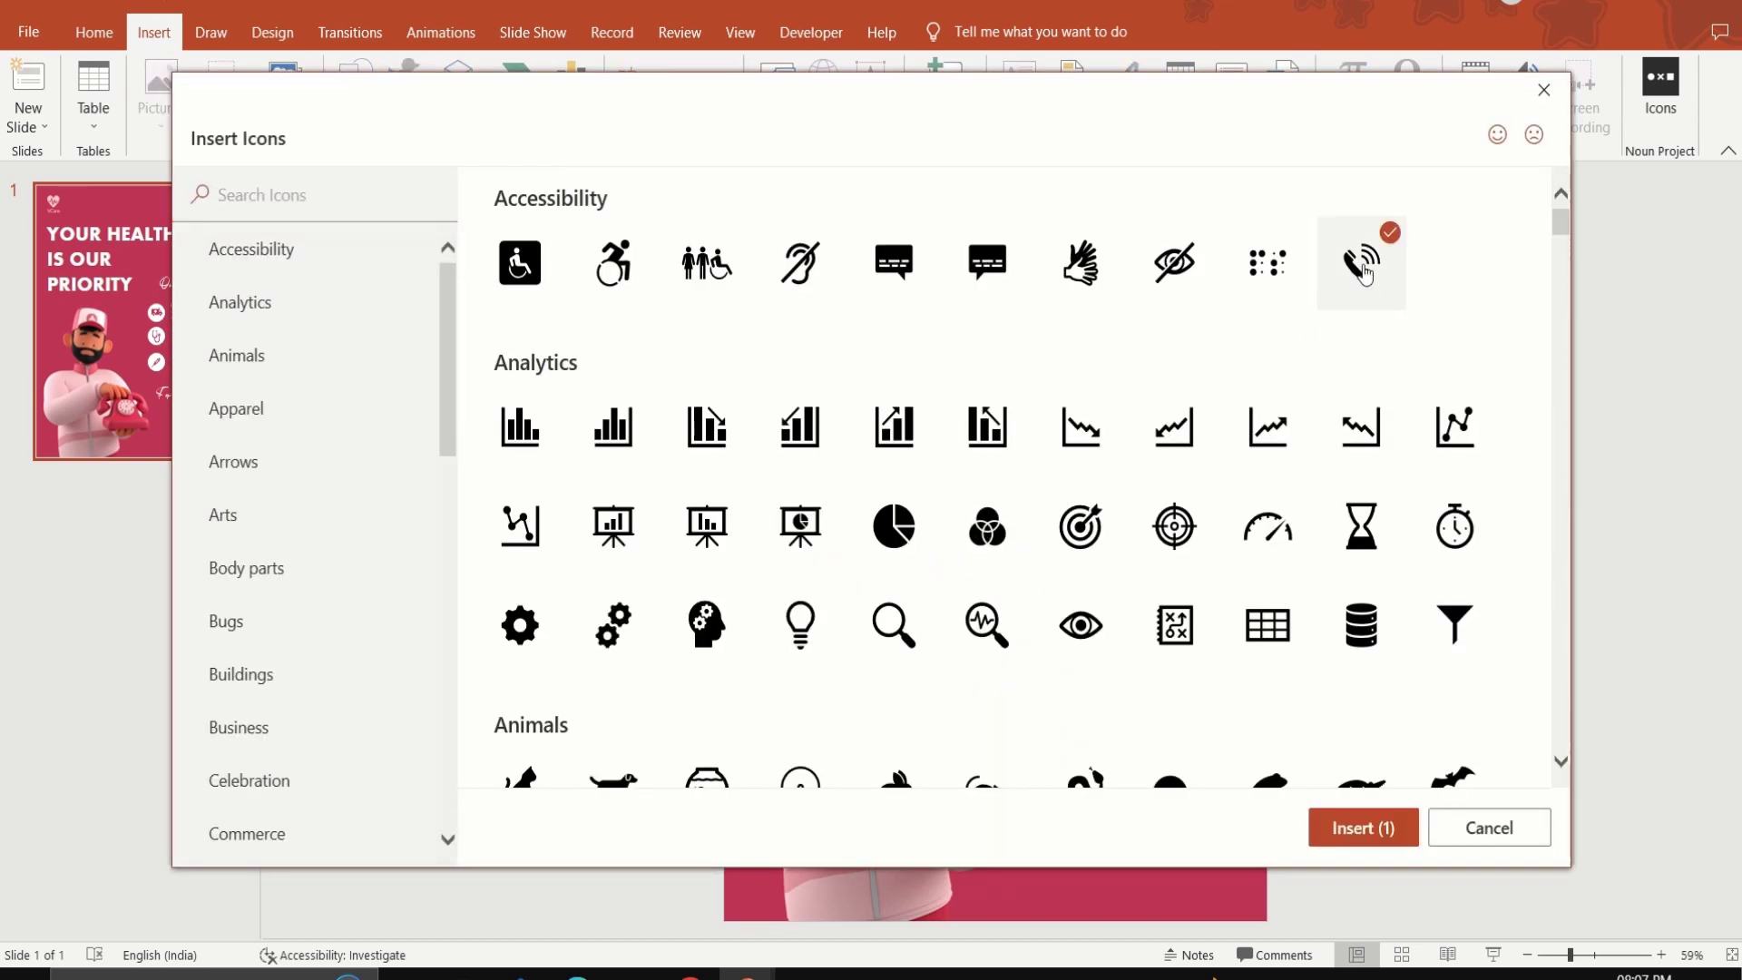
pyautogui.write('l')
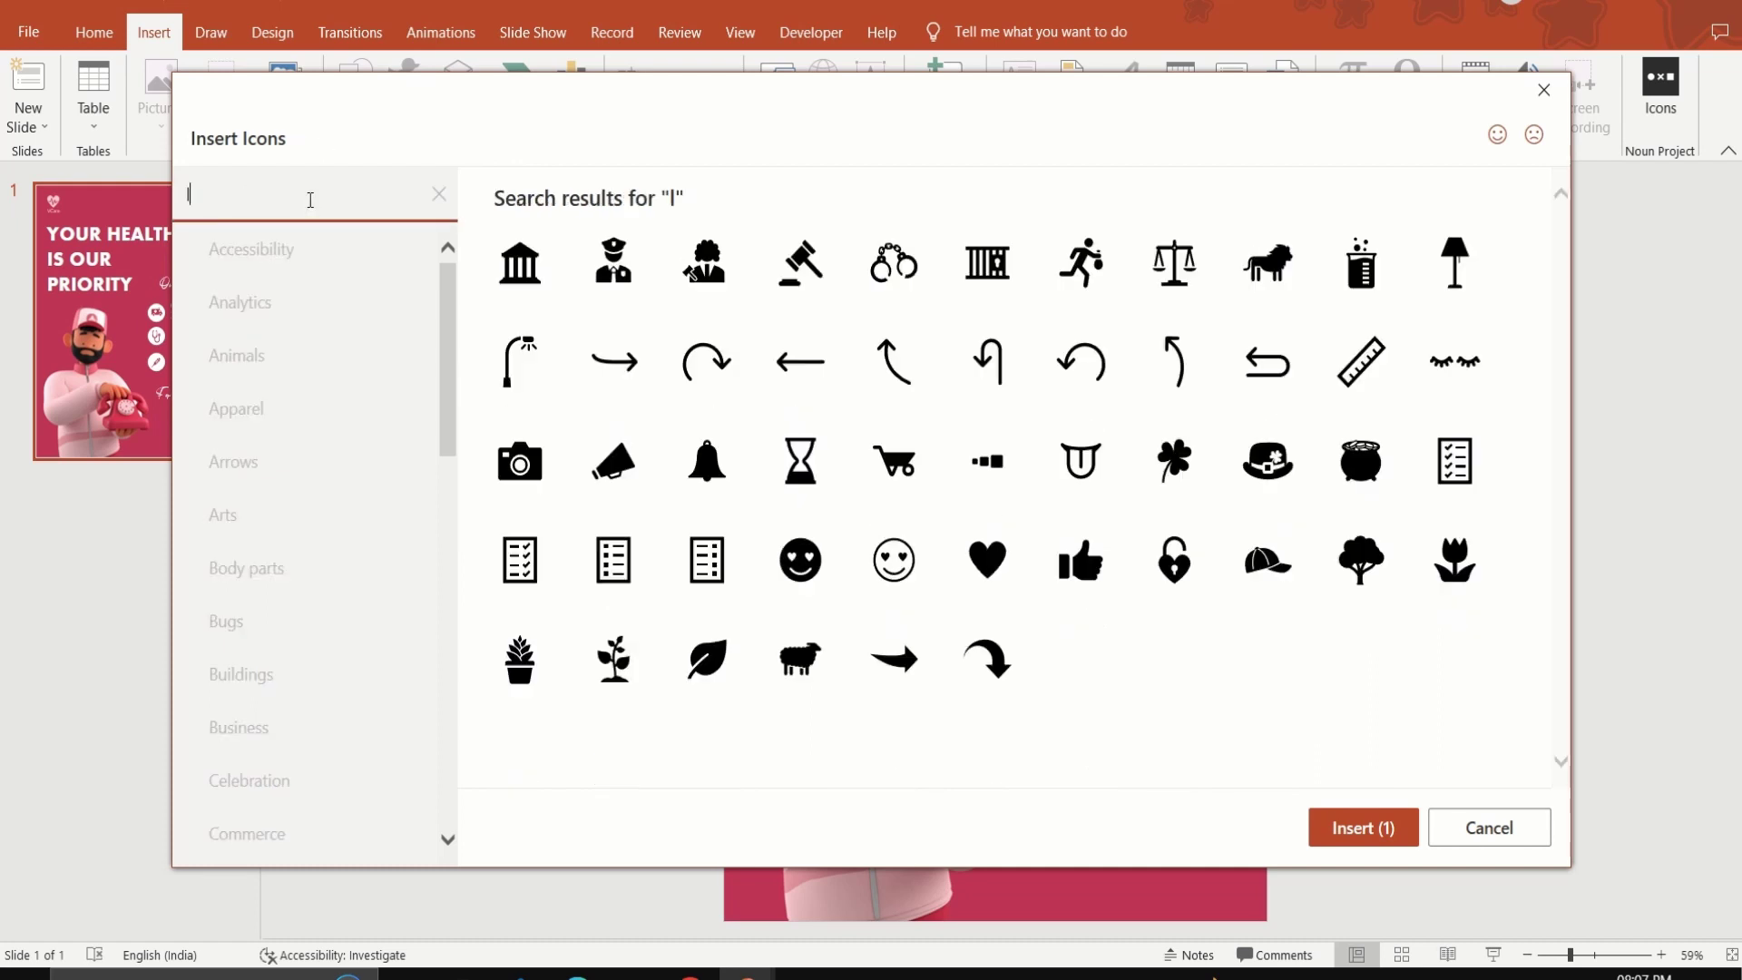
pyautogui.write('ocato')
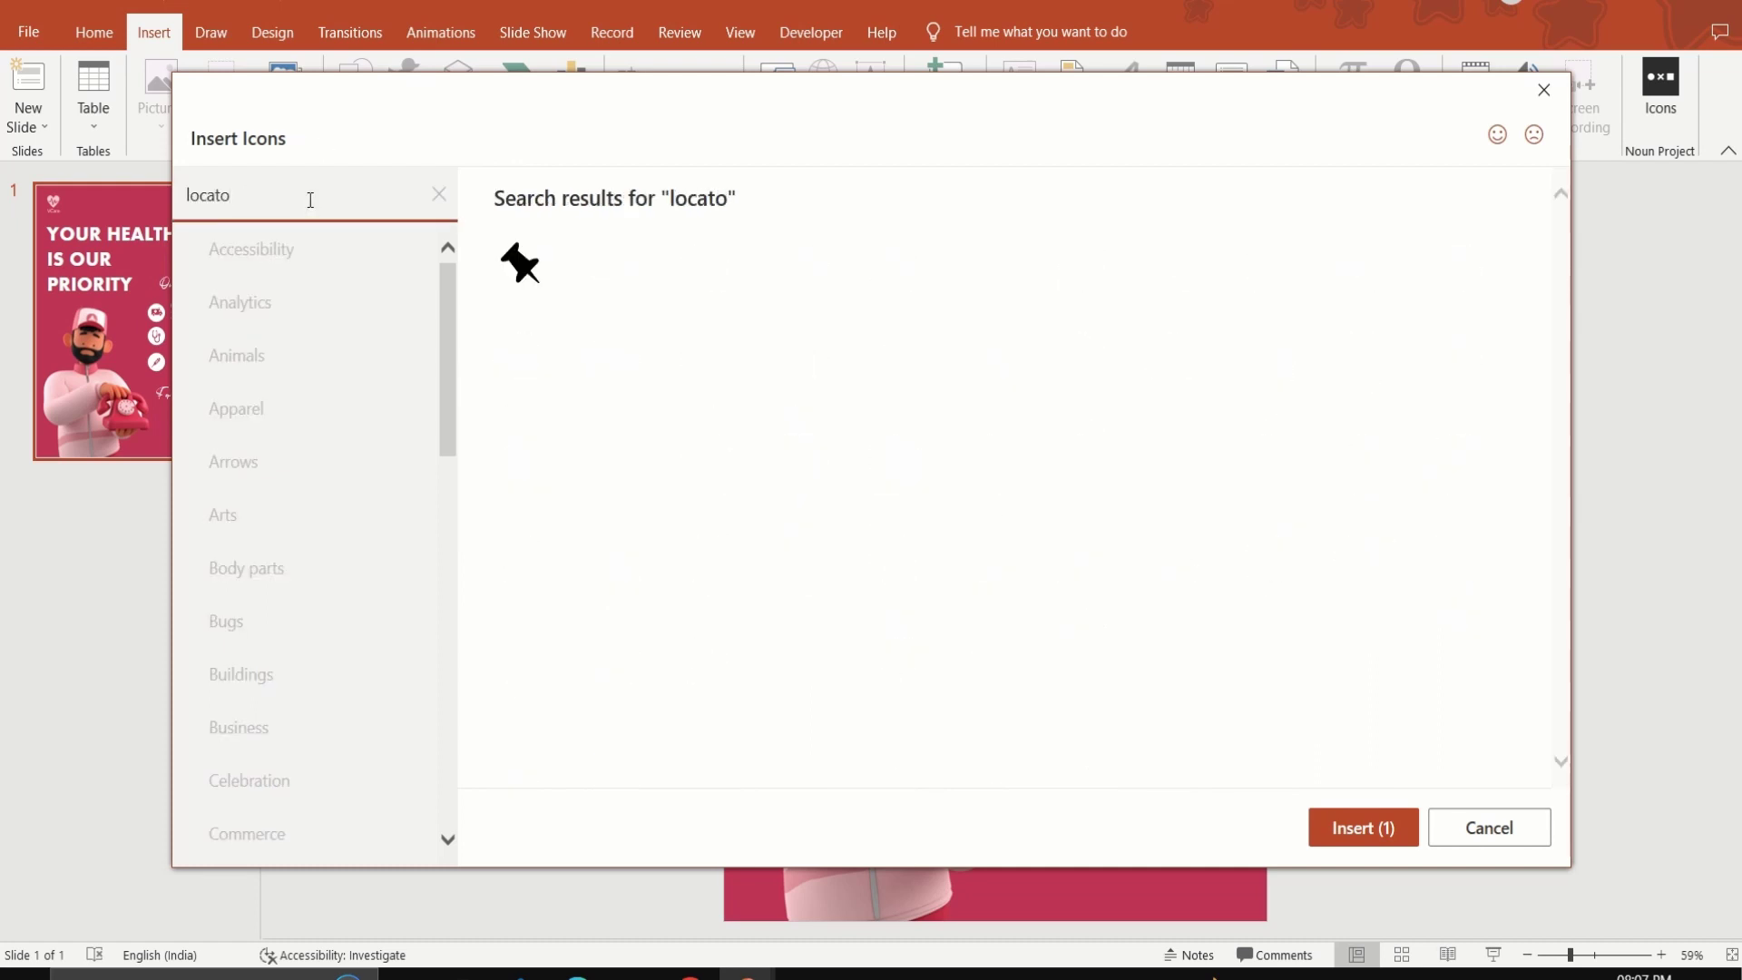
pyautogui.press('BackSpace')
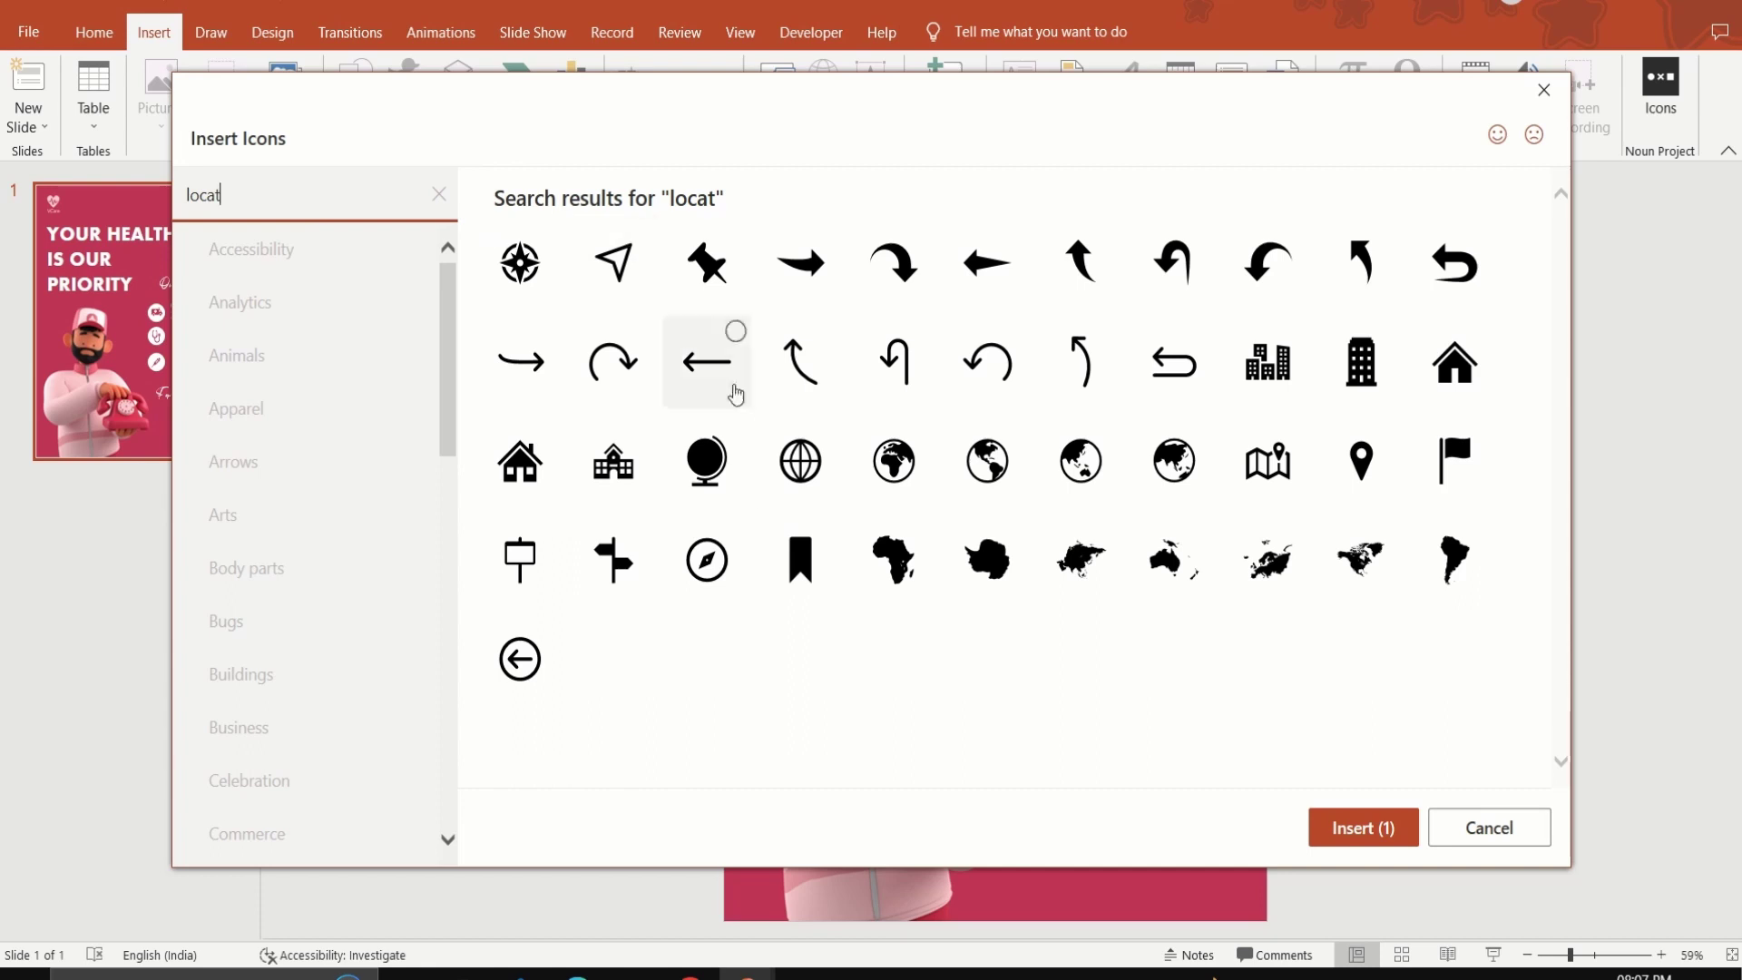
pyautogui.click(821, 445)
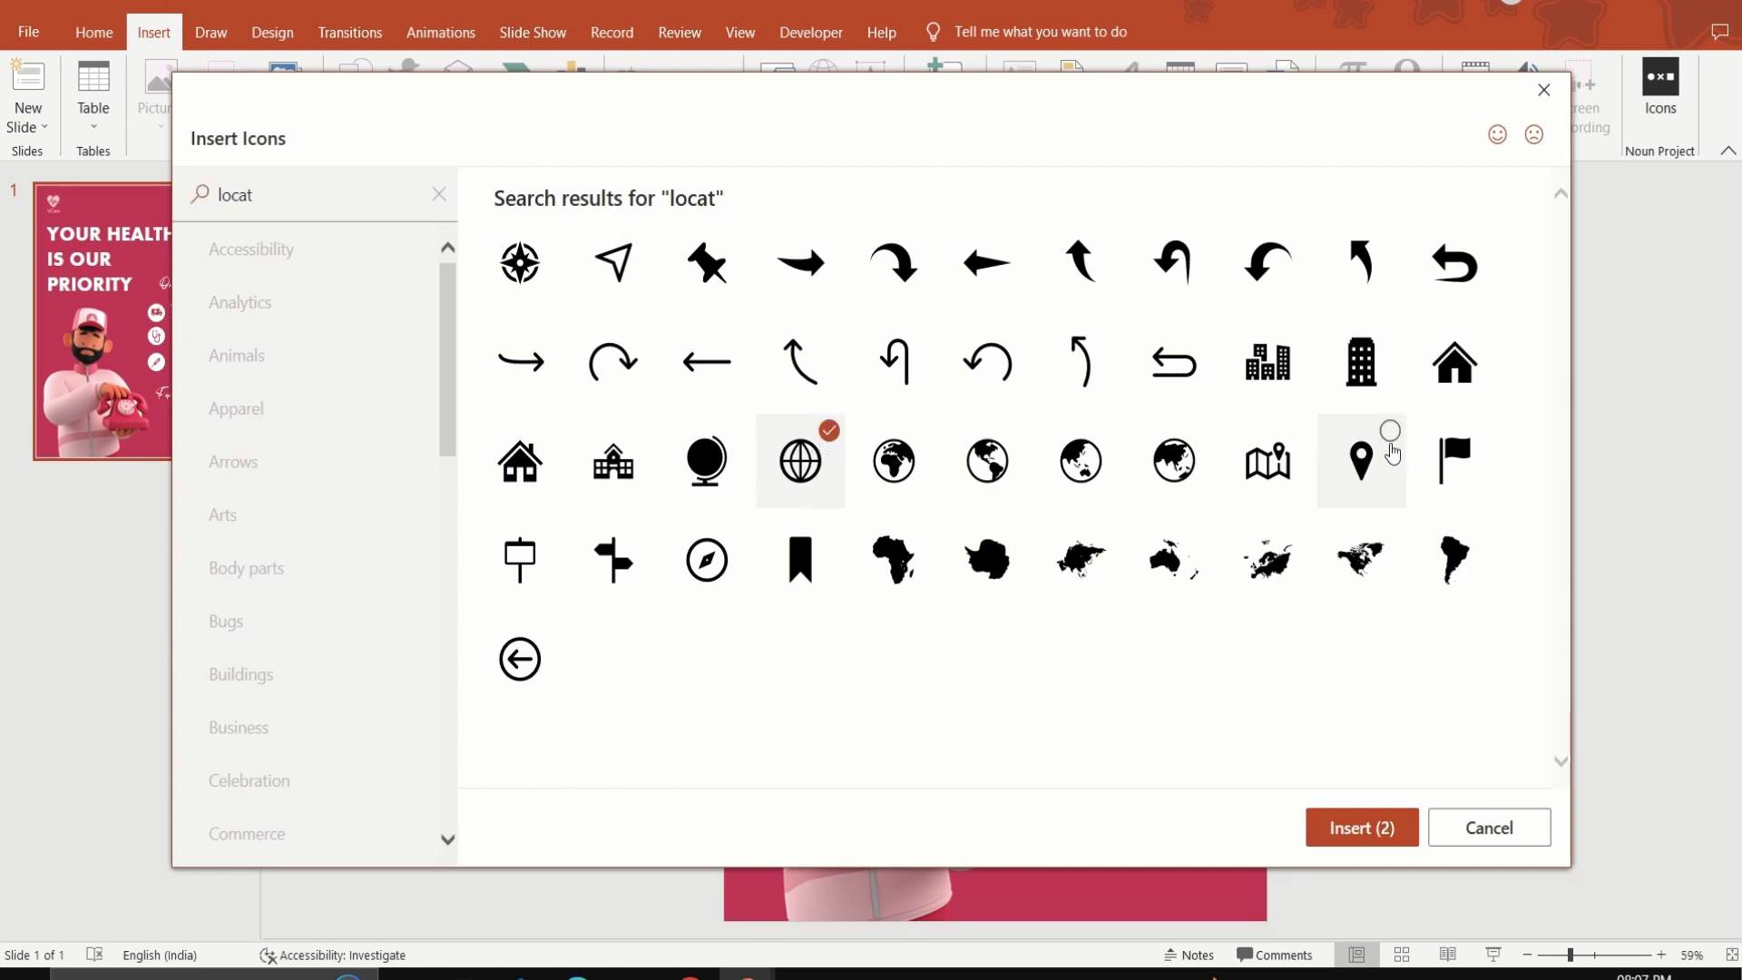
pyautogui.click(1390, 436)
pyautogui.click(1345, 828)
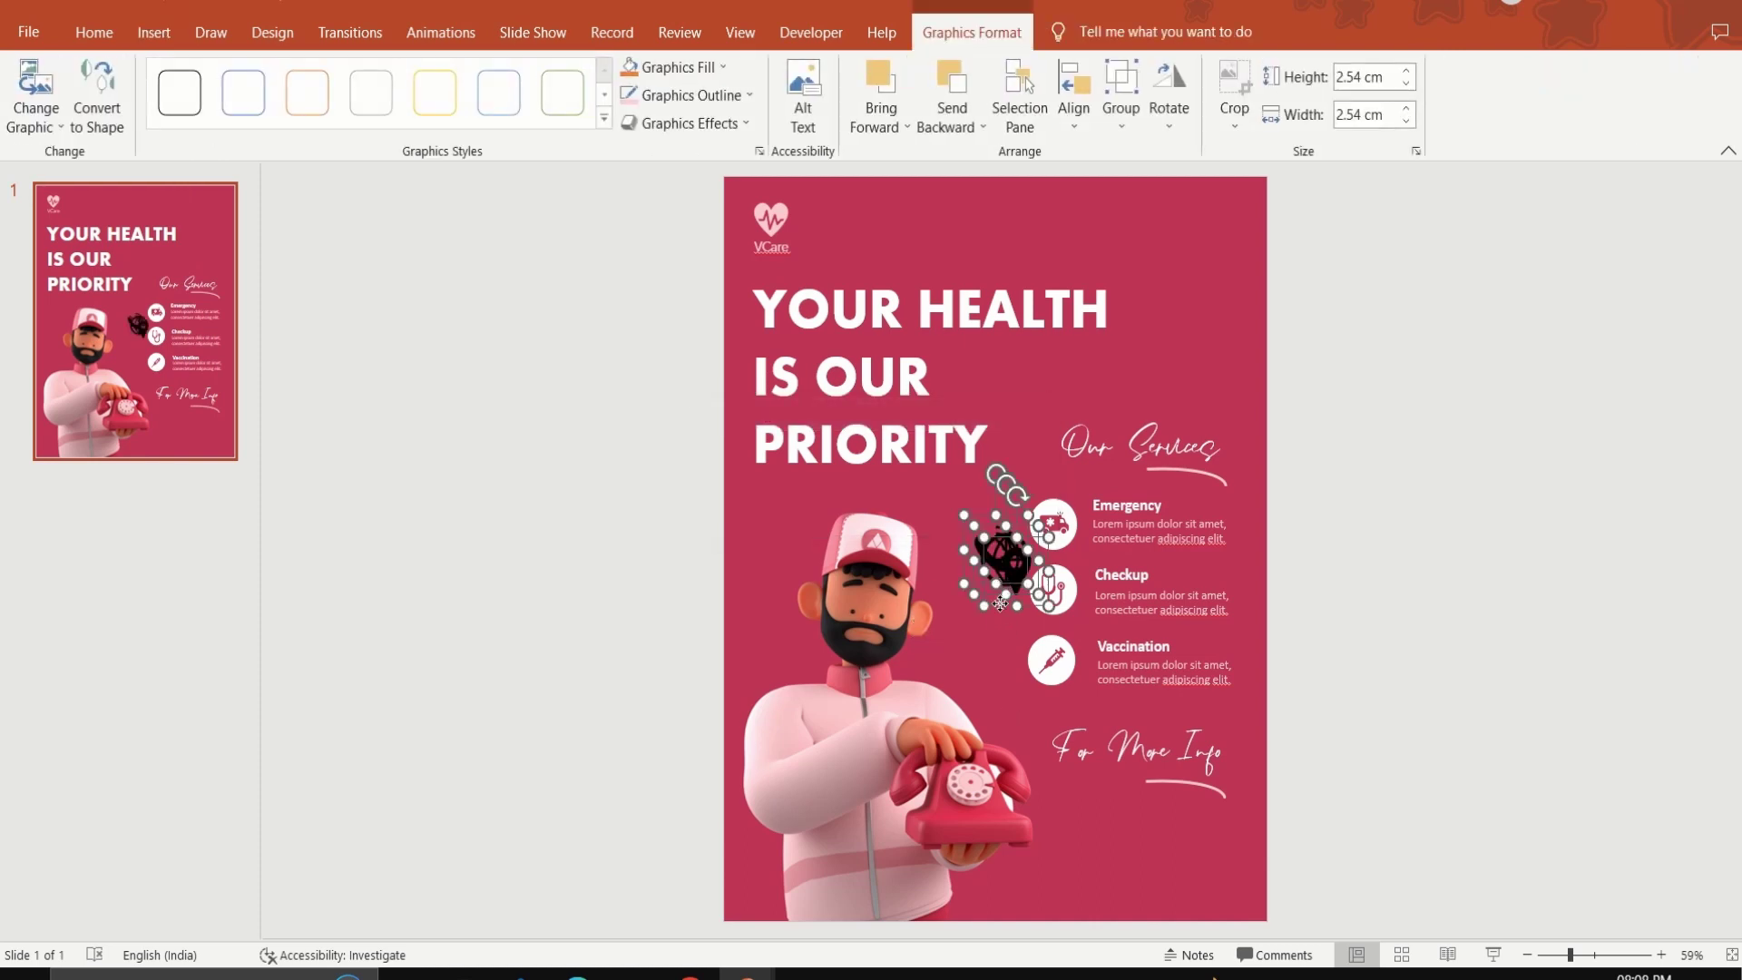
# Recolour the three icons and bring them onto the slide below For More Info.
pyautogui.moveTo(1005, 603); pyautogui.dragTo(1302, 755)
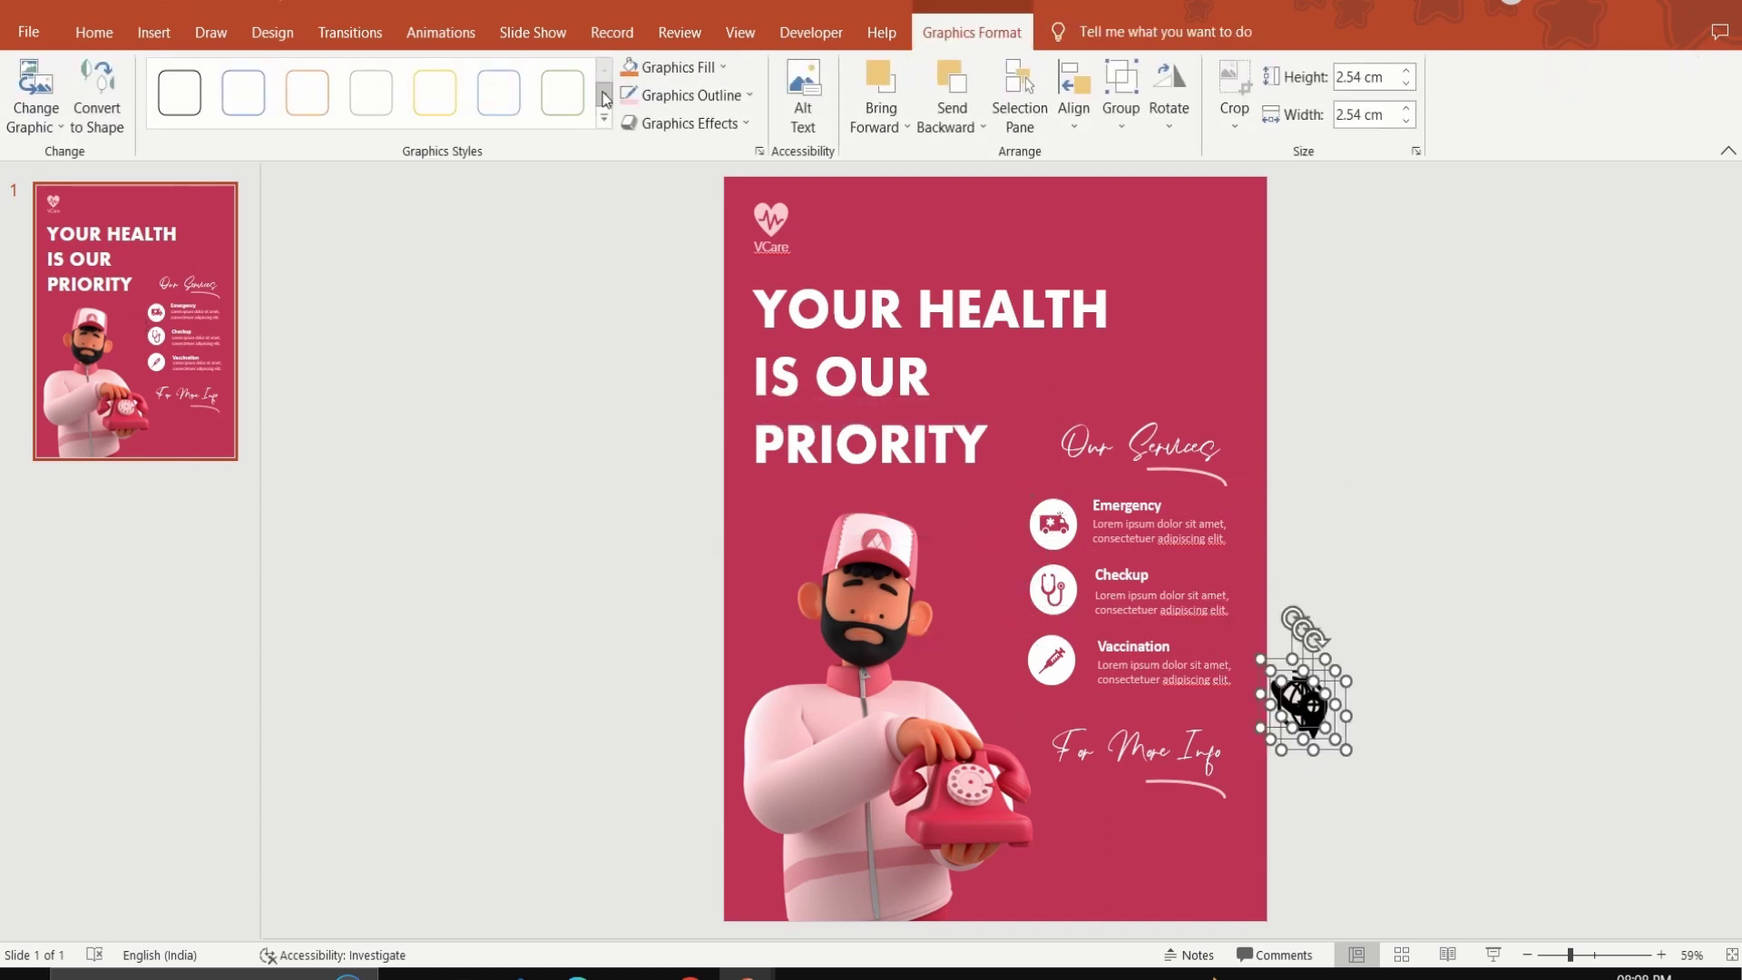
pyautogui.click(629, 95)
pyautogui.click(678, 75)
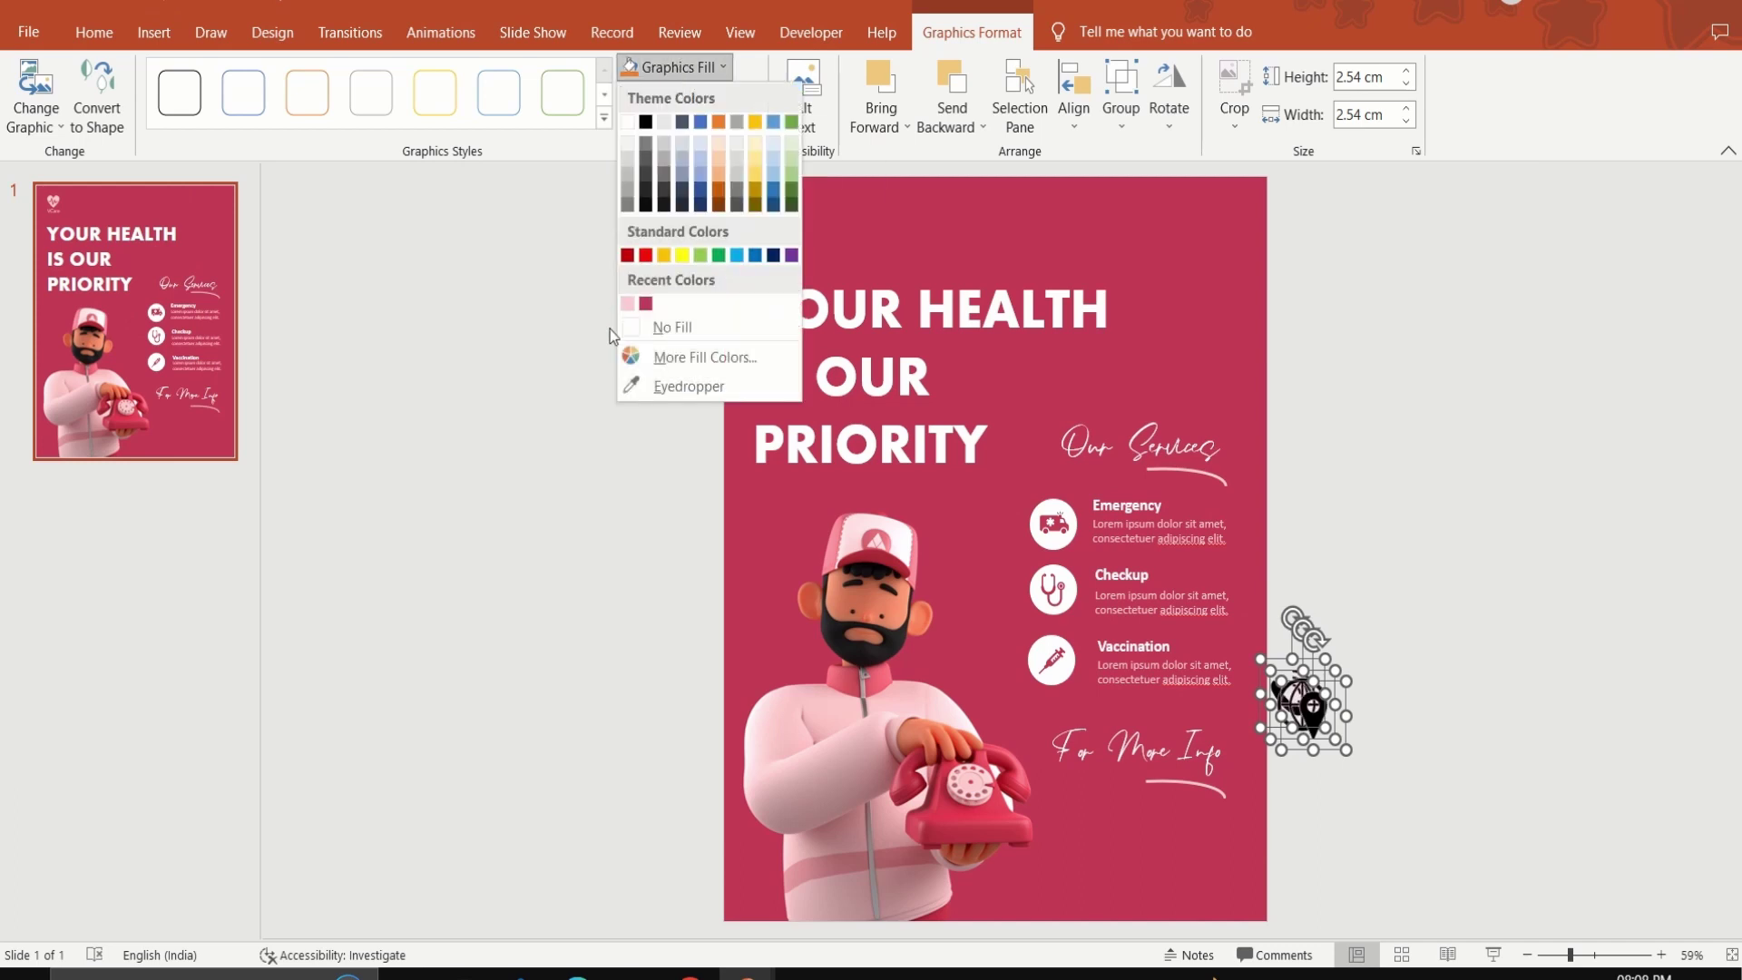
pyautogui.click(628, 303)
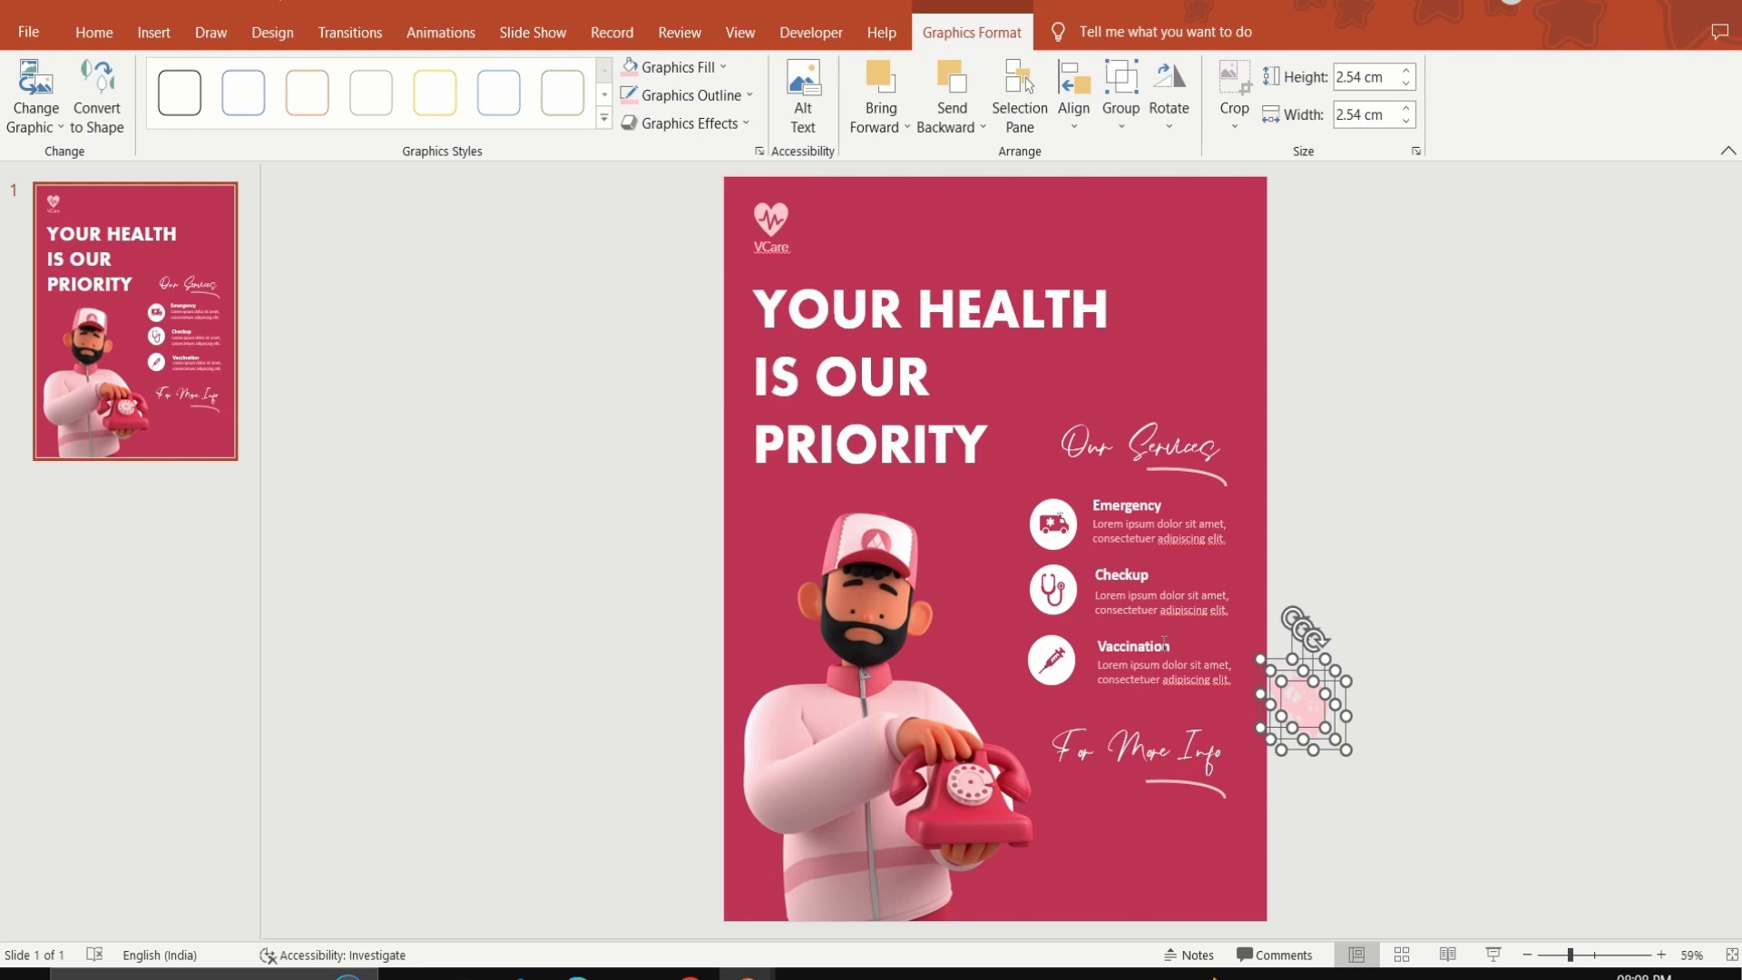
pyautogui.moveTo(1318, 761)
pyautogui.mouseDown()
pyautogui.moveTo(1108, 892)
pyautogui.moveTo(1097, 880)
pyautogui.moveTo(1161, 869)
pyautogui.moveTo(1149, 895)
pyautogui.mouseUp()
pyautogui.click(1178, 879)
pyautogui.click(1103, 849)
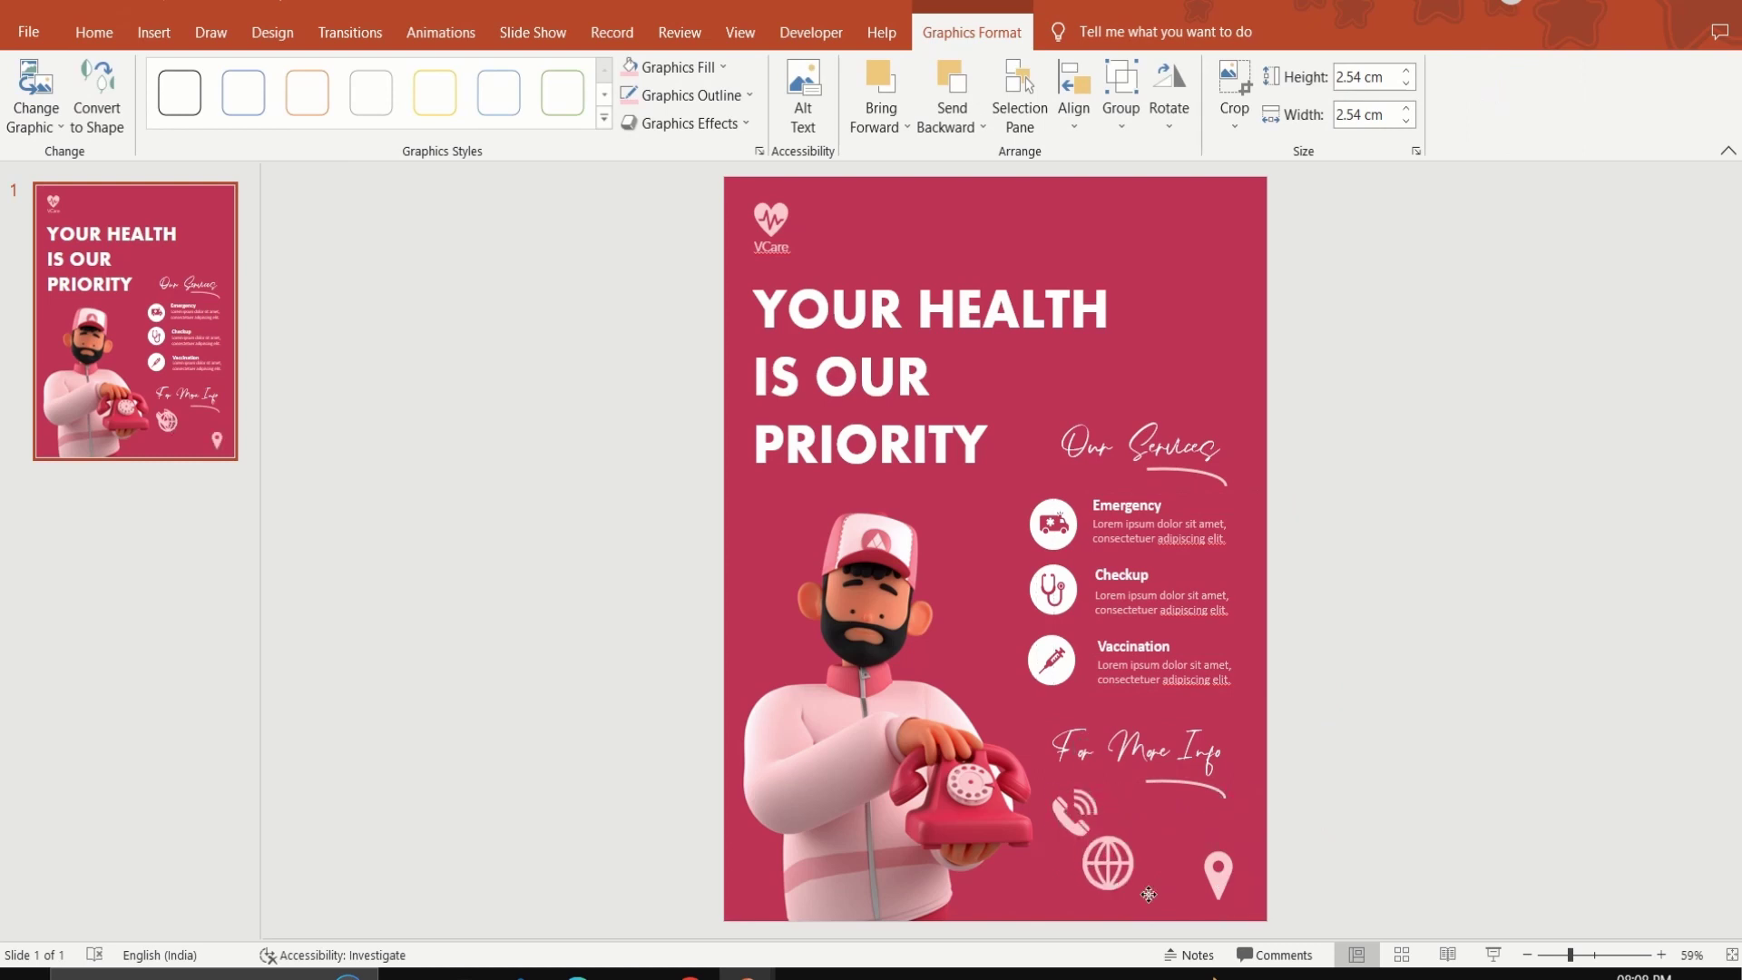
pyautogui.click(1072, 812)
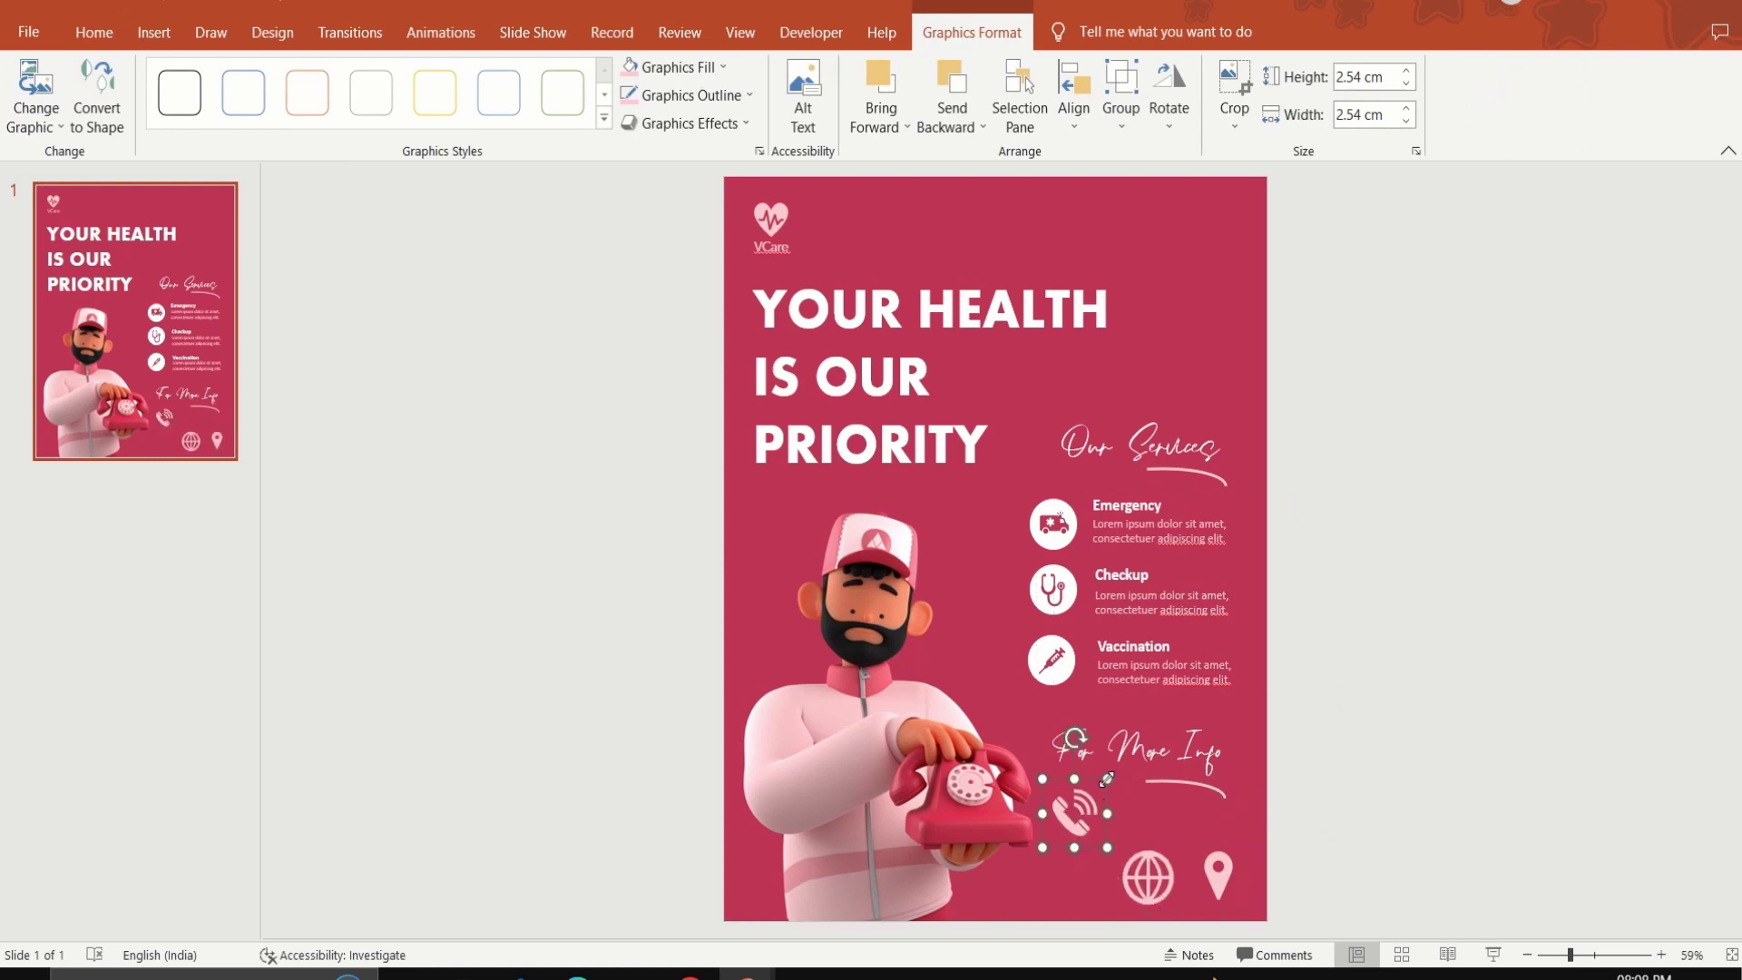
# Shrink the phone to 1.46 cm and the globe and pin to 1.16 cm, stacked in a column.
pyautogui.moveTo(1107, 778); pyautogui.dragTo(1086, 802)
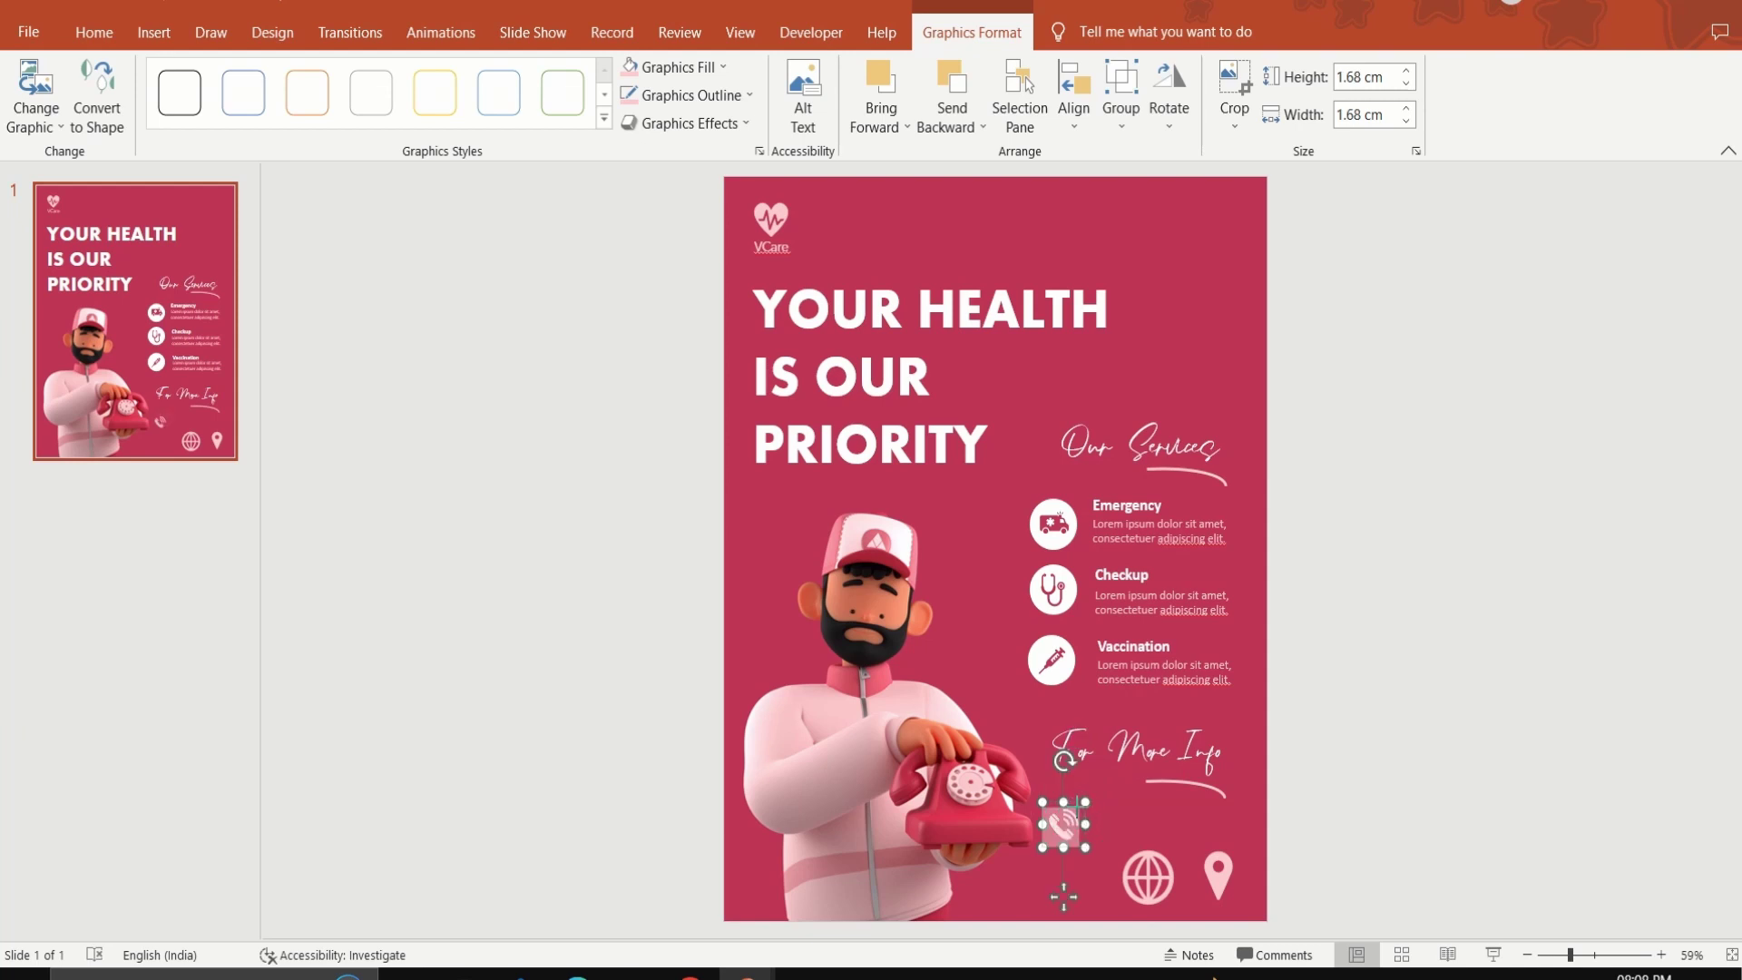
pyautogui.moveTo(1077, 802); pyautogui.dragTo(1073, 807)
pyautogui.moveTo(1060, 900); pyautogui.dragTo(1066, 882)
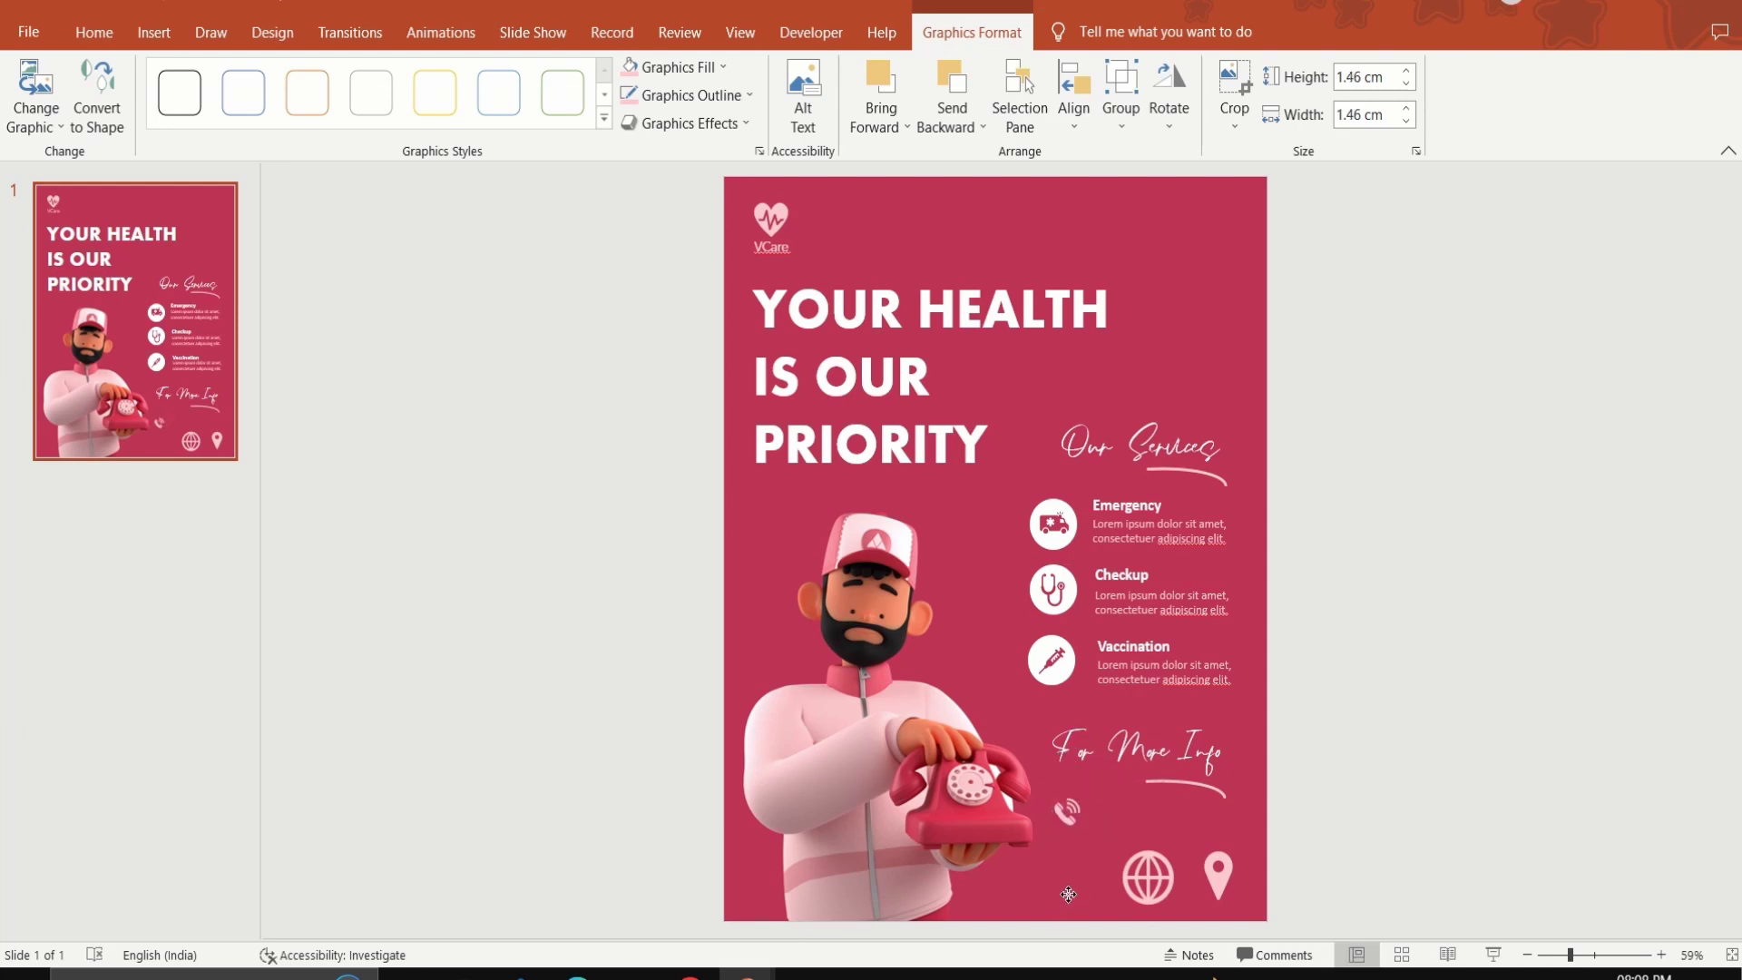
pyautogui.click(1143, 900)
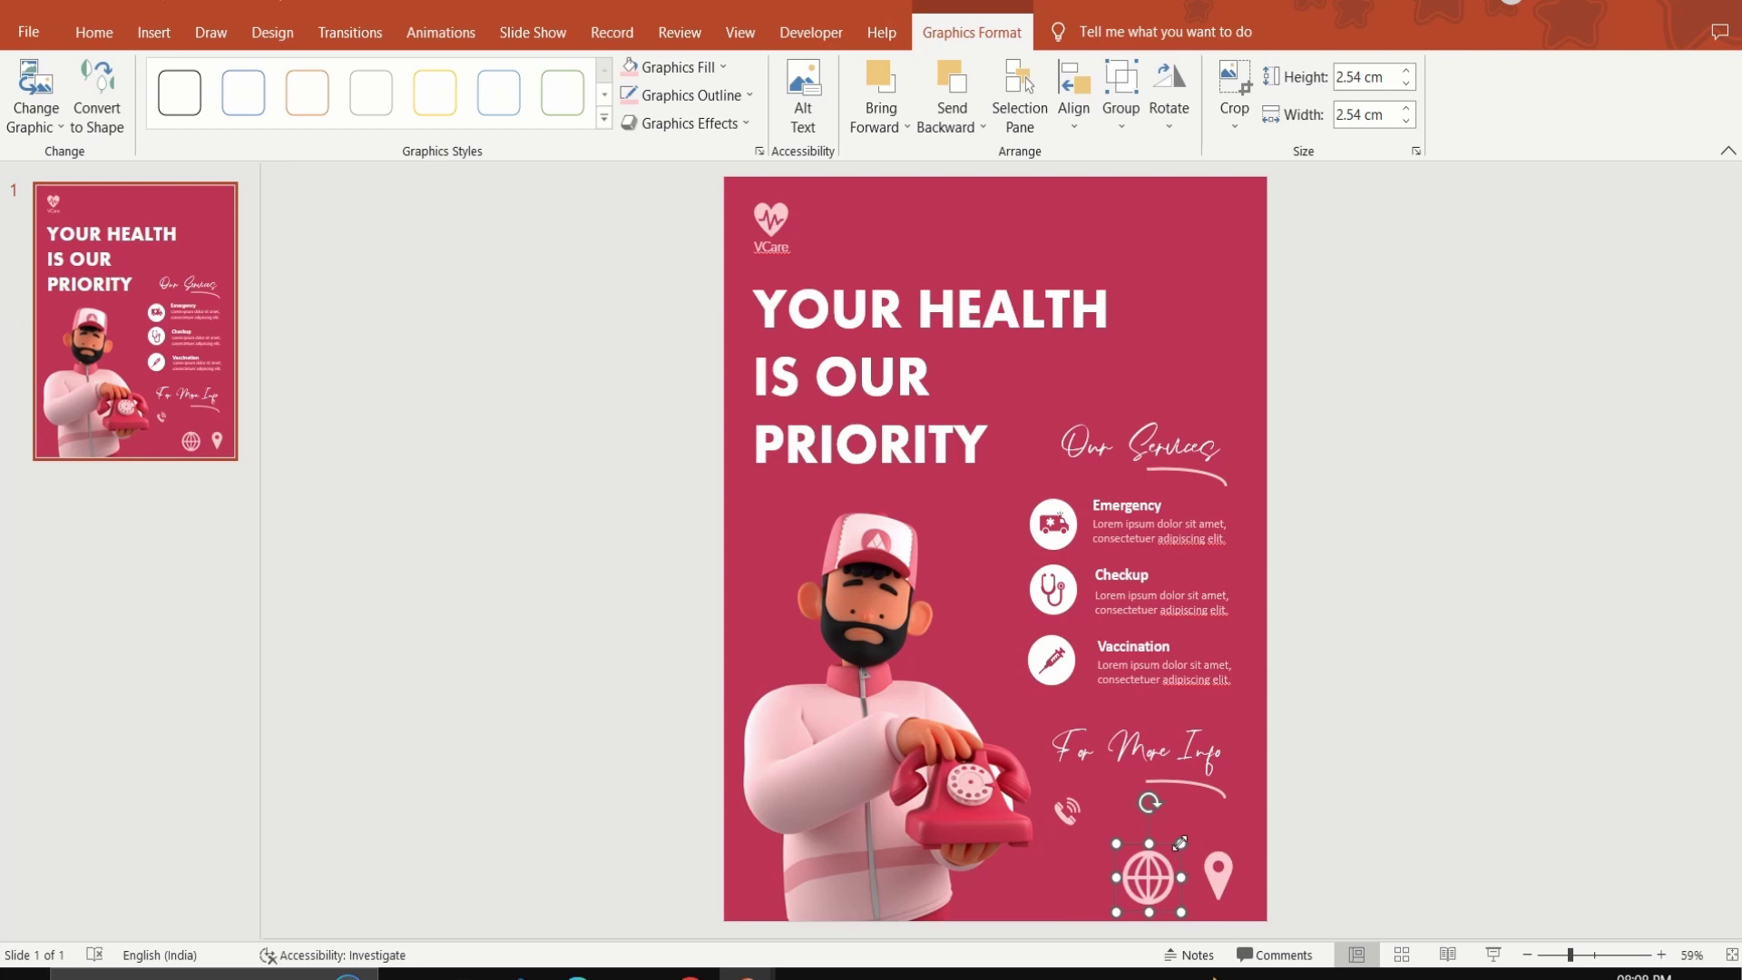
pyautogui.moveTo(1180, 843); pyautogui.dragTo(1152, 905)
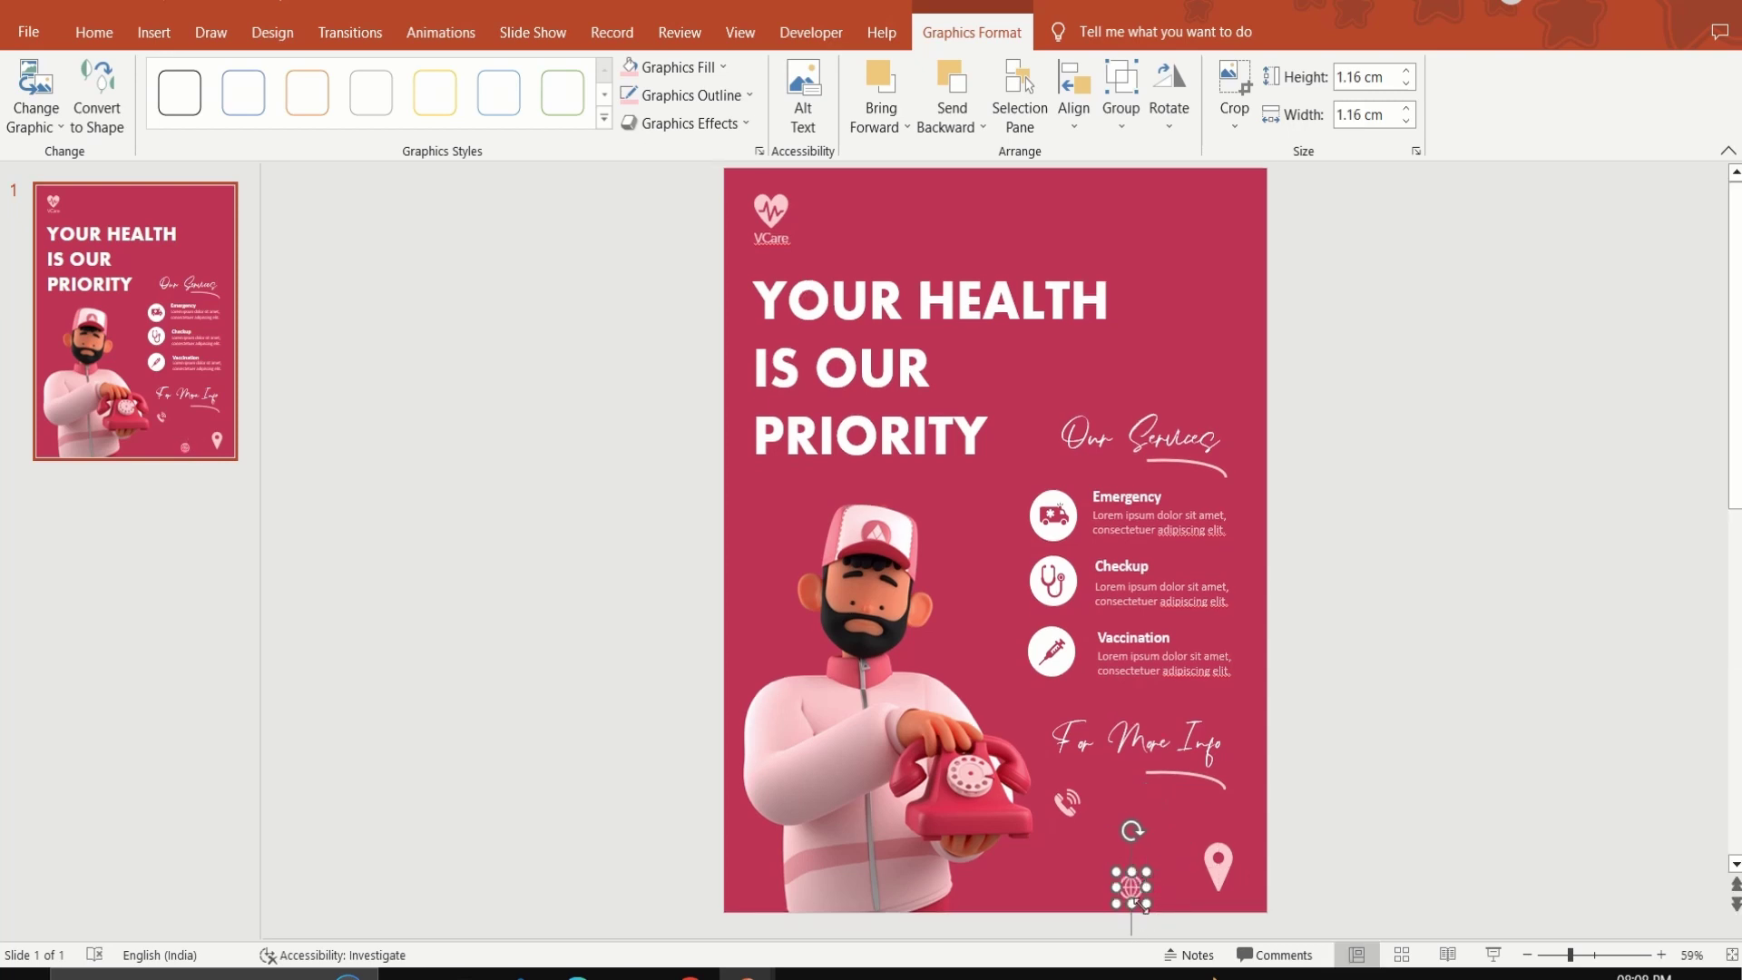
pyautogui.keyDown('ctrl'); pyautogui.scroll(-1, 1131, 907); pyautogui.keyUp('ctrl')
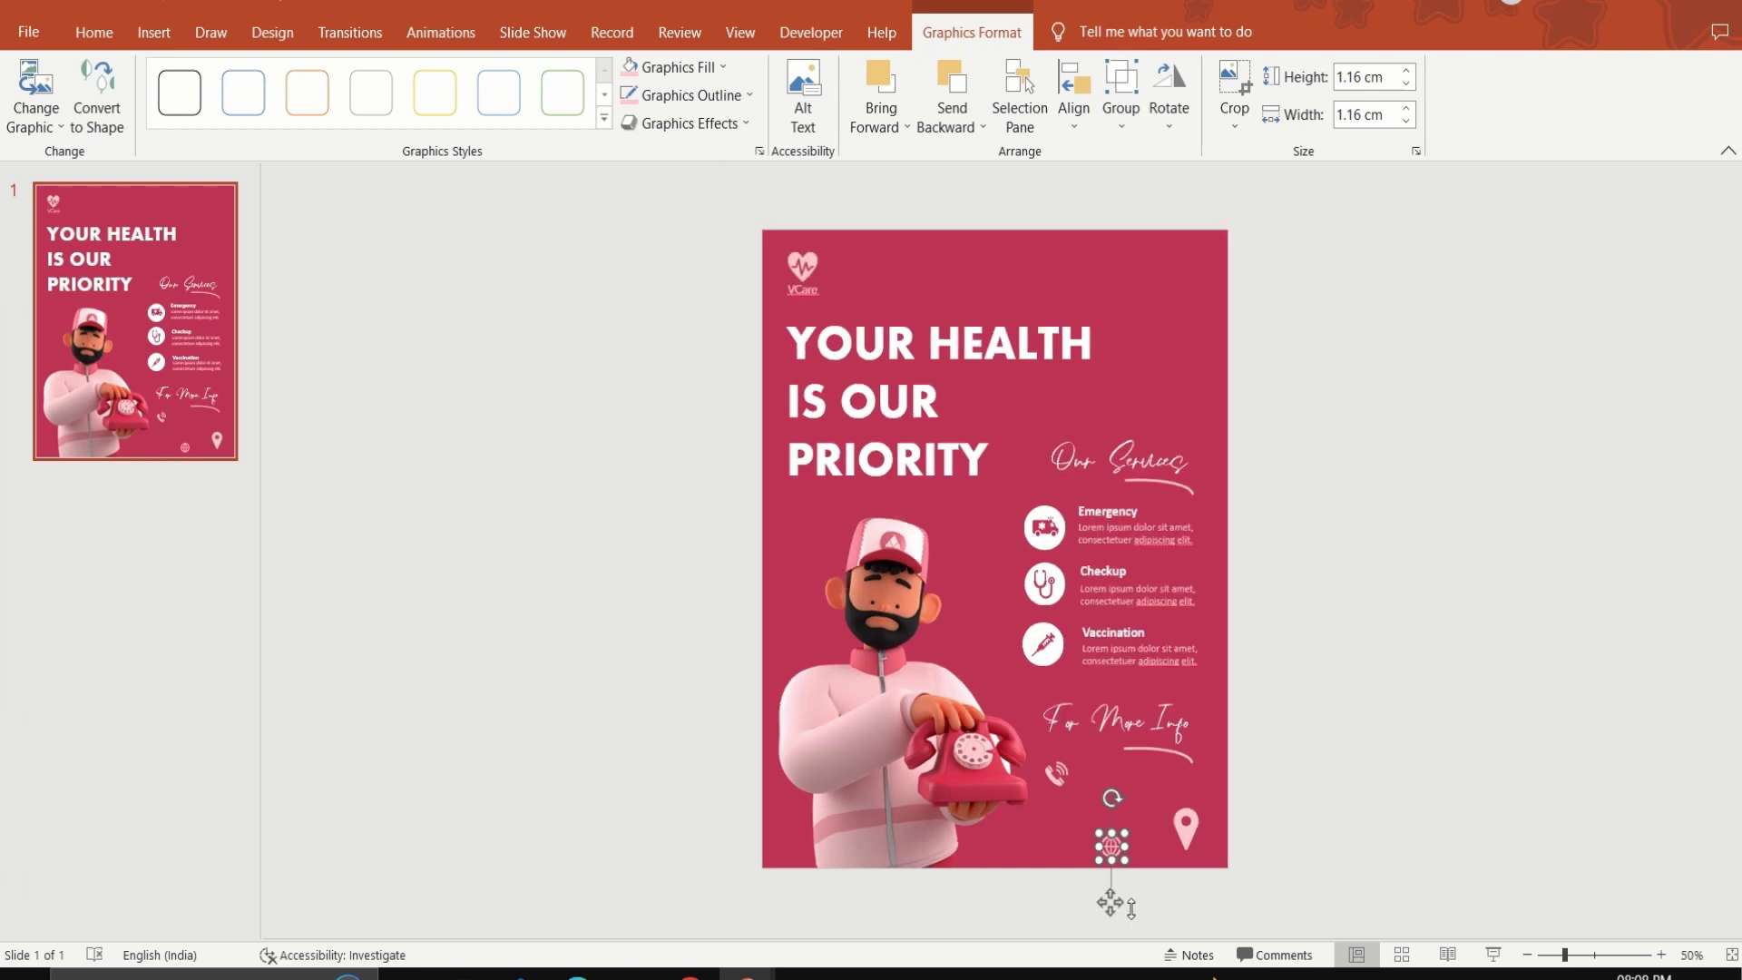
pyautogui.moveTo(1111, 909); pyautogui.dragTo(1055, 873)
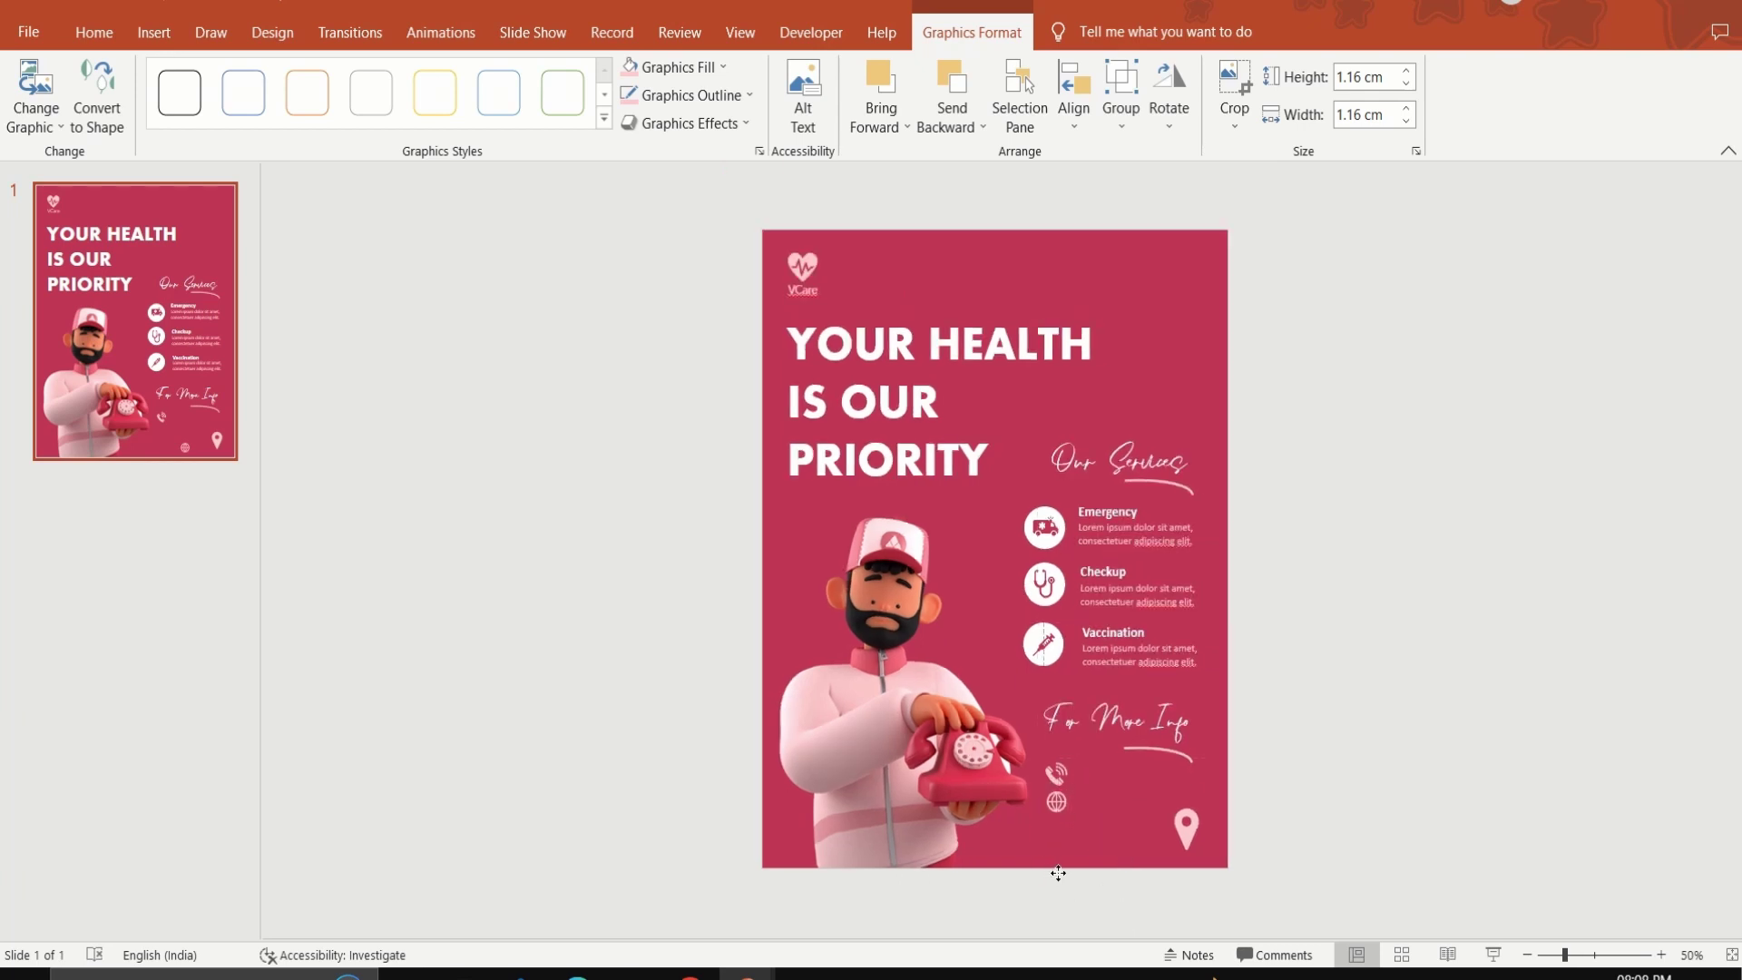
pyautogui.click(1192, 840)
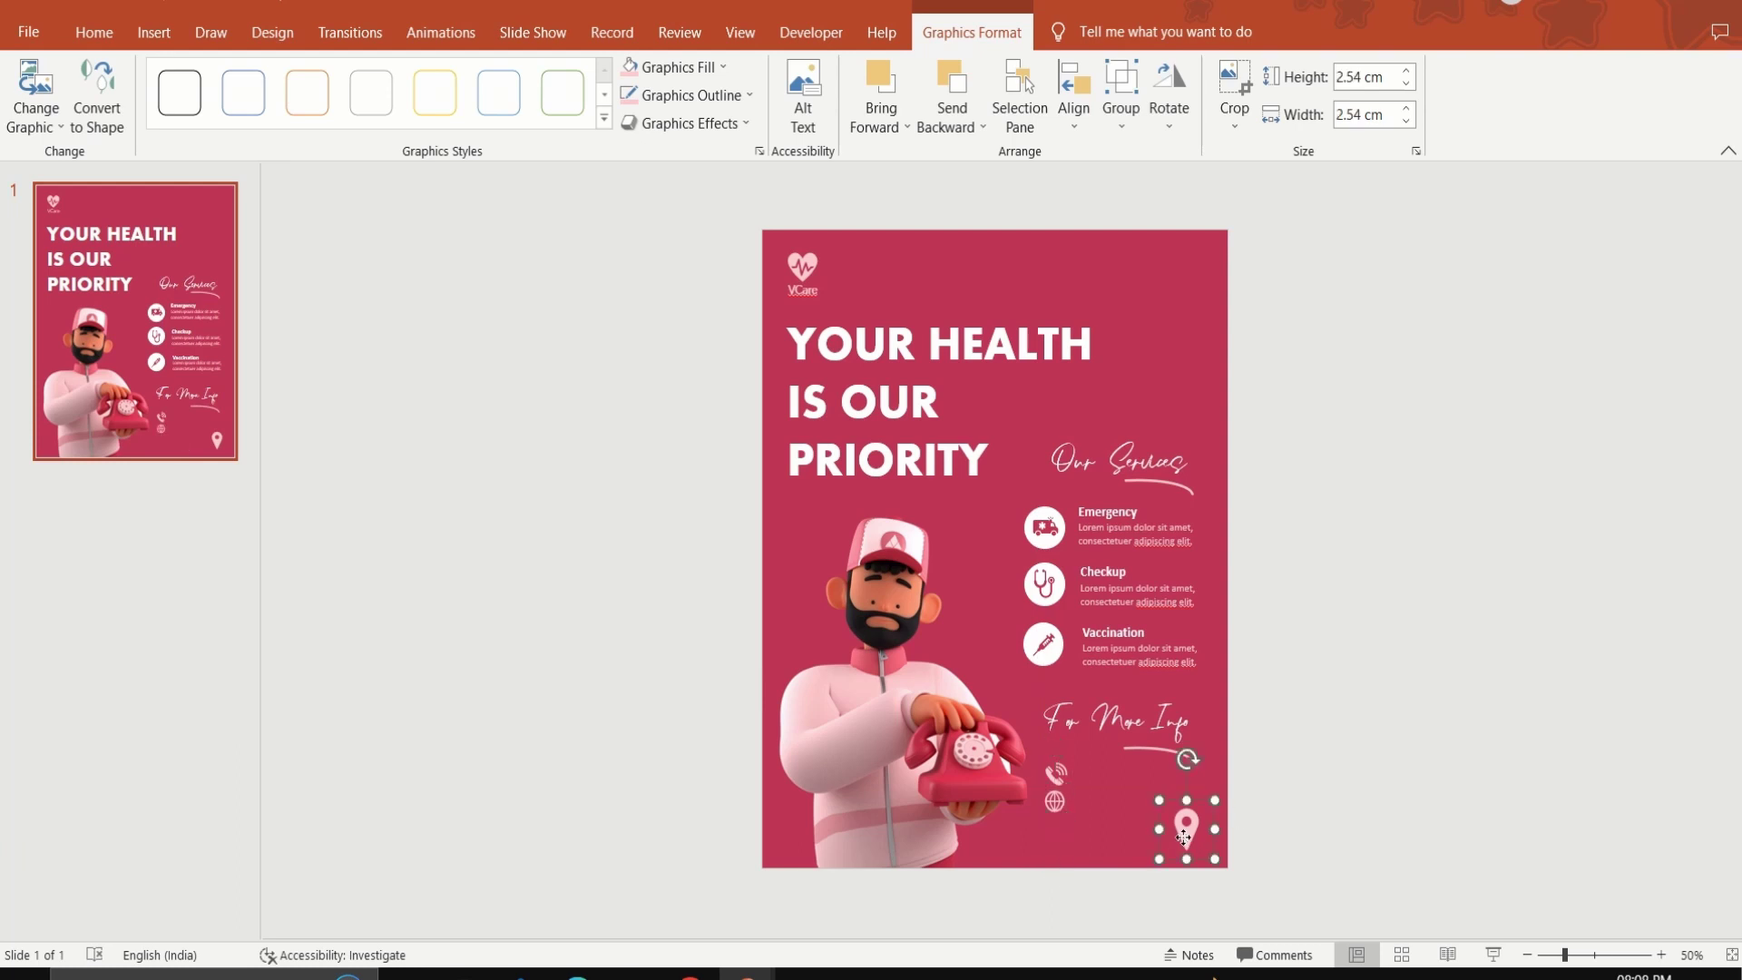
pyautogui.moveTo(1215, 799); pyautogui.dragTo(1186, 830)
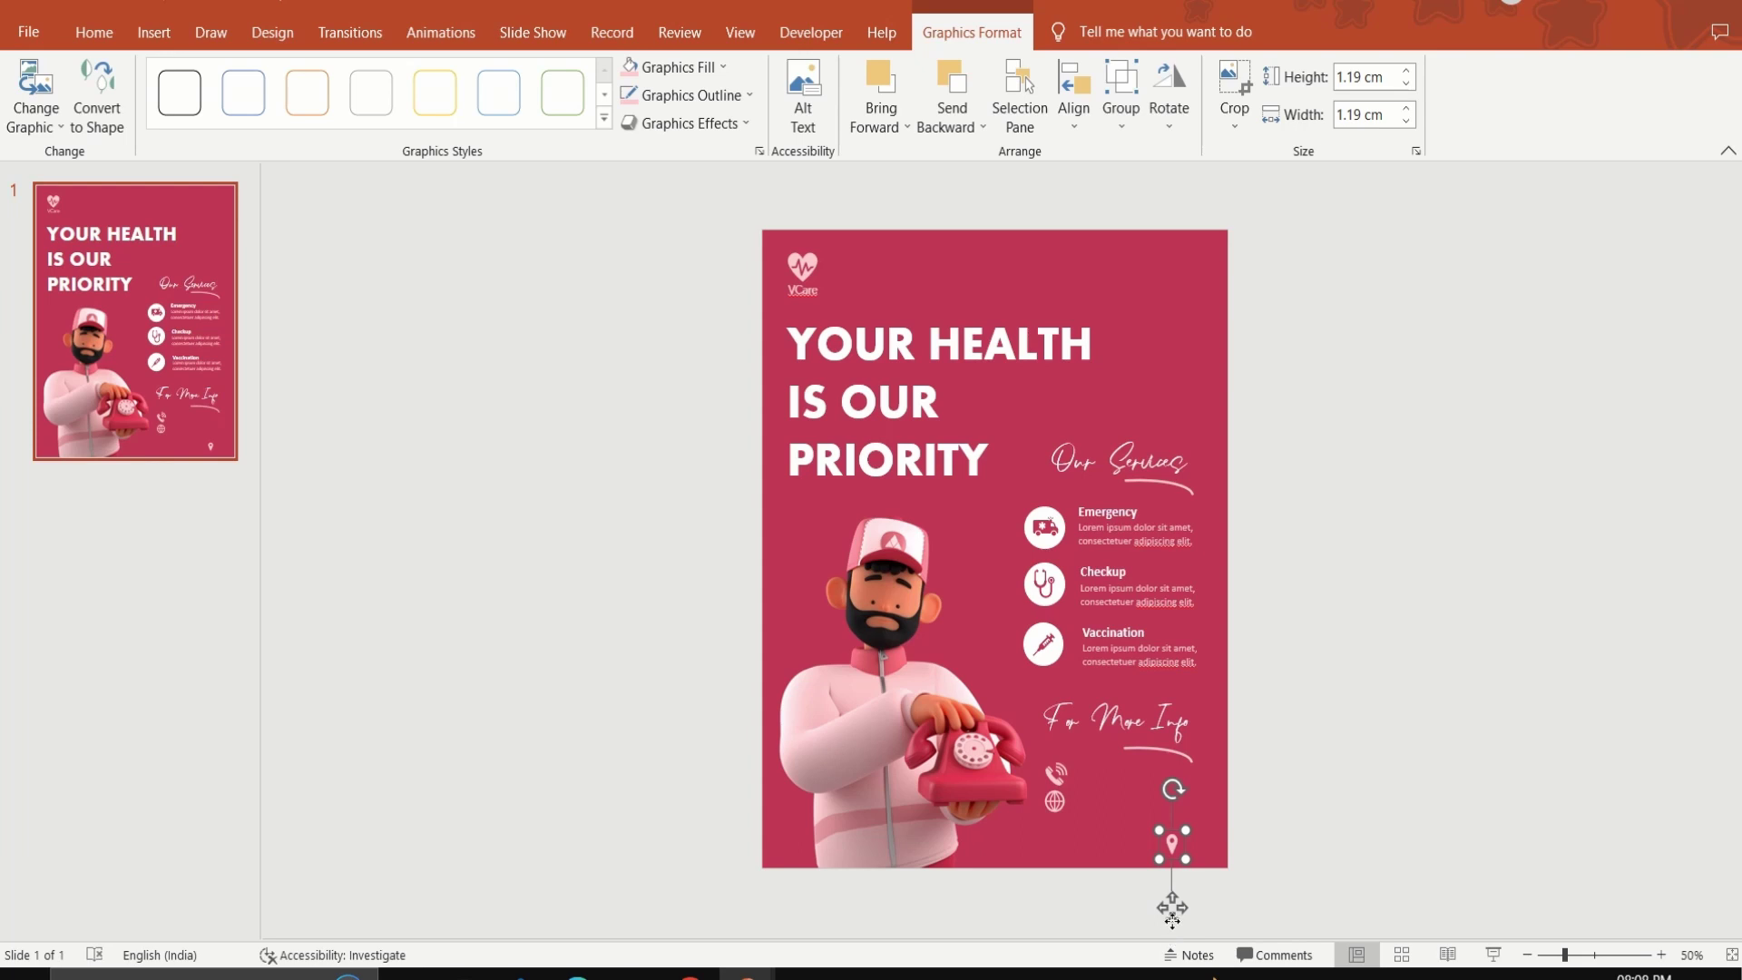
pyautogui.moveTo(1172, 907); pyautogui.dragTo(1057, 907)
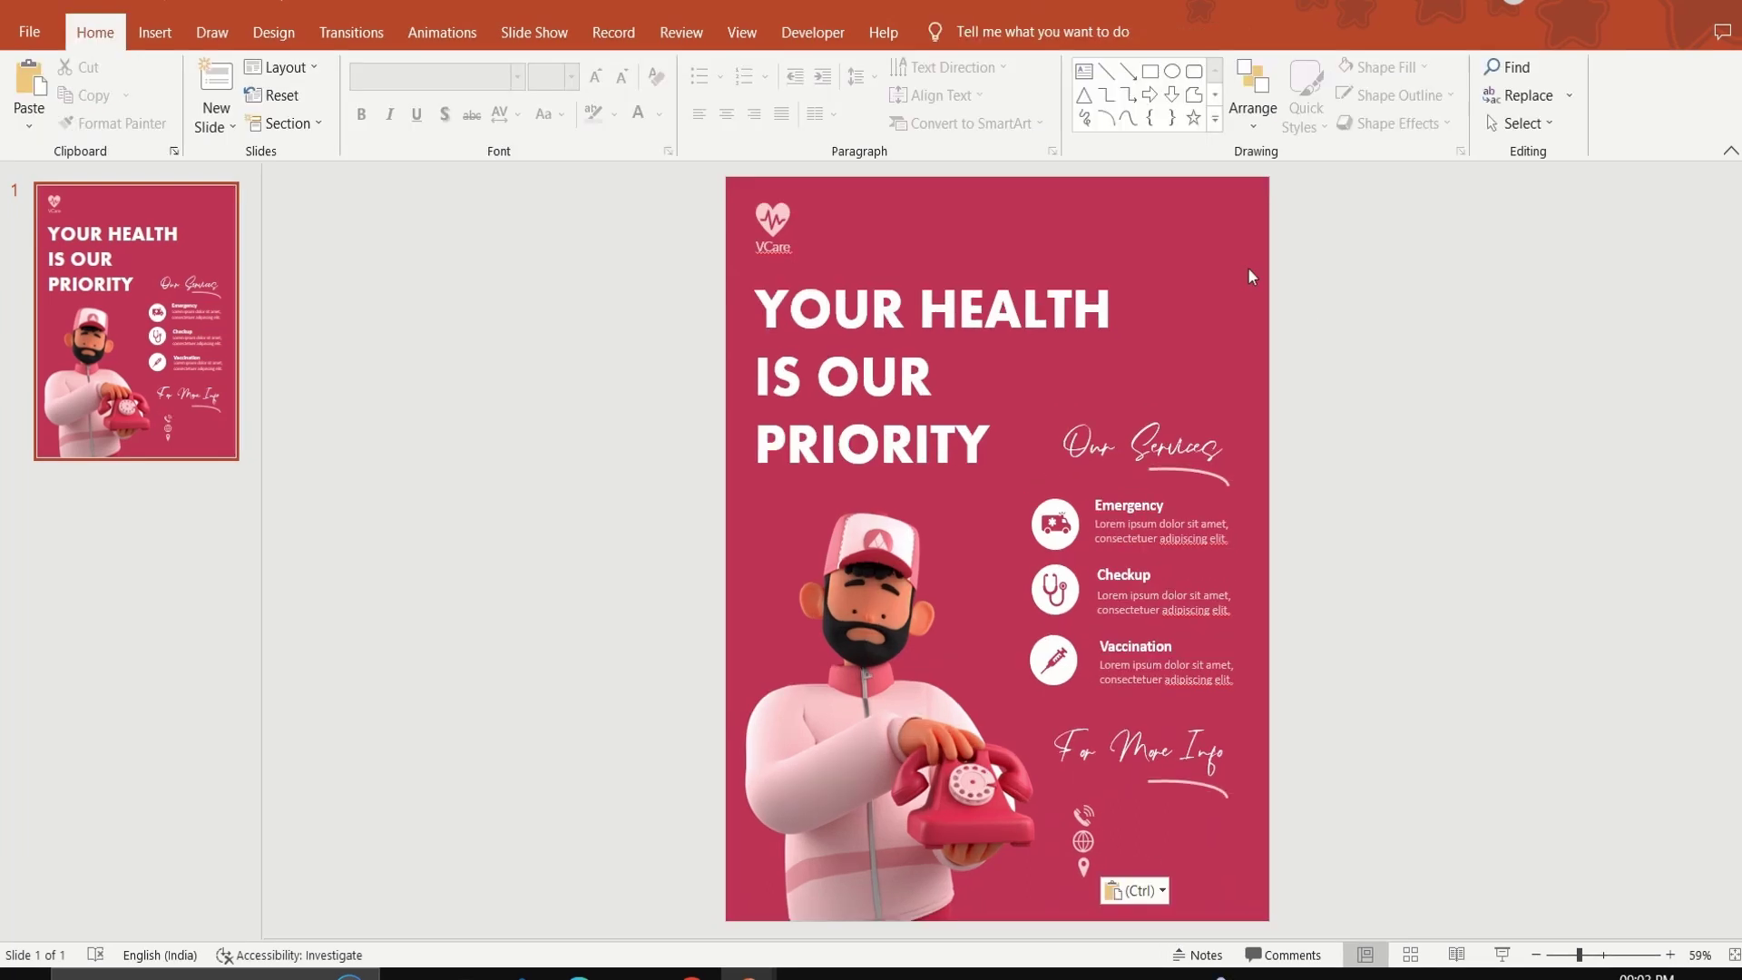
# Add a white phone-number text box beside the phone icon.
pyautogui.click(1083, 70)
pyautogui.moveTo(1312, 438); pyautogui.dragTo(1498, 494)
pyautogui.write('123-456')
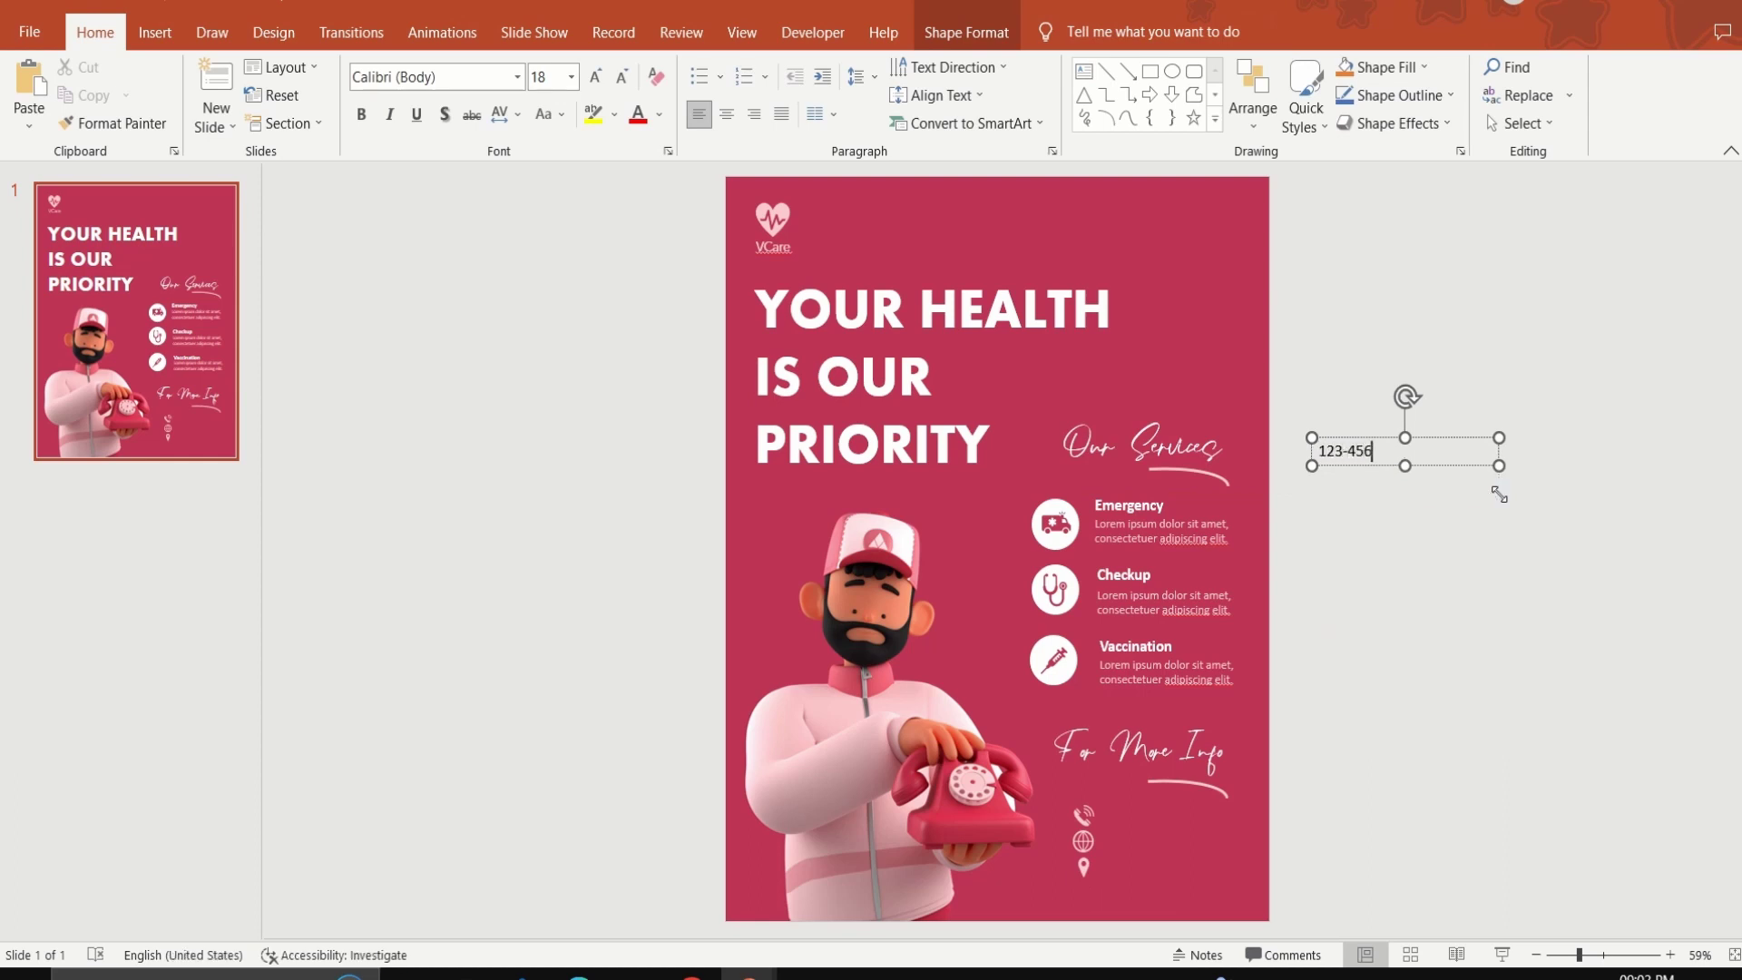
pyautogui.write('90')
pyautogui.moveTo(1412, 451); pyautogui.dragTo(1313, 450)
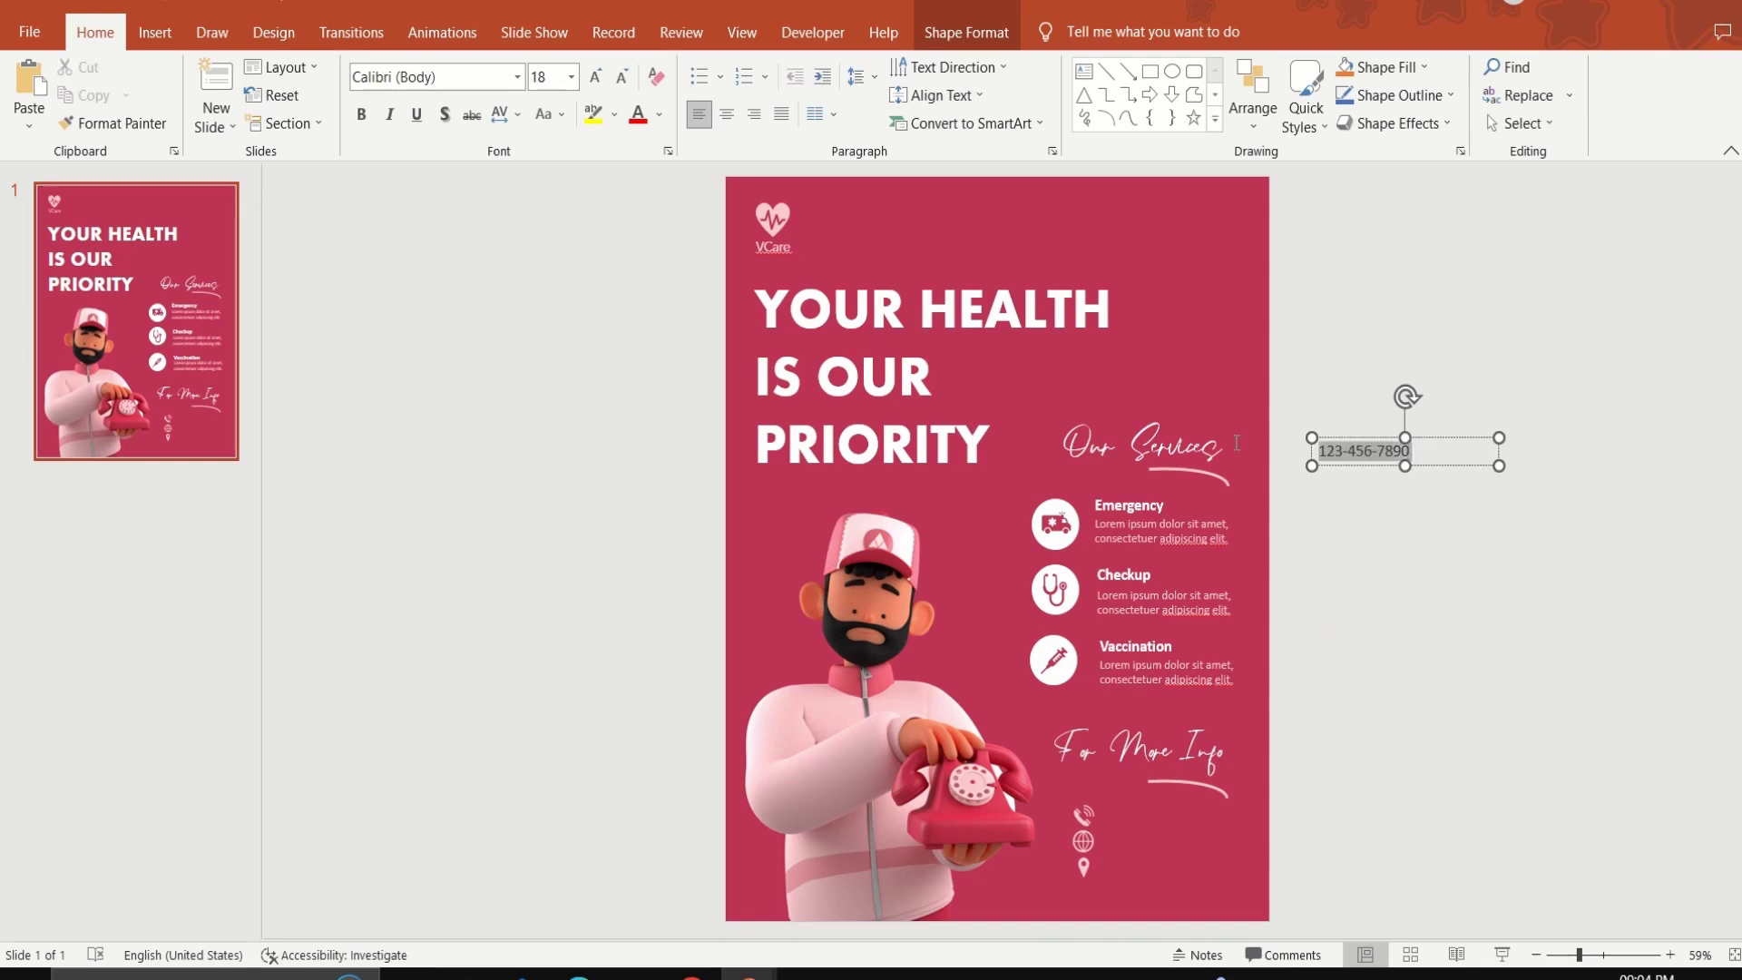
pyautogui.click(659, 114)
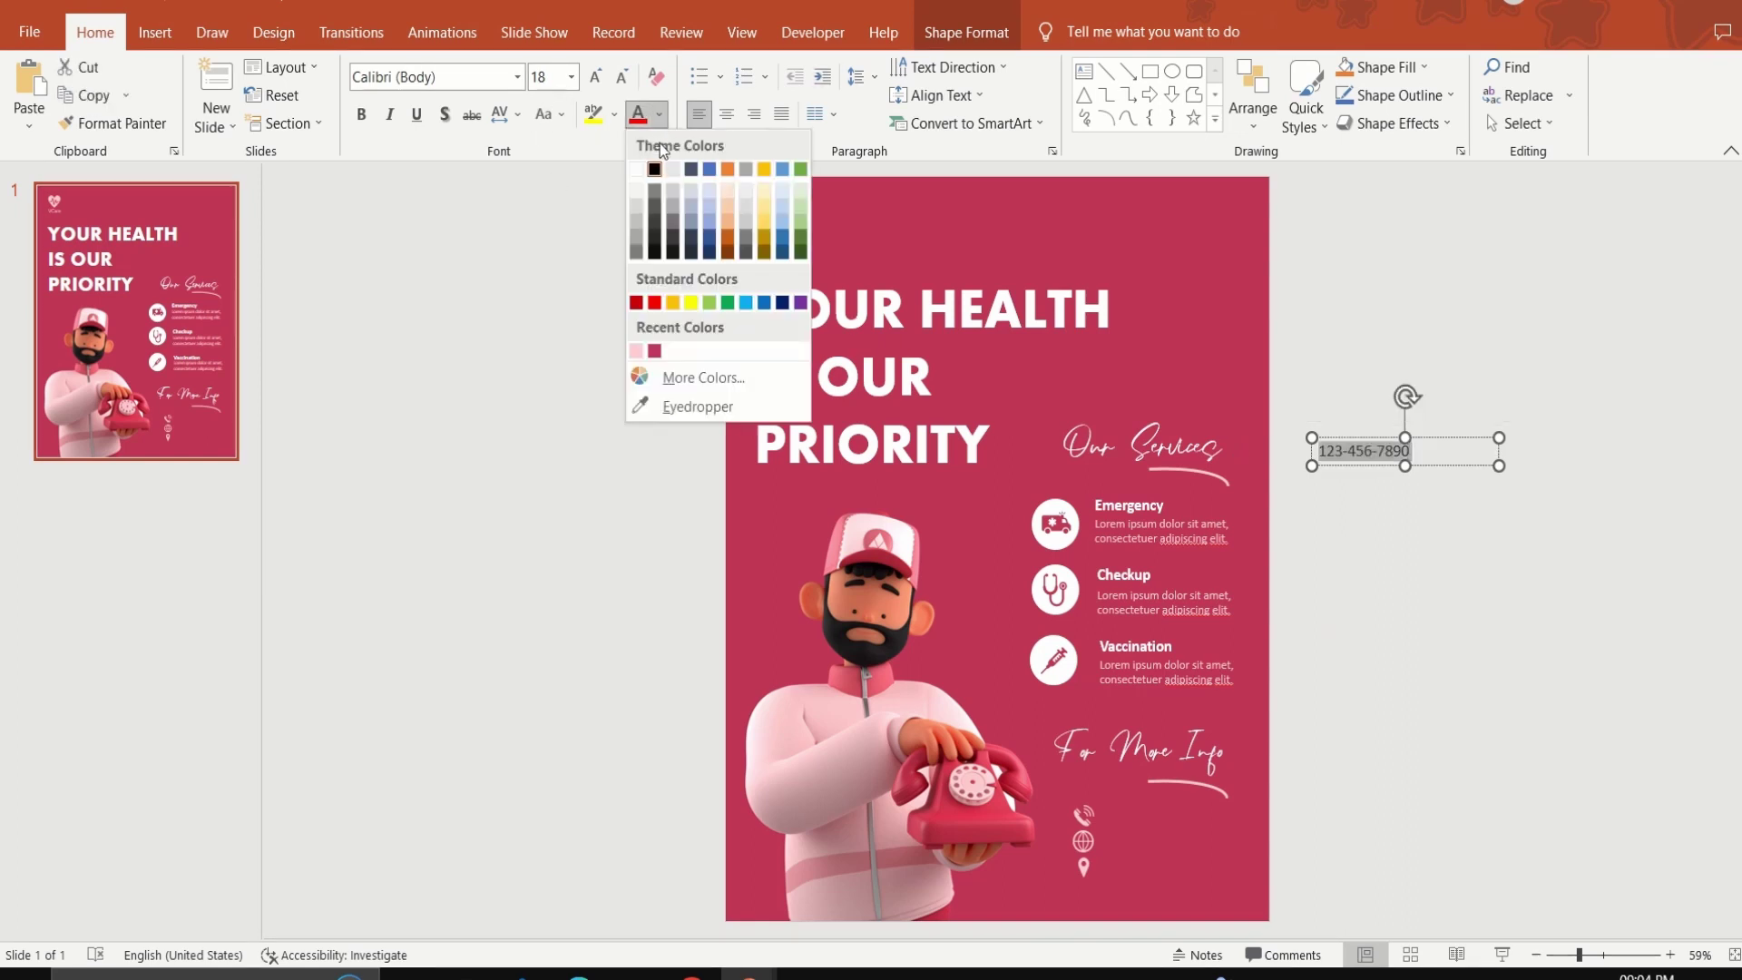
pyautogui.click(636, 169)
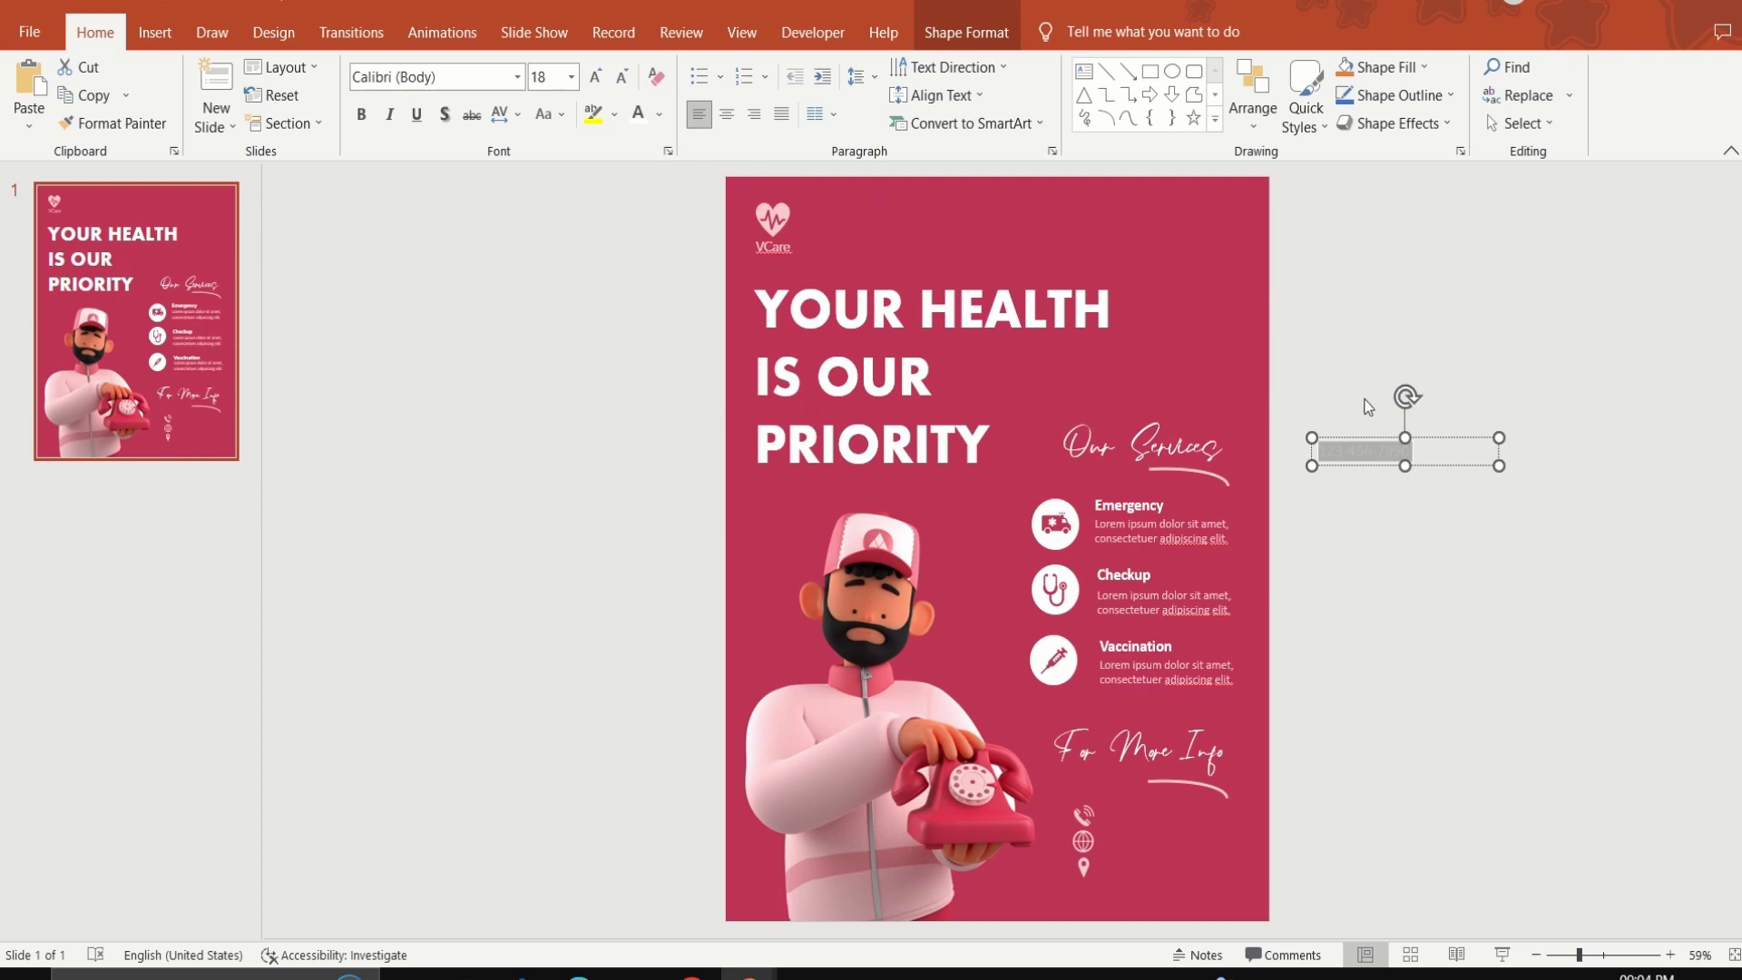
pyautogui.moveTo(1418, 463); pyautogui.dragTo(1224, 829)
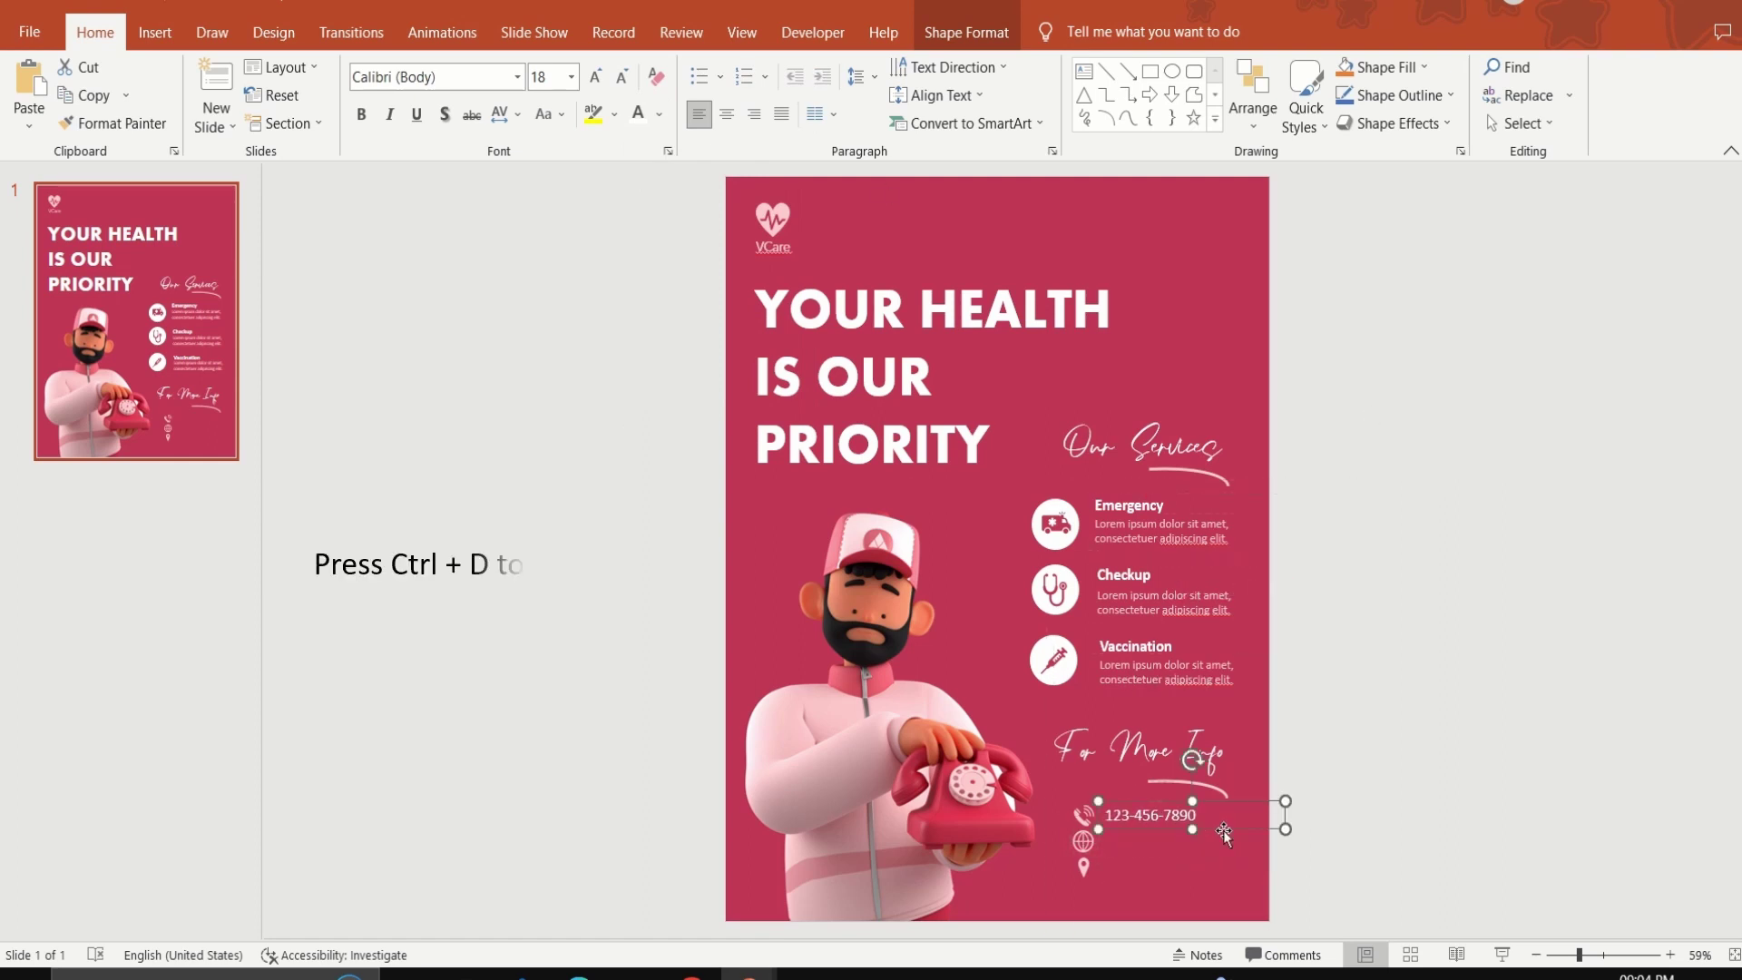
pyautogui.hotkey('ctrl', 'd')
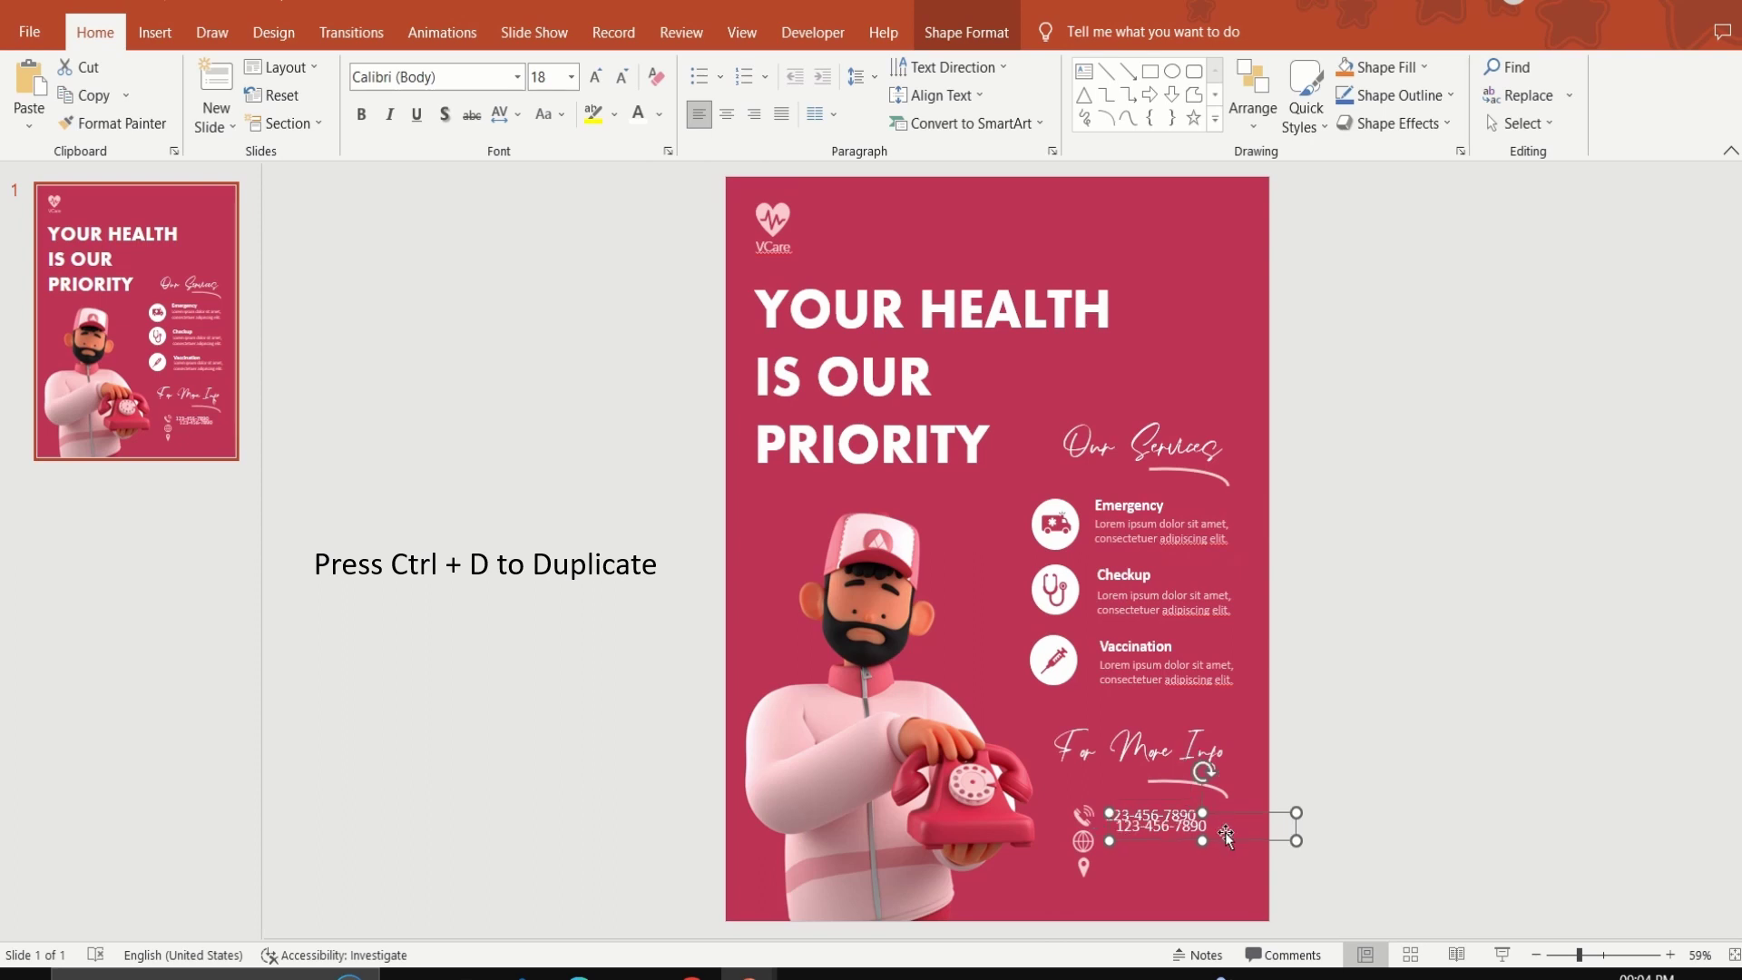
pyautogui.press('Escape')
pyautogui.moveTo(1213, 862); pyautogui.dragTo(1218, 858)
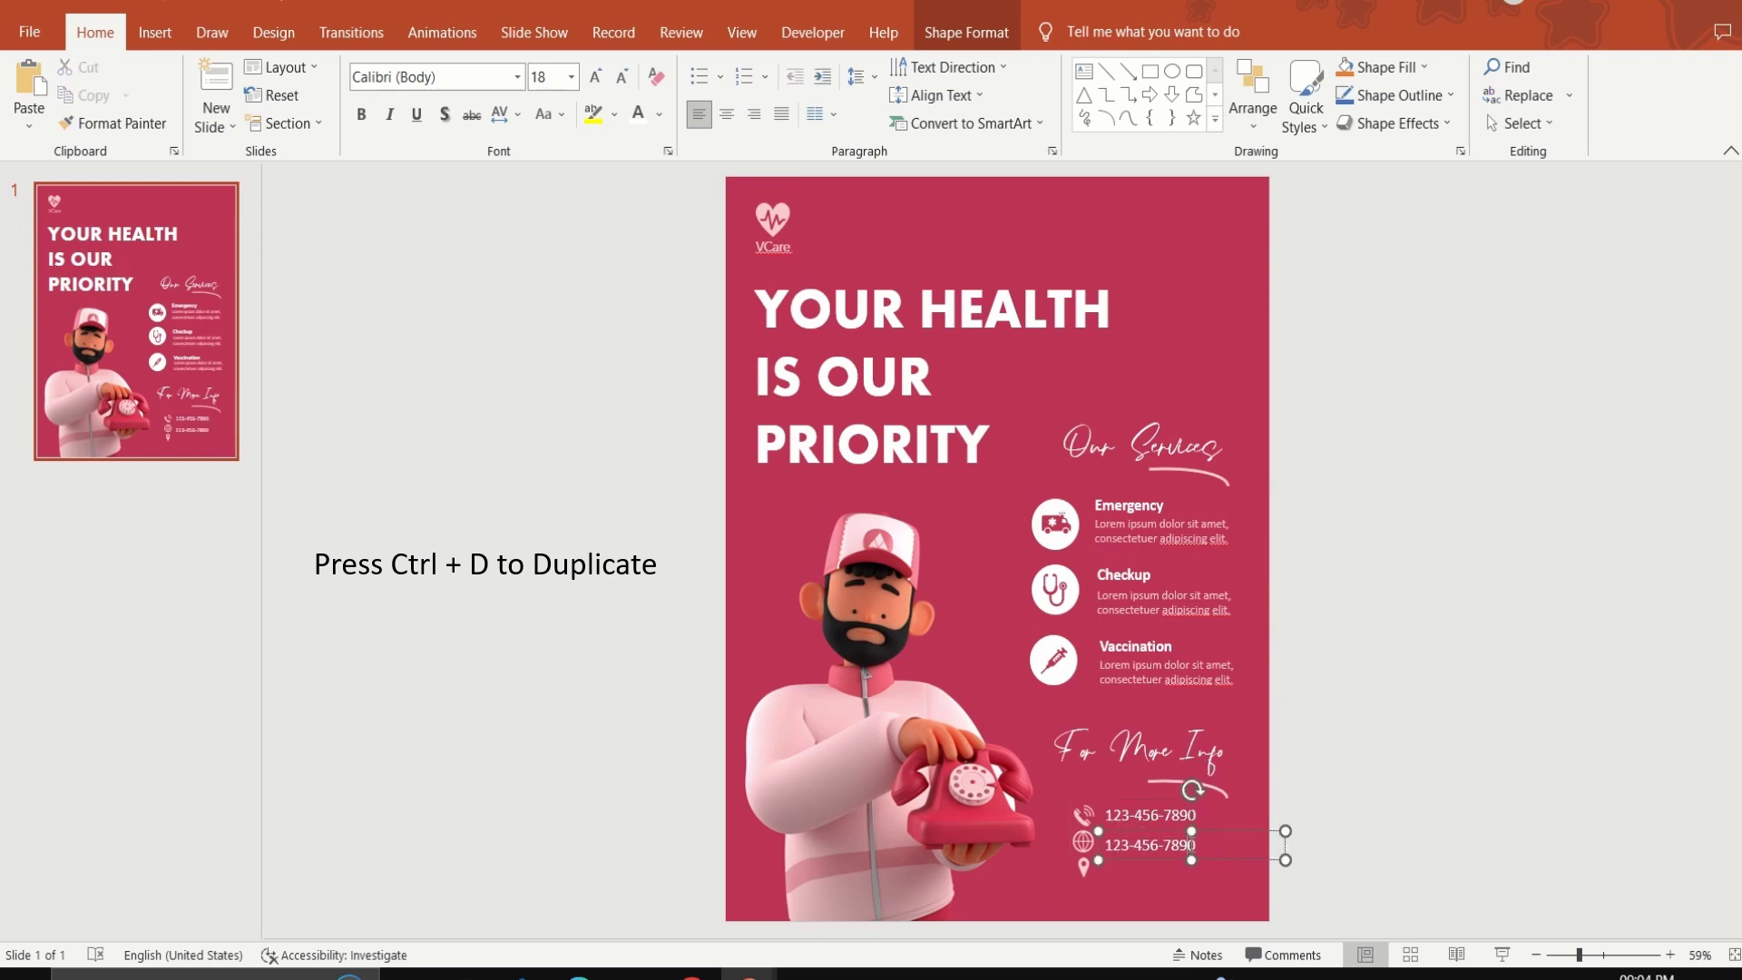
pyautogui.press('BackSpace')
pyautogui.press('BackSpace')
pyautogui.press('BackSpace')
pyautogui.press('BackSpace')
pyautogui.press('BackSpace')
pyautogui.press('BackSpace')
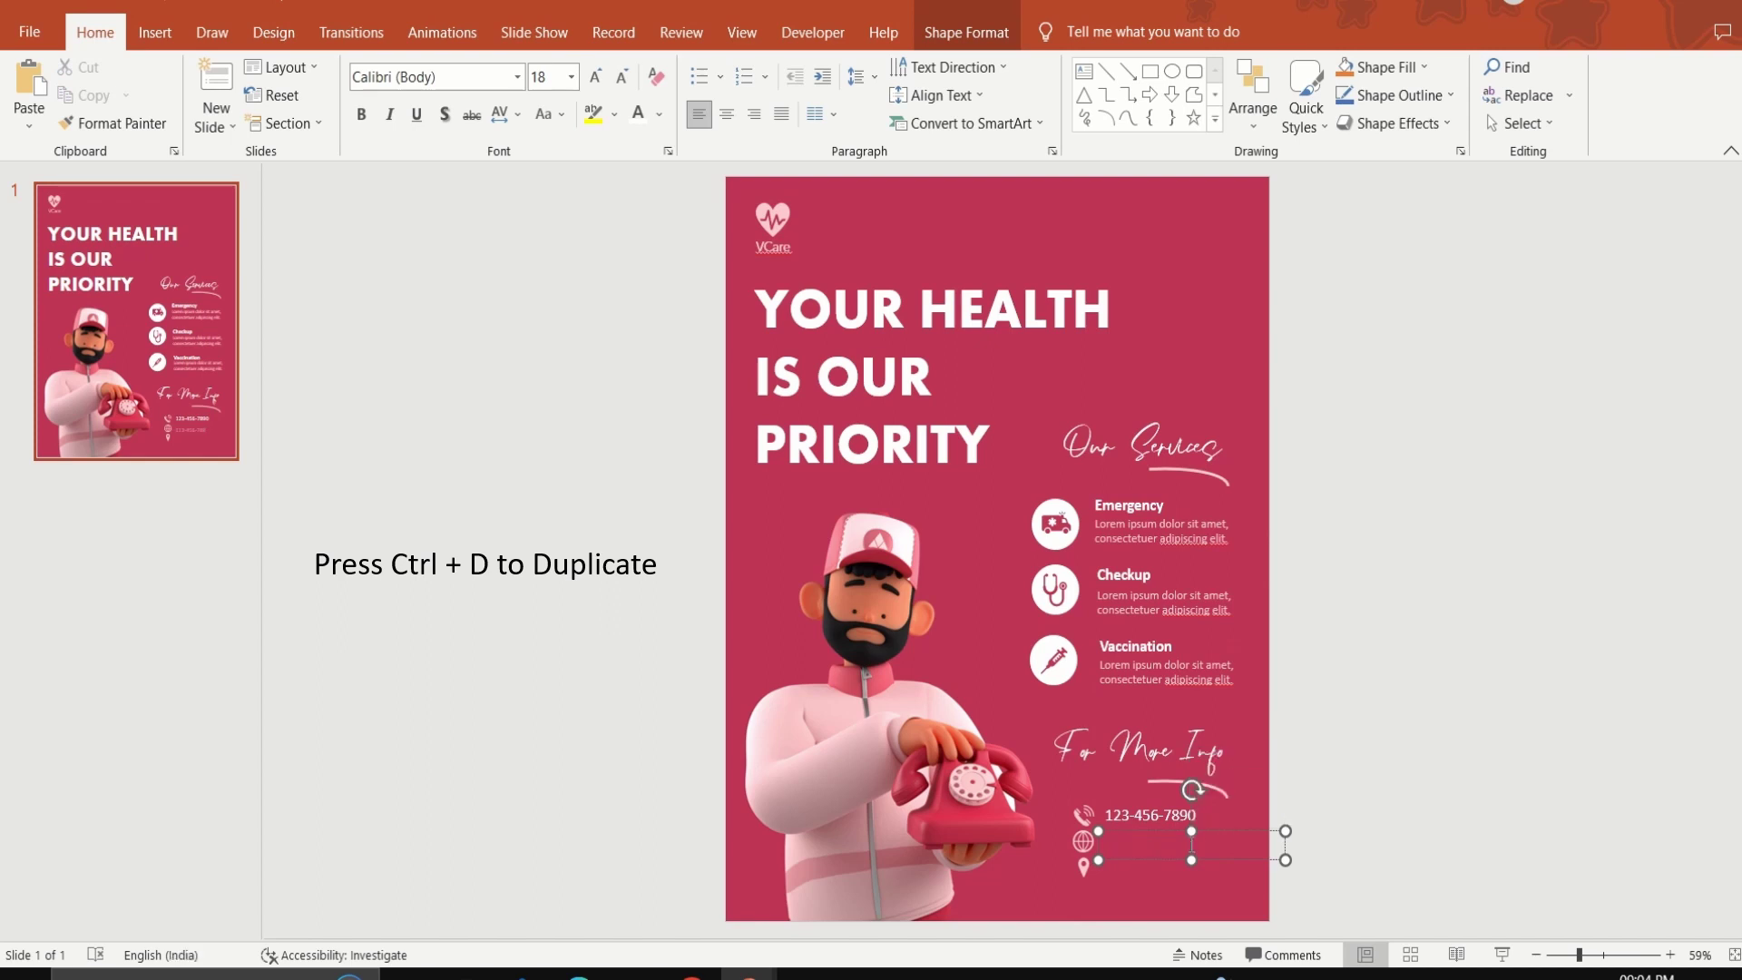
pyautogui.write('www.vcare.com')
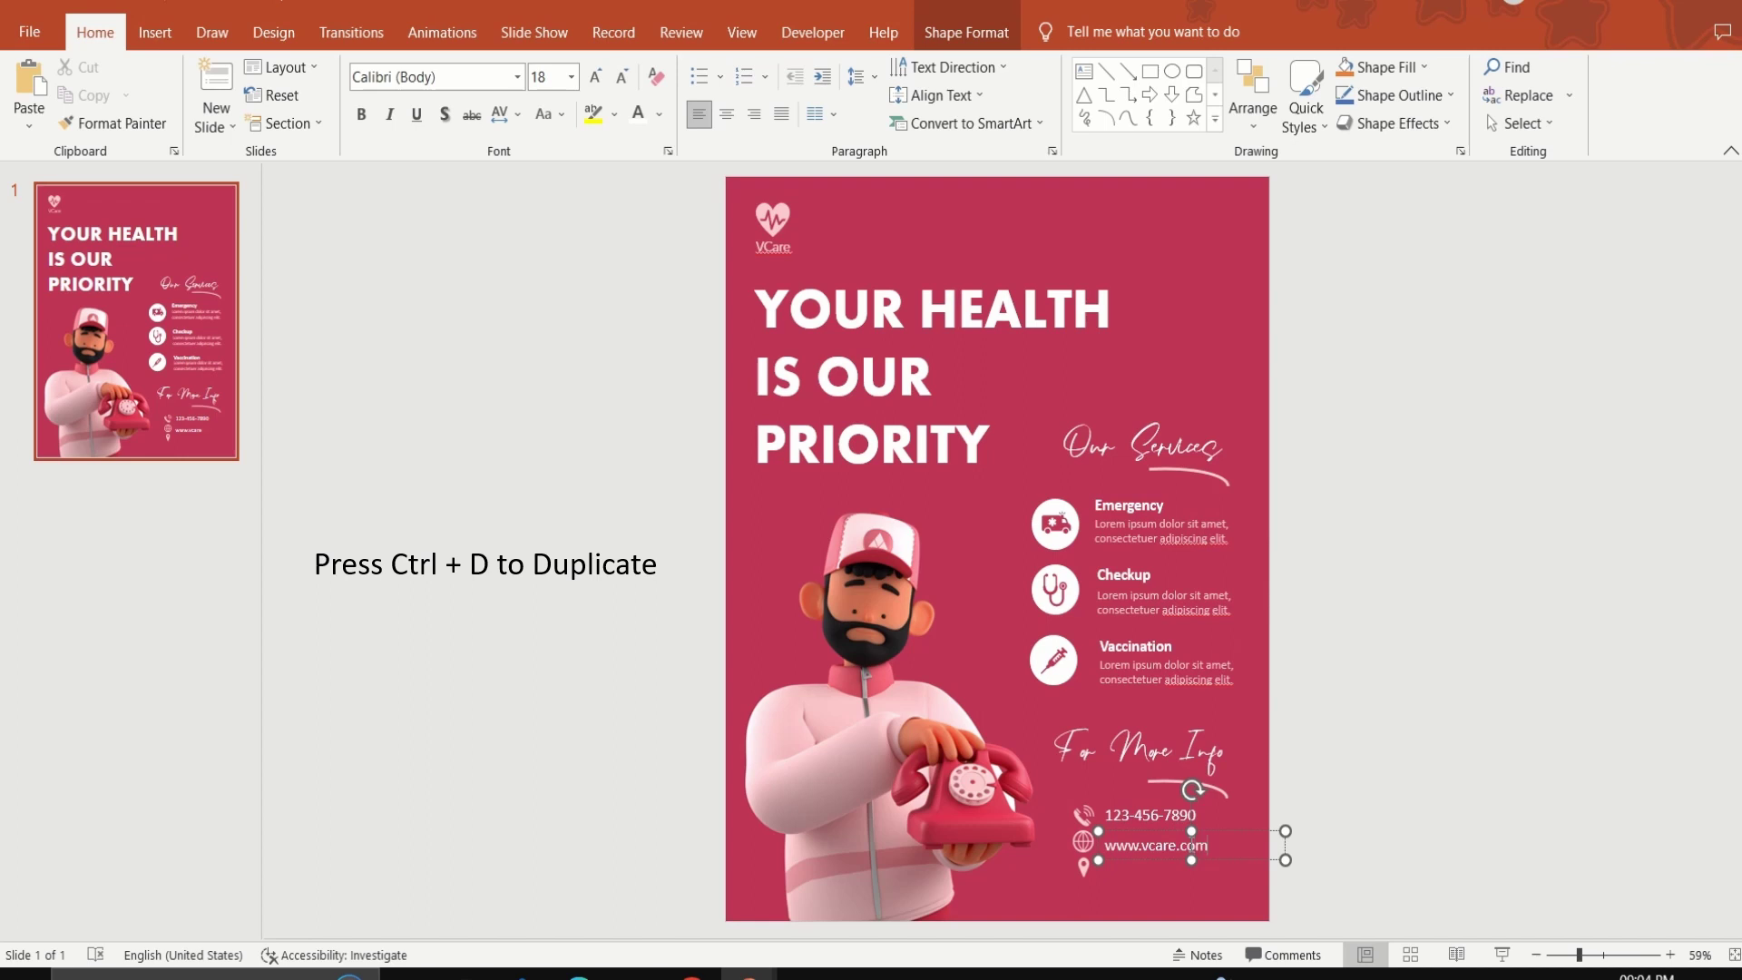
pyautogui.hotkey('ctrl', 'd')
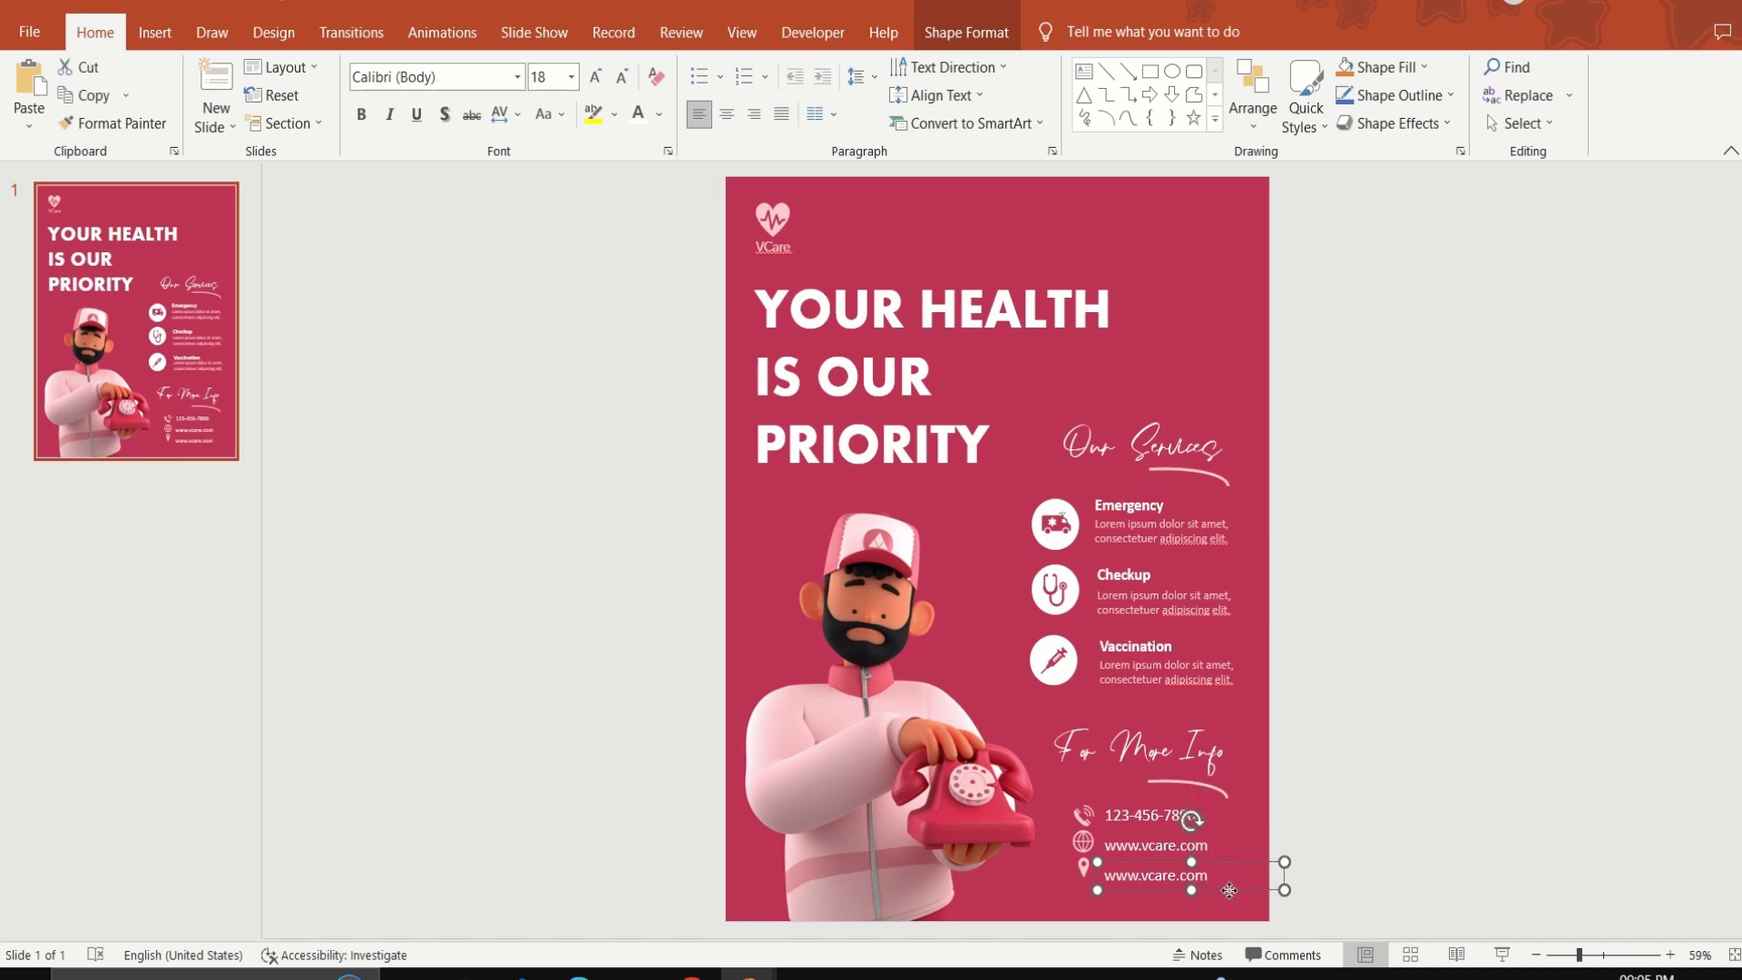
pyautogui.moveTo(1229, 892); pyautogui.dragTo(1228, 886)
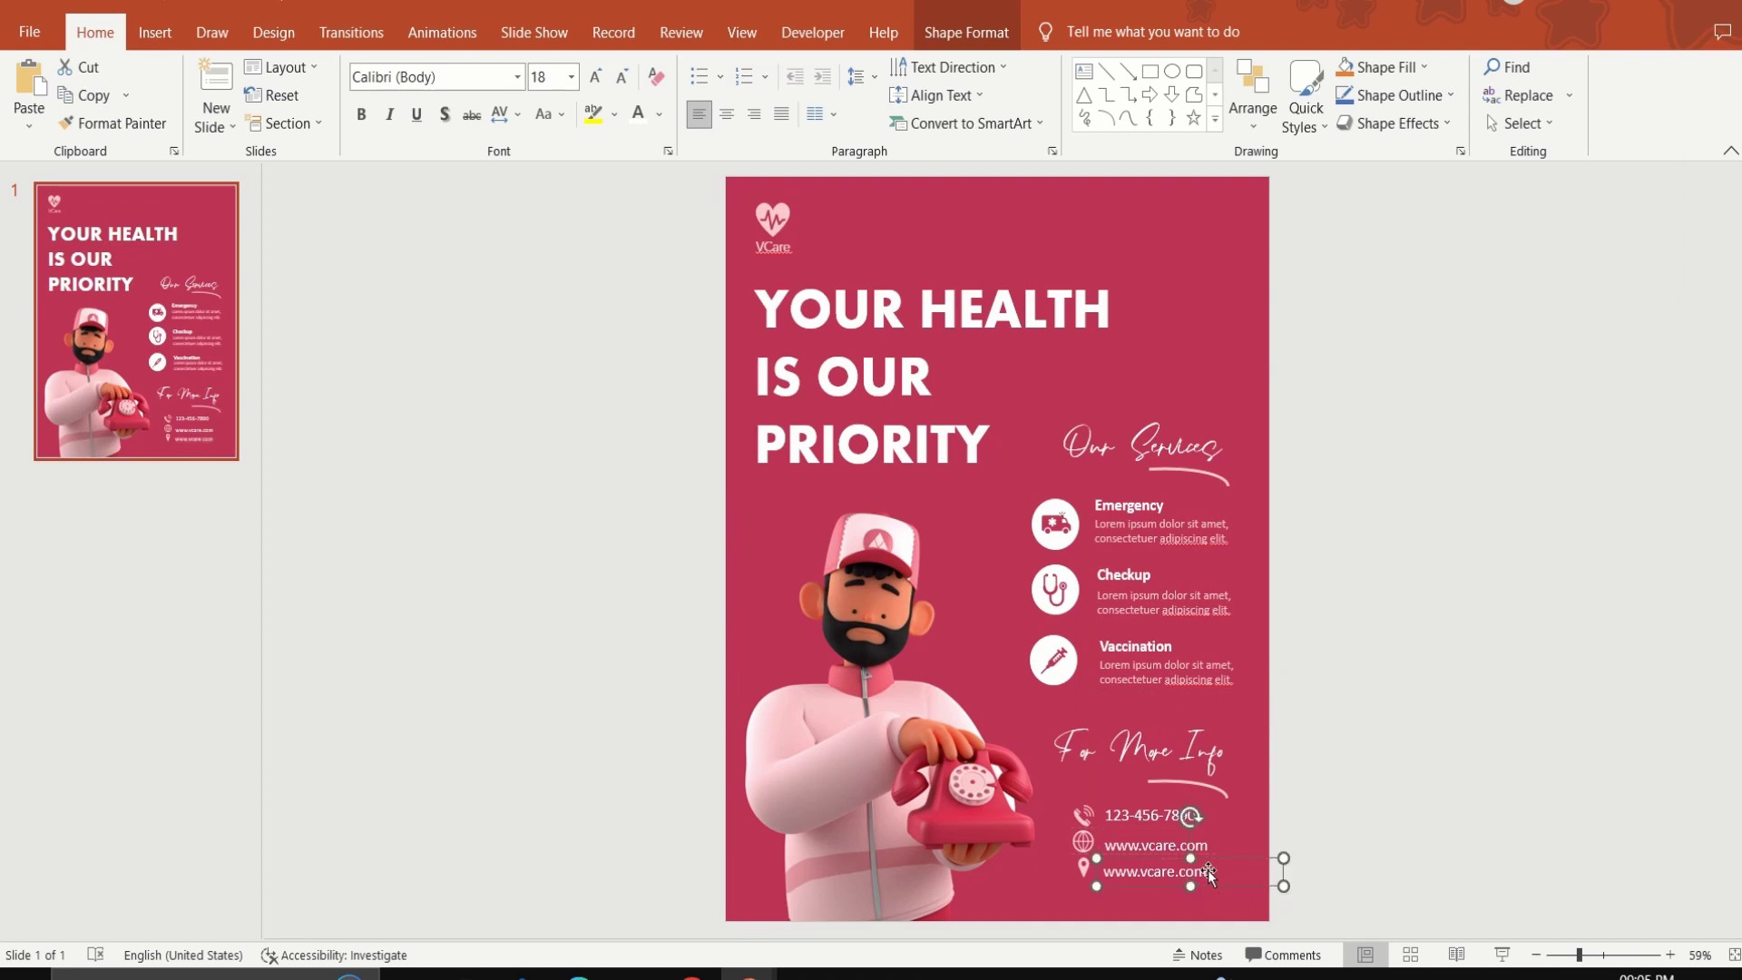
pyautogui.click(1206, 871)
pyautogui.press('BackSpace')
pyautogui.press('BackSpace')
pyautogui.press('BackSpace')
pyautogui.press('BackSpace')
pyautogui.press('BackSpace')
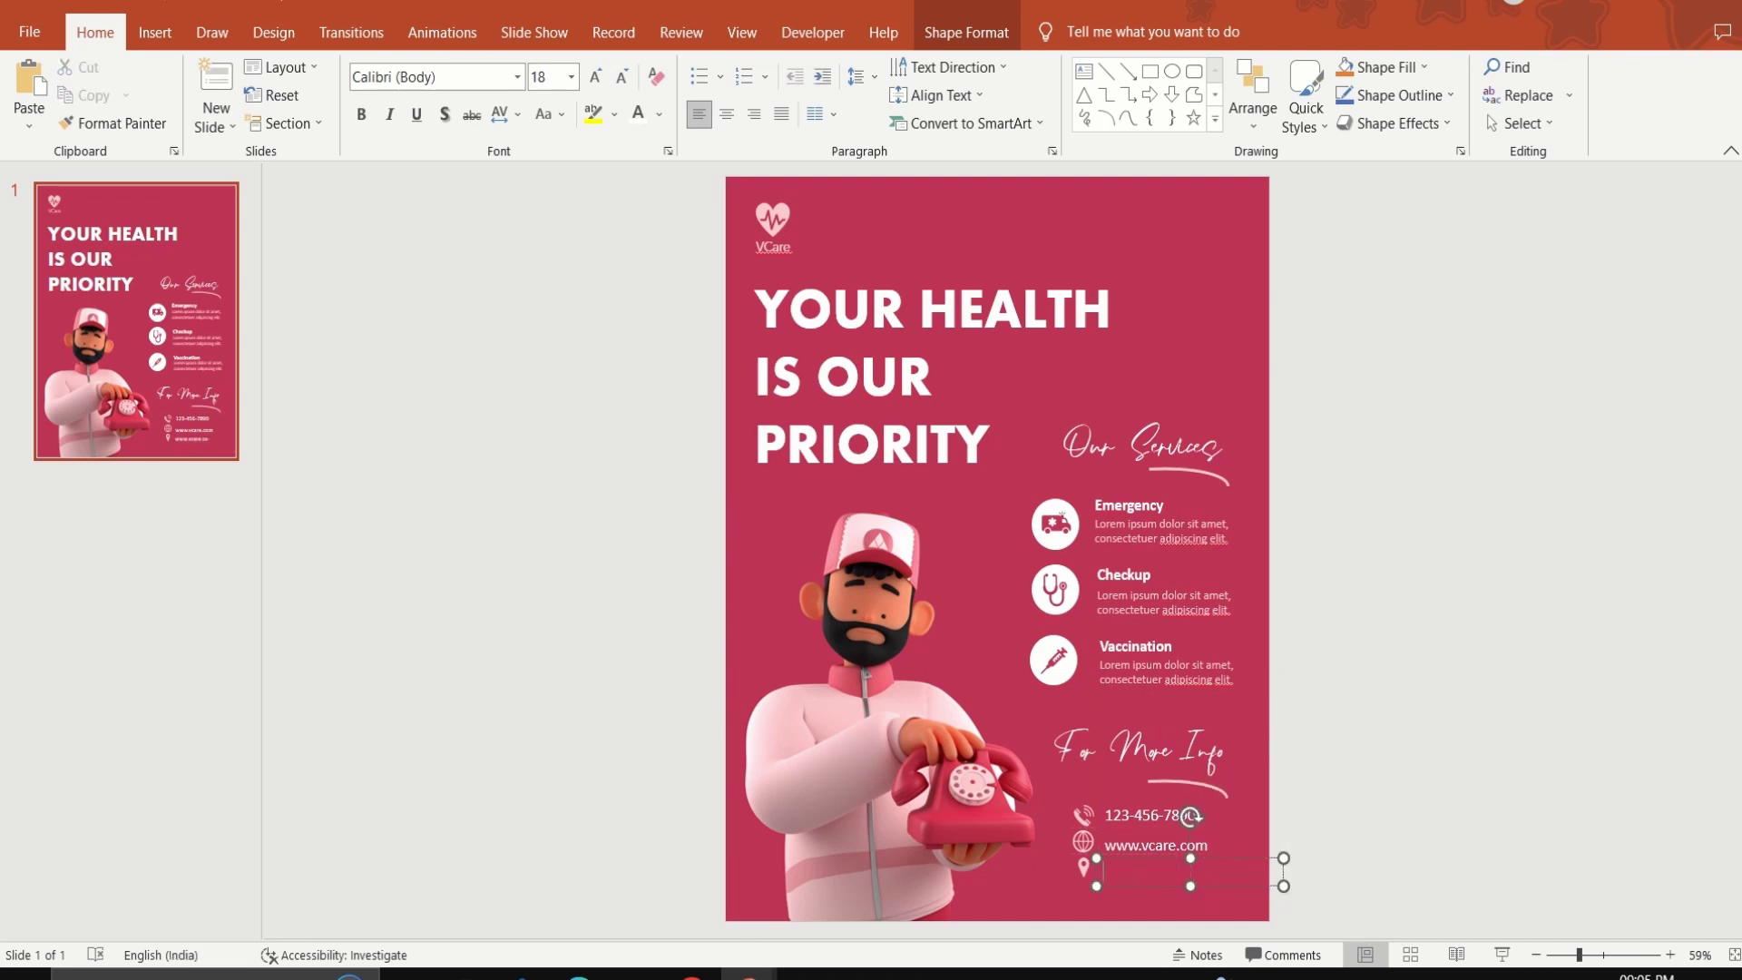
pyautogui.write('Lorem I')
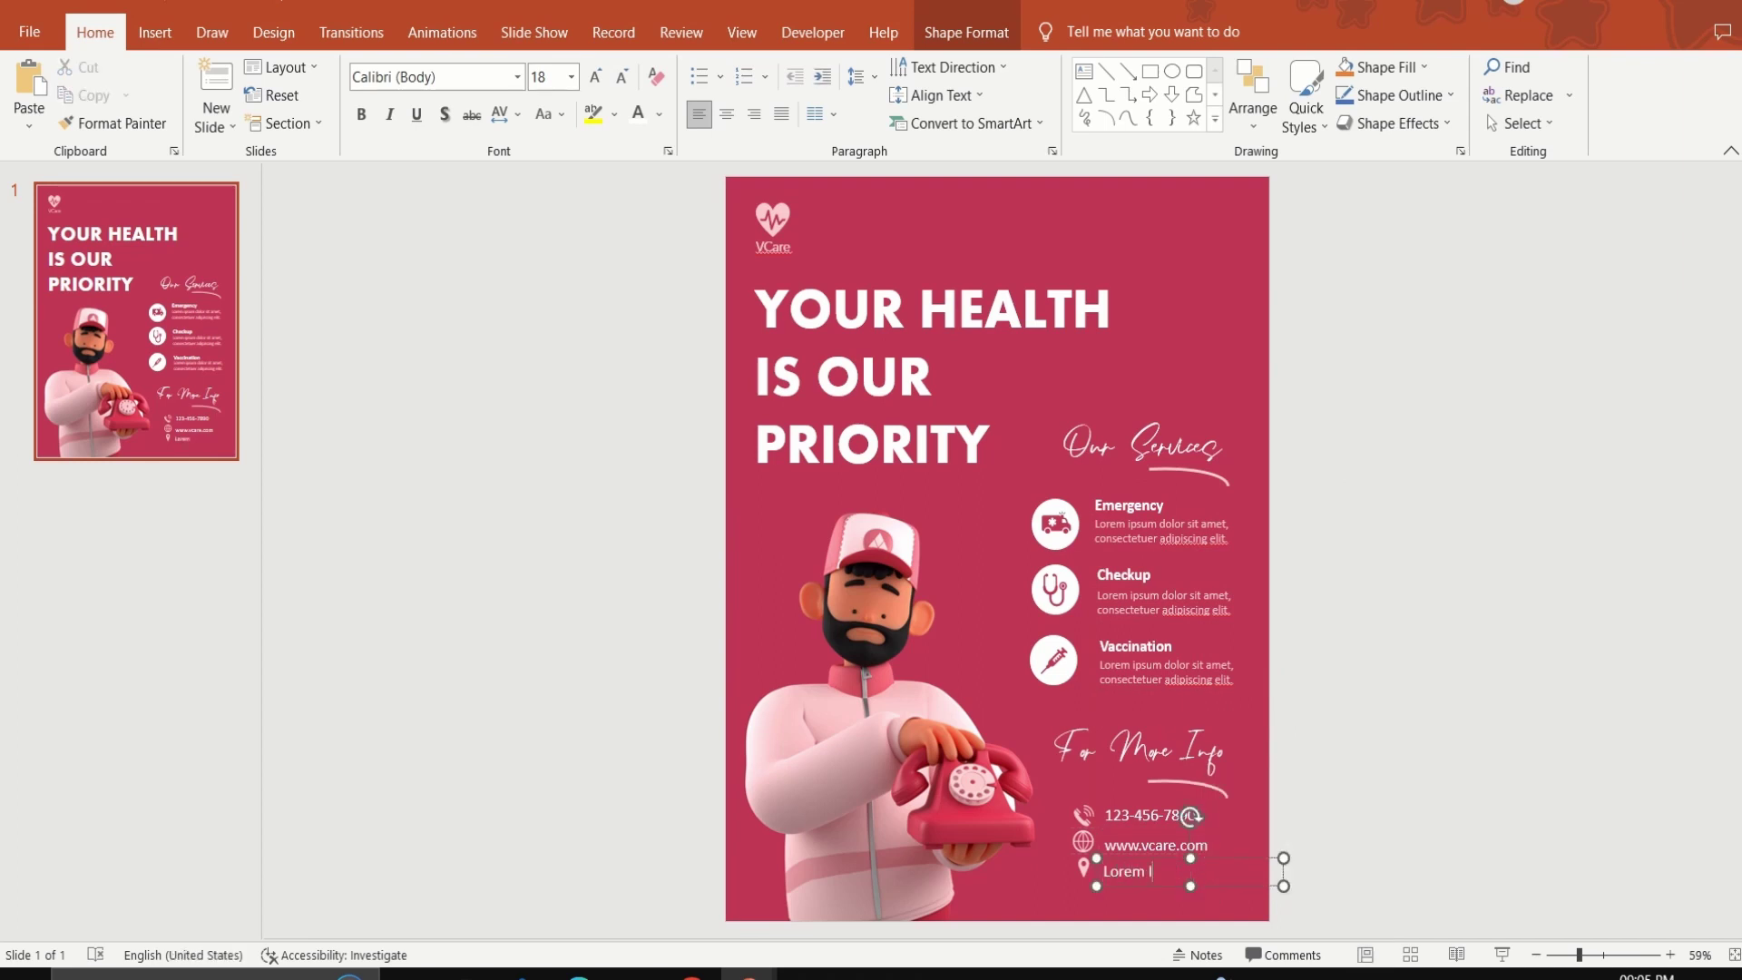
pyautogui.write('psum C')
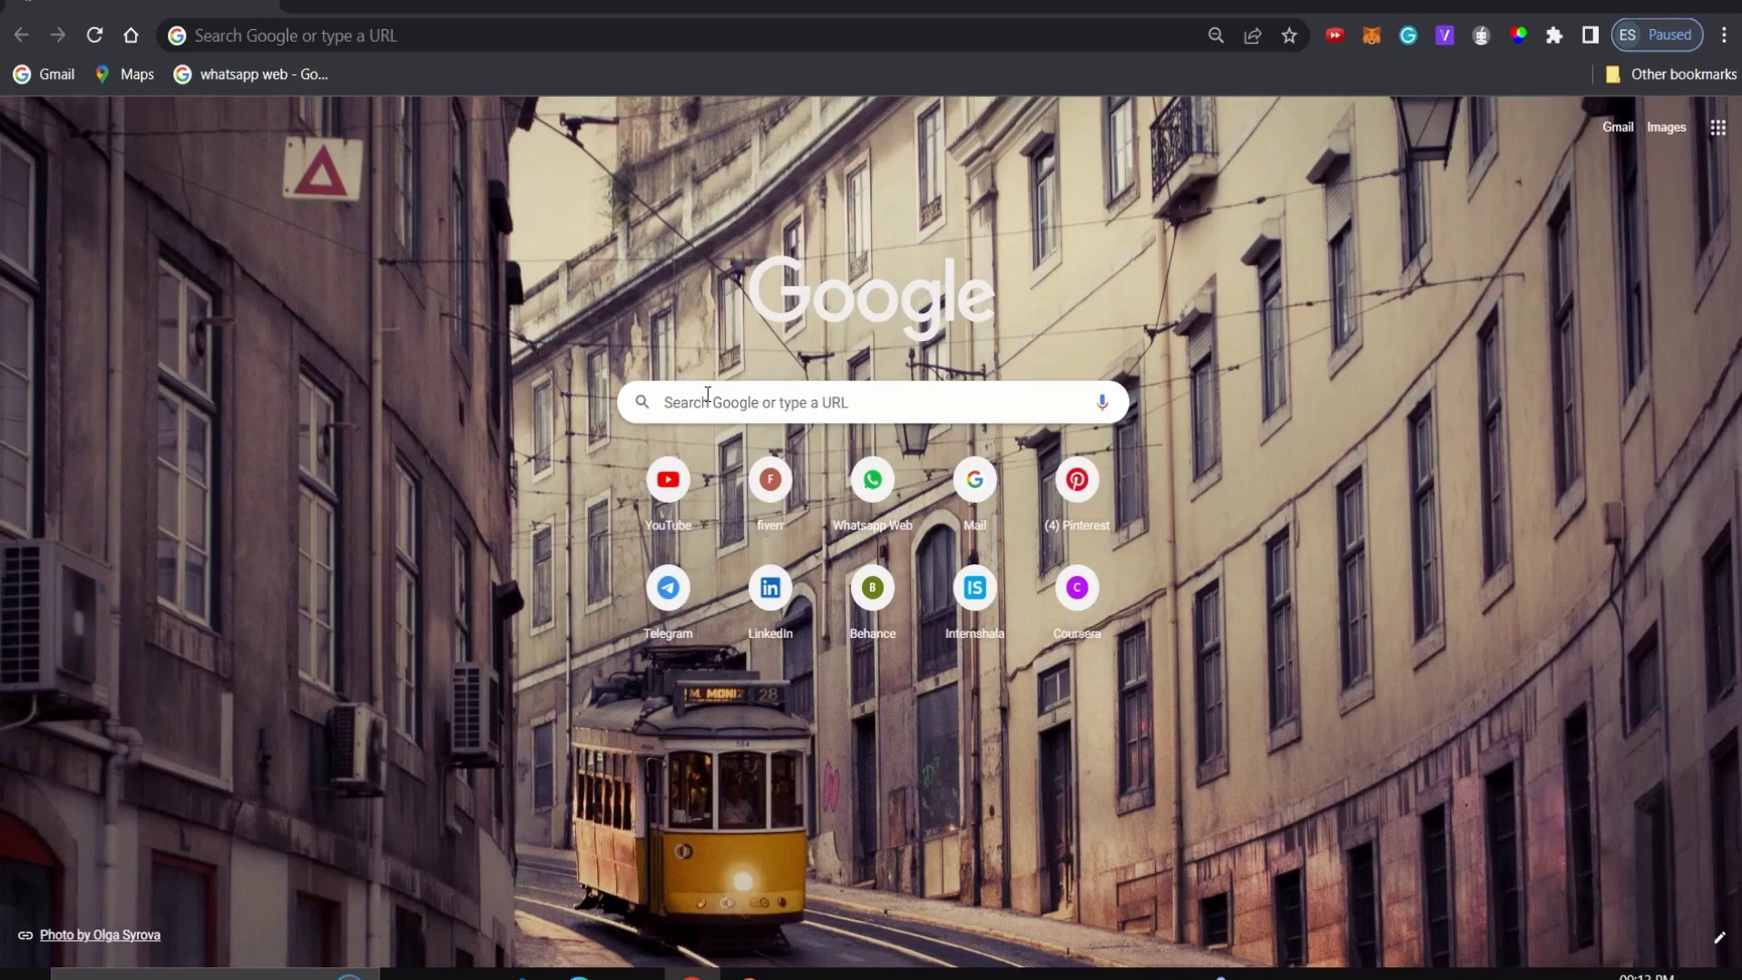
# Search the web for 'png to svg' and open the Convertio PNG to SVG converter.
pyautogui.click(707, 394)
pyautogui.write('png t')
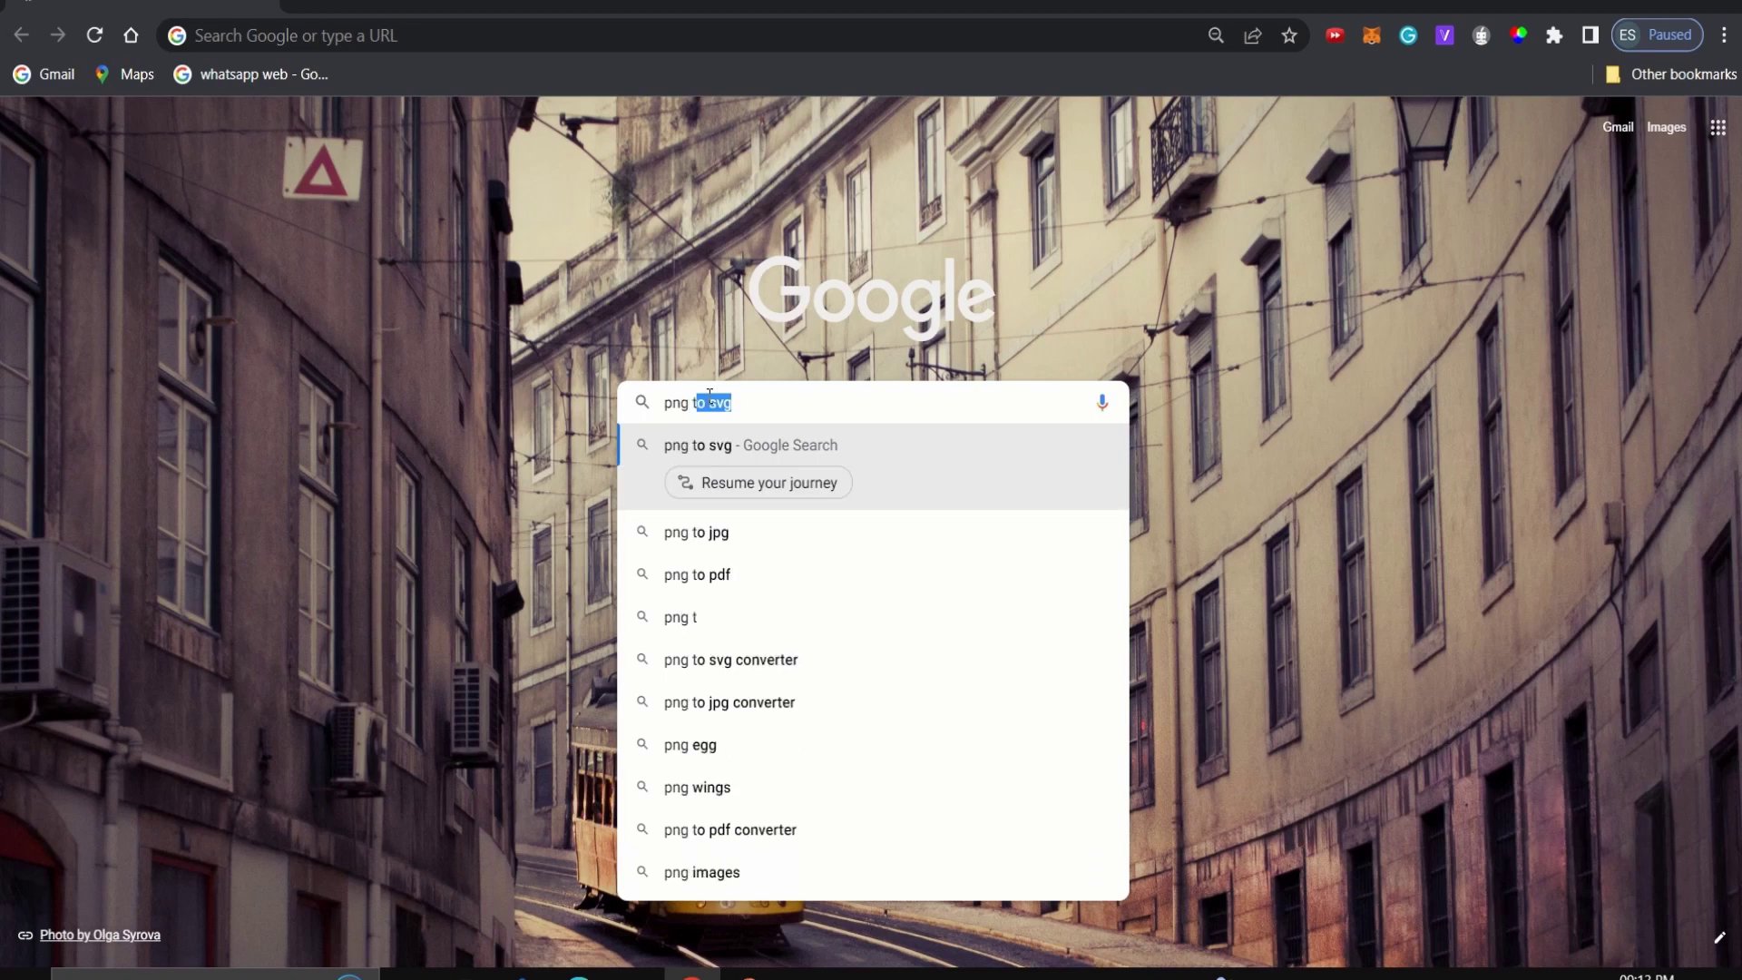
pyautogui.write('o svg')
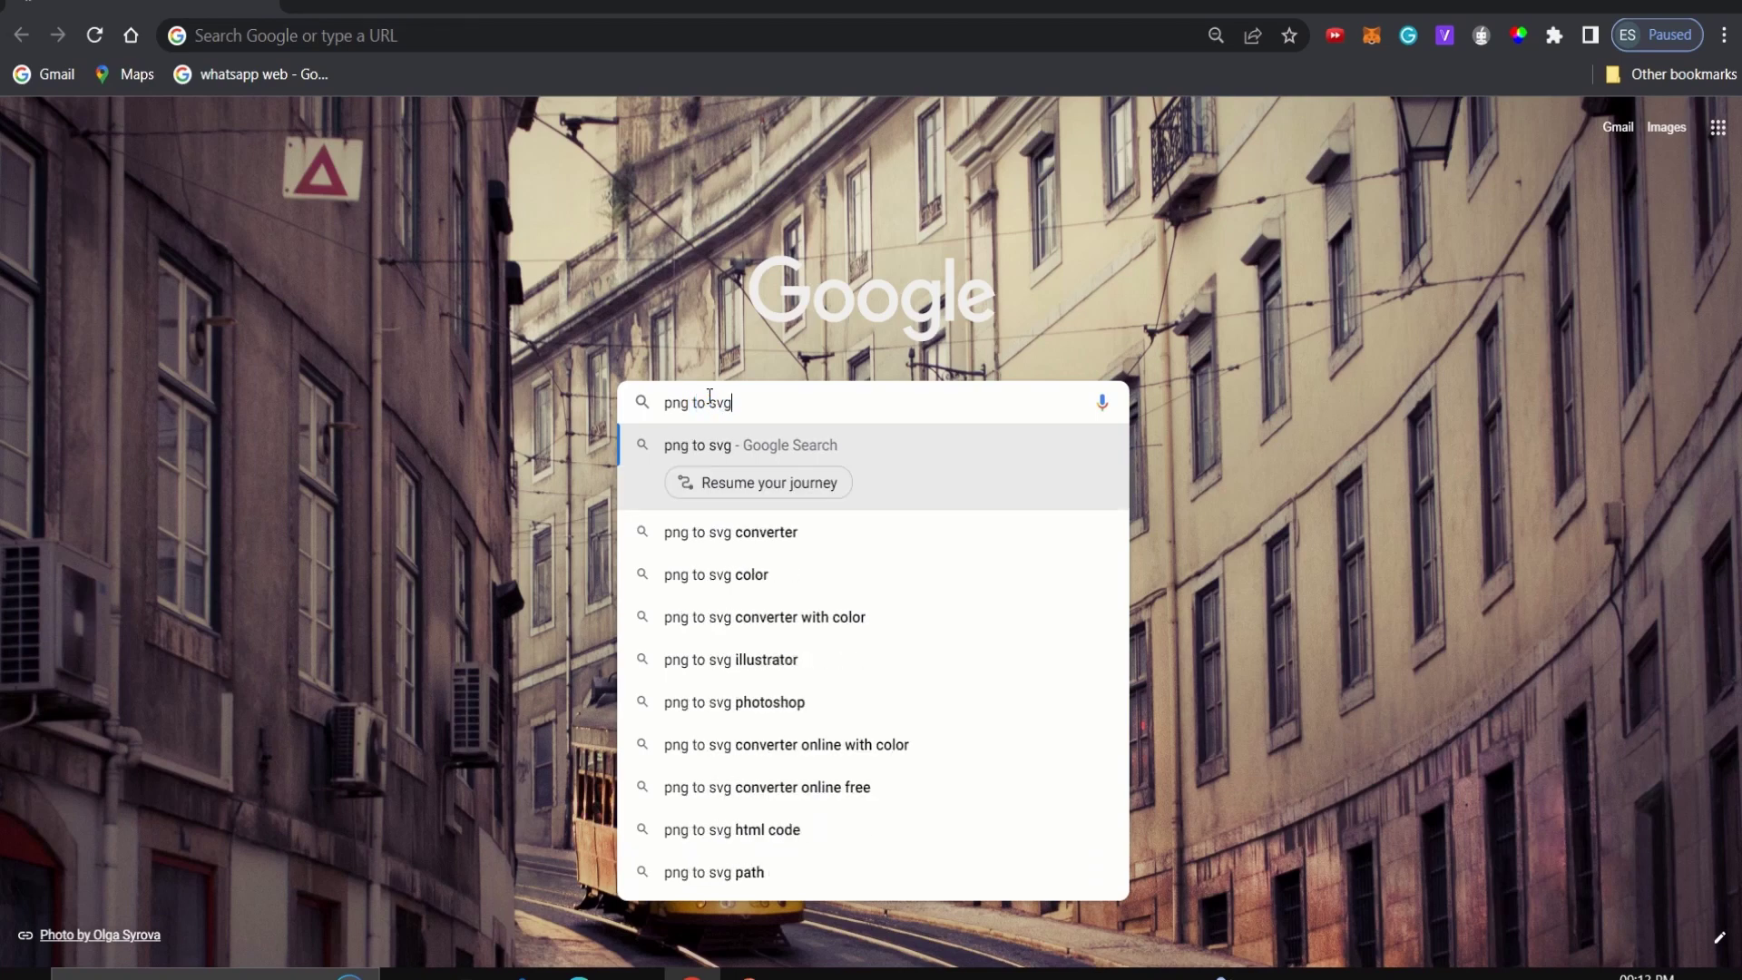
pyautogui.press('Return')
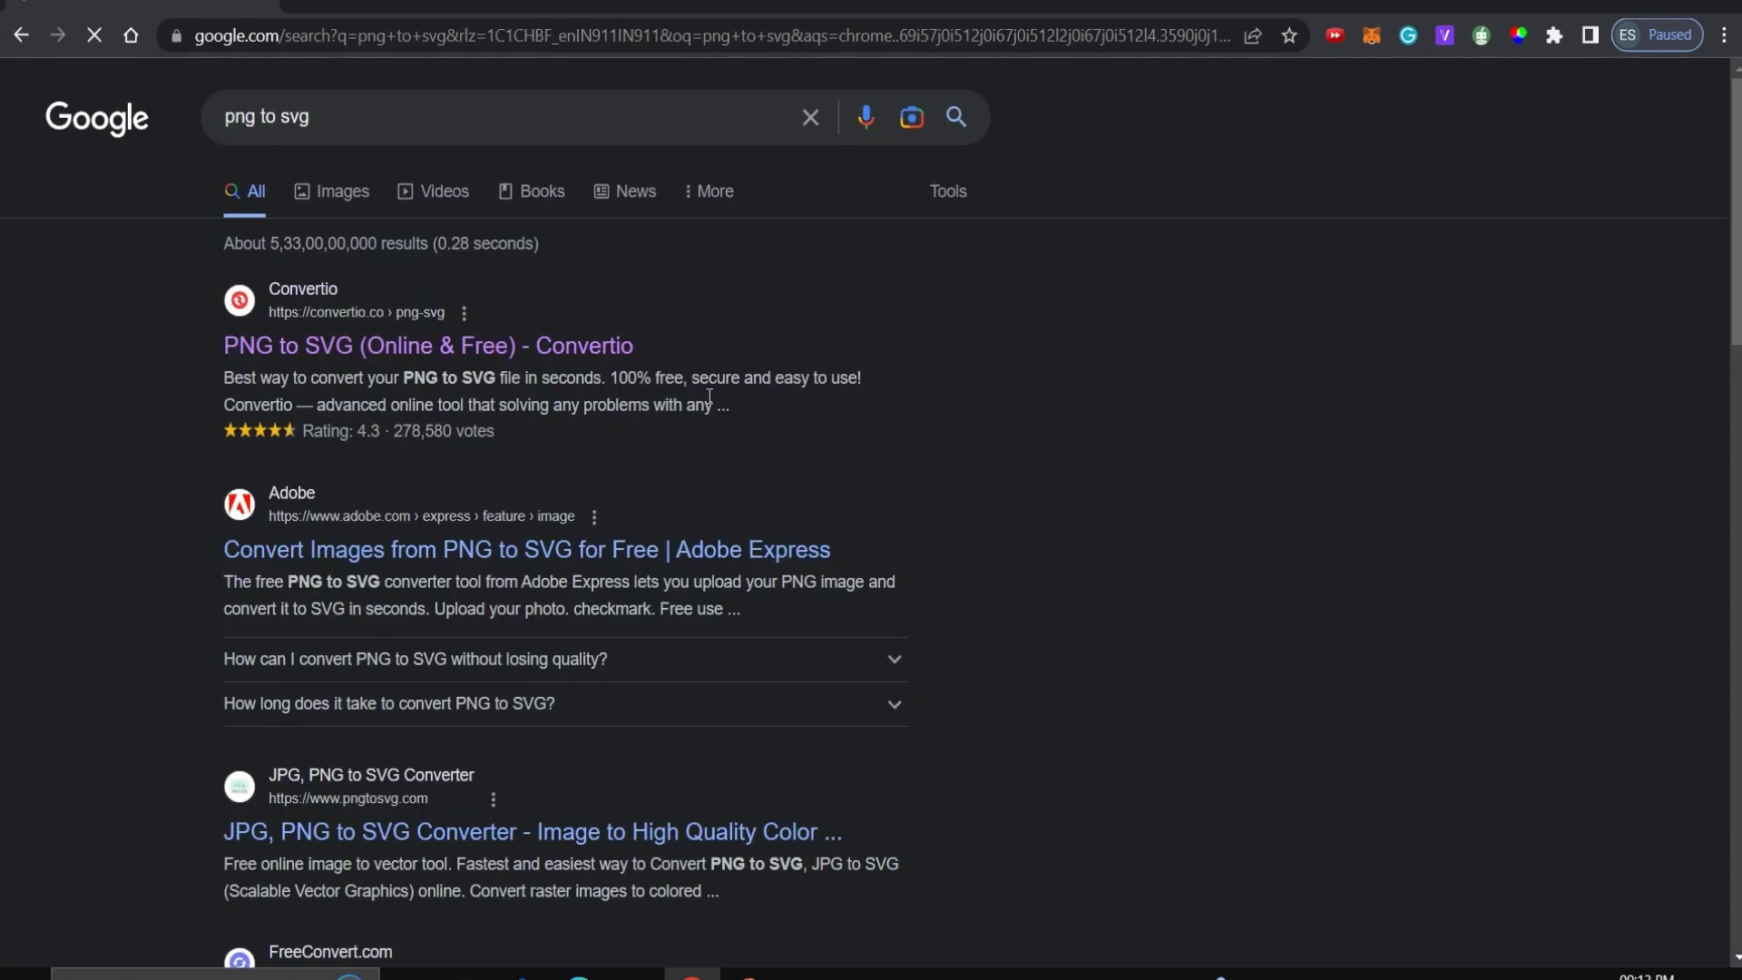
pyautogui.click(601, 354)
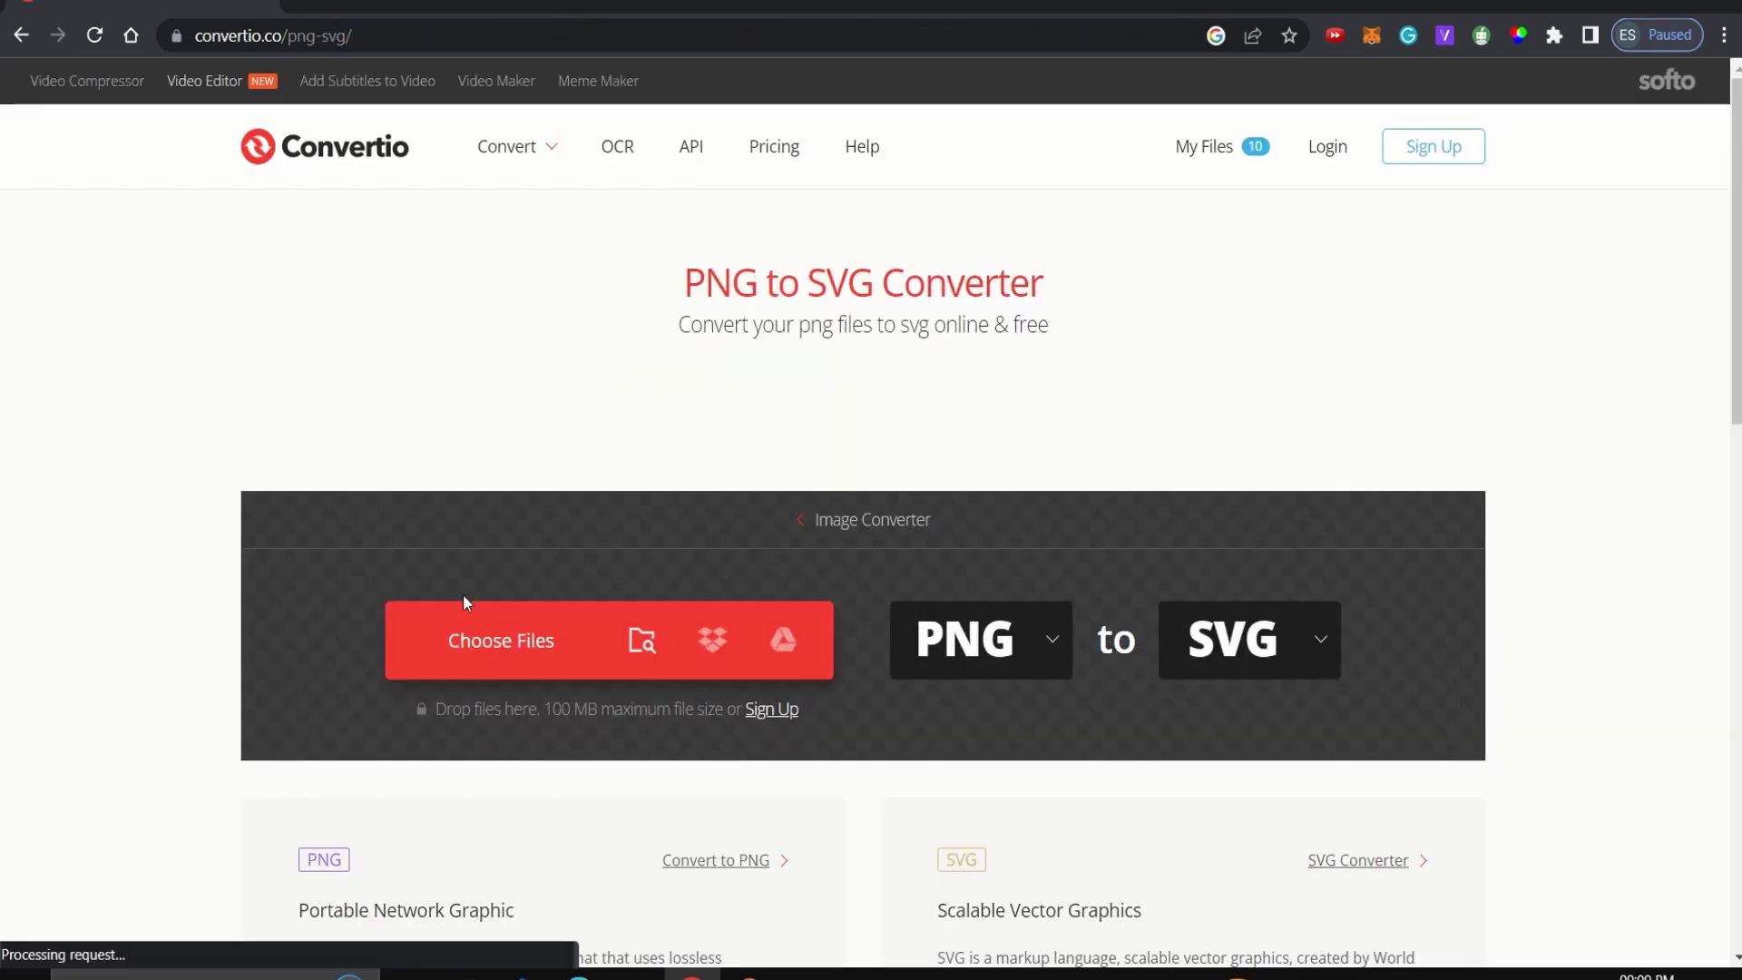
# Upload the badge image from 247-open-service-support, convert it, and download sl_080420_33360_13.svg.
pyautogui.click(497, 644)
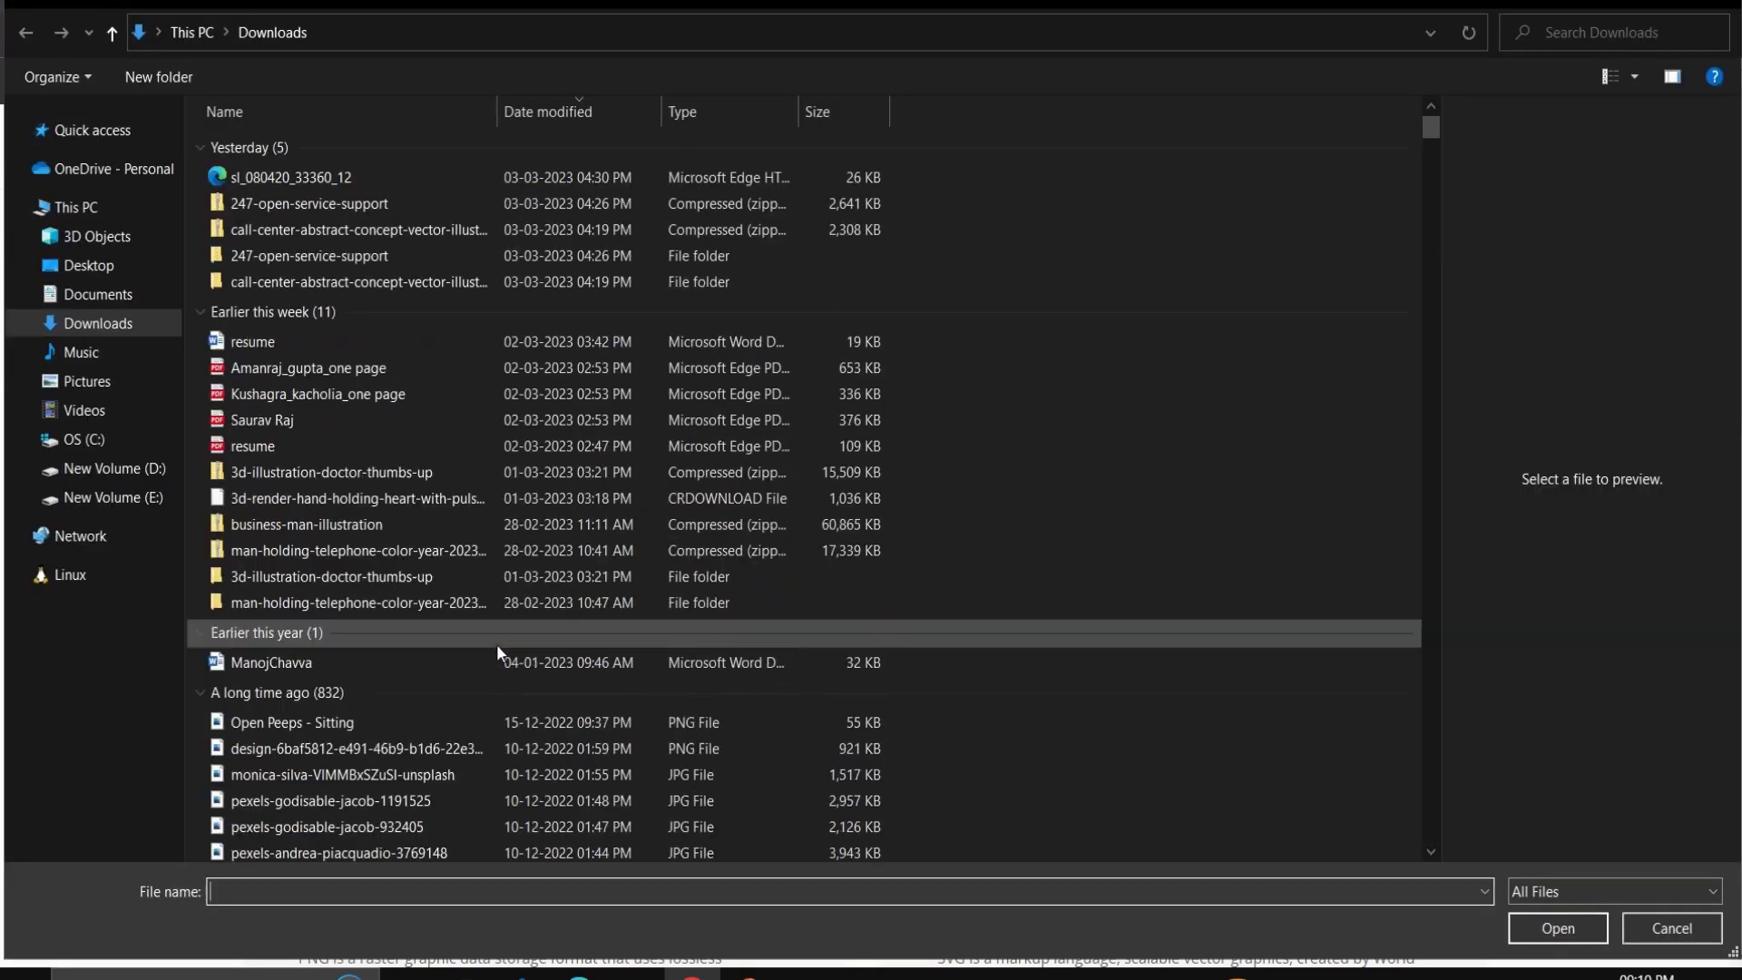
pyautogui.click(408, 260)
pyautogui.doubleClick(408, 260)
pyautogui.click(411, 243)
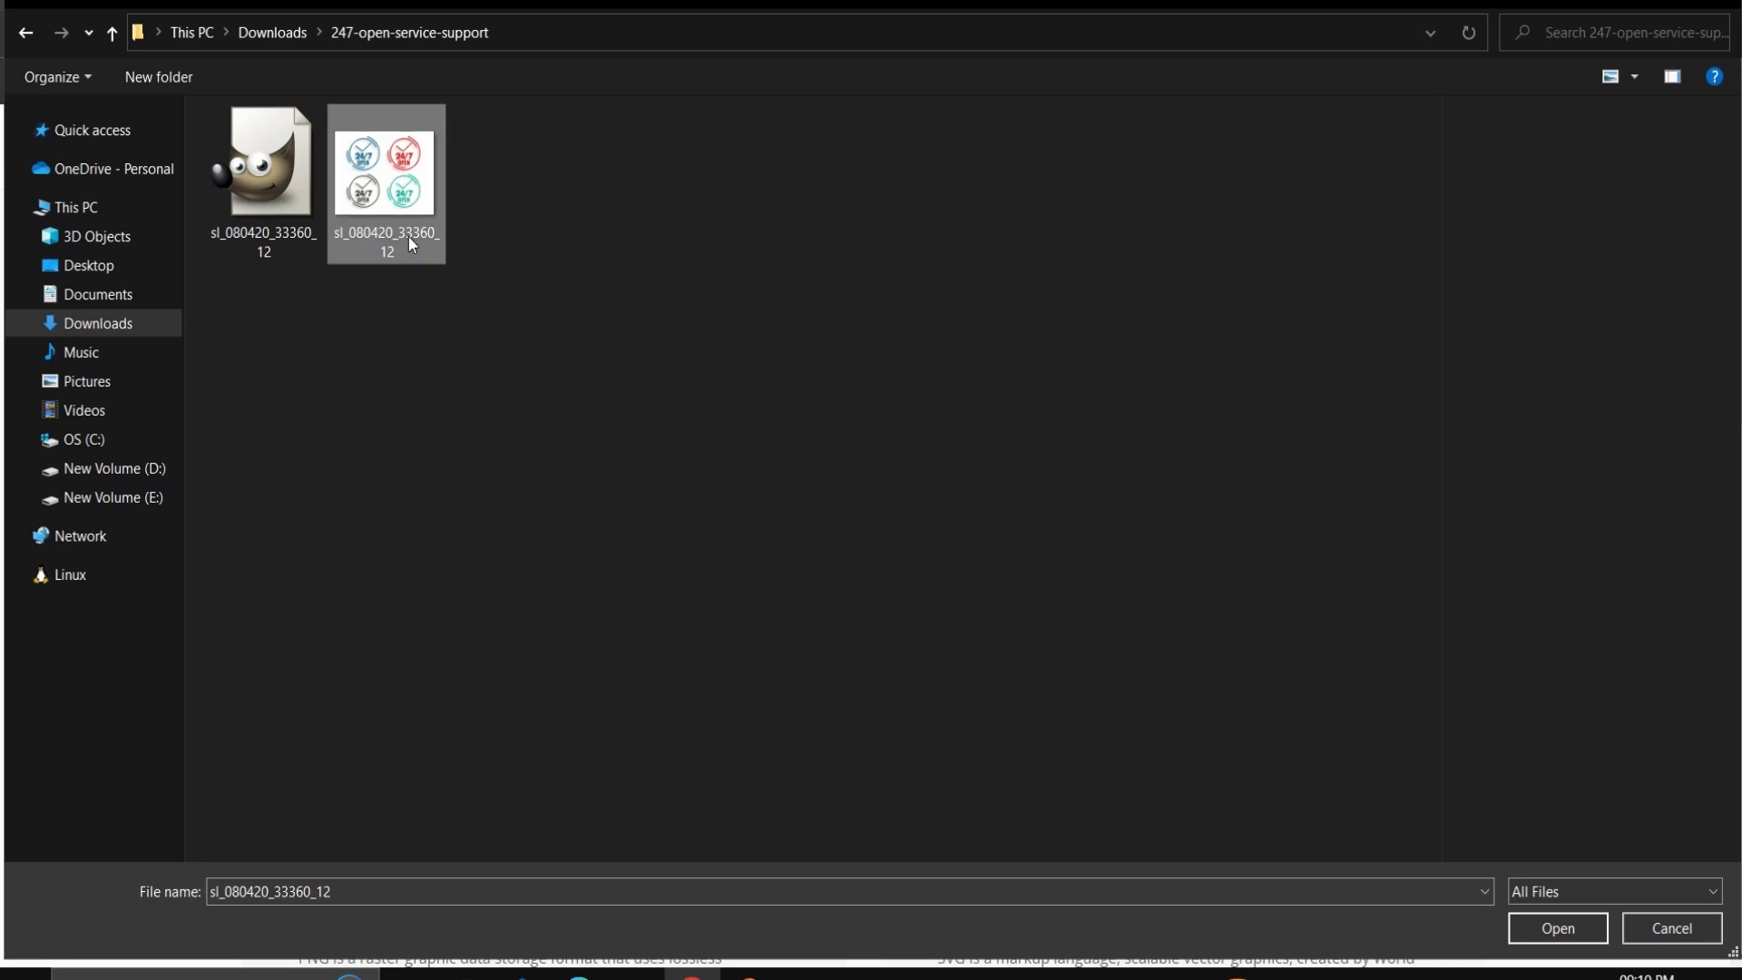
pyautogui.click(1561, 934)
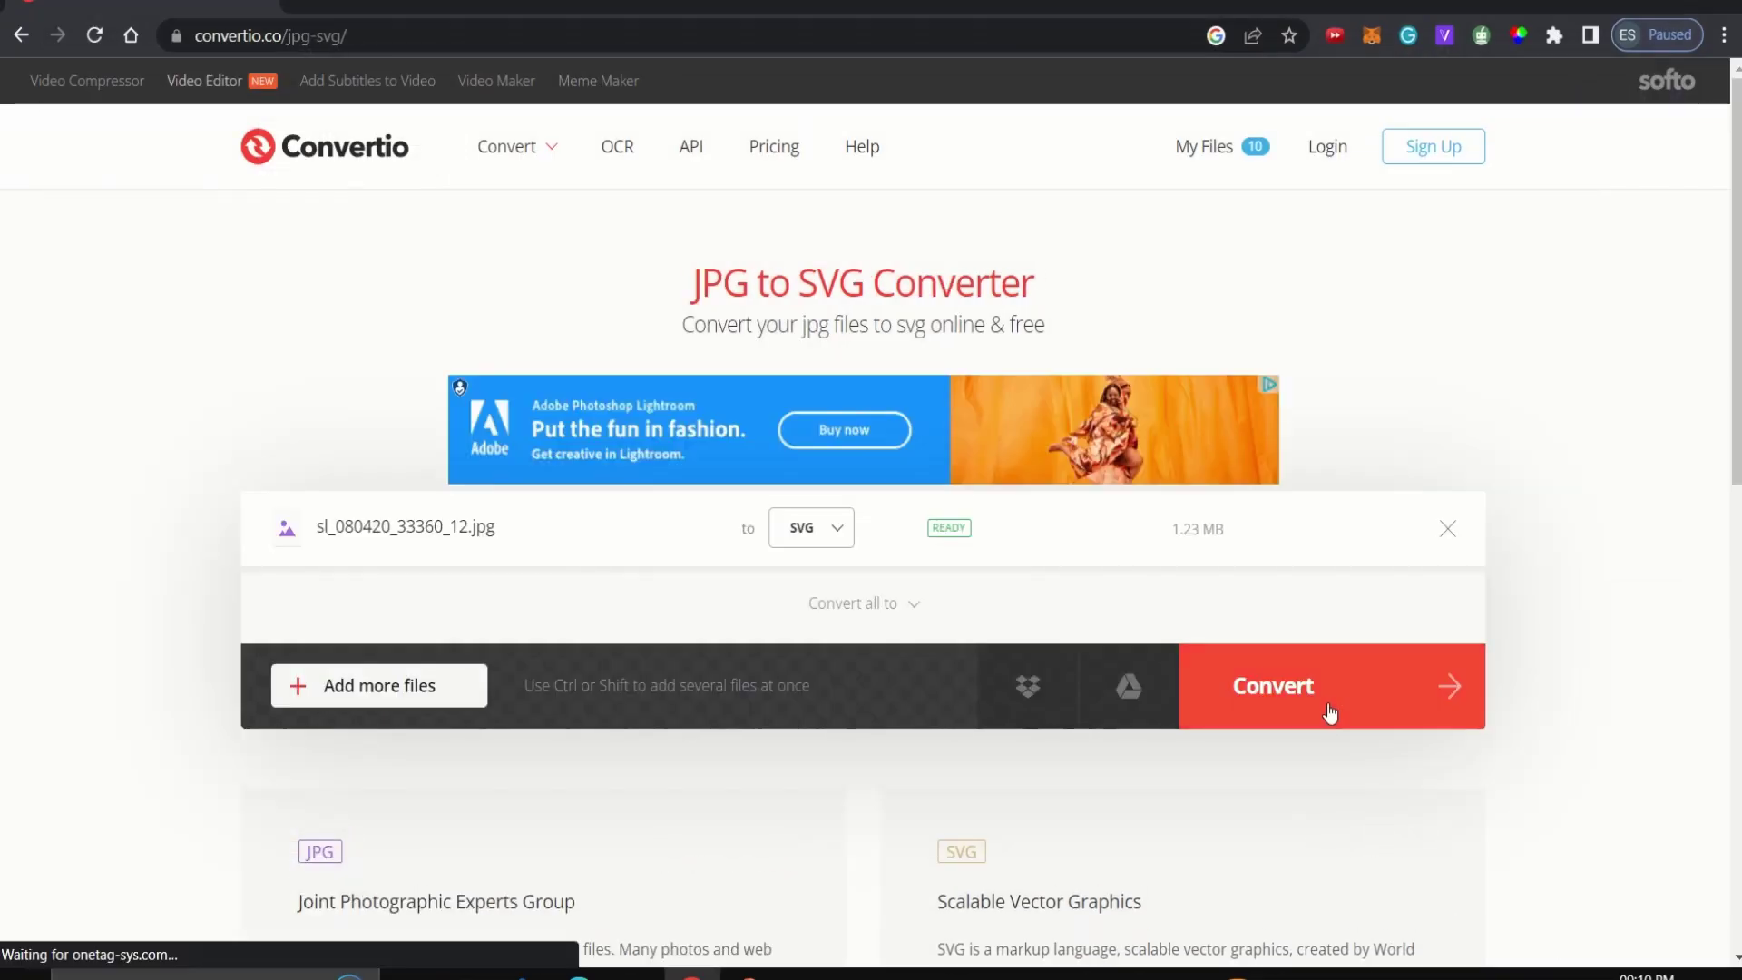
pyautogui.click(1329, 712)
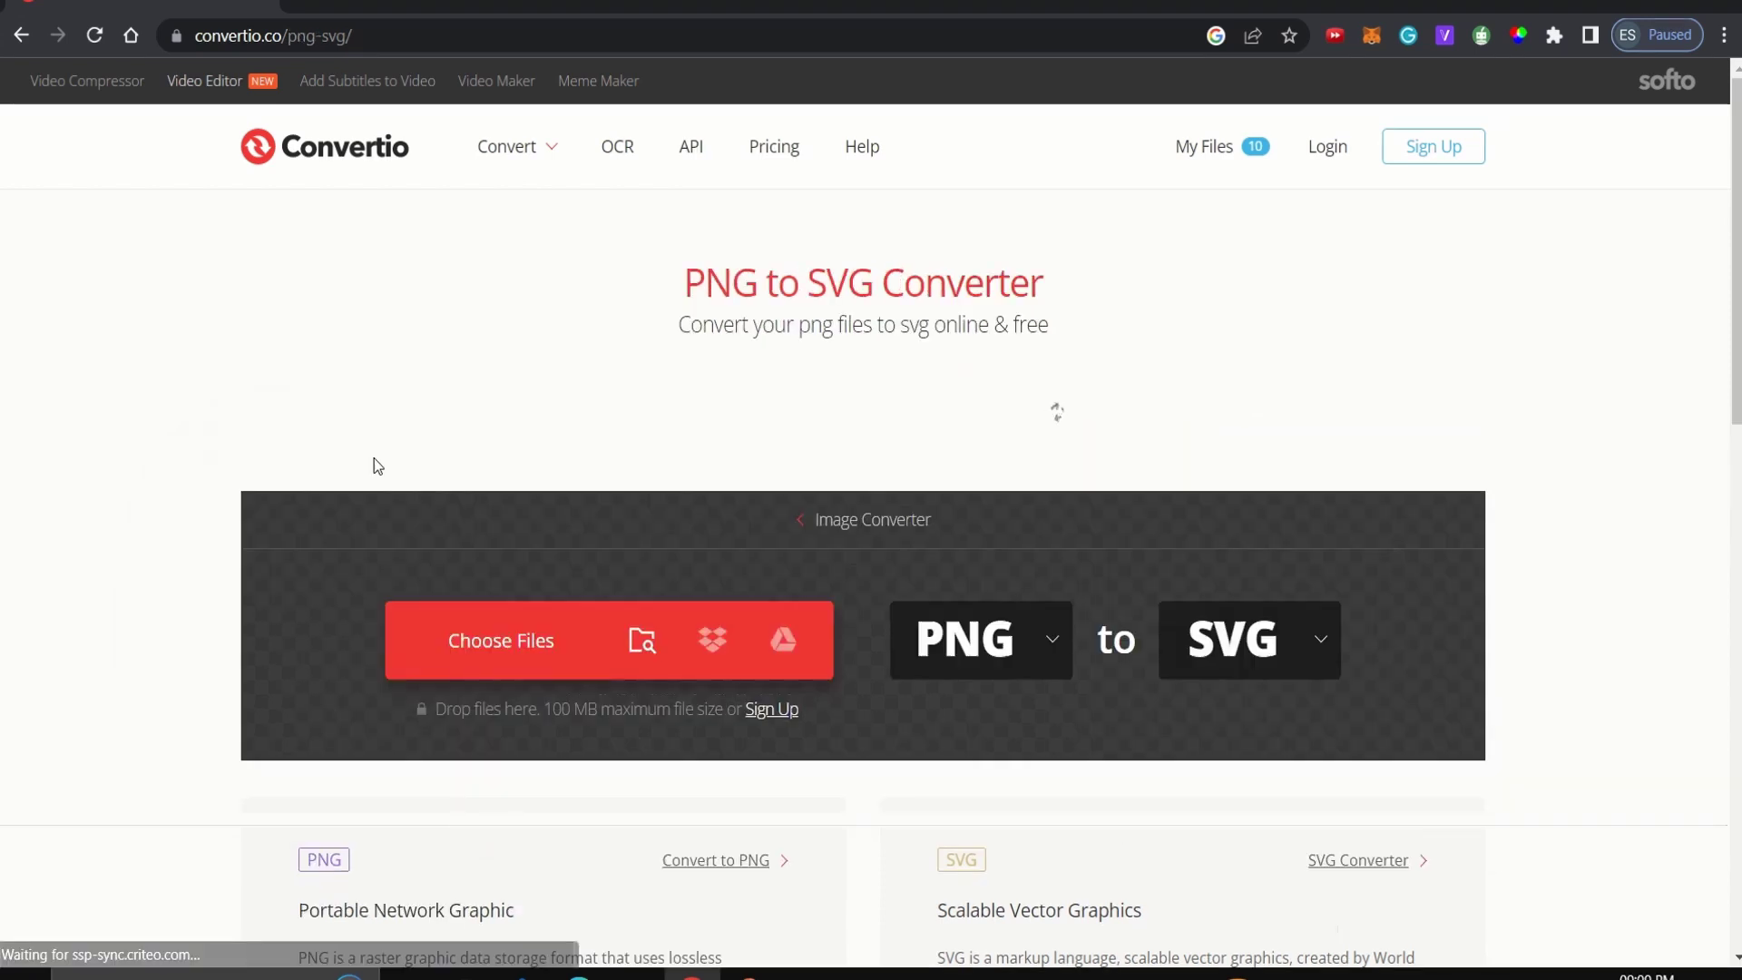
pyautogui.click(1386, 415)
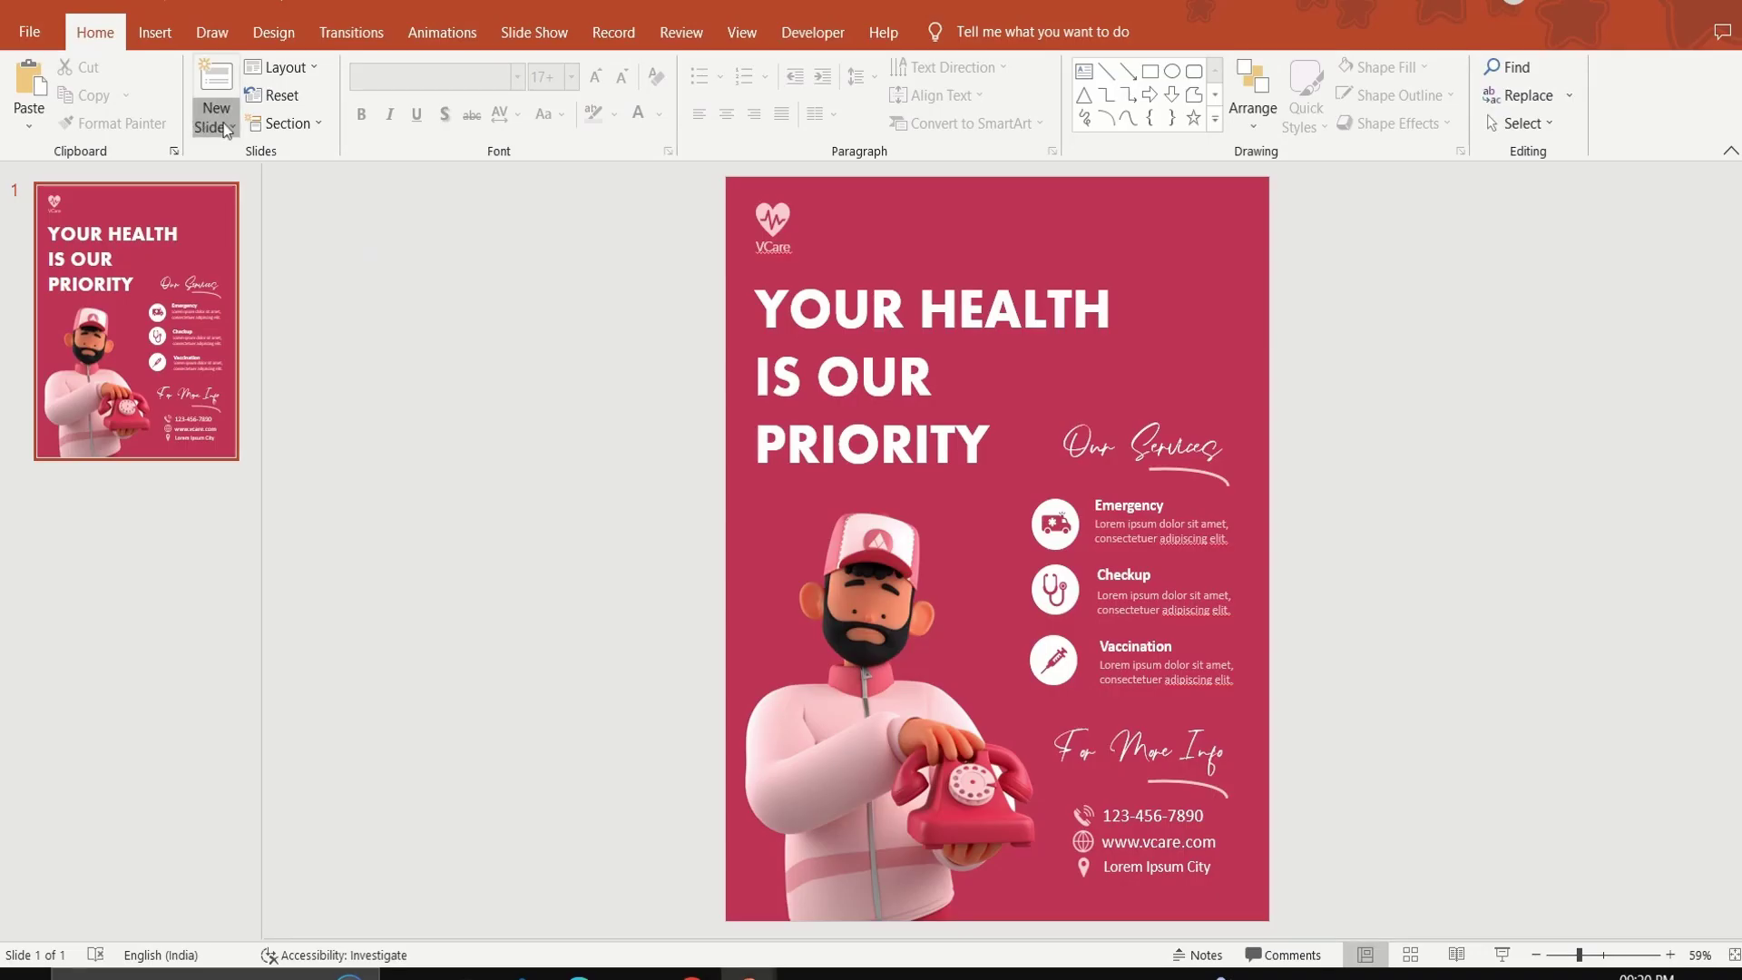
# Add a new blank slide after the poster.
pyautogui.click(215, 120)
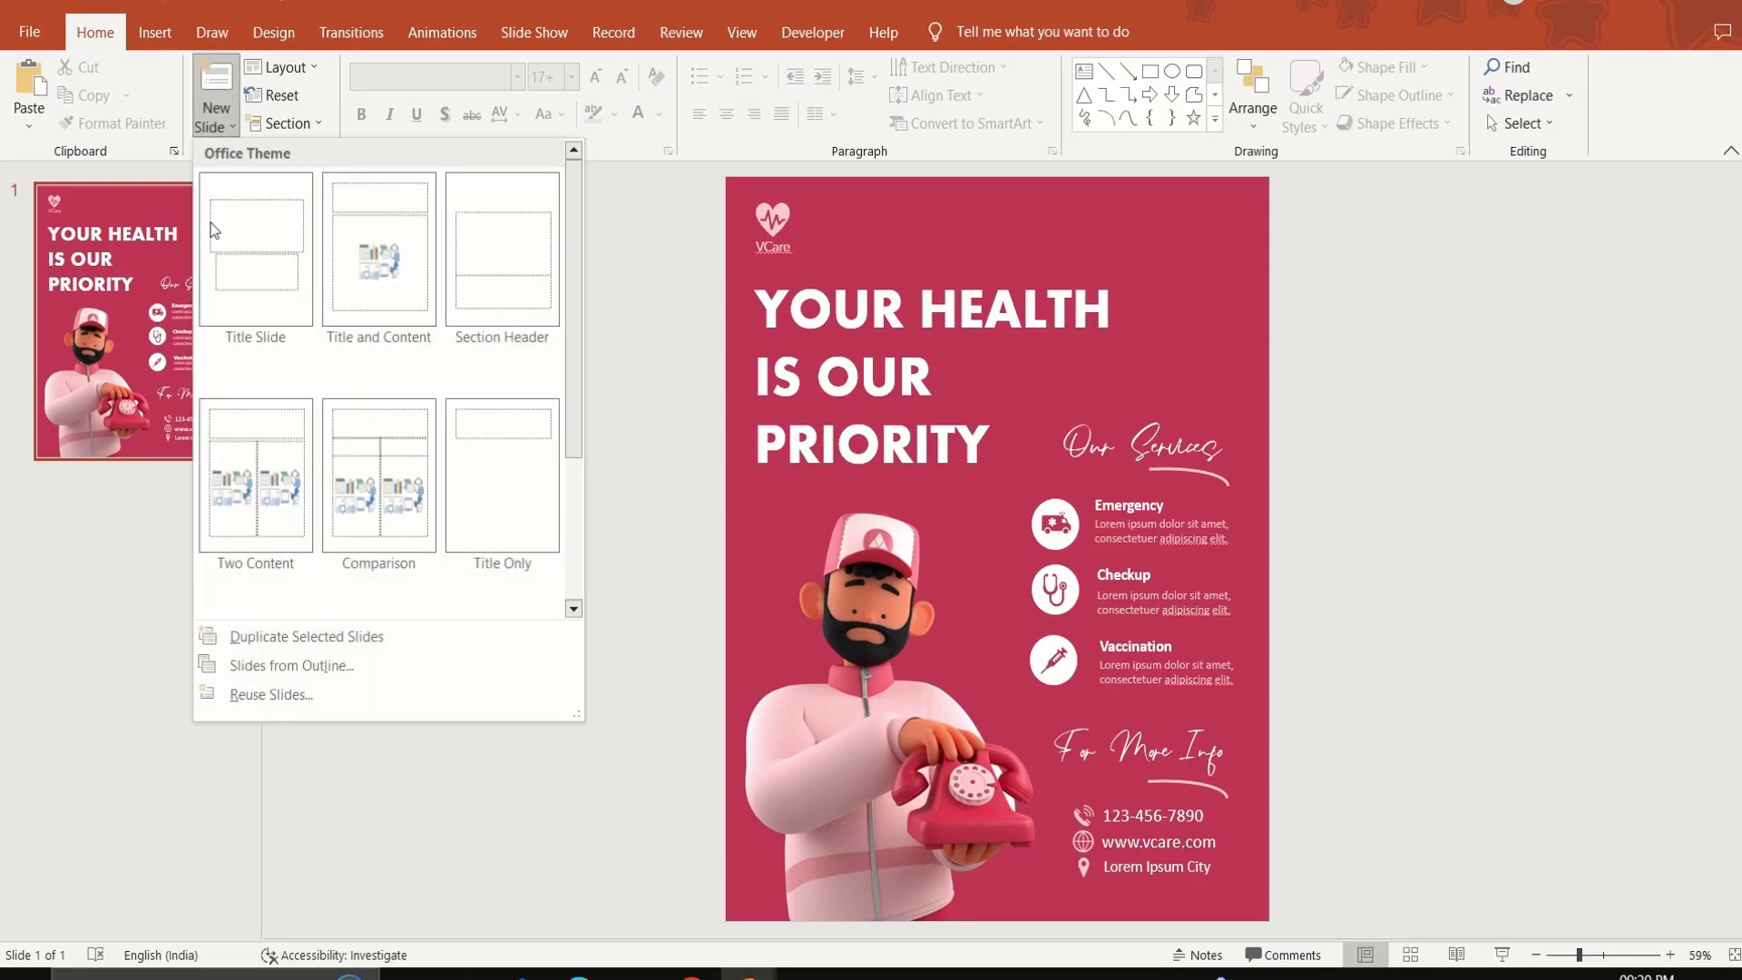
pyautogui.click(574, 606)
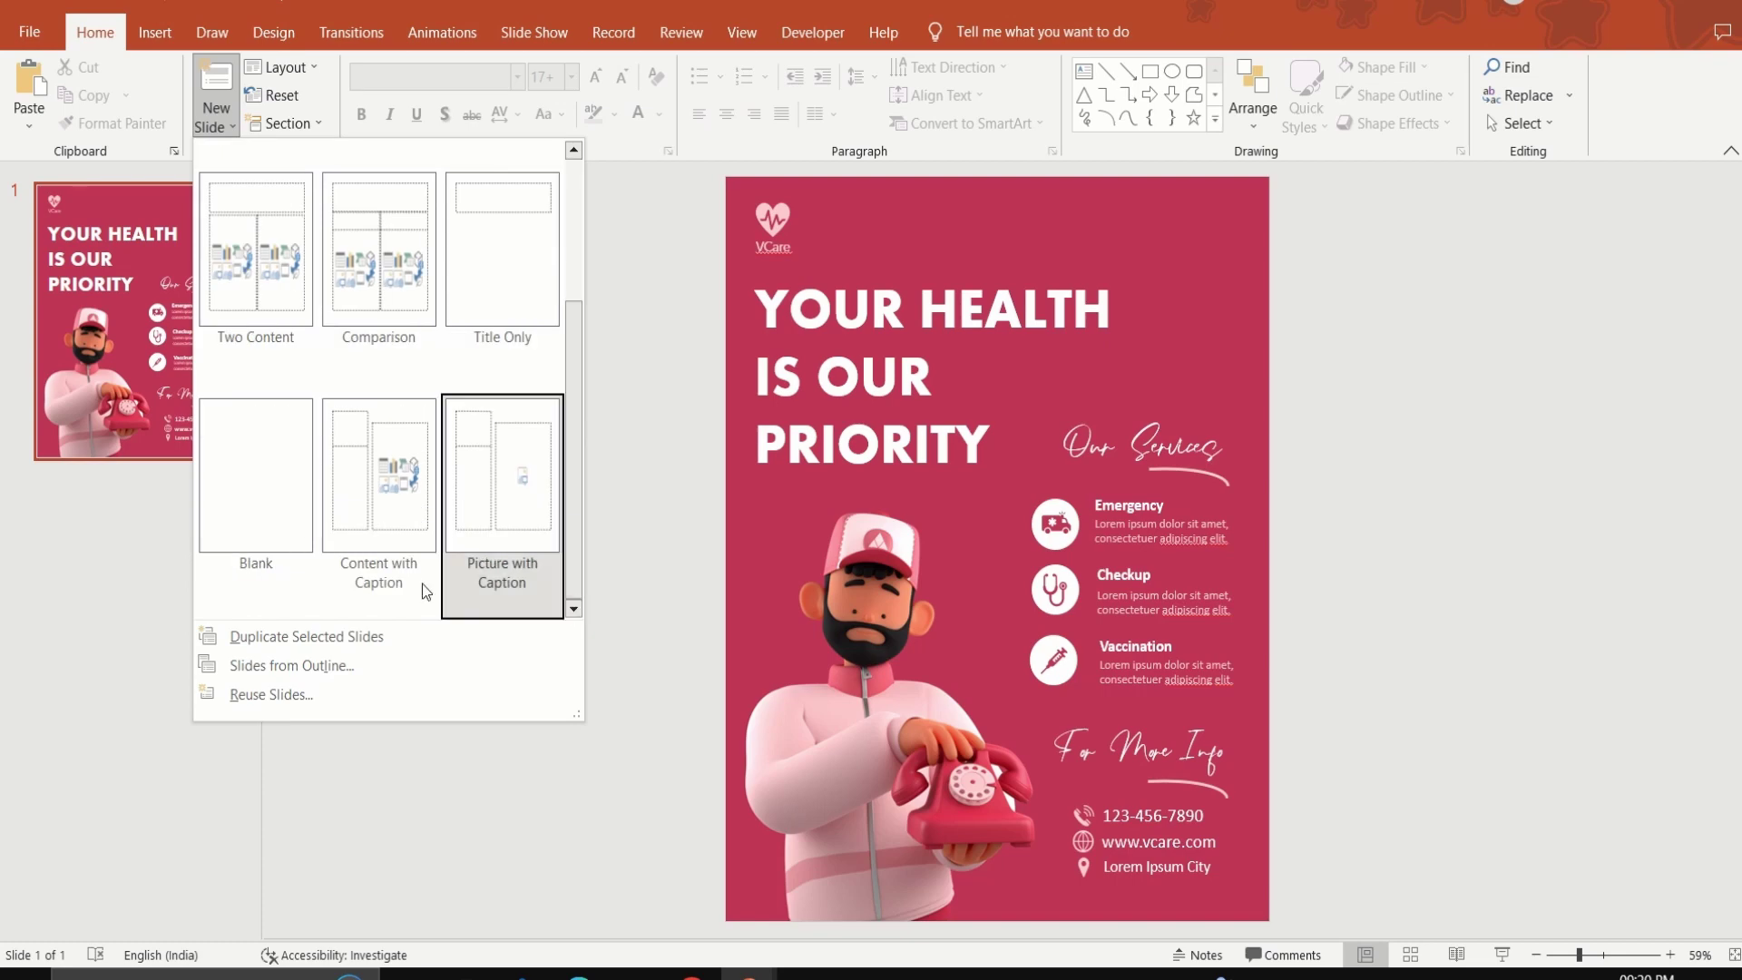
pyautogui.click(274, 502)
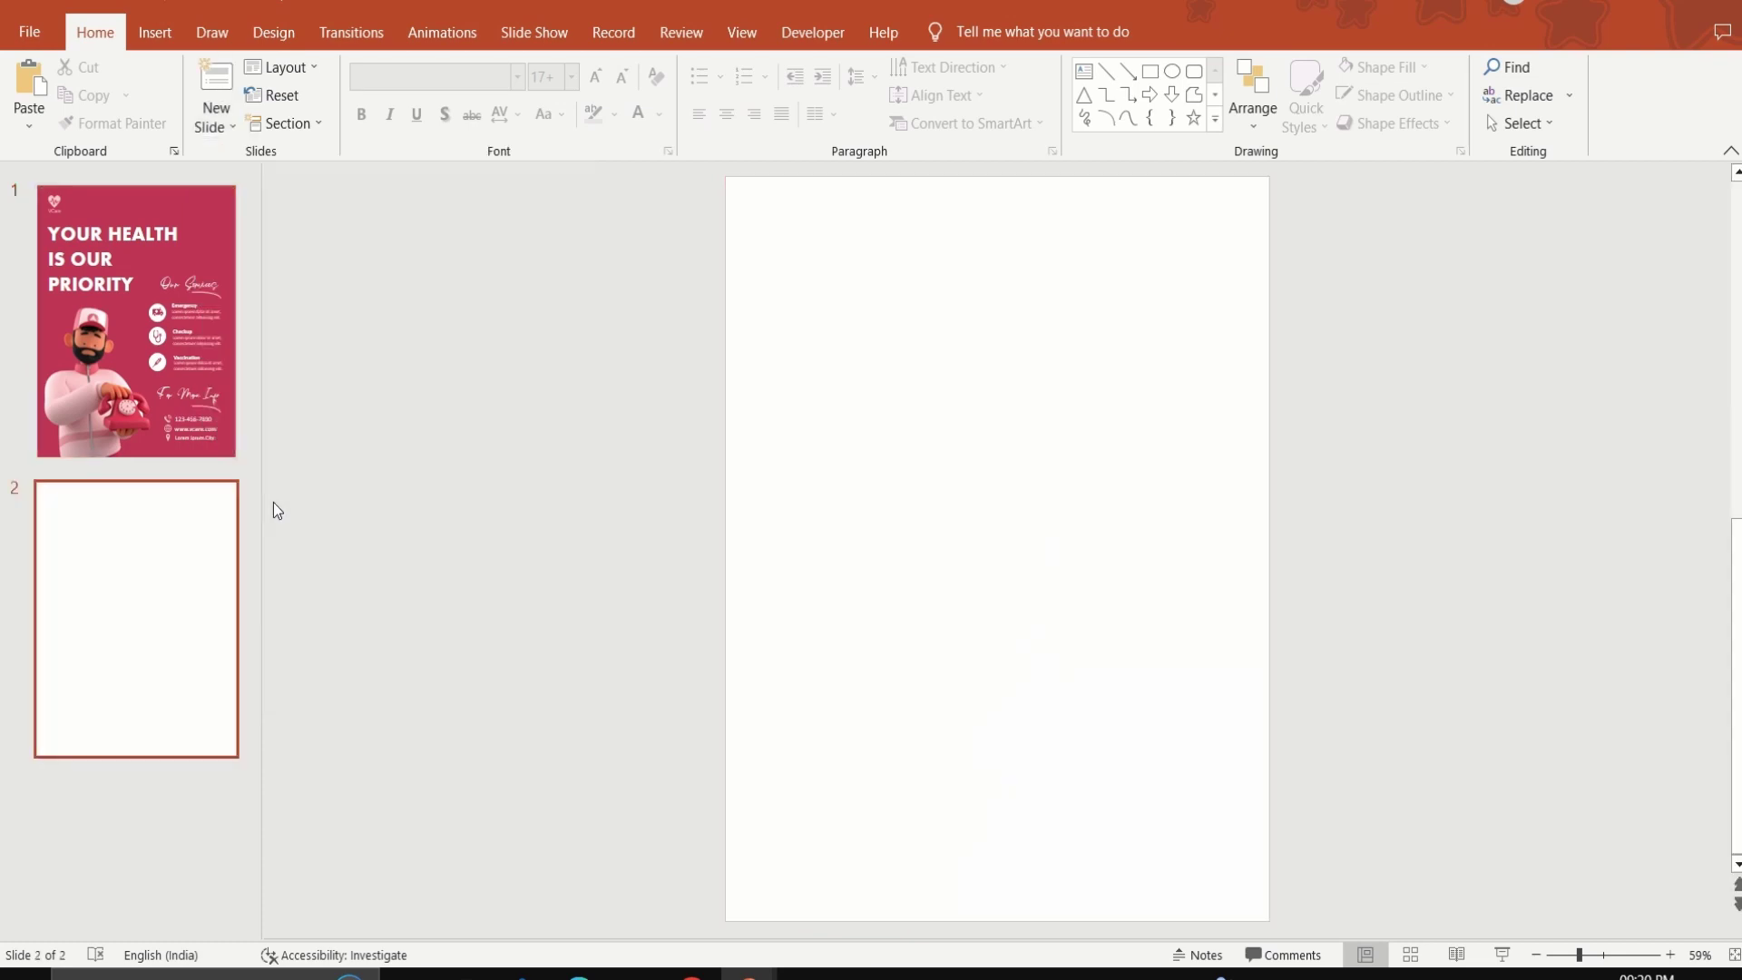
# Insert the downloaded sl_080420_33360_13 picture from this device onto slide 2.
pyautogui.click(154, 33)
pyautogui.click(154, 117)
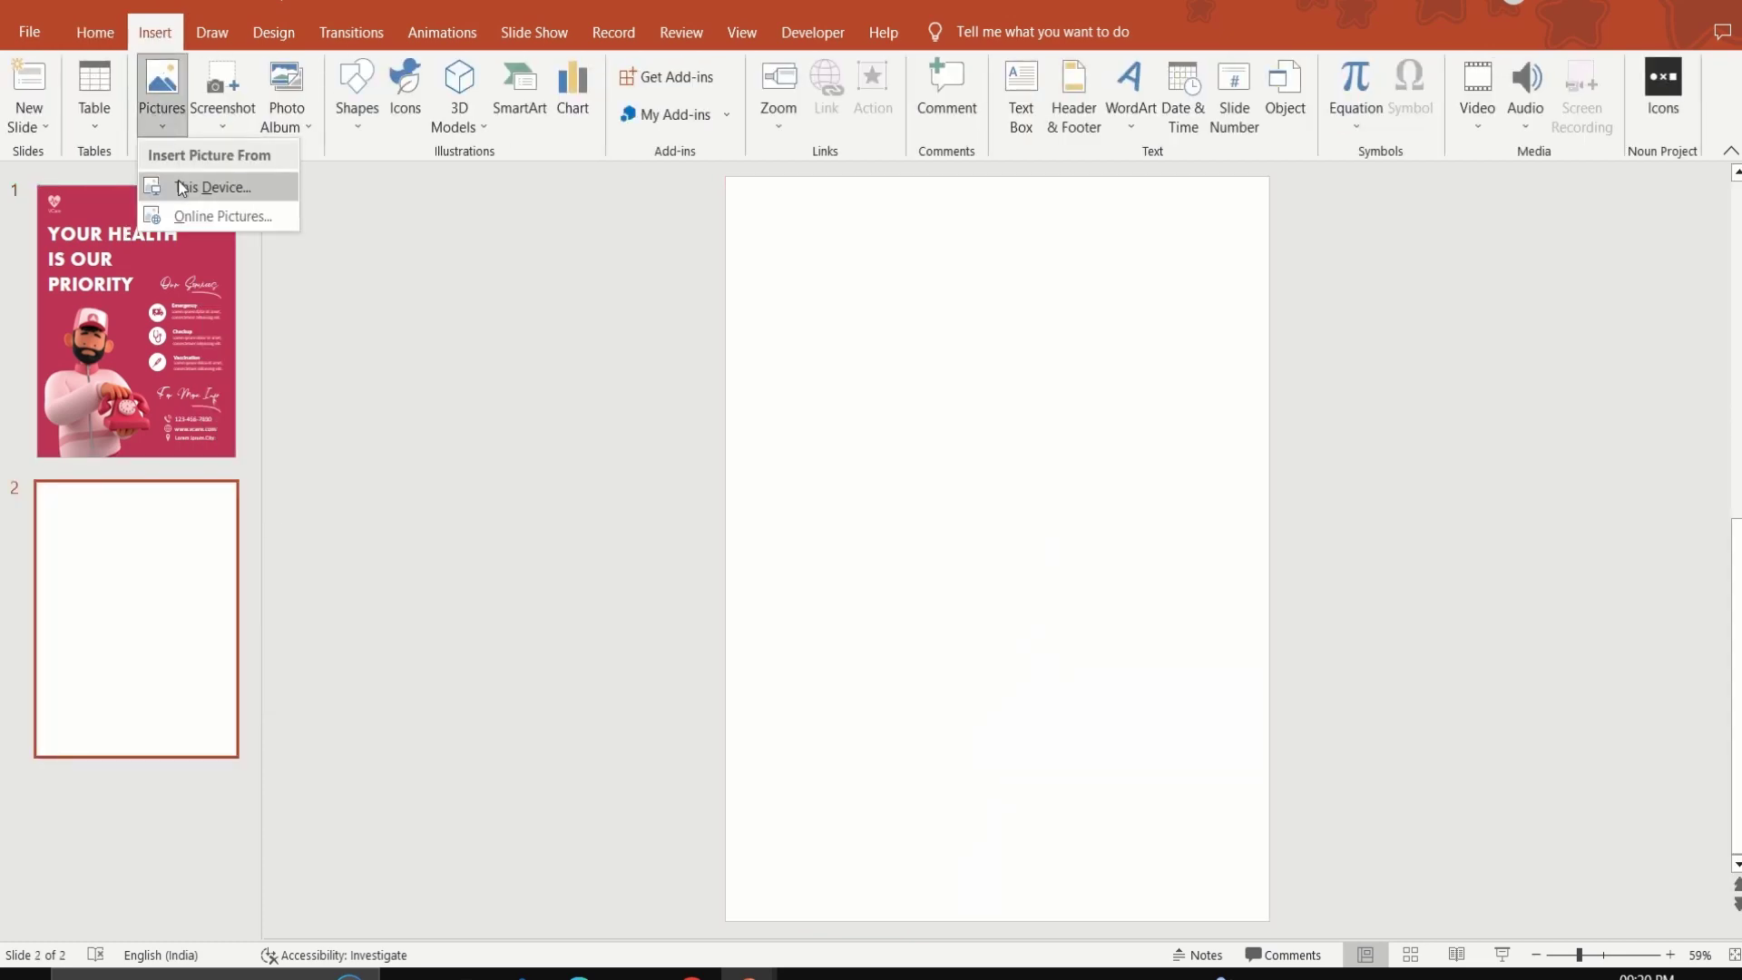
pyautogui.click(178, 188)
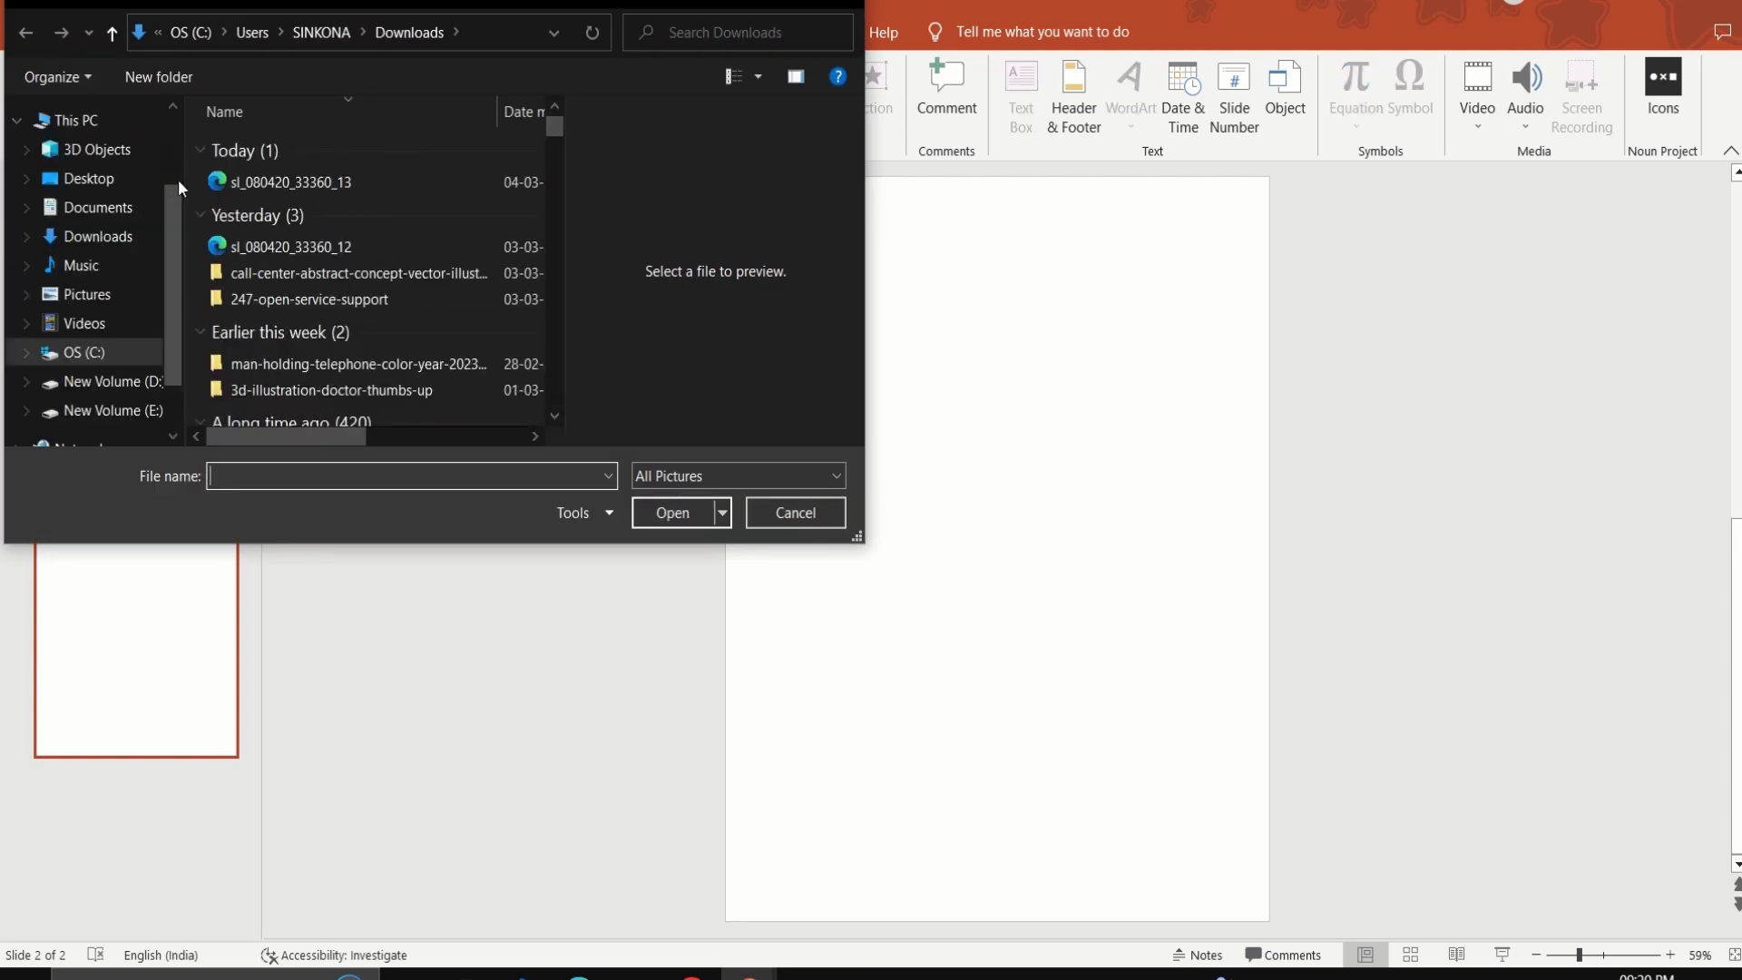
pyautogui.click(291, 182)
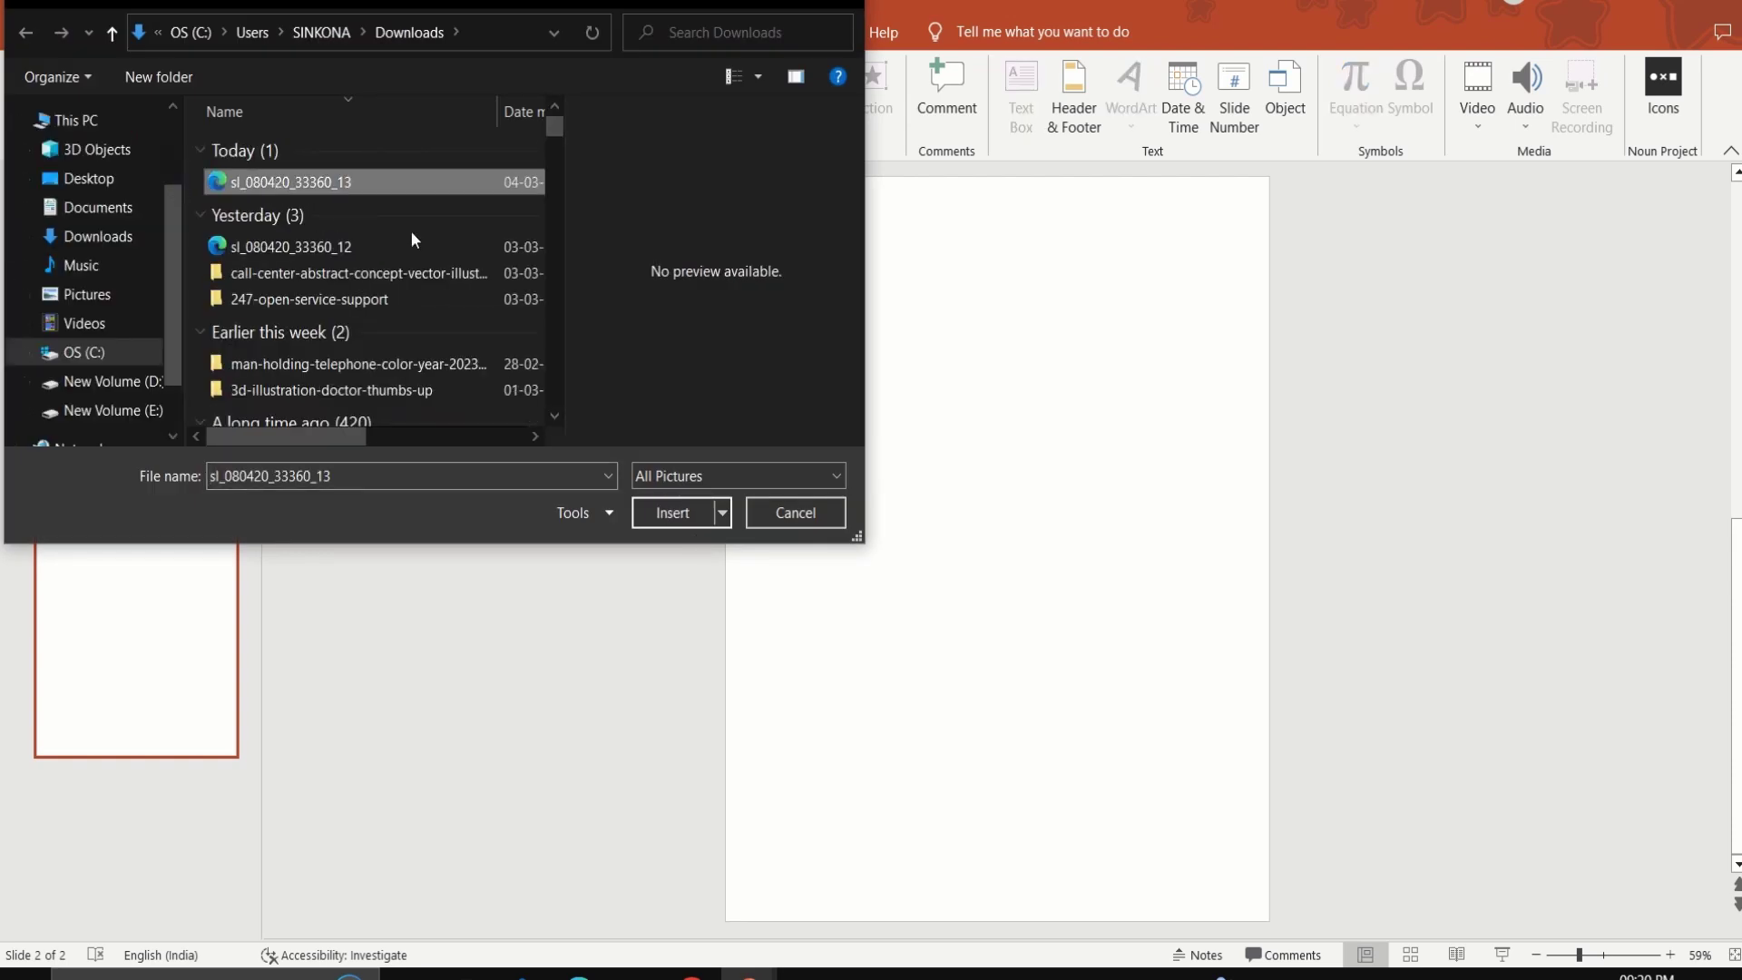
pyautogui.click(682, 513)
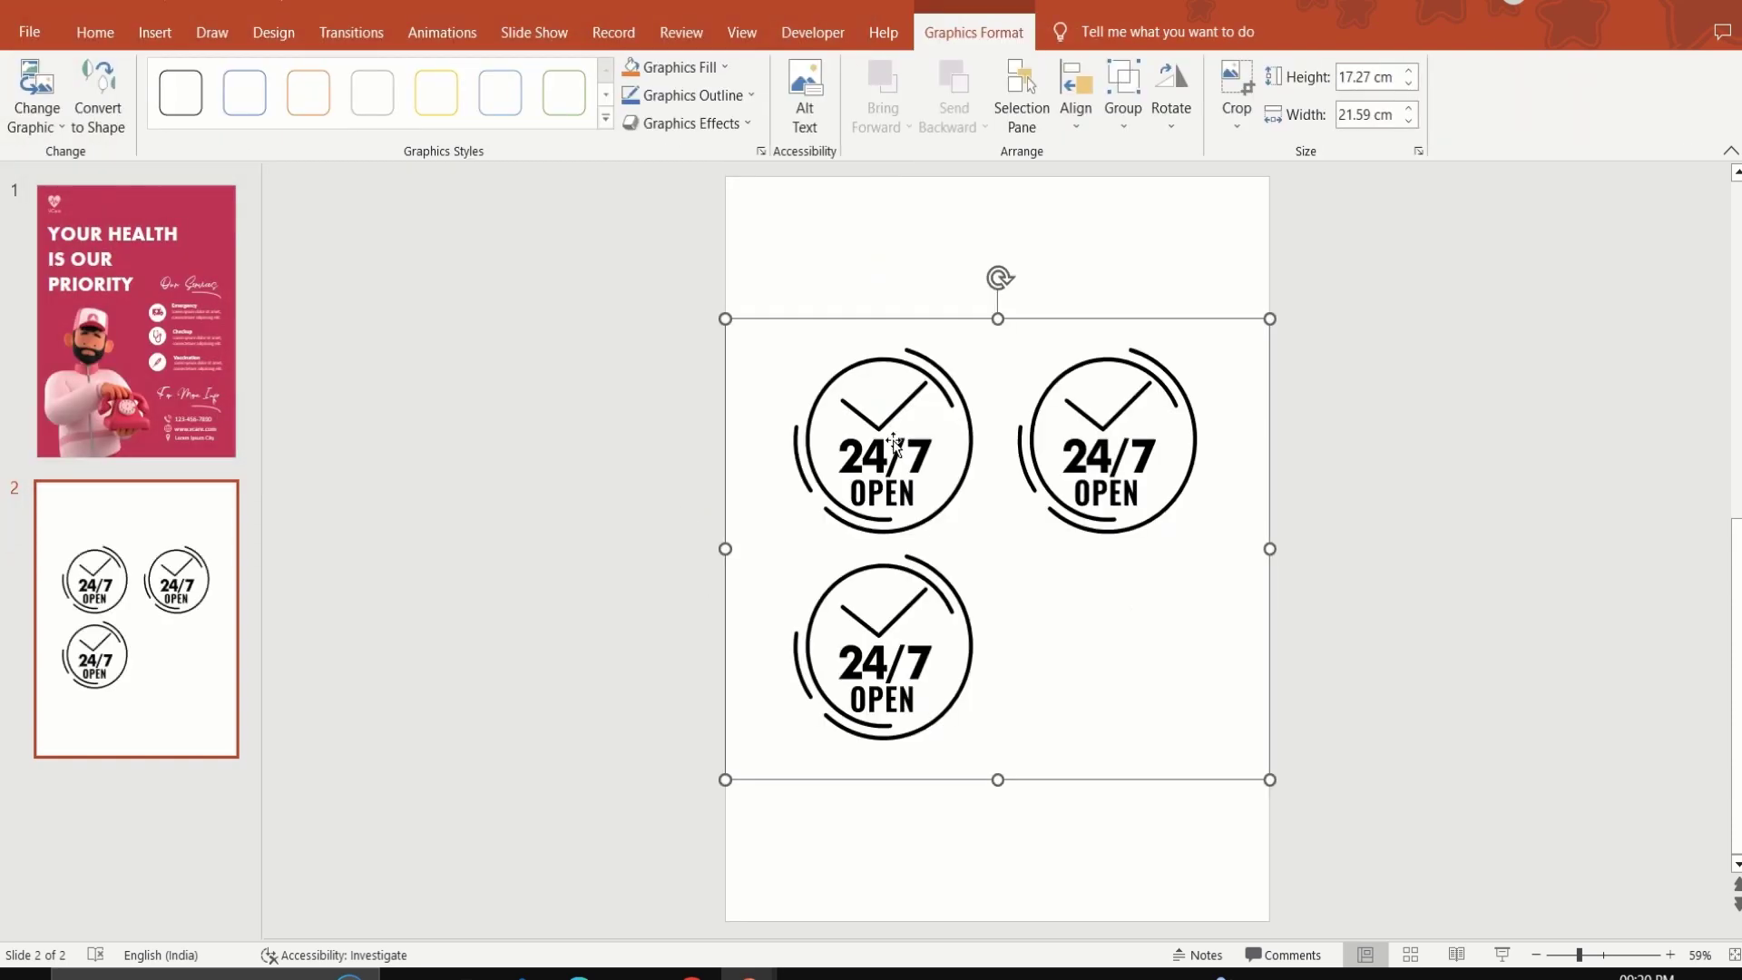
# Ungroup the picture twice, converting it into individual editable shapes.
pyautogui.rightClick(900, 449)
pyautogui.moveTo(952, 686)
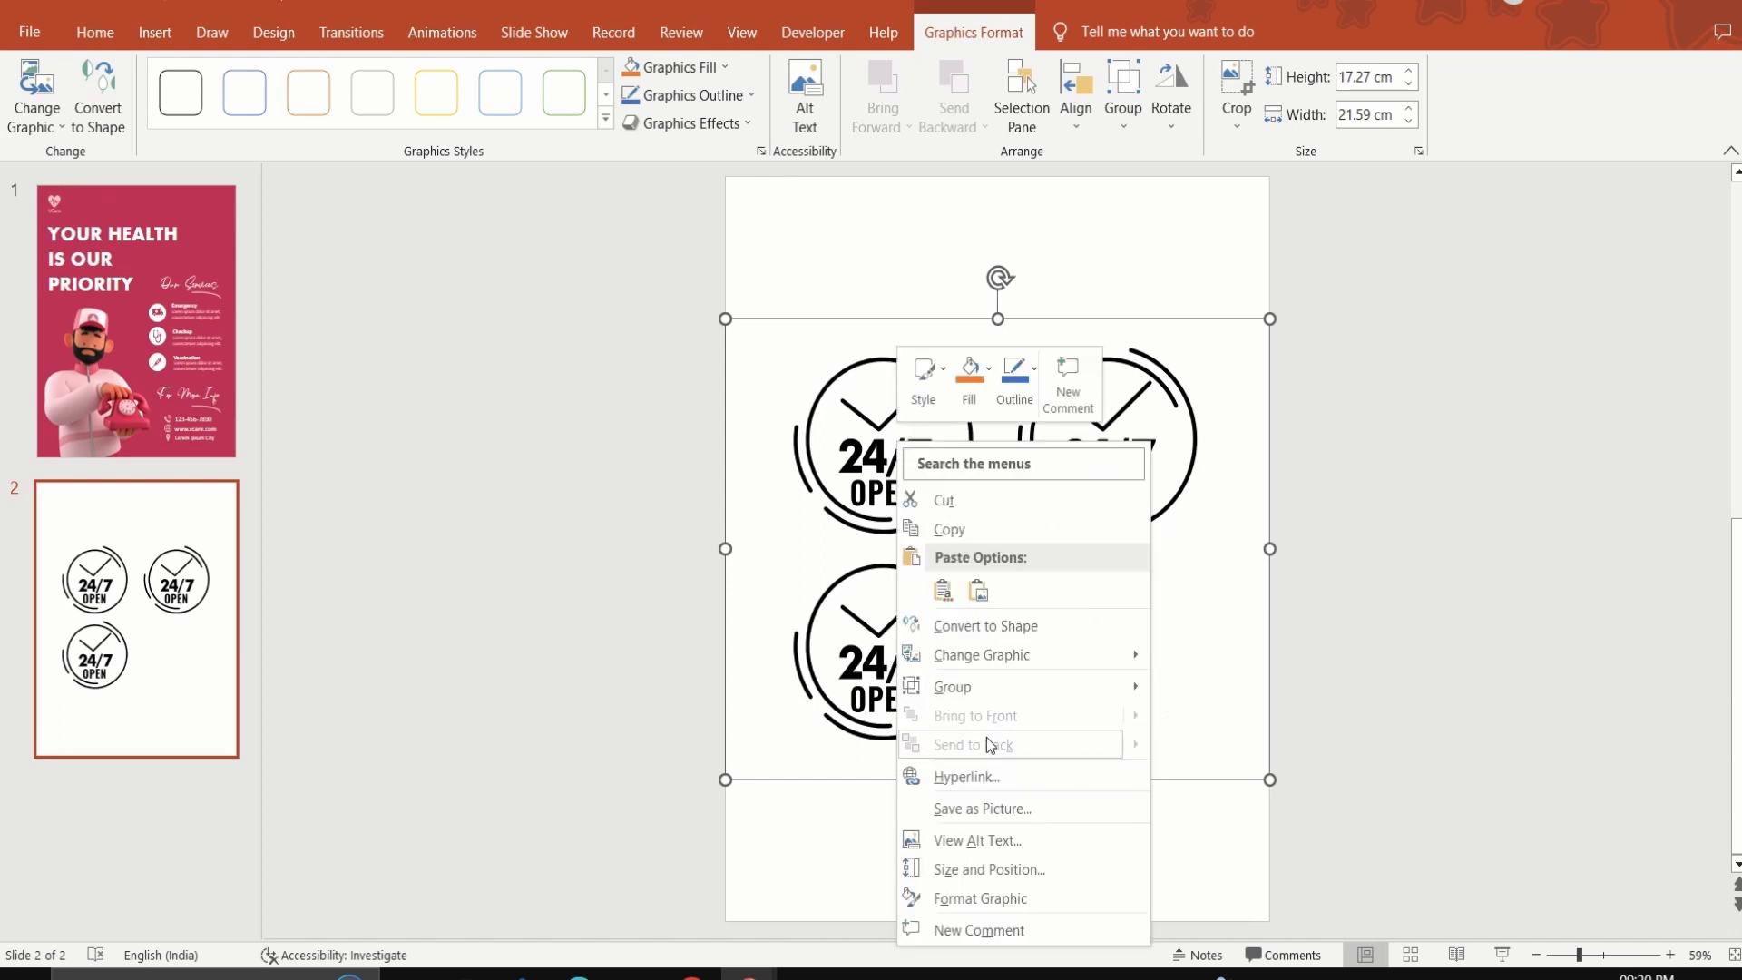
pyautogui.click(1180, 749)
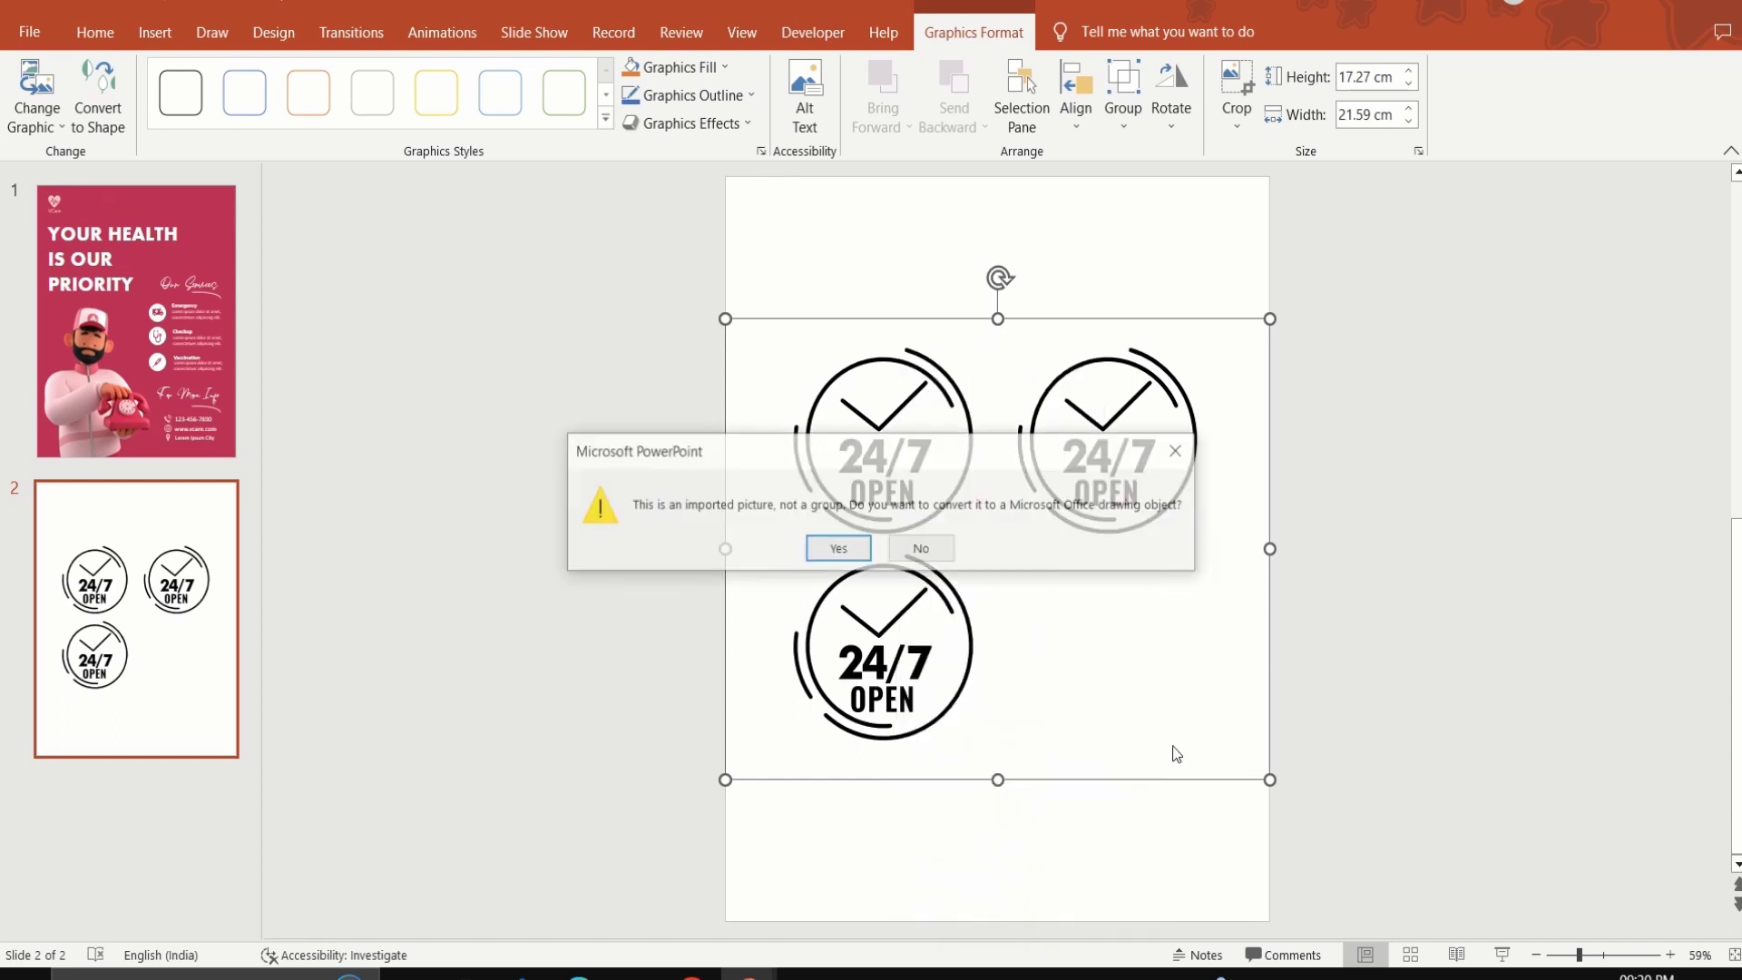
pyautogui.click(835, 548)
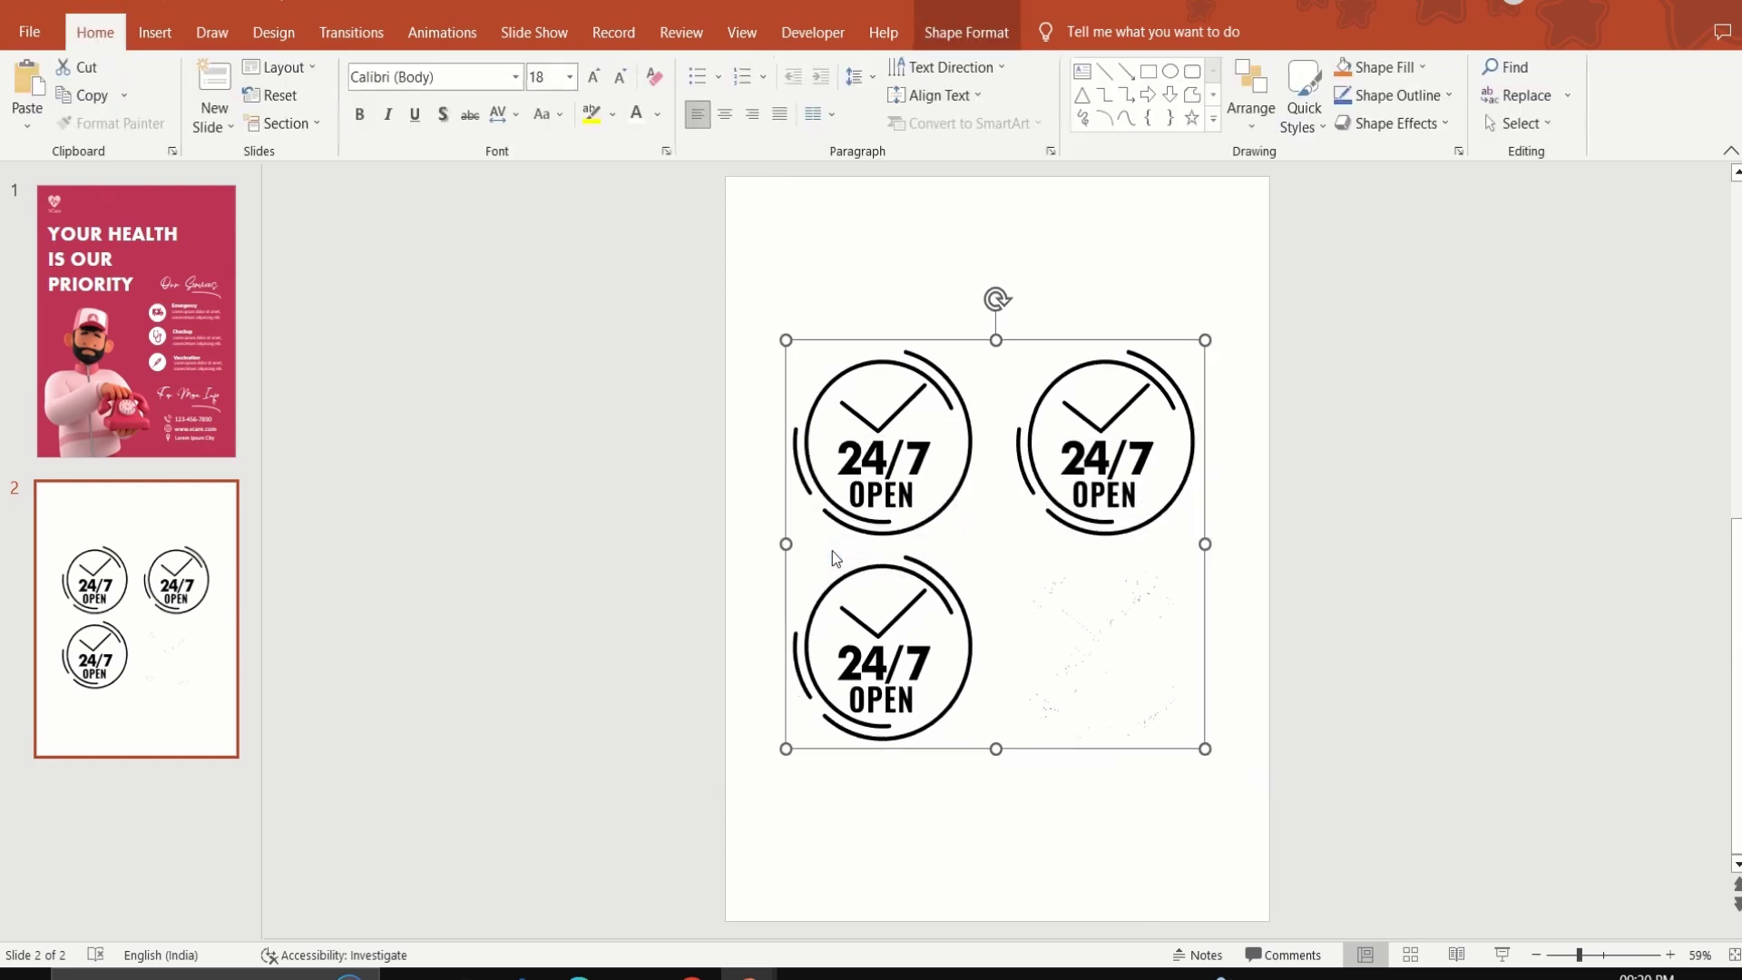
pyautogui.rightClick(1093, 492)
pyautogui.moveTo(1150, 677)
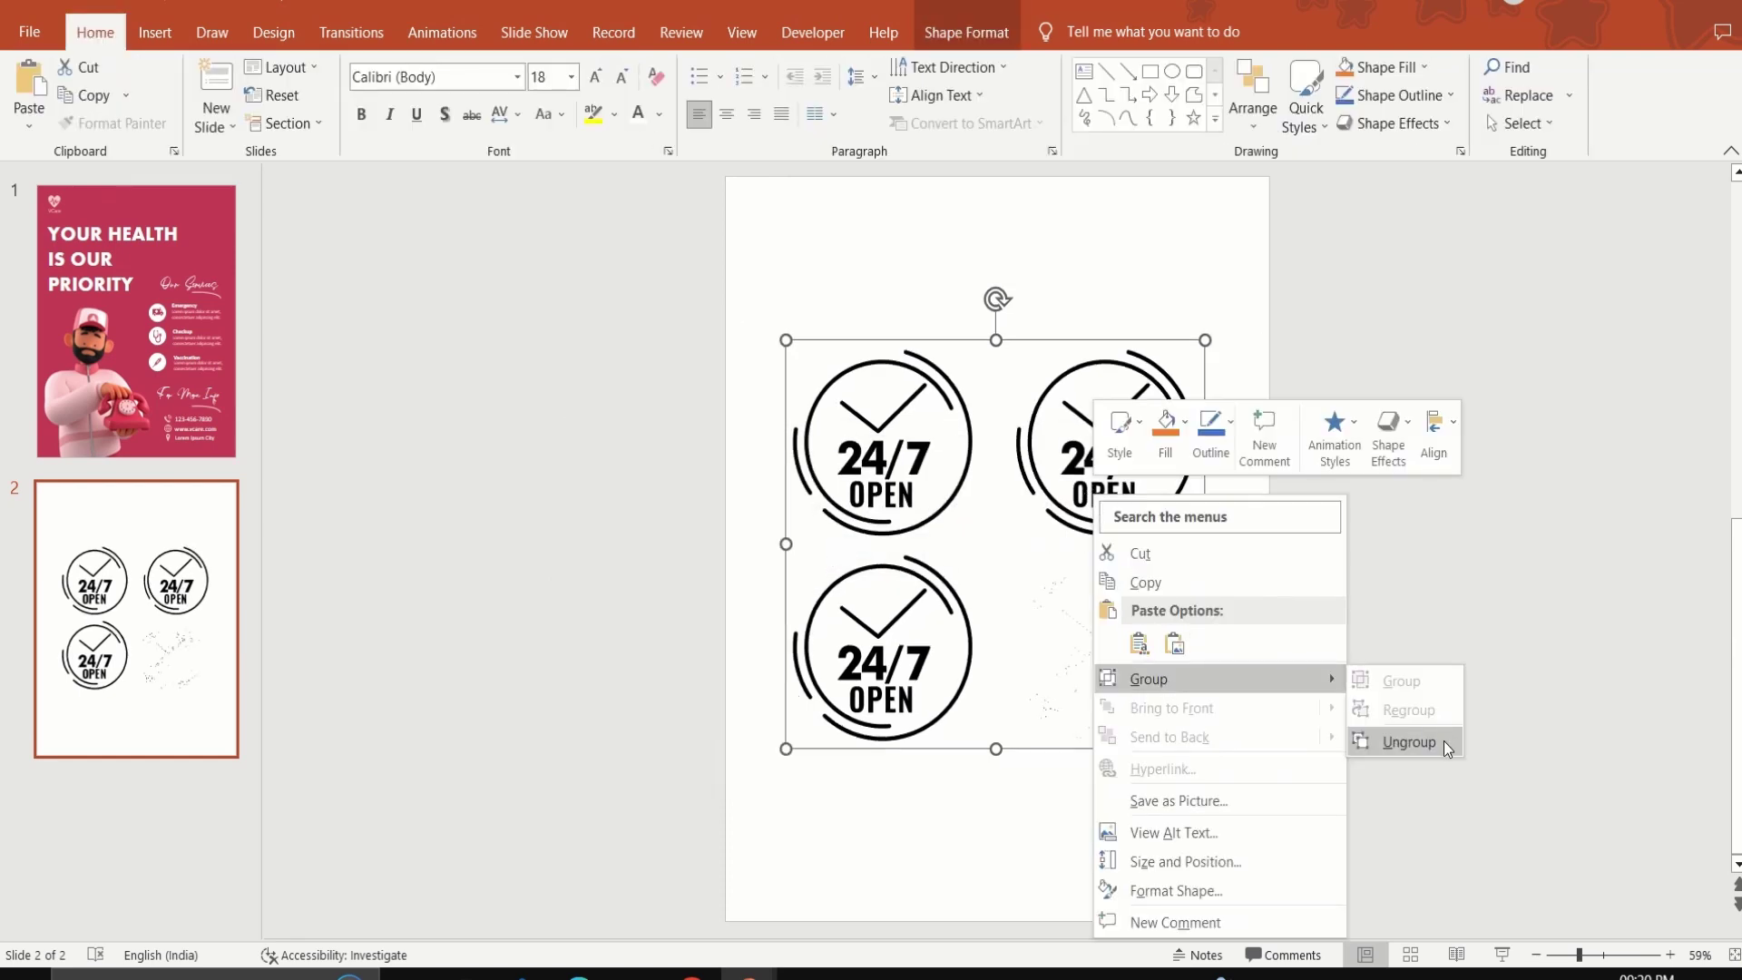
pyautogui.click(1444, 740)
pyautogui.click(1397, 450)
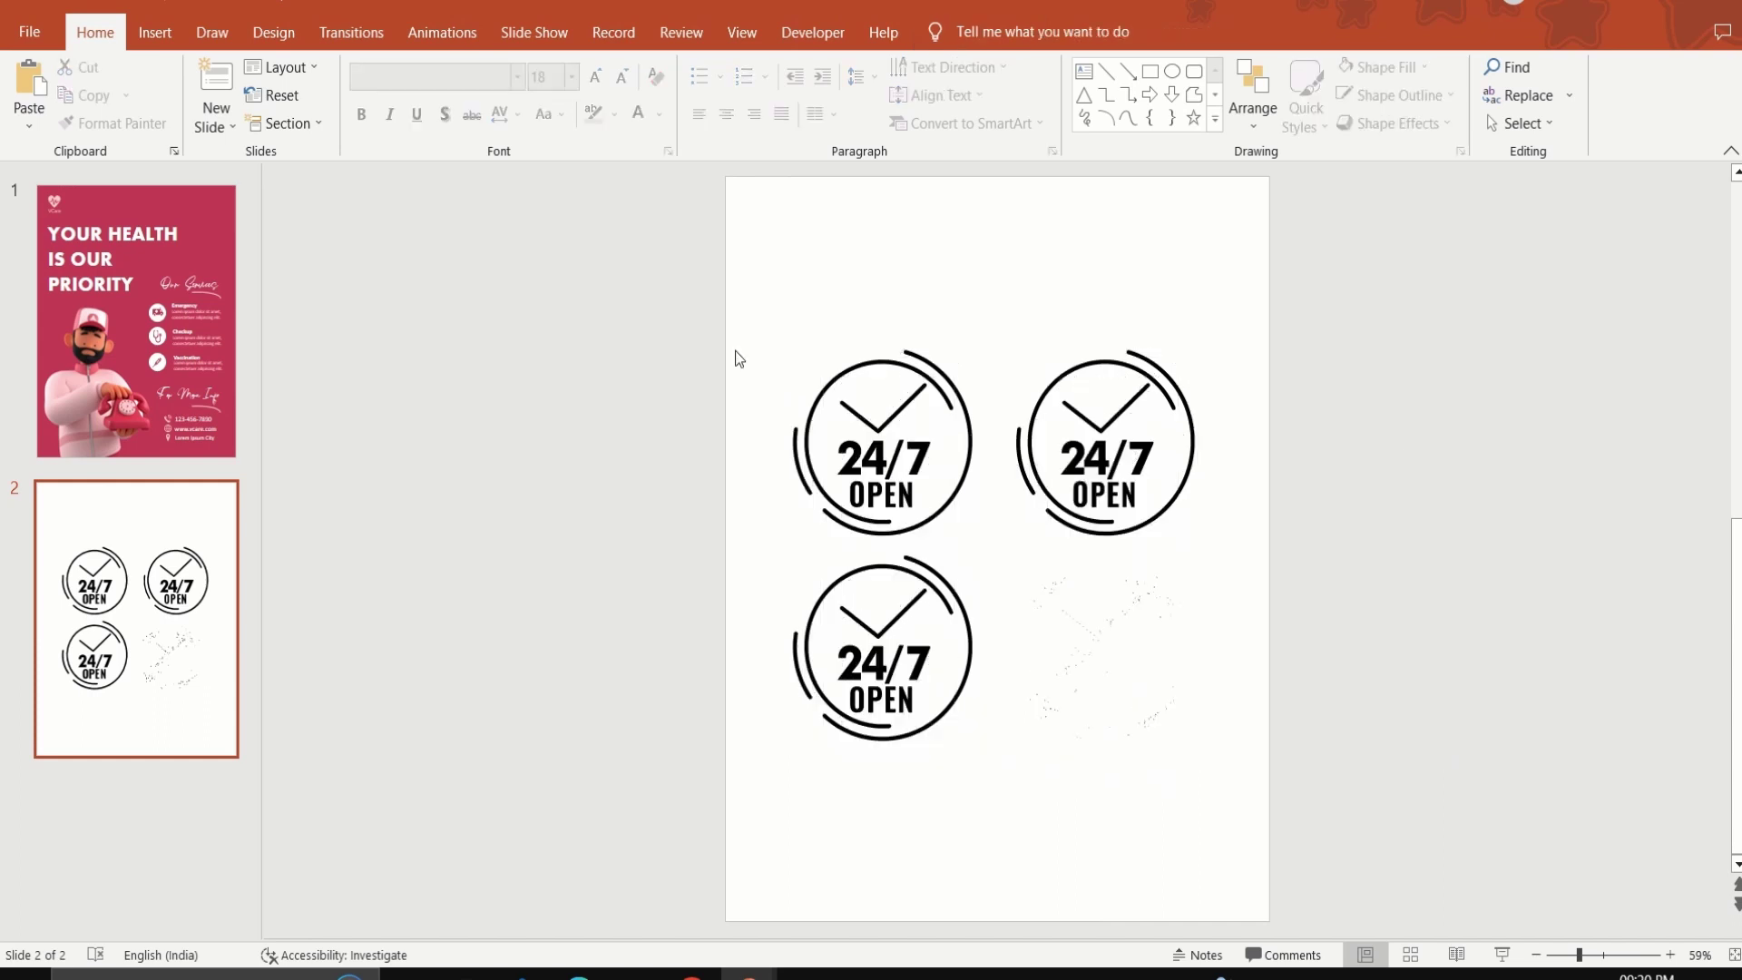
# Group the top-left 24/7 badge's parts, cut it, and go back to slide 1.
pyautogui.moveTo(690, 301); pyautogui.dragTo(986, 544)
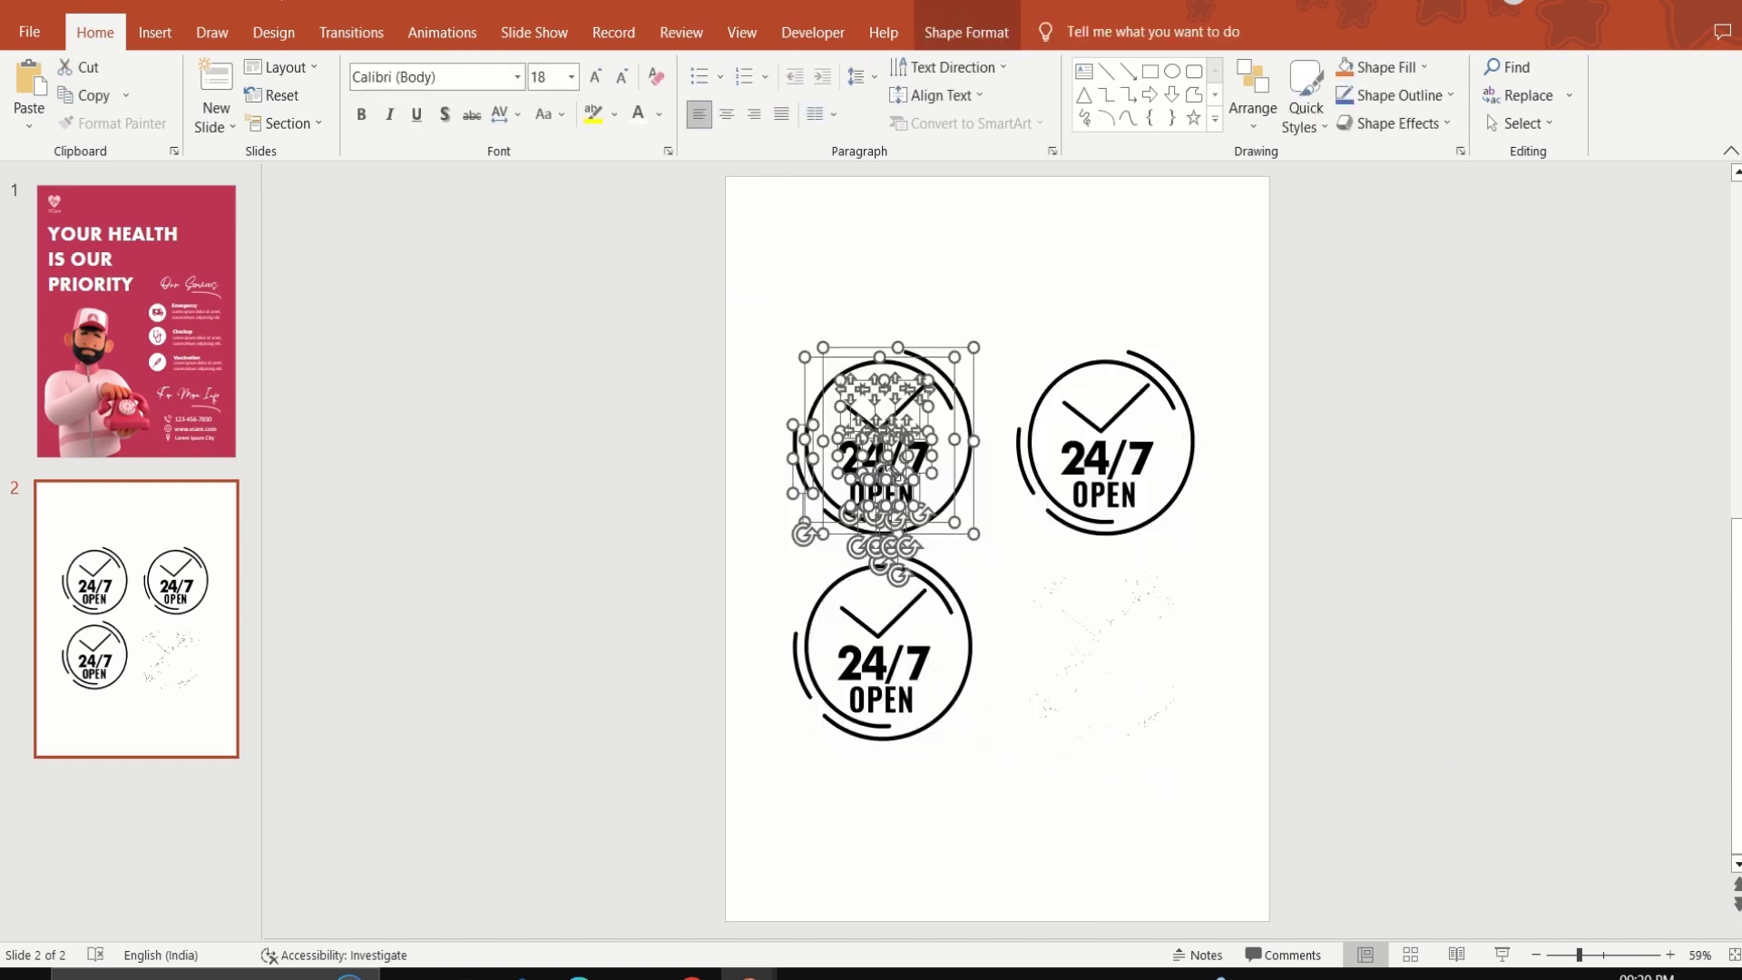
pyautogui.rightClick(890, 474)
pyautogui.moveTo(944, 657)
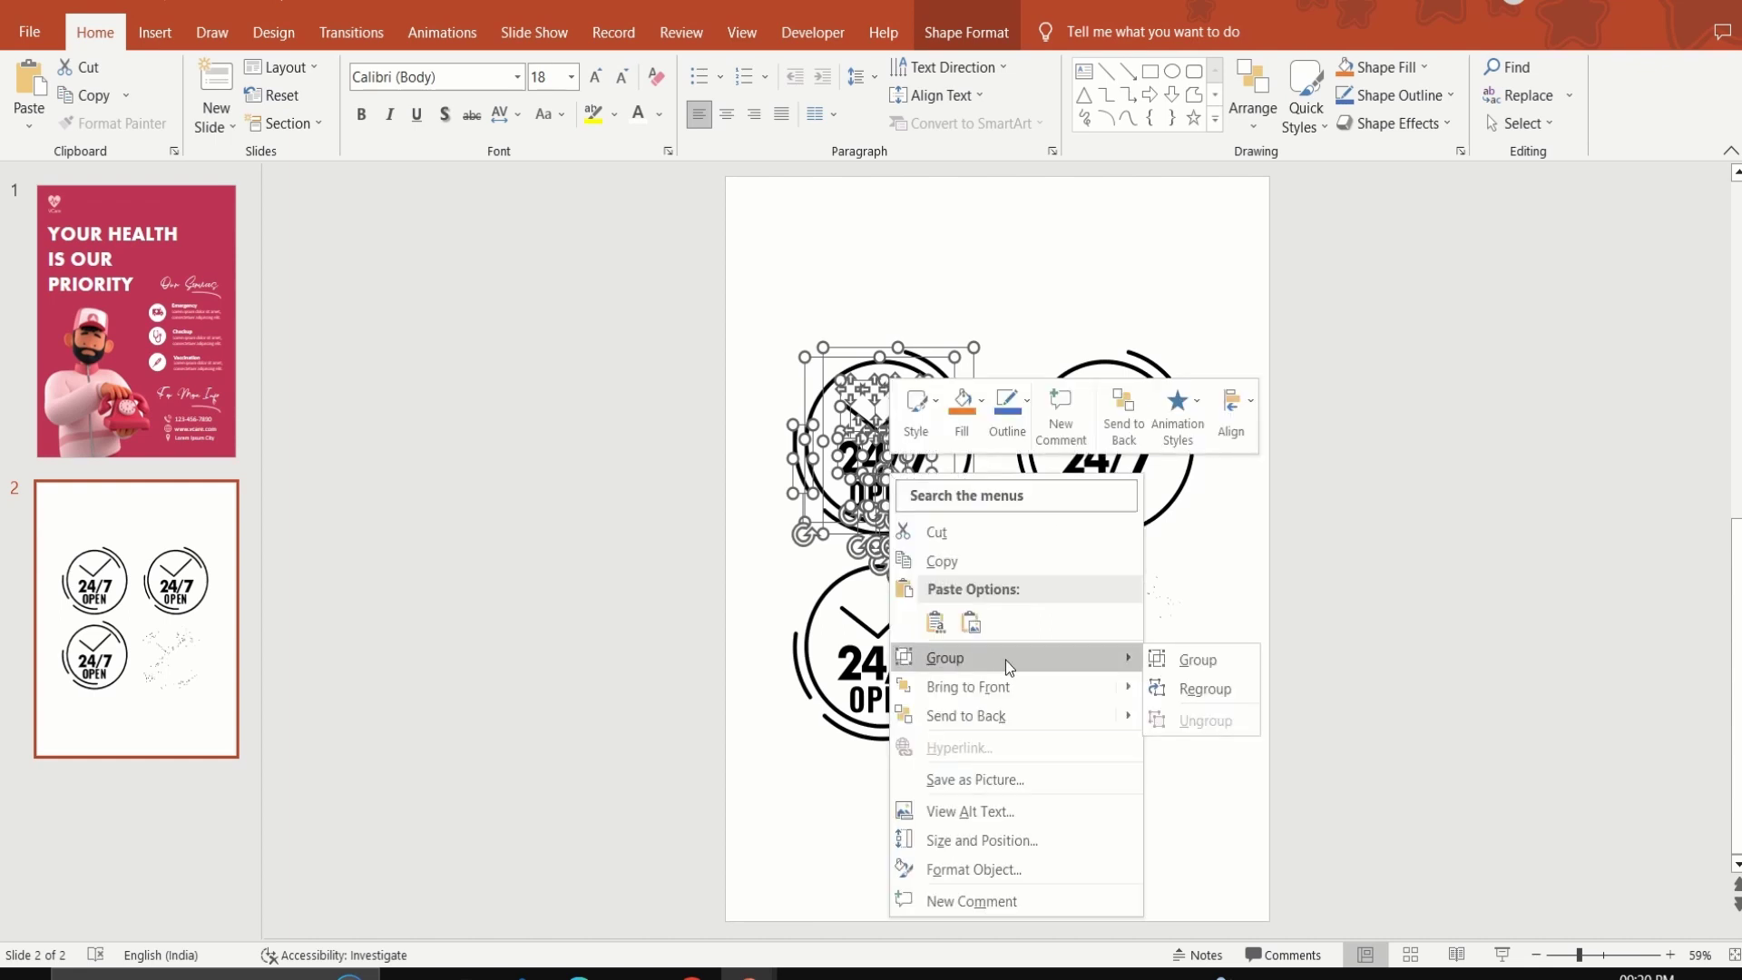
pyautogui.click(1183, 661)
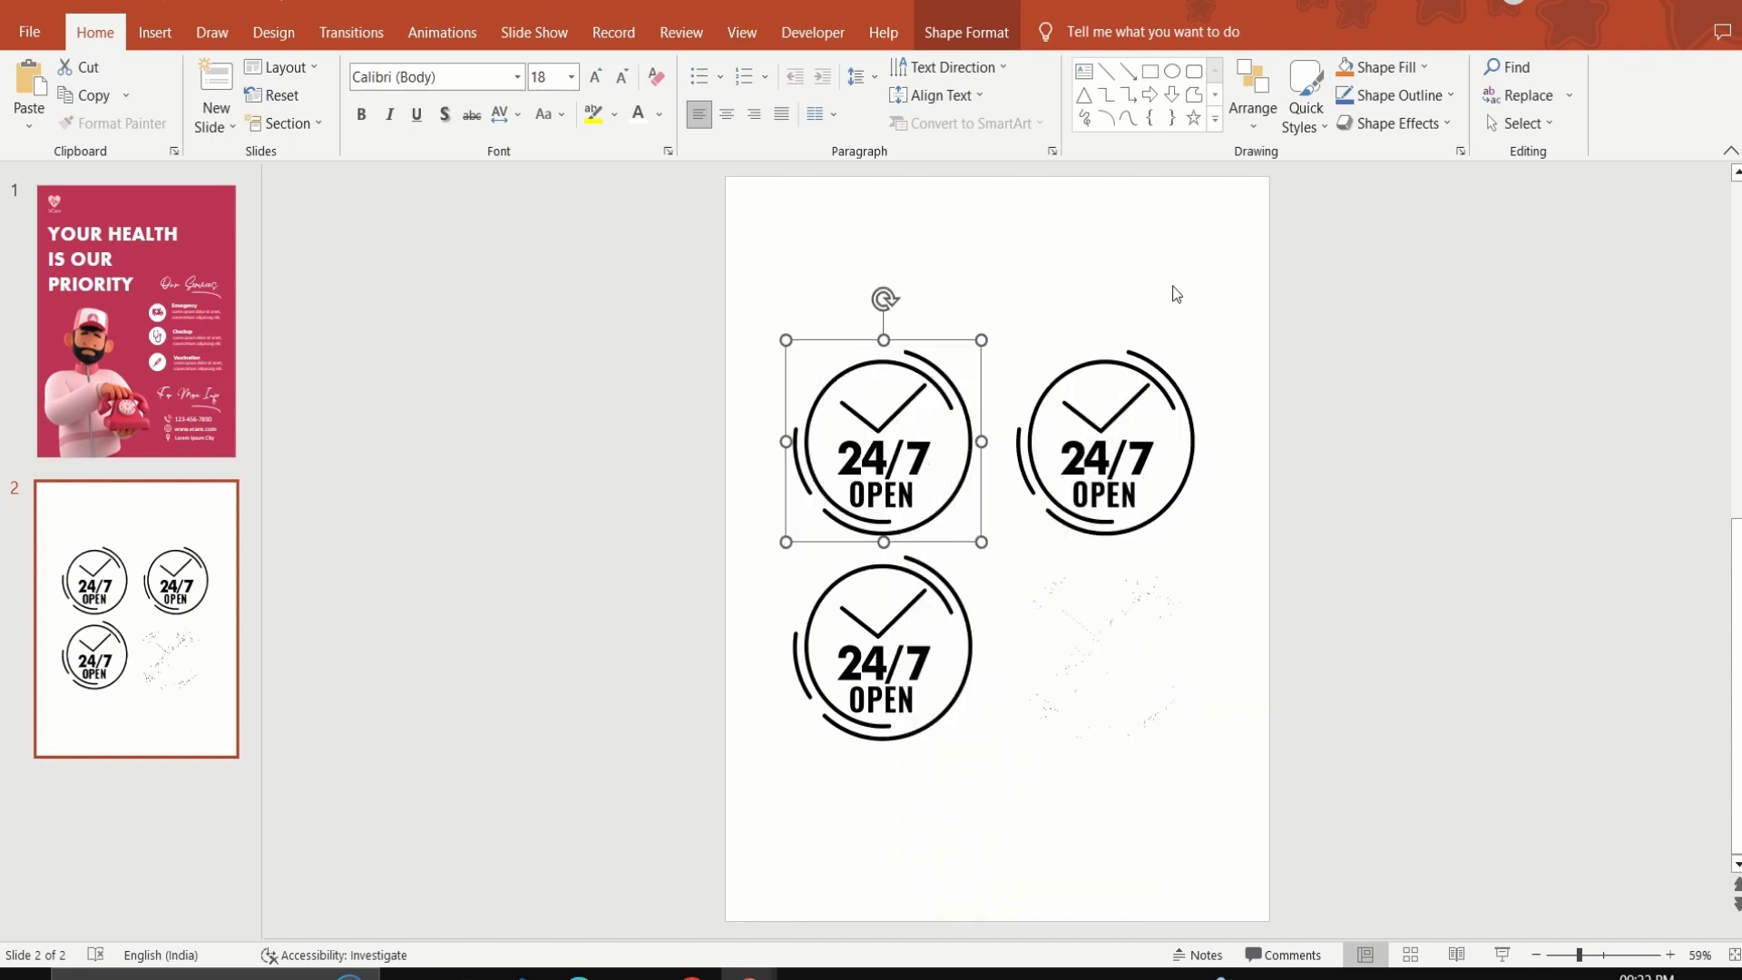
pyautogui.rightClick(934, 342)
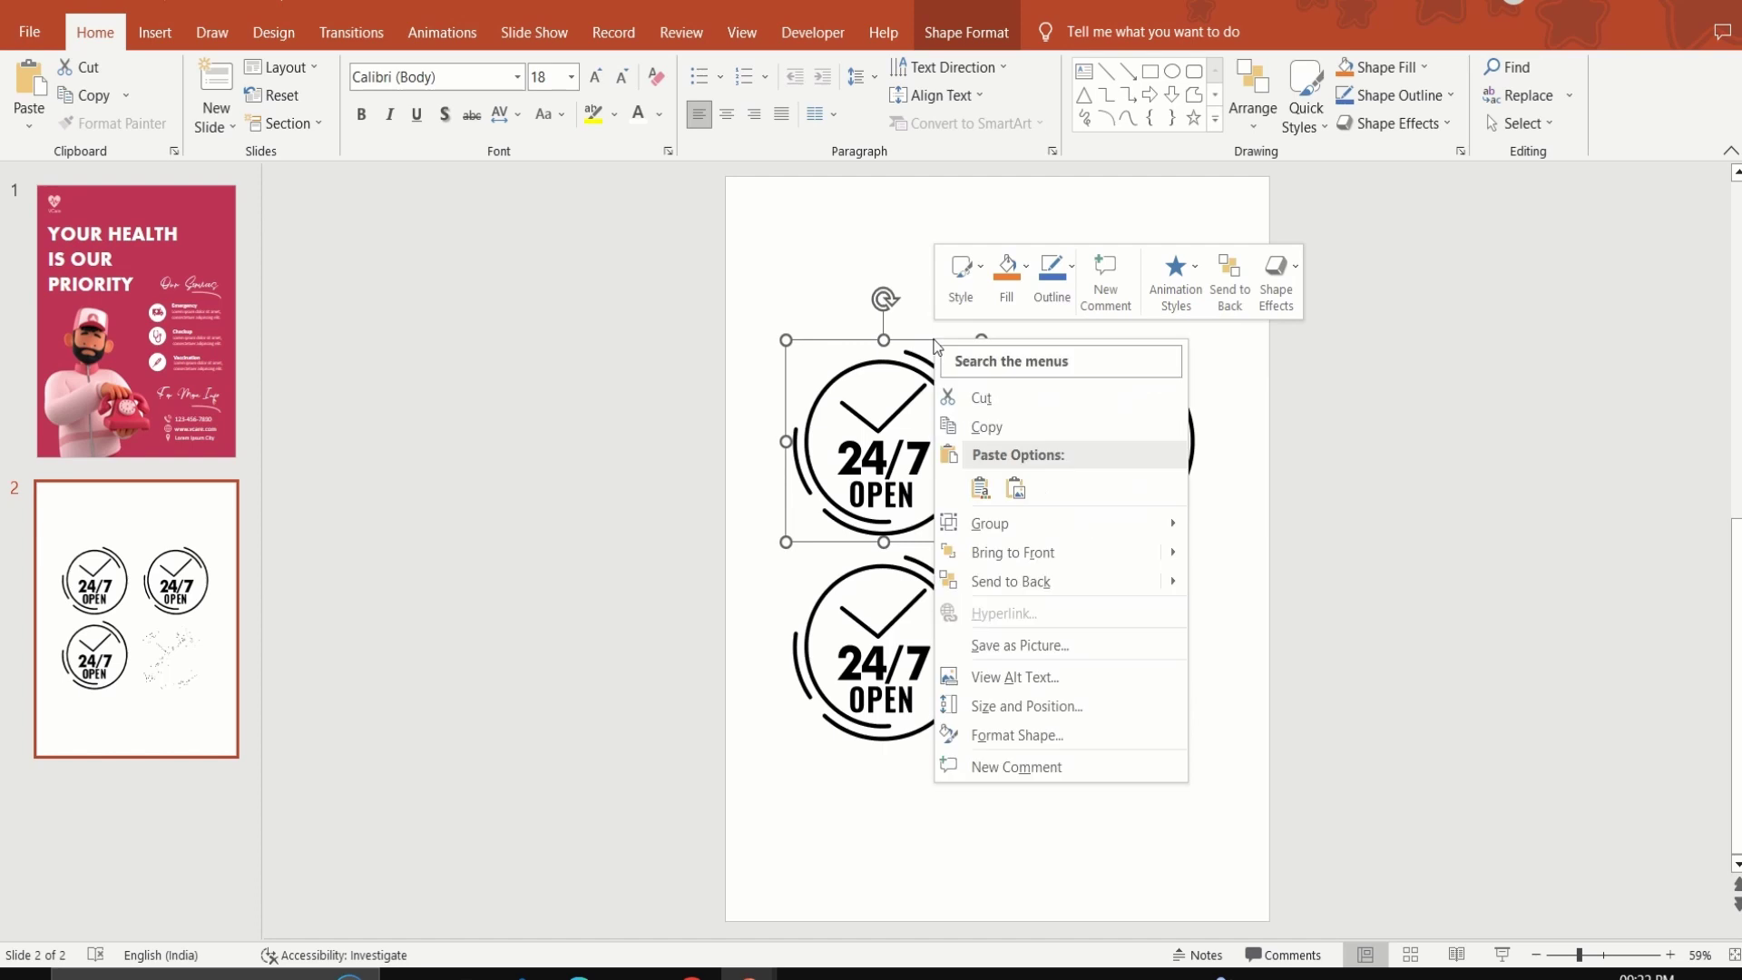
pyautogui.click(989, 394)
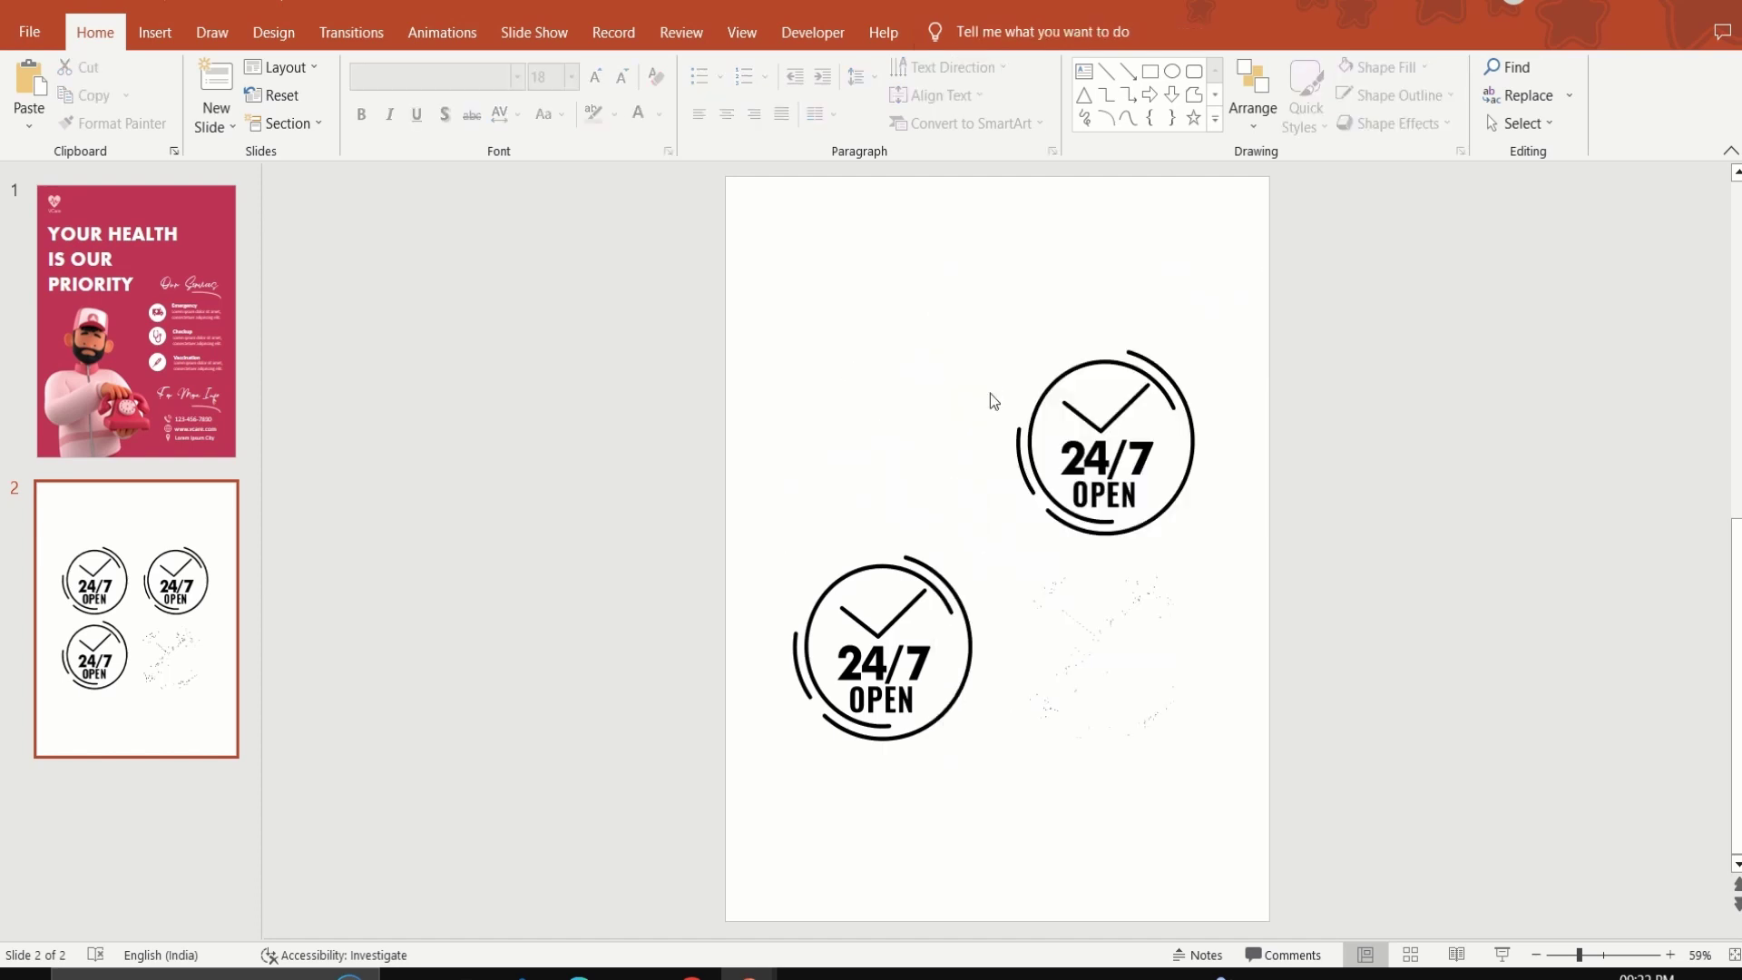
pyautogui.click(225, 315)
# Paste the badge, shrink it, and place it top-right beside the YOUR HEALTH headline.
pyautogui.rightClick(595, 379)
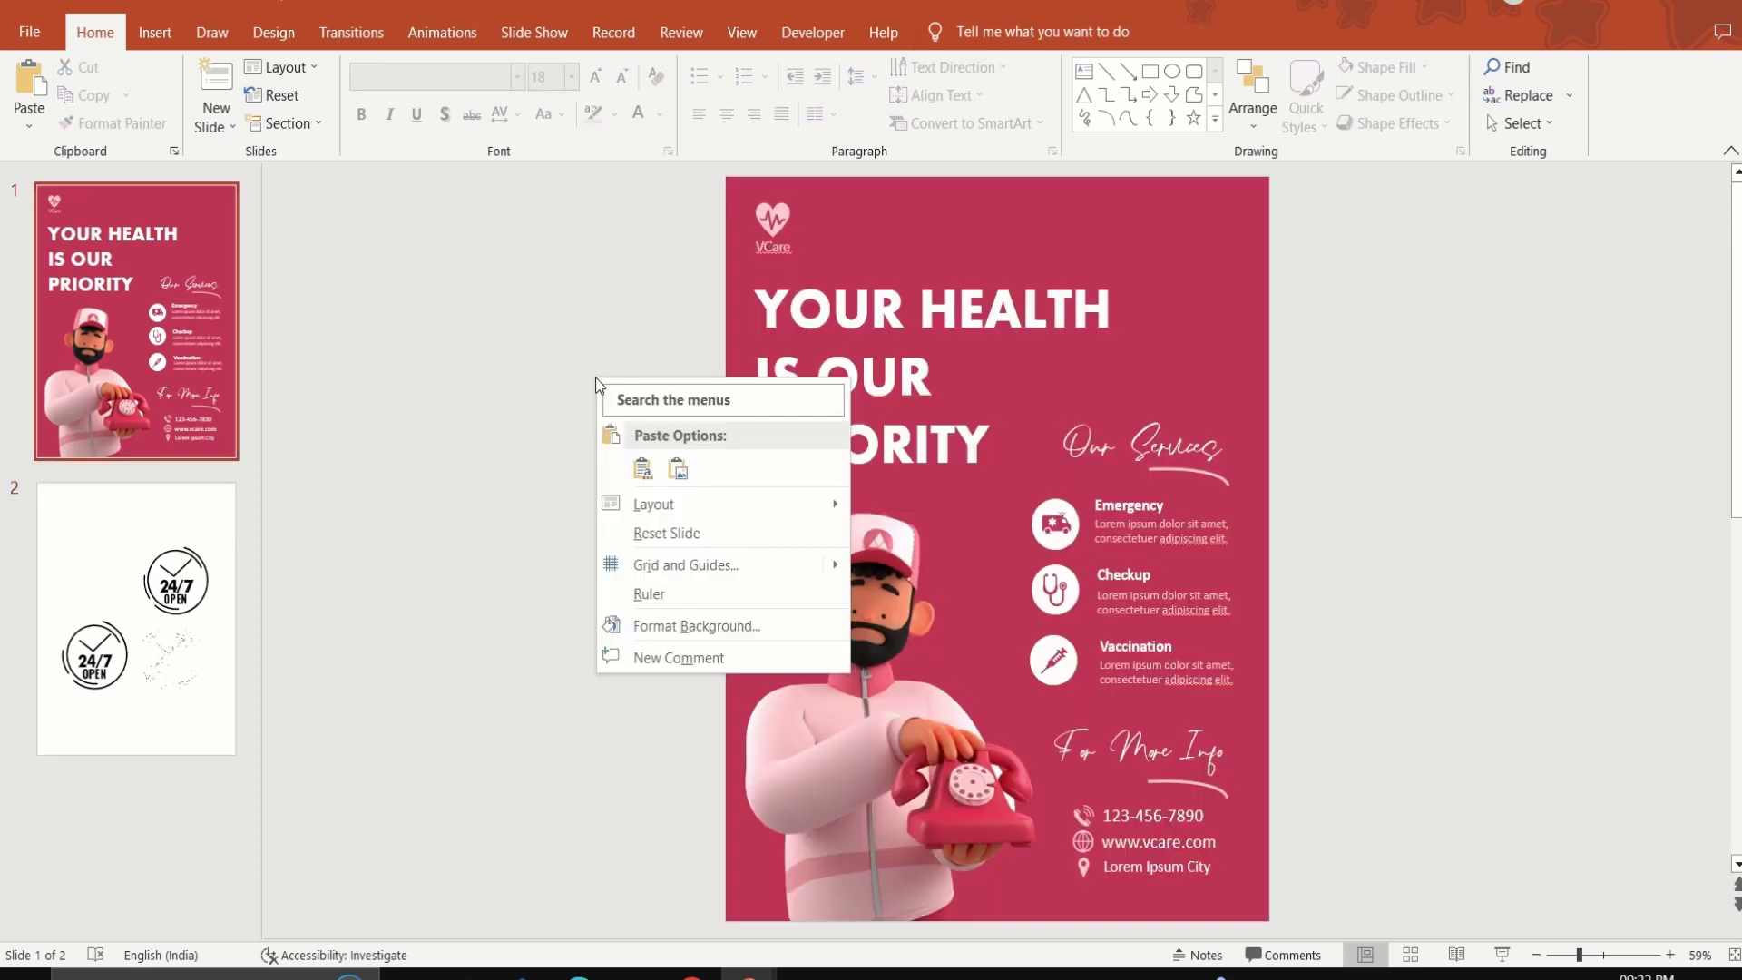
pyautogui.click(641, 467)
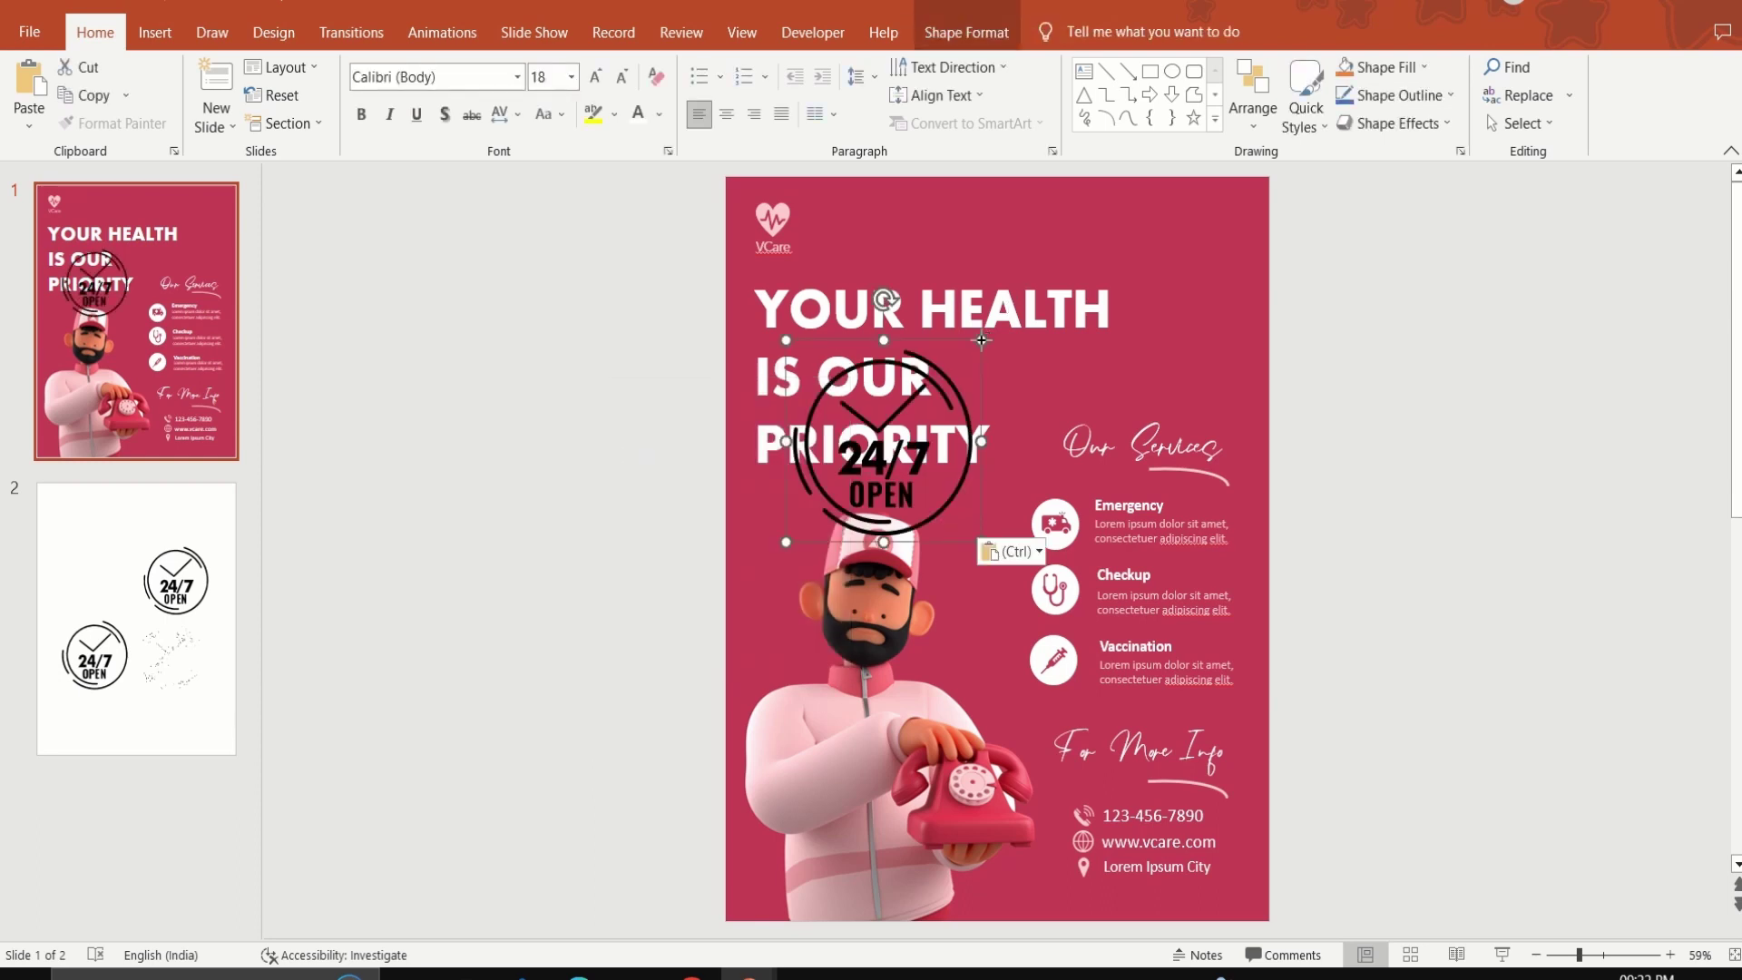
pyautogui.moveTo(981, 340); pyautogui.dragTo(958, 363)
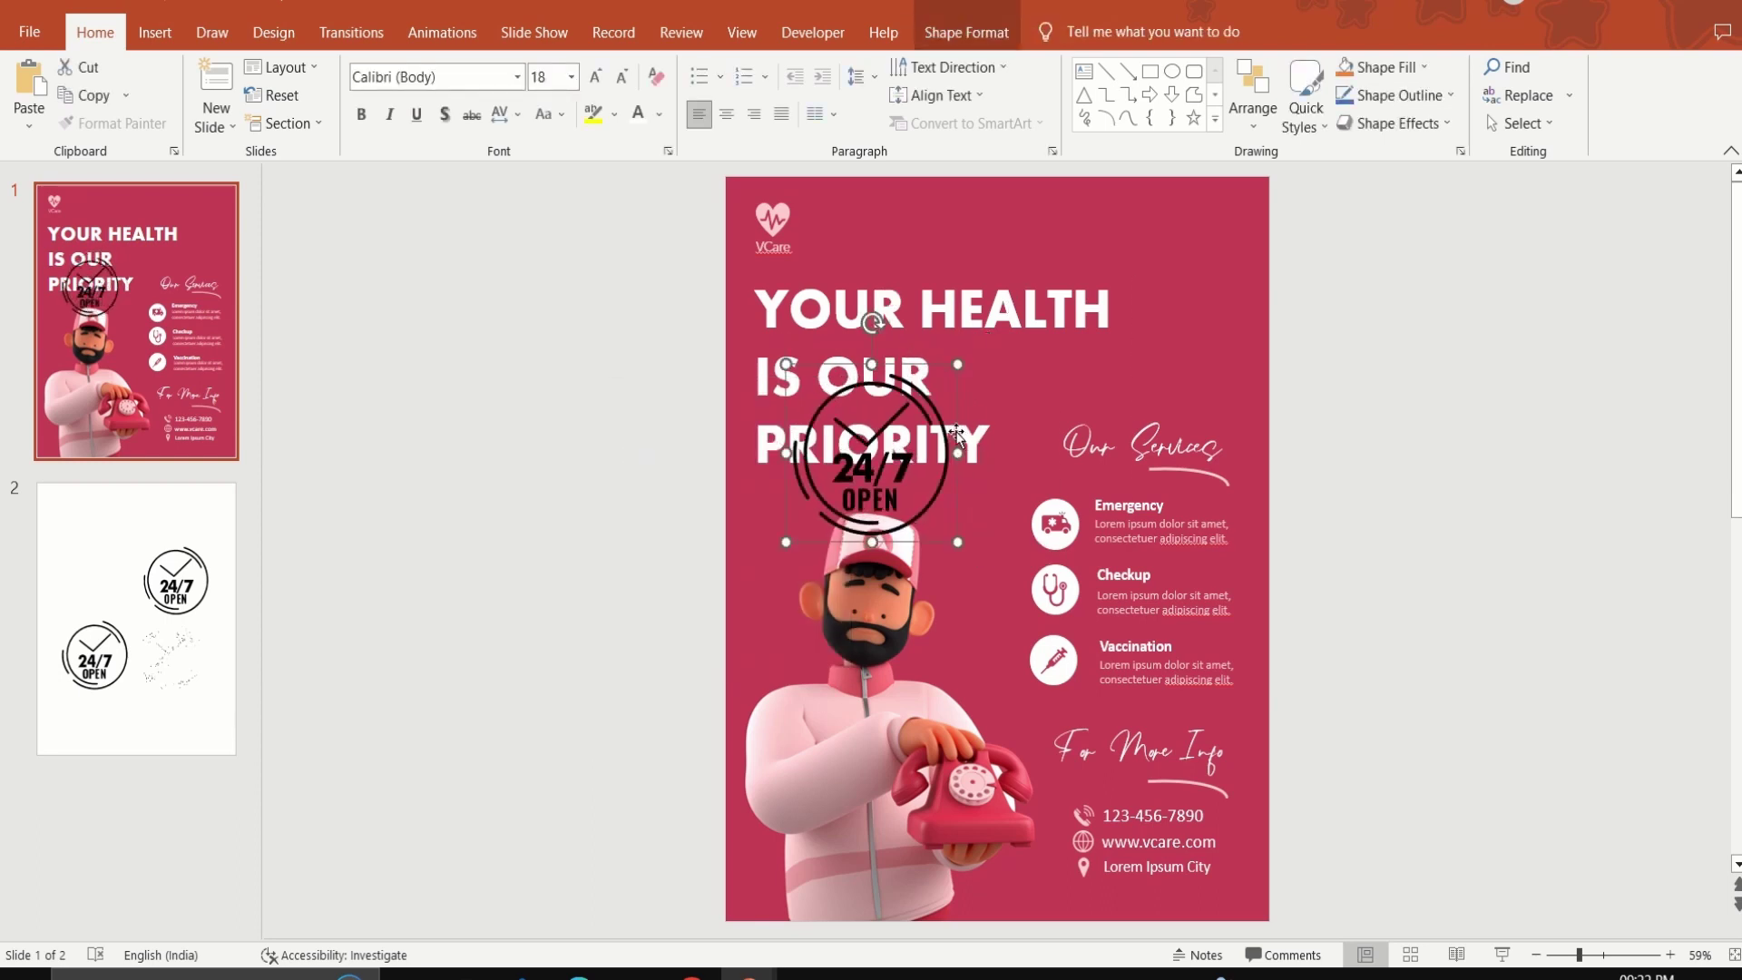
pyautogui.moveTo(956, 434); pyautogui.dragTo(1275, 309)
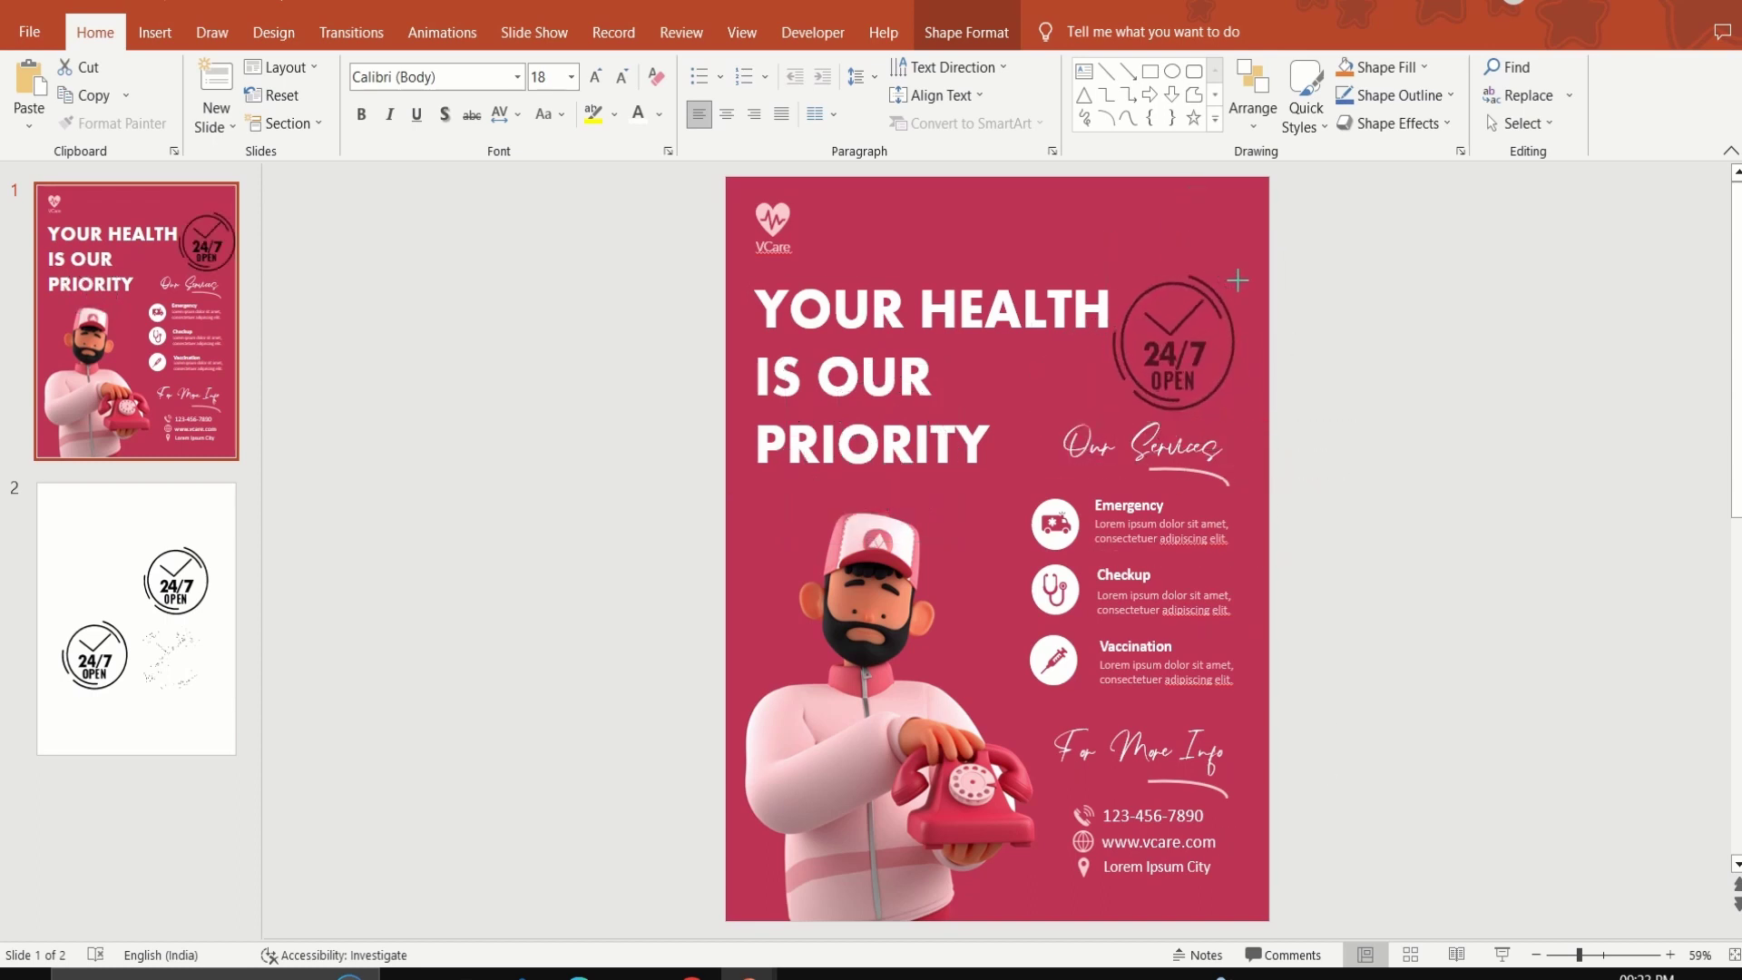
pyautogui.moveTo(1237, 280); pyautogui.dragTo(1233, 306)
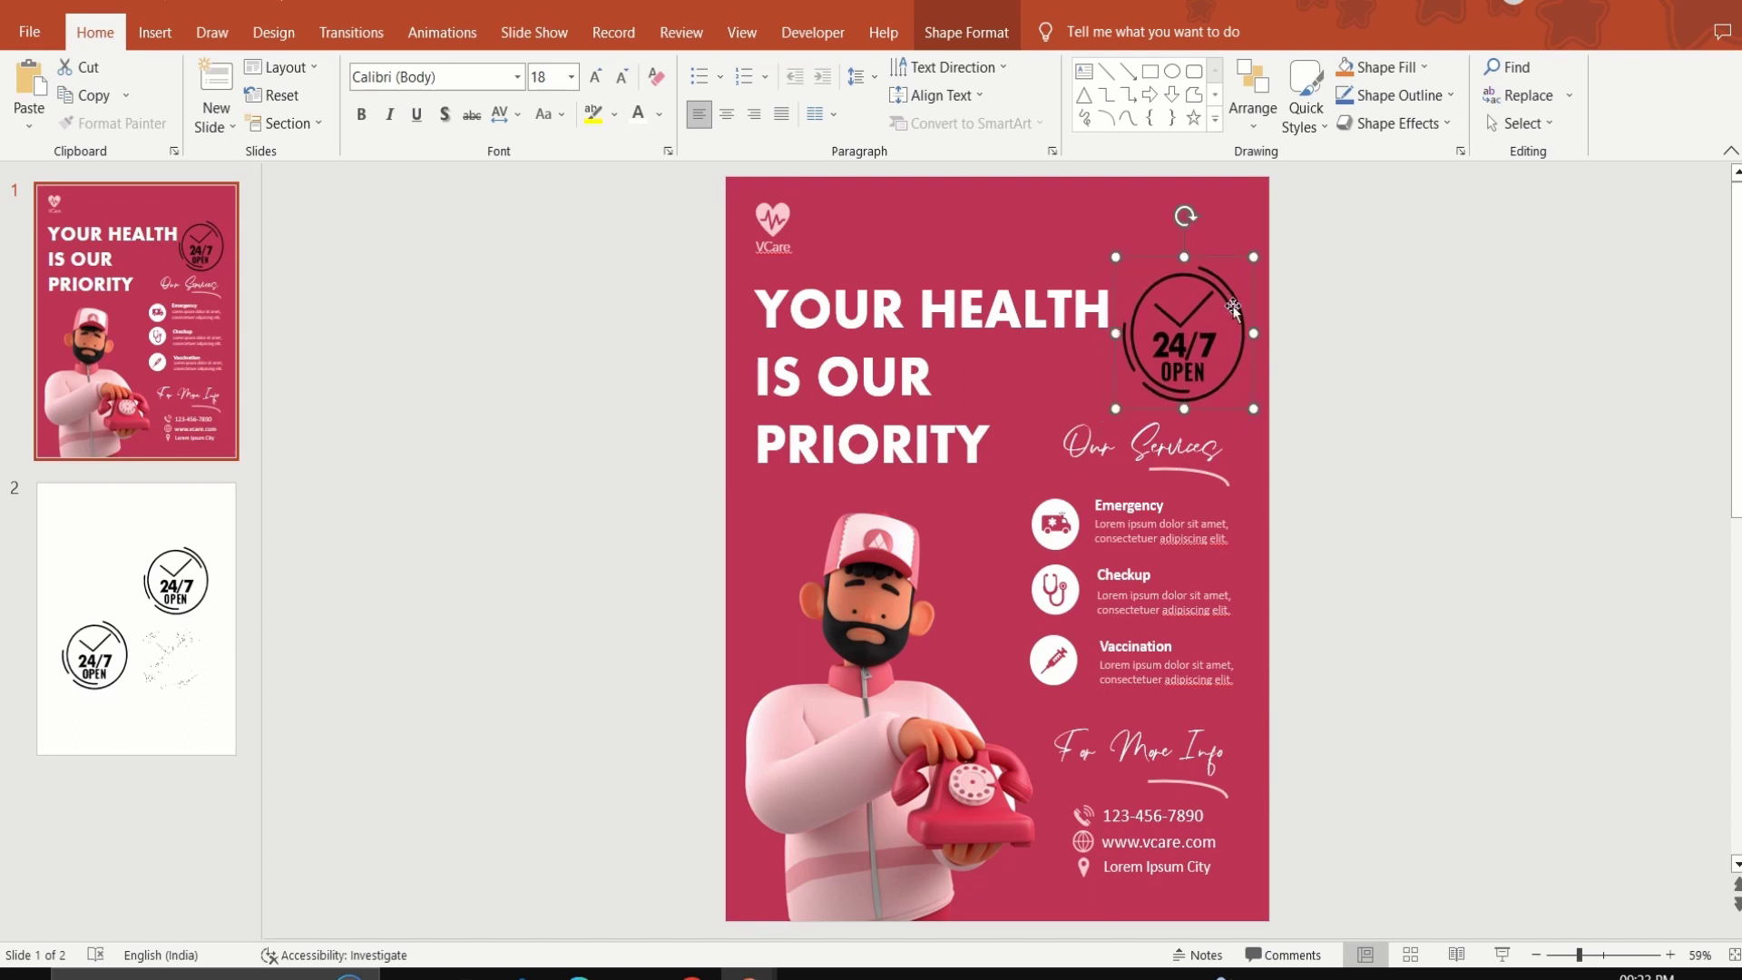
# Fill the 24/7 badge with light pink.
pyautogui.click(940, 43)
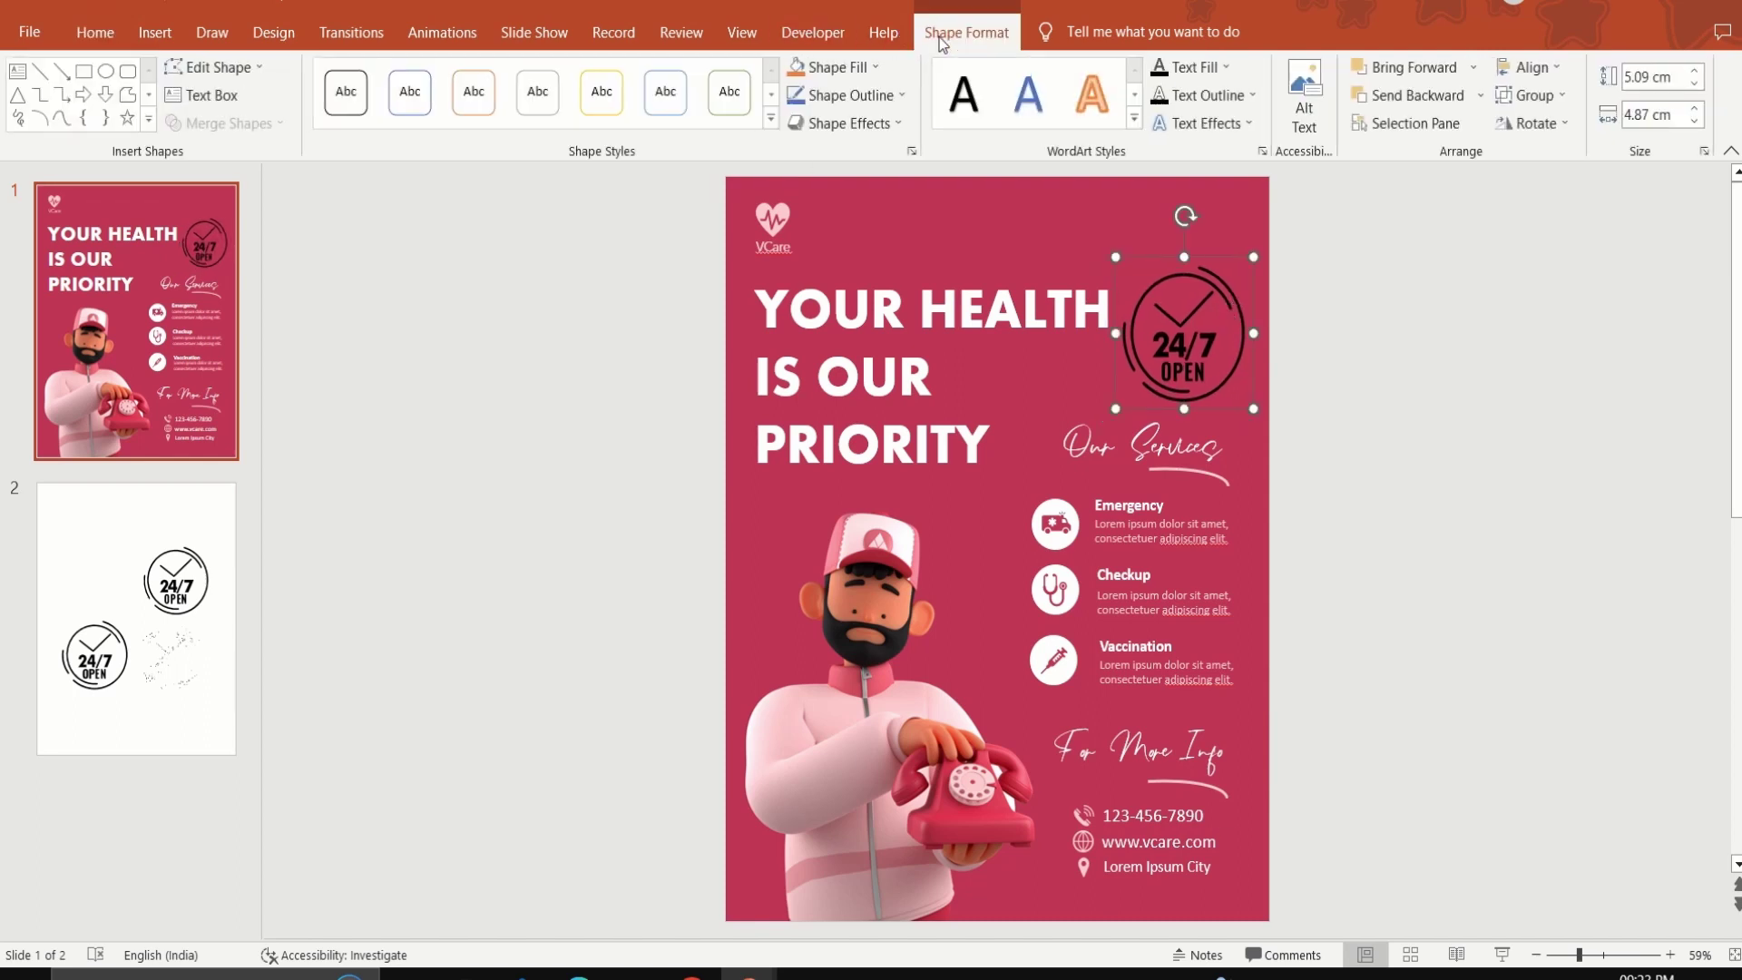
pyautogui.click(831, 68)
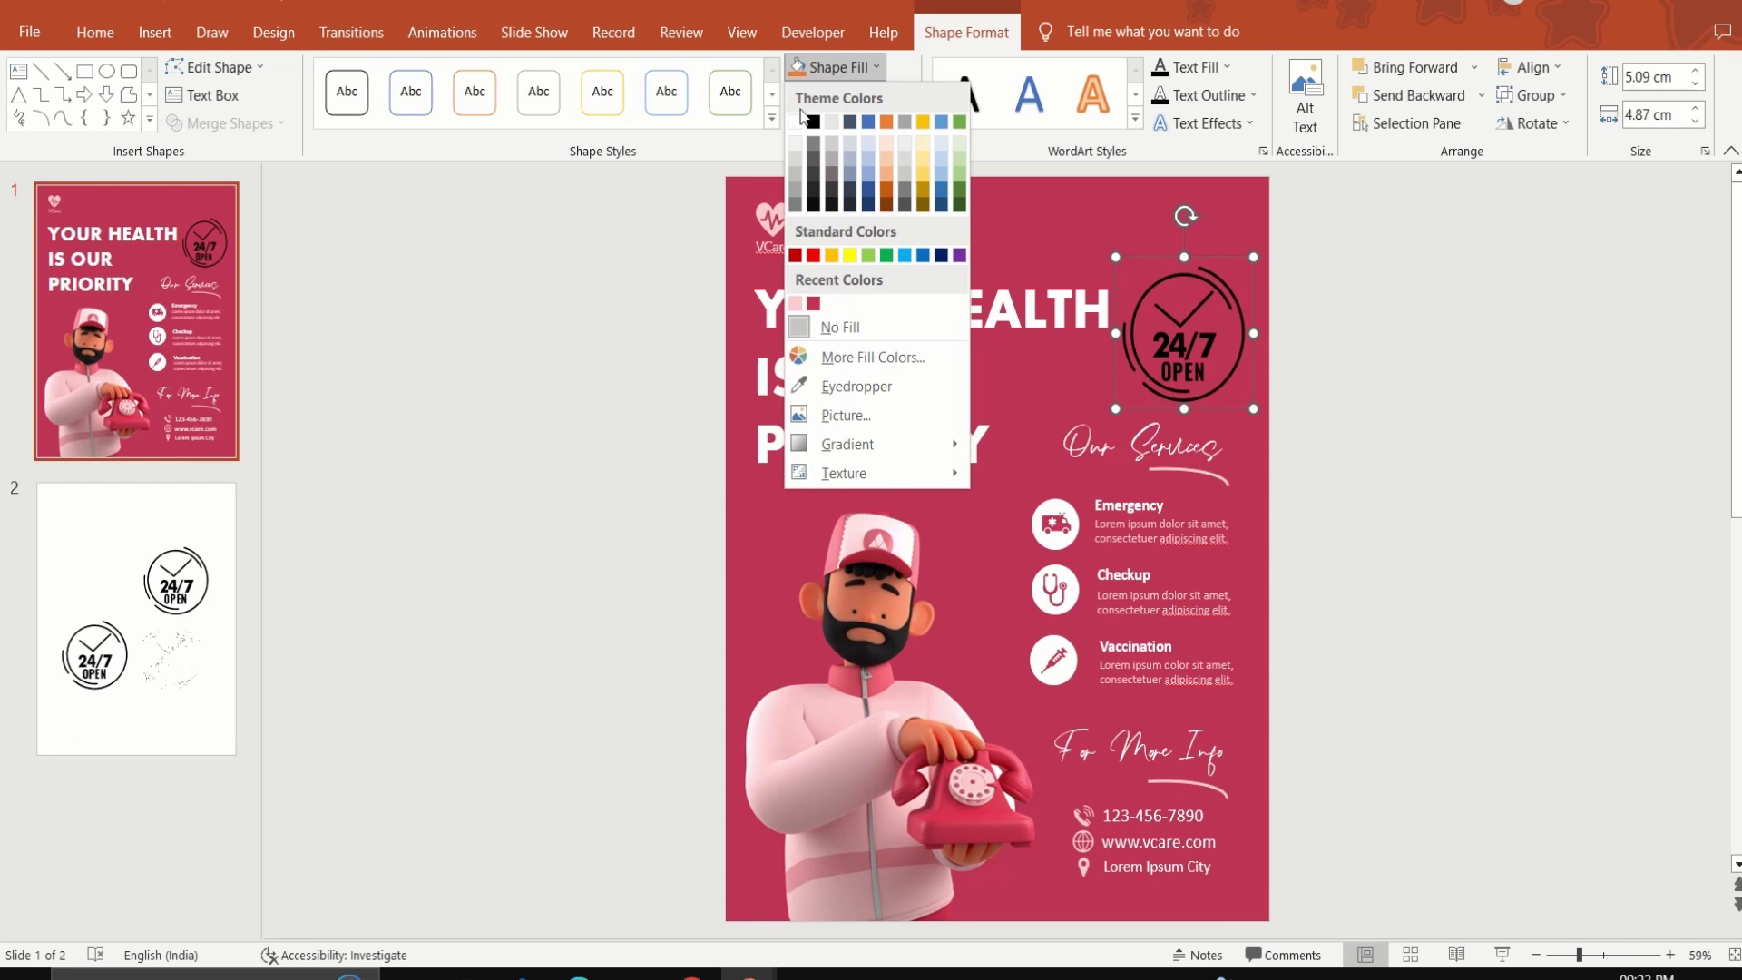
pyautogui.click(794, 303)
pyautogui.click(1522, 508)
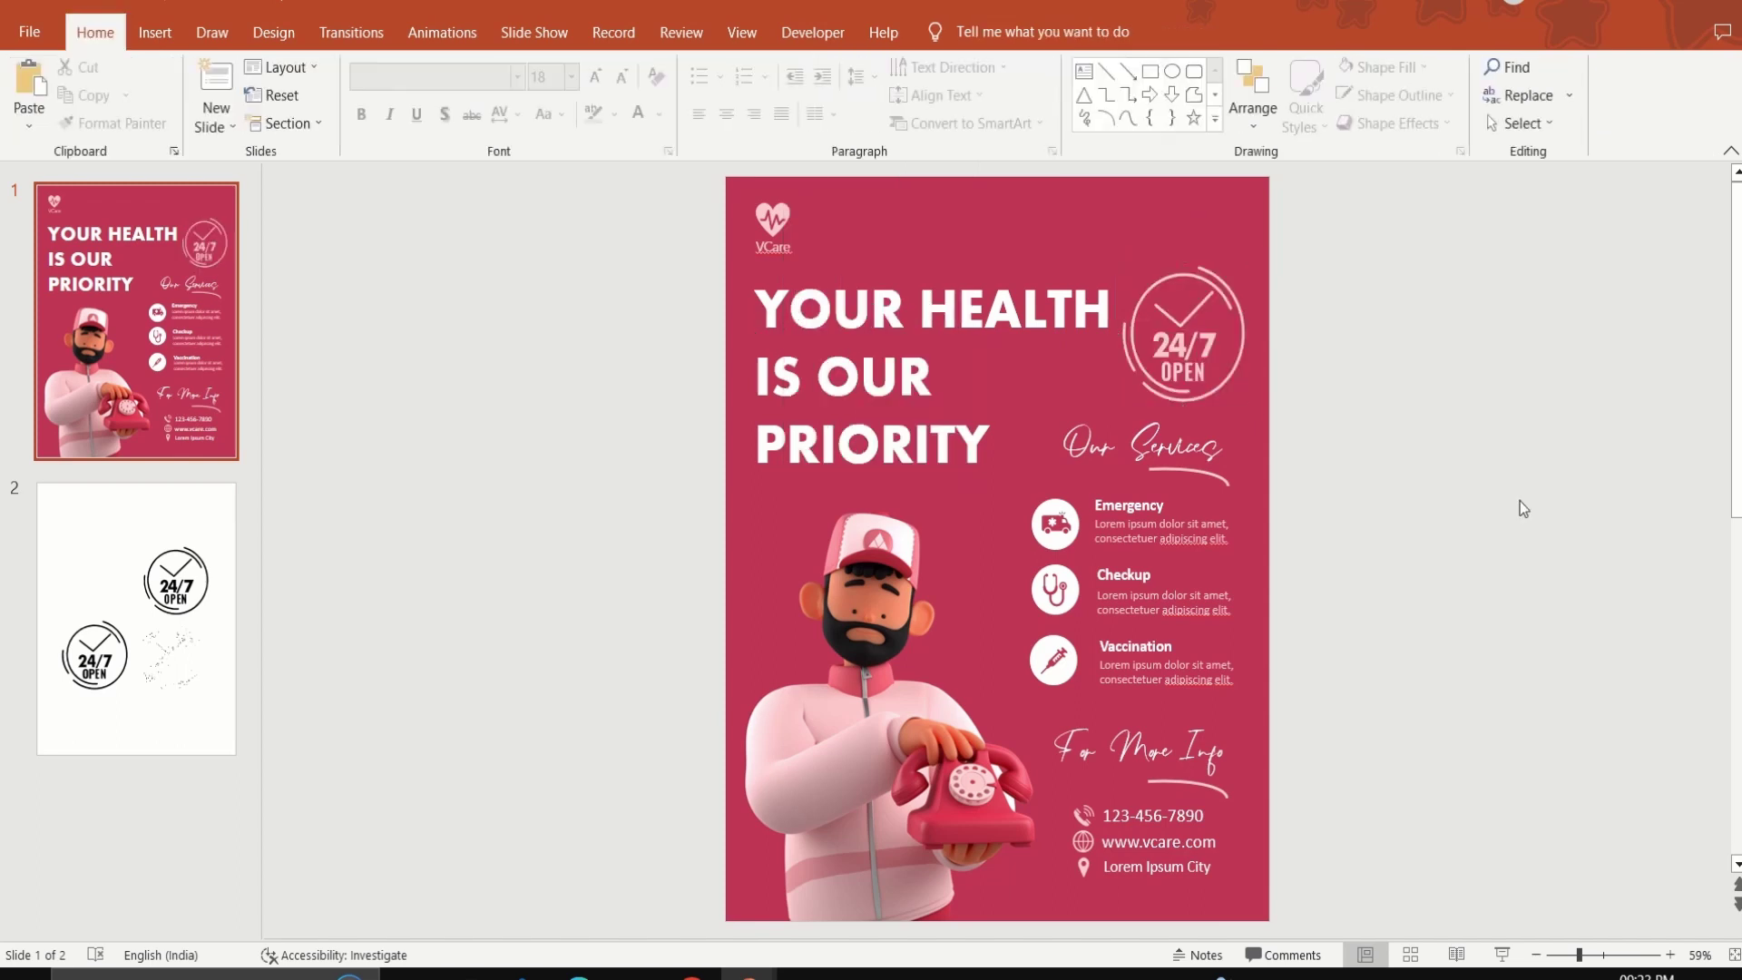
# Export the poster as JPEG File Interchange Format and start a new file name 'fl'.
pyautogui.click(34, 41)
pyautogui.click(47, 546)
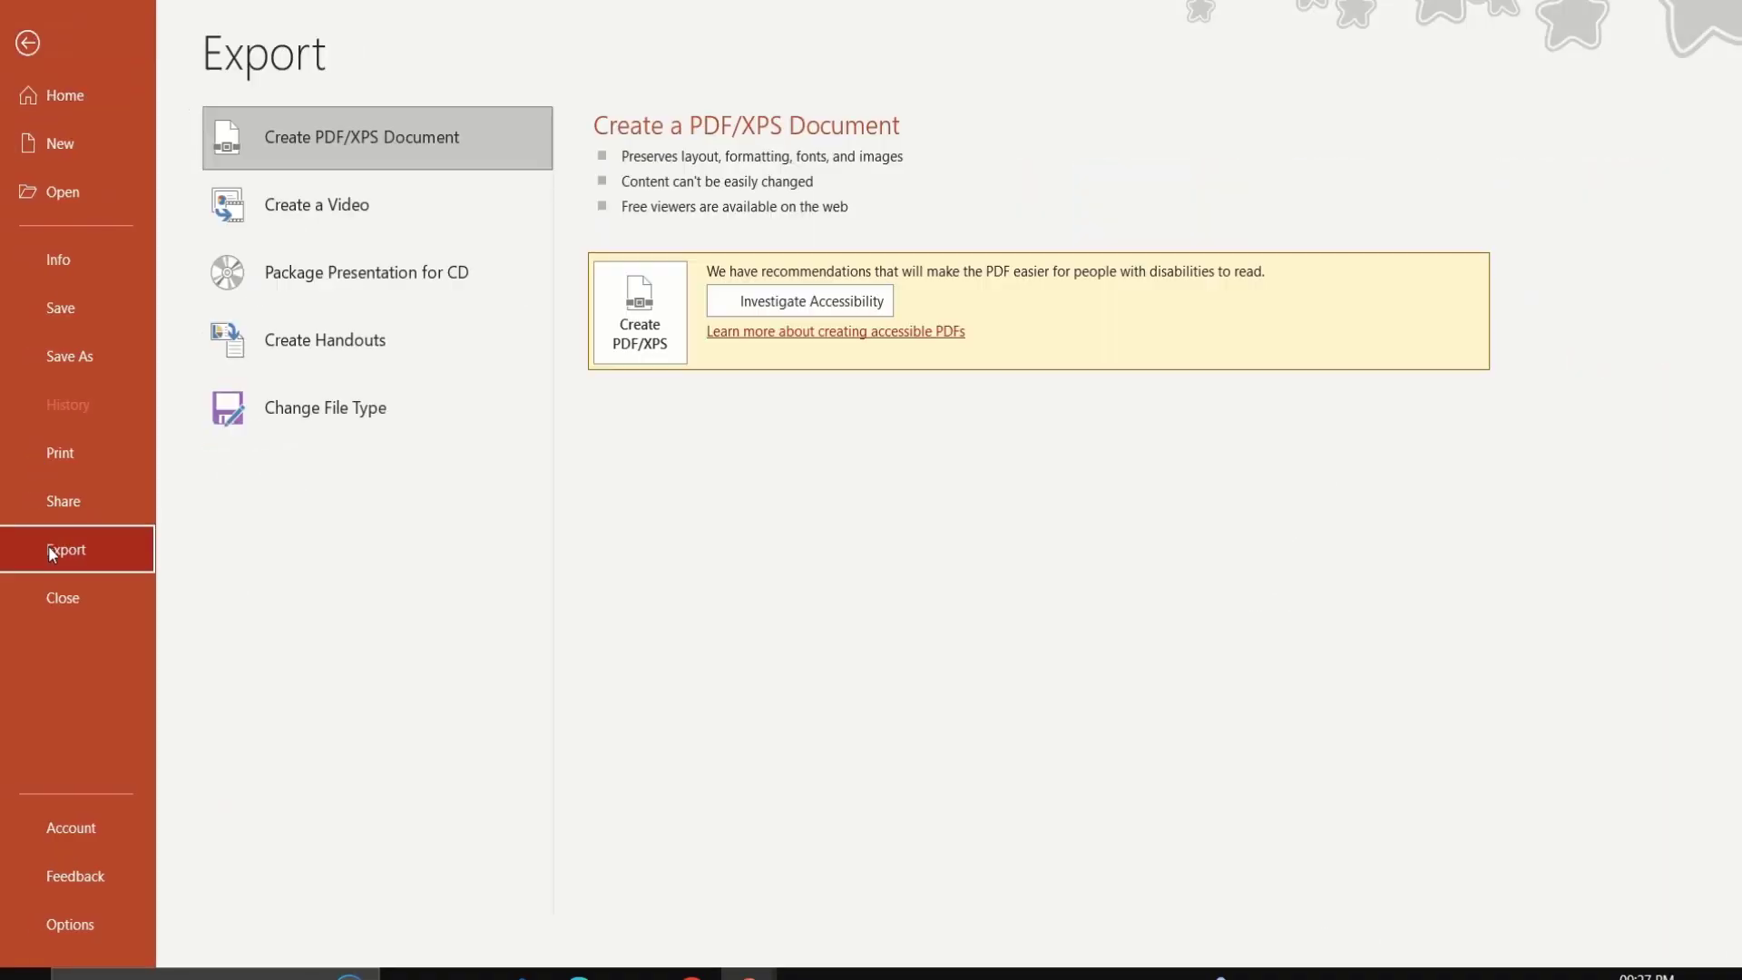
pyautogui.click(416, 424)
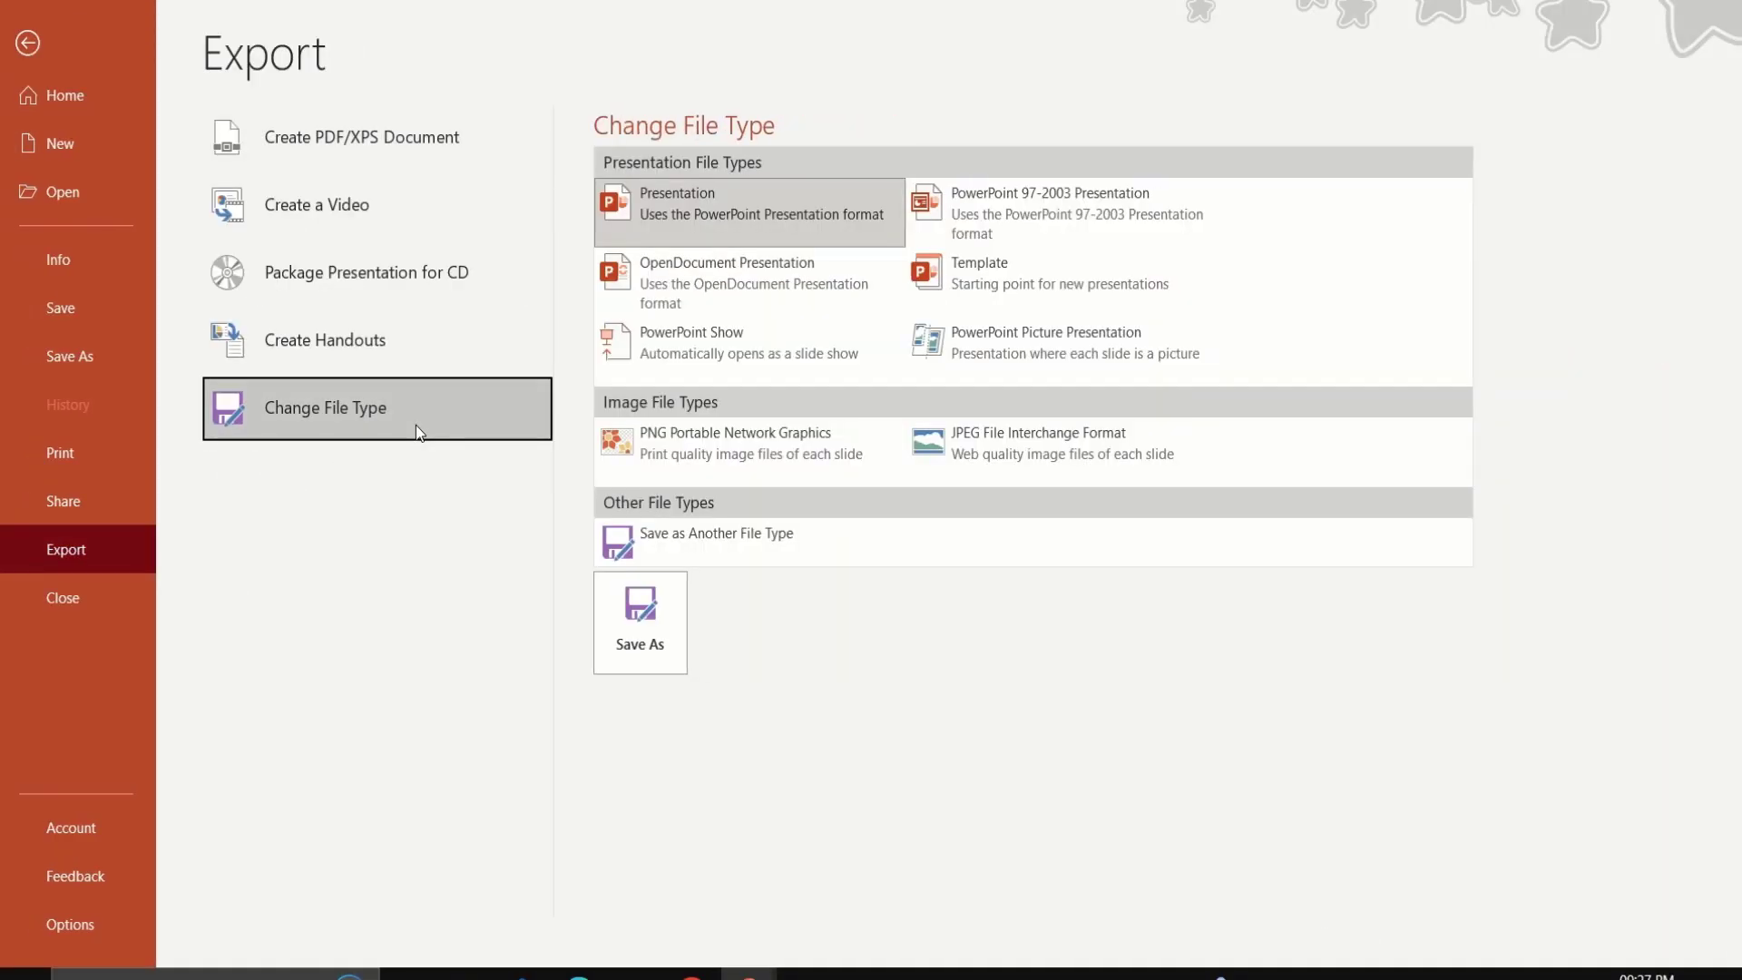
pyautogui.doubleClick(987, 459)
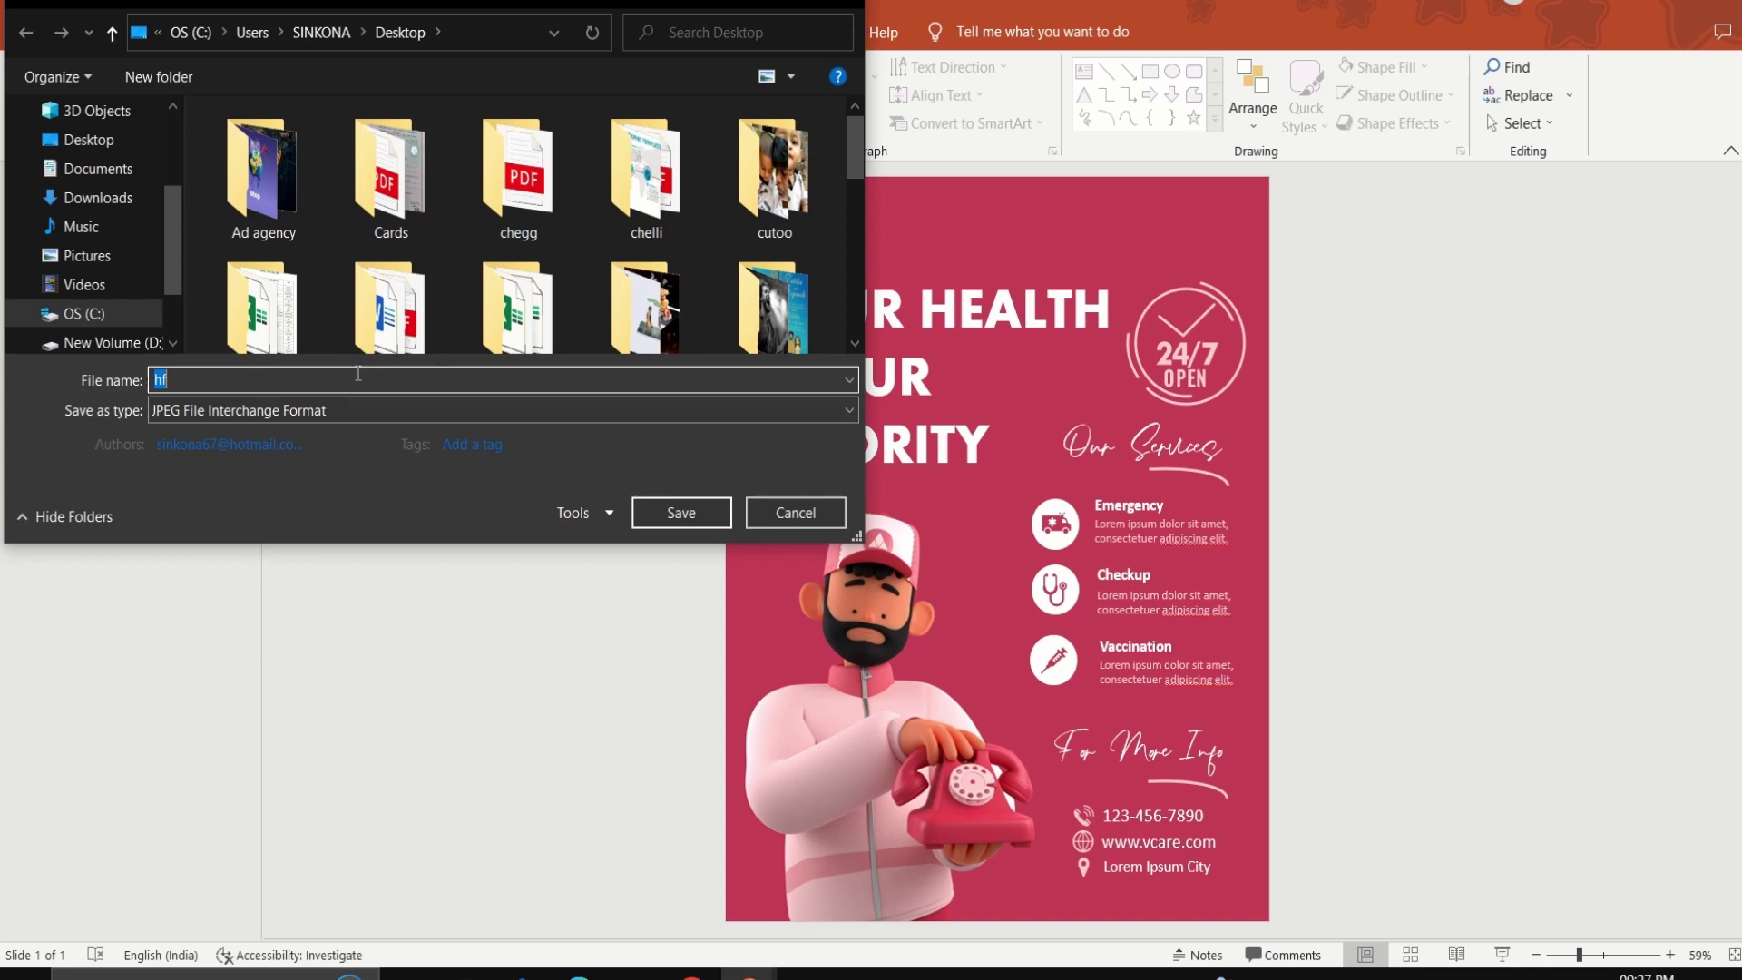
pyautogui.click(359, 379)
pyautogui.press('BackSpace')
pyautogui.write('fl')
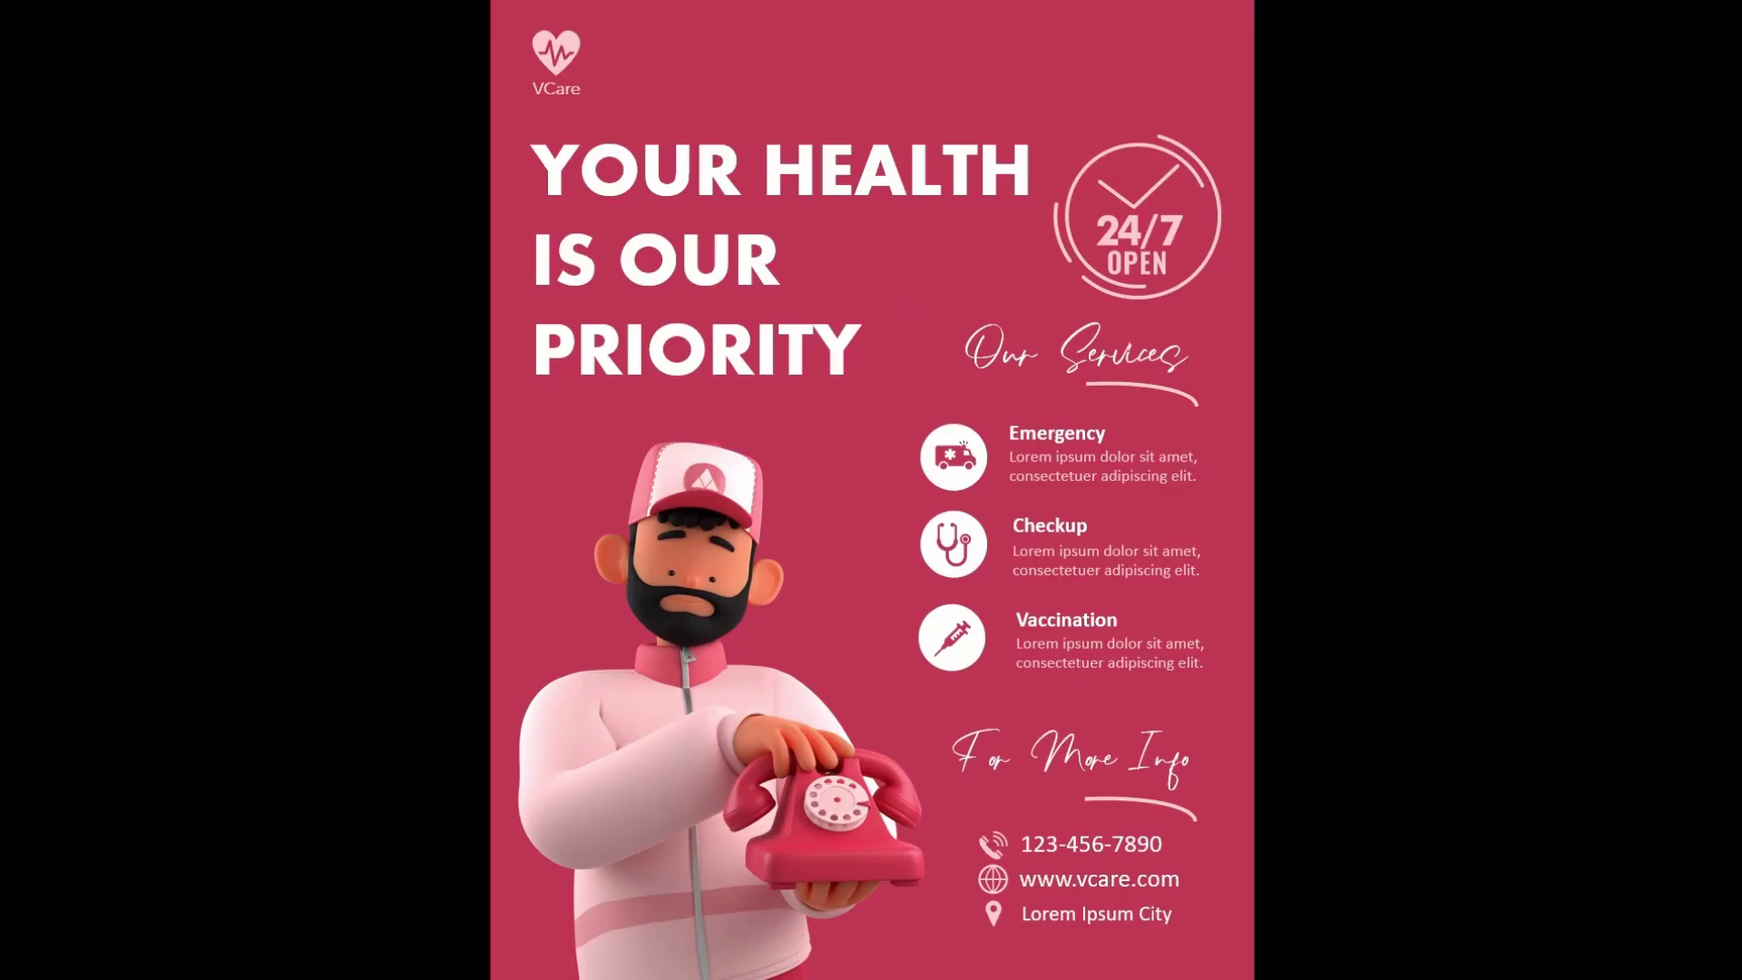